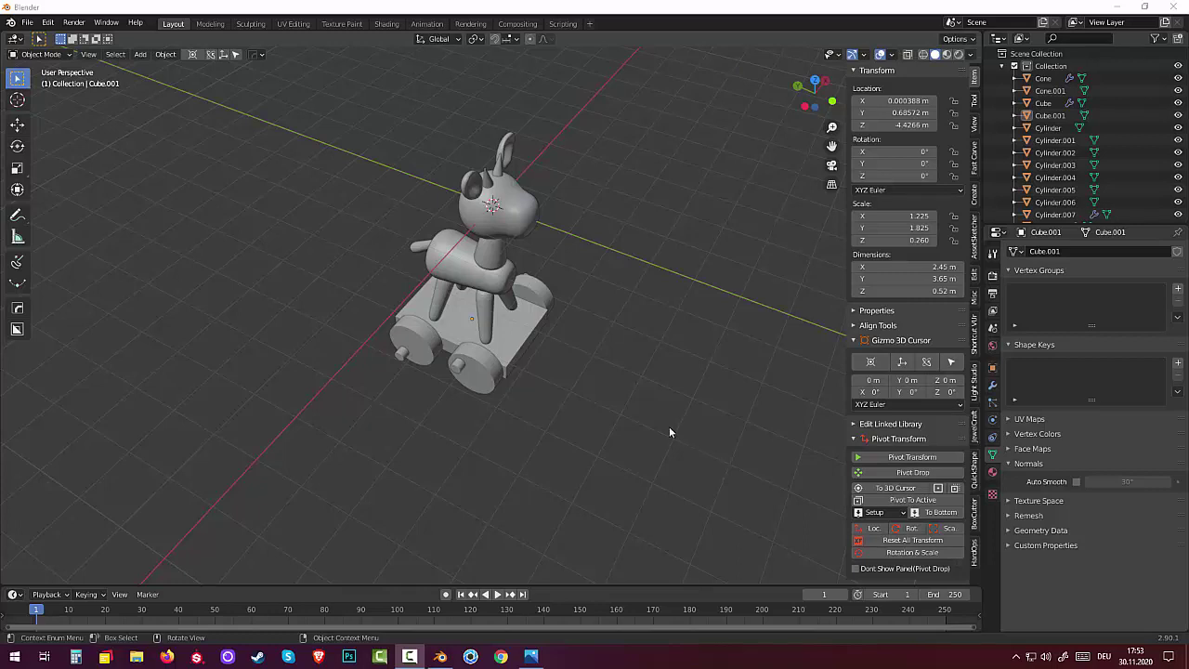
Step: Select the donkey's head (Cube) and switch it to Edit Mode
mouse_move(656, 405)
middle_down()
mouse_move(659, 393)
mouse_move(591, 344)
middle_up()
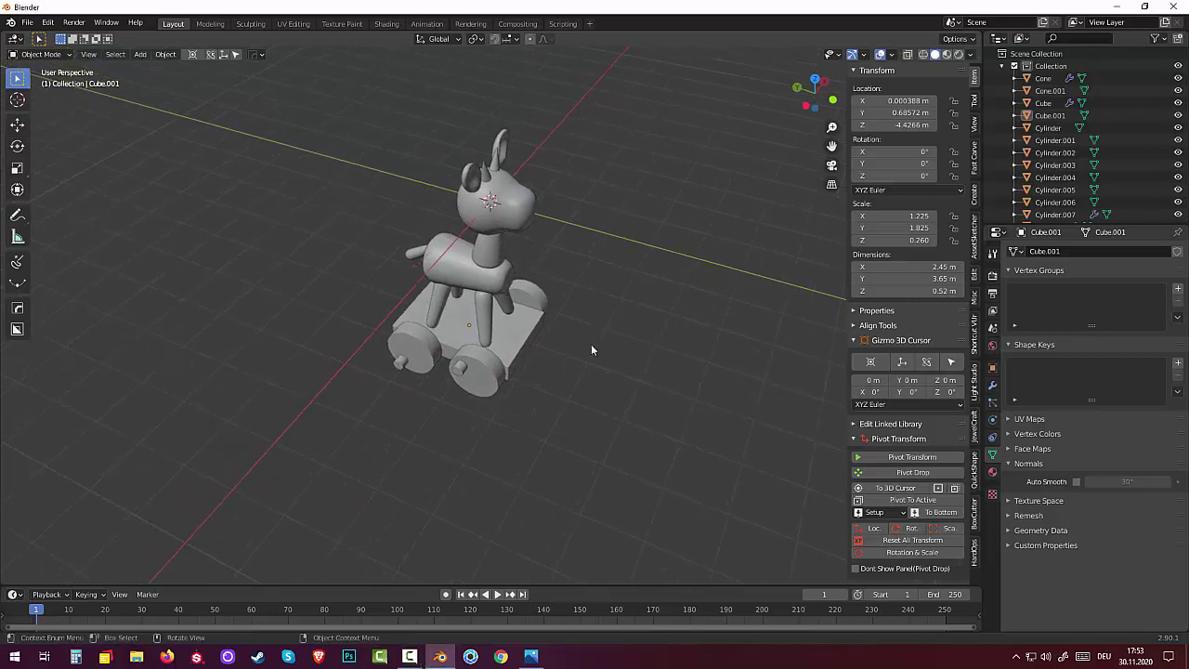
click(516, 218)
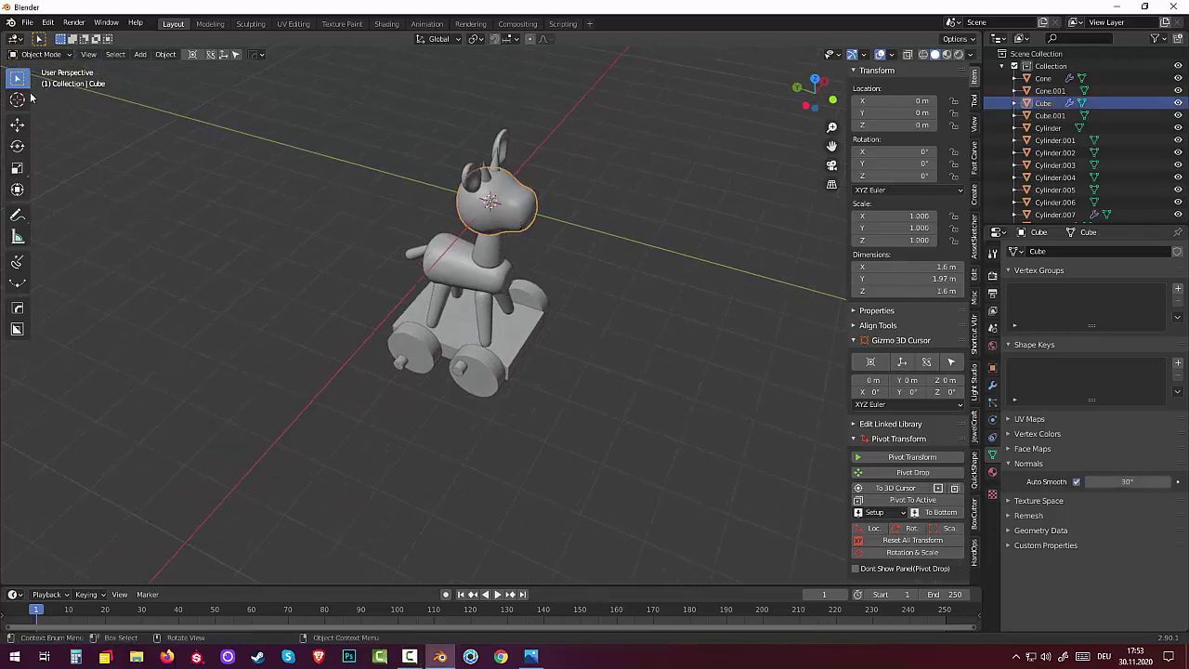
click(42, 54)
click(37, 81)
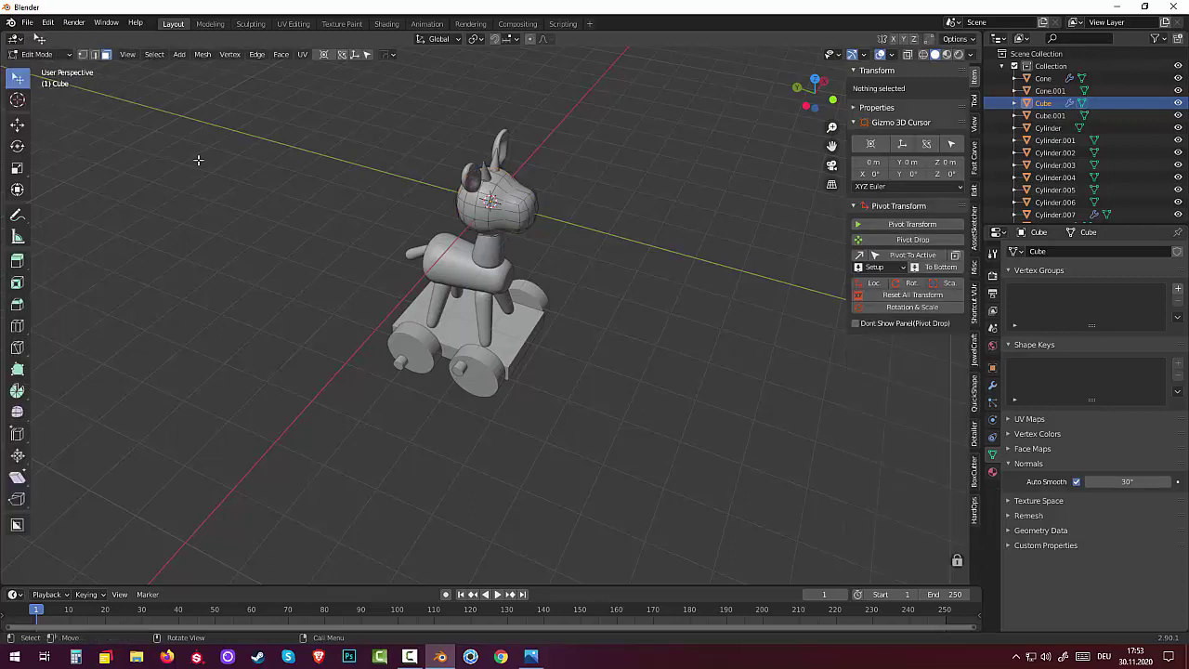
Step: Grow and shrink a selection on the front of the head, then deselect everything
click(532, 212)
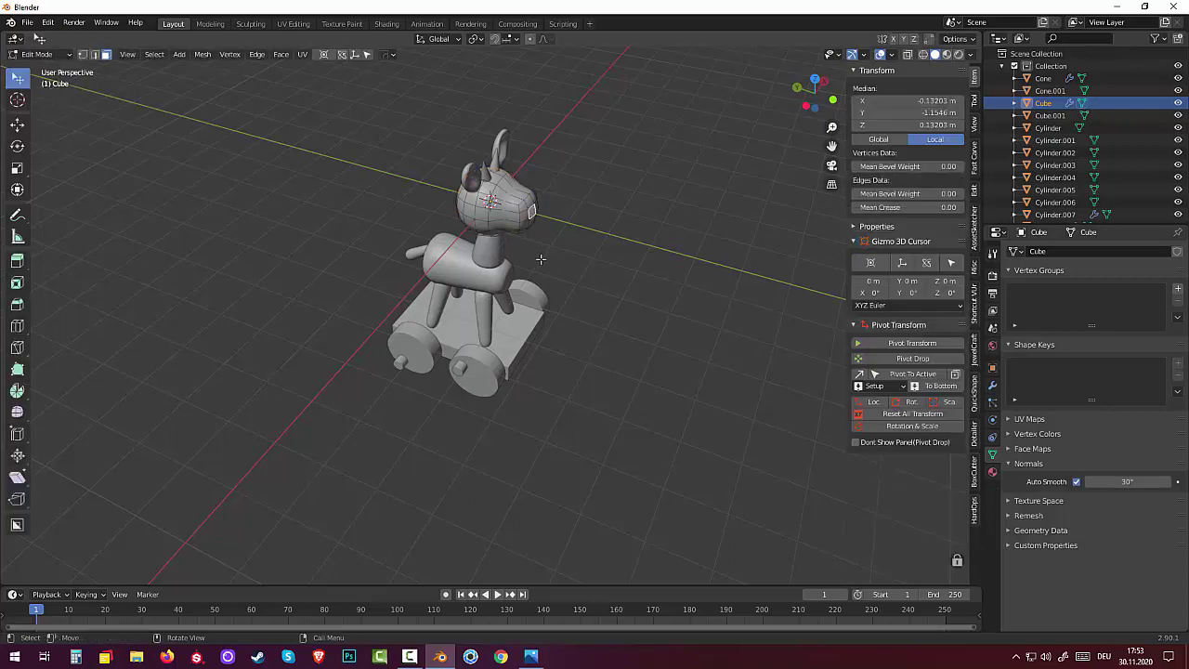
key(ctrl+KP_Add)
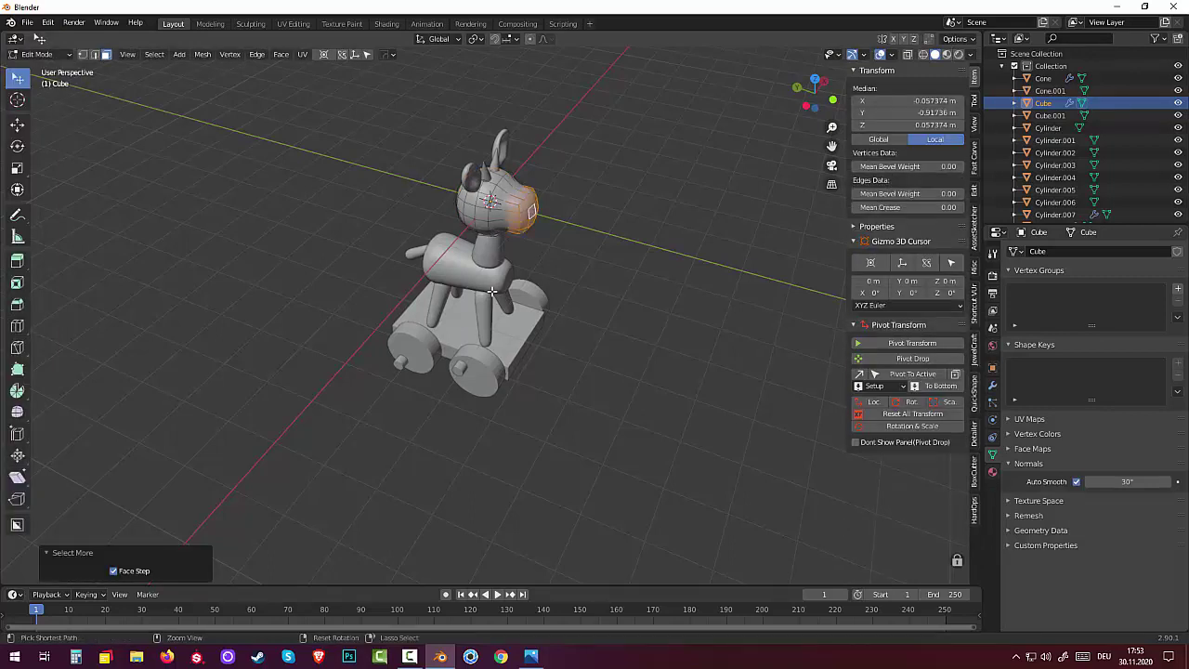
key(ctrl+KP_Add)
key(ctrl+KP_Subtract)
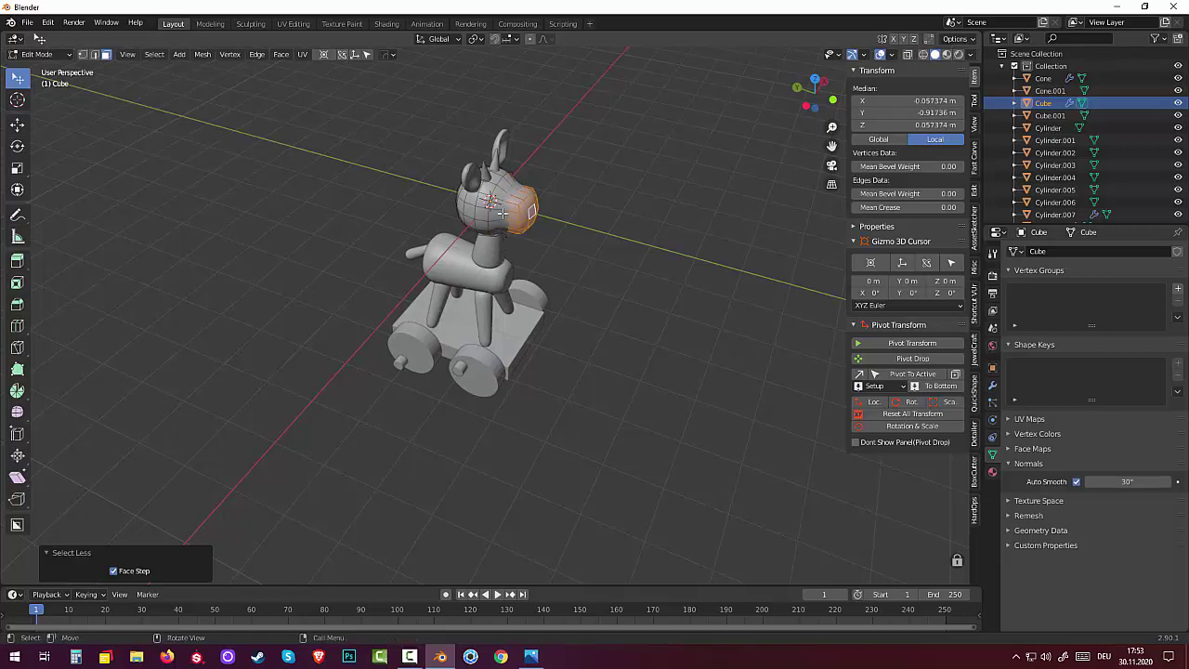
click(589, 297)
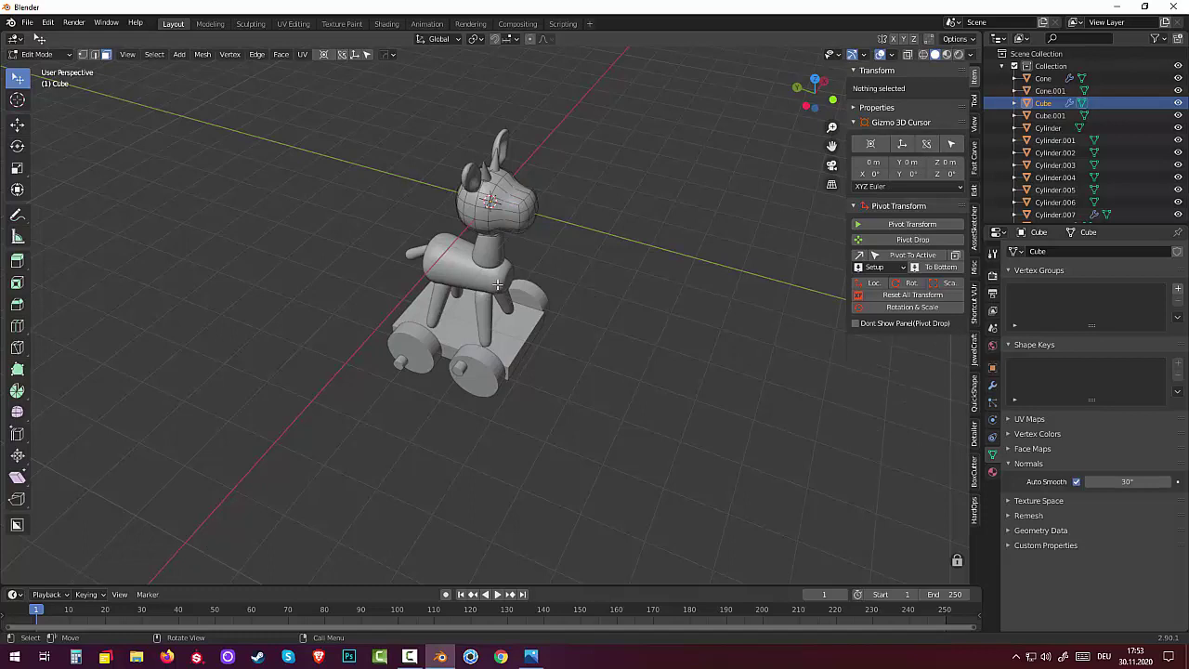
Step: Add a second slot with new Material.001, Base Color soft pink (H 0.033, S 0.476, V 0.906)
click(993, 472)
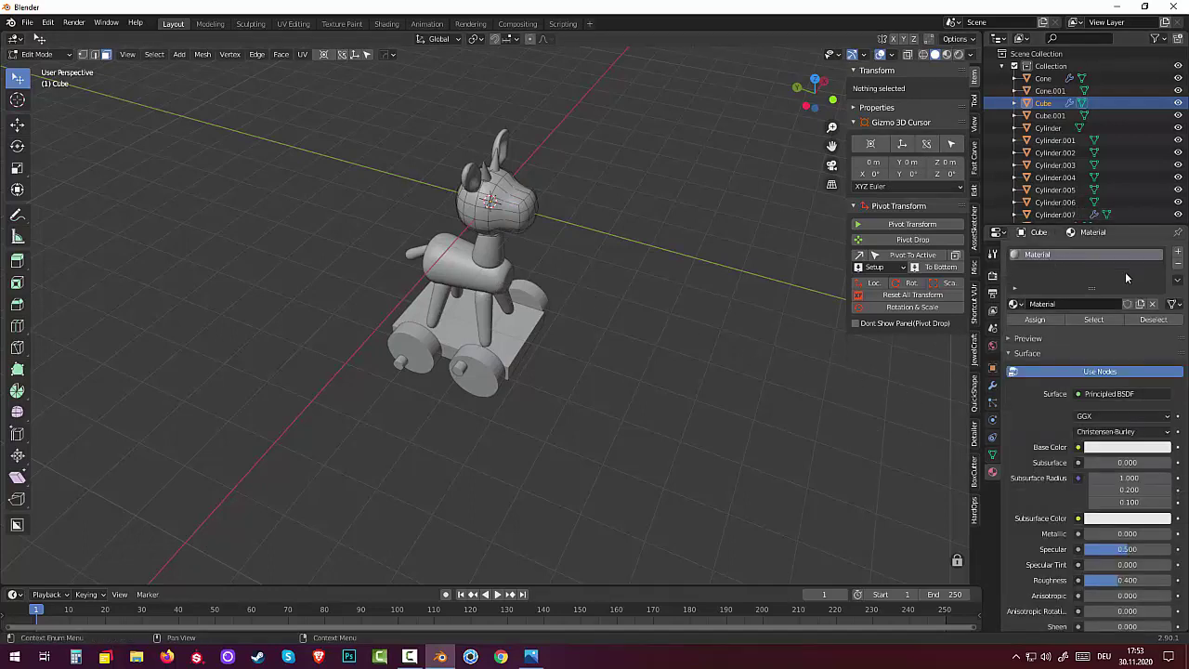
click(1178, 253)
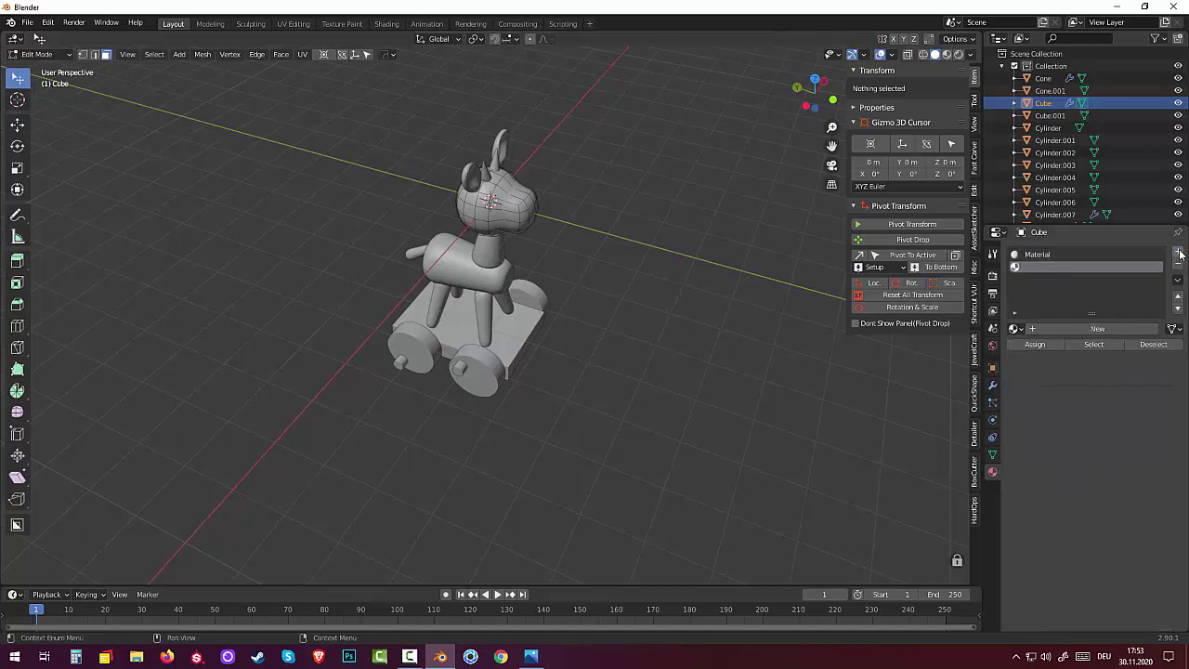
click(1095, 330)
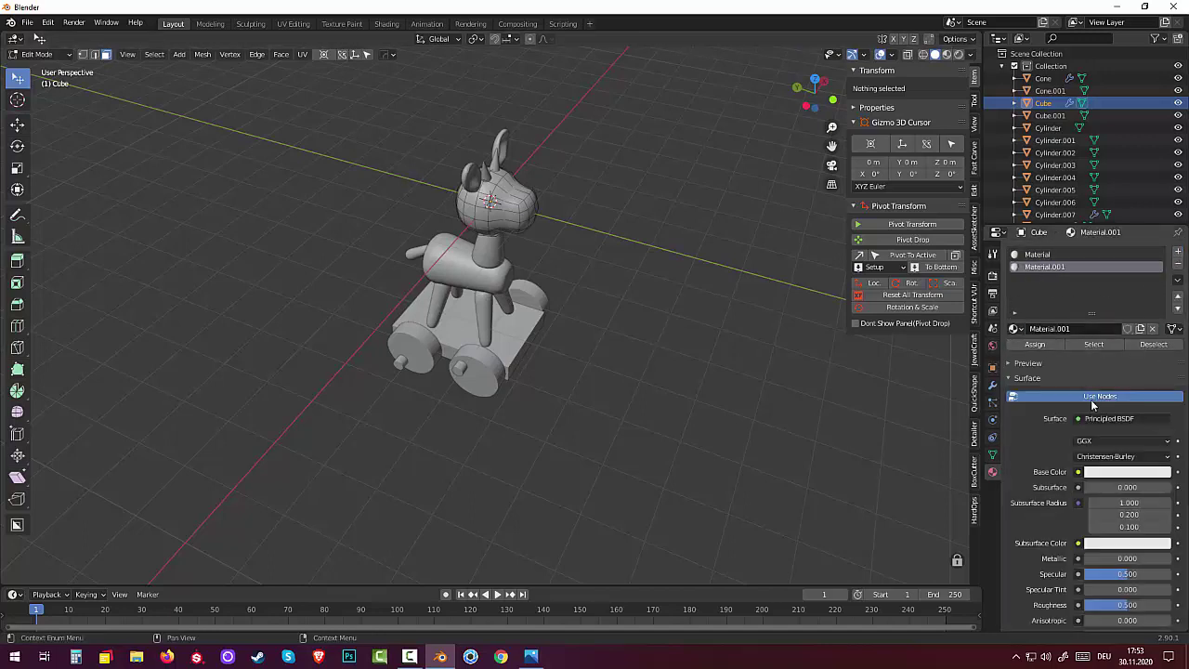
click(1100, 478)
mouse_move(1119, 371)
mouse_down()
mouse_move(1100, 368)
mouse_move(1104, 357)
mouse_up()
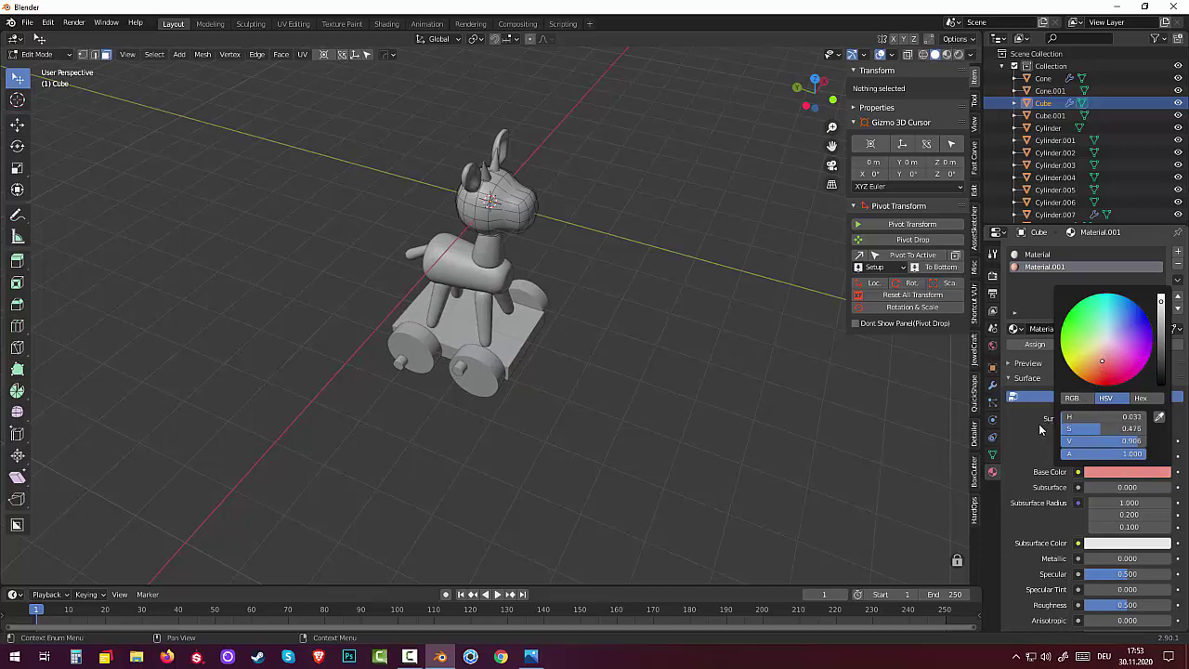
Step: Select the snout faces and assign Material.001 to them
click(527, 216)
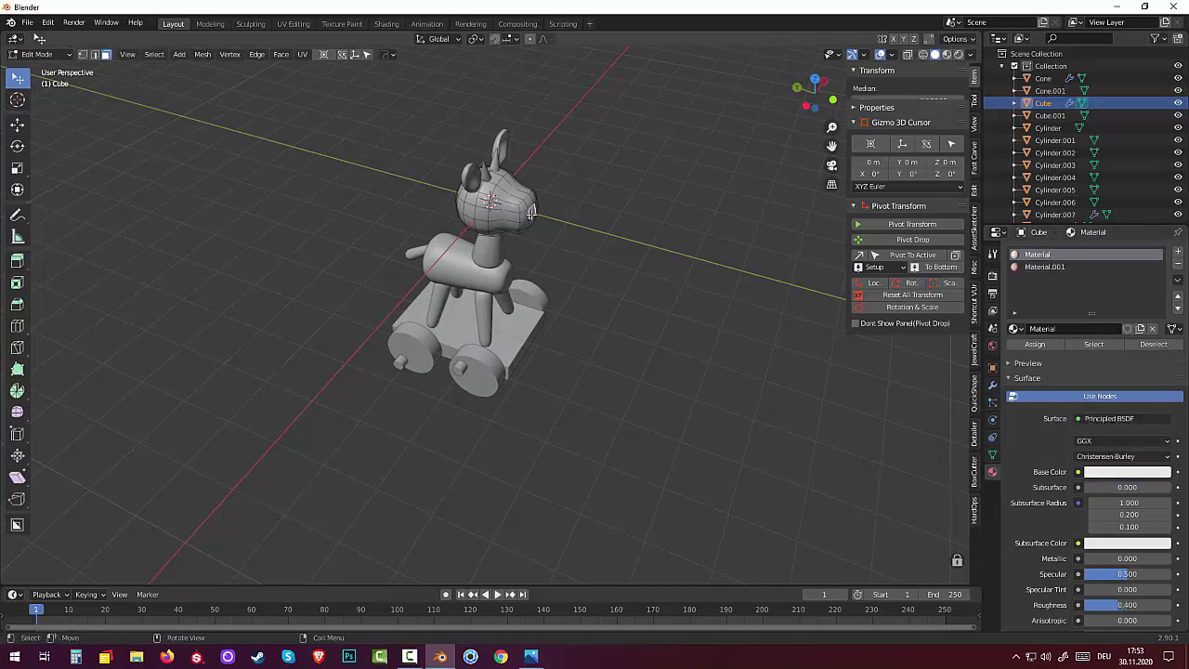
key(ctrl+KP_Add)
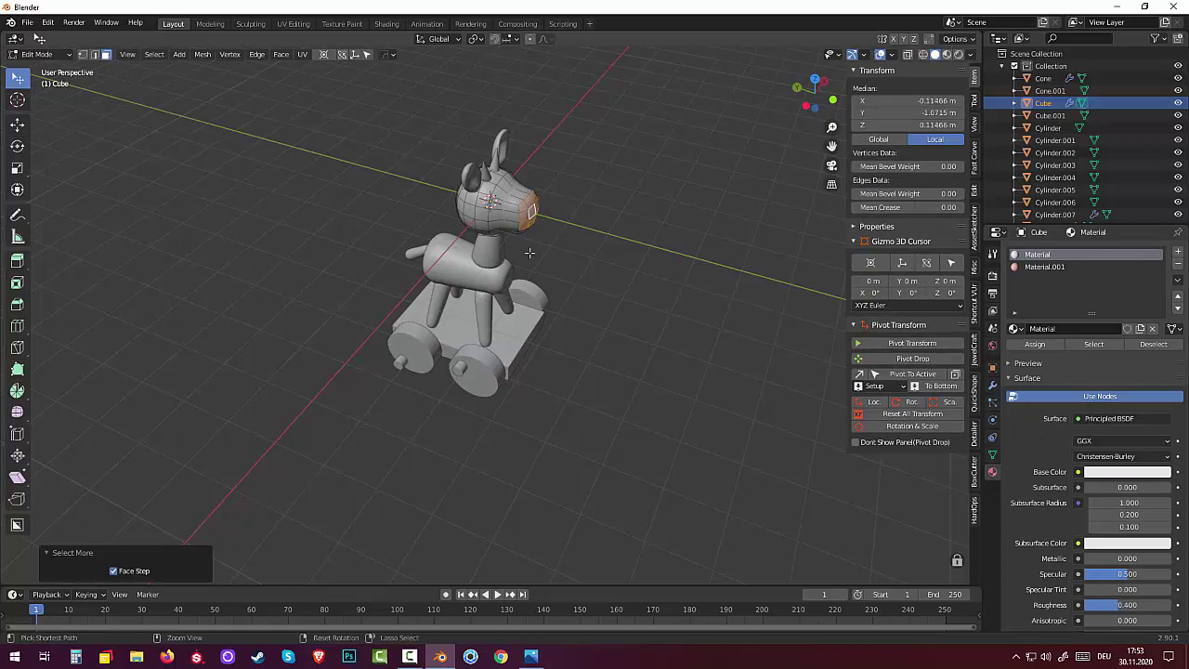
key(ctrl+KP_Add)
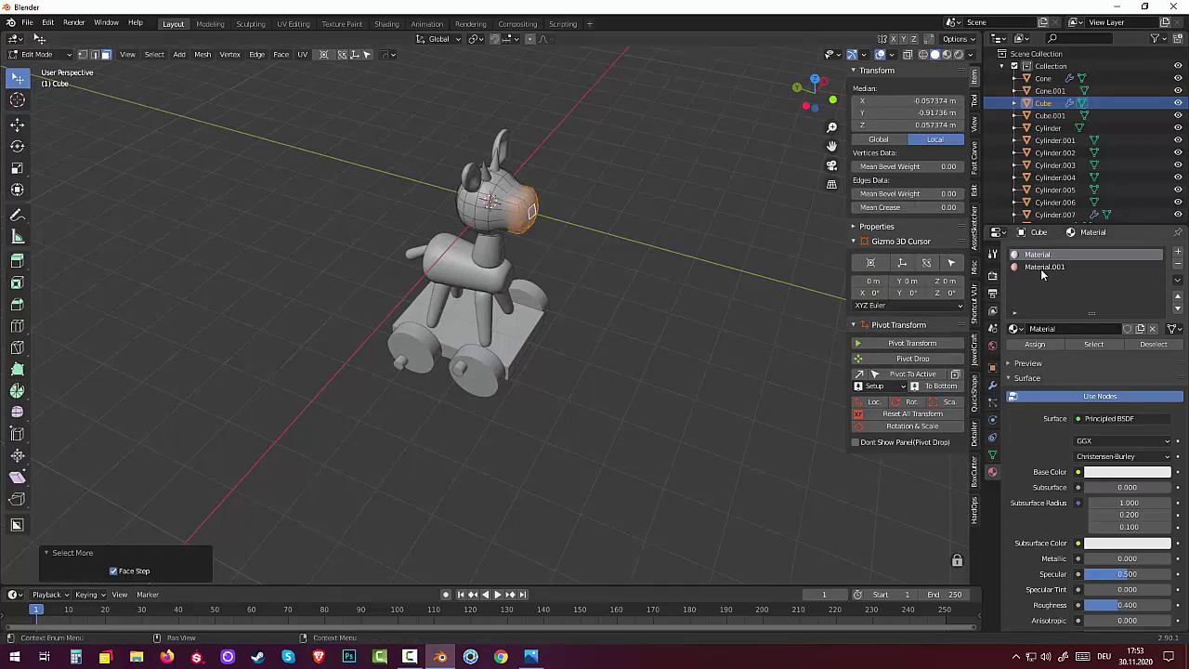
click(1043, 267)
click(1035, 343)
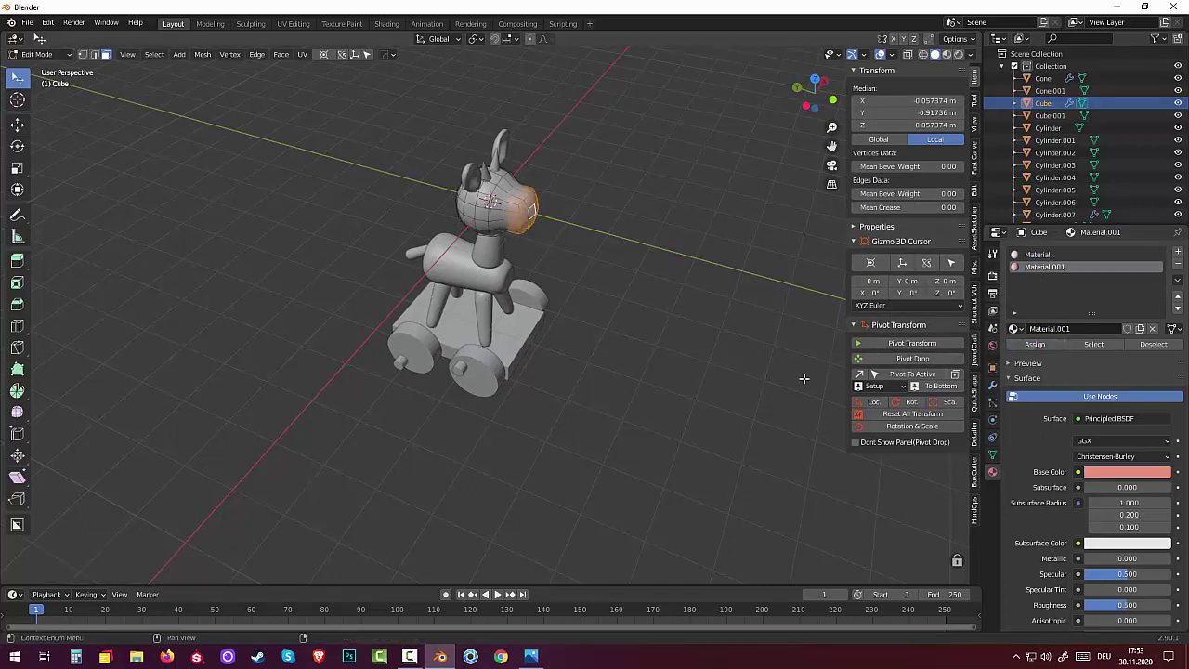
Step: Switch to Material Preview shading, clear the mesh selection and return to Object Mode
click(947, 54)
click(569, 288)
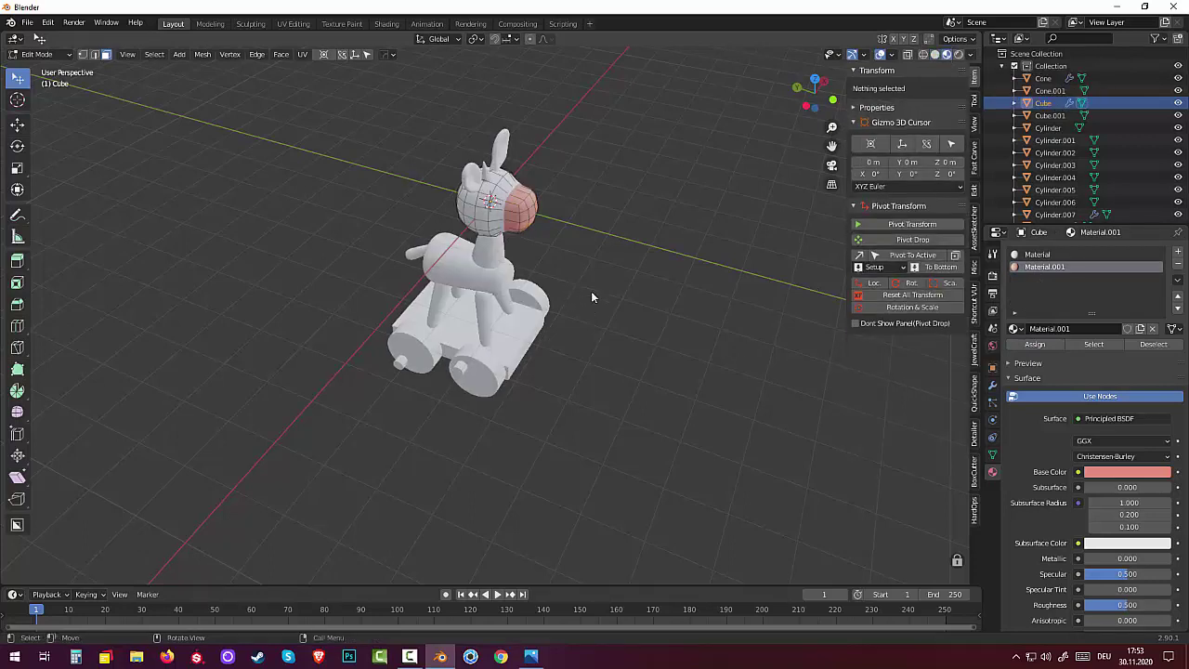
click(494, 219)
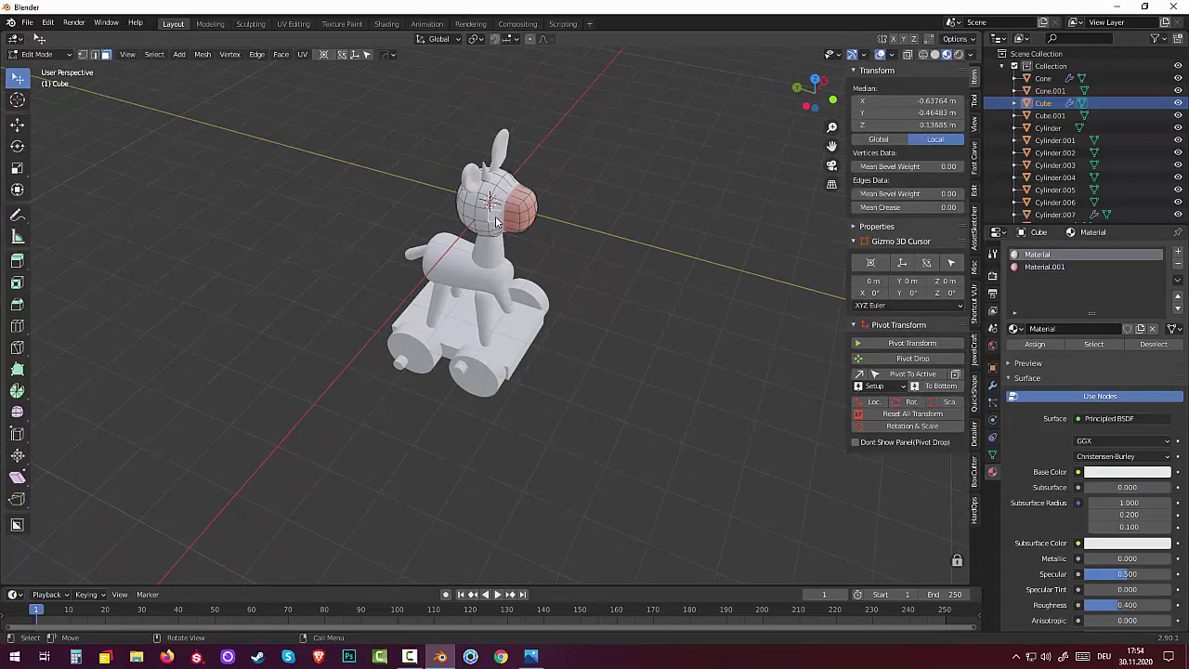
click(495, 286)
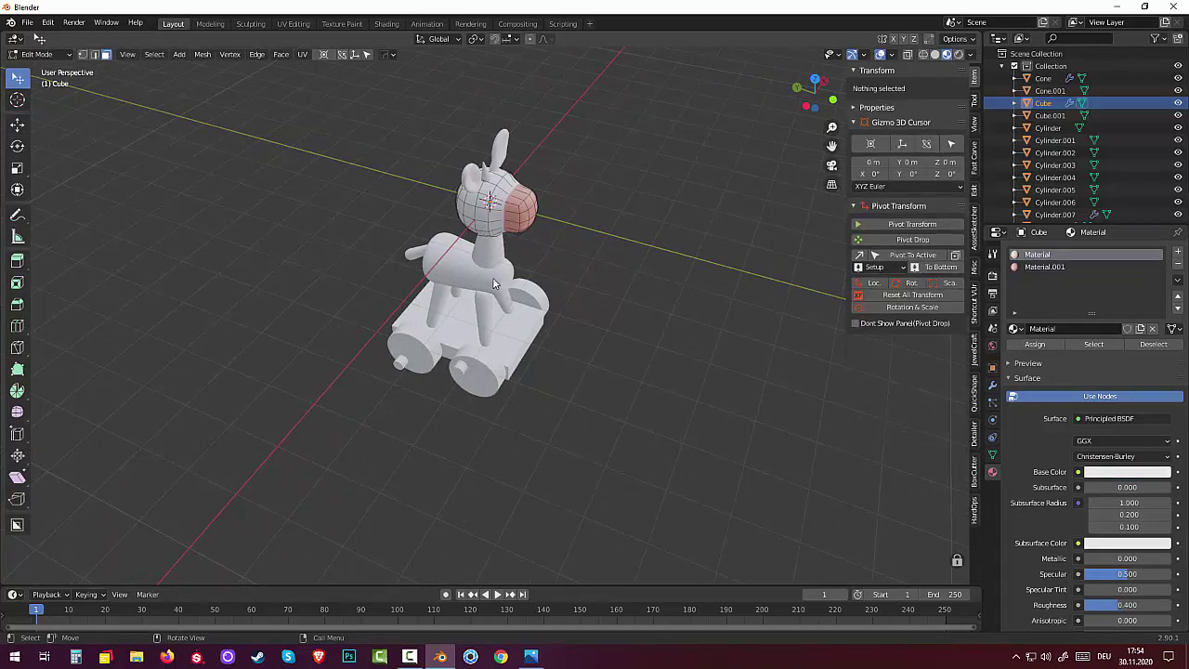
click(50, 55)
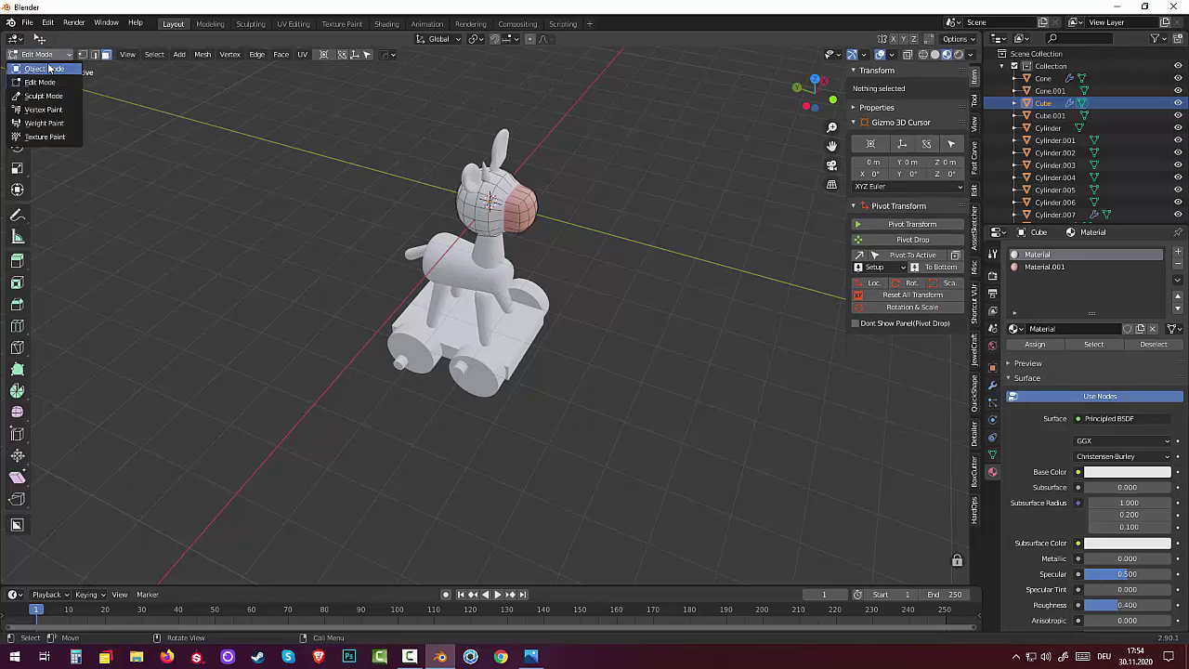
click(44, 69)
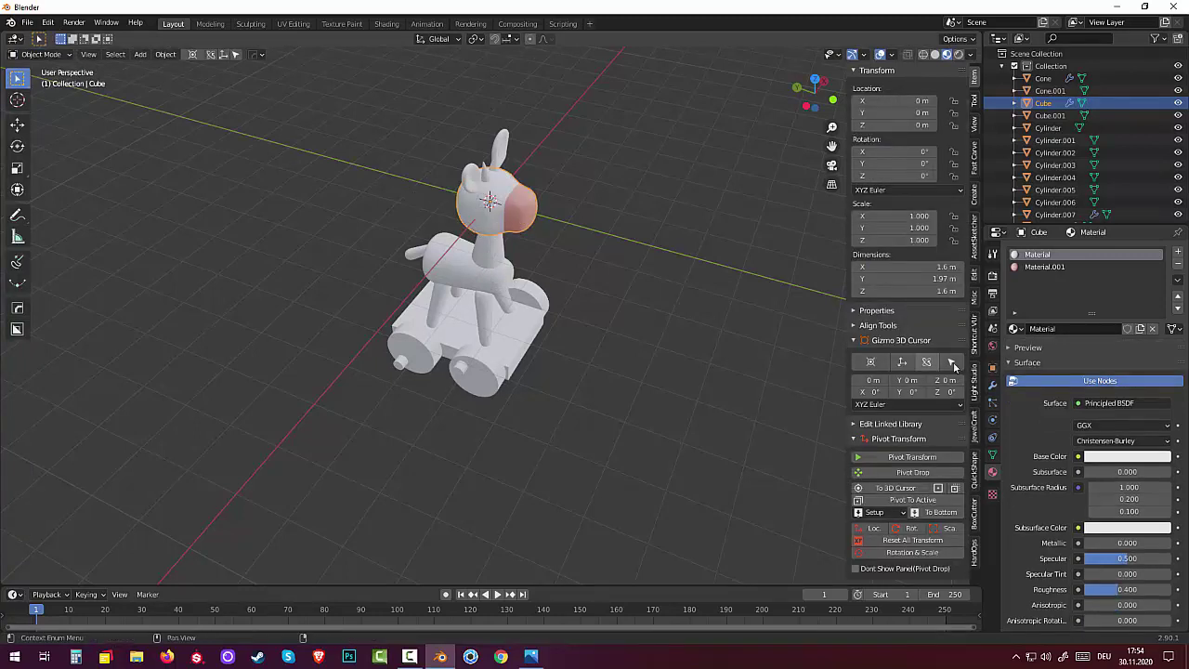
Step: Select the neck, legs and other parts in turn, then select the base board Cube.001
shift+click(486, 257)
shift+click(477, 298)
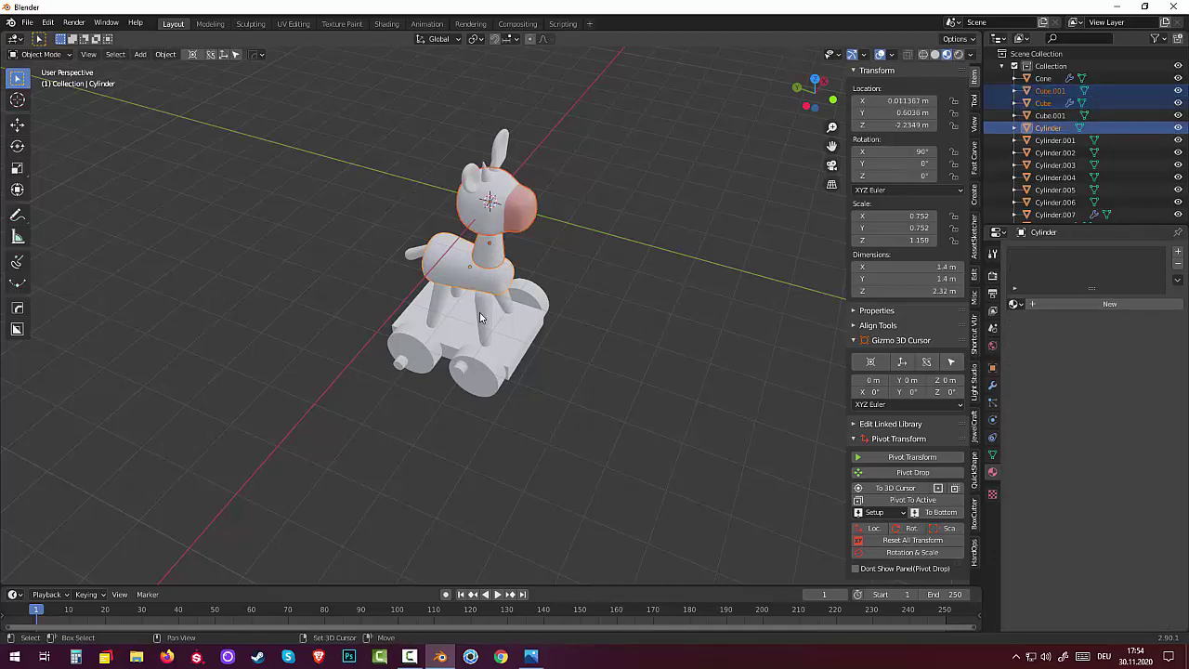
shift+click(502, 297)
shift+click(469, 309)
shift+click(461, 293)
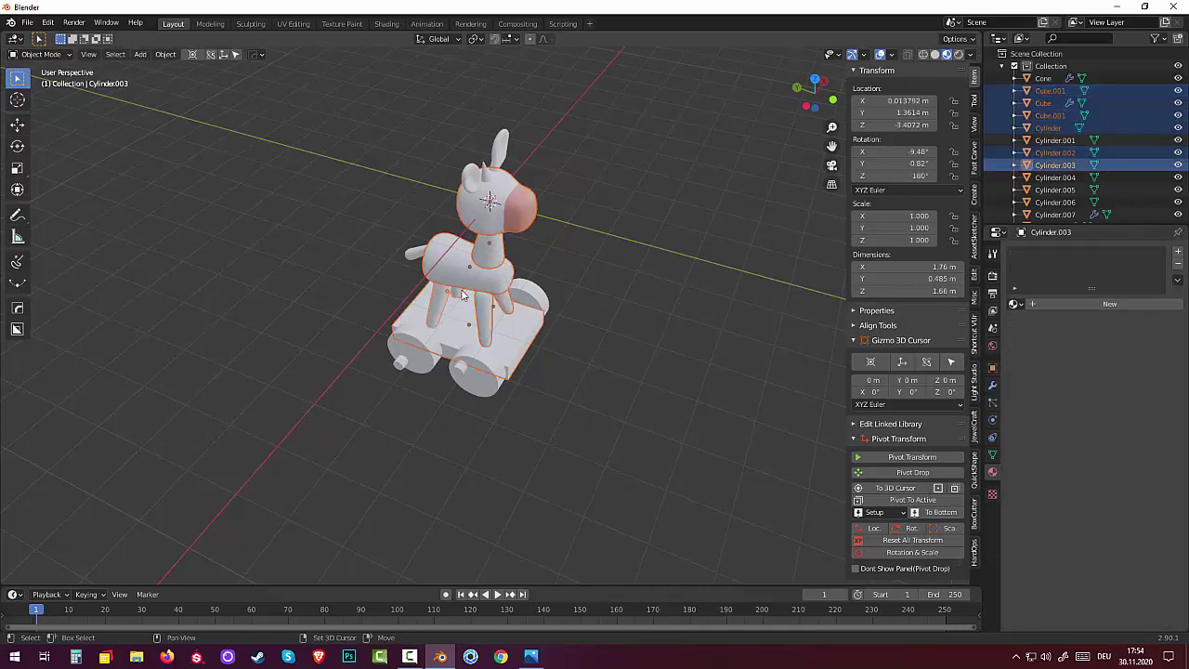
click(602, 394)
middle_drag(602, 394, 520, 368)
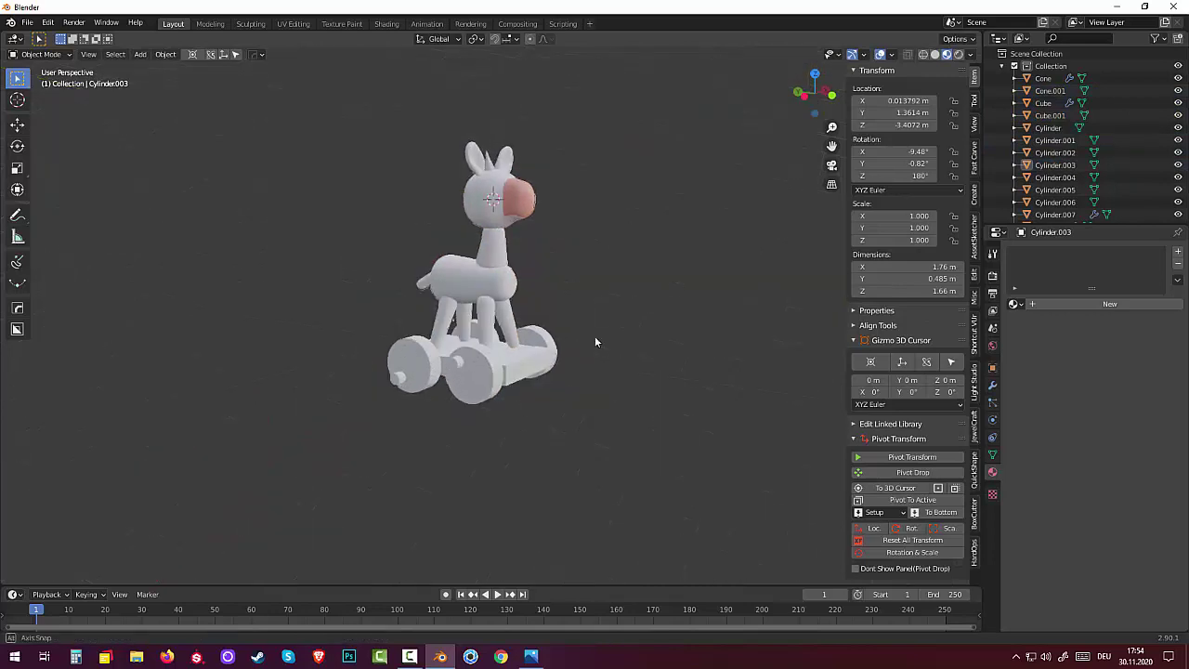
click(521, 373)
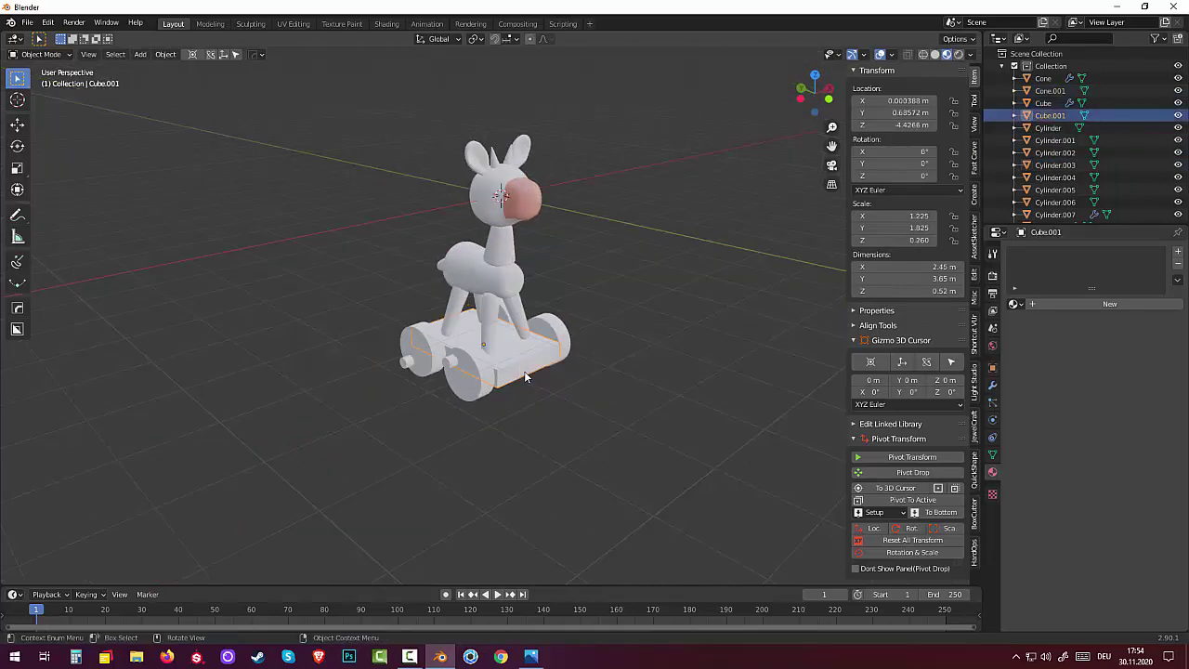
Step: Give Cube.001 a new Material.002 with dark green Base Color (H 0.343, S 0.752, V 0.440)
click(1109, 305)
click(1120, 435)
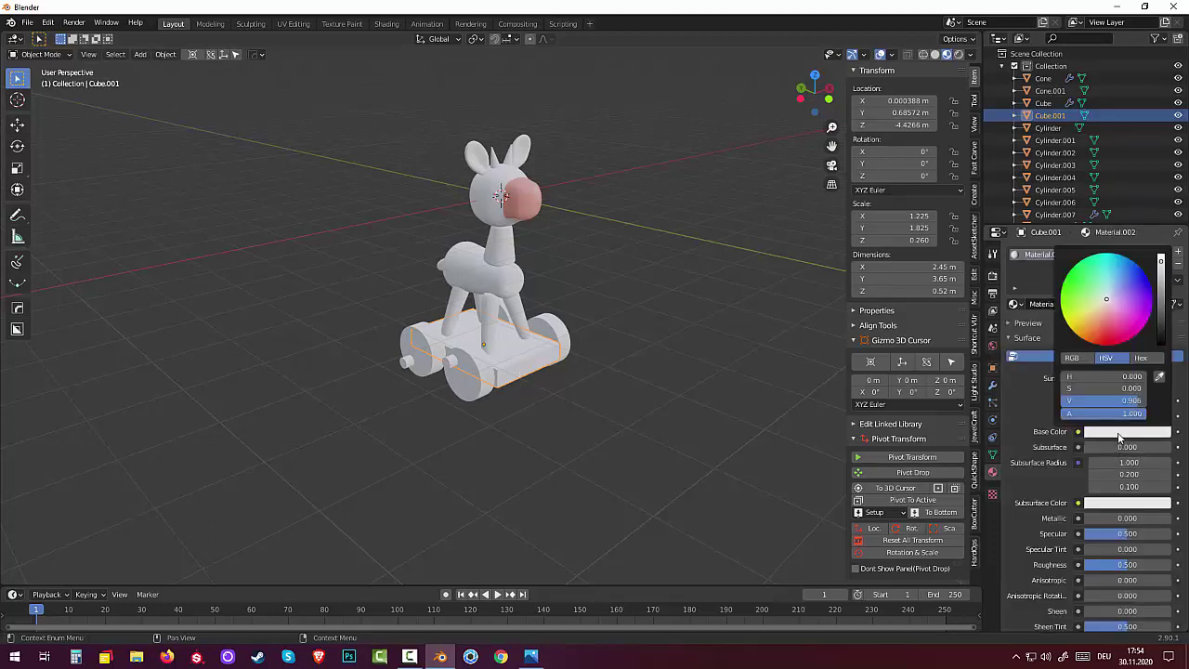
click(1076, 288)
mouse_move(1076, 283)
mouse_down()
mouse_move(1083, 268)
mouse_move(1077, 280)
mouse_up()
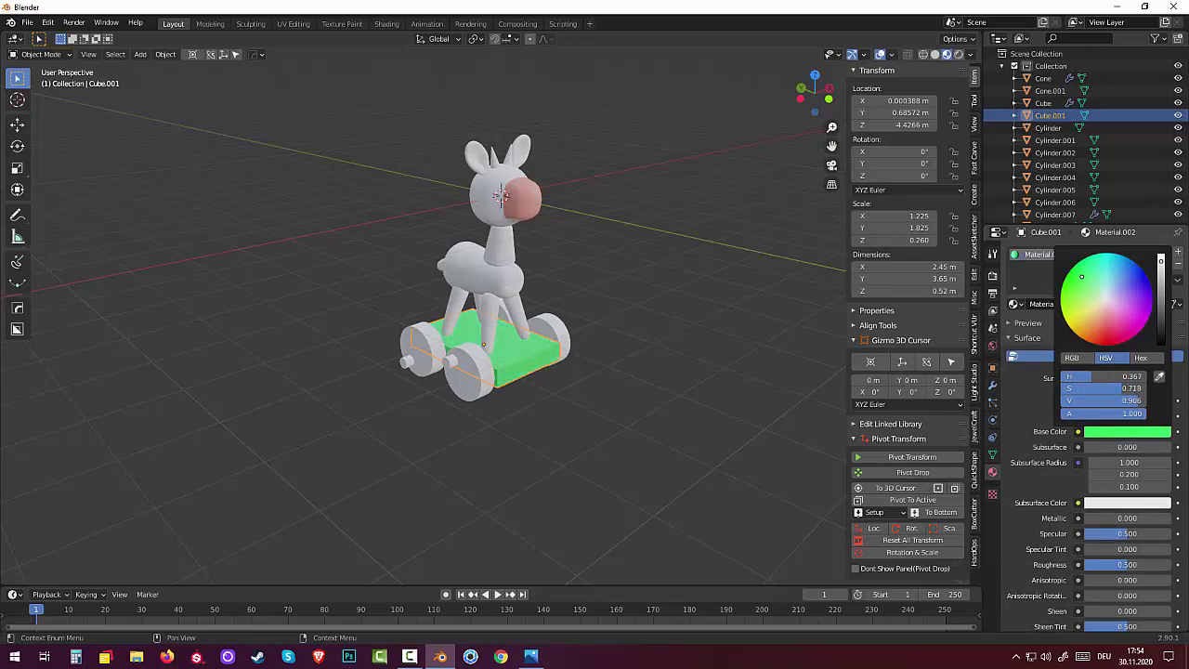
scroll(1078, 279, down, 3)
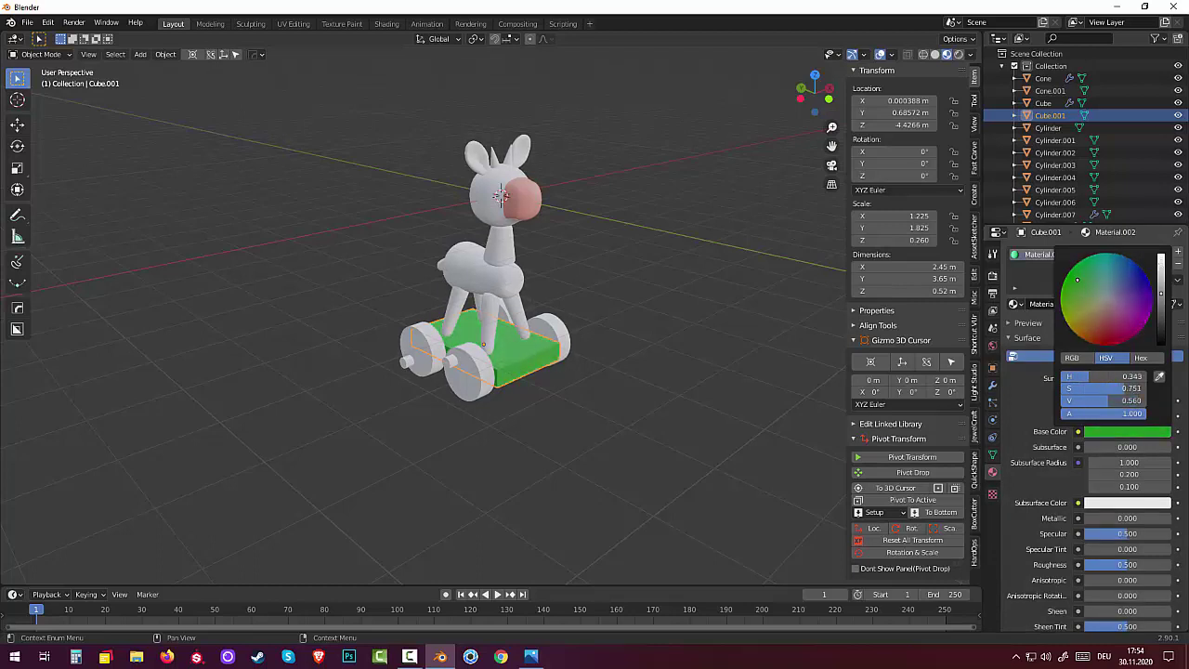
scroll(1078, 279, down, 3)
scroll(1077, 280, up, 2)
scroll(1078, 279, down, 4)
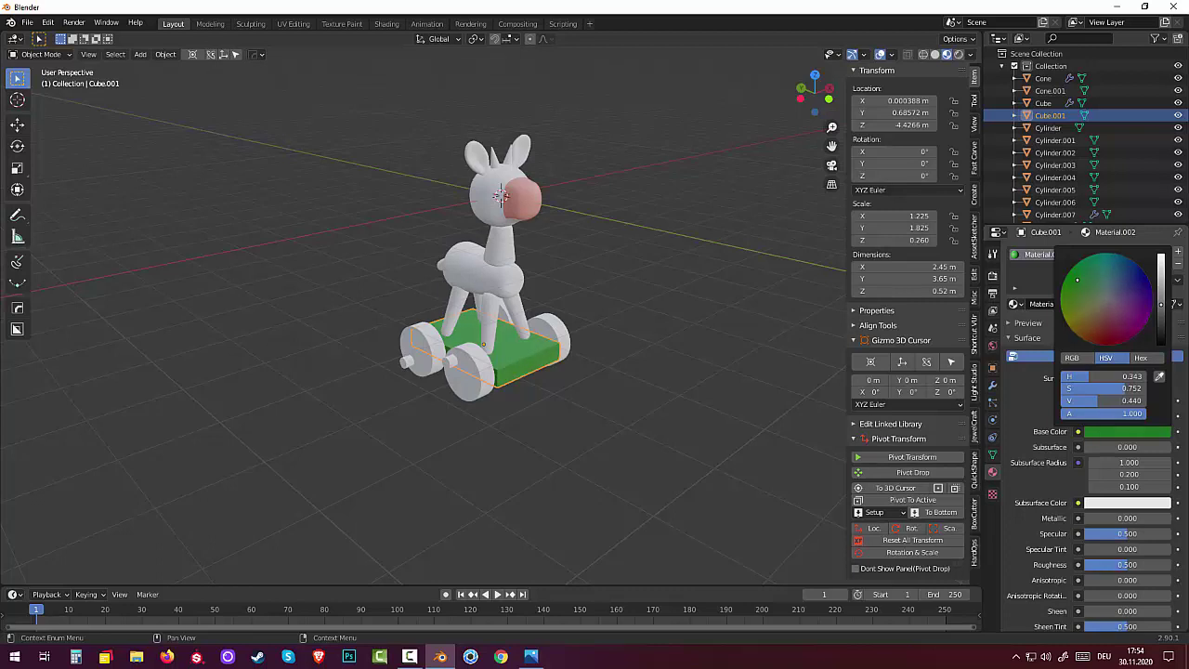
scroll(1077, 279, down, 2)
click(699, 401)
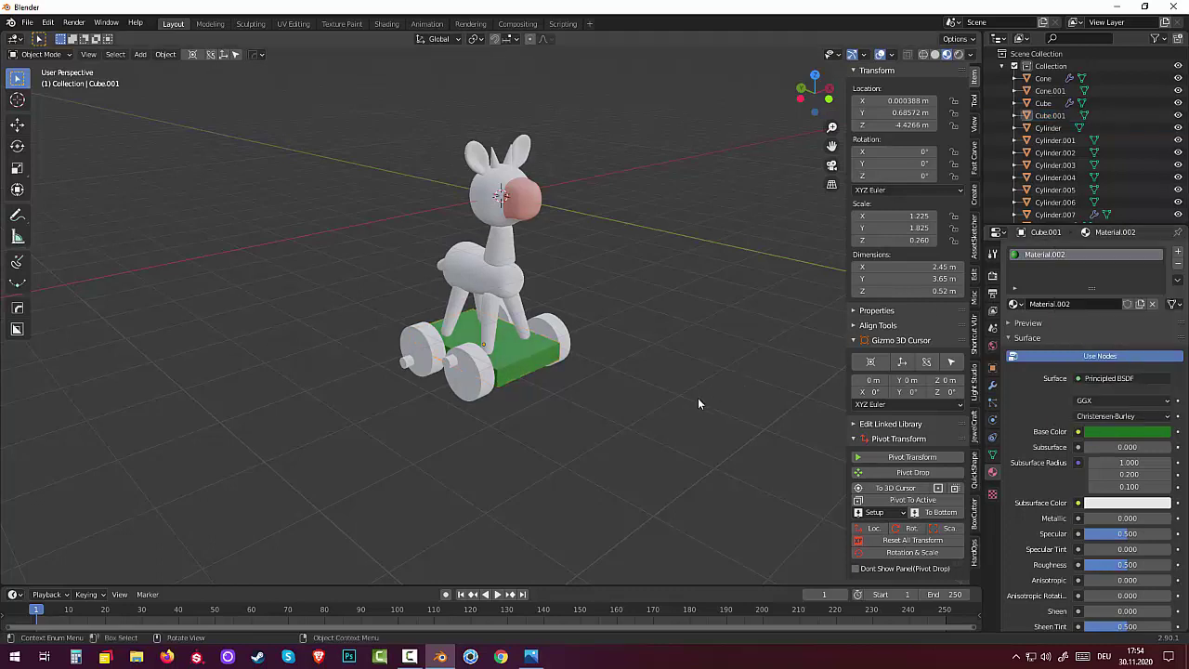
click(477, 385)
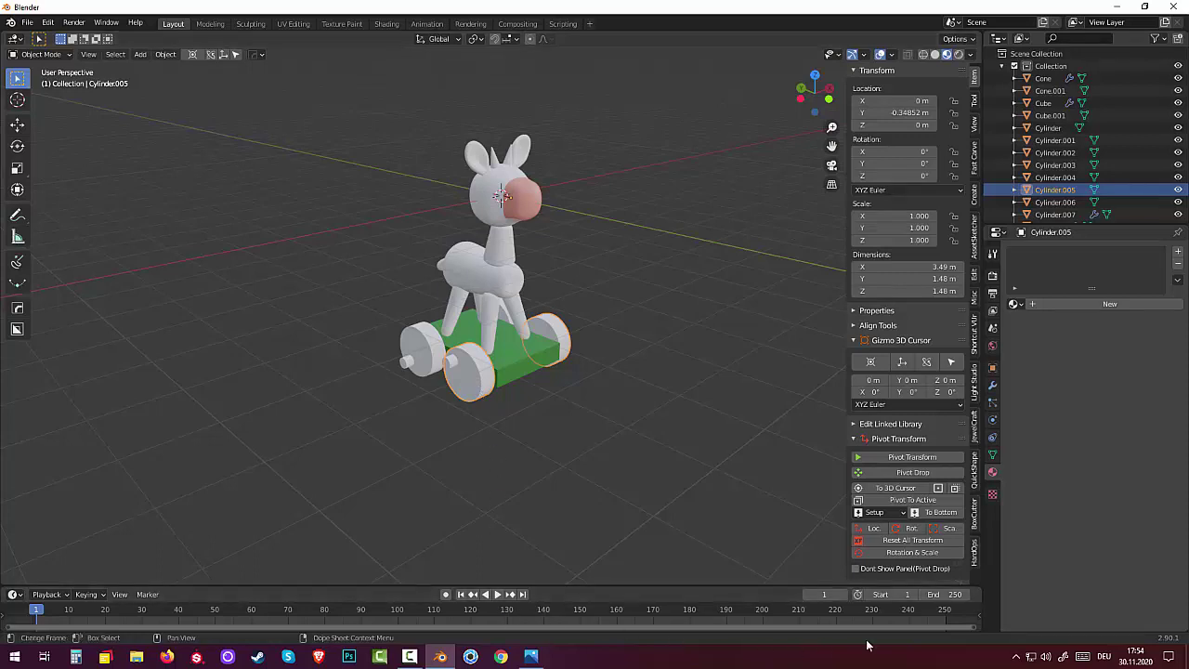
Step: Enter Edit Mode on the wheels and select the front right wheel's faces
click(83, 54)
mouse_move(40, 54)
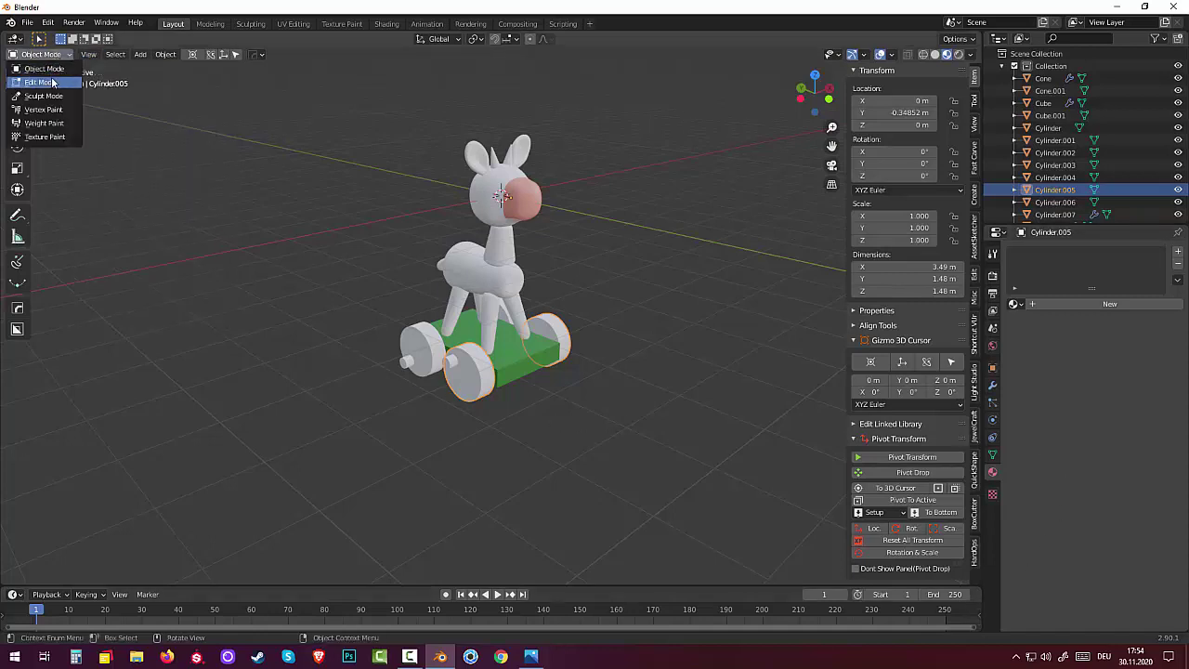
click(42, 83)
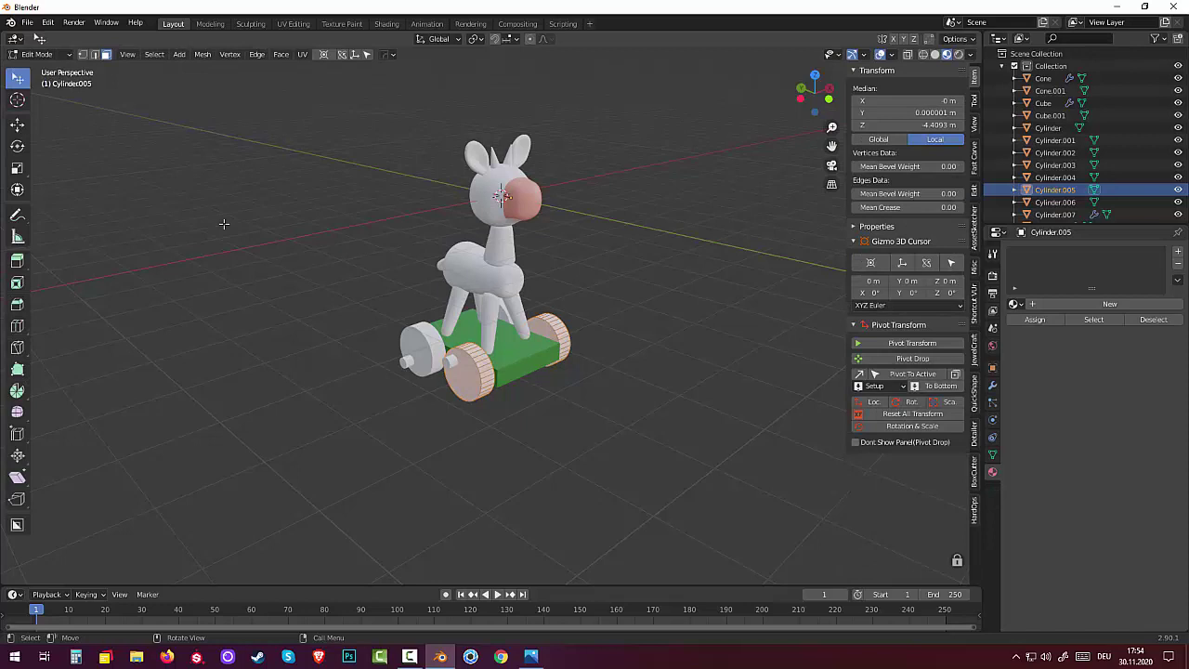
click(470, 389)
key(ctrl+KP_Add)
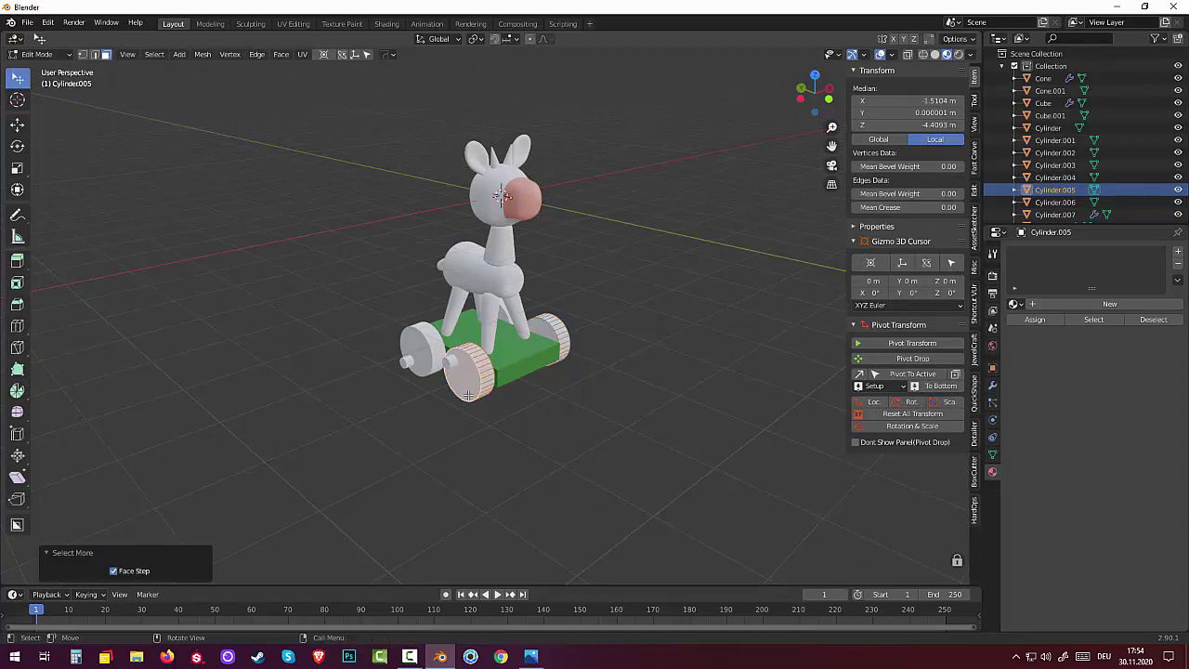
Step: Create Material.003 for the wheels with a red Base Color (S 0.811, V 0.906)
click(1101, 304)
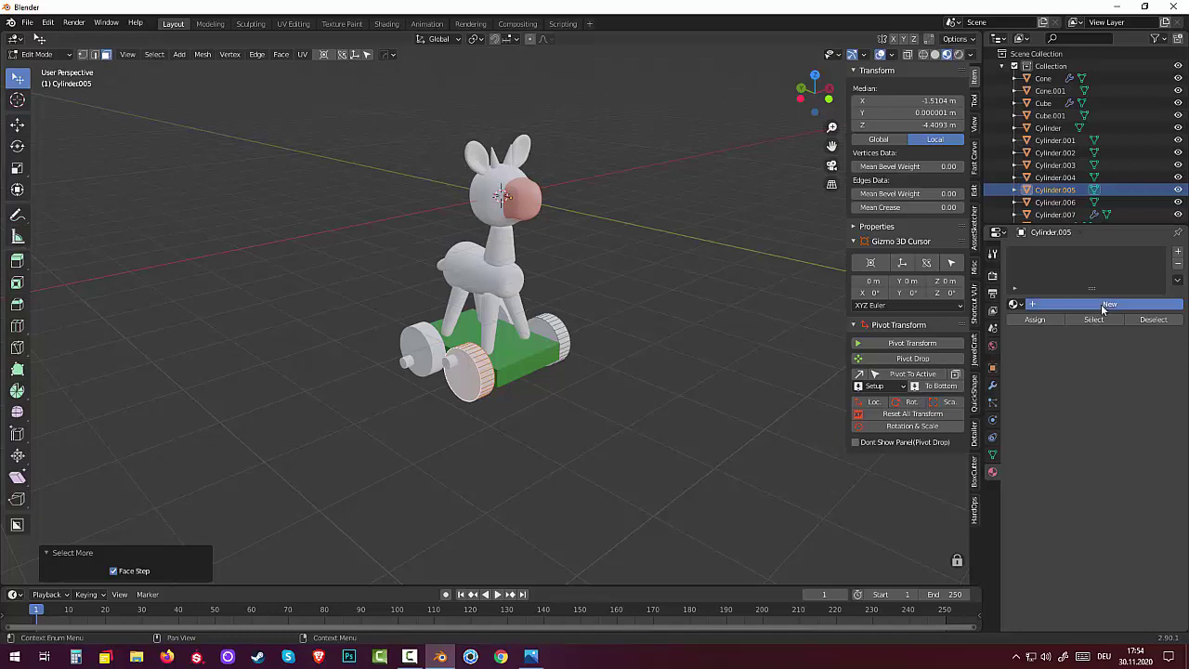
click(1115, 448)
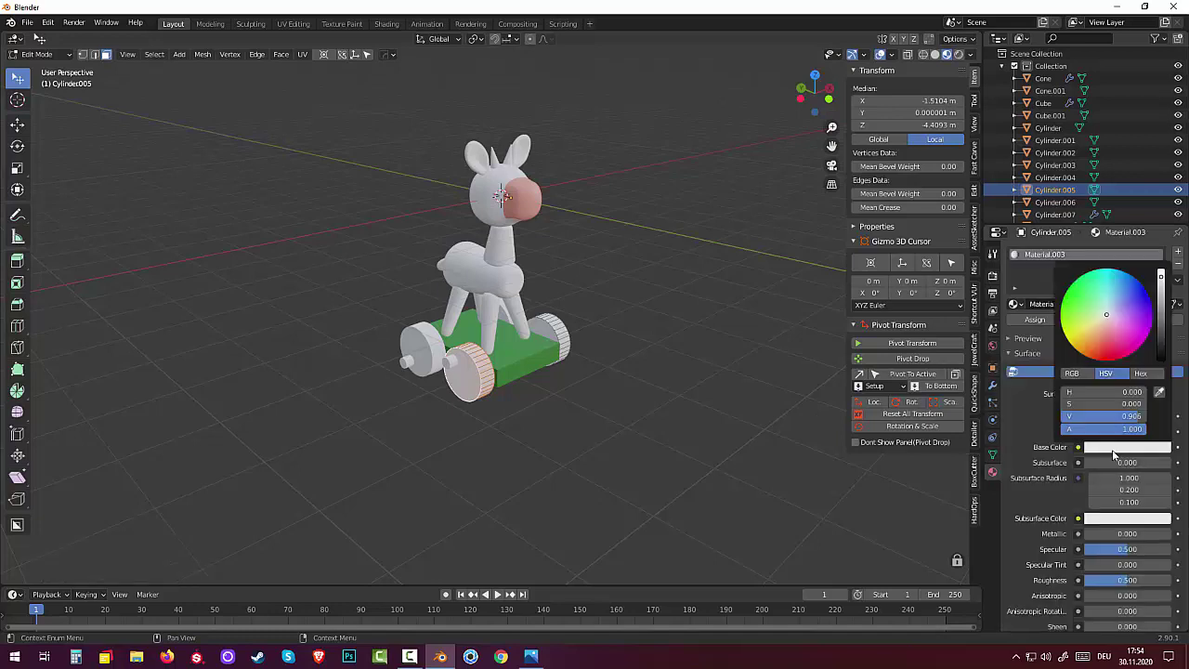
click(1100, 350)
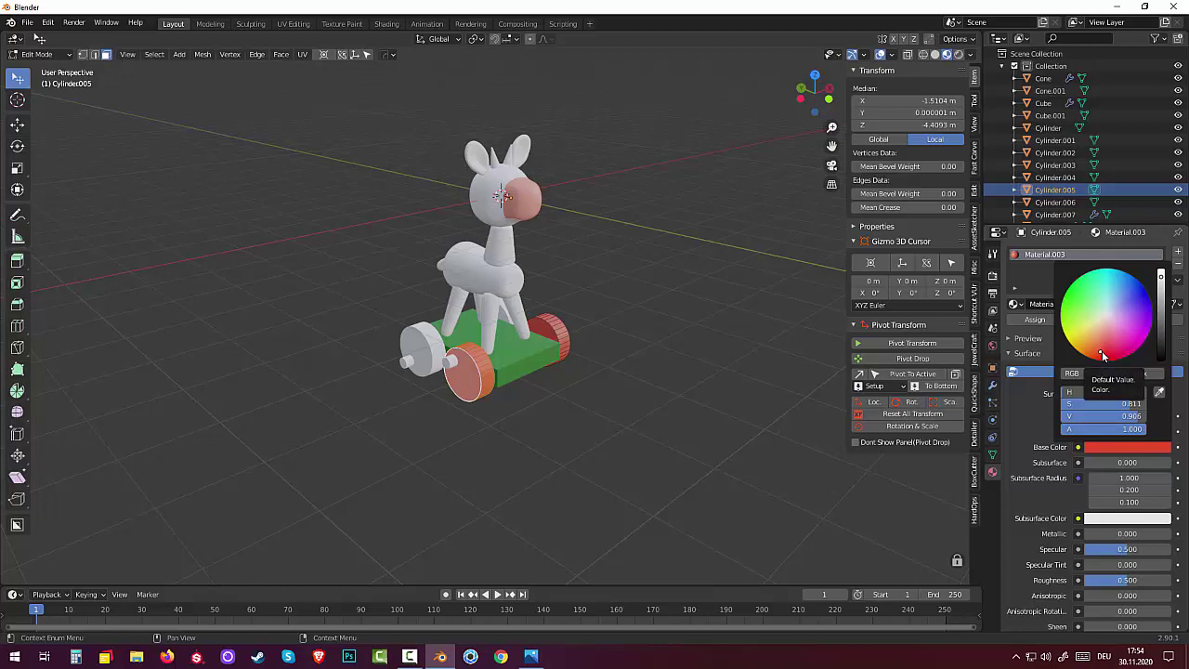
click(640, 468)
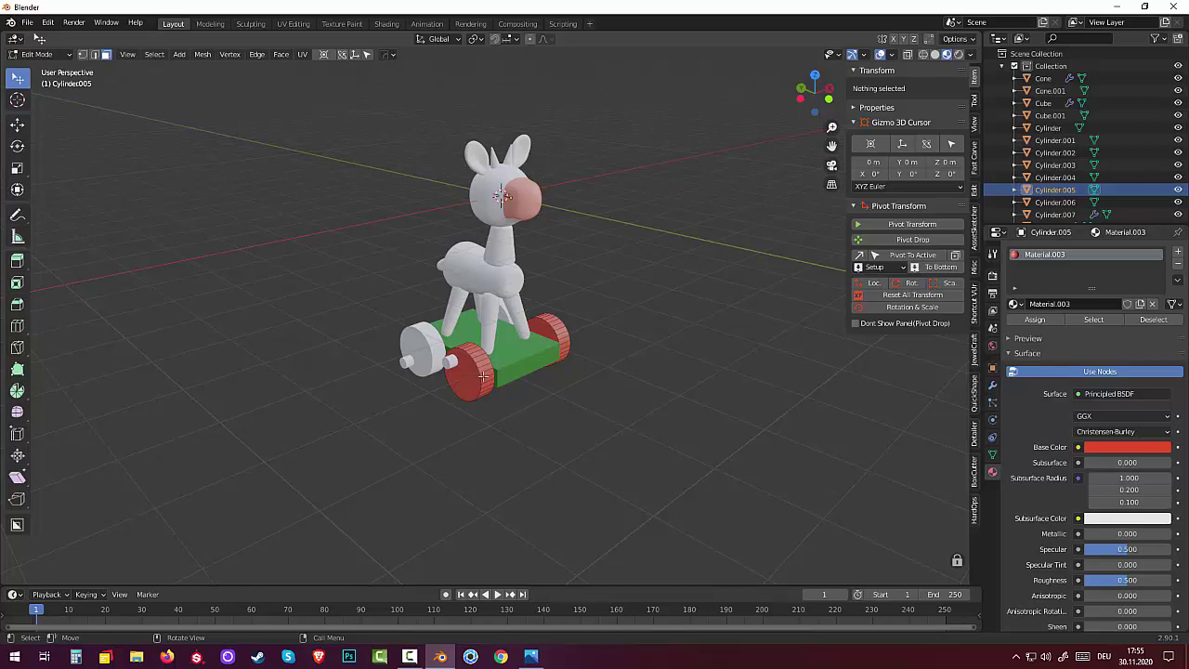
Step: Check the wheel's modifiers, select all its geometry and return to Object Mode
click(992, 386)
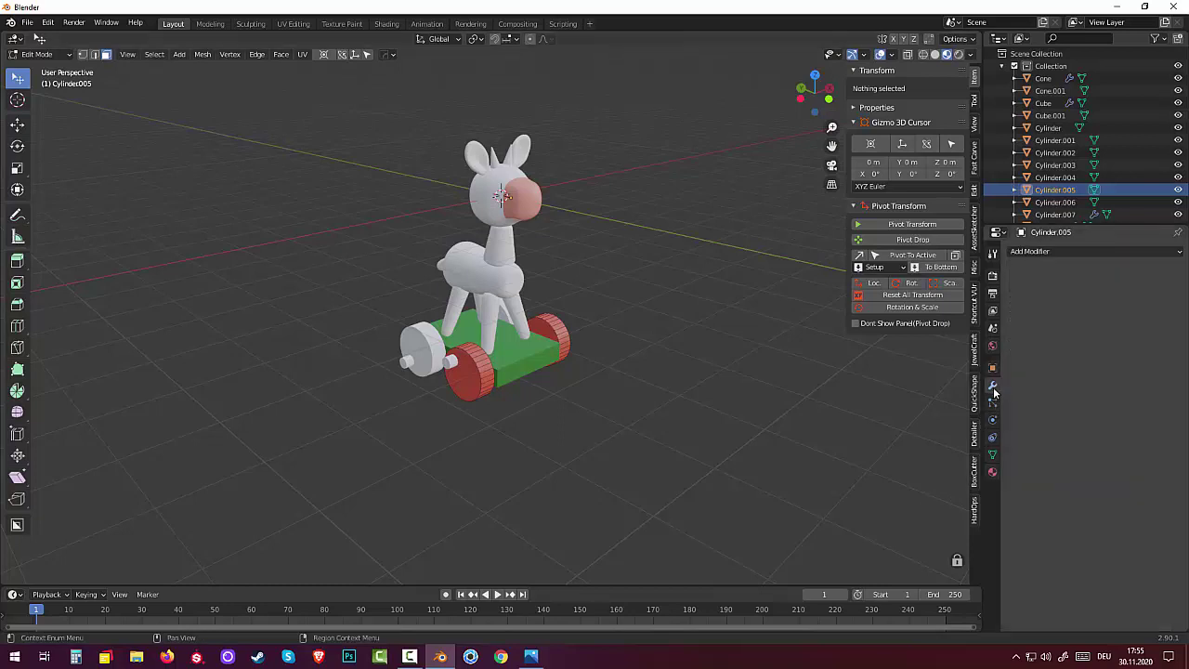
key(a)
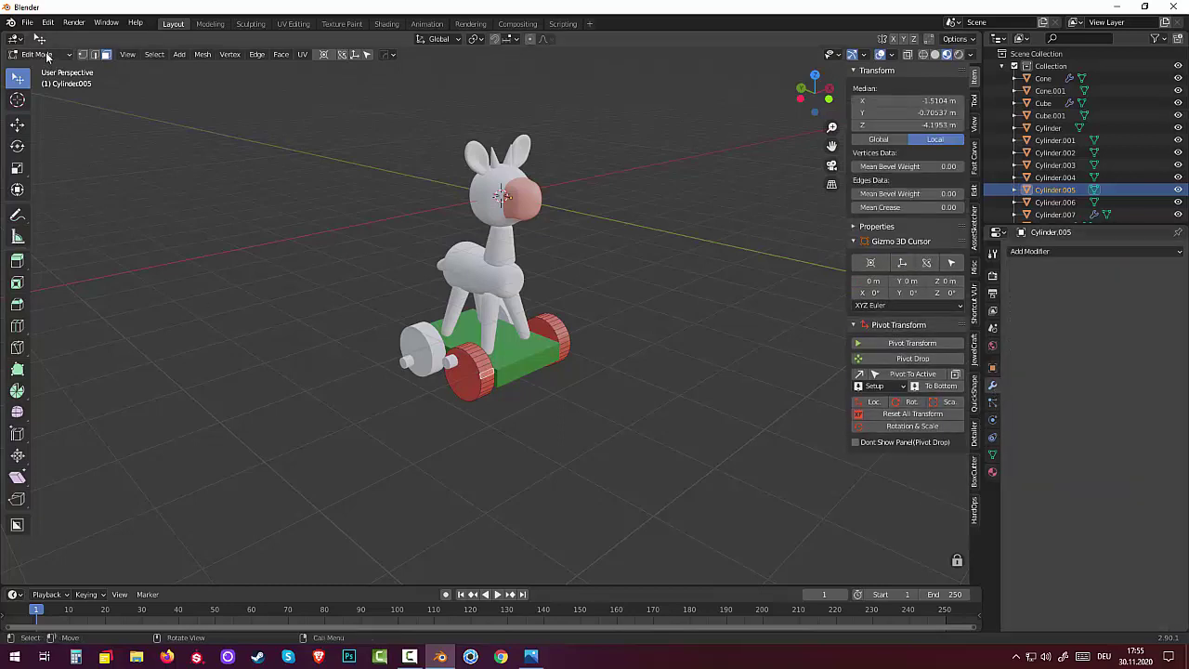
click(46, 56)
click(42, 58)
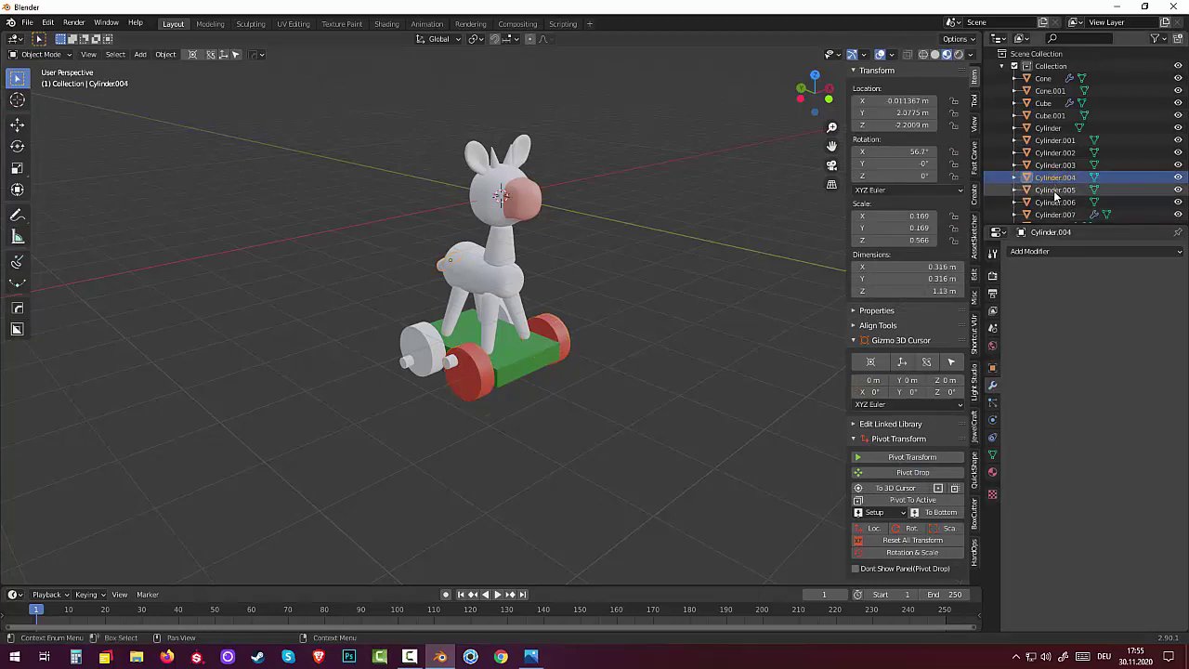
Step: In Edit Mode, select the front right wheel's faces and separate them with P > Selection
click(41, 54)
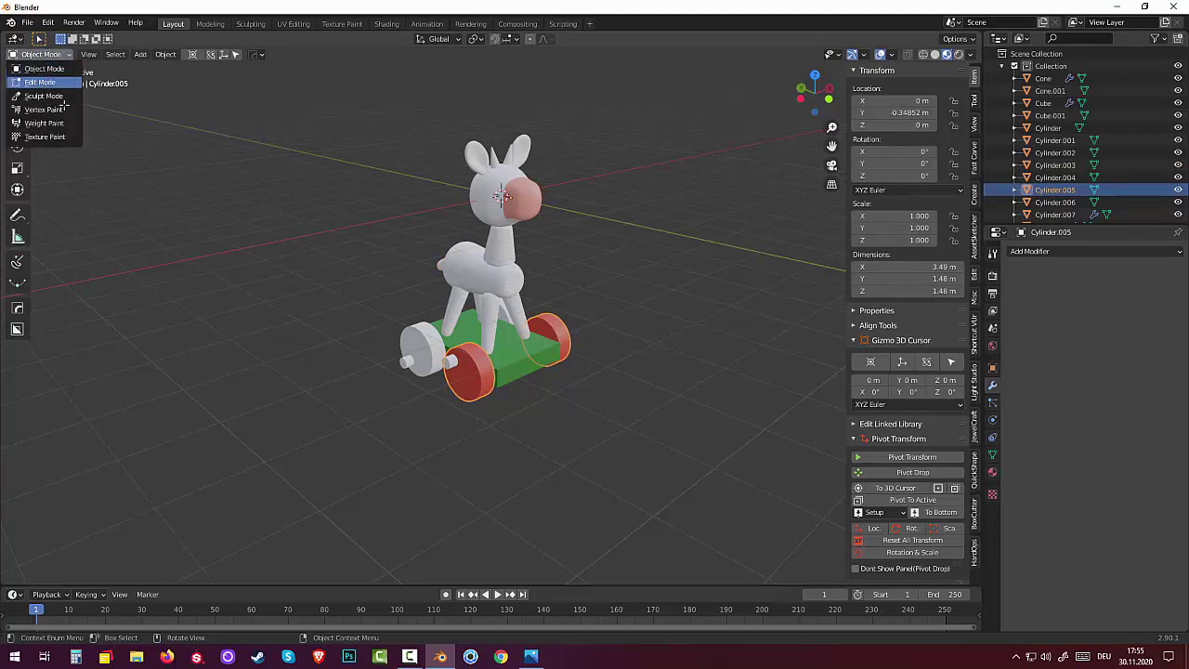
click(39, 82)
key(ctrl+KP_Add)
key(ctrl+KP_Add)
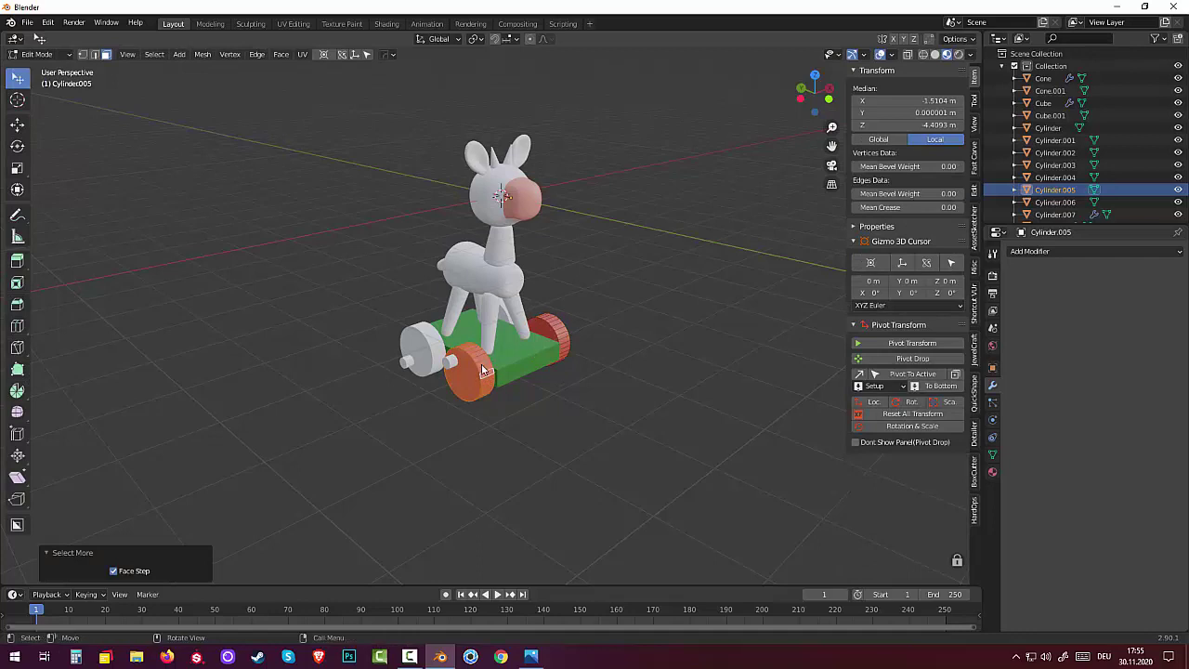
key(p)
click(468, 364)
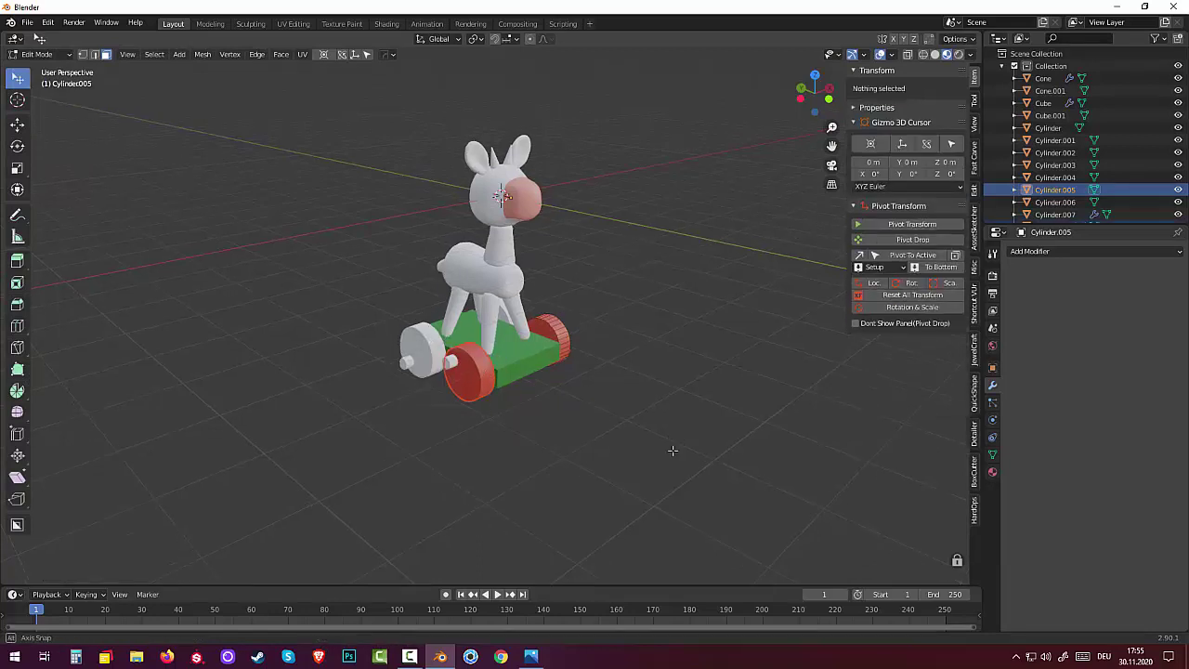
Step: Select the rear right wheel's faces and bring up the Material tab for Cylinder.005
middle_drag(669, 449, 418, 186)
click(39, 53)
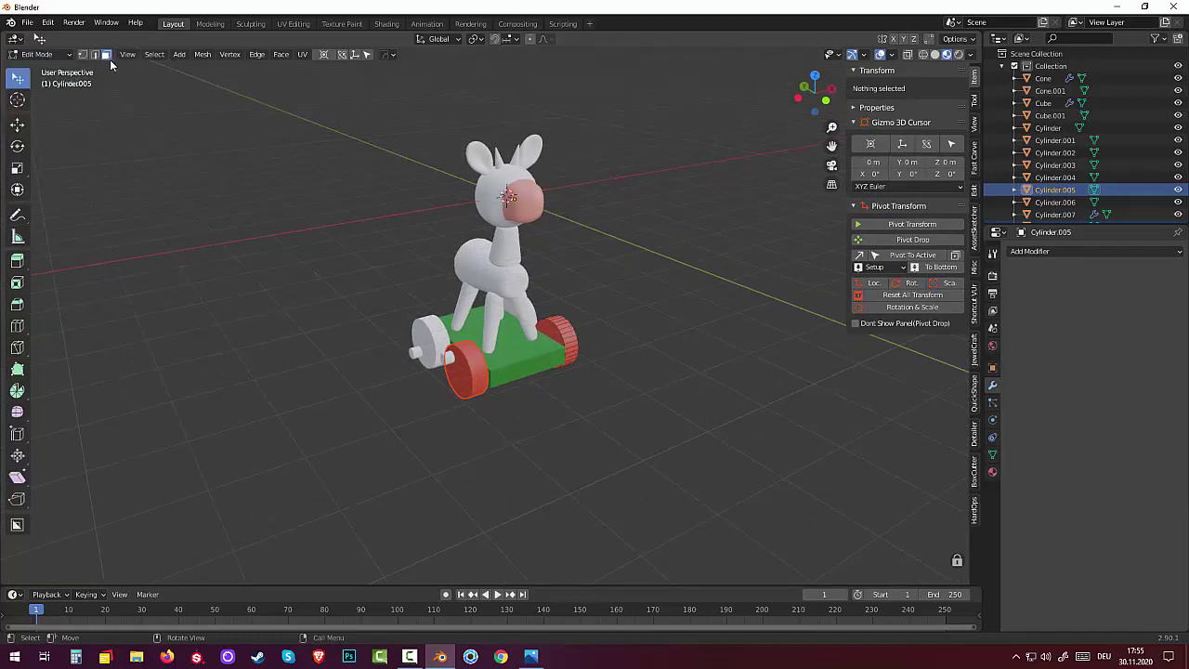
click(564, 334)
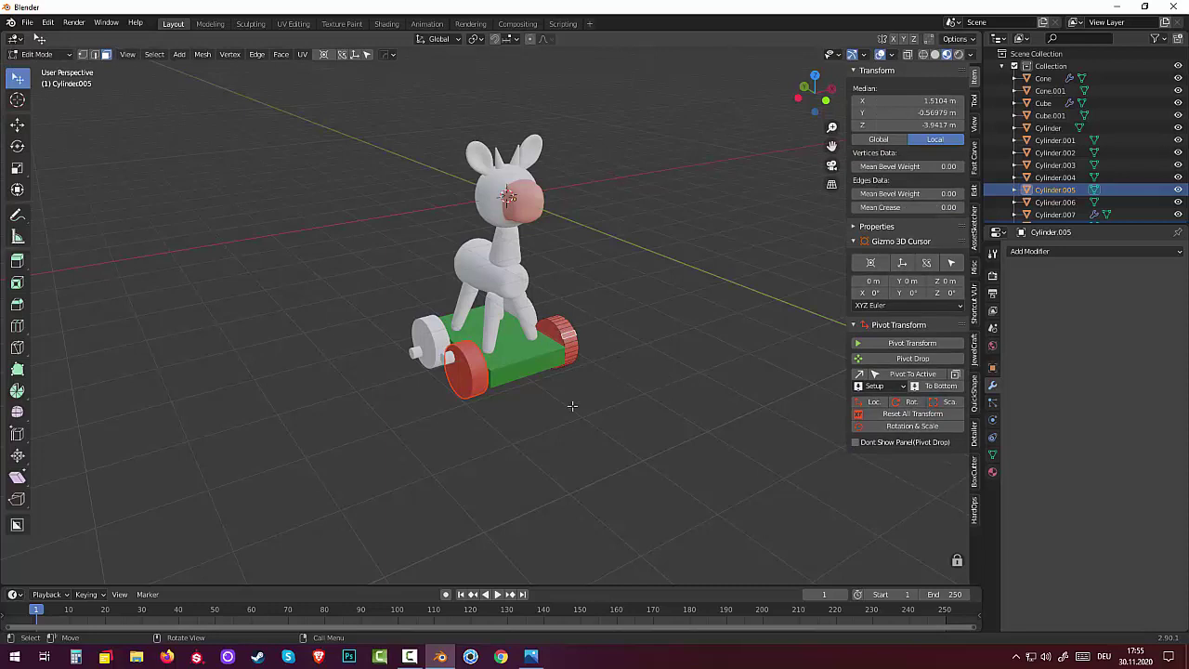
key(ctrl+KP_Add)
key(ctrl+KP_Add)
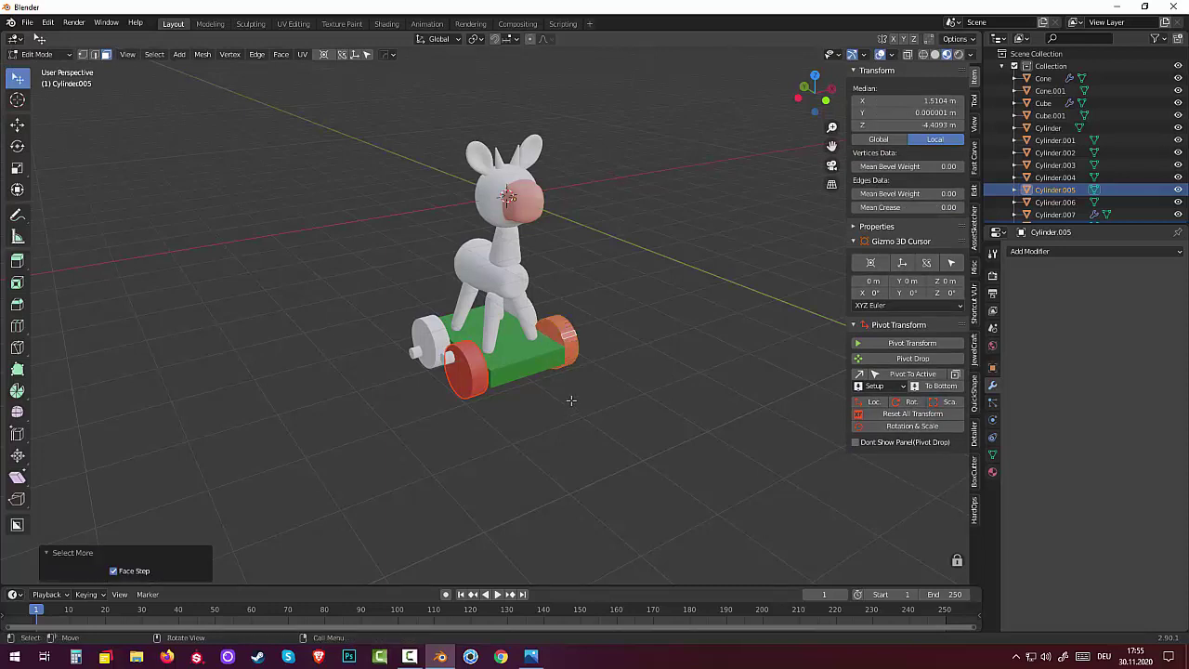
click(1031, 250)
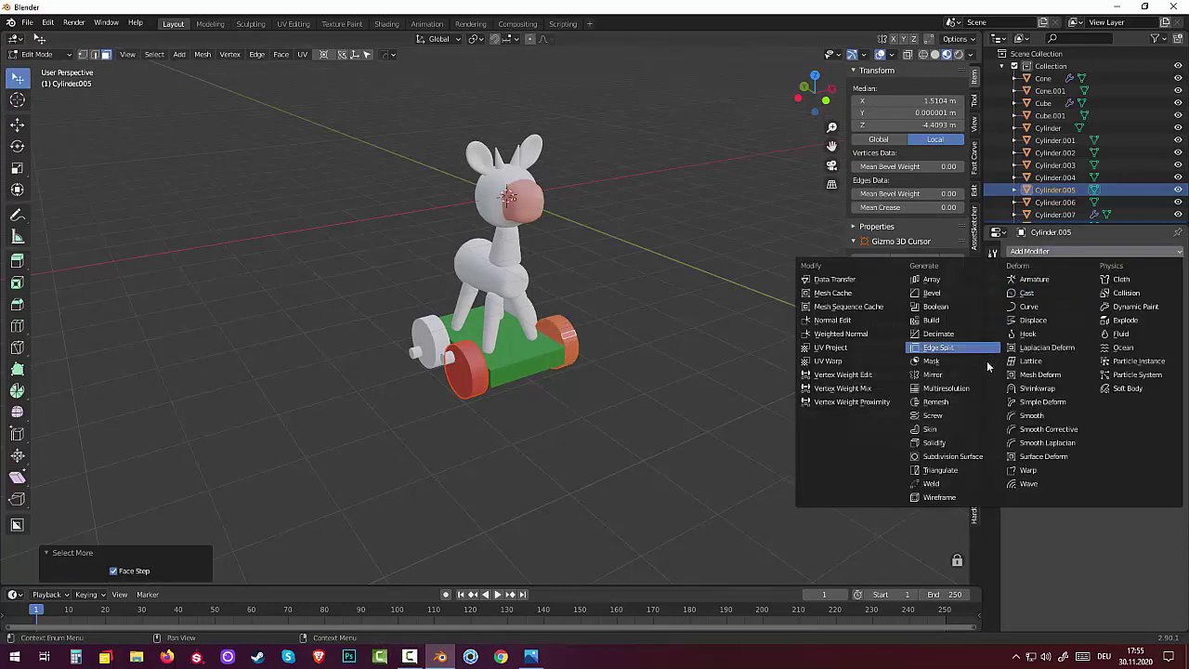
key(Escape)
click(993, 473)
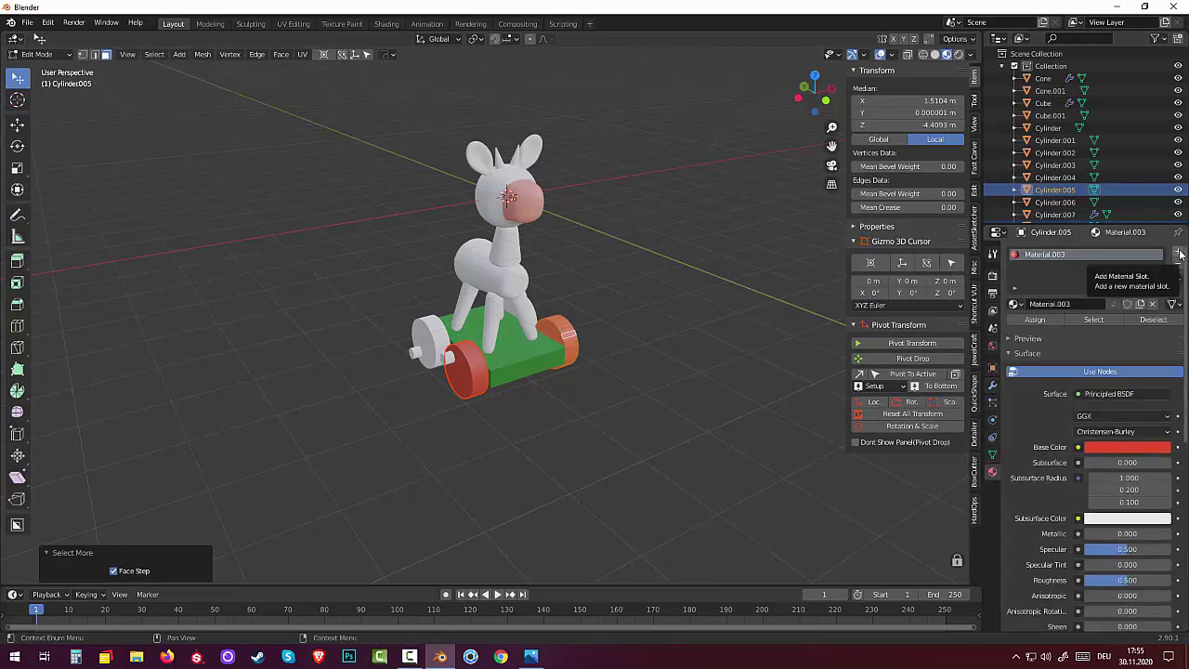
Step: Add a slot with new Material.004, Base Color yellow-orange (H 0.123, S 0.669, V 0.906)
click(1180, 254)
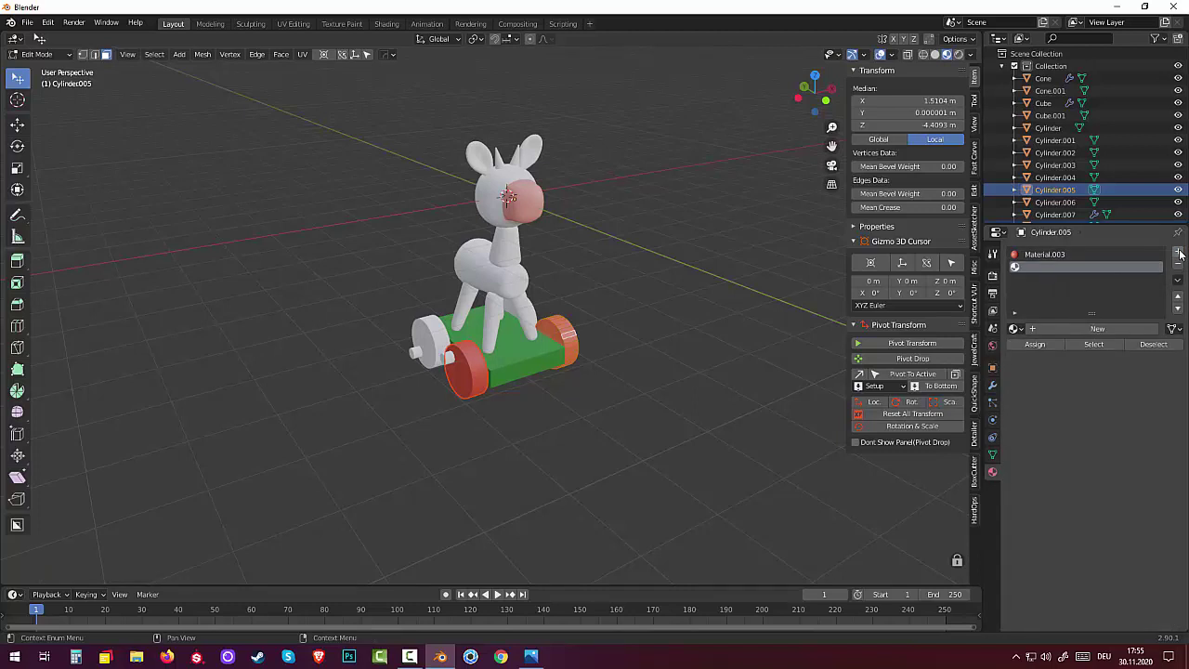
click(1099, 329)
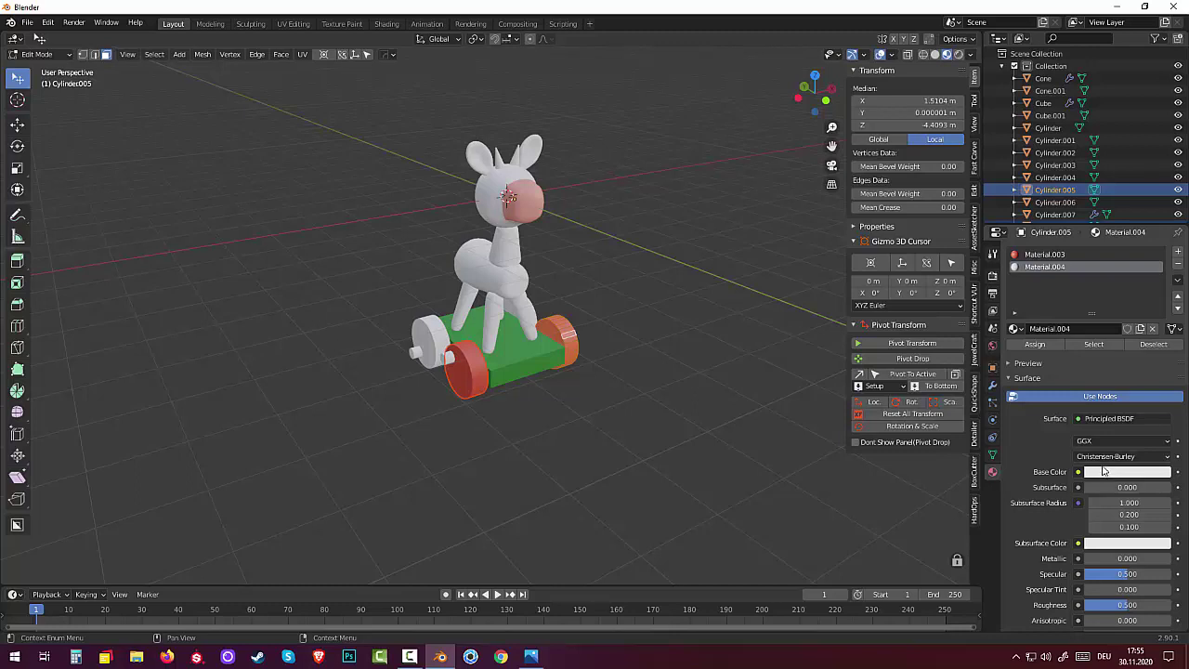
click(1108, 475)
click(1076, 363)
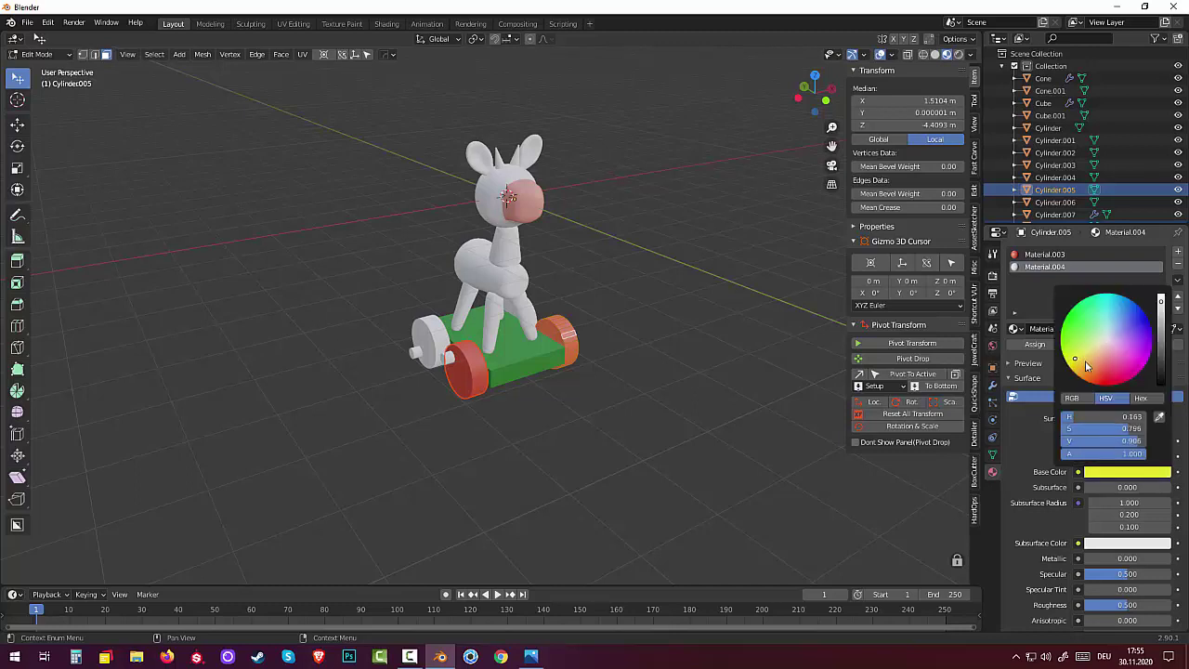
click(1085, 360)
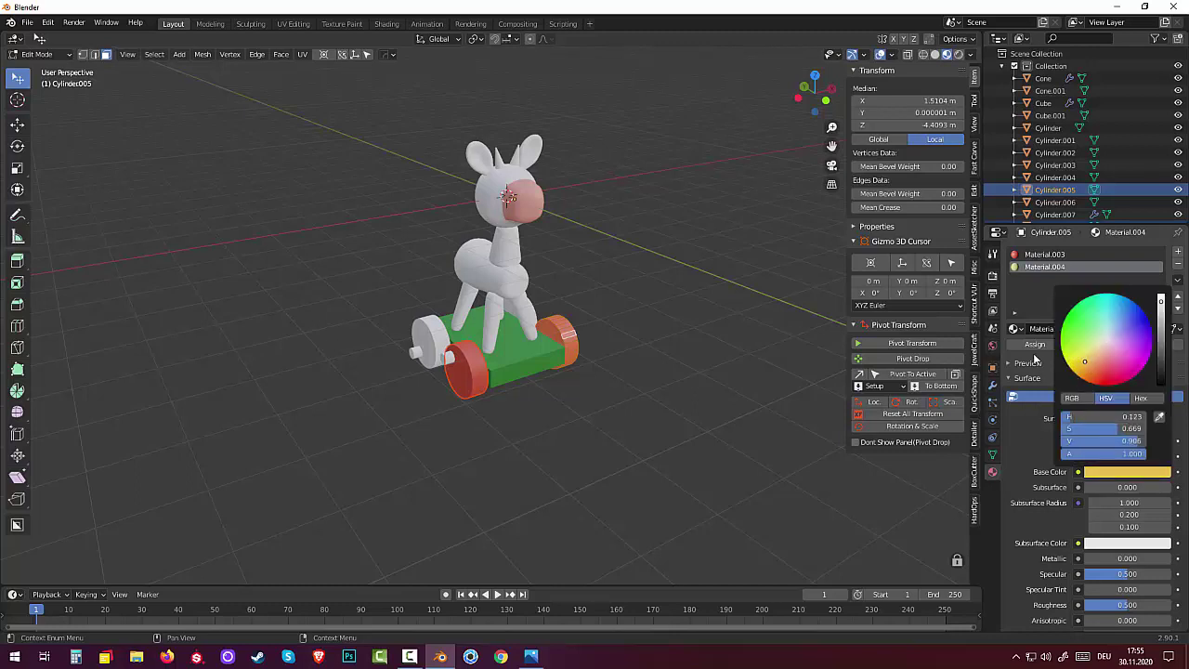
click(682, 406)
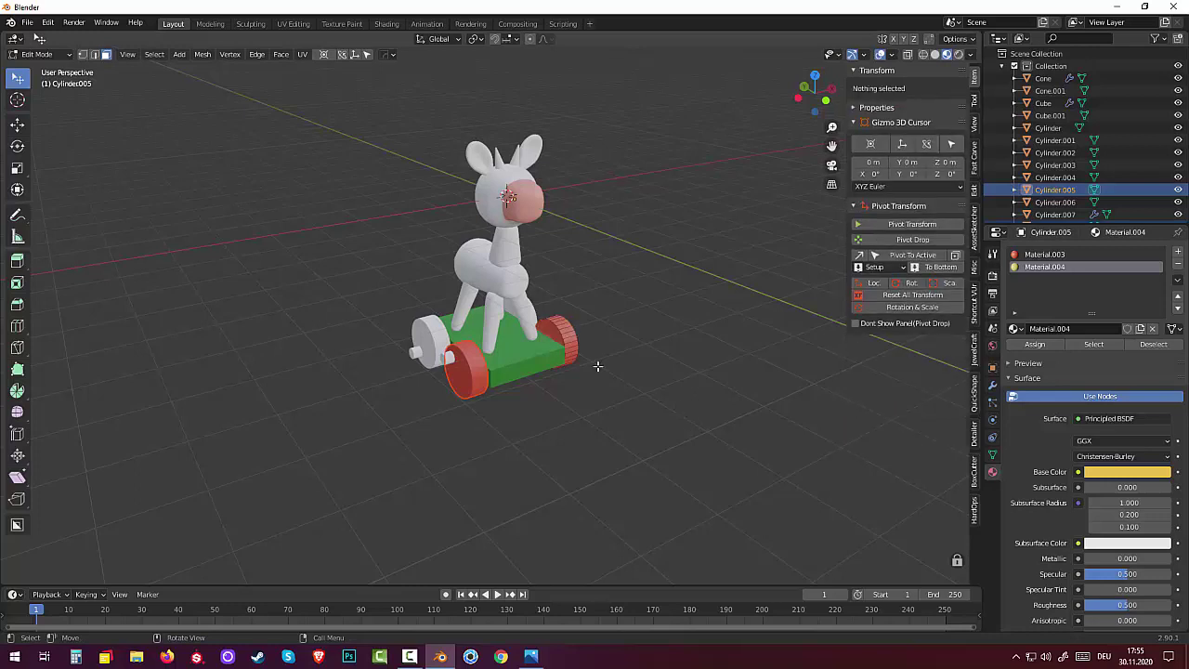
click(571, 338)
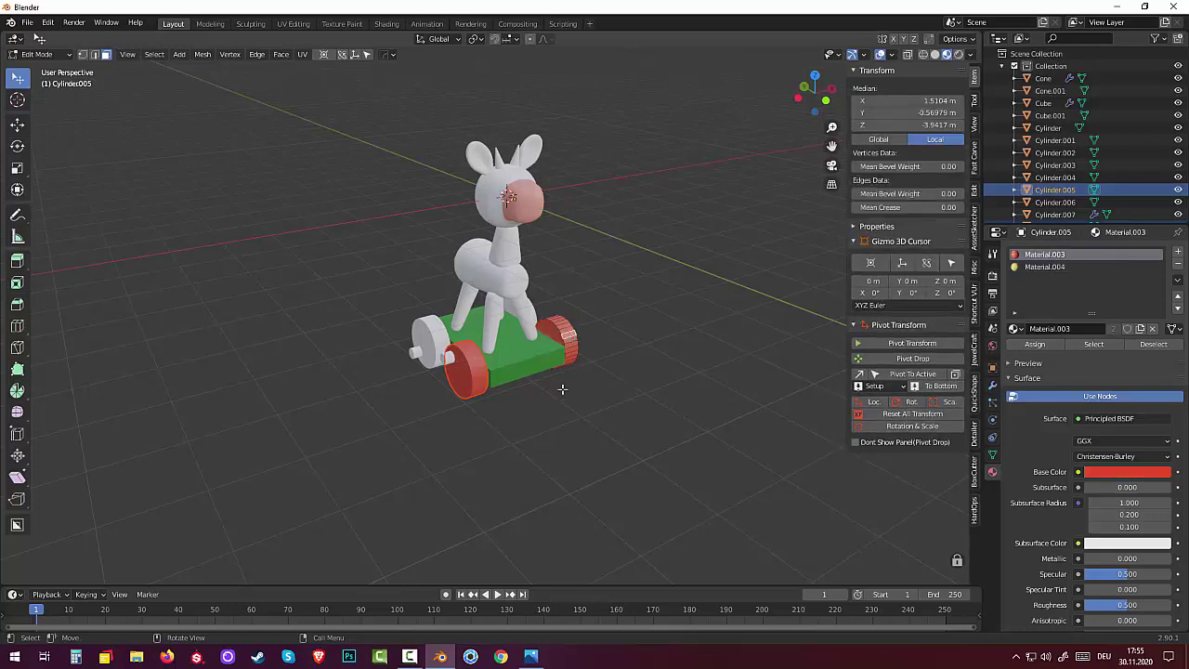
click(35, 54)
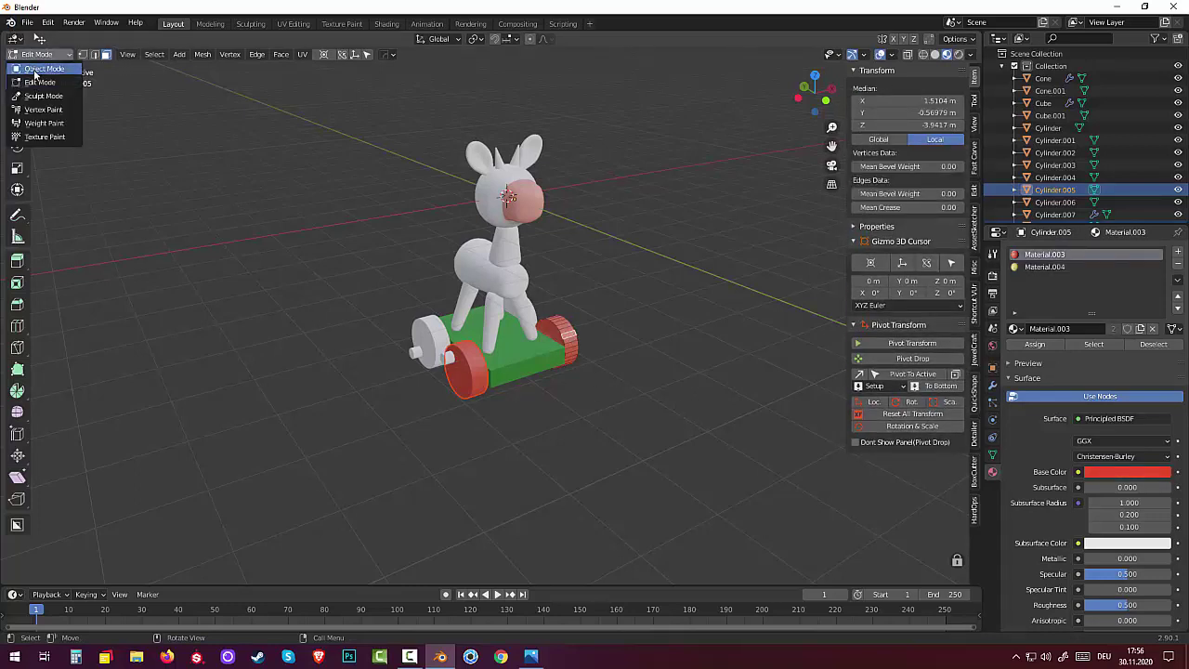
Step: In Object Mode, remove the red Material.003 slot from the rear right wheel, leaving Material.004
click(42, 69)
click(568, 339)
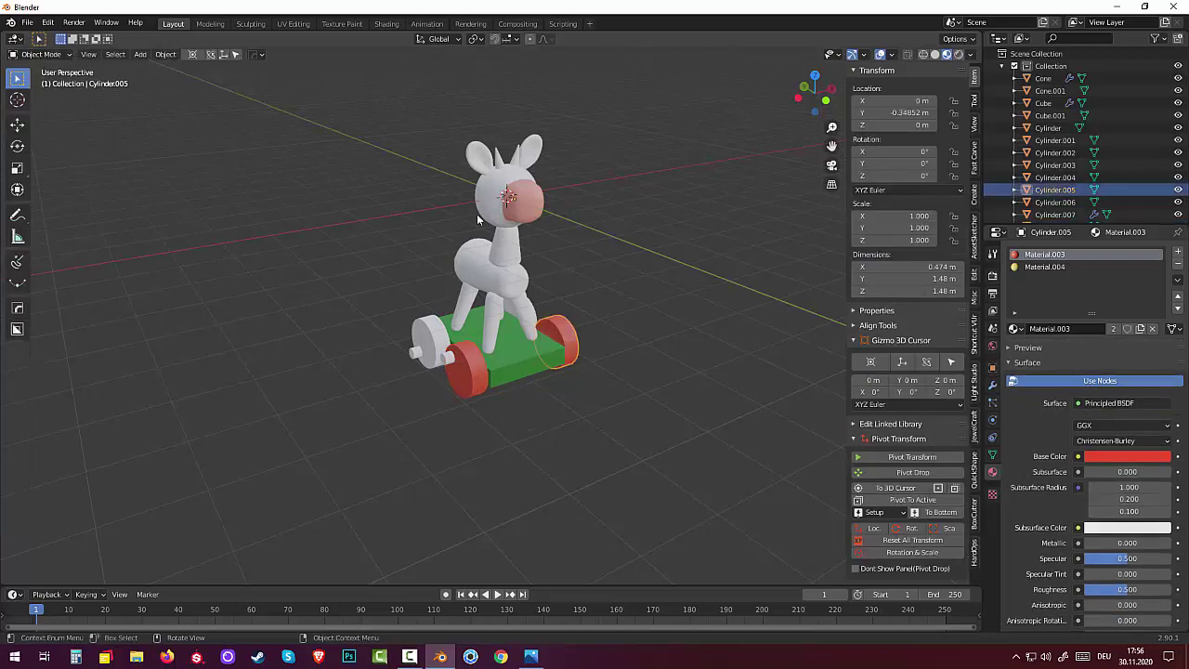
click(1031, 266)
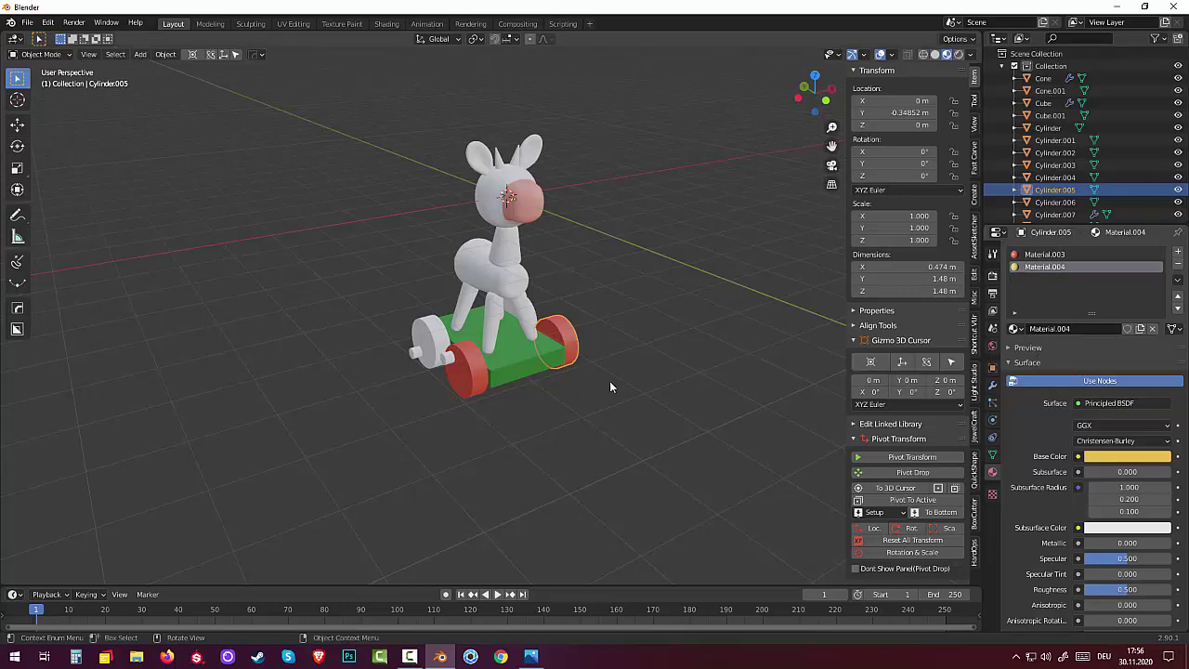
click(576, 364)
click(570, 344)
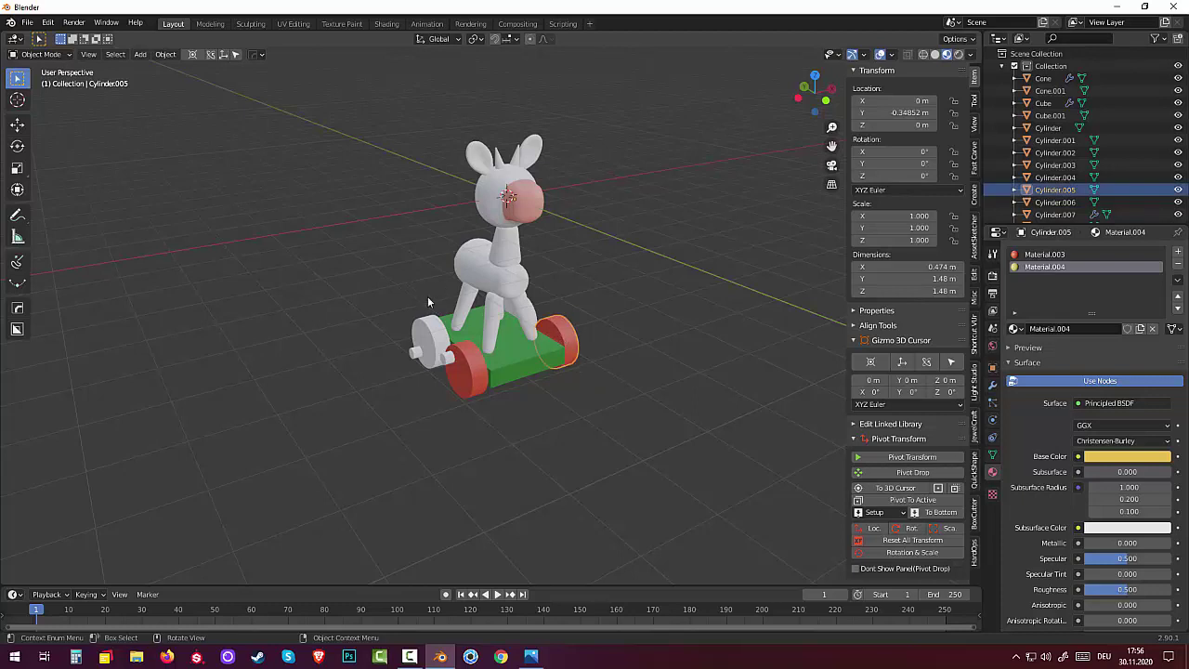
click(1028, 256)
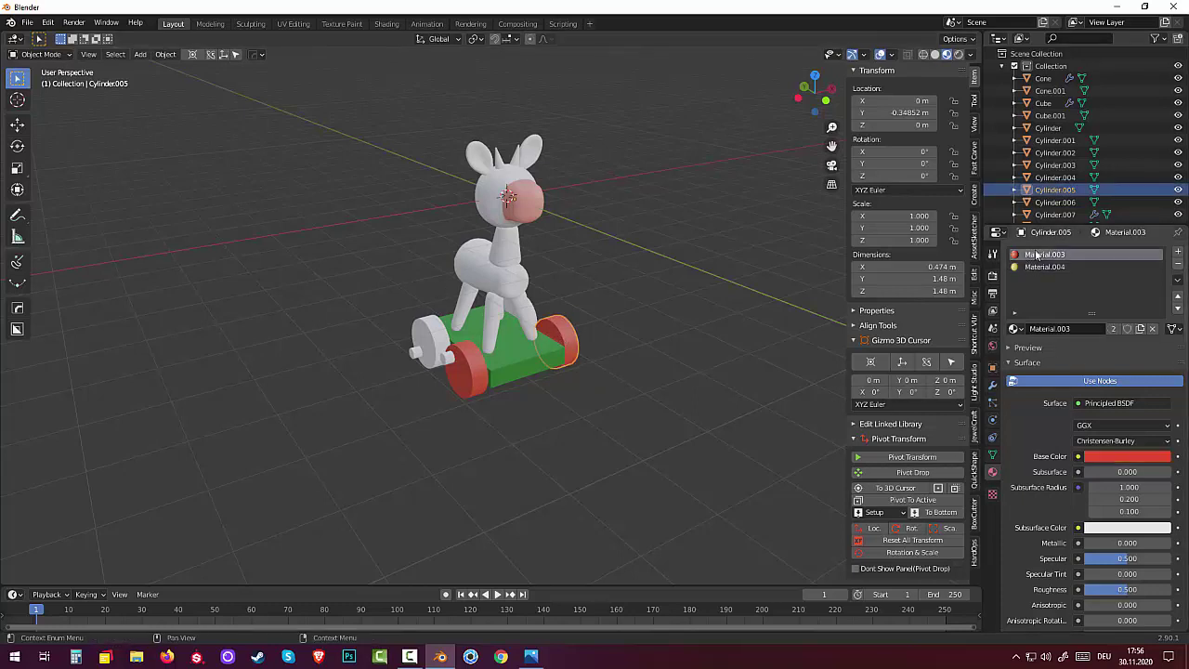
click(1178, 264)
click(617, 432)
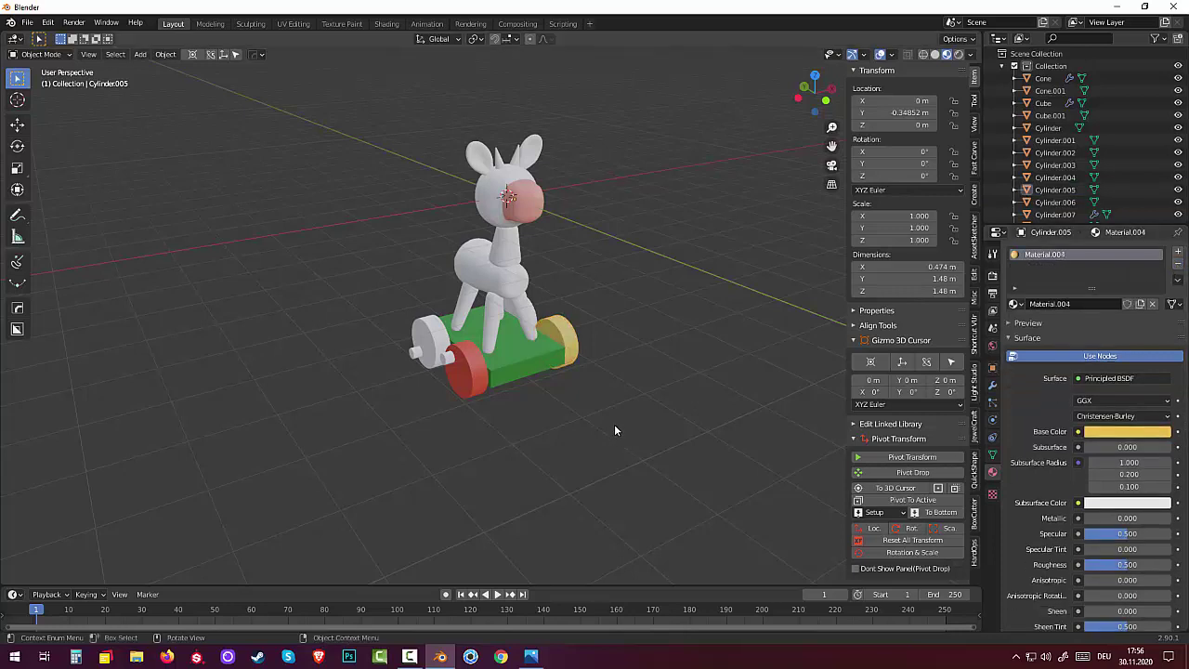
middle_drag(614, 424, 636, 401)
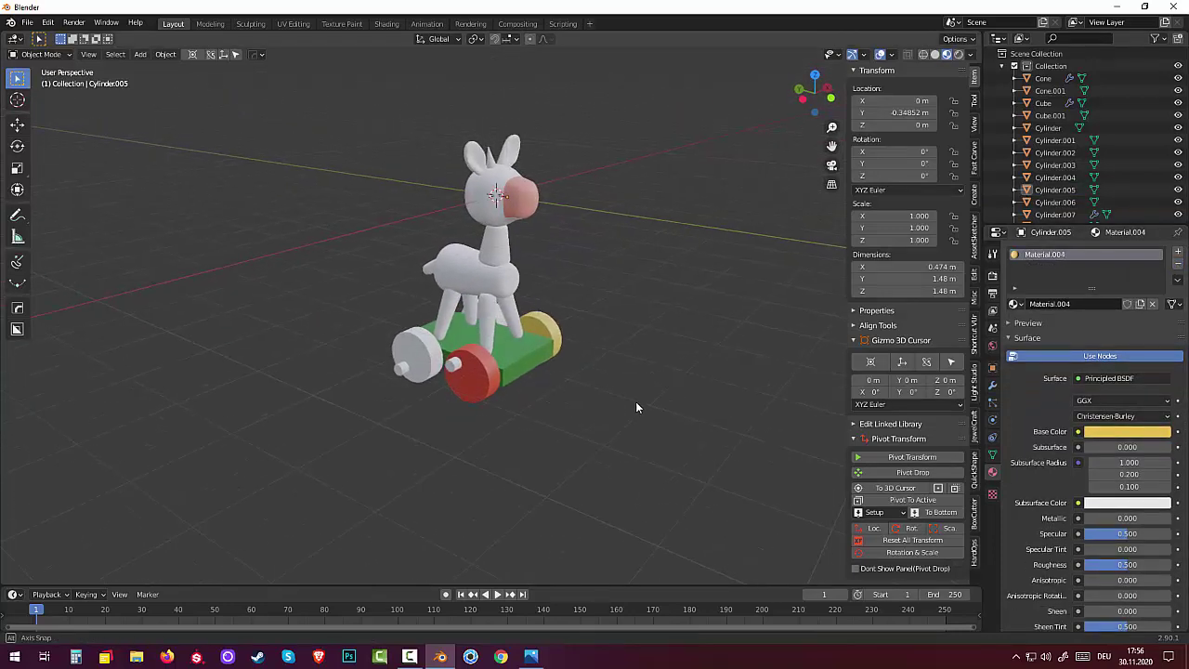
Step: Select the white left-hand wheels and enter Edit Mode
click(418, 352)
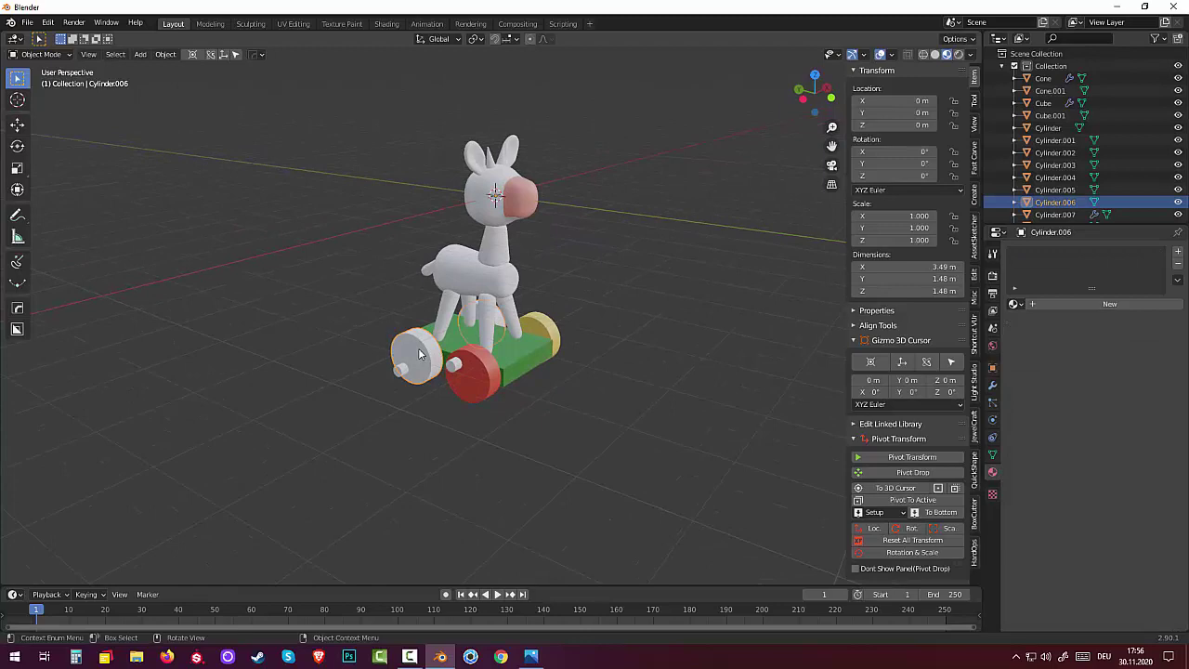
mouse_move(423, 352)
middle_down()
mouse_move(576, 390)
mouse_move(537, 391)
middle_up()
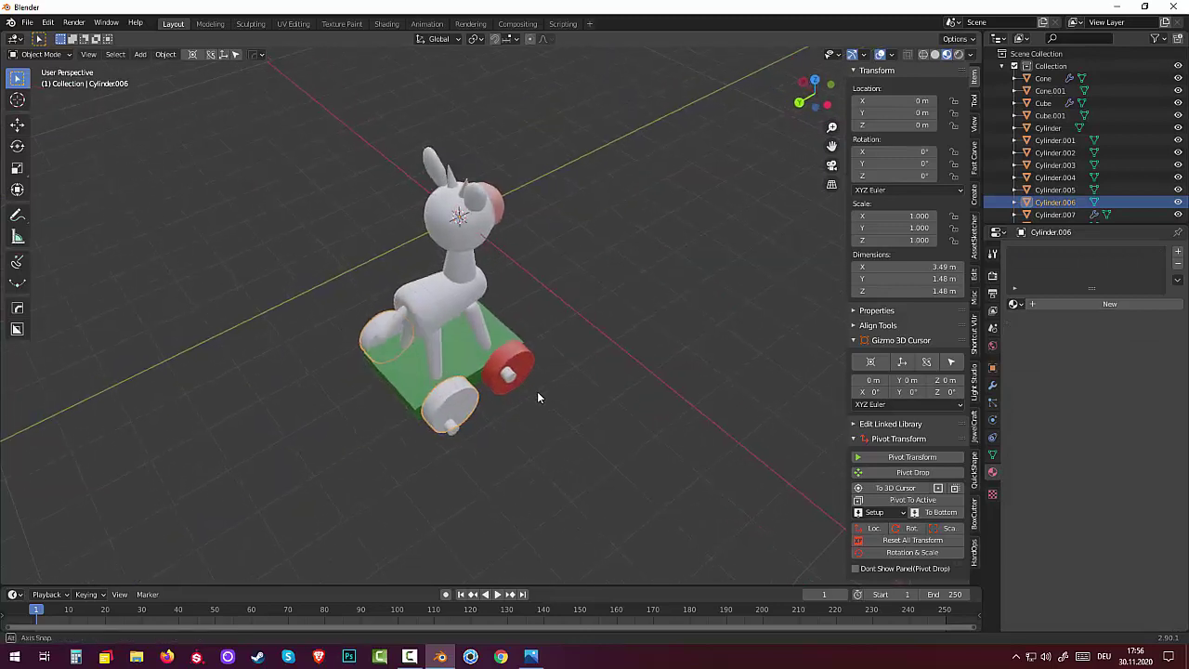
click(446, 402)
click(453, 412)
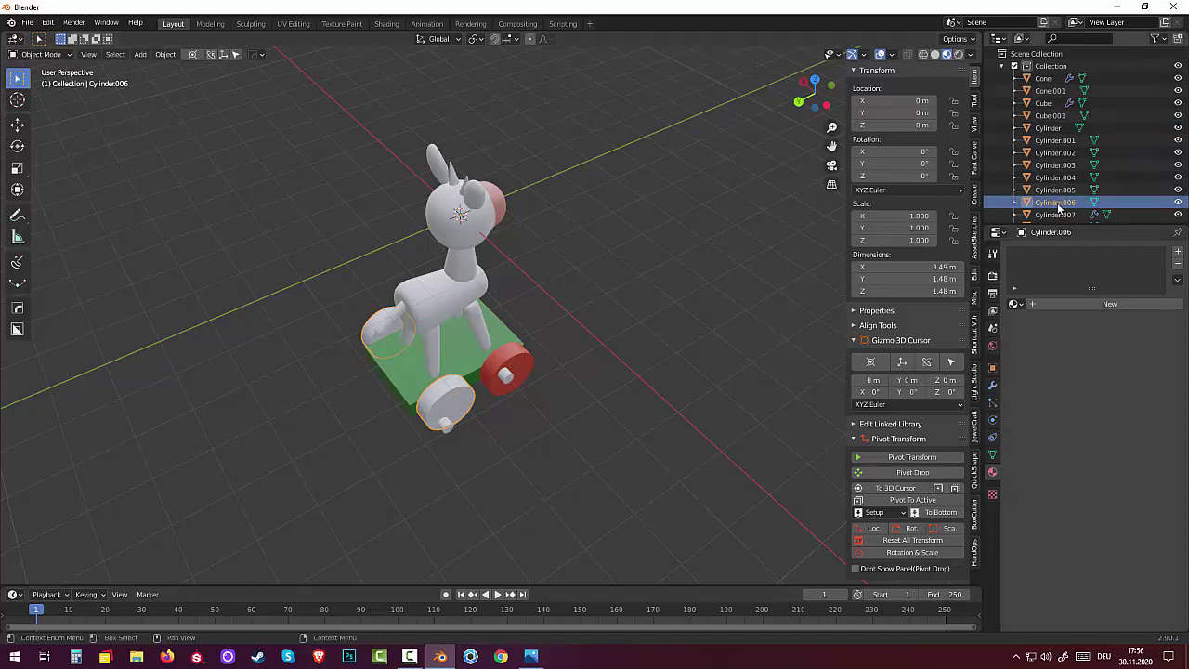
click(33, 56)
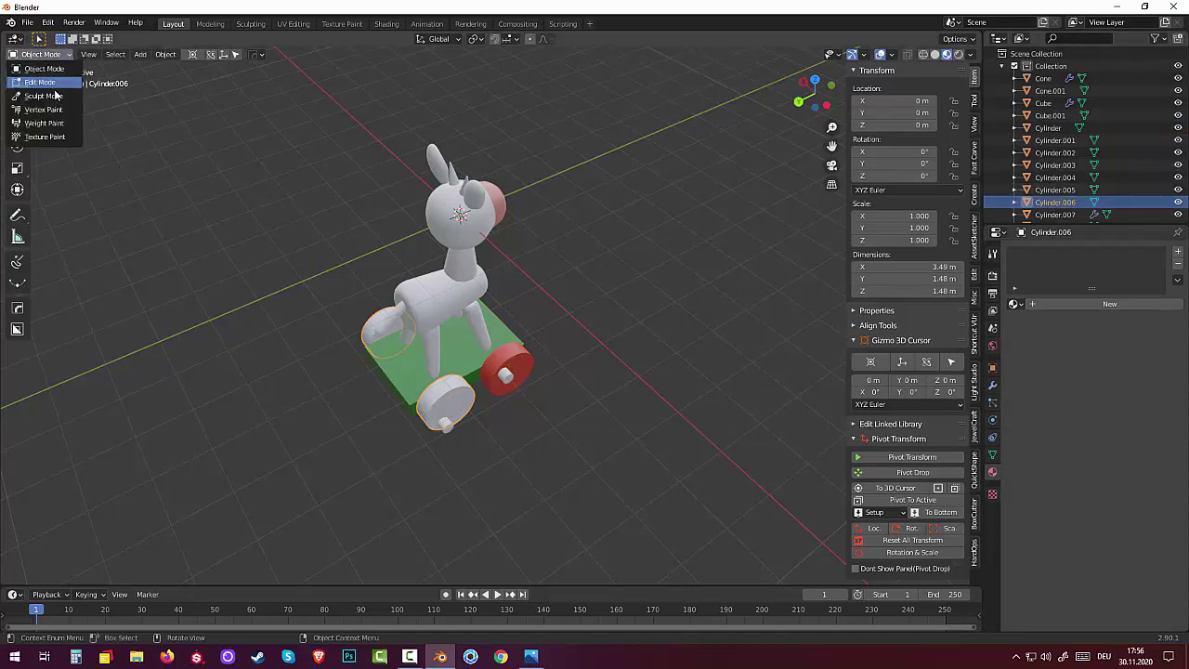
click(41, 81)
Step: Separate the front wheel's faces with P > Selection, then select it in Object Mode
click(432, 392)
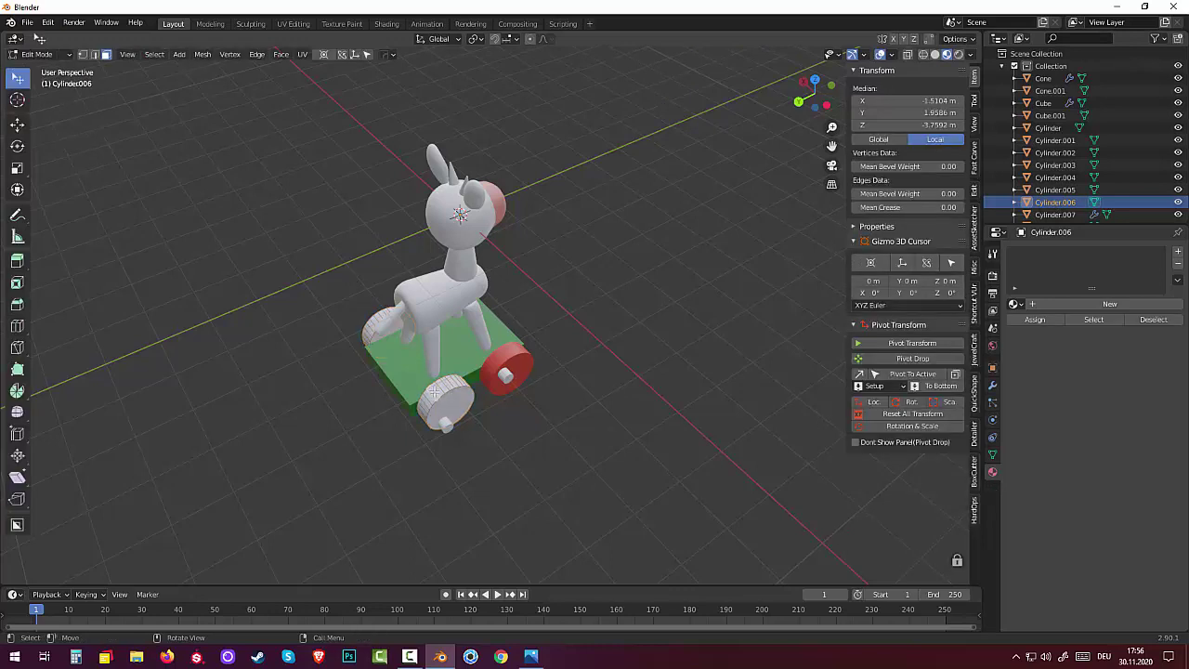
key(ctrl+KP_Add)
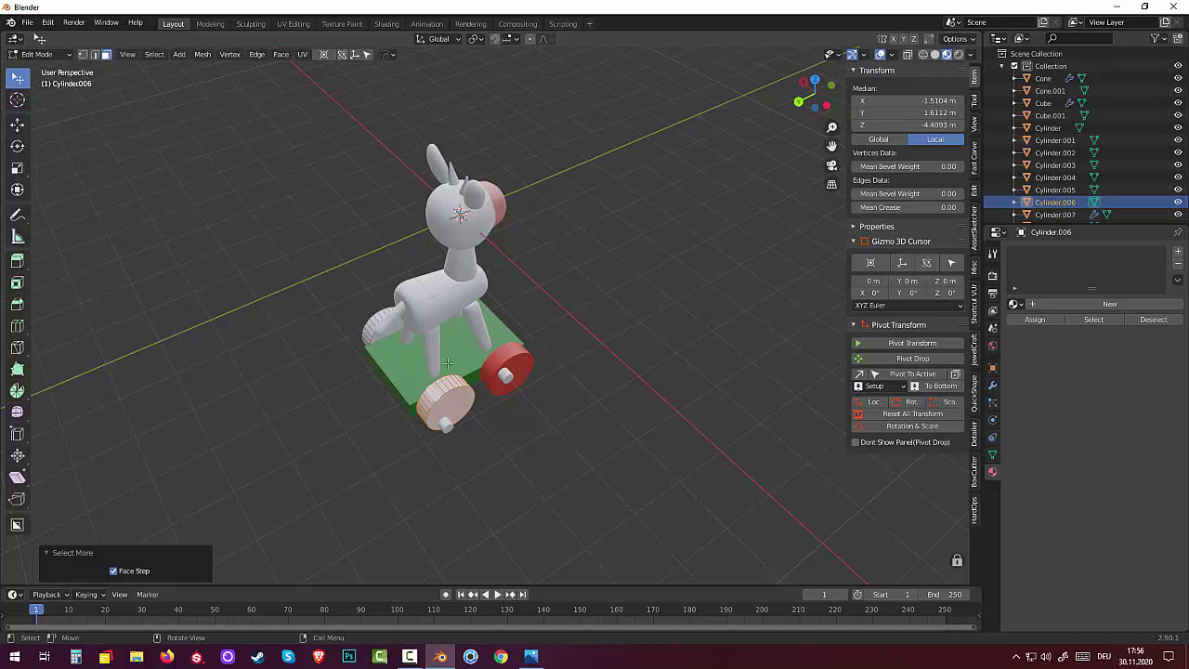
key(p)
click(434, 370)
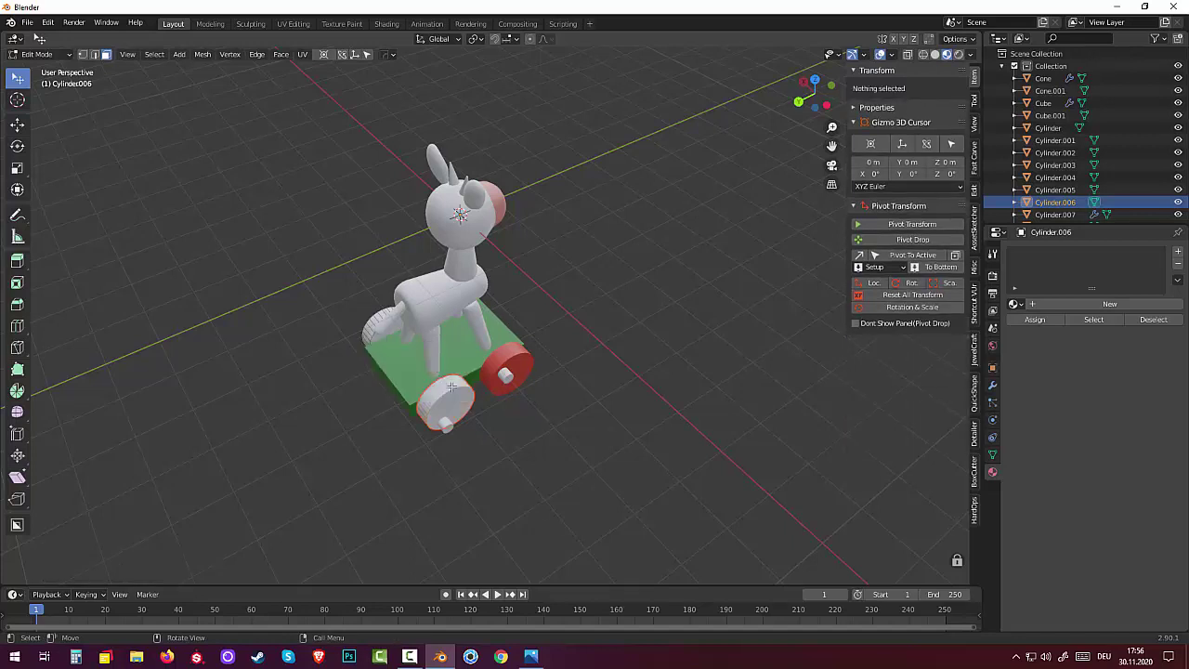
click(42, 54)
click(42, 54)
click(42, 73)
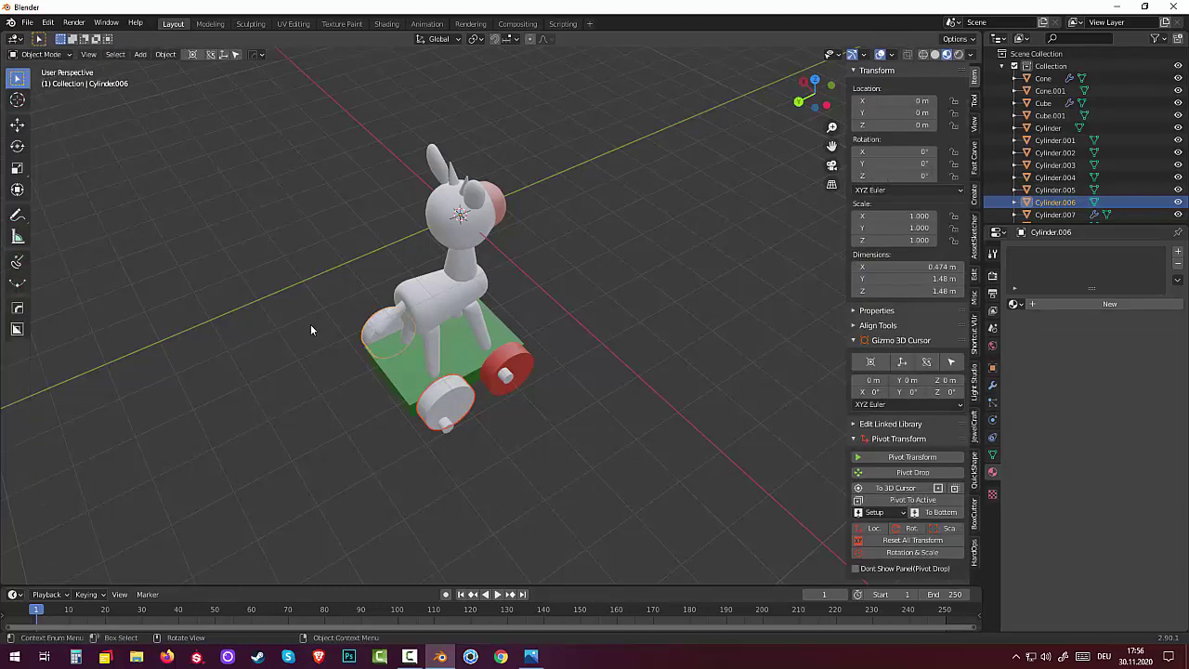
click(451, 408)
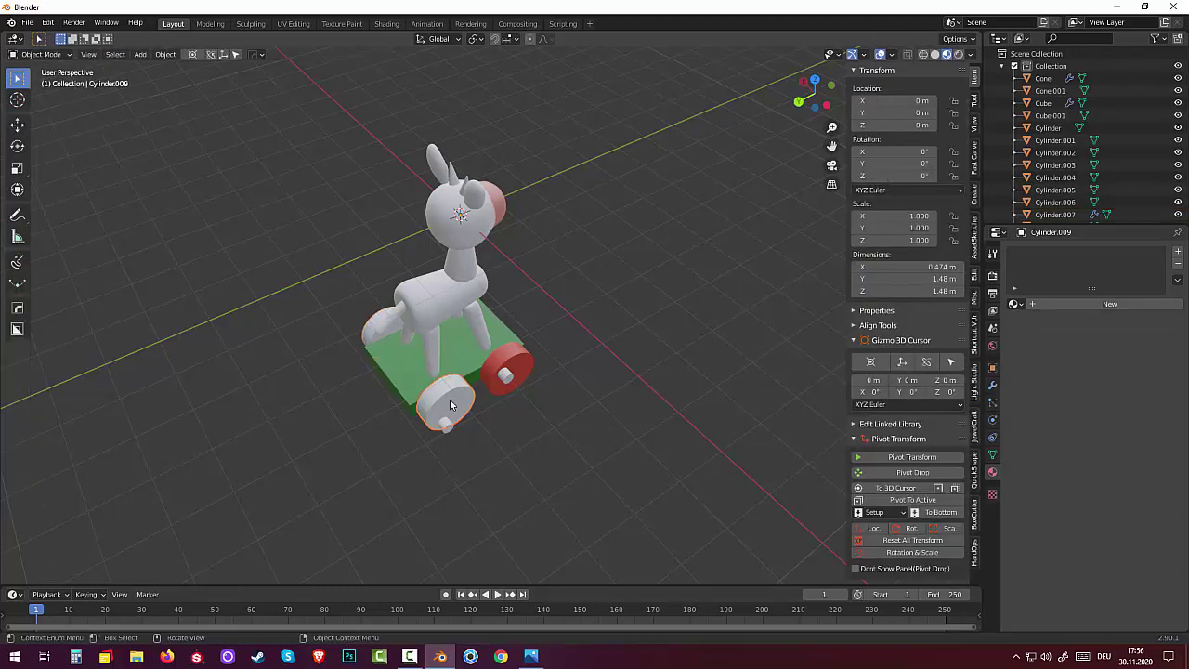
Step: Assign the existing yellow Material.004 to the separated wheel Cylinder.009
click(1019, 305)
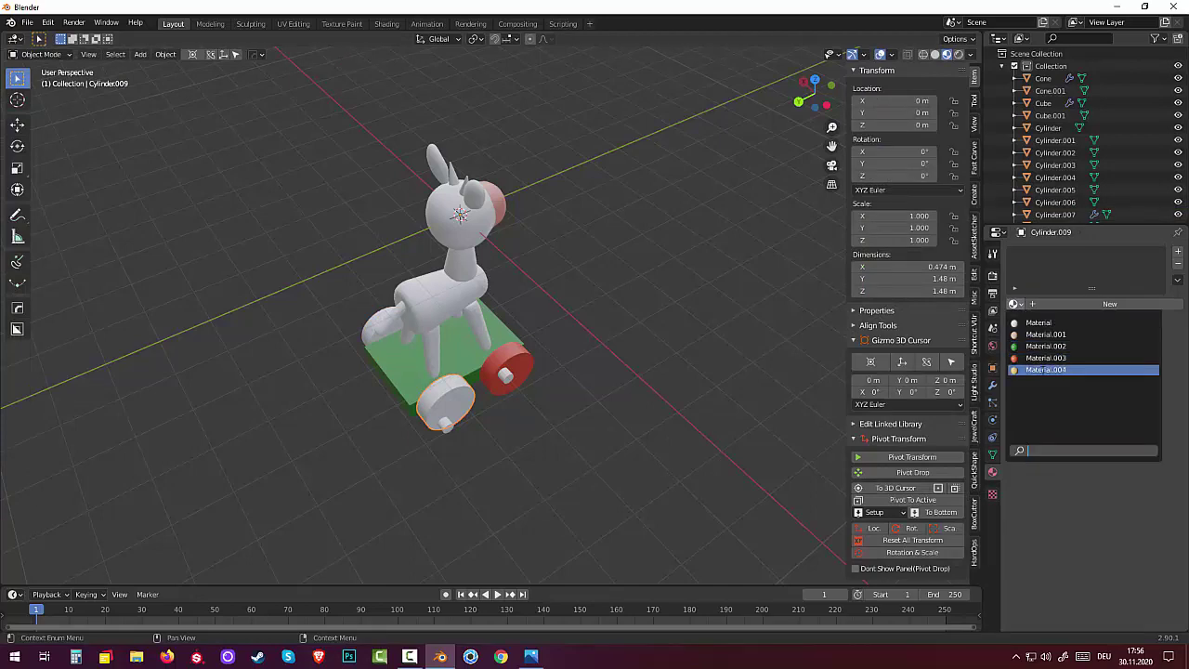
click(1046, 370)
mouse_move(683, 498)
middle_down()
mouse_move(674, 425)
mouse_move(464, 442)
middle_up()
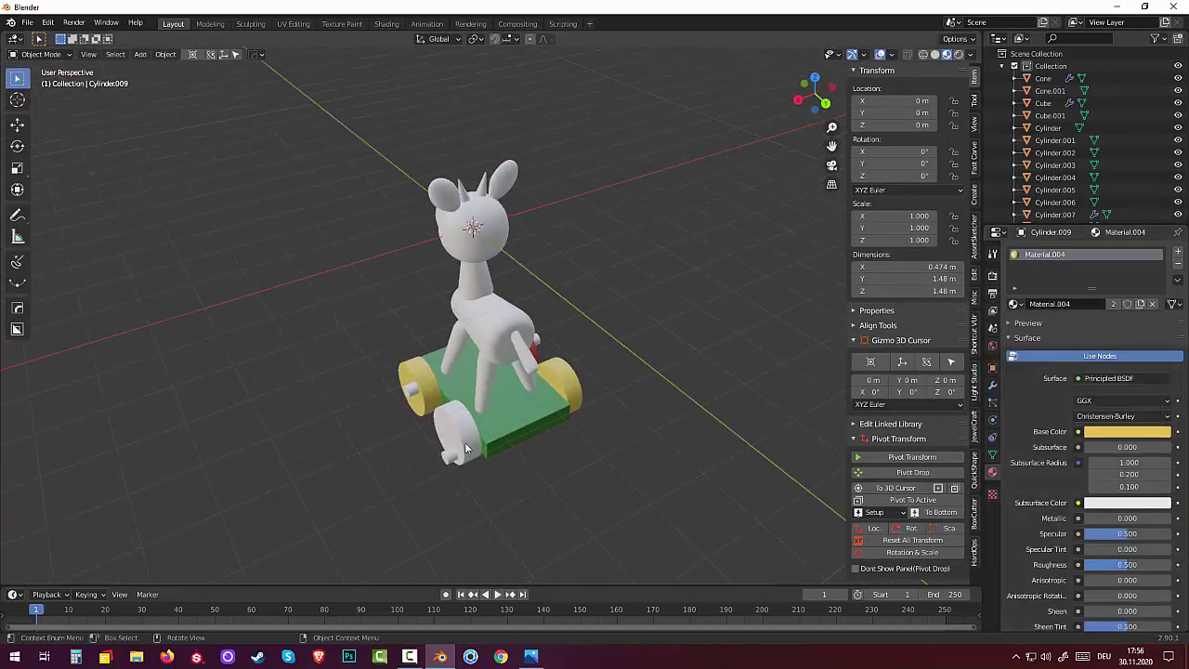
Step: Assign the existing red Material.003 to the other front wheel, Cylinder.006
click(466, 441)
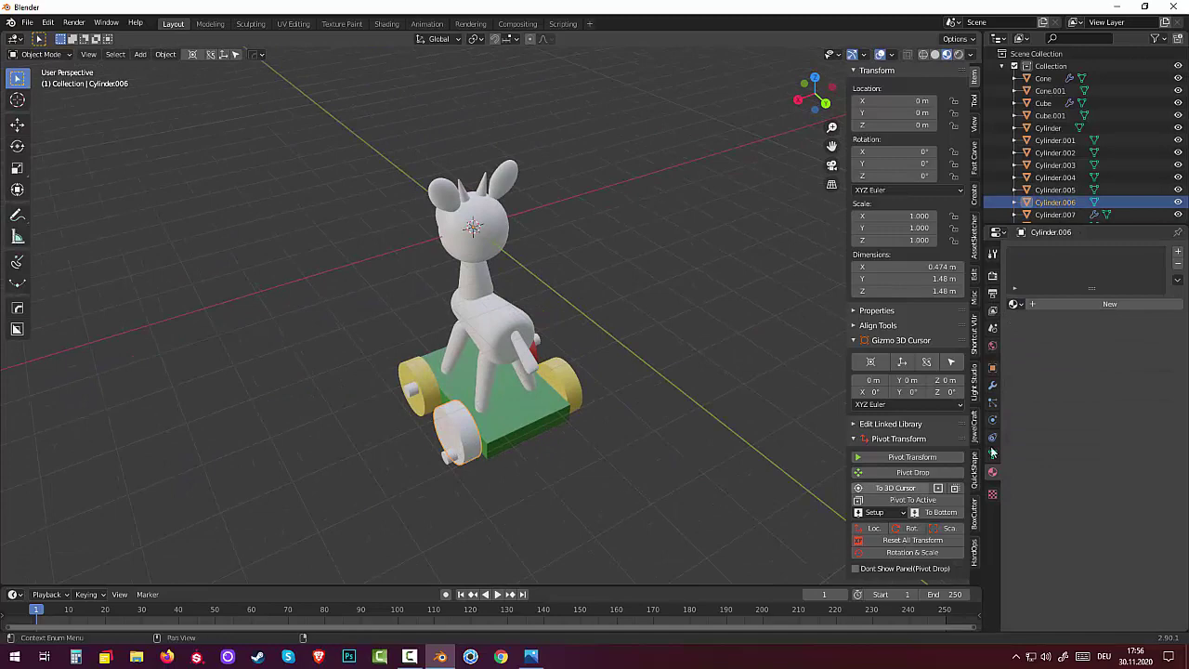
click(1014, 305)
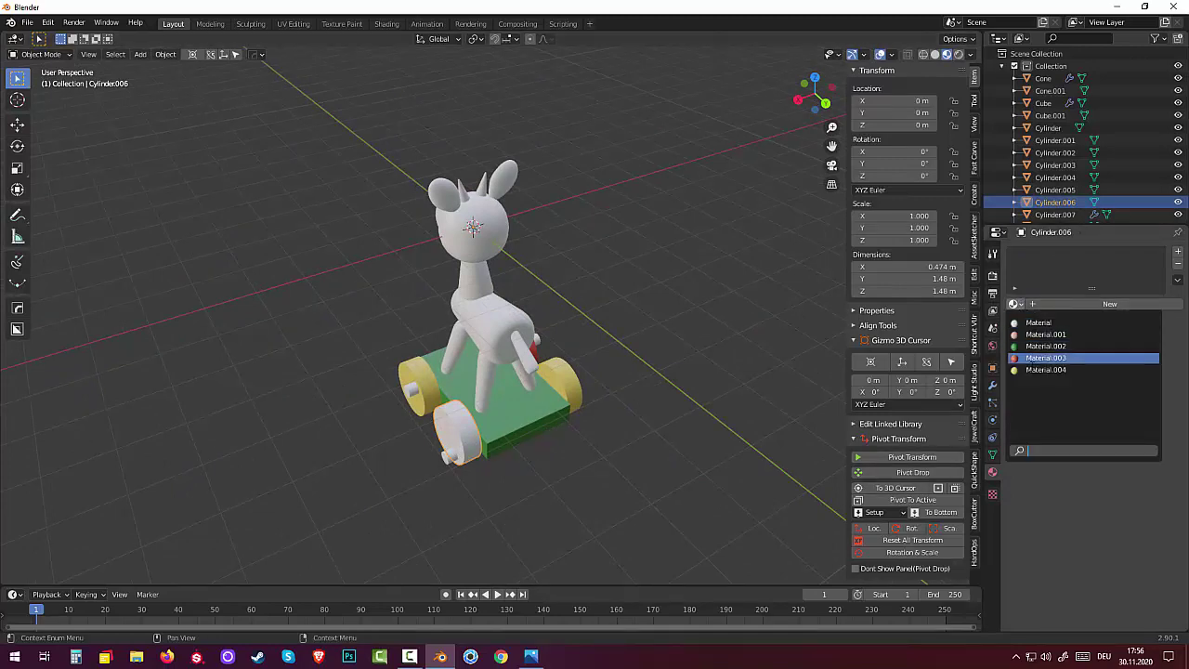
click(1036, 357)
click(738, 439)
mouse_move(737, 439)
middle_down()
mouse_move(708, 404)
mouse_move(584, 393)
mouse_move(526, 370)
middle_up()
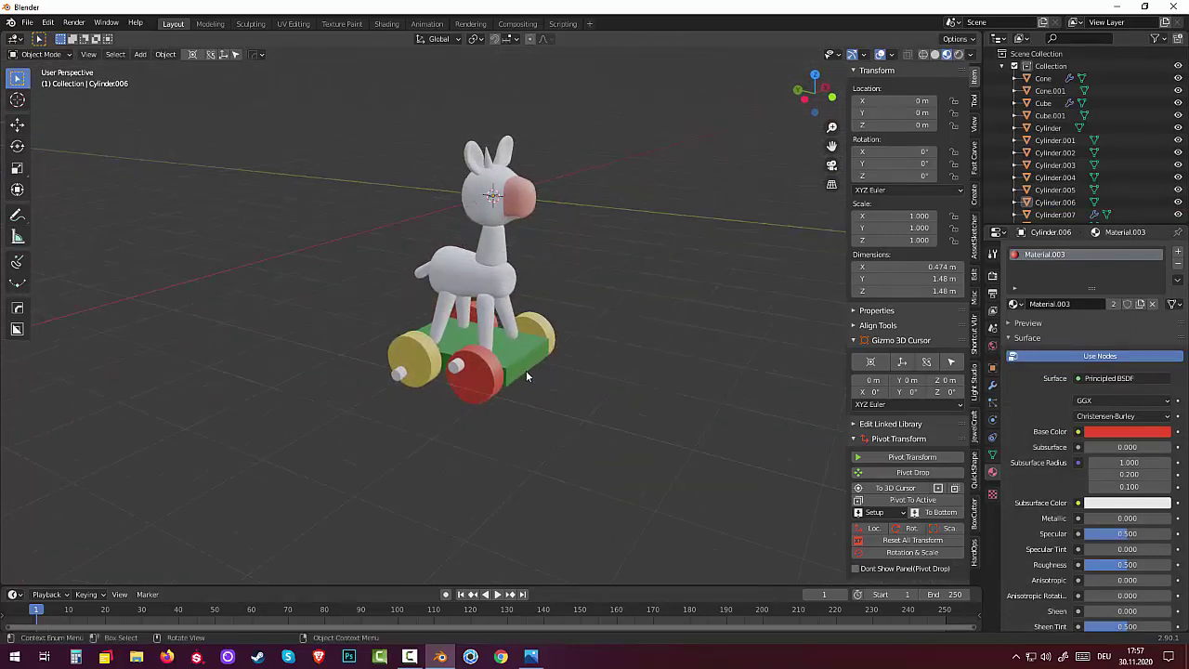
click(475, 279)
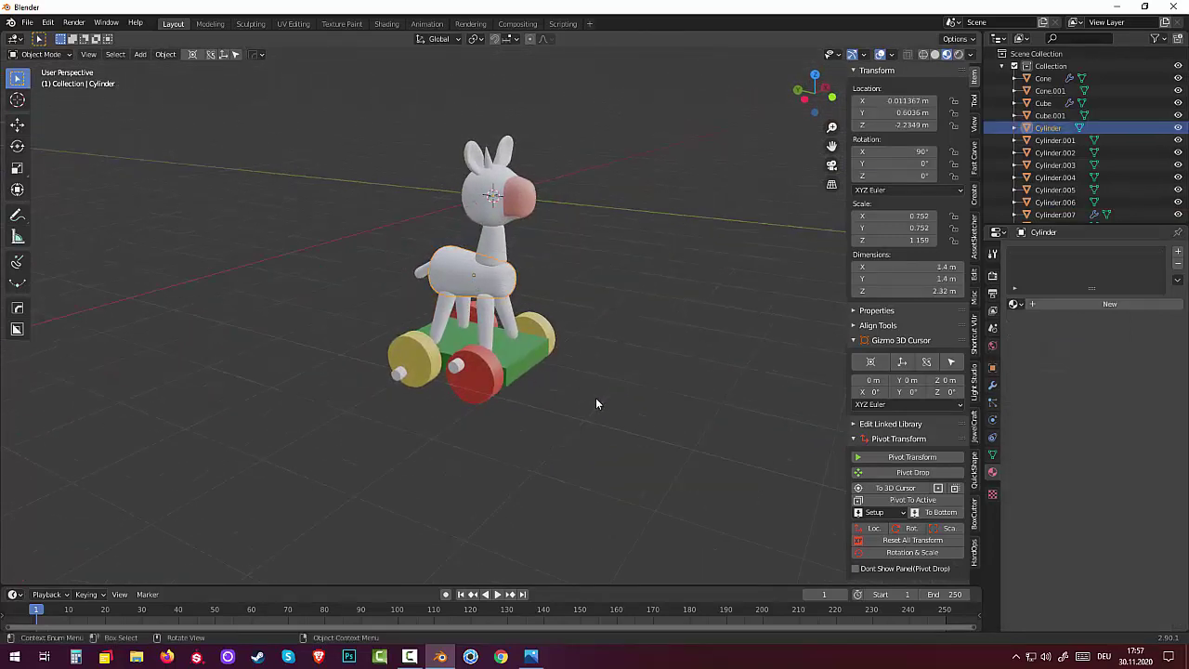
Step: Give the body Cylinder new Material.005, red (H 0.023, S 0.822, V 0.906), then select the neck
click(1091, 305)
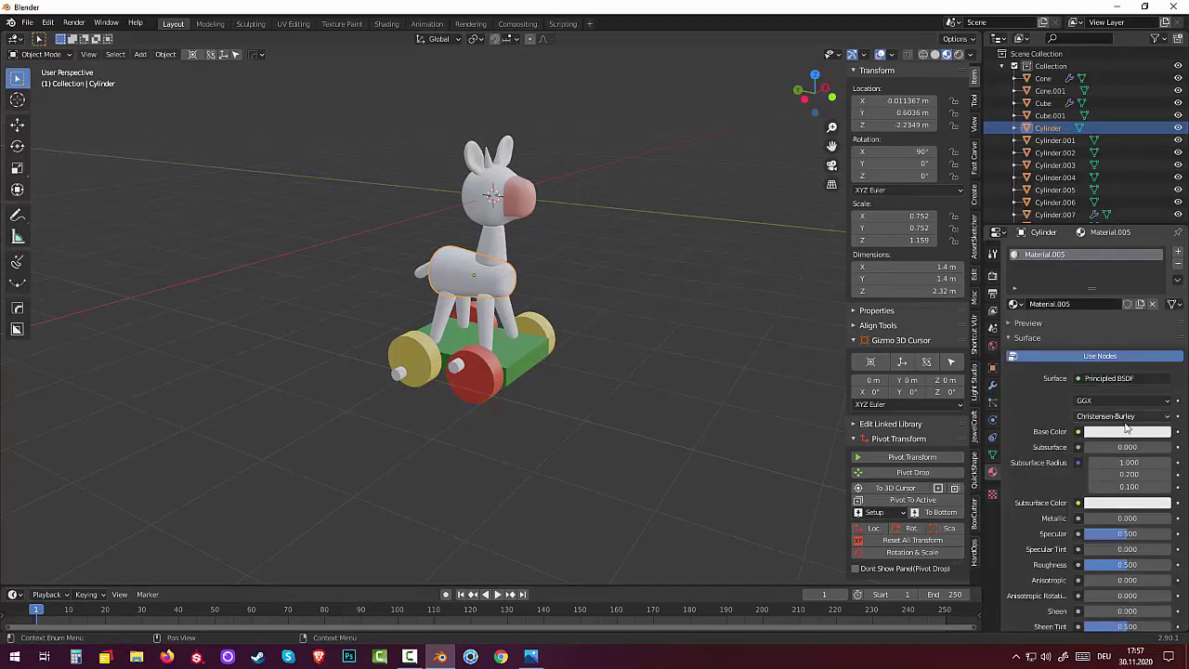
click(1123, 432)
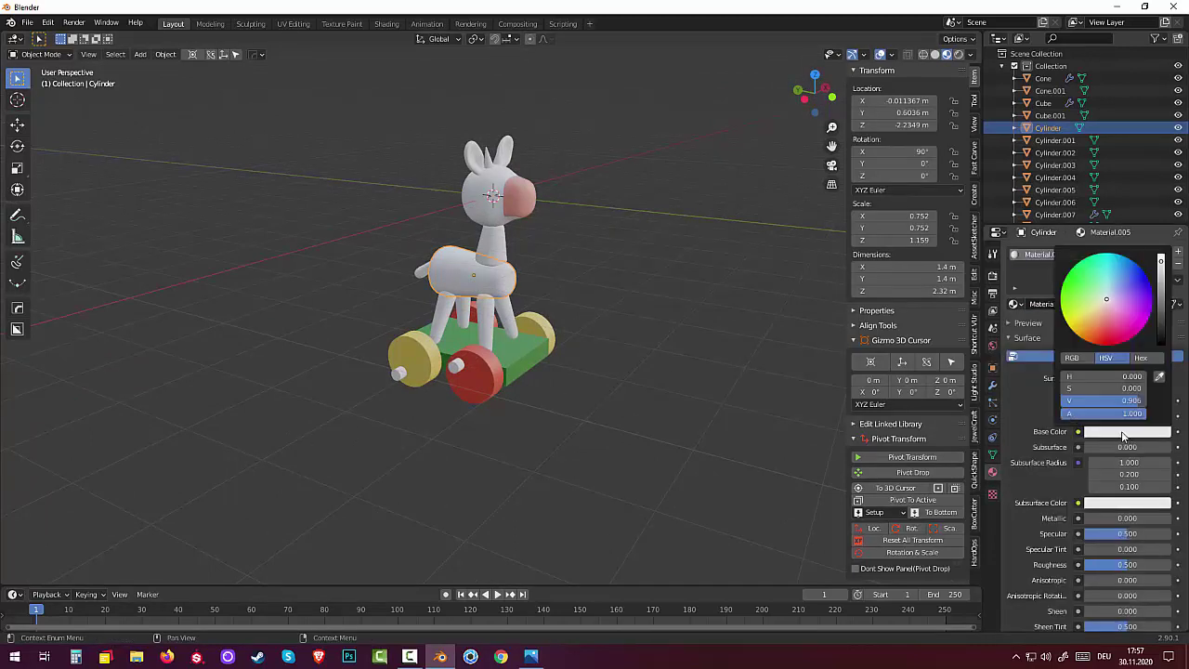
click(1098, 336)
drag(1098, 336, 1091, 329)
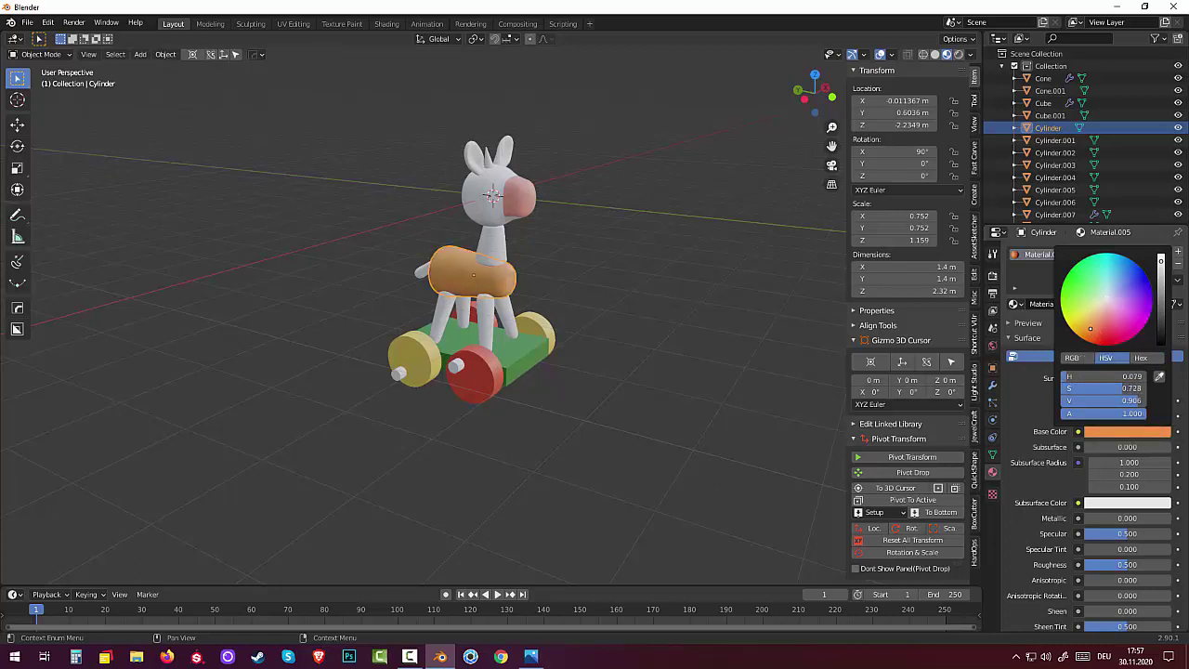
drag(1091, 329, 1101, 333)
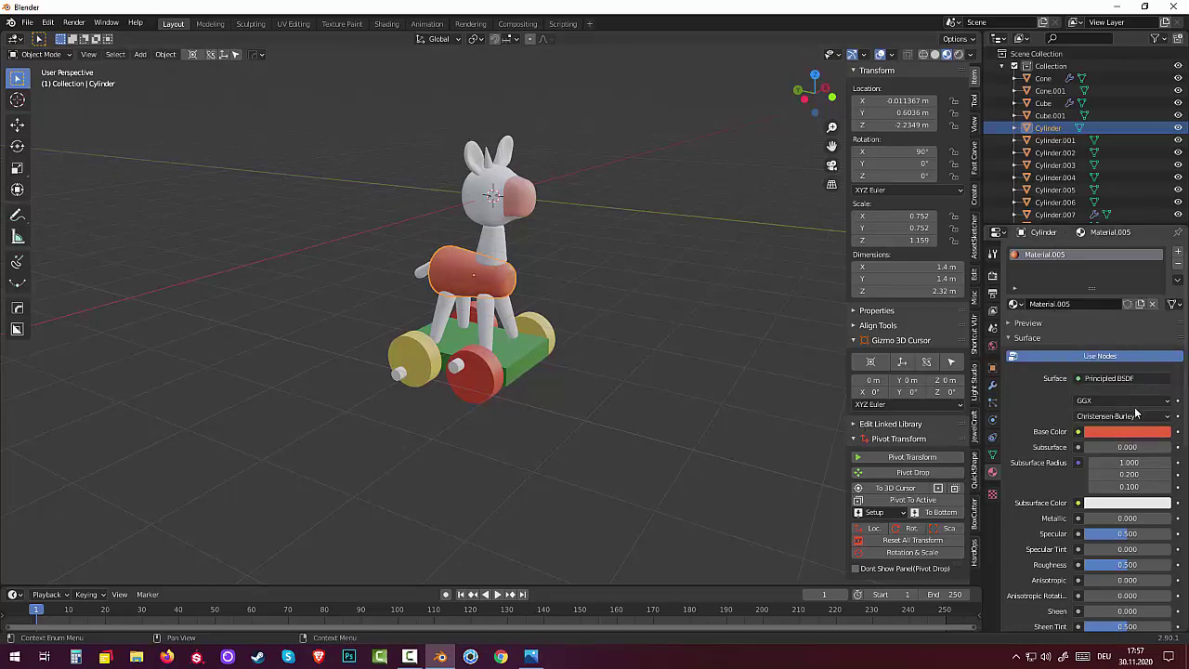
click(1111, 432)
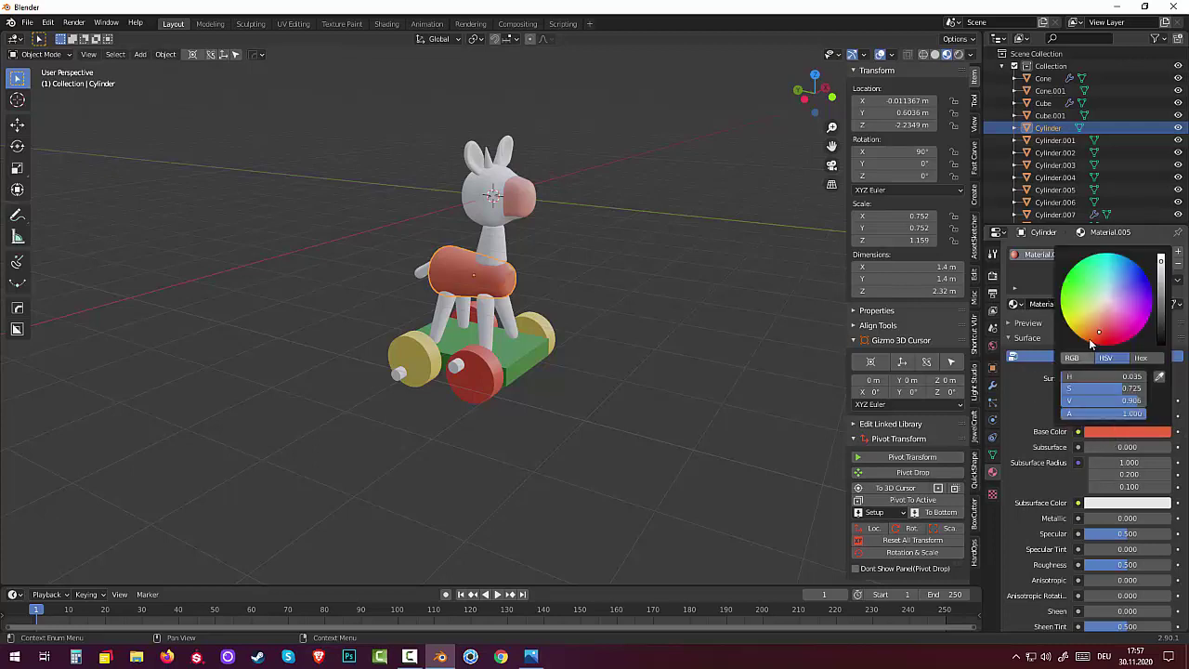
click(1101, 337)
click(1098, 334)
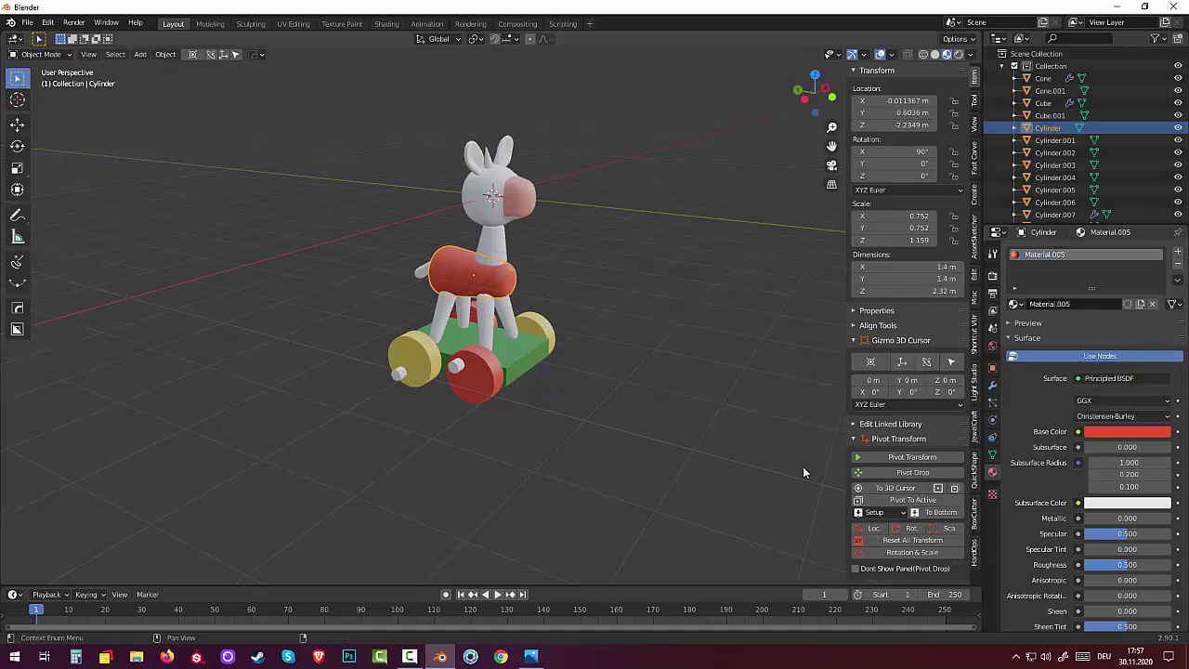
click(662, 475)
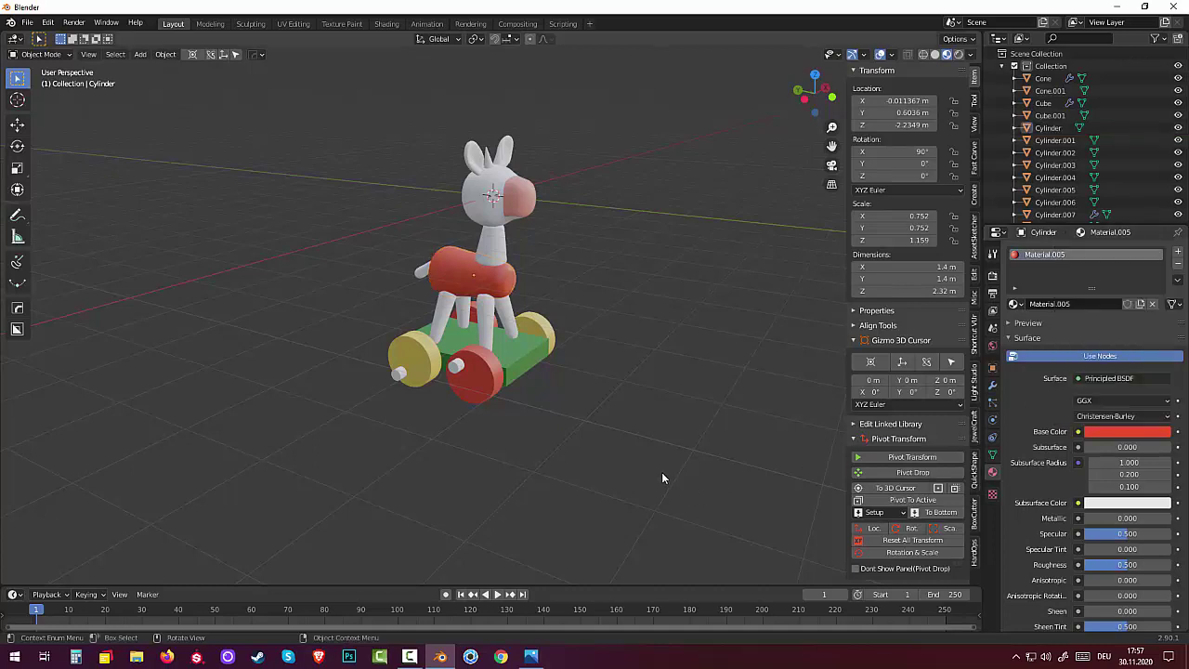
click(489, 245)
Step: Assign the red Material.005 to the neck and the first leg
click(1016, 304)
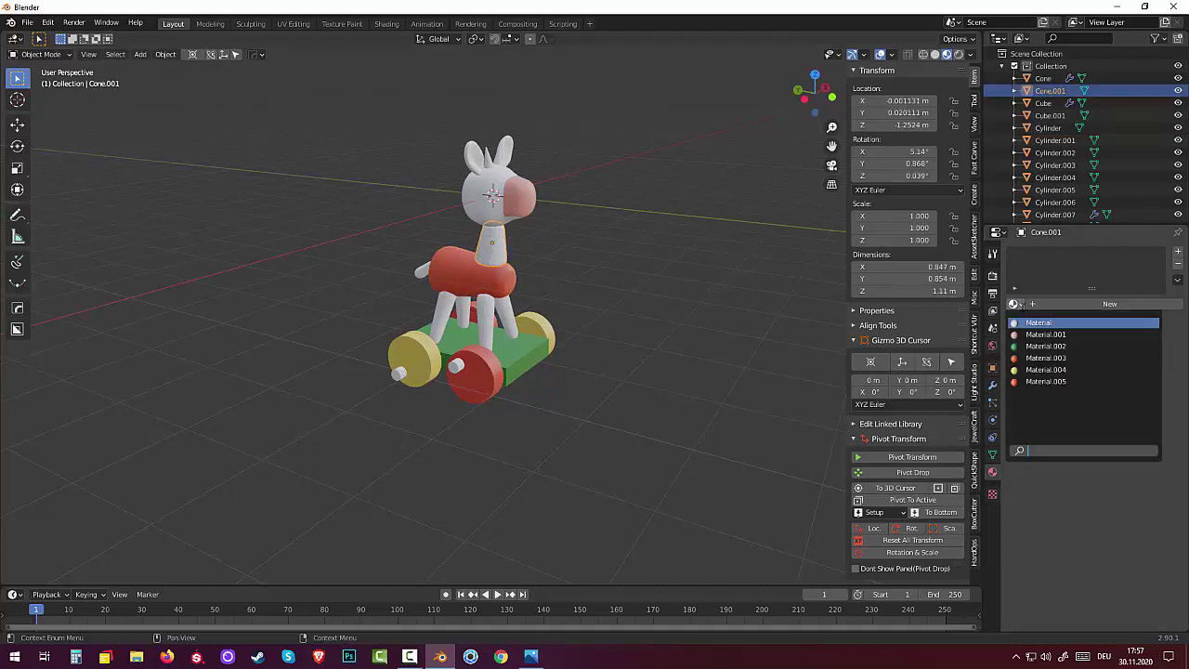
click(1046, 381)
click(495, 209)
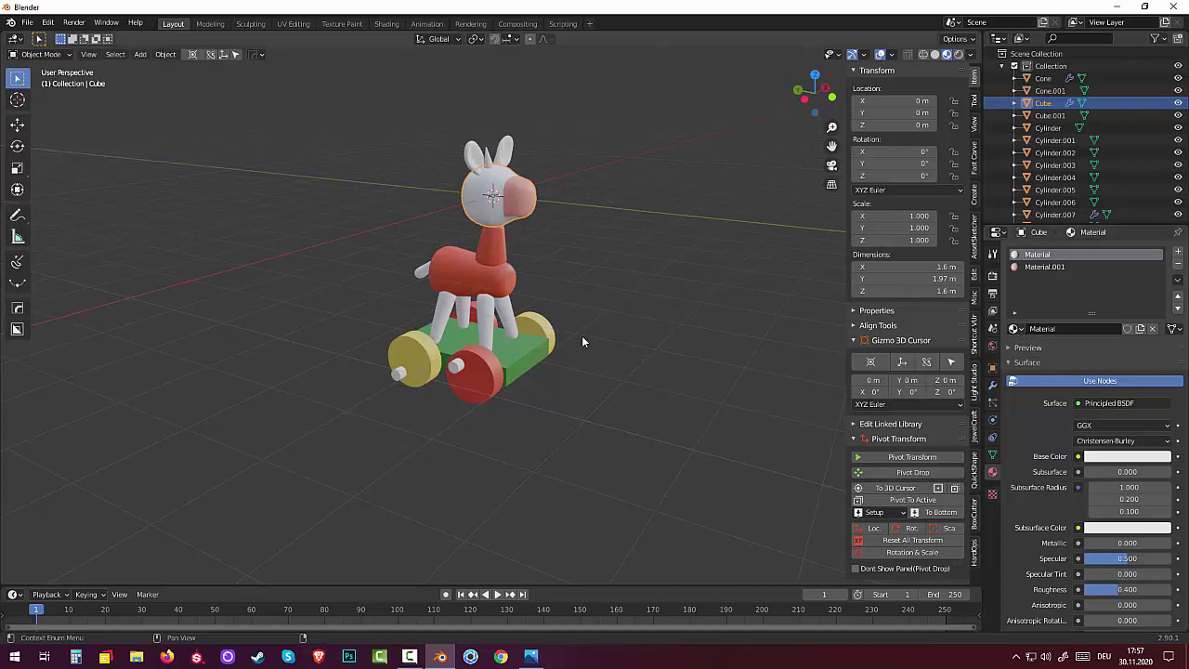
click(483, 316)
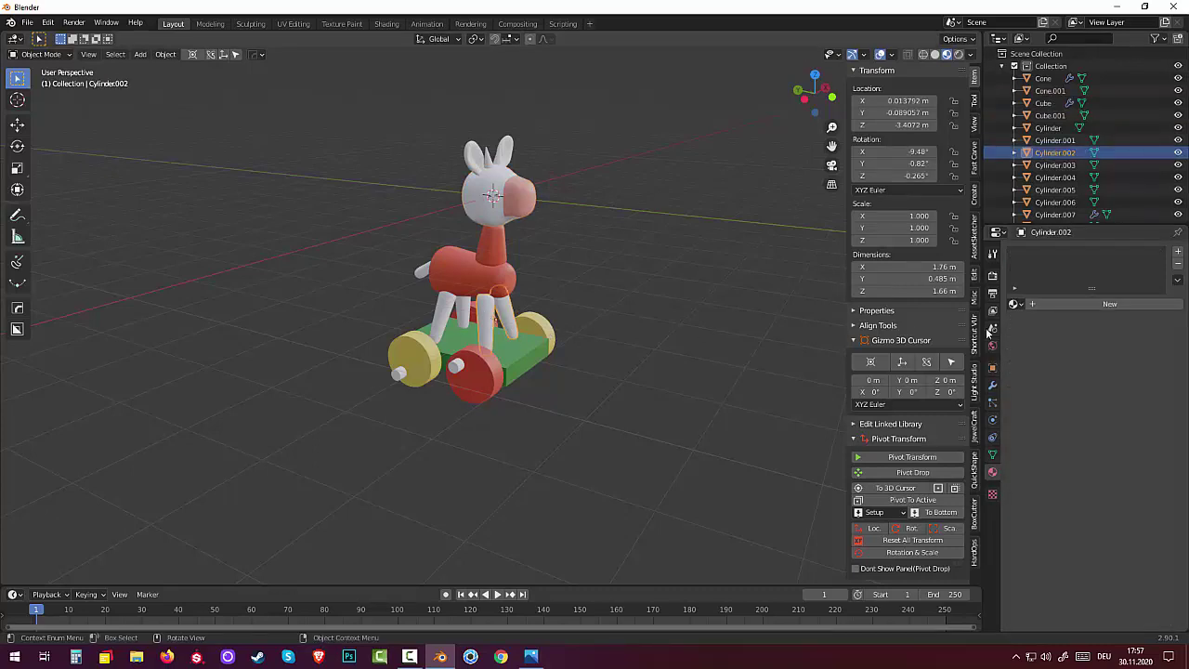
click(1016, 304)
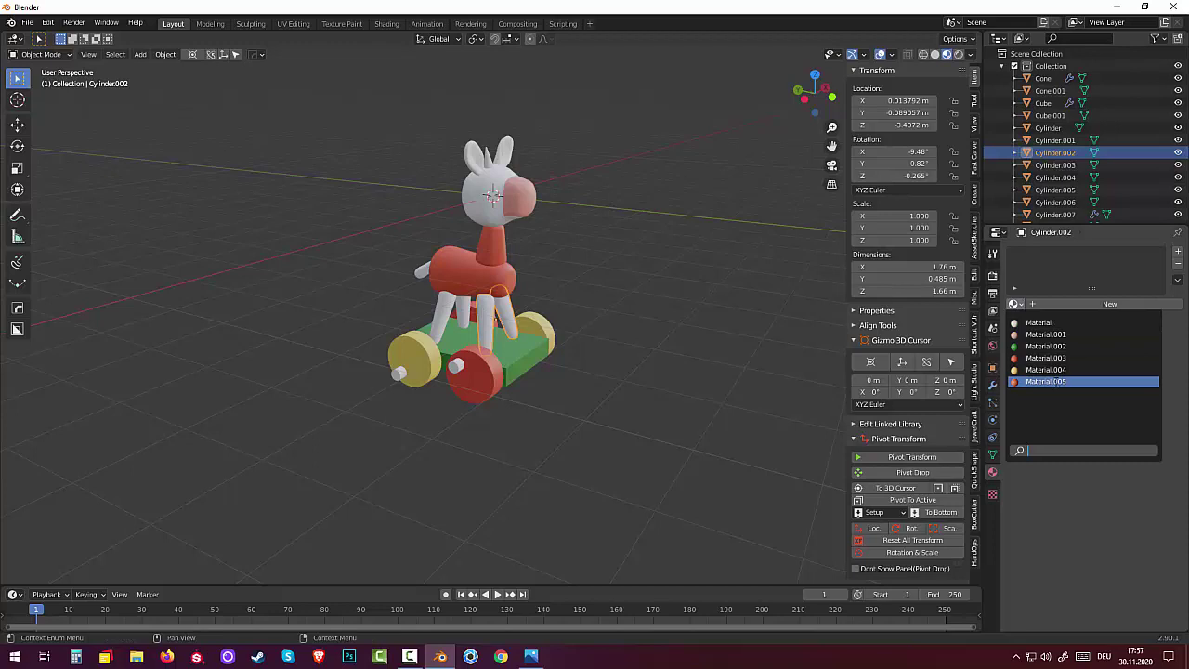
click(1056, 381)
Step: Assign Material.005 to the second leg and the tail
click(448, 309)
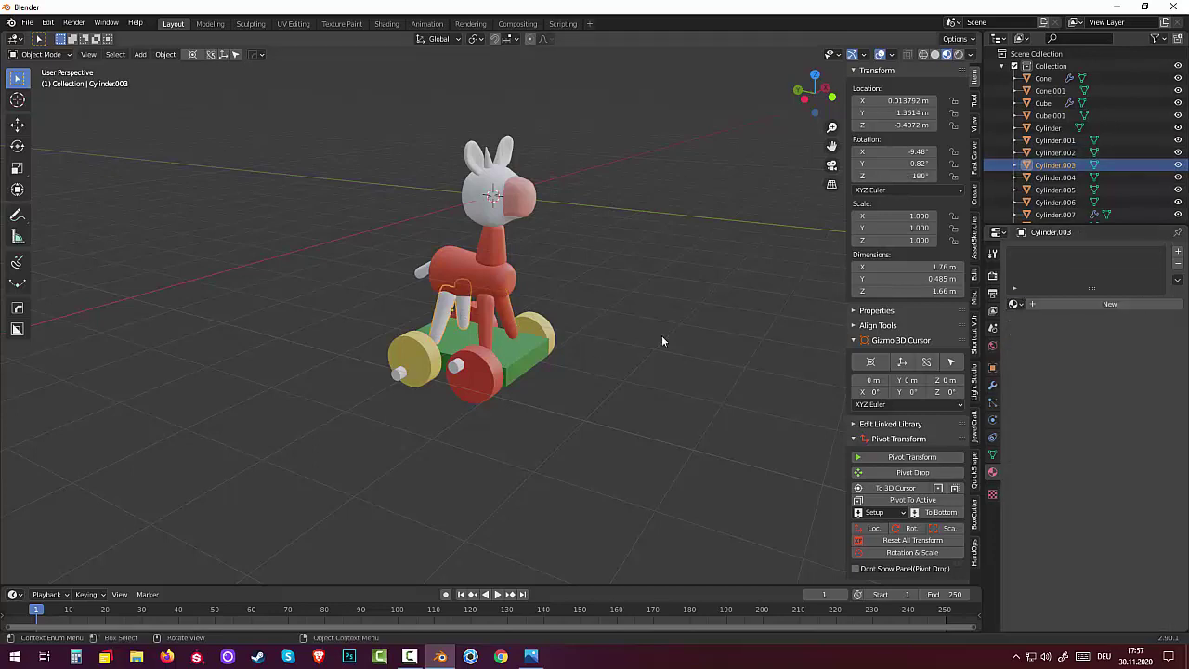
click(1017, 304)
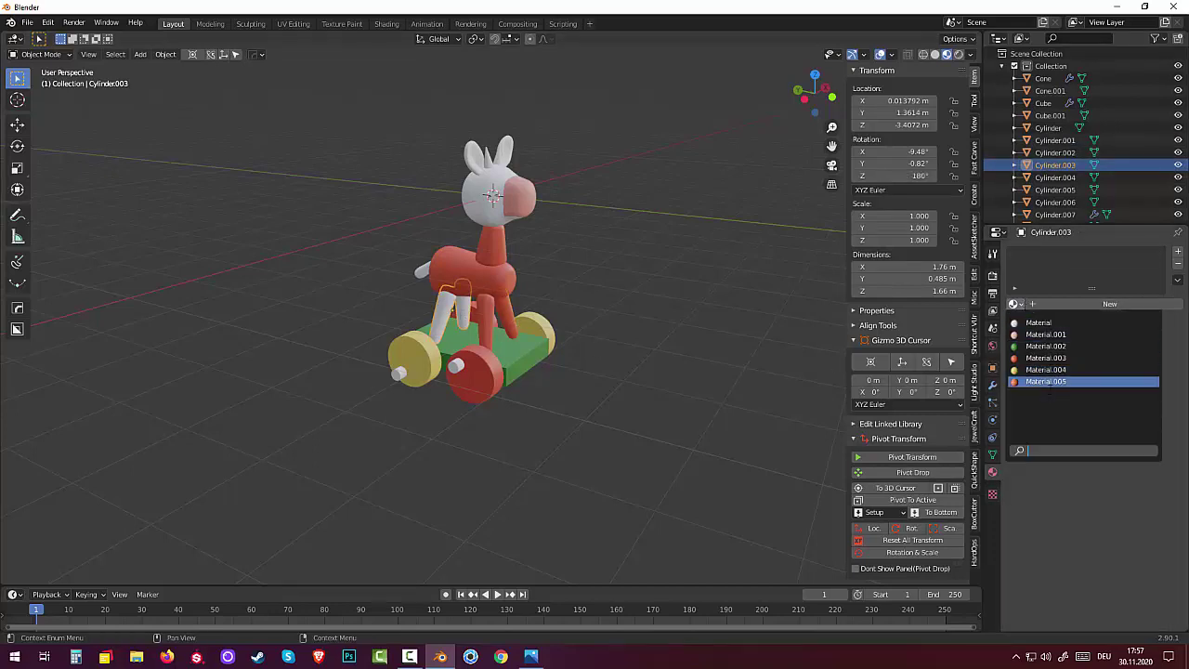
click(1047, 383)
click(422, 270)
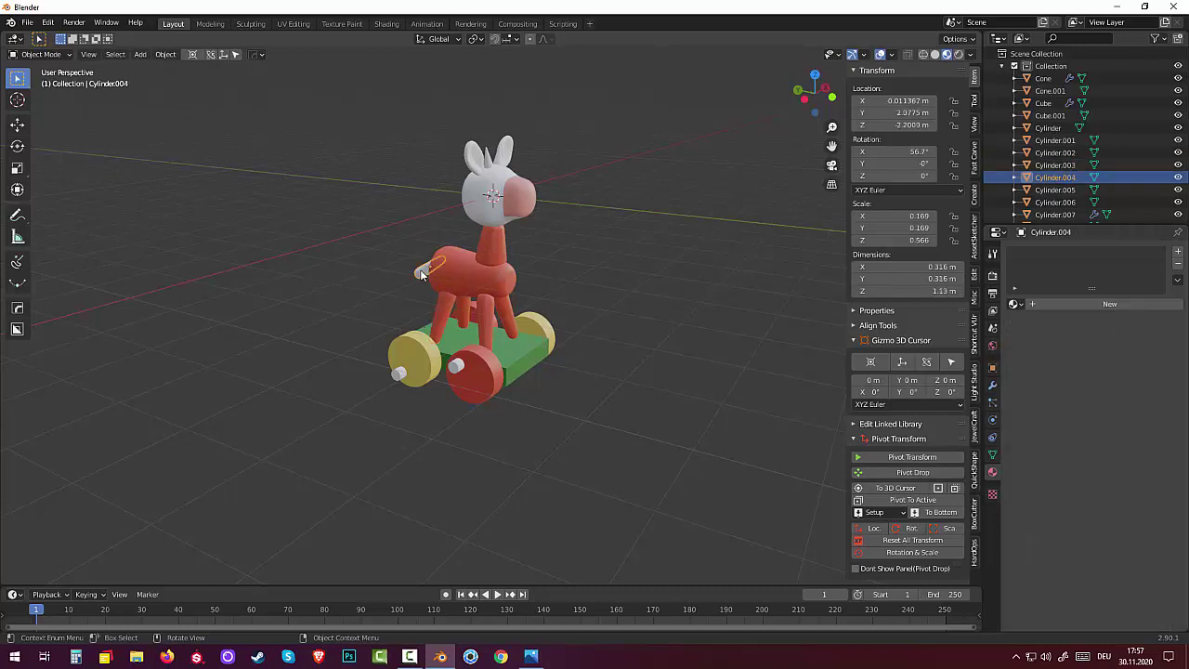
click(1019, 307)
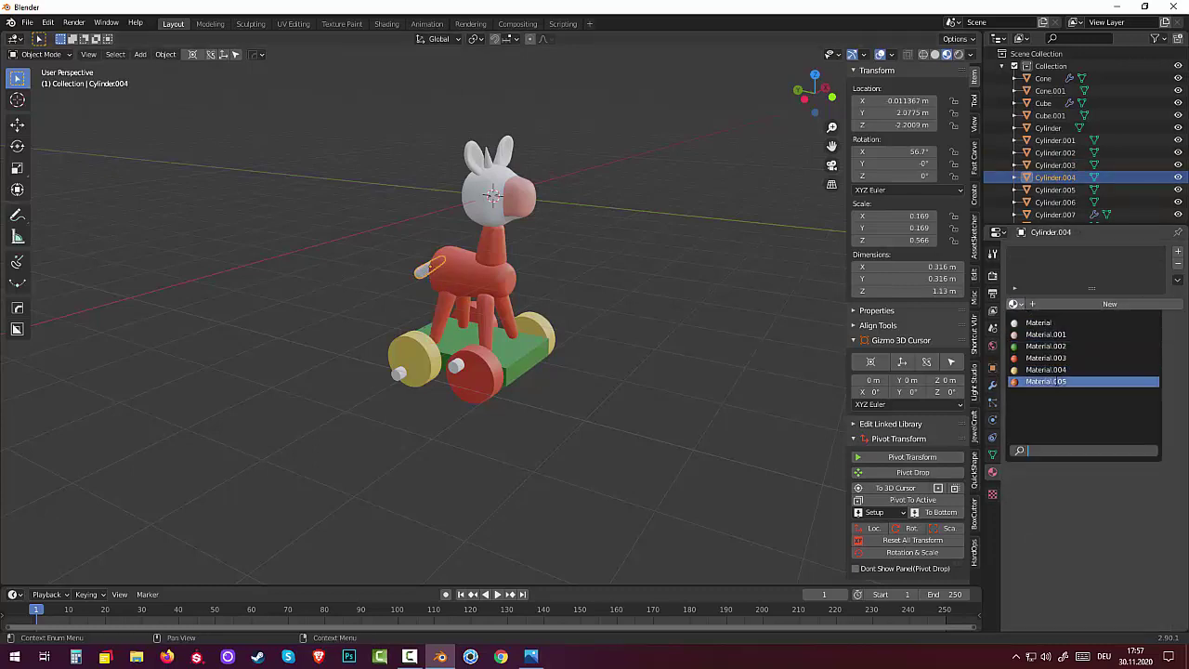
click(1047, 382)
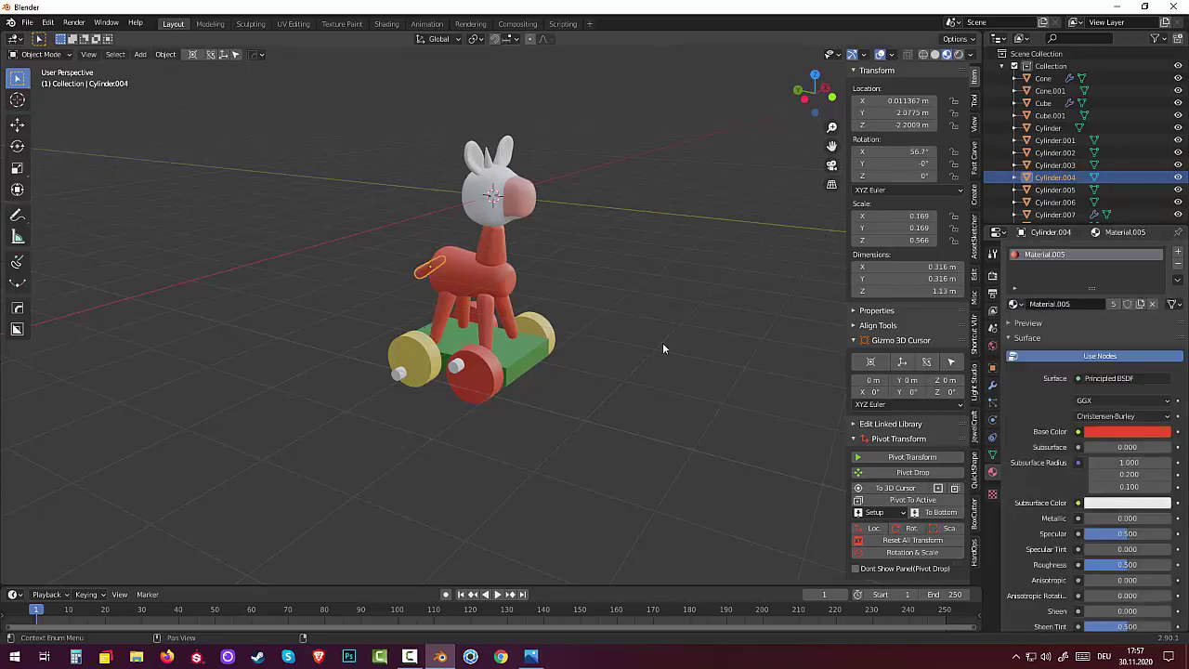
Step: Give the head Material.005 as well, then select the ears object
click(485, 187)
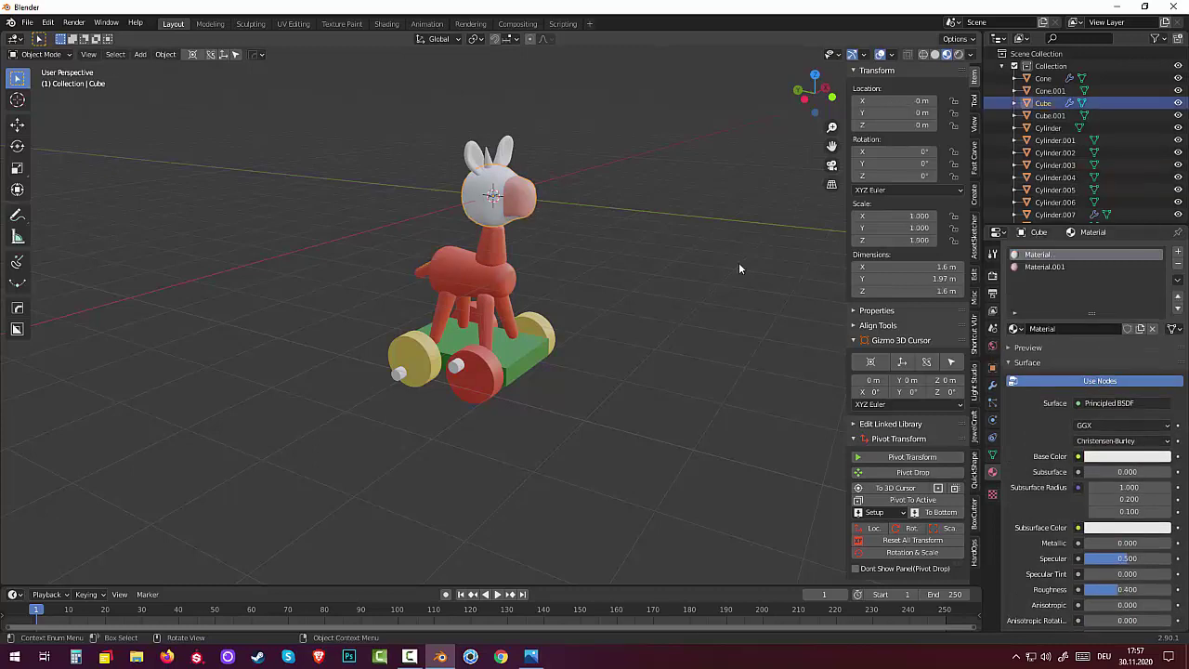
click(1021, 333)
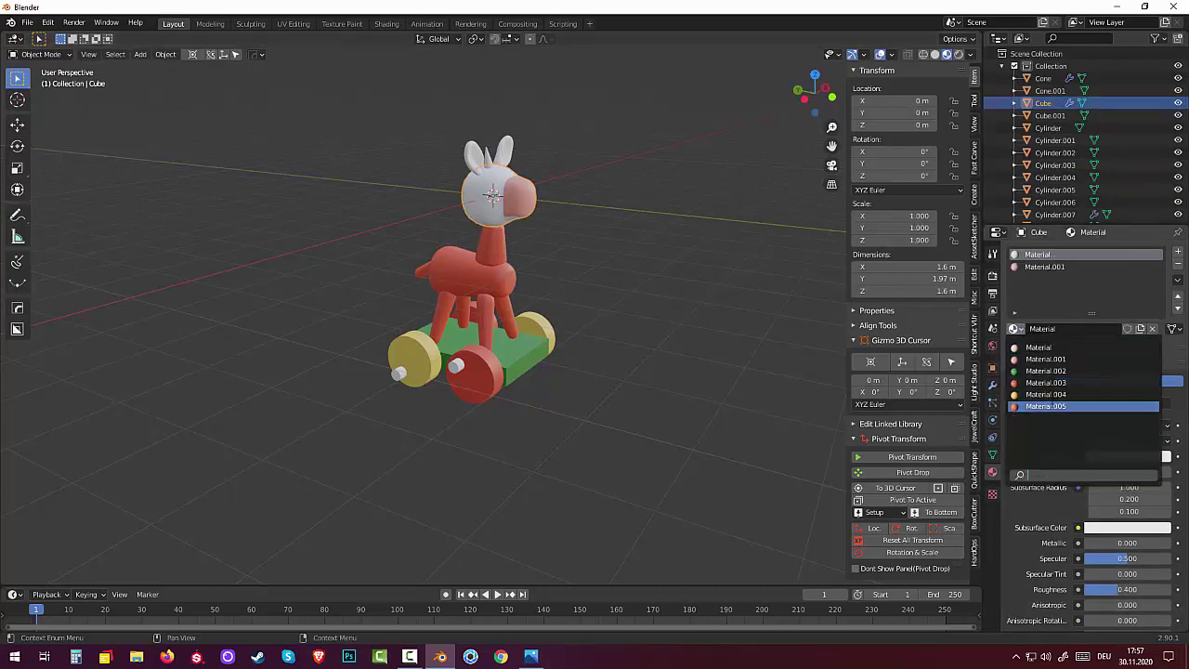
click(1047, 406)
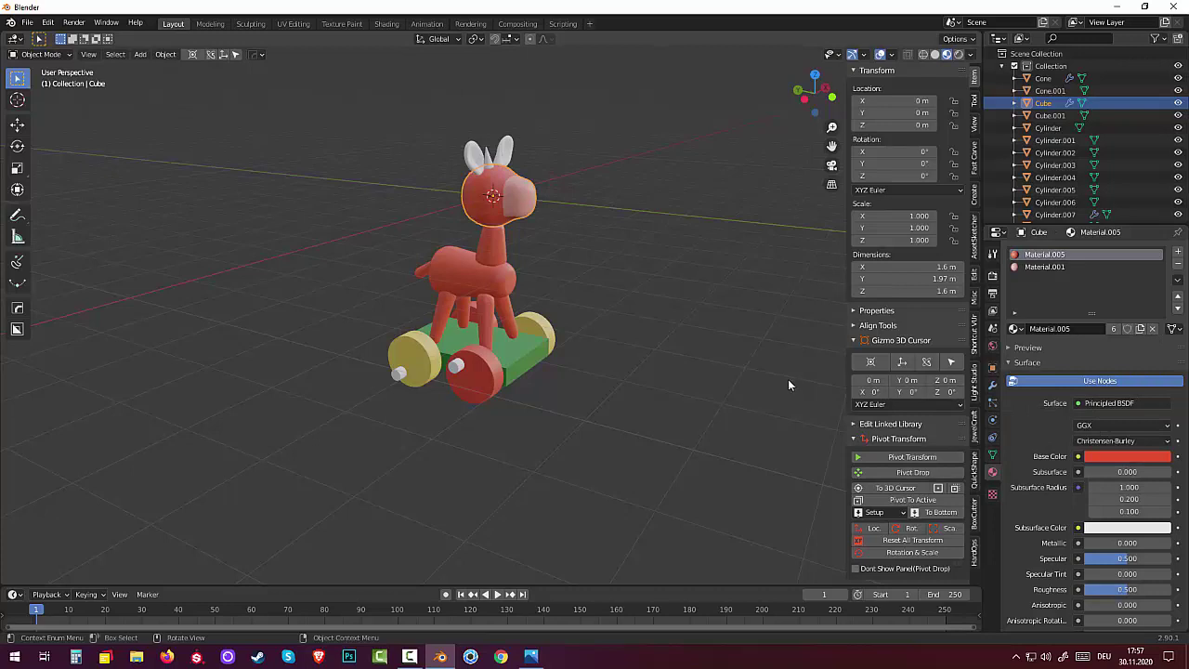
click(514, 160)
click(474, 163)
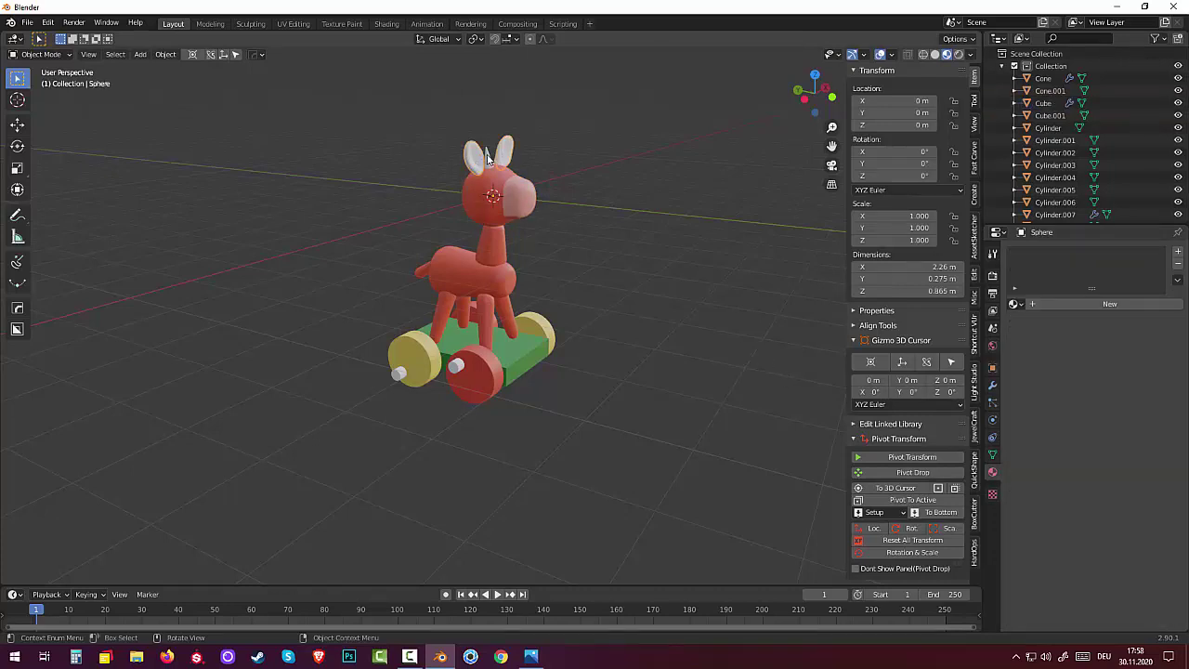
Step: Give the horns (Cone) a new Material.006 with a near-black base colour (V 0.183)
click(486, 158)
click(1084, 308)
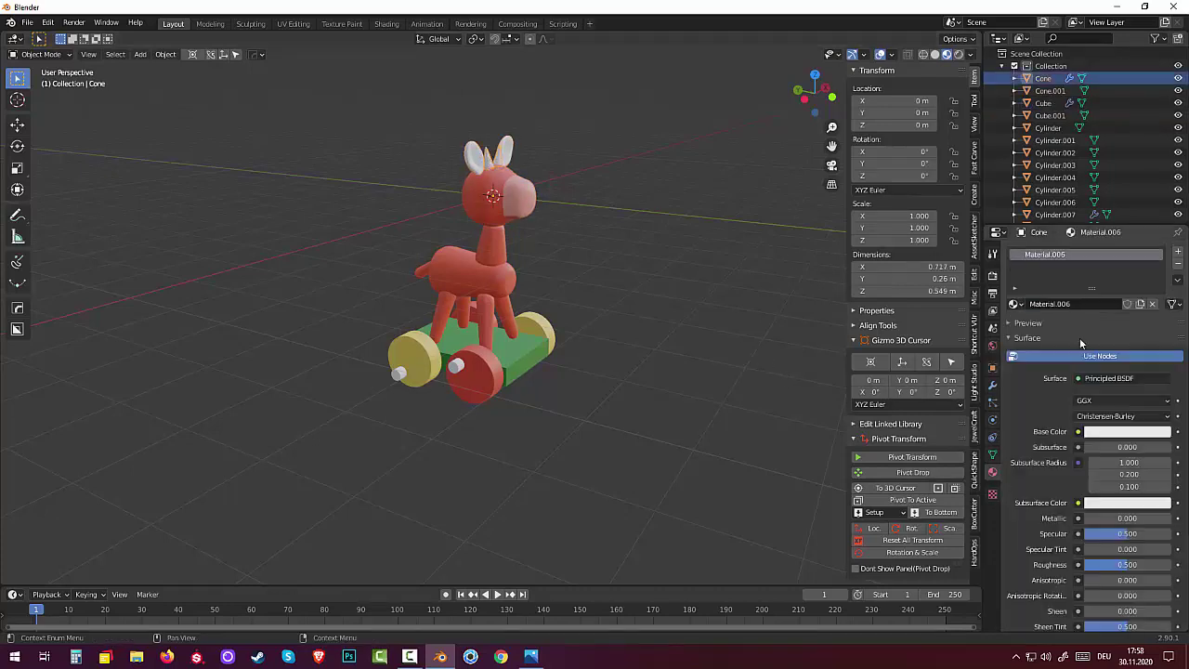
click(1118, 433)
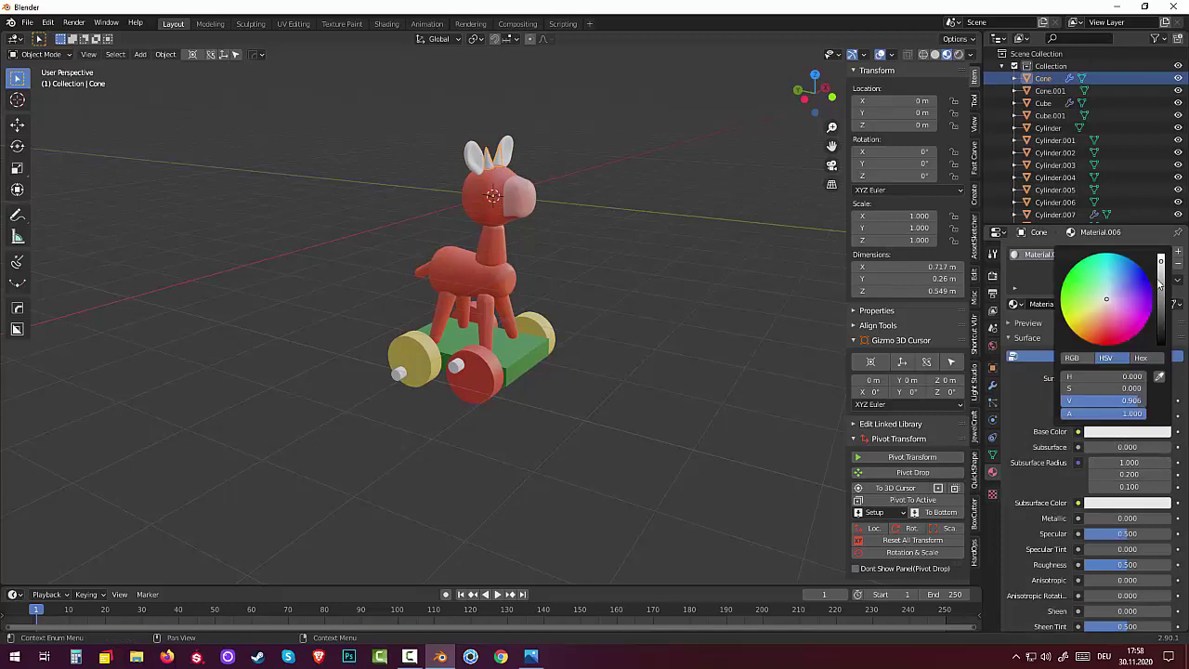
drag(1159, 284, 1161, 327)
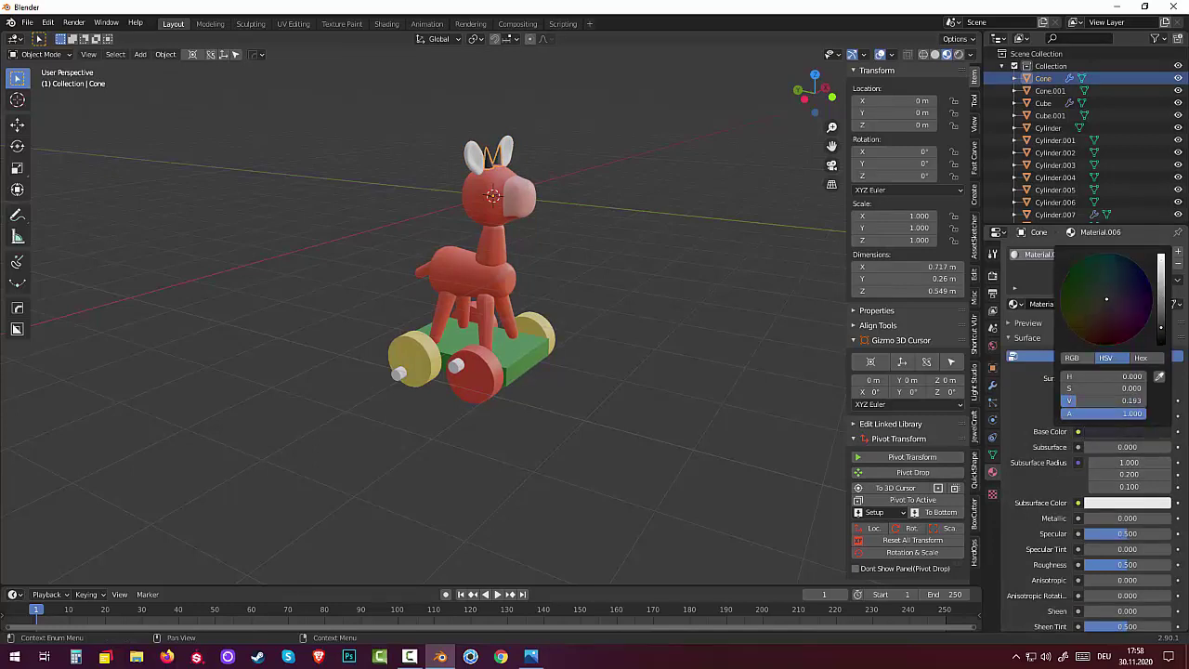
Step: Select the ears object and bring the donkey's head closer into view
click(476, 157)
middle_drag(570, 193, 513, 175)
scroll(513, 174, up, 3)
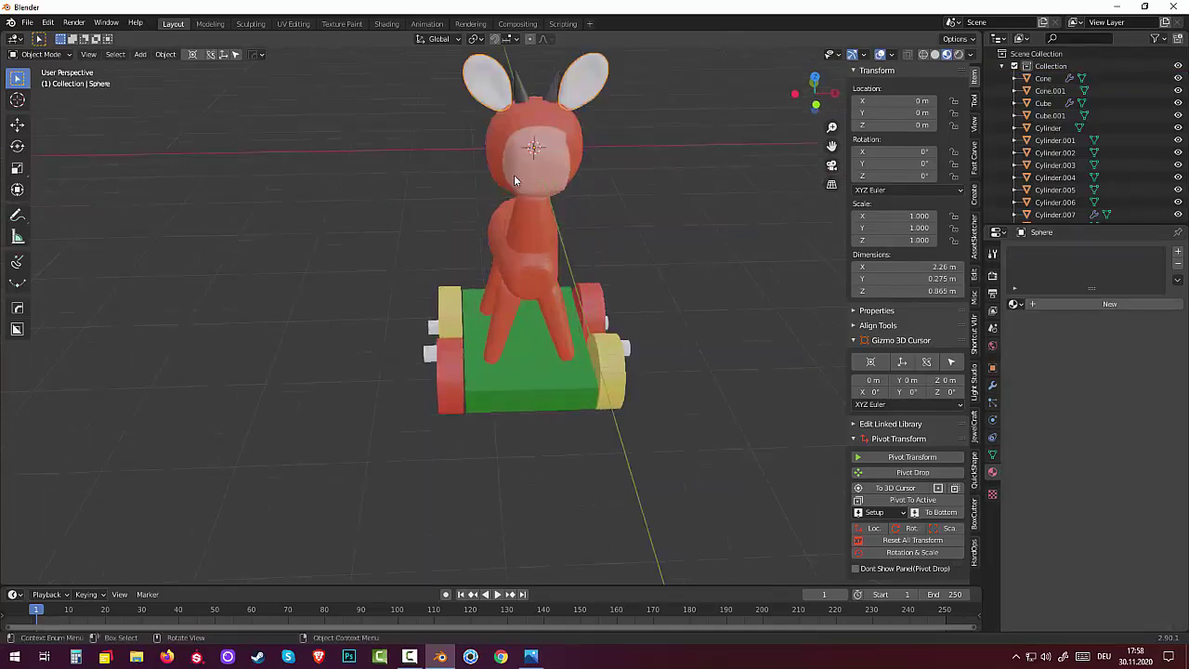
scroll(558, 158, up, 2)
mouse_move(601, 139)
middle_down()
mouse_move(609, 311)
mouse_move(582, 322)
mouse_move(550, 310)
middle_up()
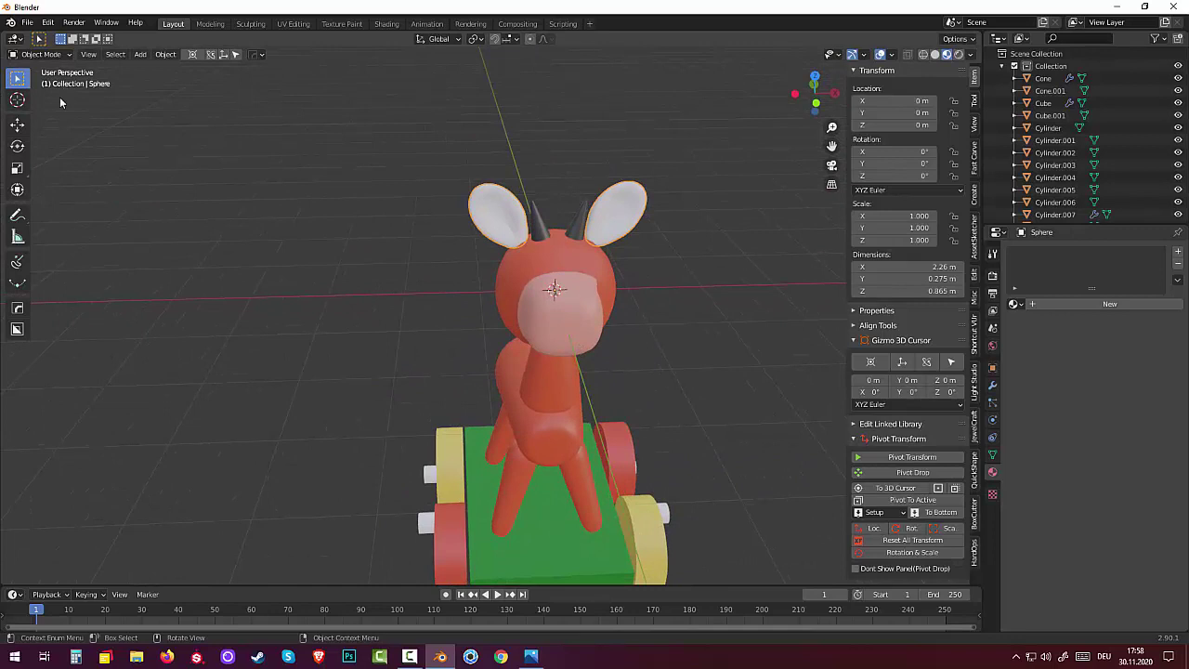
Step: Enter Edit Mode on the ears, select a left-ear vertex and grow the selection
click(42, 56)
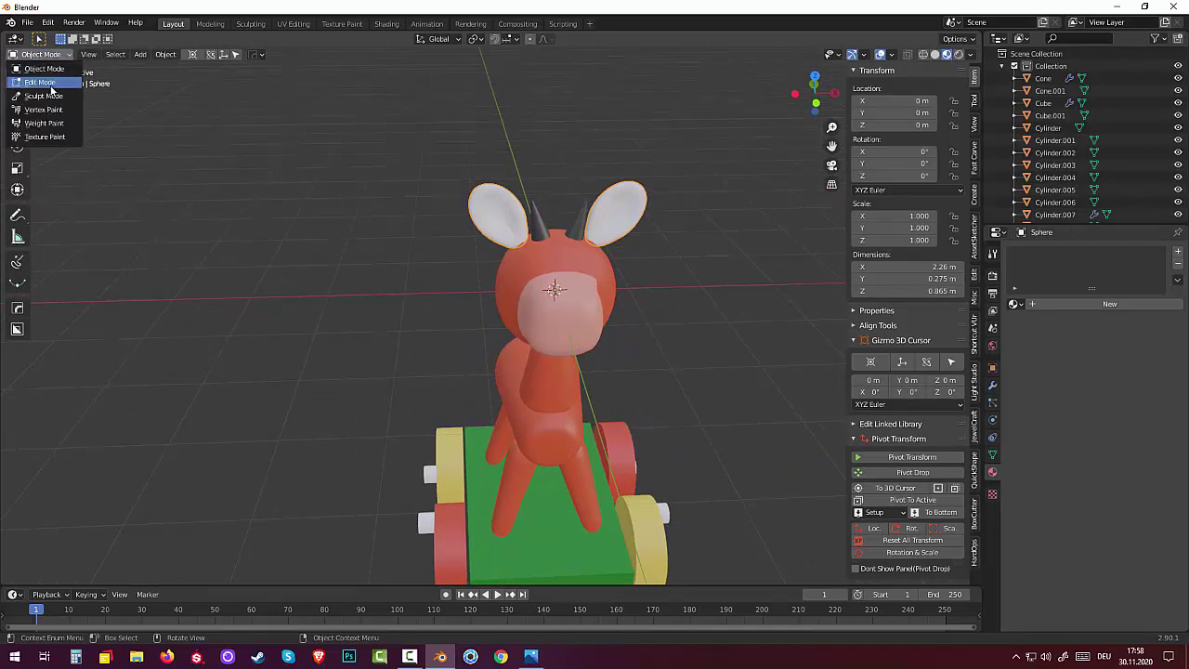
click(51, 84)
click(485, 202)
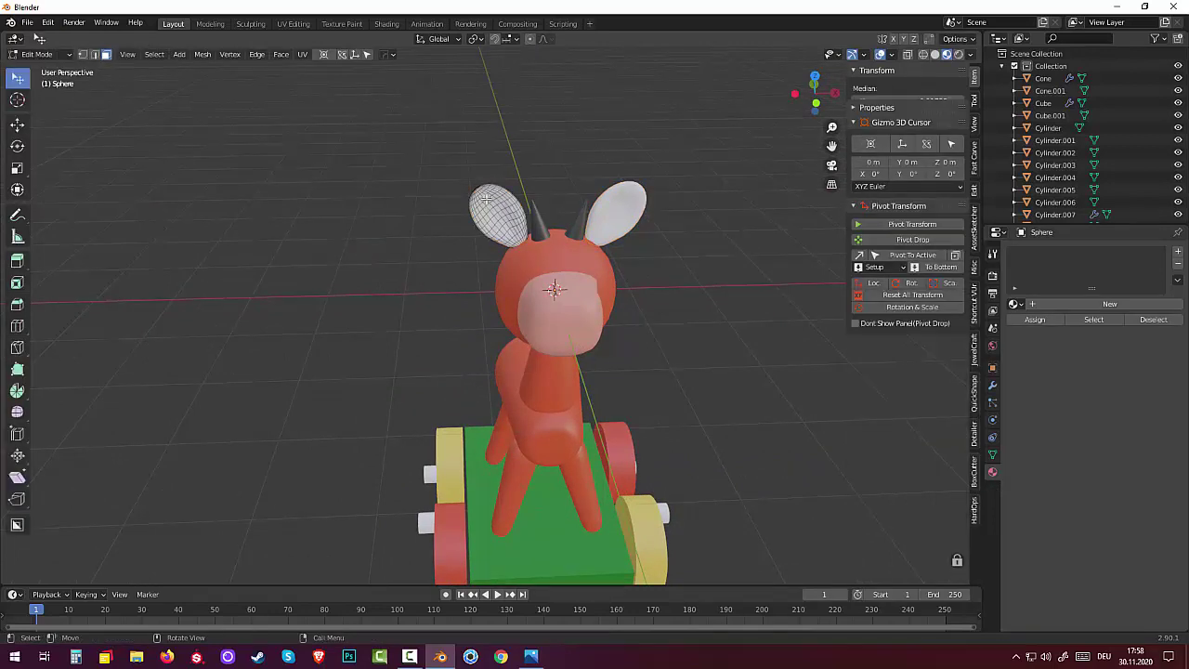
key(ctrl+KP_Add)
key(ctrl+KP_Add)
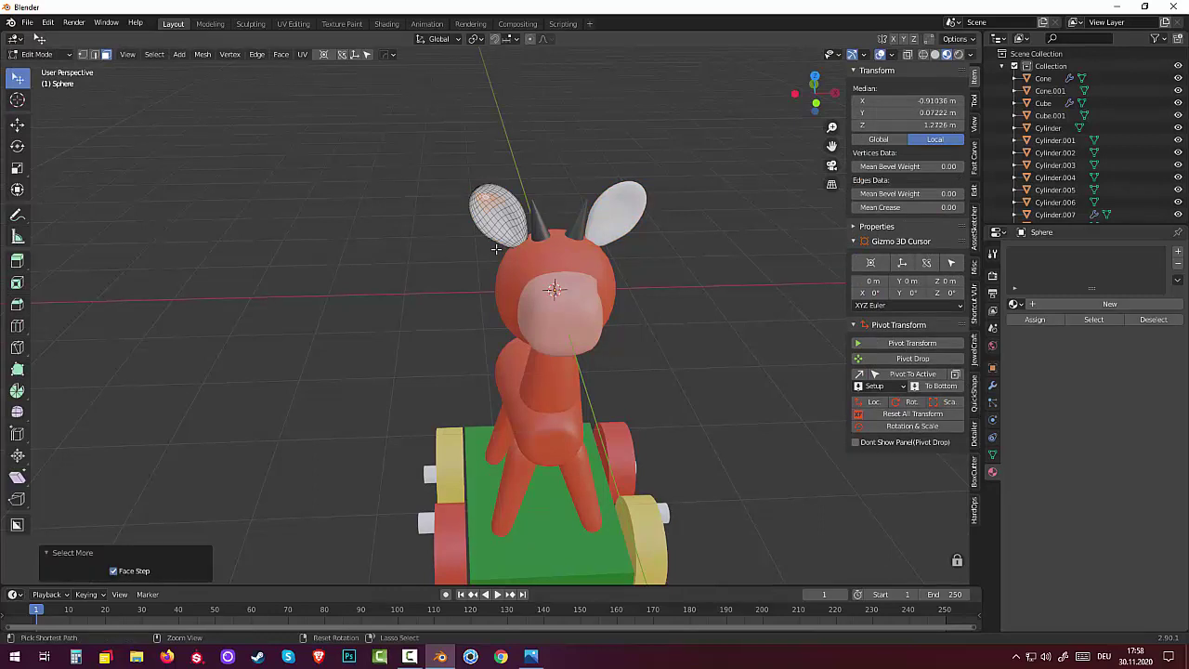
scroll(467, 327, up, 3)
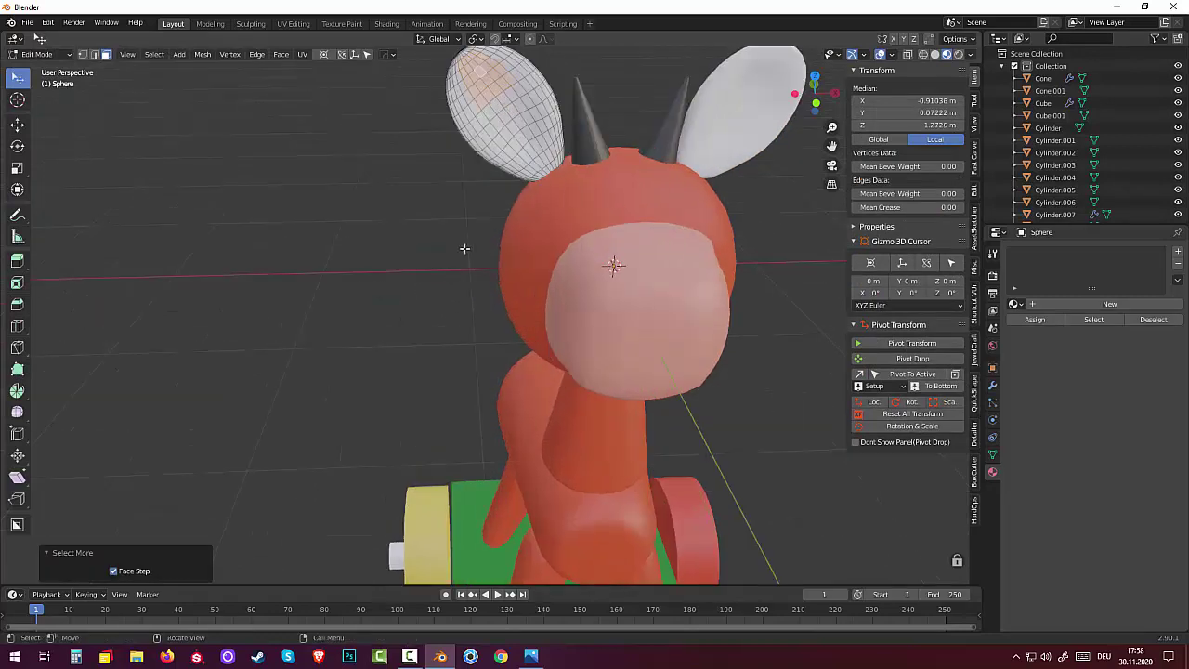
click(462, 71)
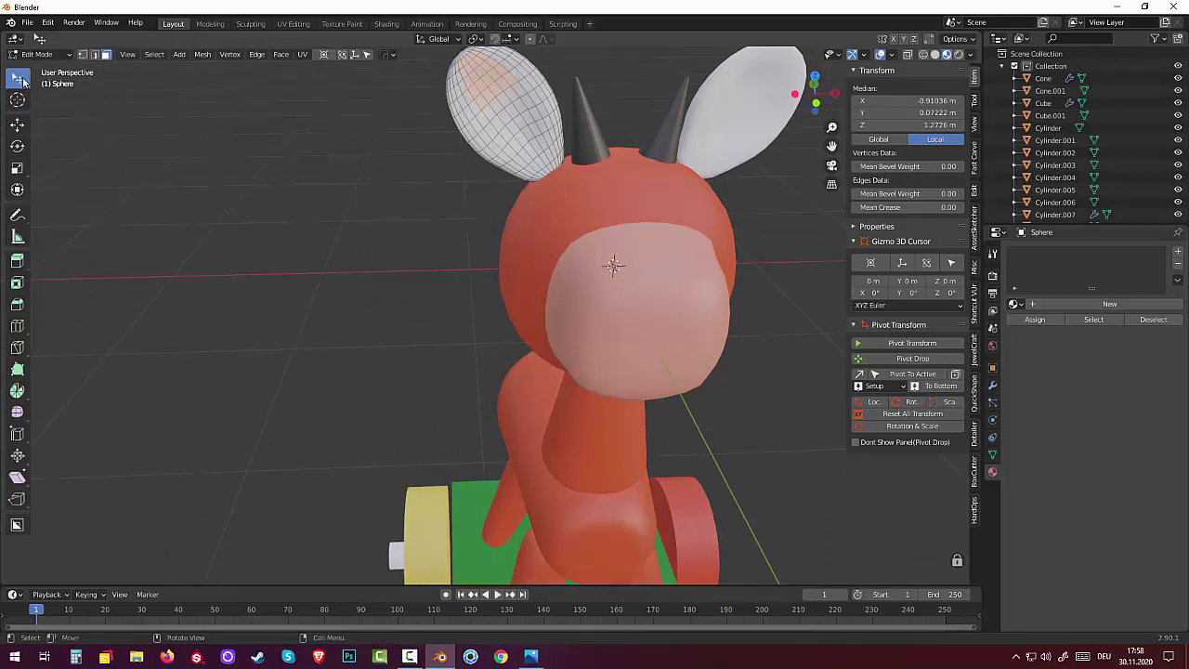
Step: Circle-select the vertices across the front of the left ear, from top to base
drag(23, 82, 80, 128)
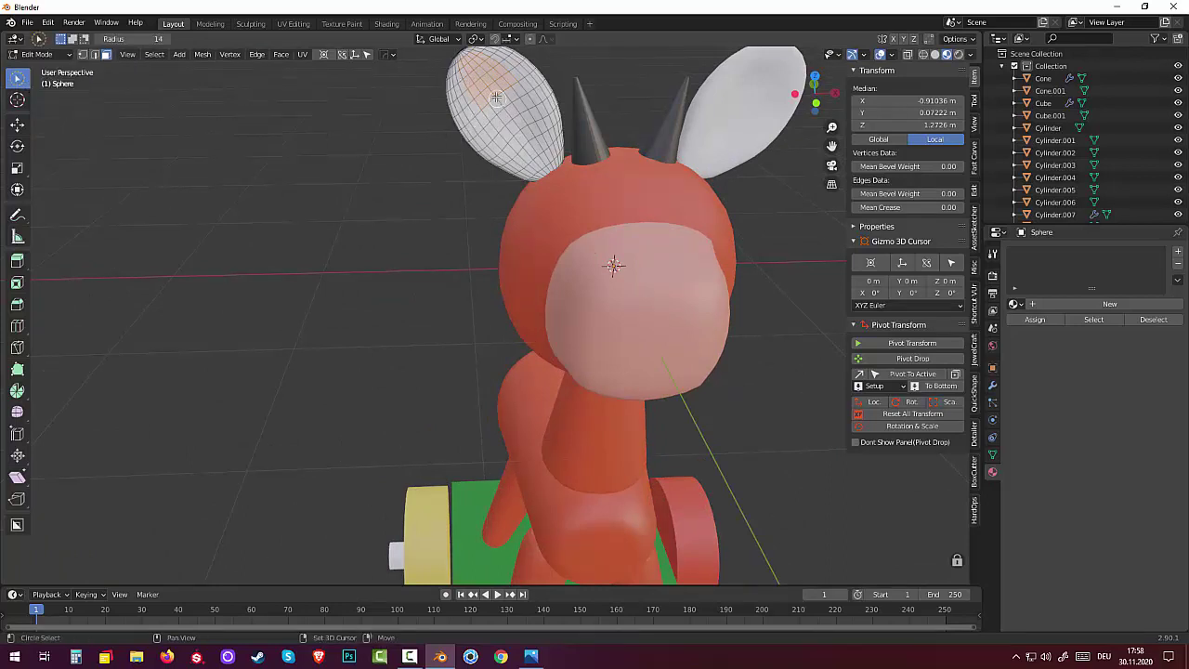
mouse_move(496, 97)
mouse_down()
mouse_move(479, 59)
mouse_move(473, 91)
mouse_move(464, 77)
mouse_move(483, 132)
mouse_move(520, 160)
mouse_move(542, 156)
mouse_move(544, 123)
mouse_move(516, 75)
mouse_move(479, 56)
mouse_move(466, 98)
mouse_move(521, 132)
mouse_move(534, 147)
mouse_move(515, 155)
mouse_move(526, 162)
mouse_up()
right_click(530, 165)
mouse_move(529, 164)
middle_down()
mouse_move(660, 121)
mouse_move(579, 175)
mouse_move(562, 164)
middle_up()
key(c)
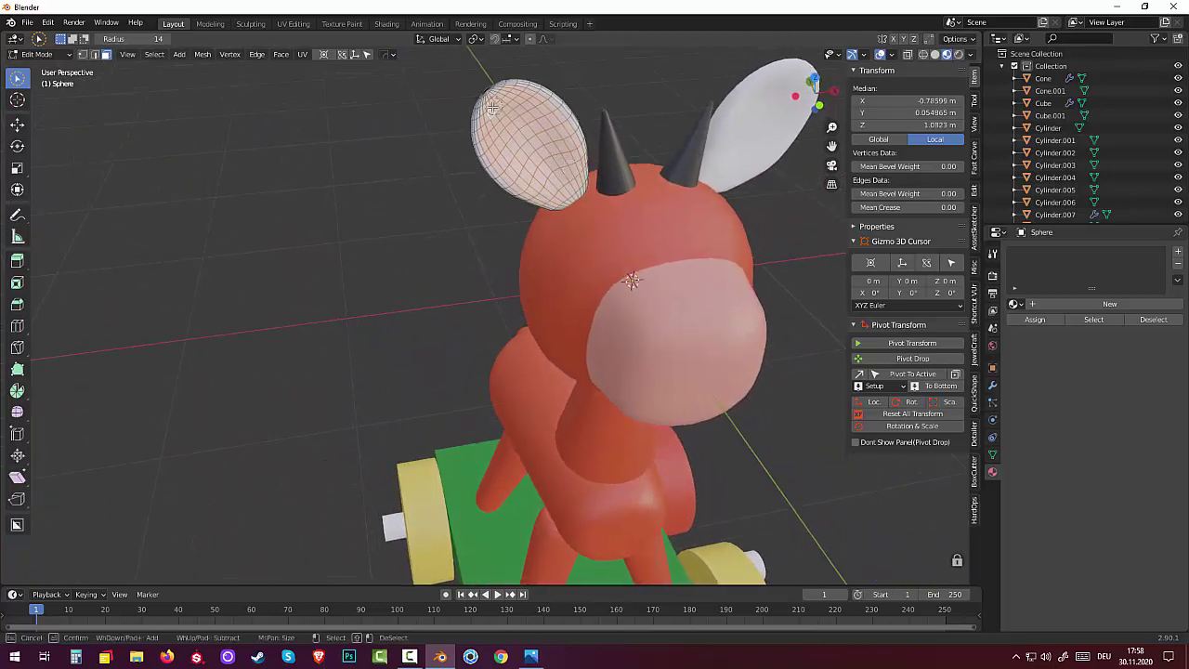
drag(493, 104, 504, 95)
drag(568, 185, 559, 198)
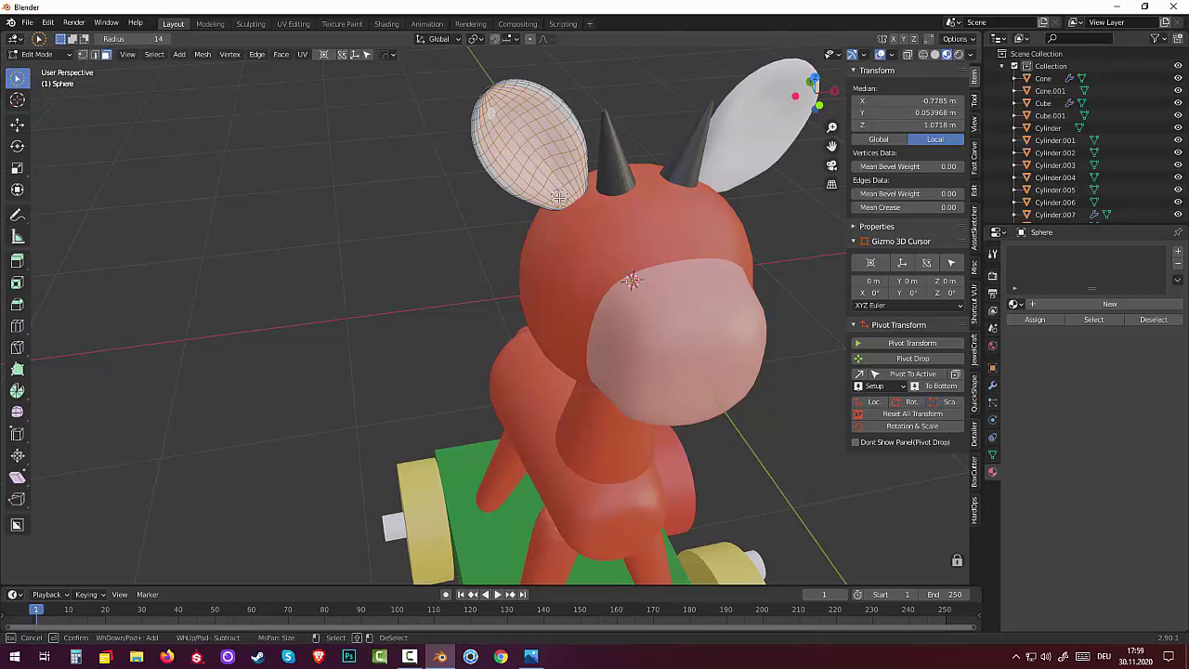
right_click(558, 197)
mouse_move(743, 312)
middle_down()
mouse_move(749, 263)
mouse_move(752, 279)
middle_up()
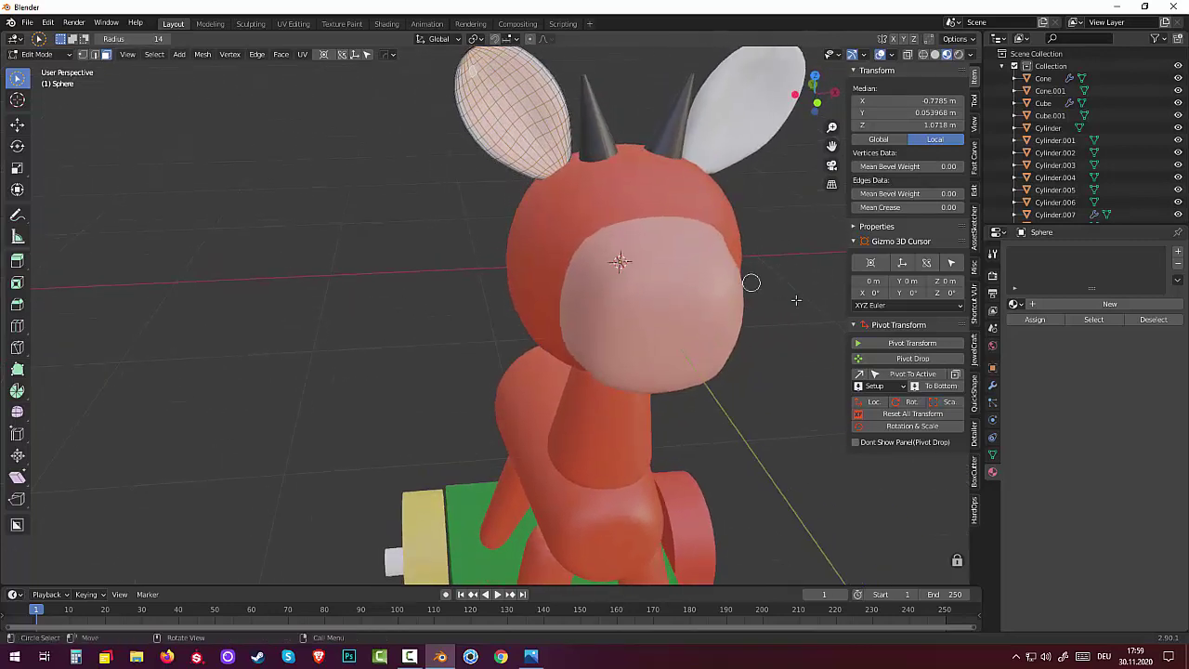
Step: Set the ears' material to Material.005, after briefly trying Material.001, and clear the vertex selection
click(1016, 304)
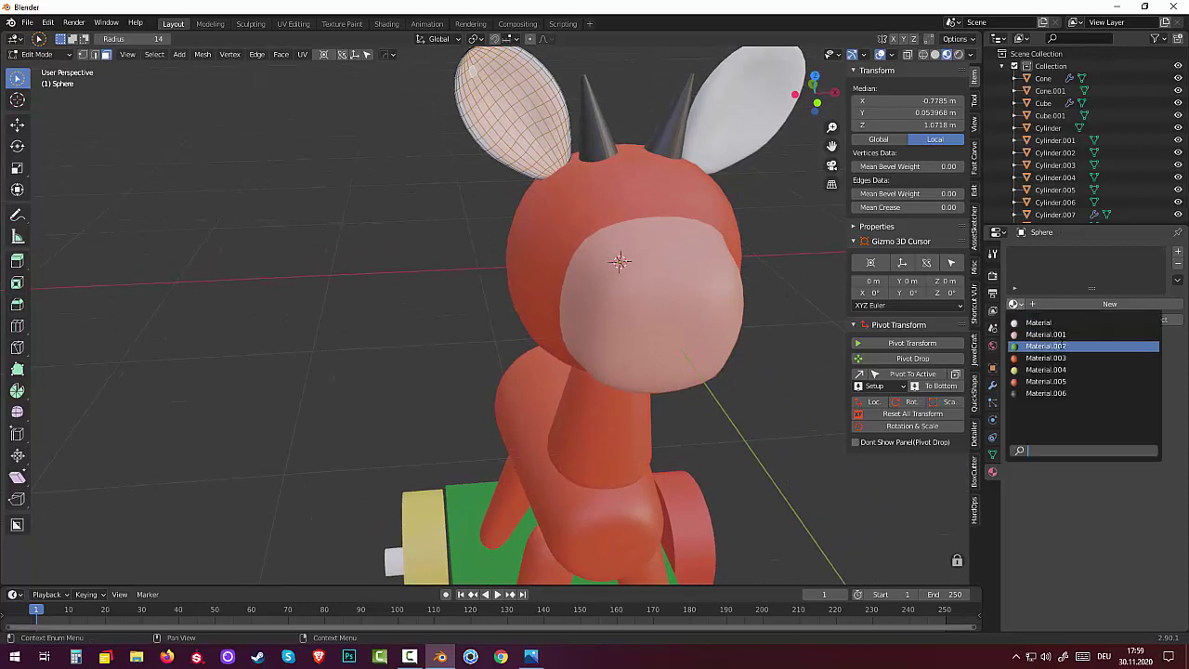
click(1054, 334)
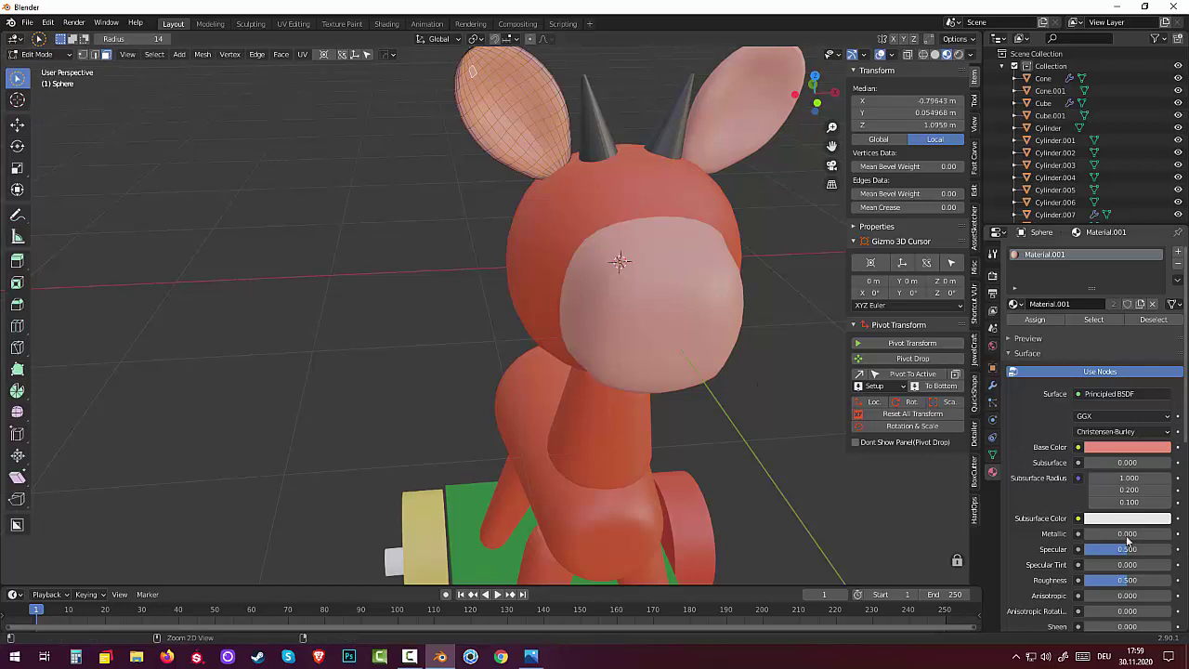
click(1049, 304)
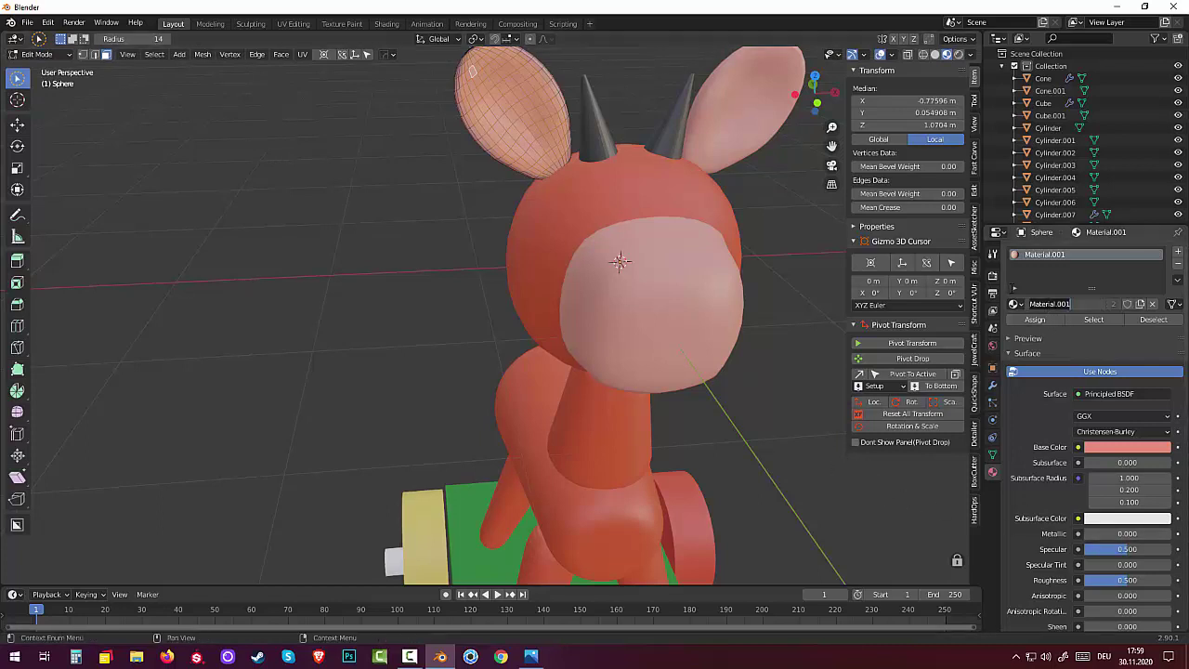
click(1017, 304)
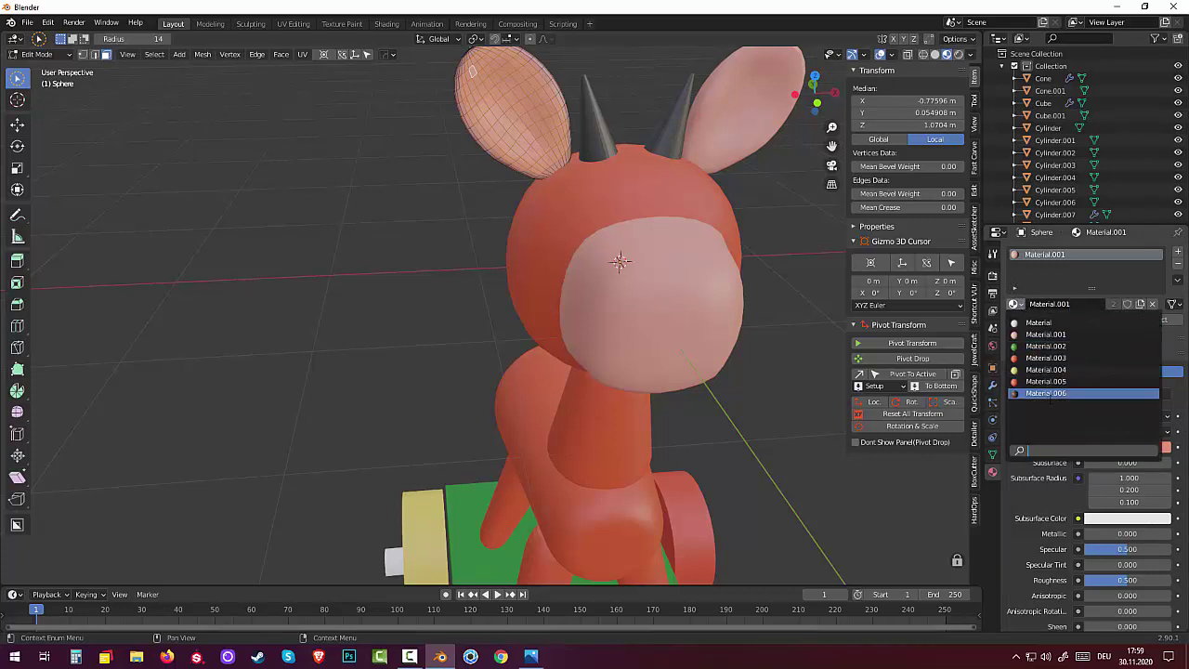
click(1047, 382)
click(767, 390)
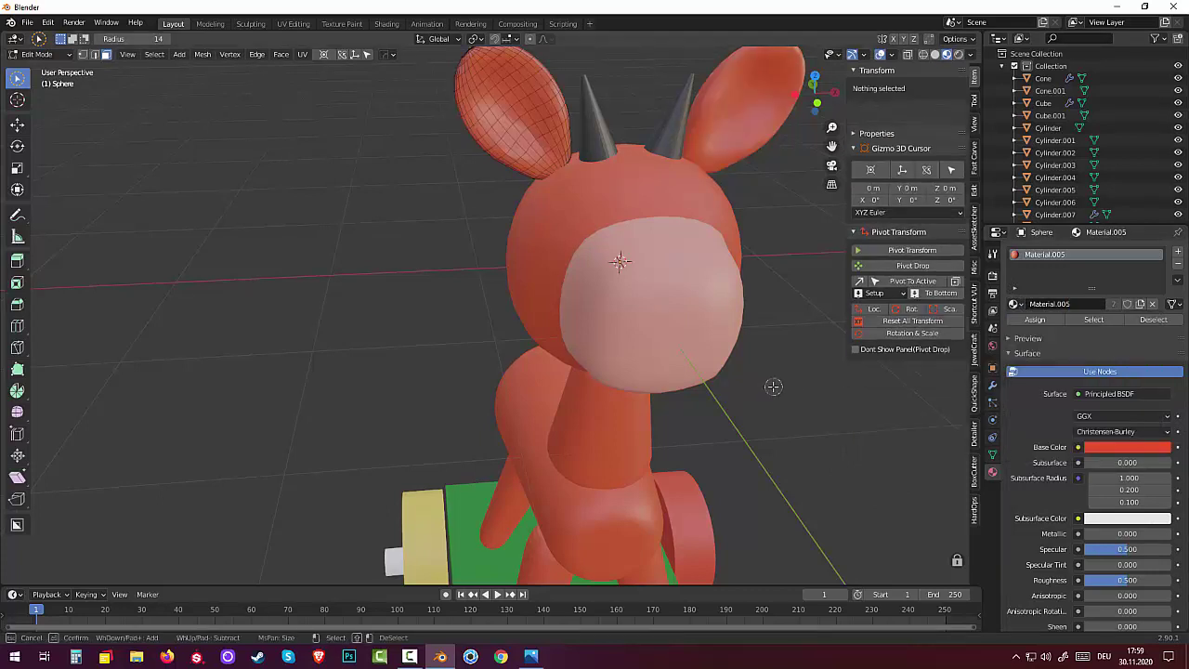
mouse_move(488, 93)
mouse_down()
mouse_move(485, 65)
mouse_move(529, 102)
mouse_move(548, 160)
mouse_move(493, 120)
mouse_move(473, 58)
mouse_move(510, 67)
mouse_move(478, 55)
mouse_up()
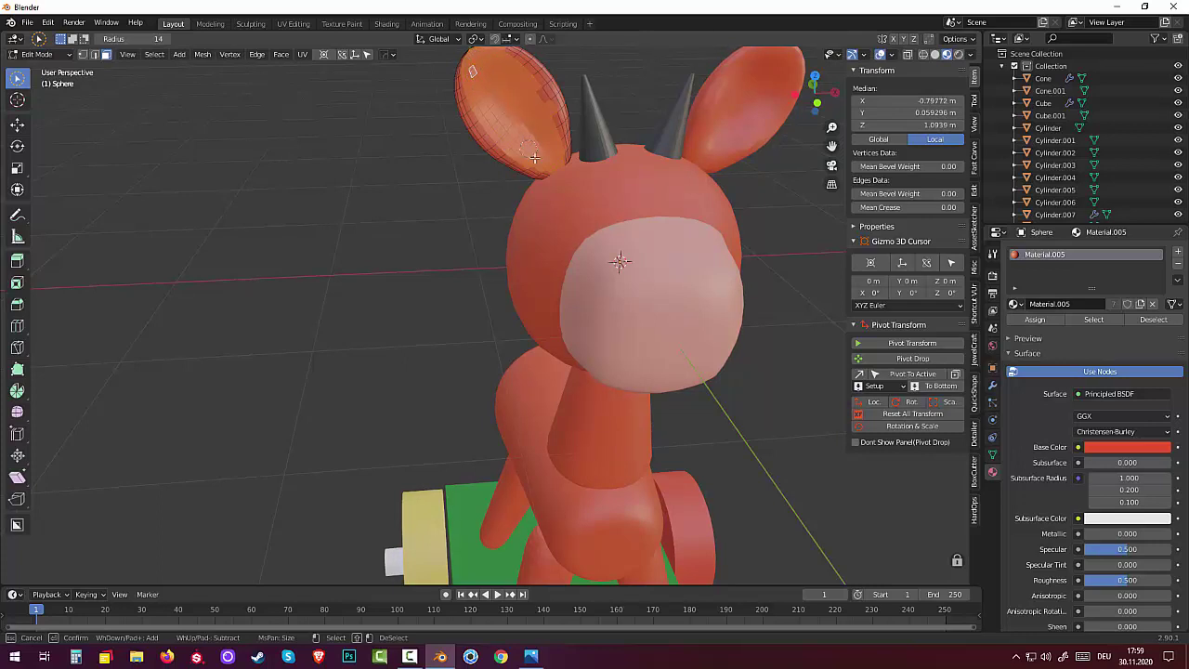
Step: Circle-select the left ear's lower edge and top vertices, stopping the accidental animation playback
mouse_move(534, 158)
mouse_down()
mouse_move(546, 166)
mouse_move(546, 144)
mouse_up()
drag(532, 102, 532, 93)
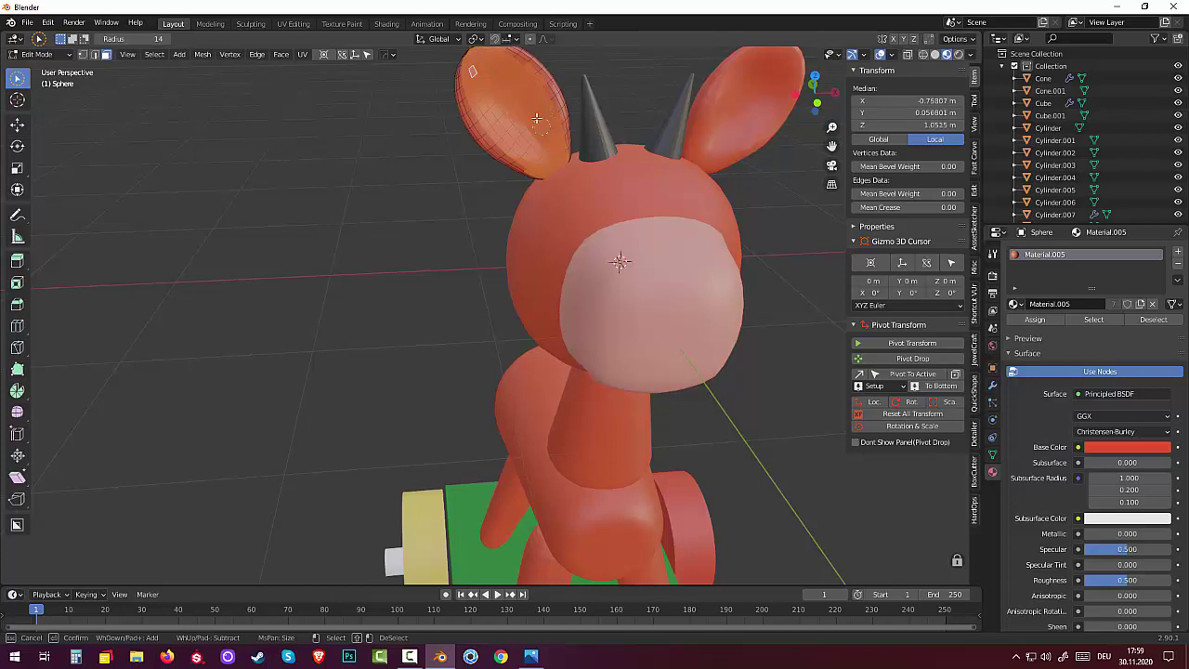
drag(548, 76, 490, 58)
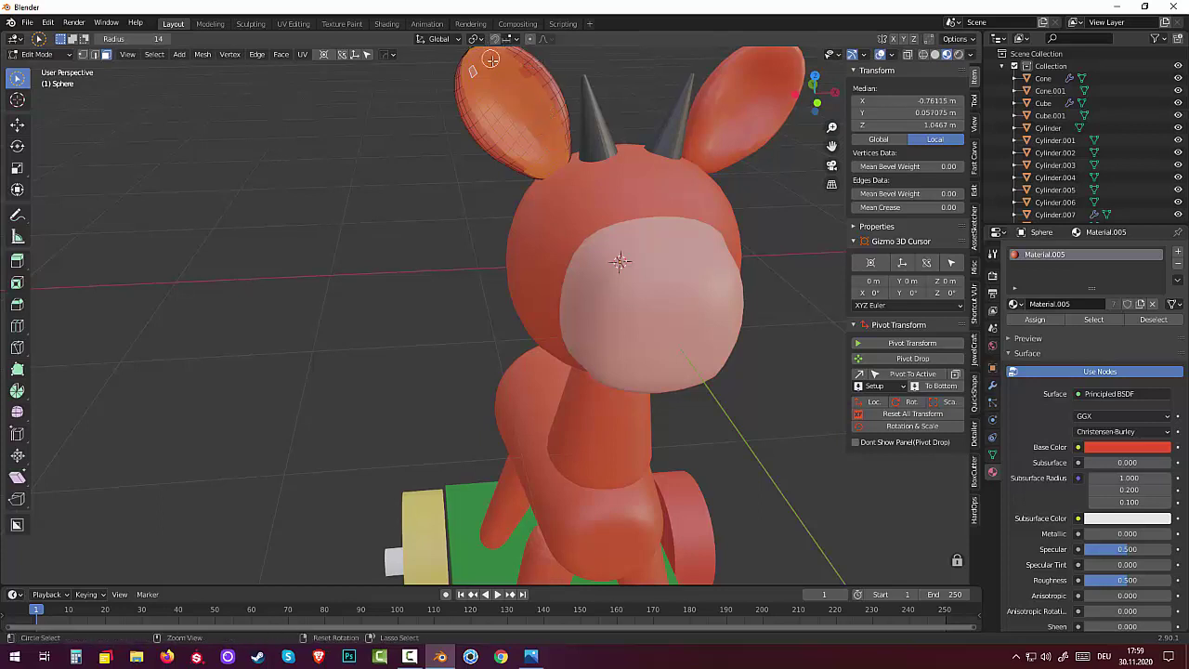
scroll(491, 59, down, 5)
scroll(485, 124, up, 4)
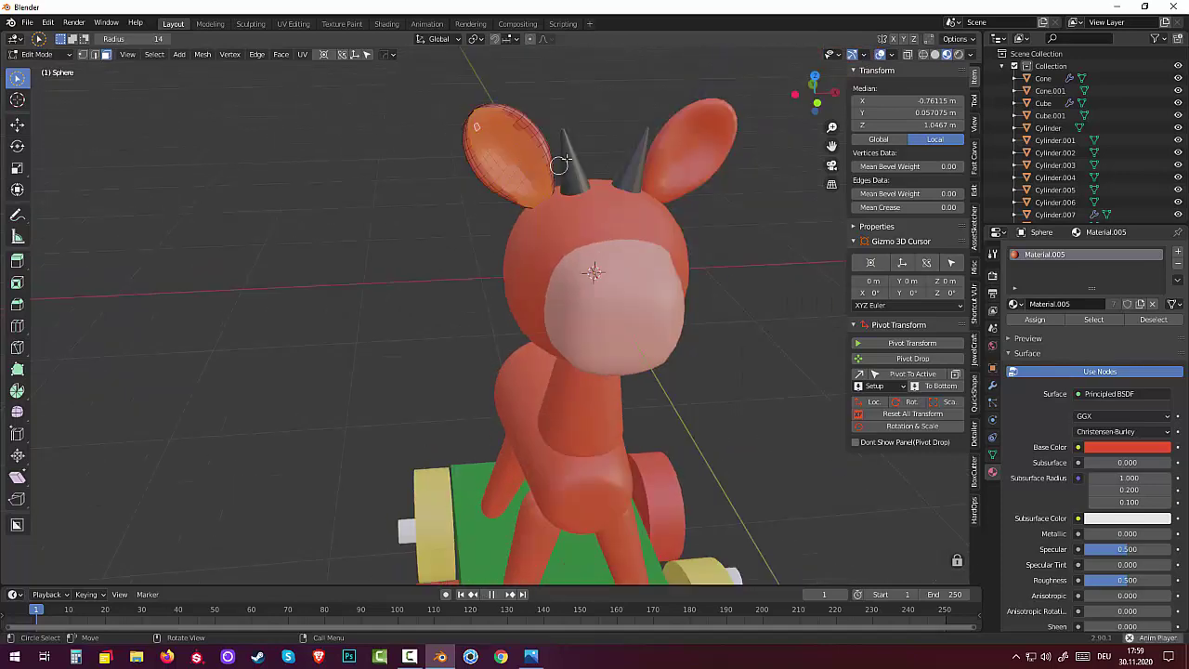
key(space)
mouse_move(560, 164)
middle_down()
mouse_move(562, 198)
mouse_move(586, 196)
middle_up()
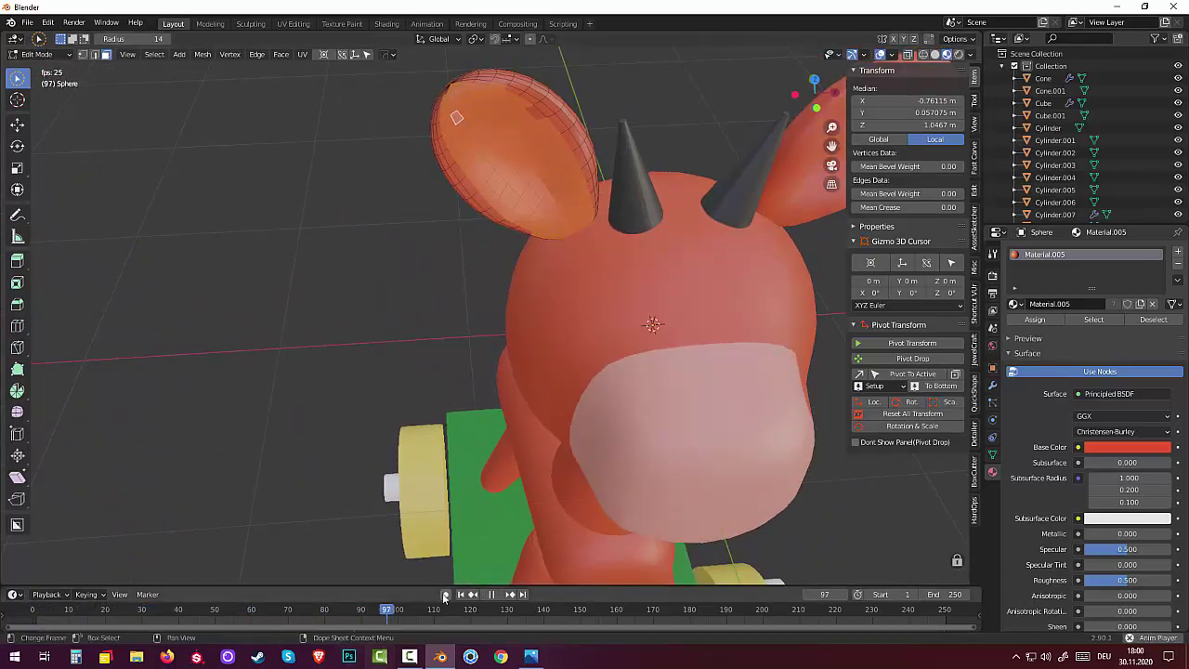
click(491, 595)
Step: Add the ear's inner faces and remaining lower-edge vertices to the selection from several angles
drag(524, 125, 510, 106)
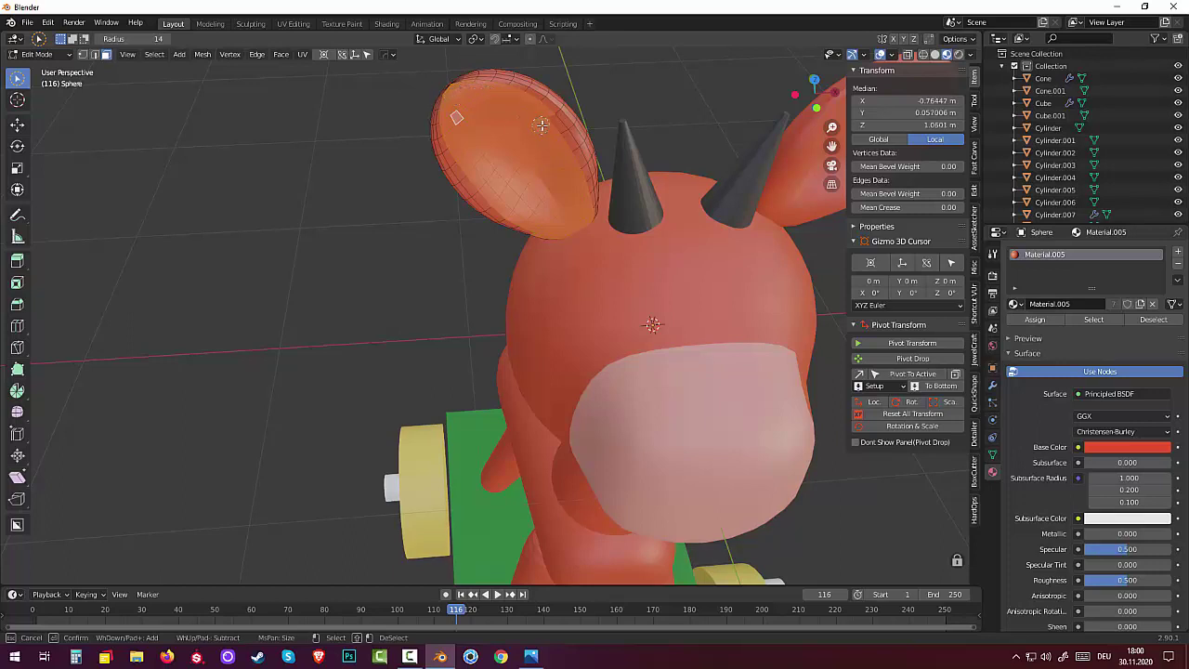
mouse_move(541, 123)
mouse_down()
mouse_move(592, 203)
mouse_move(608, 184)
mouse_up()
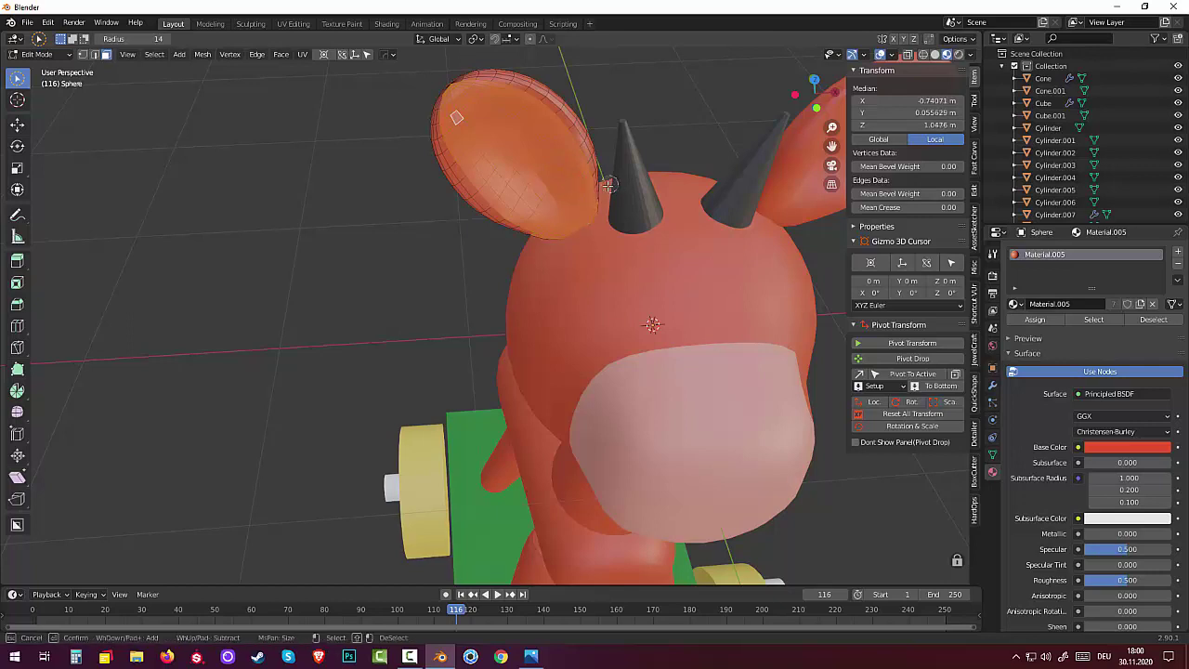
mouse_move(610, 226)
mouse_down()
mouse_move(493, 273)
mouse_move(535, 244)
mouse_up()
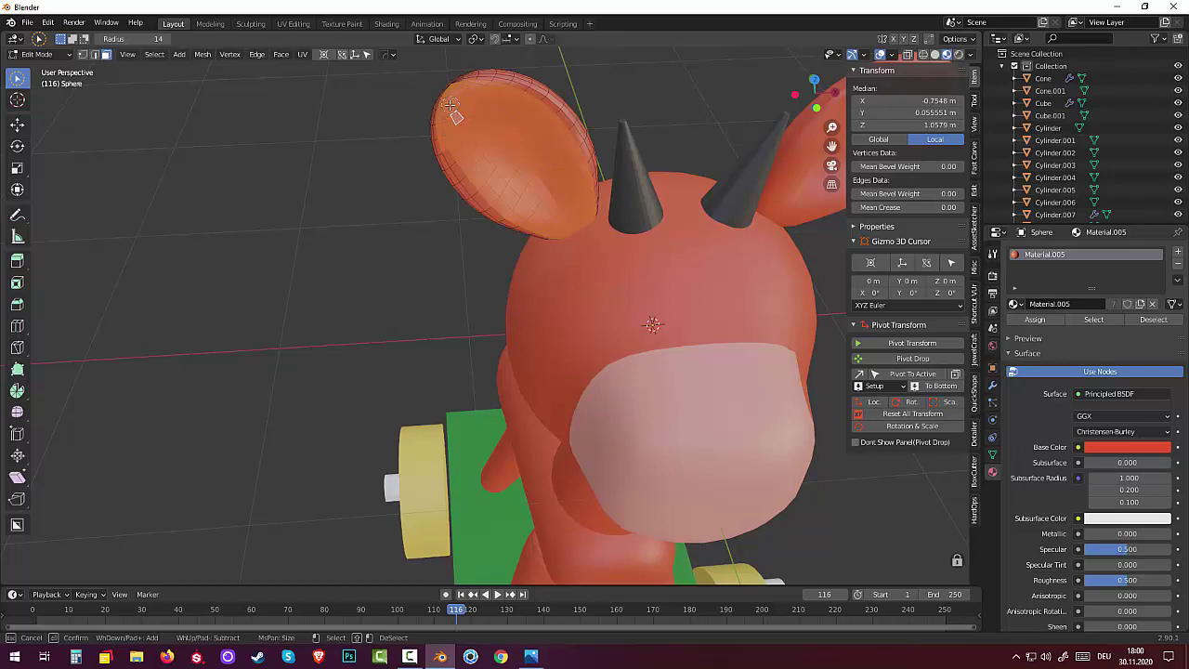
drag(454, 155, 465, 172)
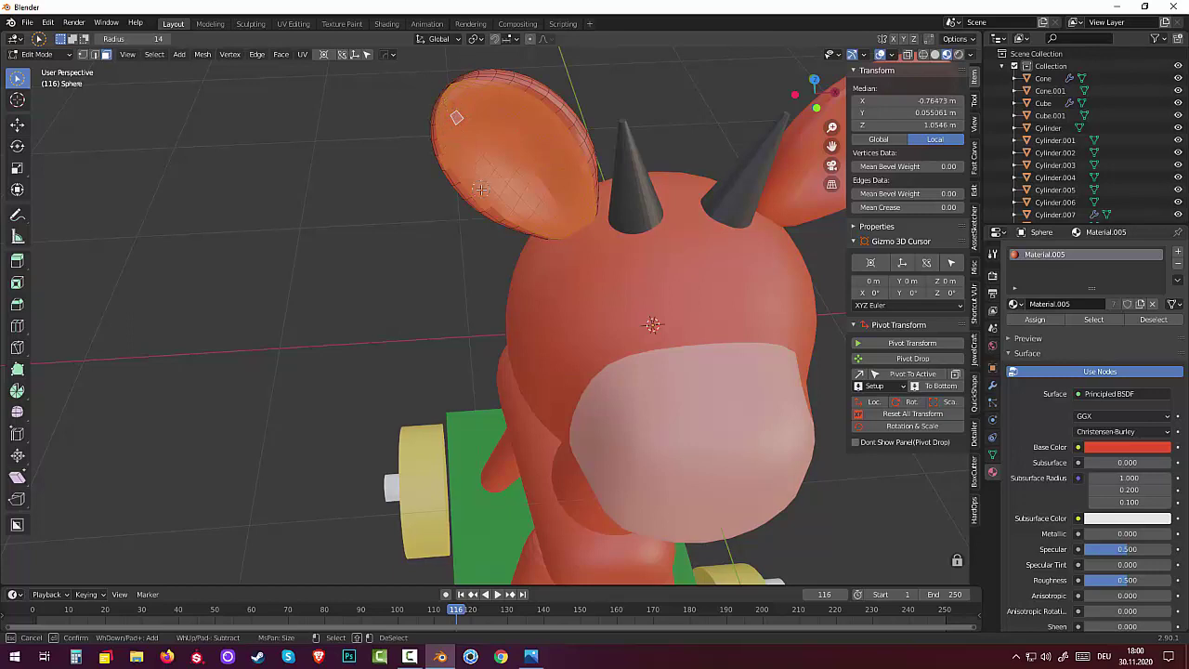
drag(522, 218, 547, 229)
middle_drag(570, 230, 548, 109)
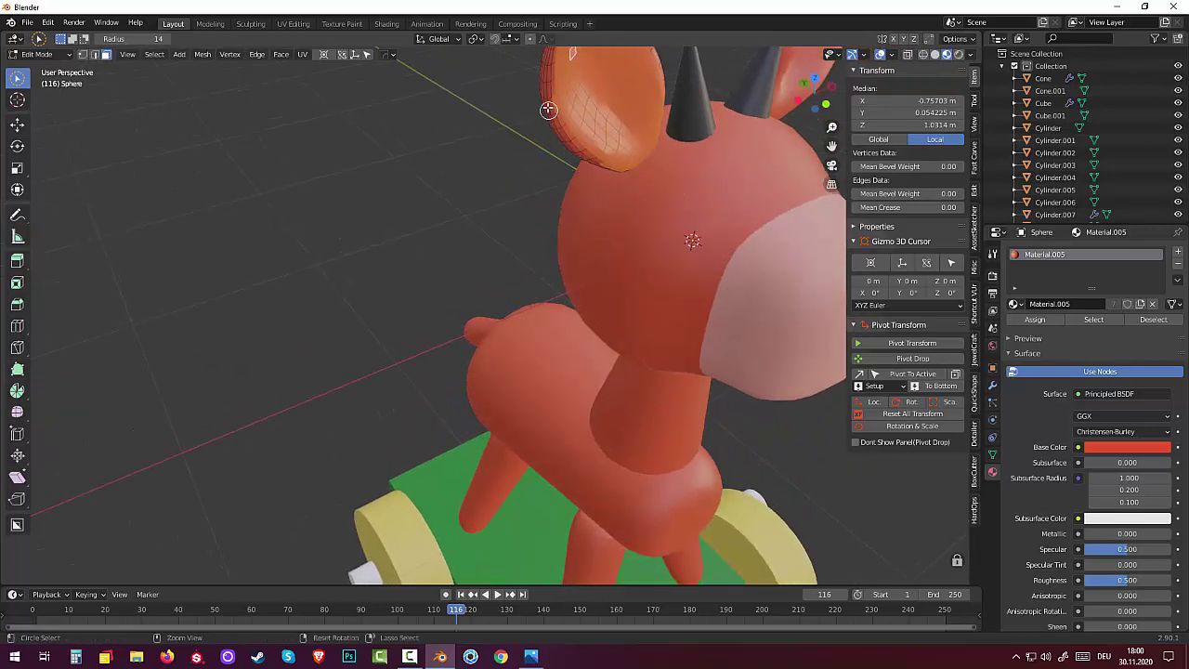
drag(603, 177, 606, 174)
mouse_move(714, 226)
middle_down()
mouse_move(627, 255)
mouse_move(675, 276)
mouse_move(708, 274)
mouse_move(692, 271)
middle_up()
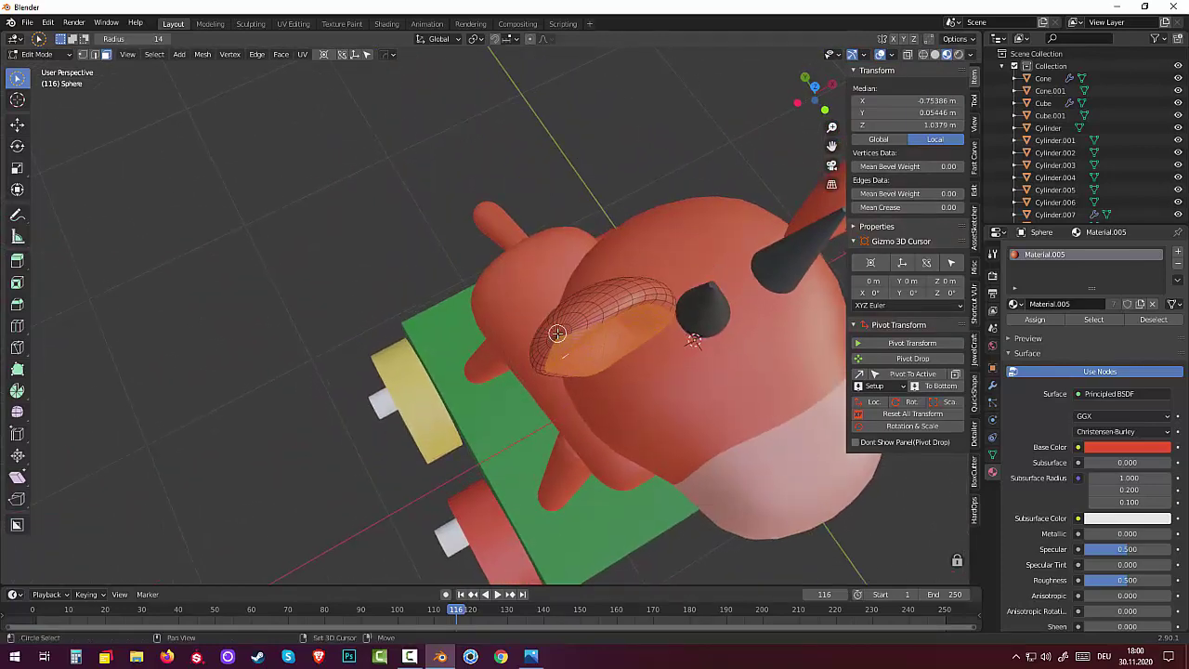
drag(556, 332, 556, 332)
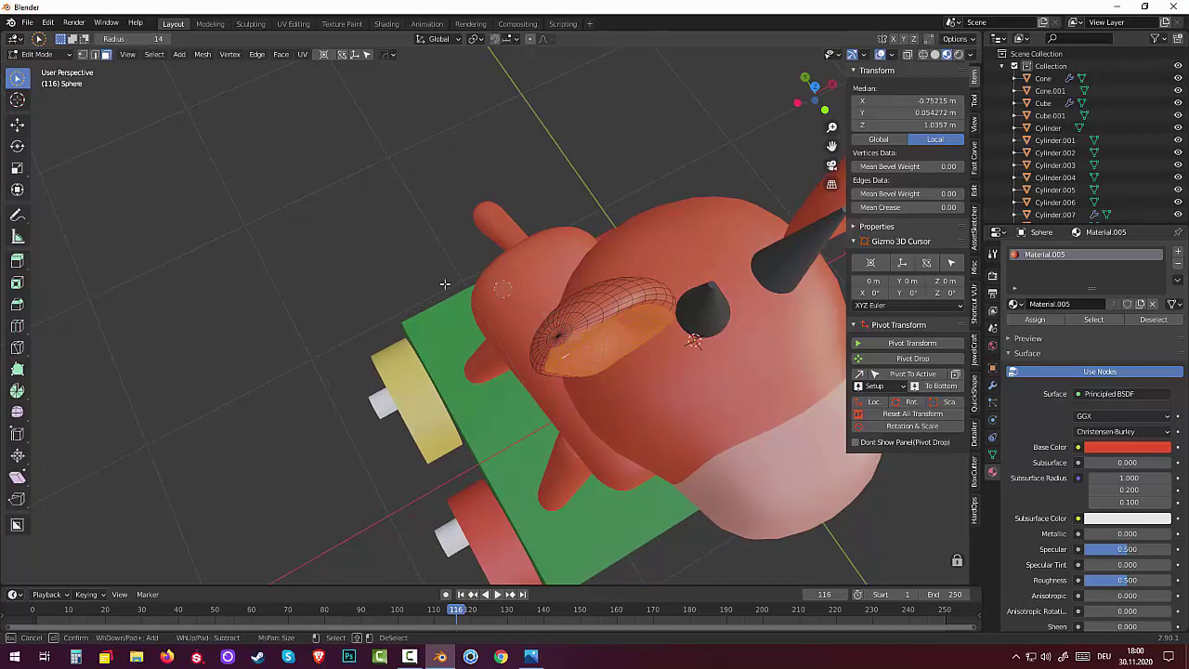
middle_drag(445, 284, 536, 242)
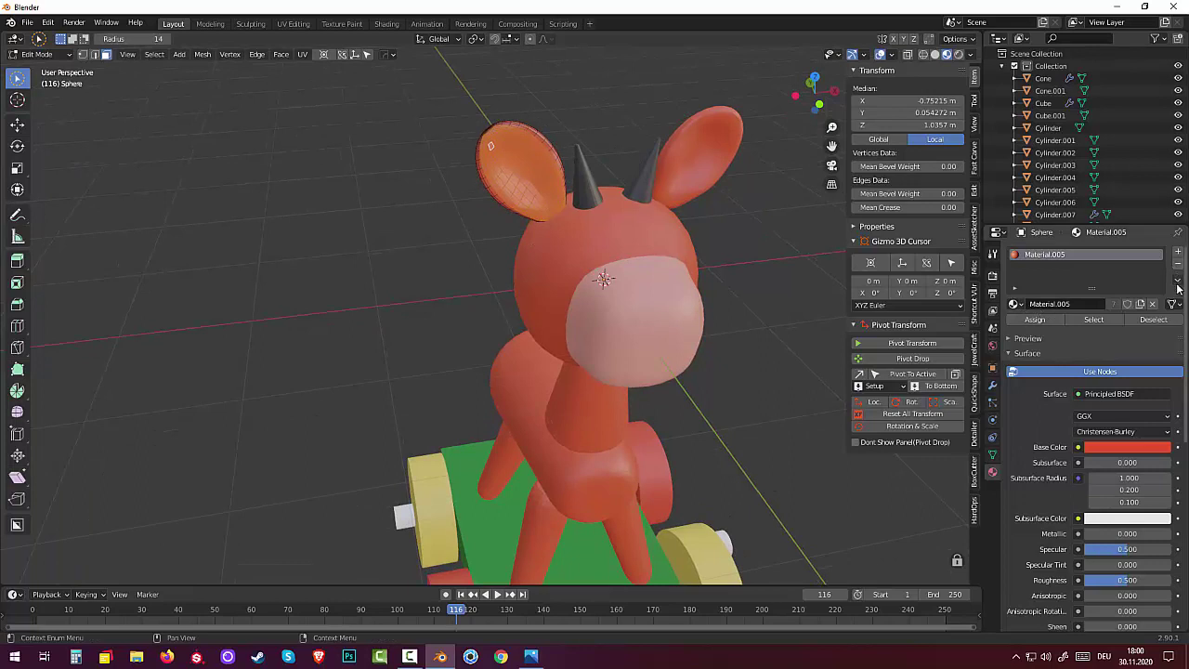
Step: Add a slot with a new pale pink Material.007 and assign it to the inner ears
click(1178, 254)
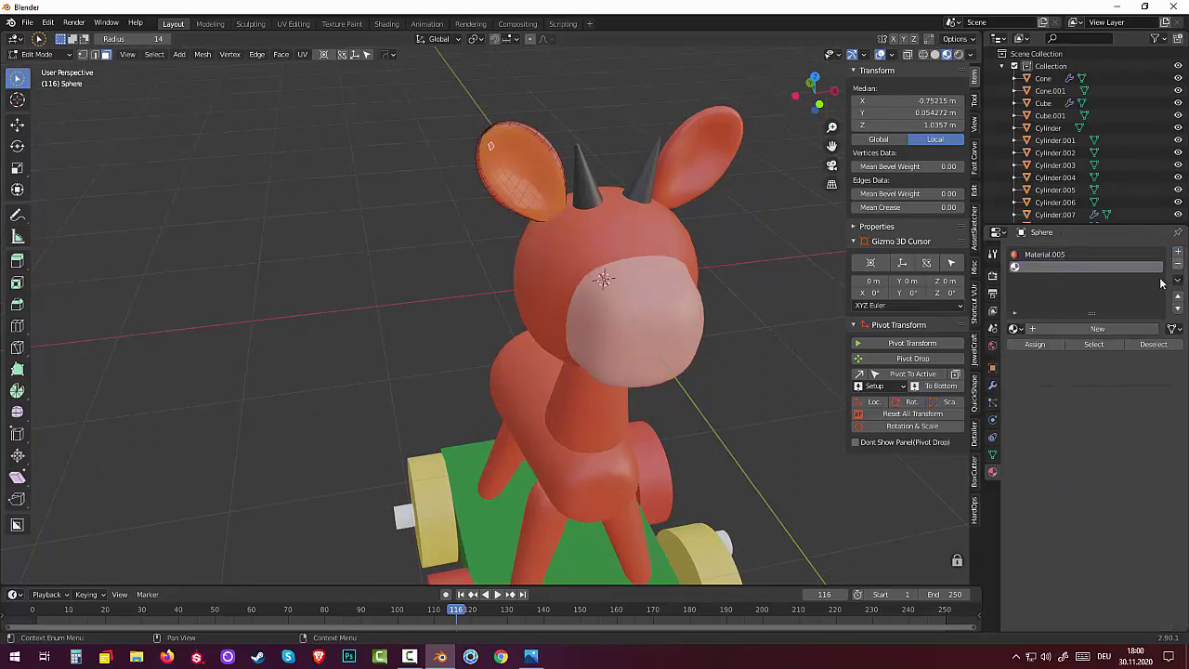
click(1094, 331)
click(1119, 472)
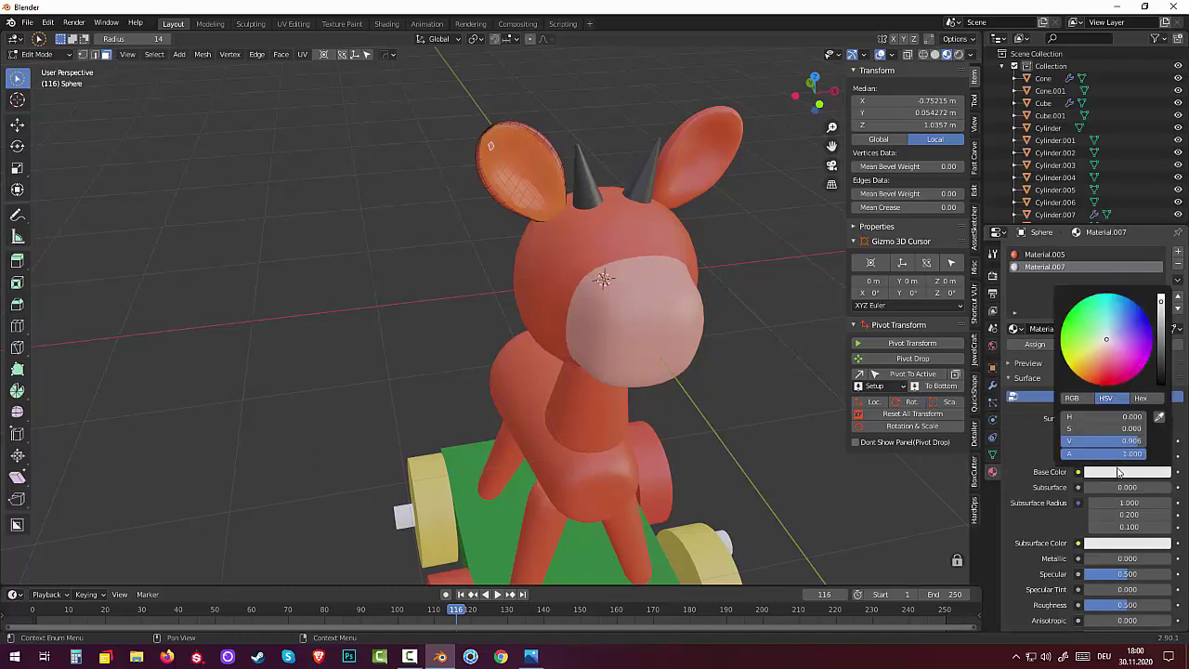
click(1099, 361)
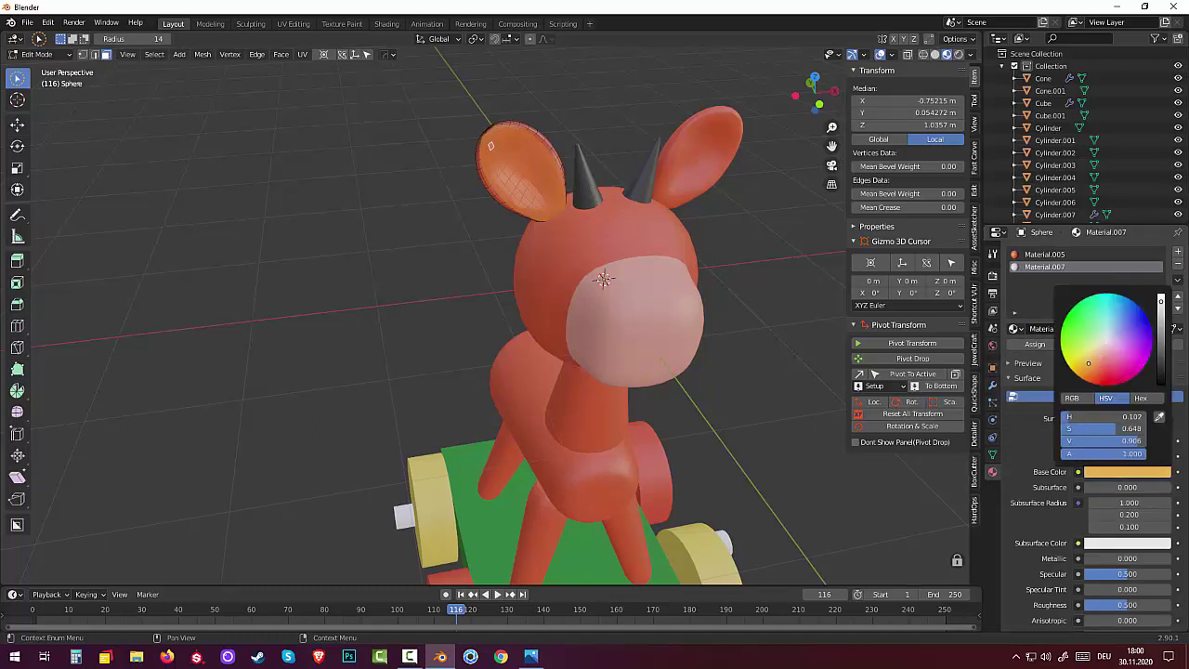
drag(1088, 362, 1105, 353)
click(1034, 344)
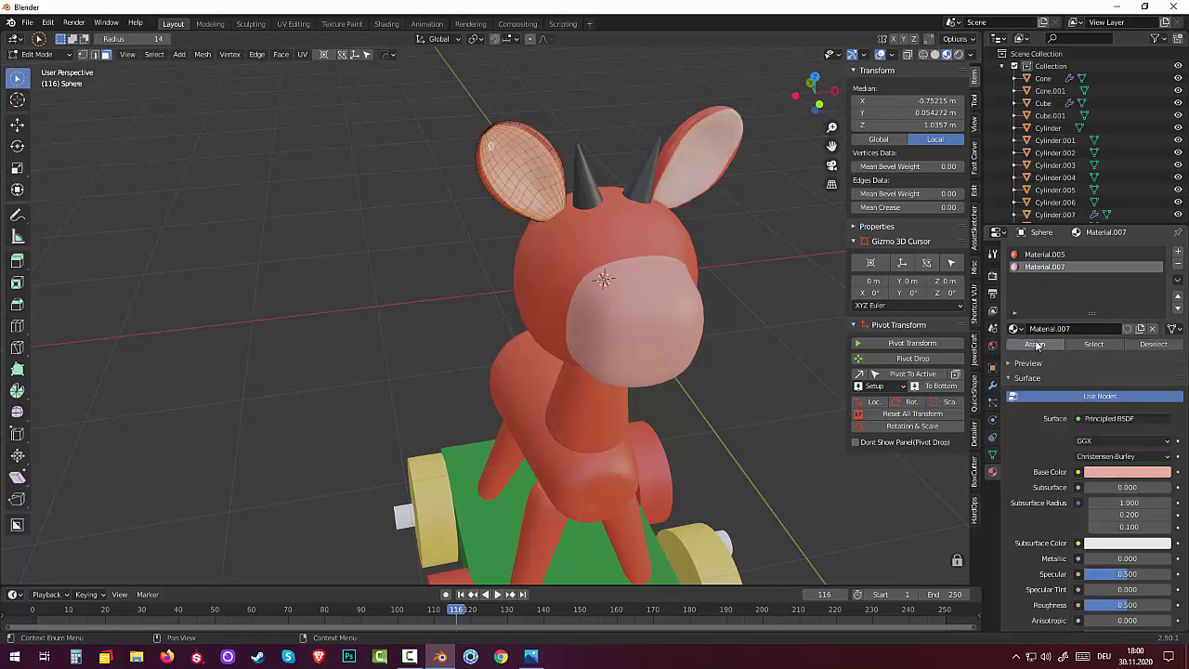
Step: Deselect the mesh, return to Object Mode and select the donkey's legs
key(alt+a)
scroll(760, 371, down, 3)
mouse_move(768, 406)
middle_down()
mouse_move(863, 380)
mouse_move(796, 380)
mouse_move(709, 523)
mouse_move(624, 555)
mouse_move(717, 443)
mouse_move(700, 493)
mouse_move(578, 521)
middle_up()
scroll(630, 546, up, 2)
scroll(630, 547, up, 2)
scroll(716, 443, down, 3)
scroll(548, 501, up, 3)
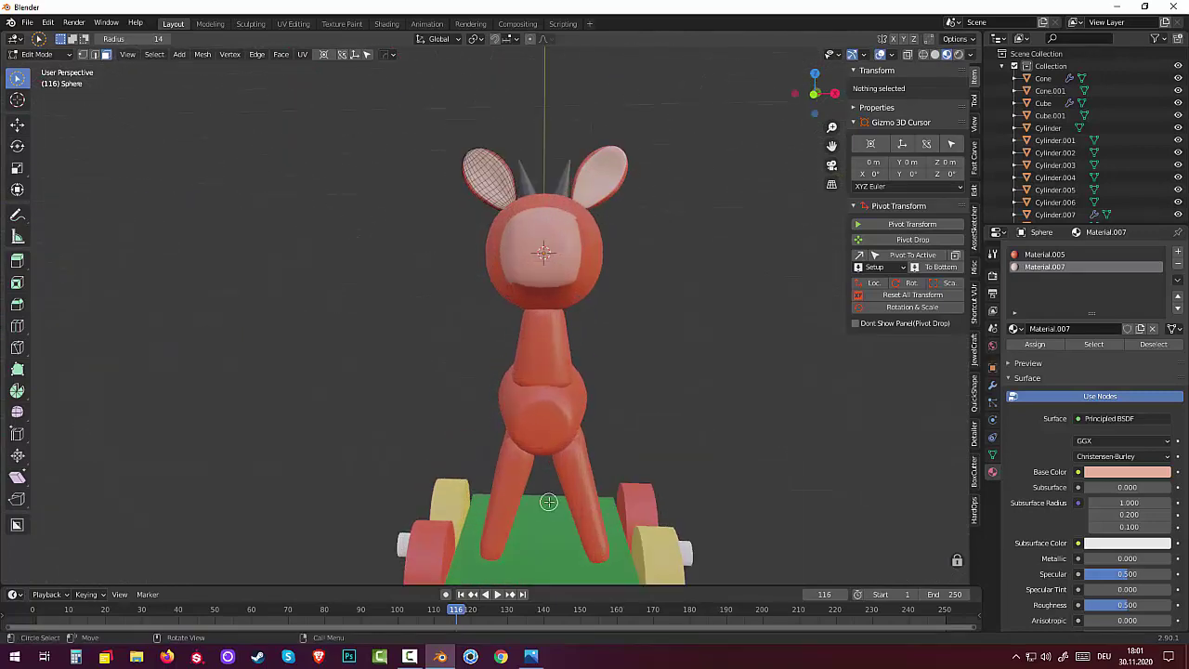
click(39, 55)
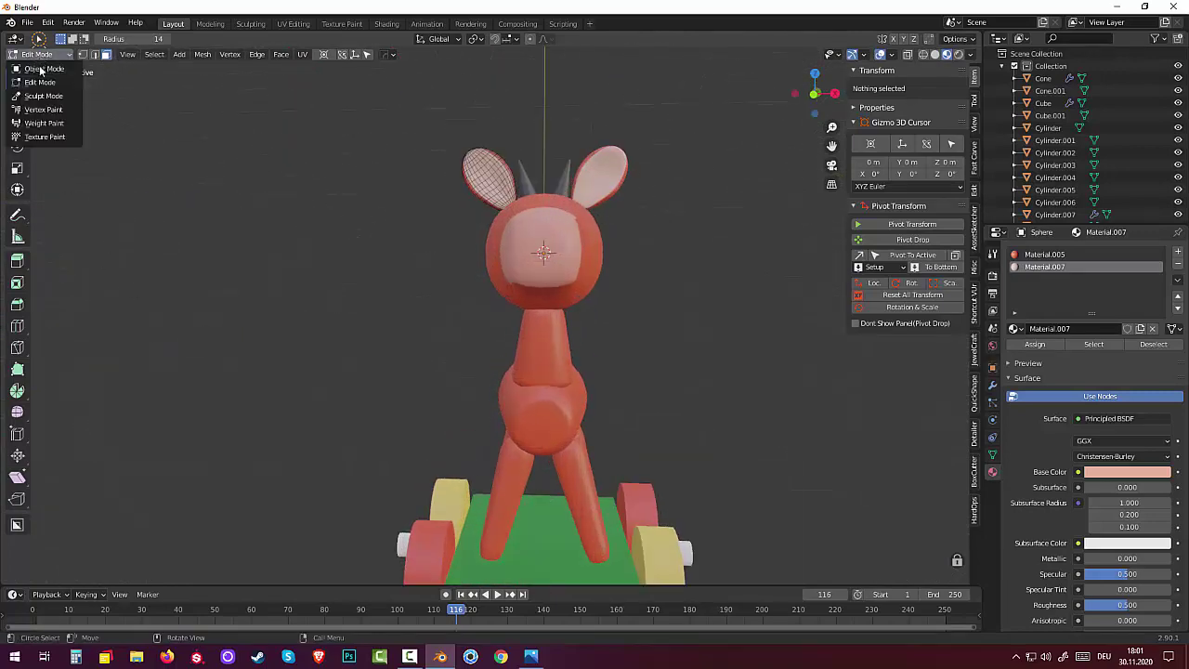
click(41, 69)
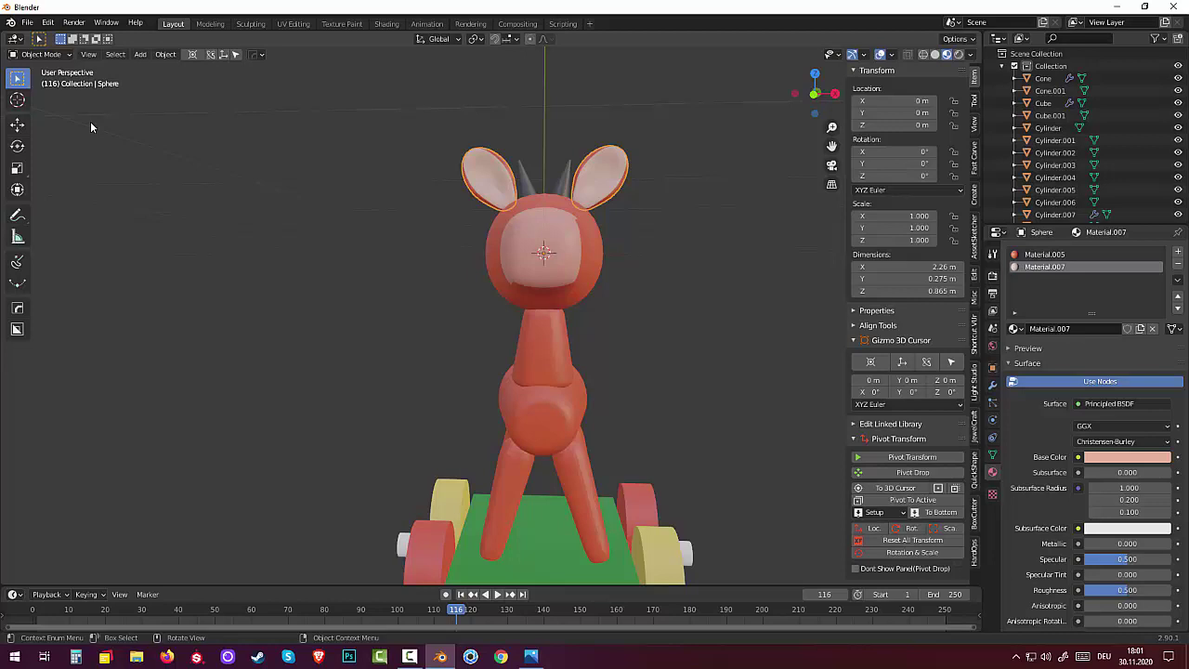
click(511, 475)
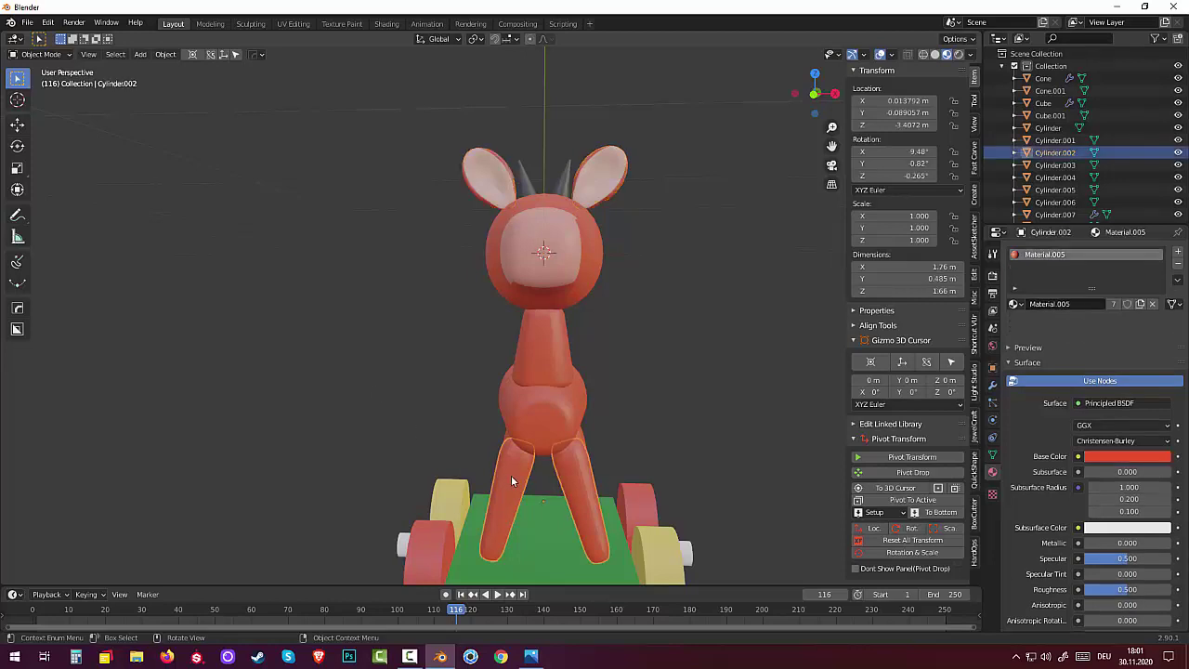
Step: Enter Edit Mode on the legs and circle-select the vertices at the foot tips
click(39, 55)
click(53, 85)
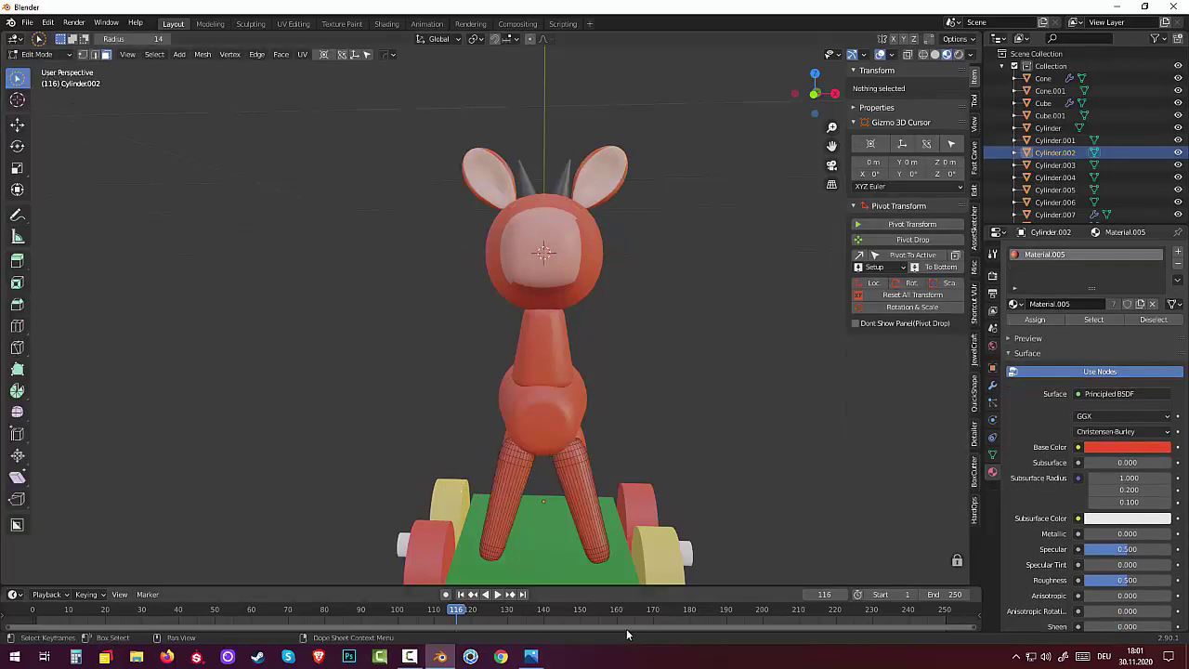
drag(481, 552, 485, 551)
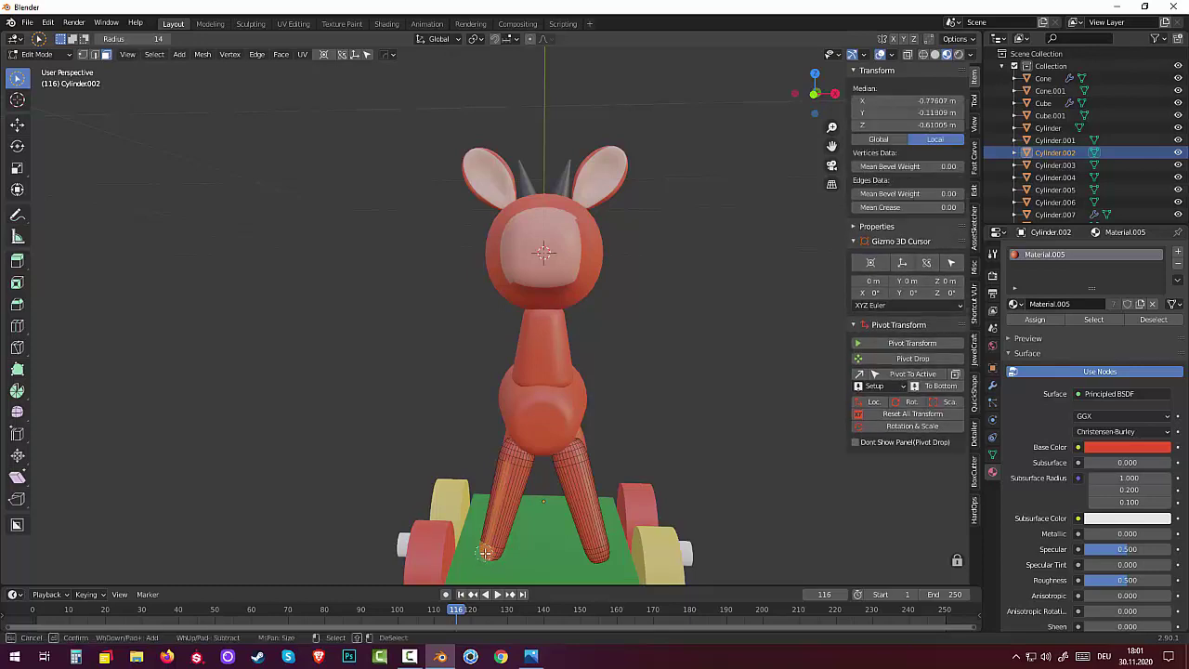
mouse_move(516, 563)
middle_down()
mouse_move(542, 558)
mouse_move(559, 228)
middle_up()
key(Escape)
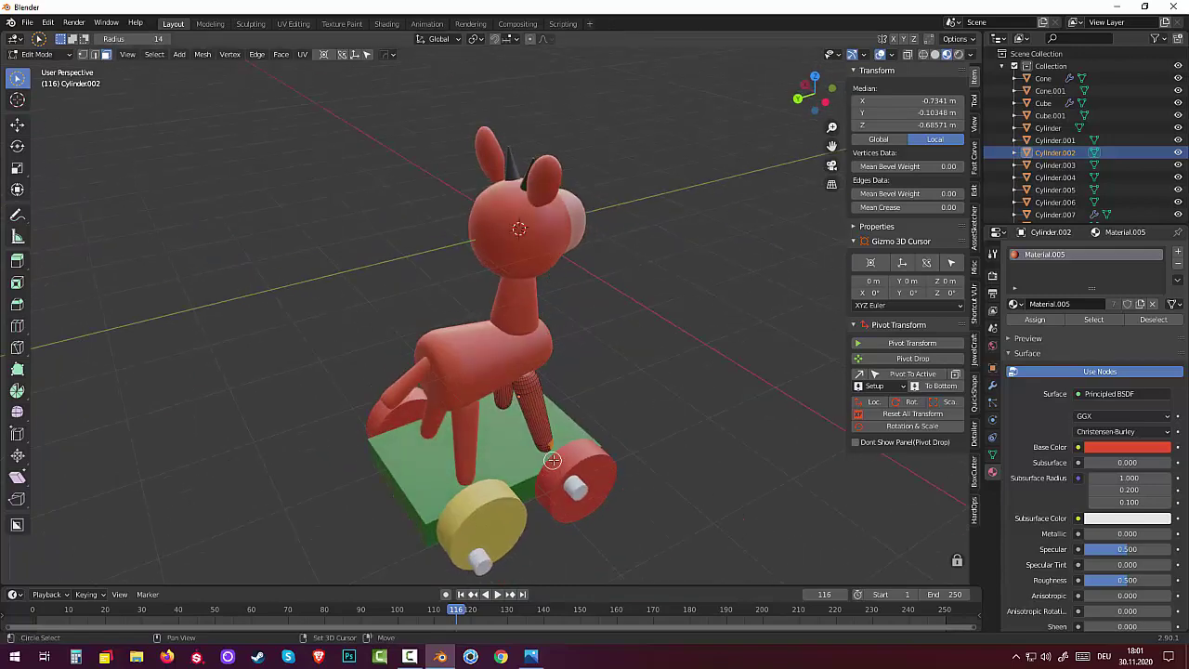
drag(553, 460, 552, 453)
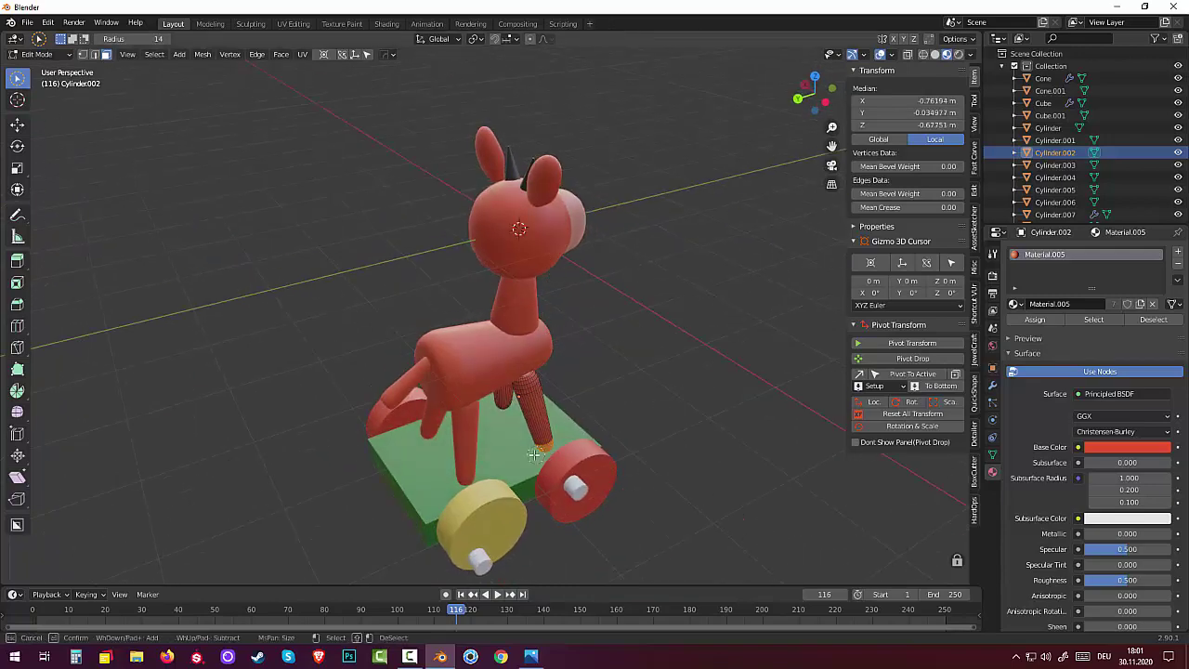
key(Escape)
Step: Zoom out to the whole toy, return to Object Mode and select the green base
middle_drag(716, 385, 525, 321)
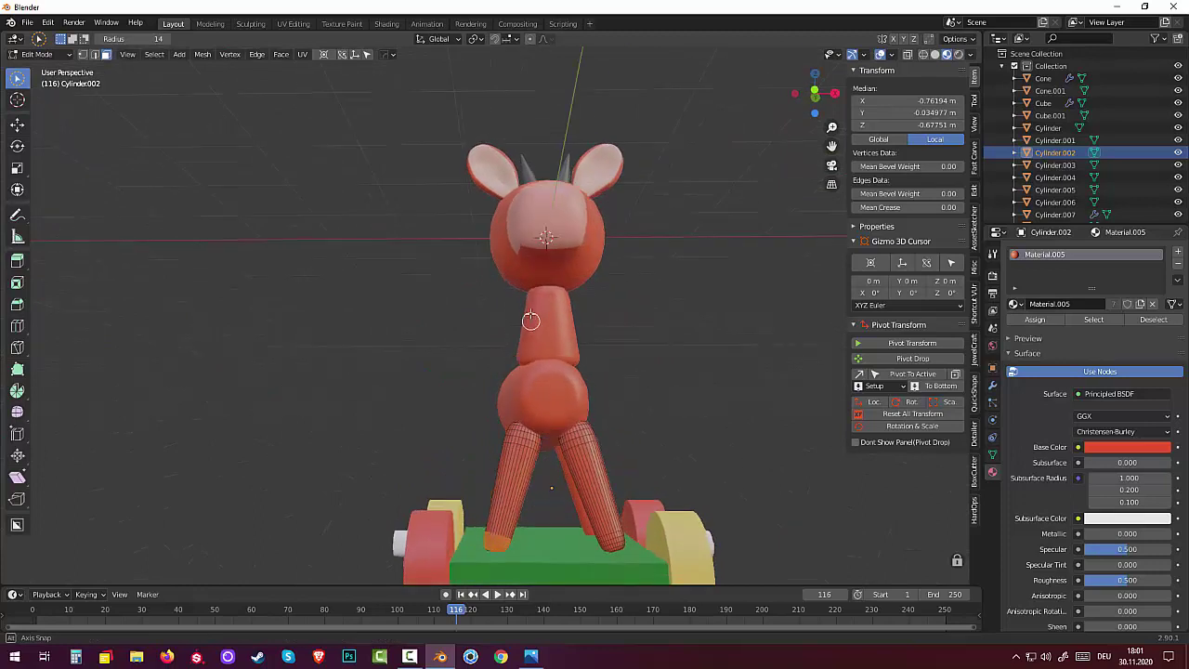
key(c)
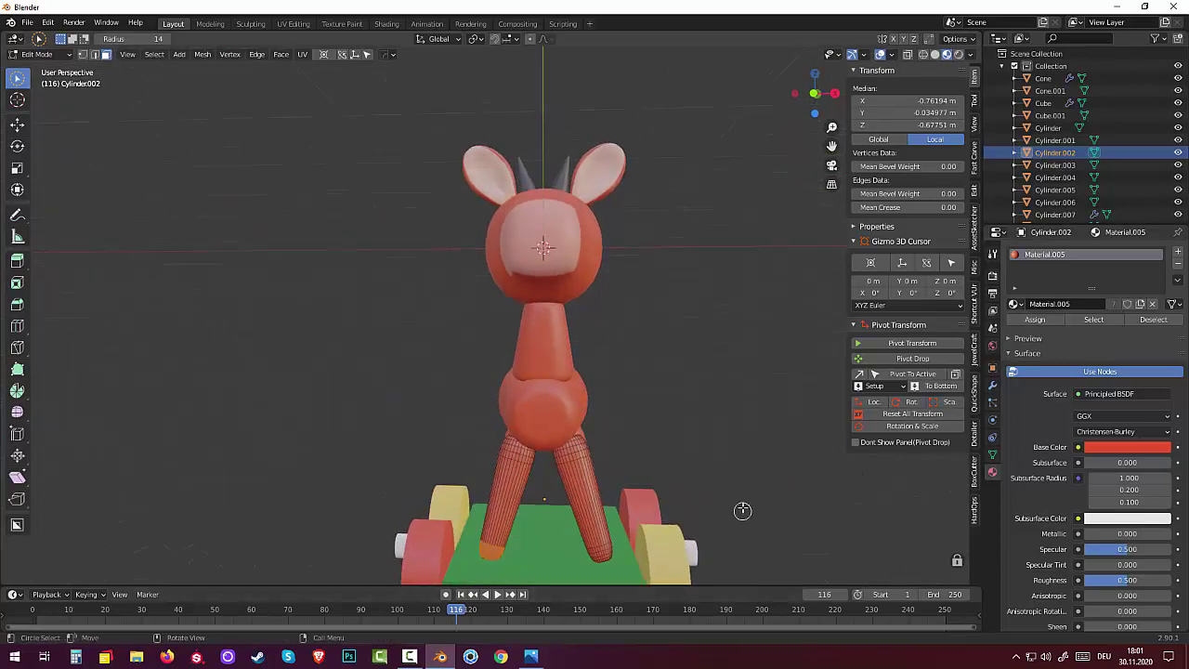
middle_drag(743, 510, 667, 538)
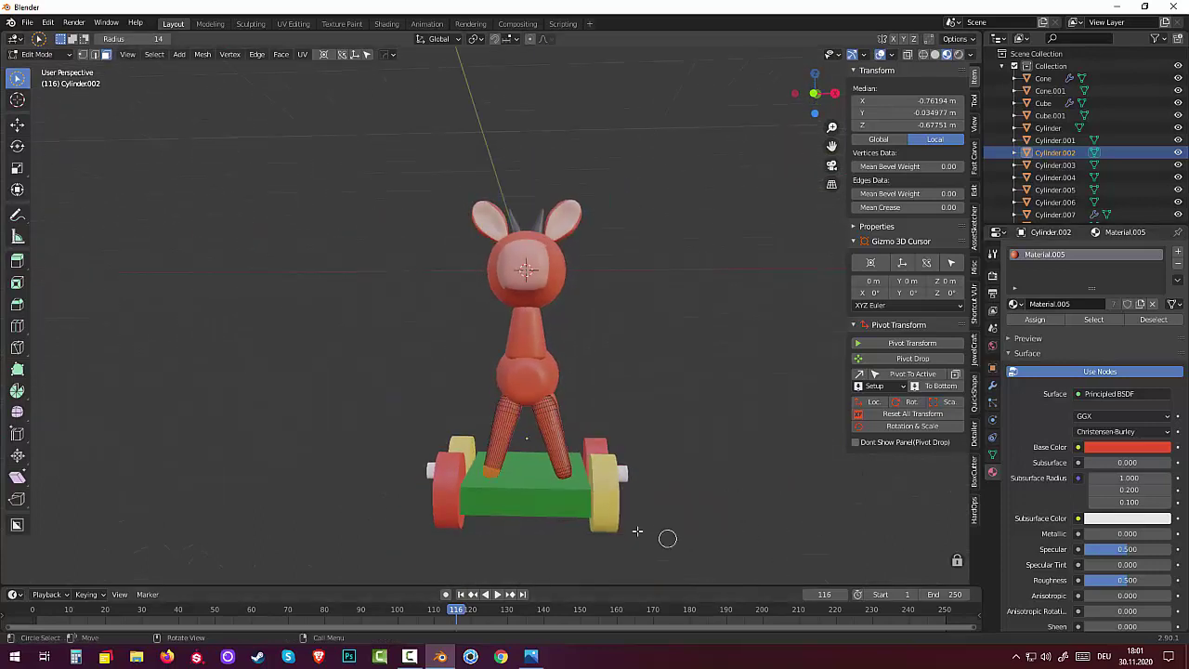
click(37, 54)
click(43, 68)
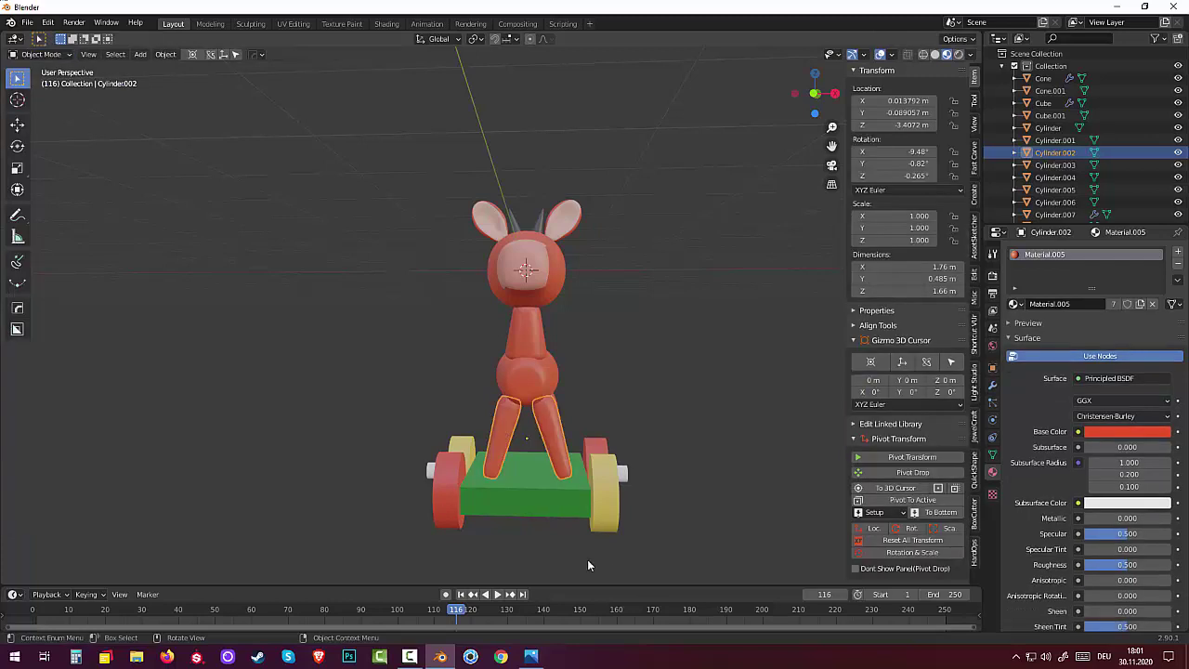
click(561, 498)
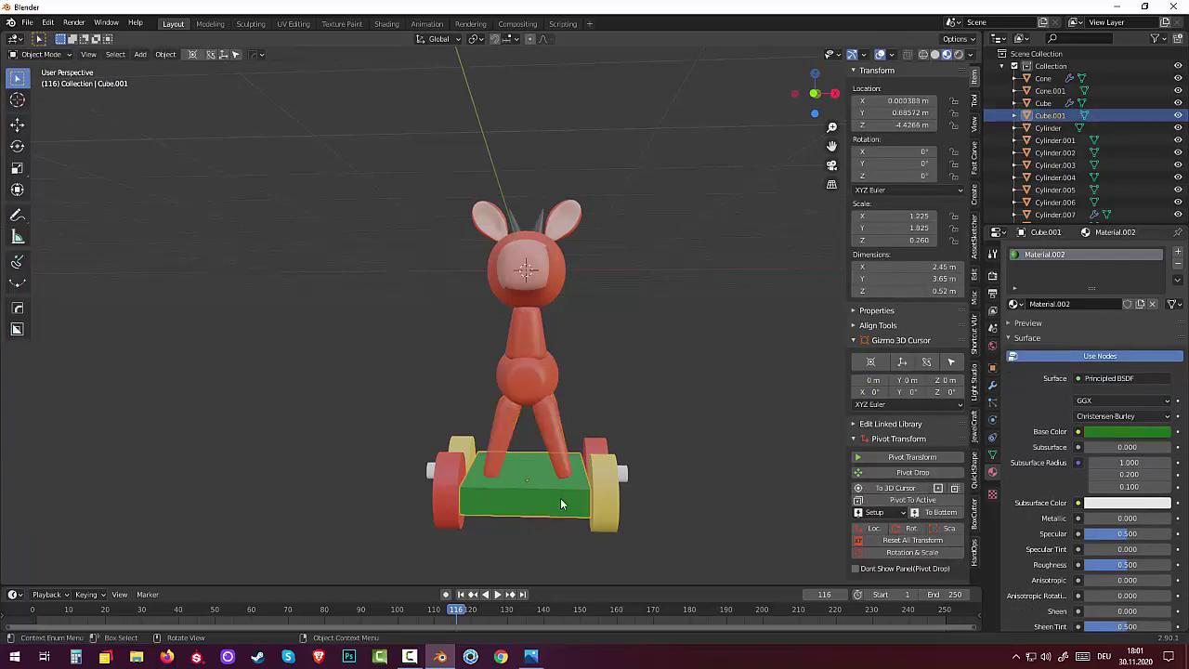
Step: Hide the green base, select the legs Cylinder.002 and enter Edit Mode
click(1178, 115)
scroll(562, 418, up, 2)
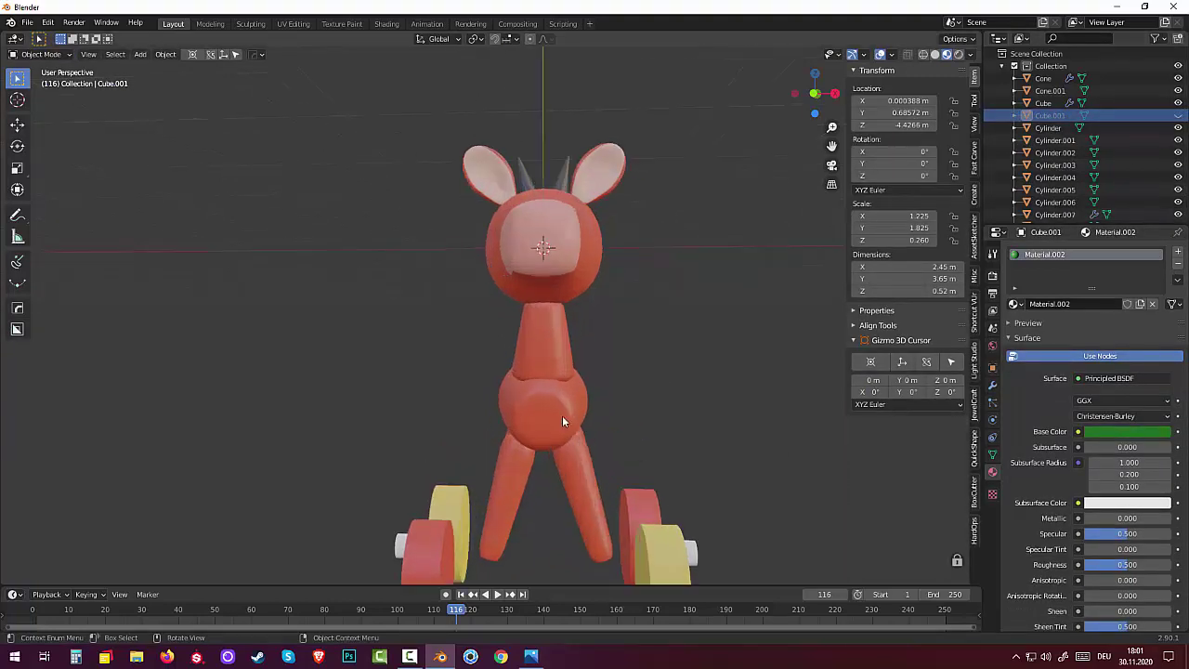
click(501, 483)
click(37, 56)
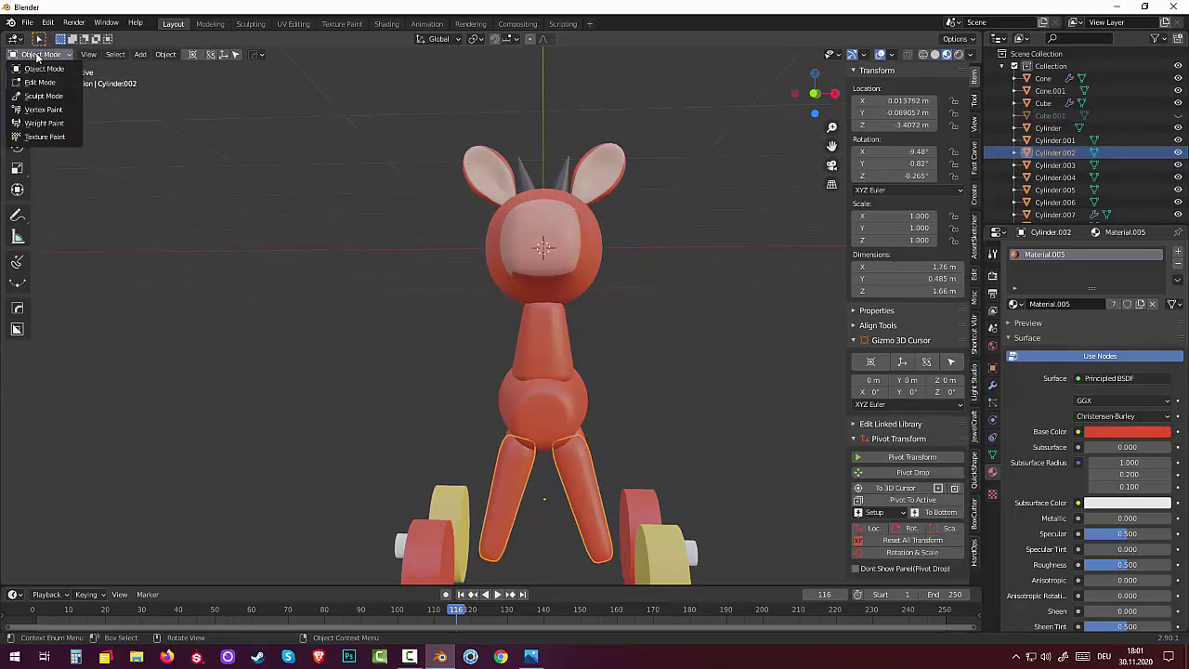
click(40, 82)
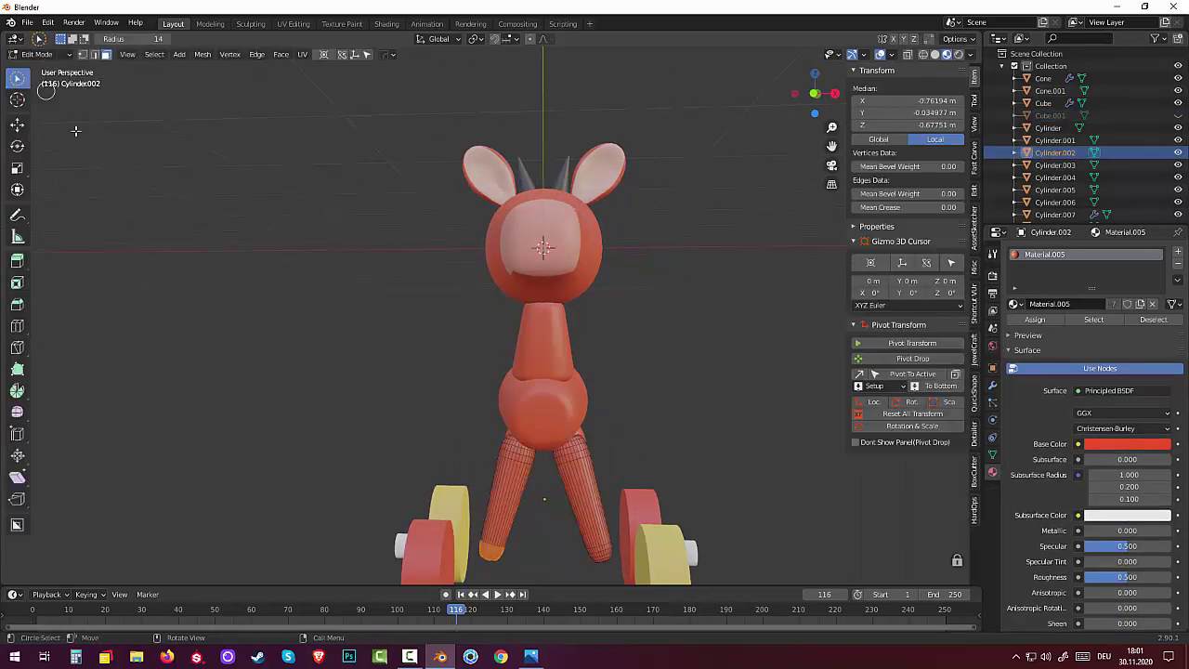
Step: Select the vertices at both foot tips, growing then shrinking the selection back to the feet
shift+click(492, 562)
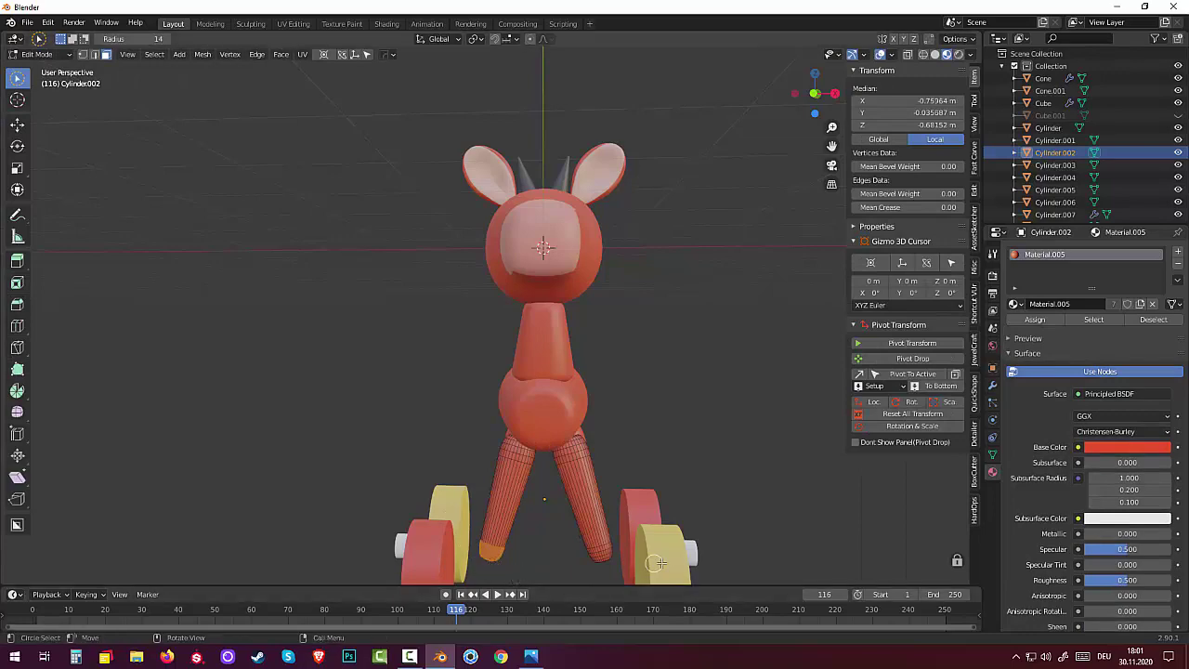
mouse_move(668, 581)
middle_down()
mouse_move(8, 545)
mouse_move(462, 558)
middle_up()
drag(462, 558, 445, 549)
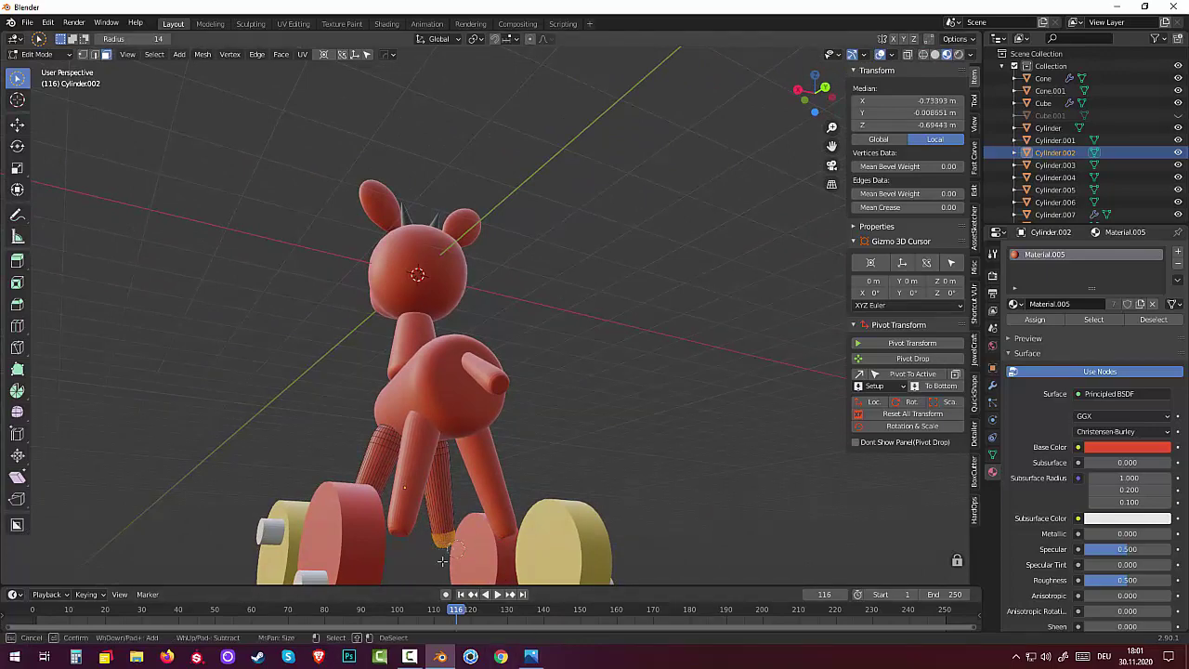
right_click(442, 560)
mouse_move(442, 560)
middle_down()
mouse_move(248, 528)
mouse_move(252, 501)
middle_up()
drag(483, 451, 484, 453)
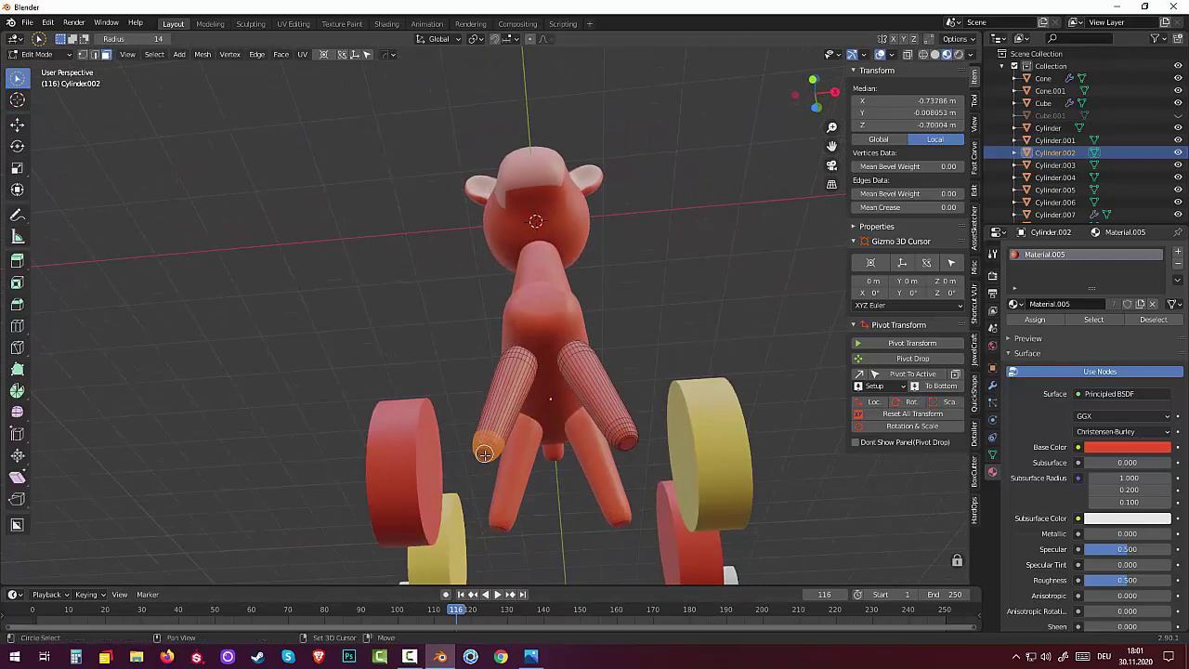
click(628, 441)
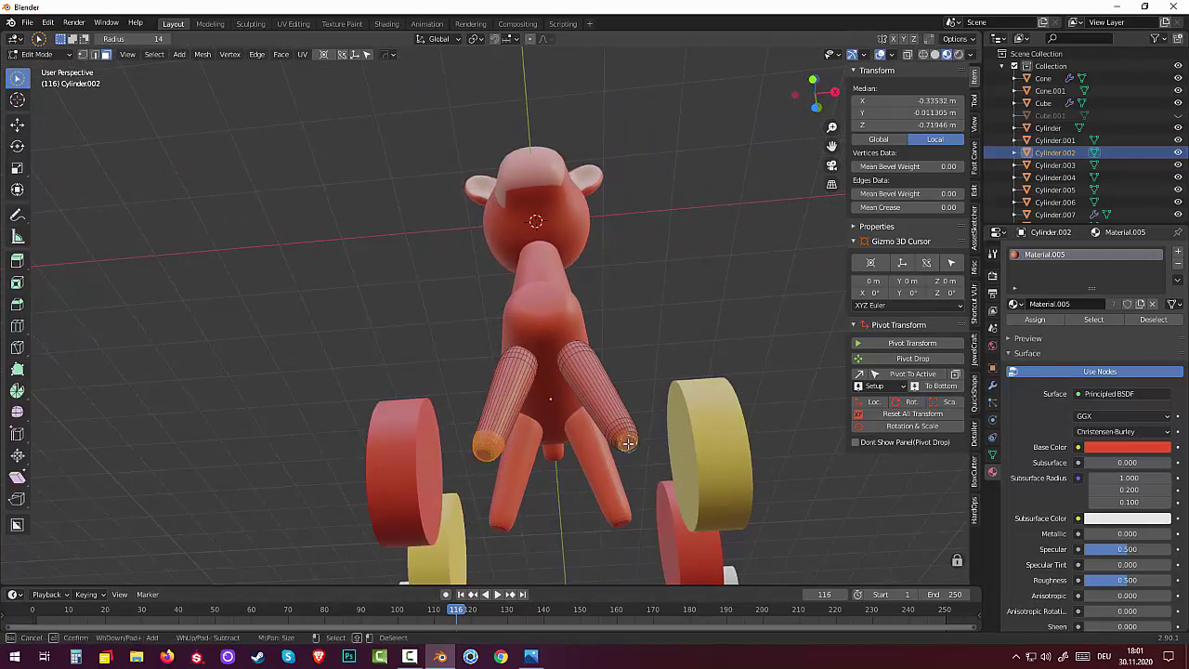
key(ctrl+KP_Add)
key(ctrl+KP_Add)
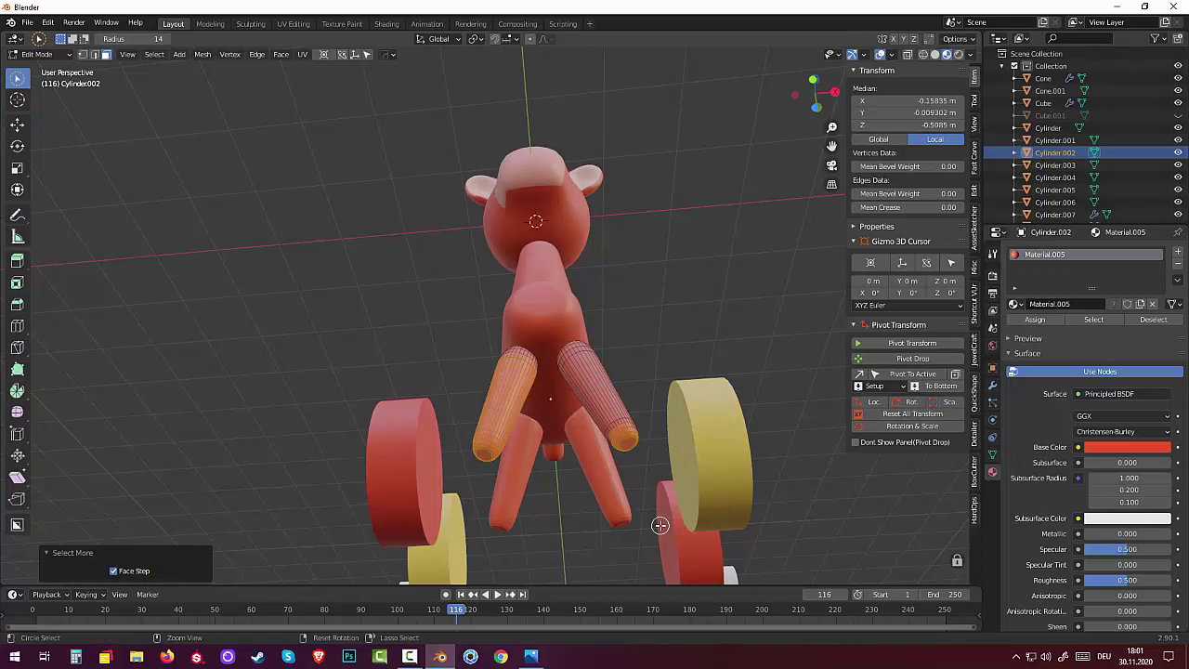
key(ctrl+KP_Add)
key(ctrl+KP_Subtract)
key(ctrl+KP_Subtract)
key(ctrl+KP_Subtract)
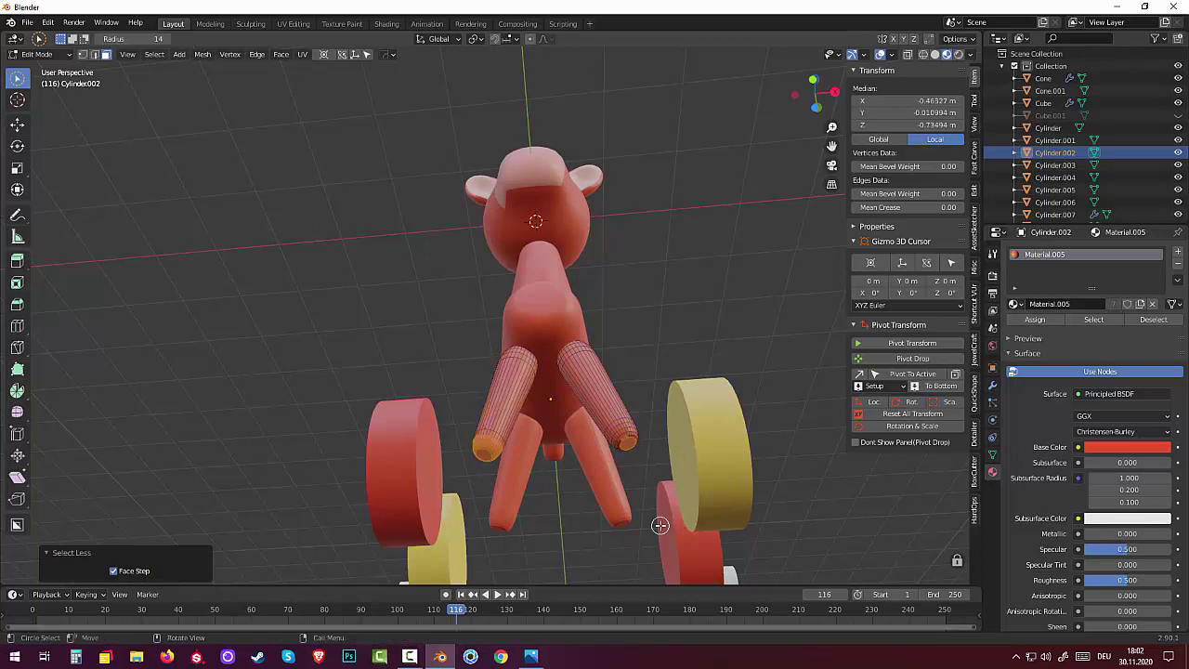
Step: Add the remaining leg-tip vertices to the selection from a level front view
middle_drag(539, 401, 544, 457)
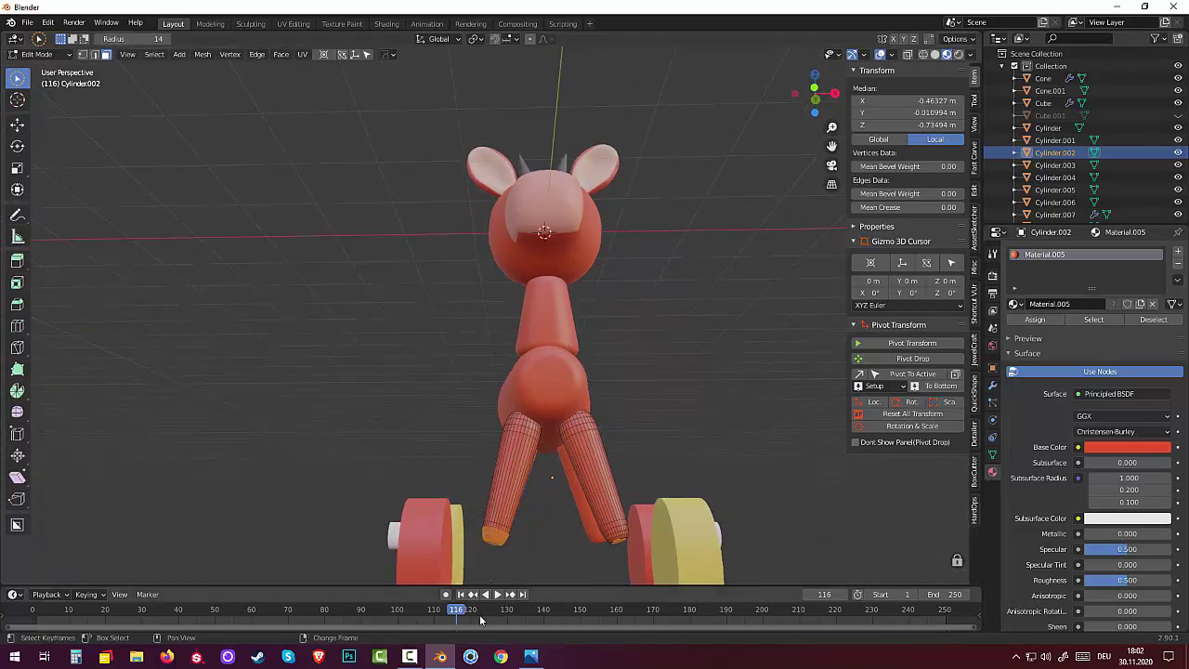
drag(496, 537, 485, 534)
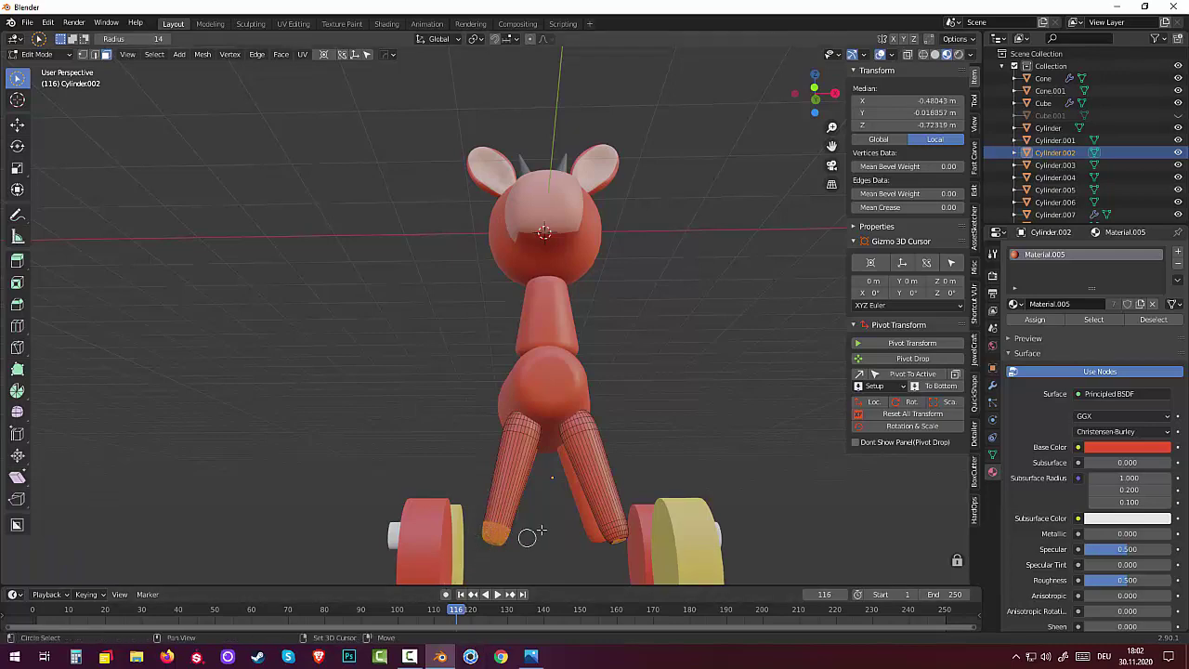
mouse_move(529, 539)
middle_down()
mouse_move(767, 56)
mouse_move(803, 468)
middle_up()
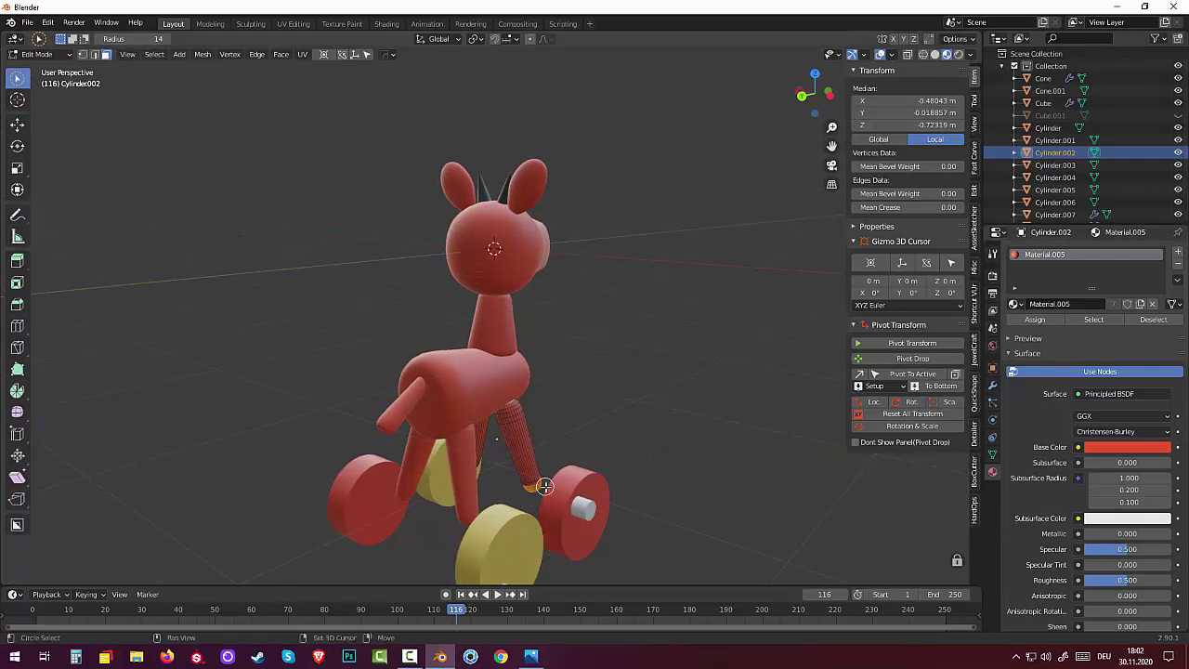
mouse_move(545, 486)
mouse_down()
mouse_move(508, 457)
mouse_move(548, 448)
mouse_up()
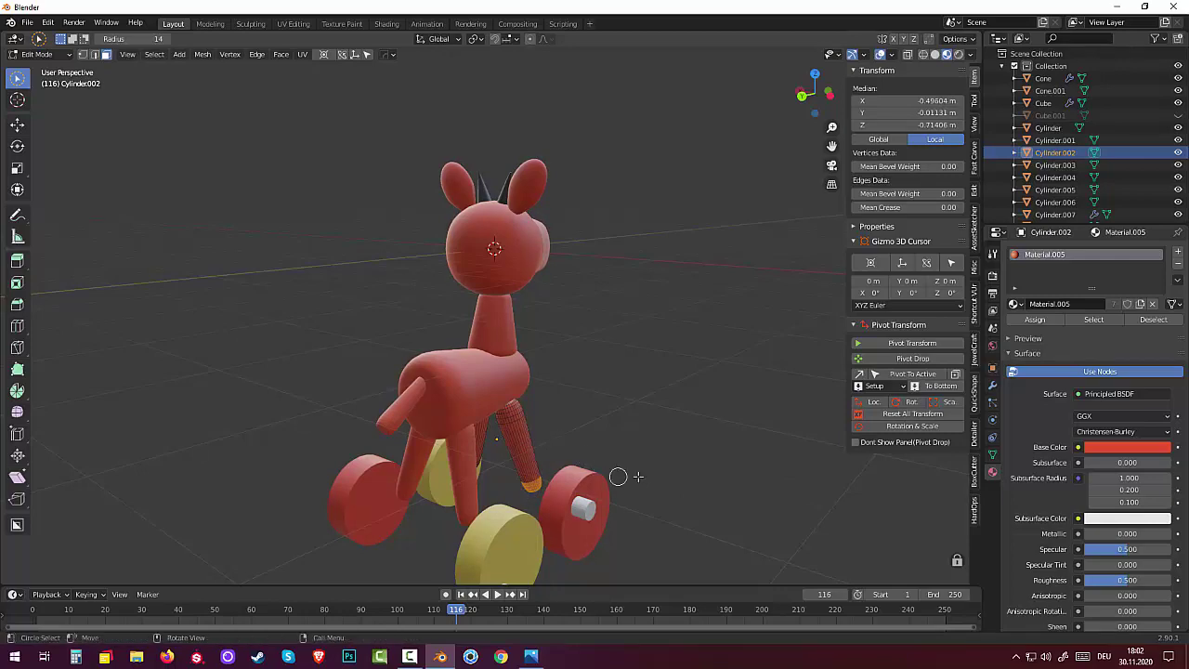
middle_drag(619, 478, 417, 452)
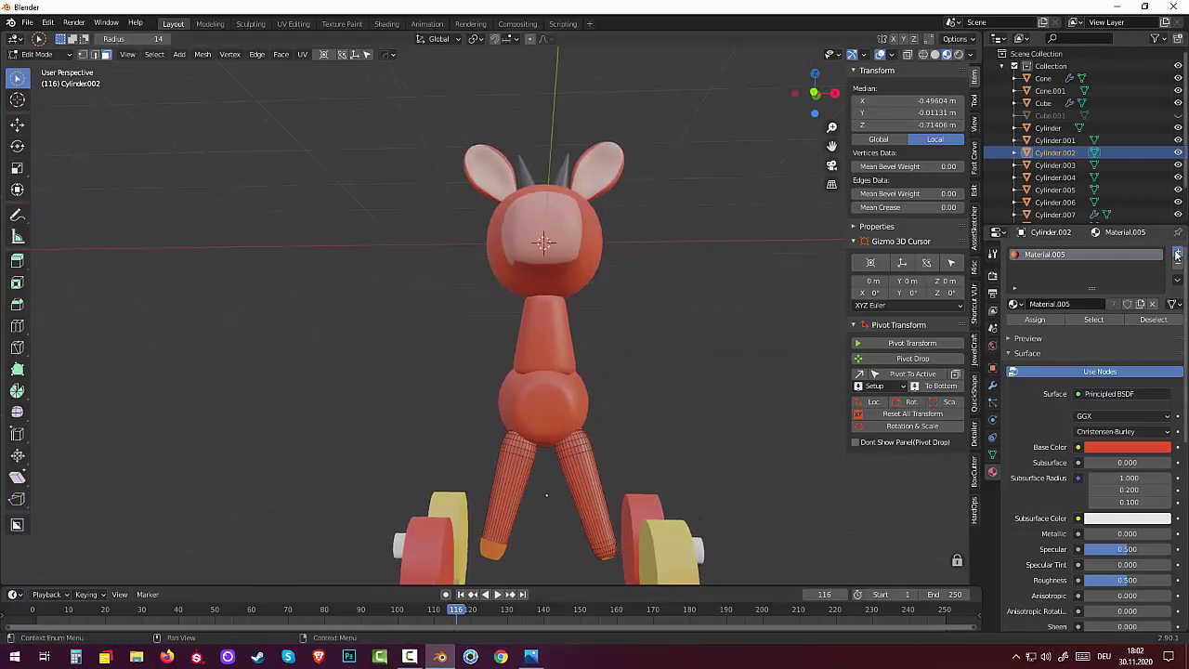
Step: Assign a new dark red Material.008 (H 0.025, S 0.932, V 0.367) to the selected hoof tip
click(1178, 255)
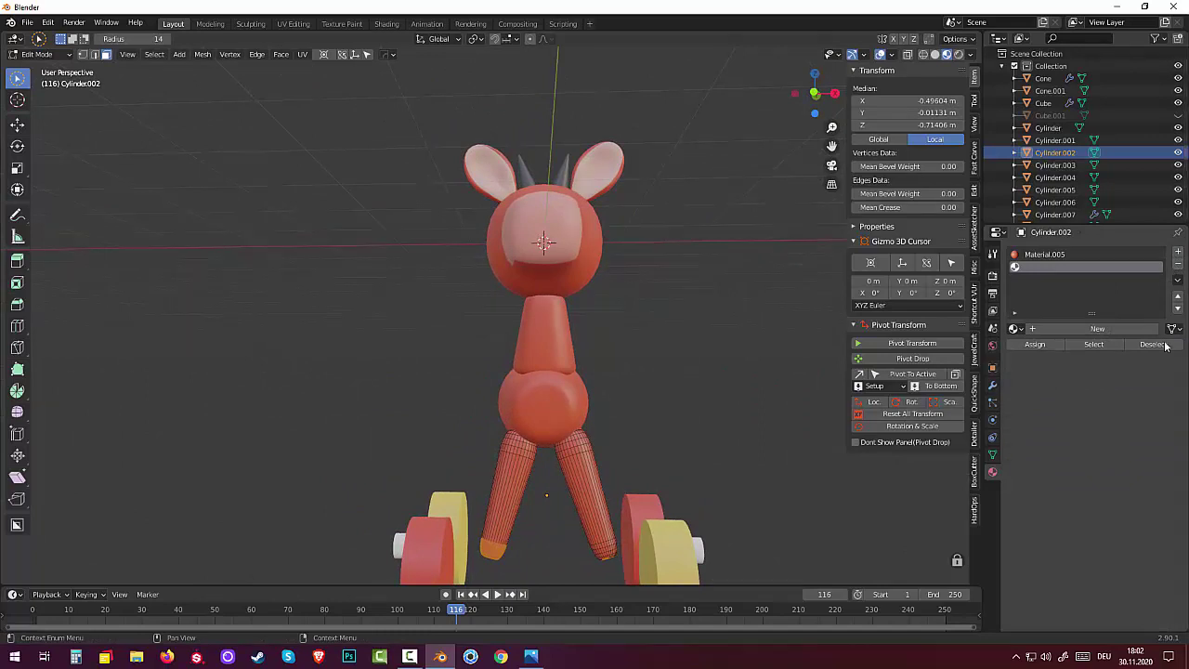
click(1094, 329)
click(1118, 475)
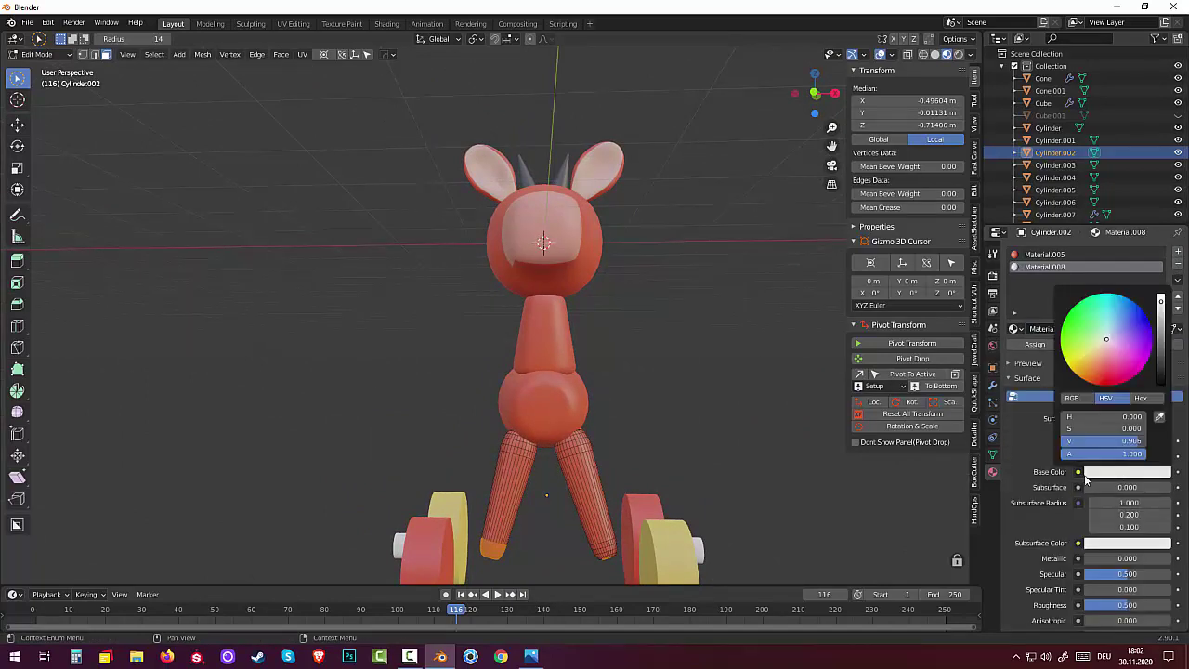
click(1112, 380)
drag(1112, 380, 1110, 377)
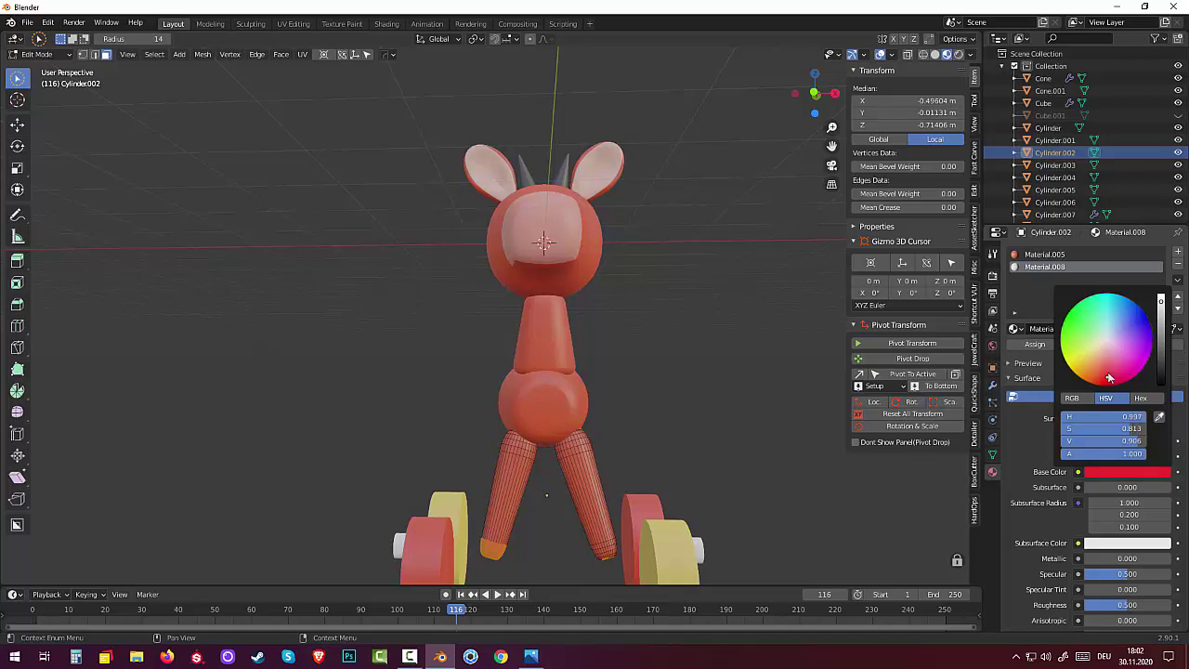
mouse_move(1160, 316)
mouse_down()
mouse_move(1160, 353)
mouse_move(1099, 382)
mouse_up()
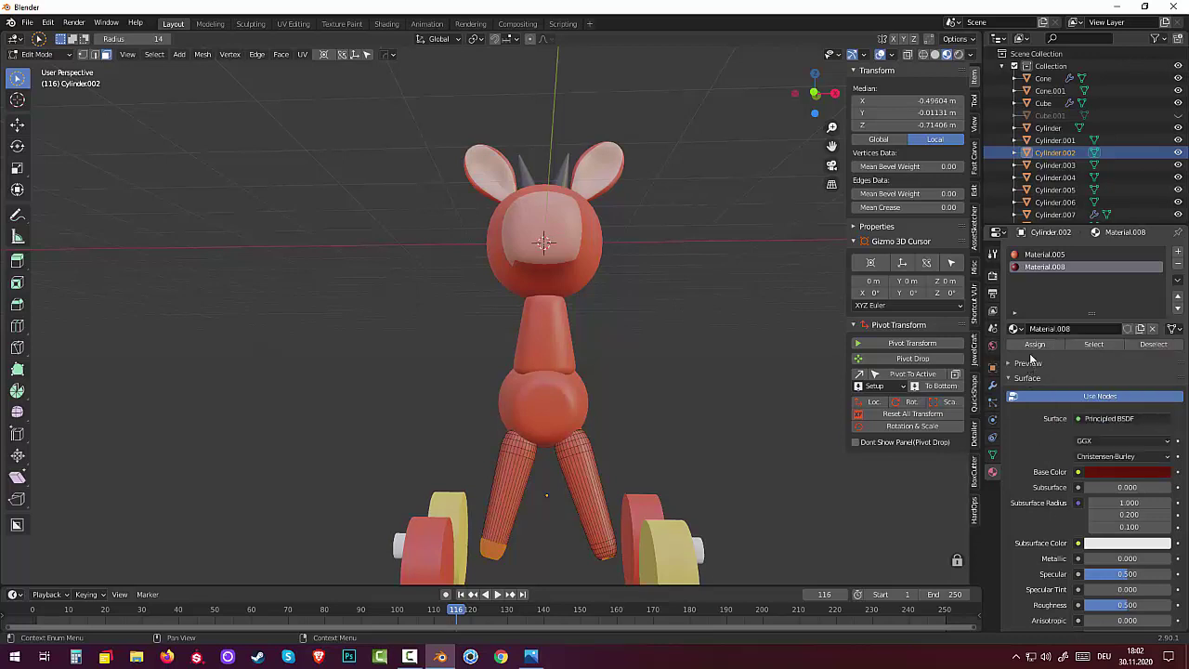
click(1034, 345)
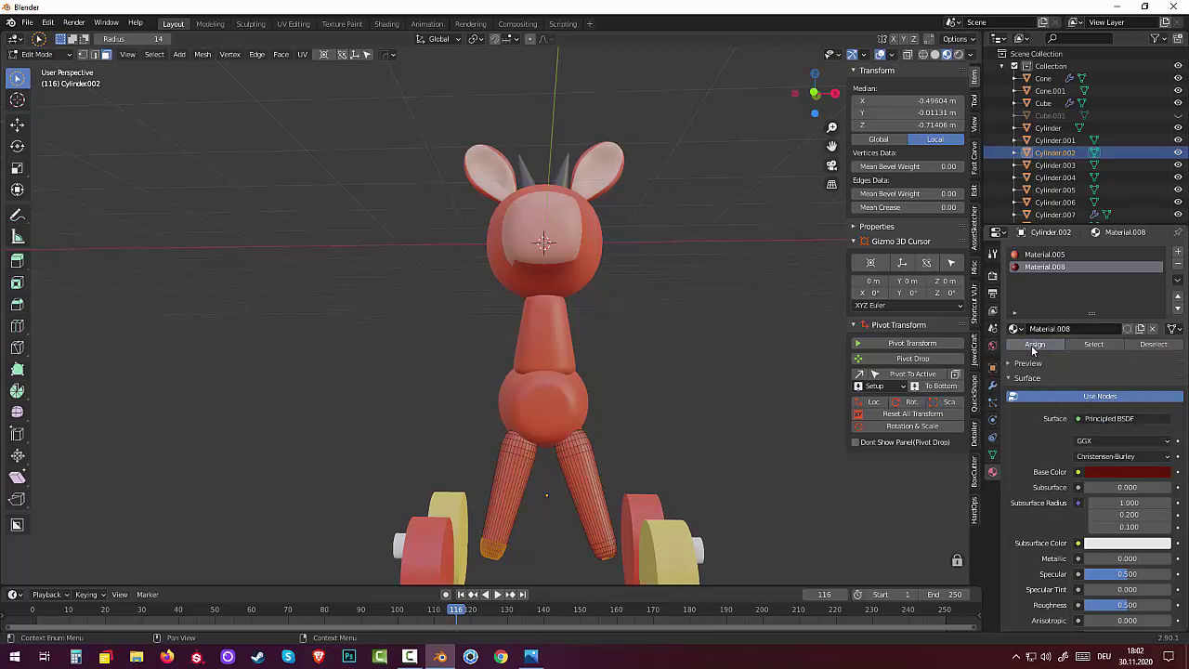
key(alt+a)
Step: Circle-select the vertices at the other front foot tip, checking from above and front
key(c)
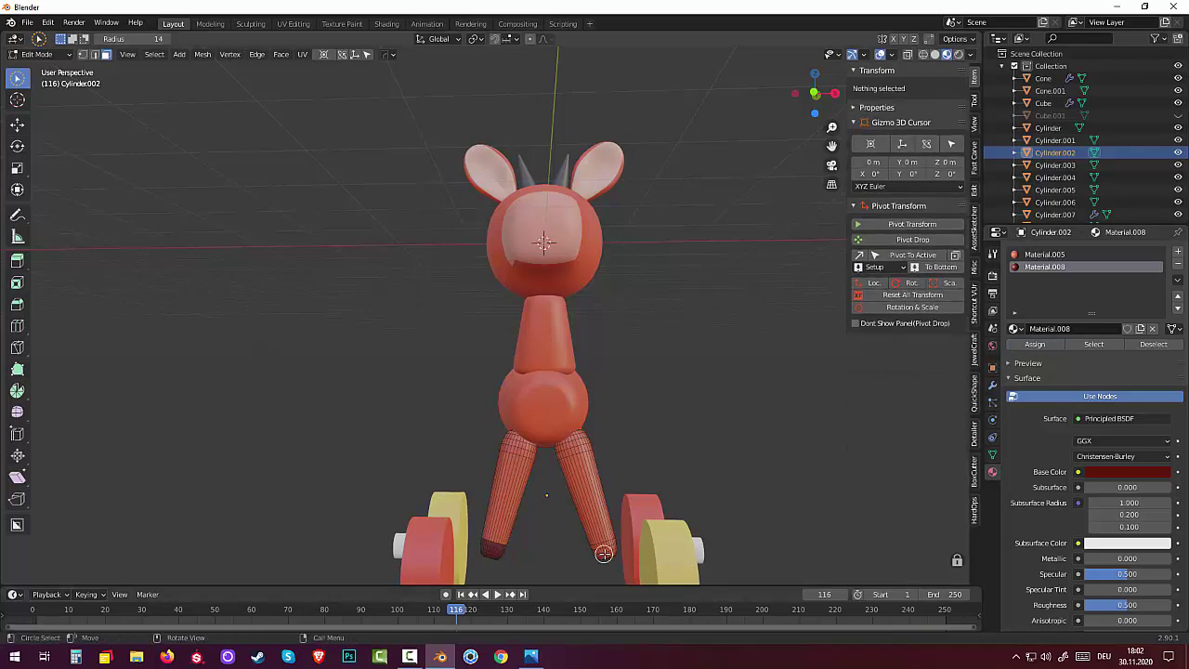
click(604, 554)
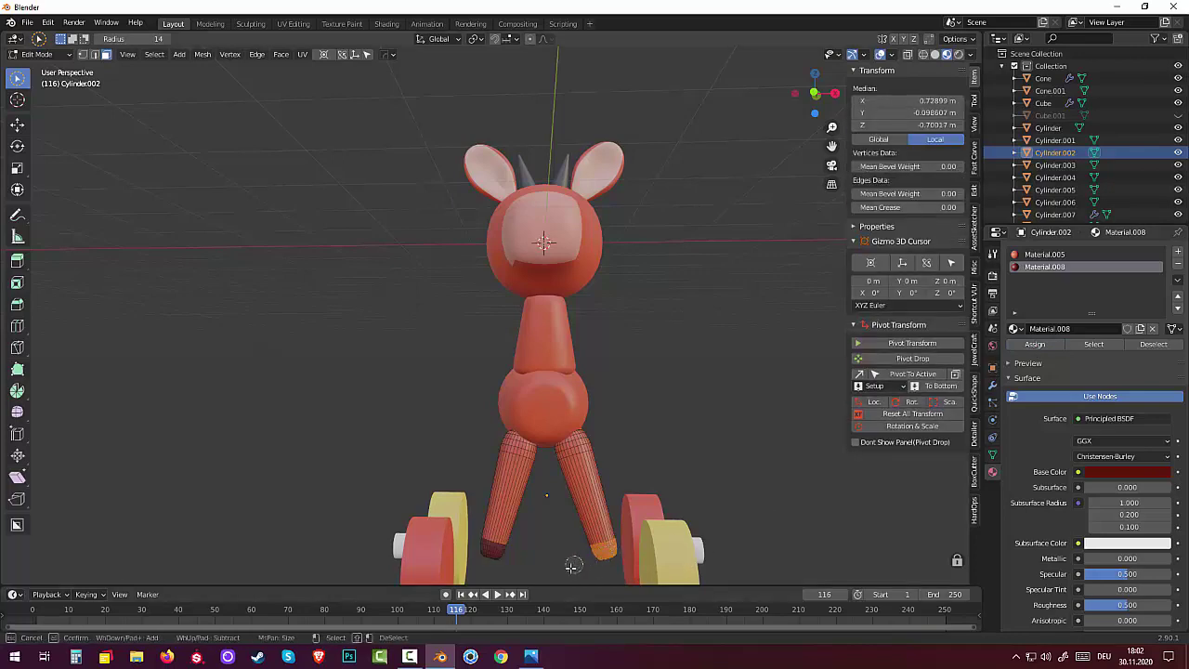
key(Escape)
middle_drag(572, 566, 826, 437)
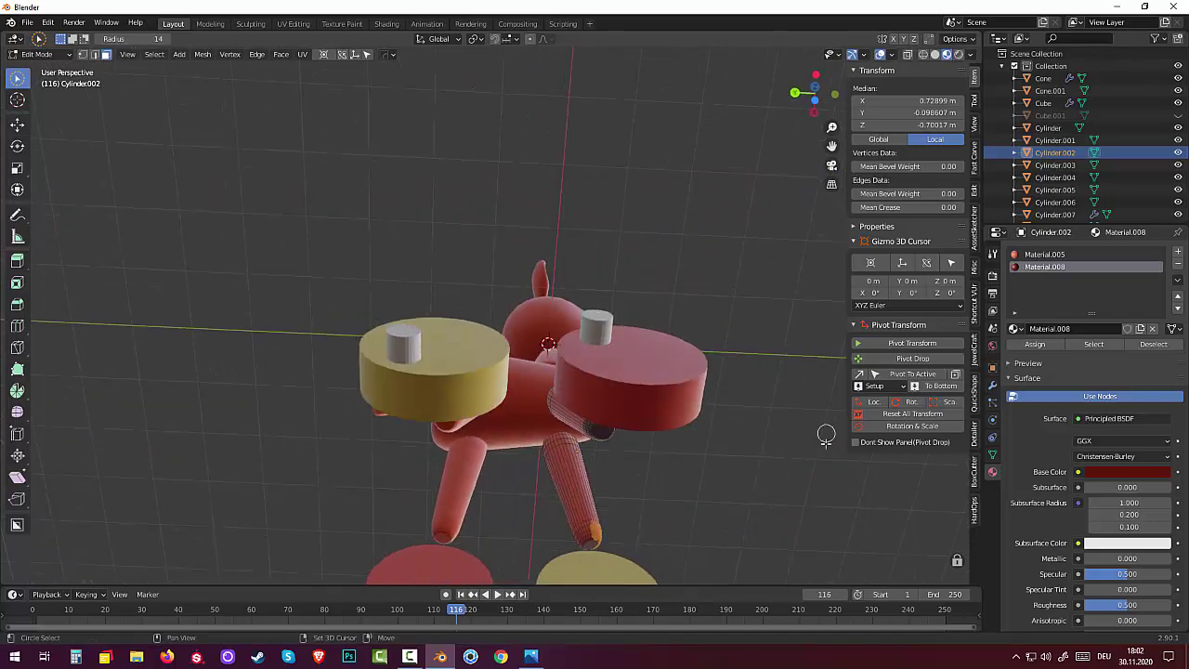
key(c)
drag(589, 536, 582, 540)
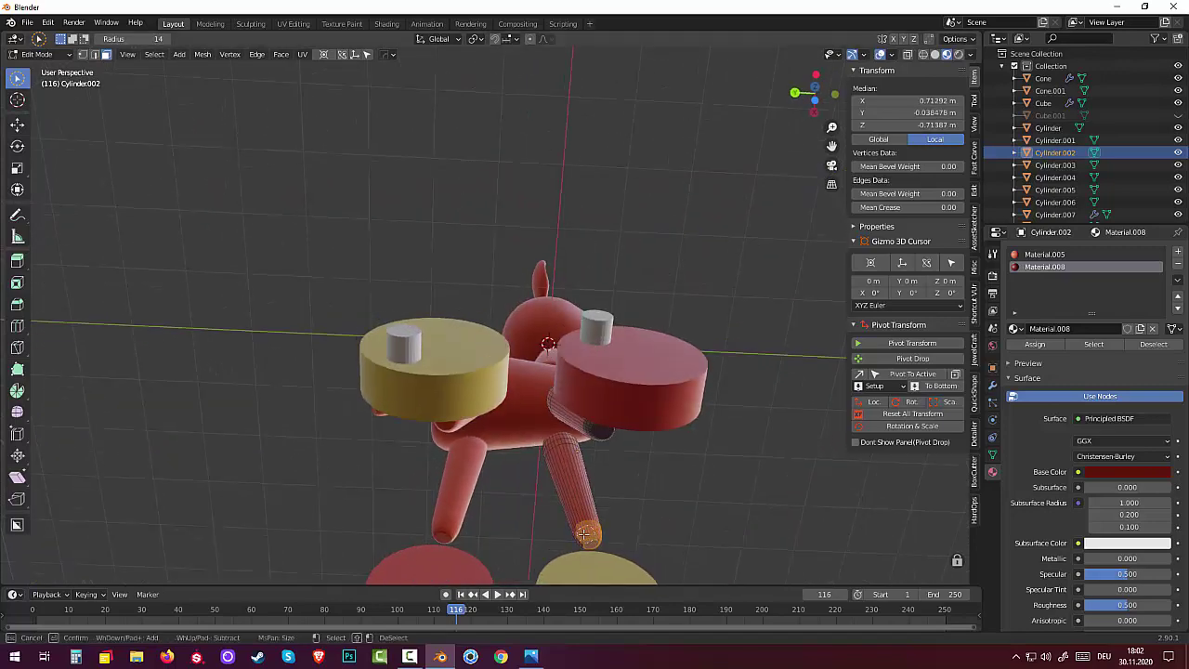
key(Escape)
mouse_move(645, 545)
middle_down()
mouse_move(545, 557)
mouse_move(480, 93)
mouse_move(478, 106)
mouse_move(368, 157)
middle_up()
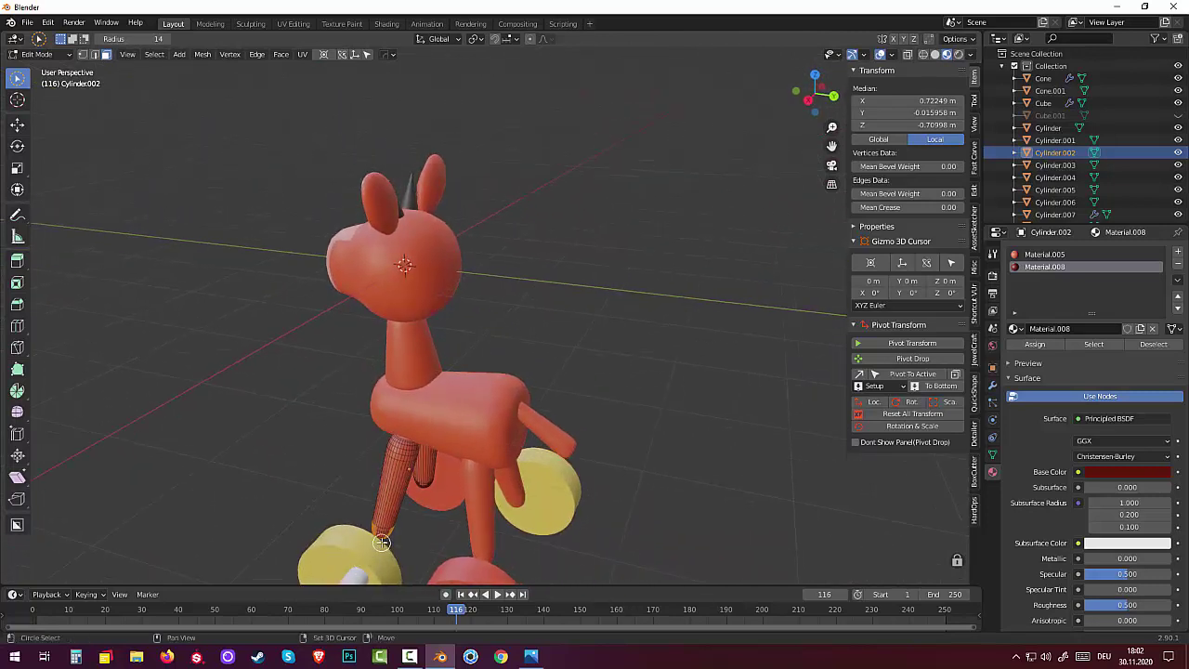
key(c)
drag(381, 542, 379, 540)
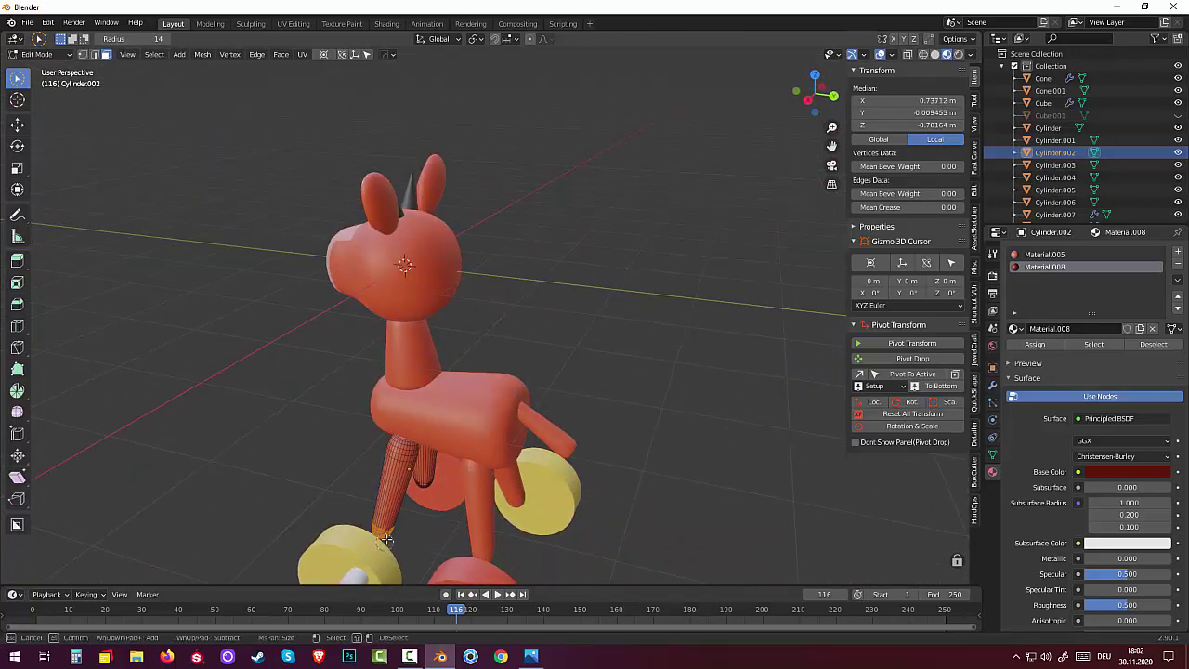
key(Escape)
Step: Clear the foot vertex selection and reframe the view of the toy
scroll(672, 451, down, 3)
middle_drag(671, 452, 813, 419)
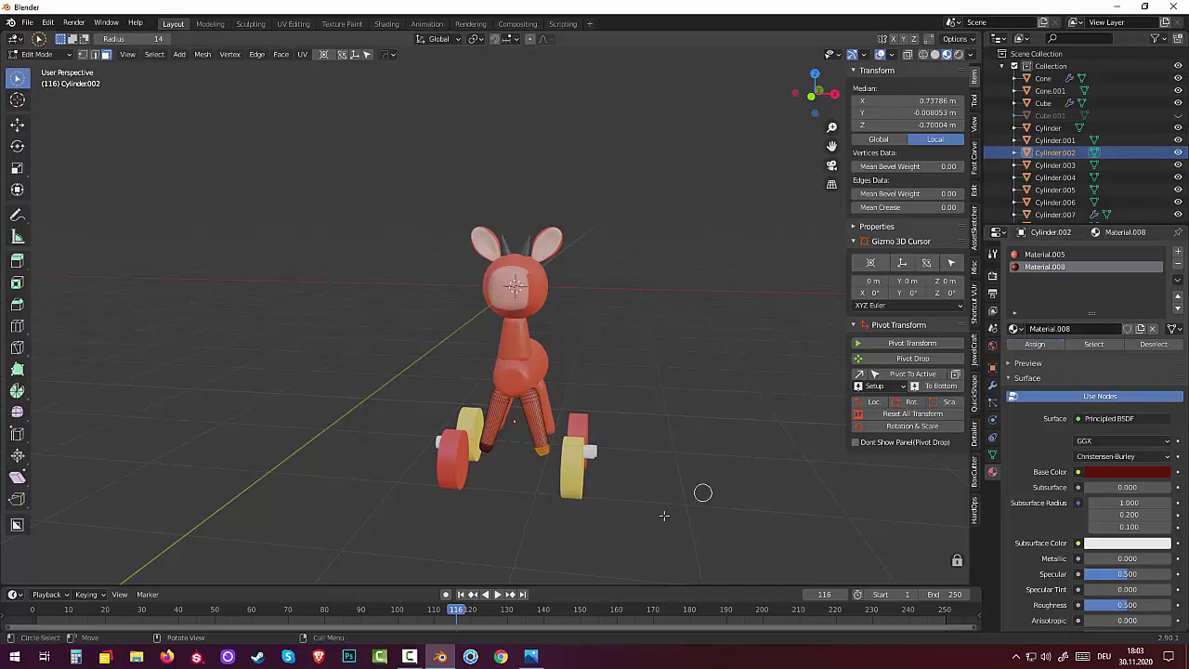
click(703, 491)
mouse_move(659, 517)
middle_down()
mouse_move(709, 502)
mouse_move(571, 490)
mouse_move(525, 441)
mouse_move(528, 505)
mouse_move(554, 517)
middle_up()
scroll(558, 483, up, 3)
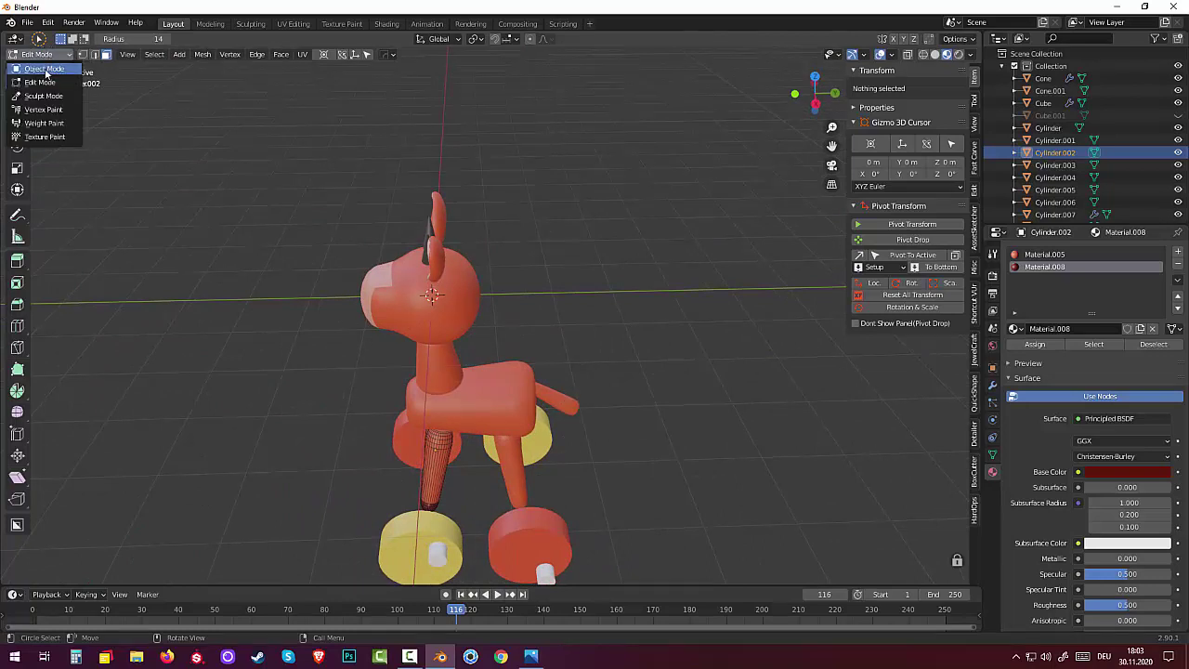
Step: In Object Mode, give the tail Cylinder.004 the dark red Material.008, then select the back legs
click(45, 68)
click(568, 409)
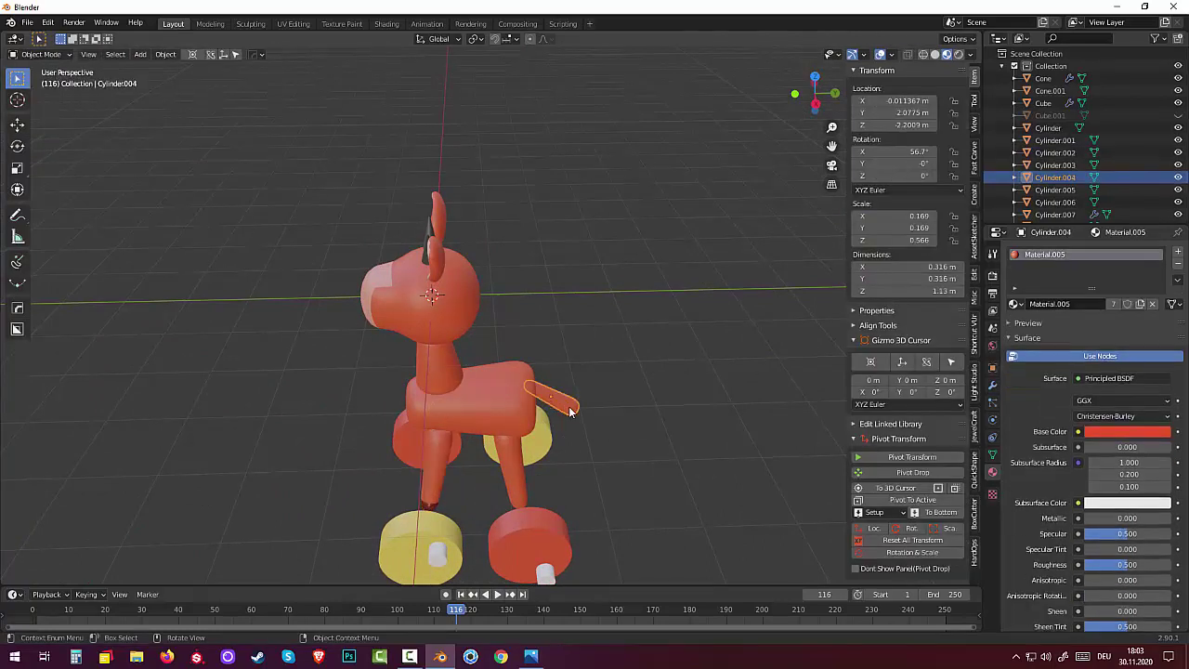
click(1015, 303)
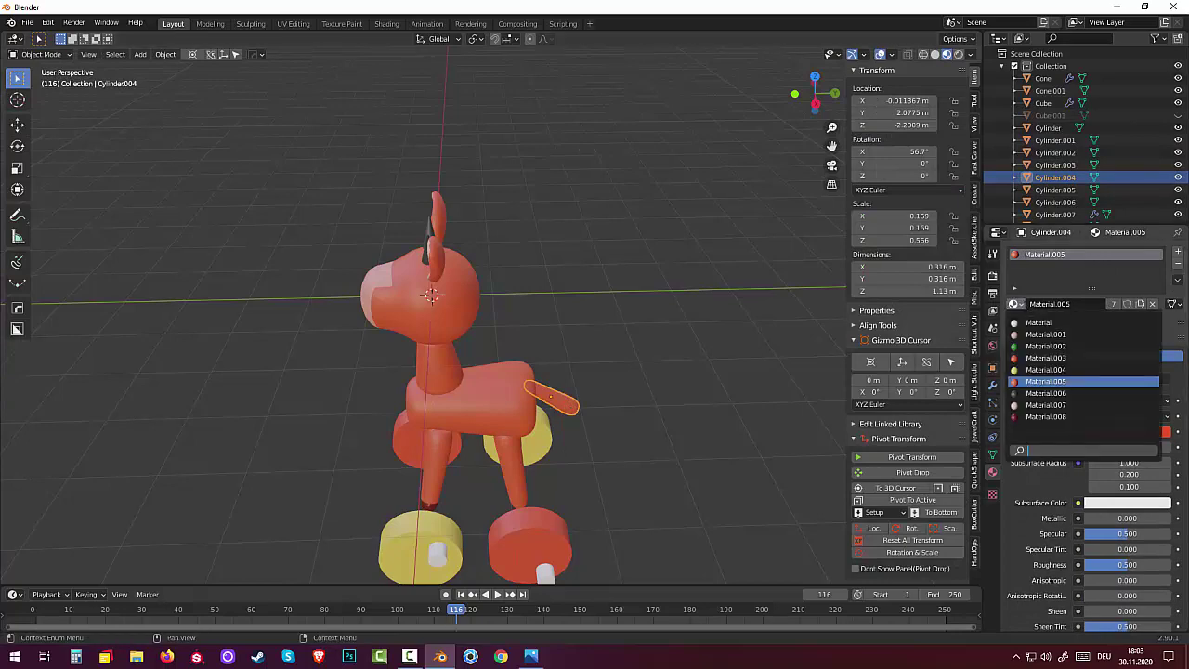
click(1059, 416)
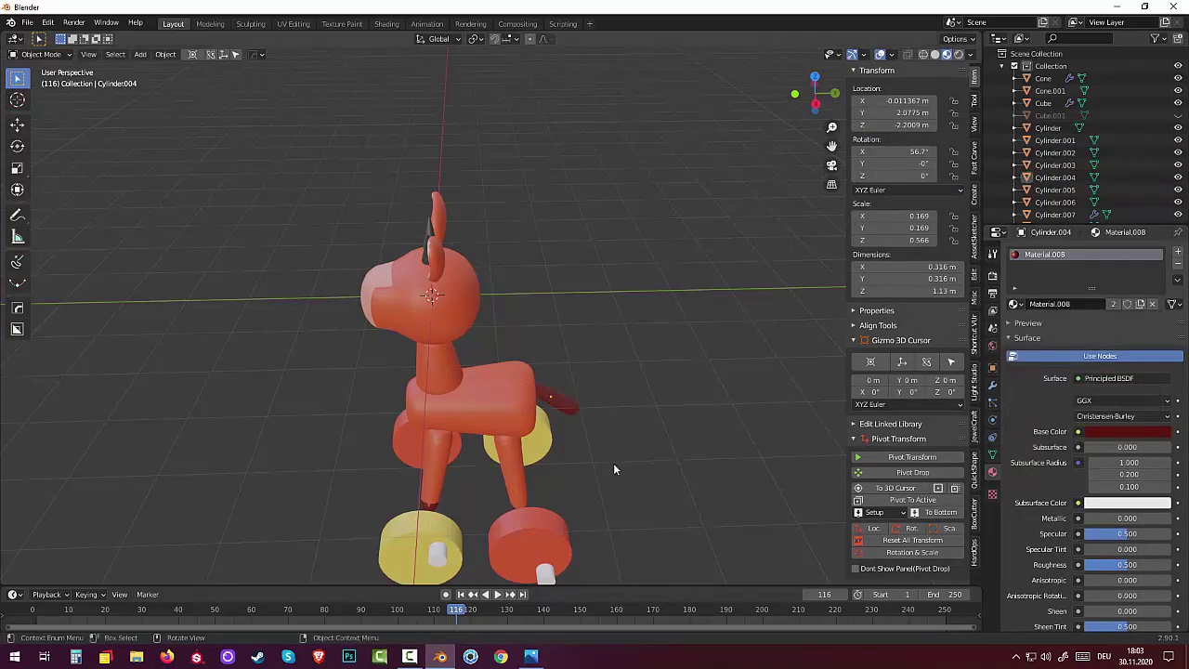
middle_drag(615, 463, 489, 474)
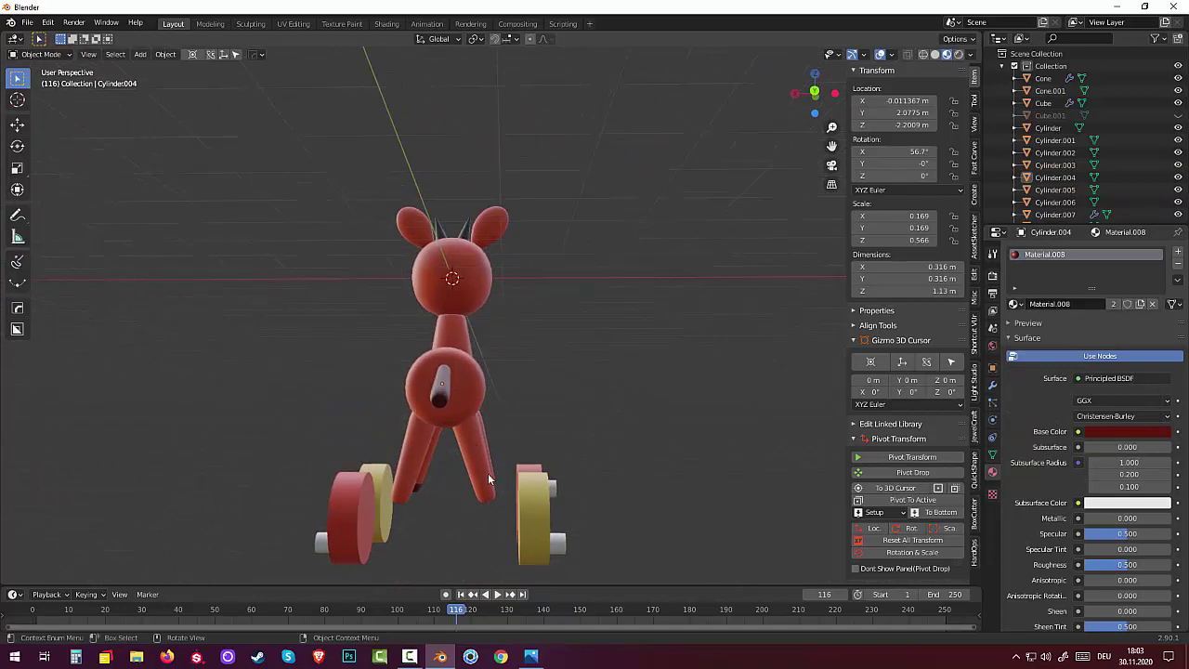
click(488, 474)
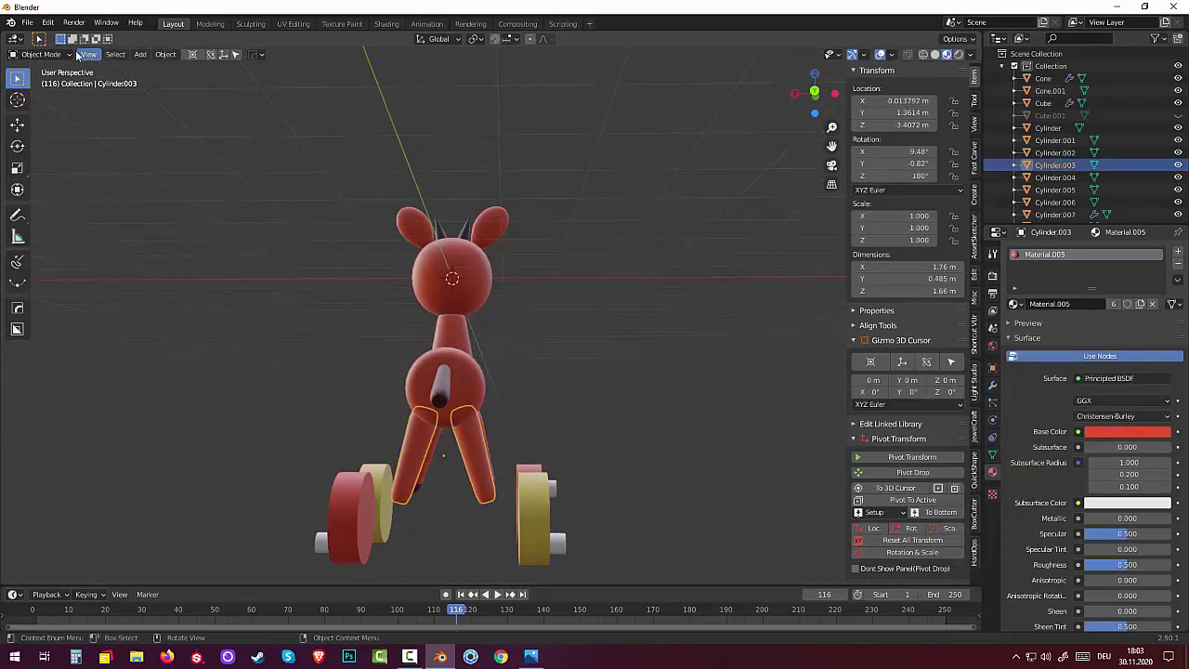
Step: Enter Edit Mode on the back legs and circle-select vertices at both back foot tips
click(39, 54)
click(46, 82)
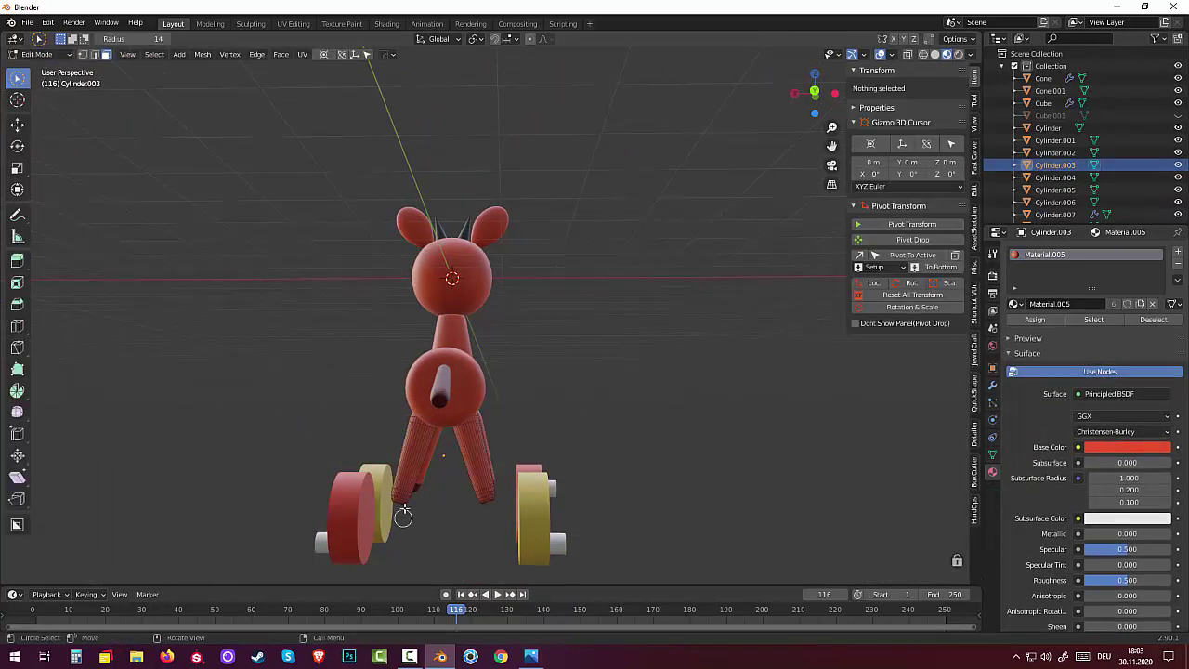
drag(398, 501, 400, 499)
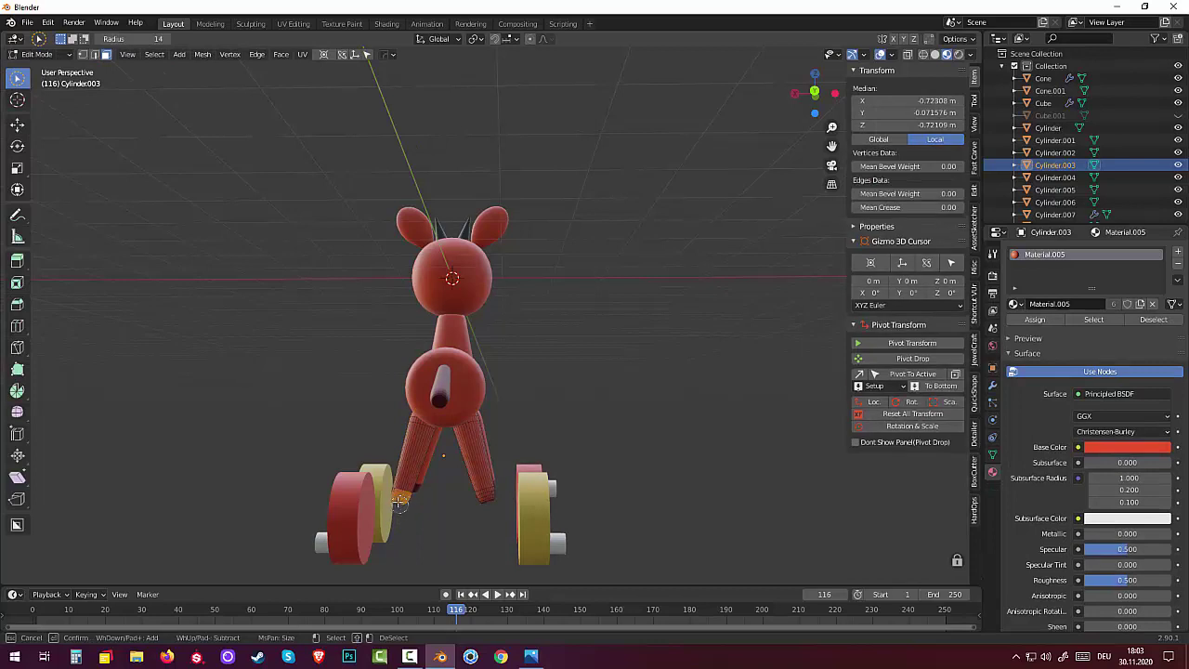
drag(465, 508, 495, 496)
mouse_move(439, 552)
middle_down()
mouse_move(565, 533)
mouse_move(697, 533)
mouse_move(743, 521)
mouse_move(728, 485)
middle_up()
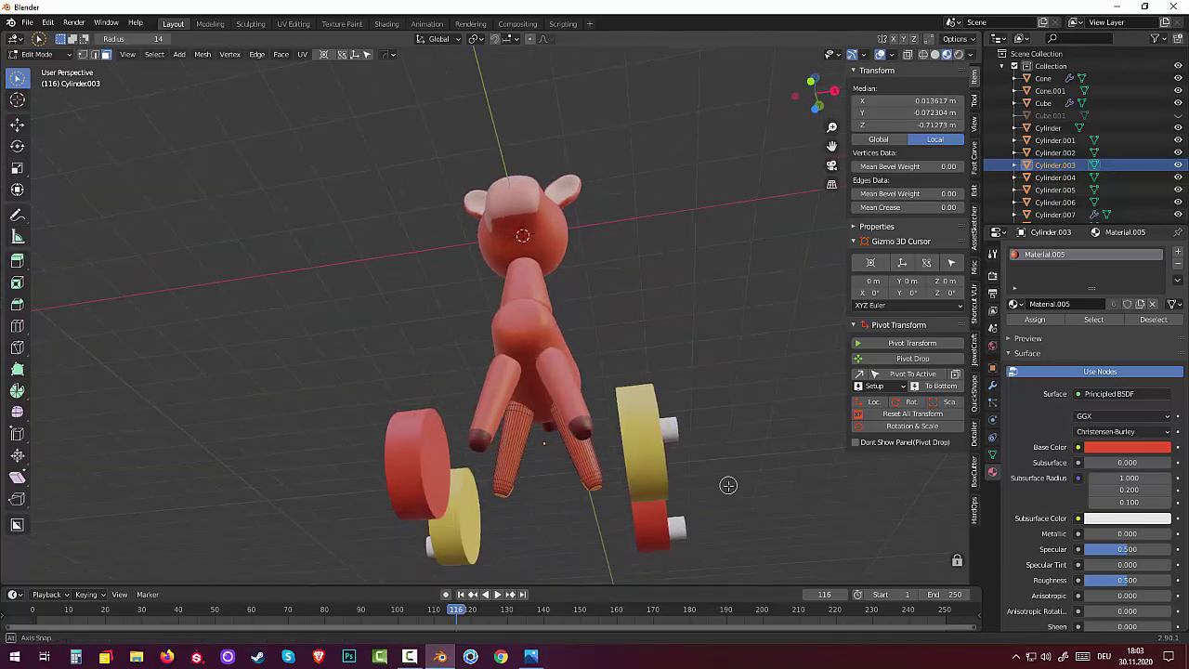
drag(506, 504, 498, 491)
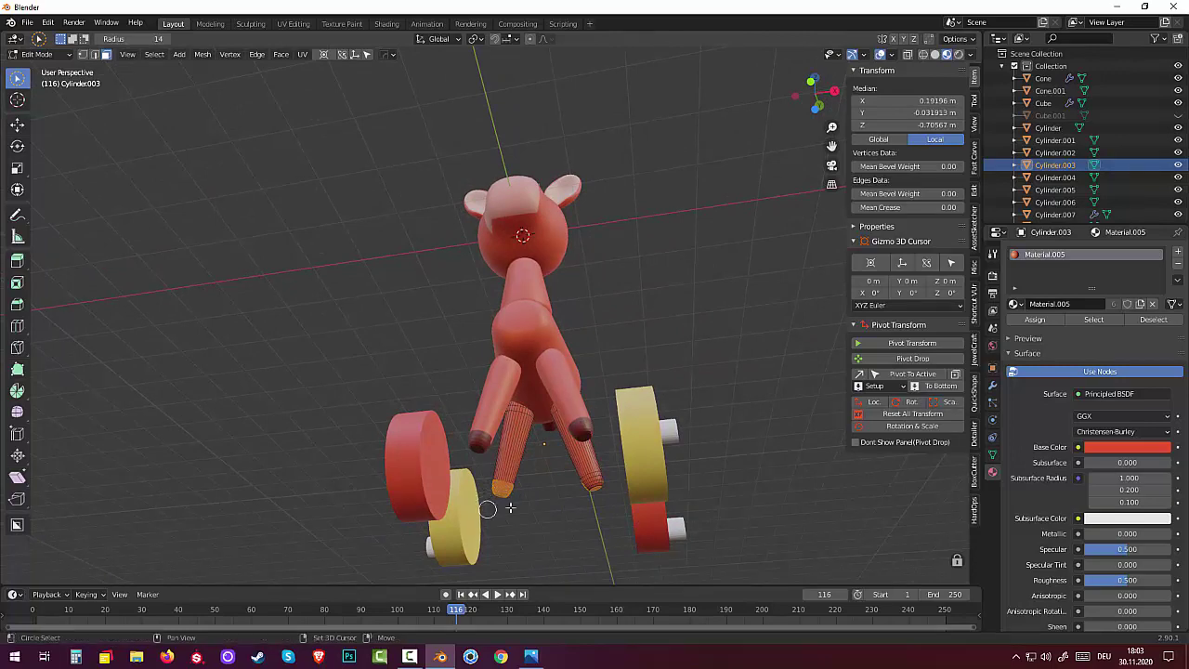
Step: Add the remaining lower-leg and leg-tip vertices to the hoof selection from rear and front angles
middle_drag(489, 491, 491, 502)
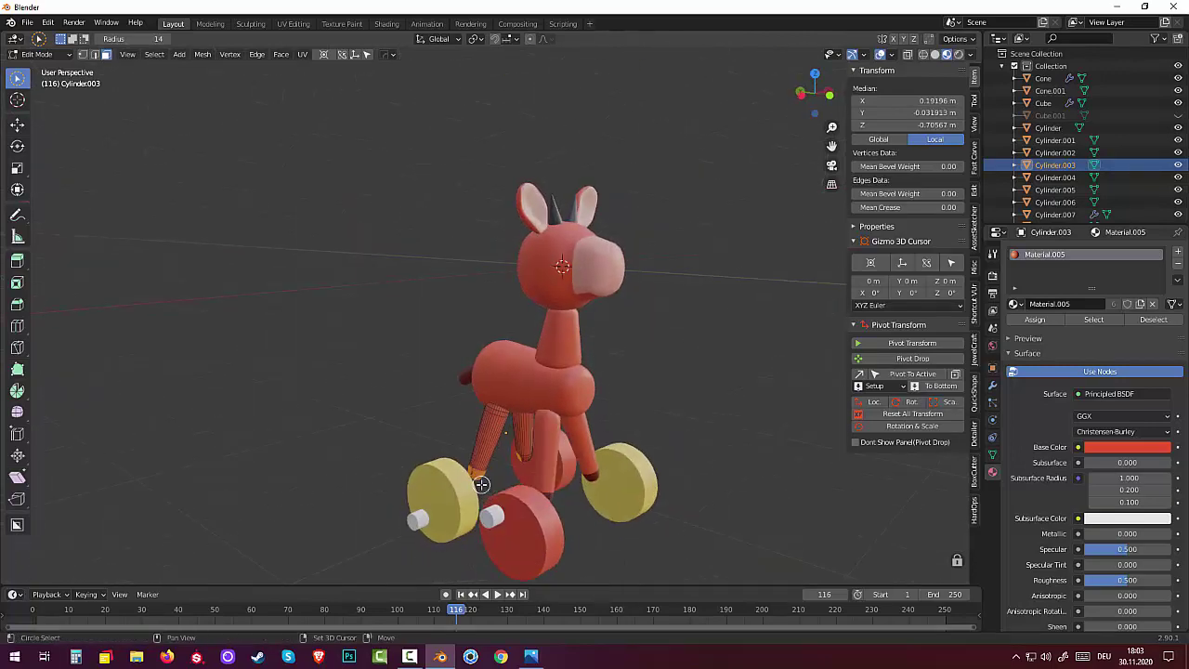
drag(481, 484, 475, 482)
middle_drag(498, 464, 523, 504)
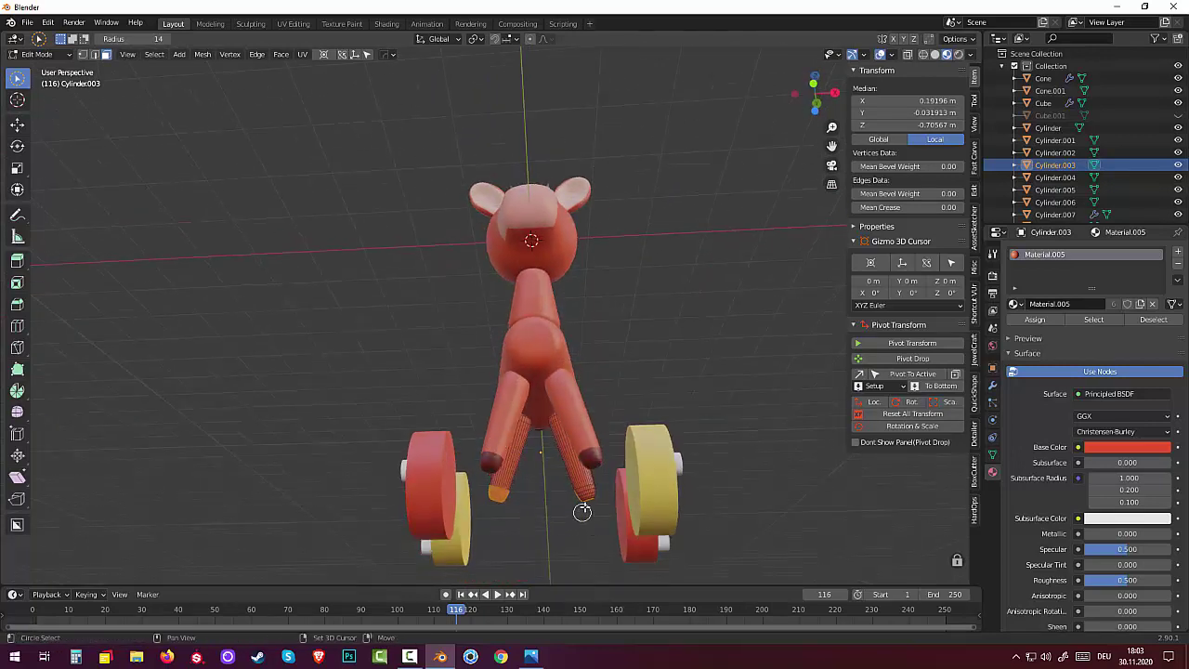
mouse_move(582, 512)
mouse_down()
mouse_move(580, 498)
mouse_move(609, 496)
mouse_up()
mouse_move(696, 523)
middle_down()
mouse_move(466, 96)
mouse_move(453, 219)
middle_up()
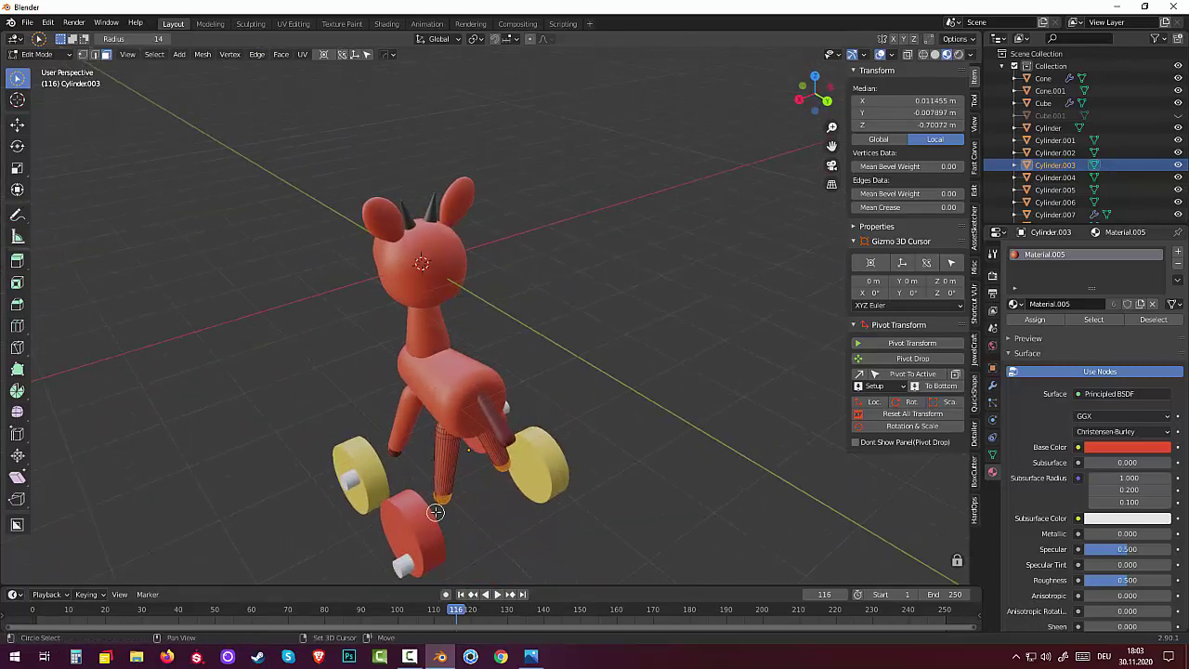
drag(436, 512, 452, 517)
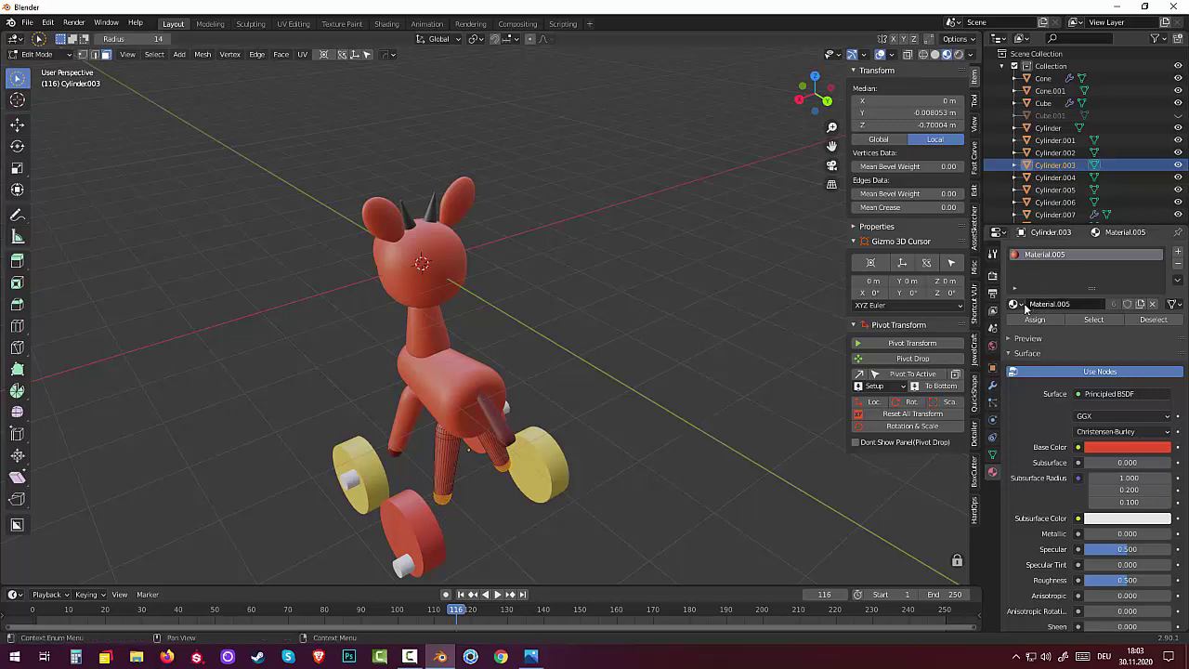
mouse_move(1177, 252)
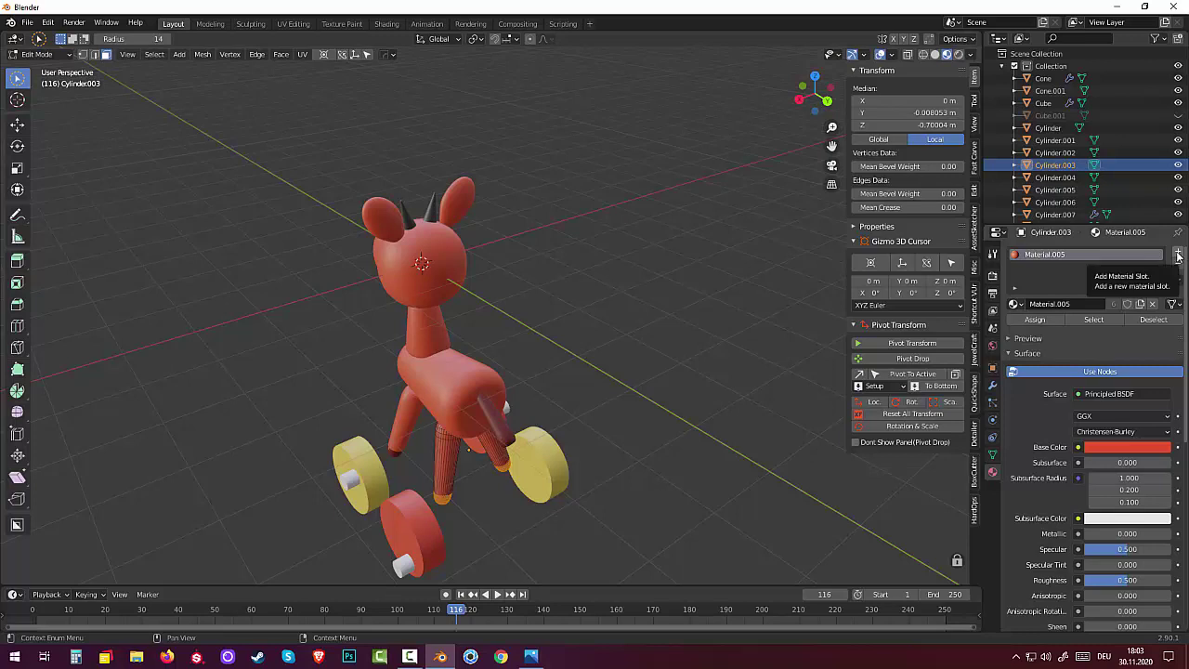
Step: Add a new dark red Material.009 slot to the back legs and assign it to the hoof tips
click(1179, 256)
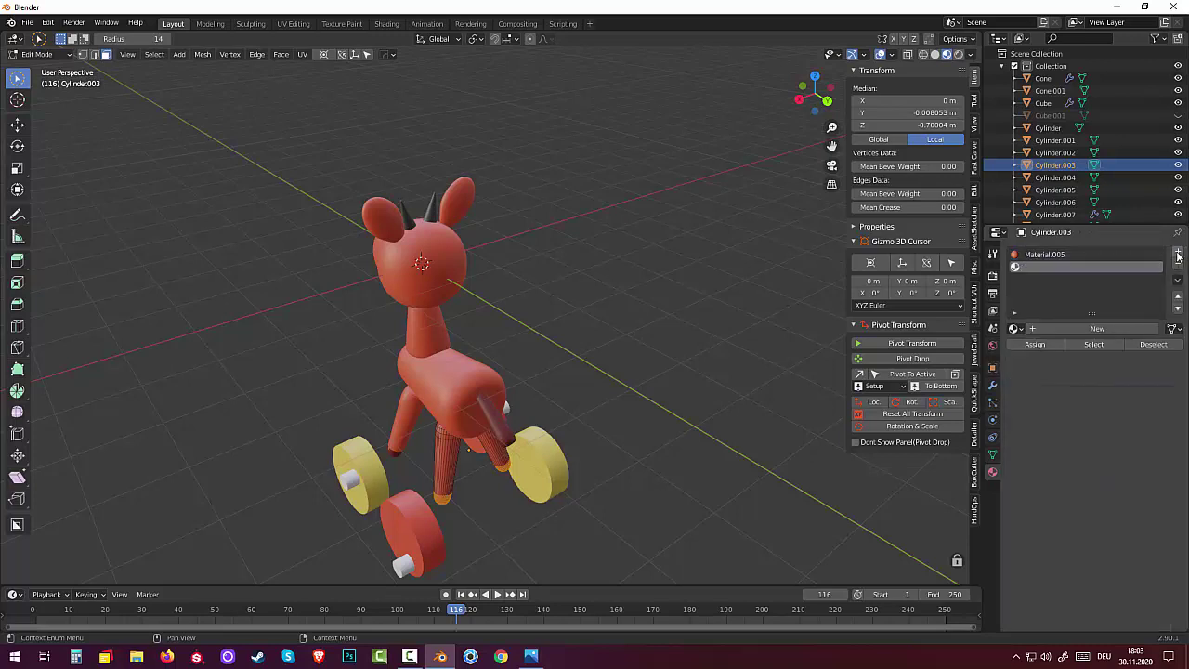
click(1097, 329)
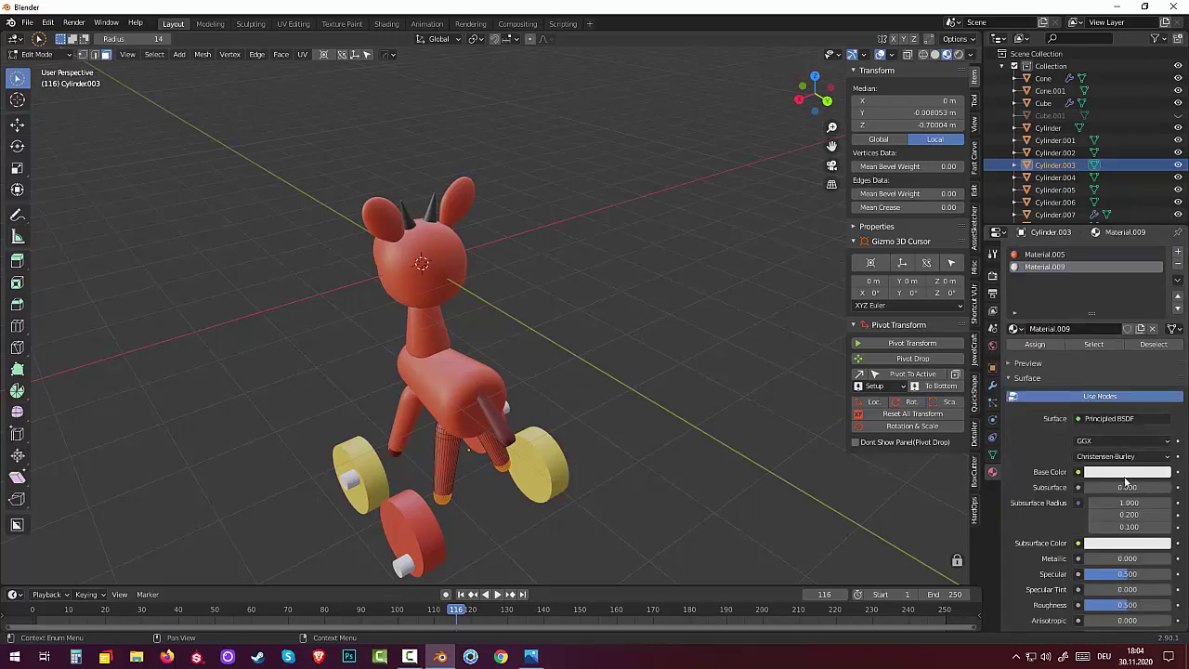
click(1122, 474)
click(1101, 375)
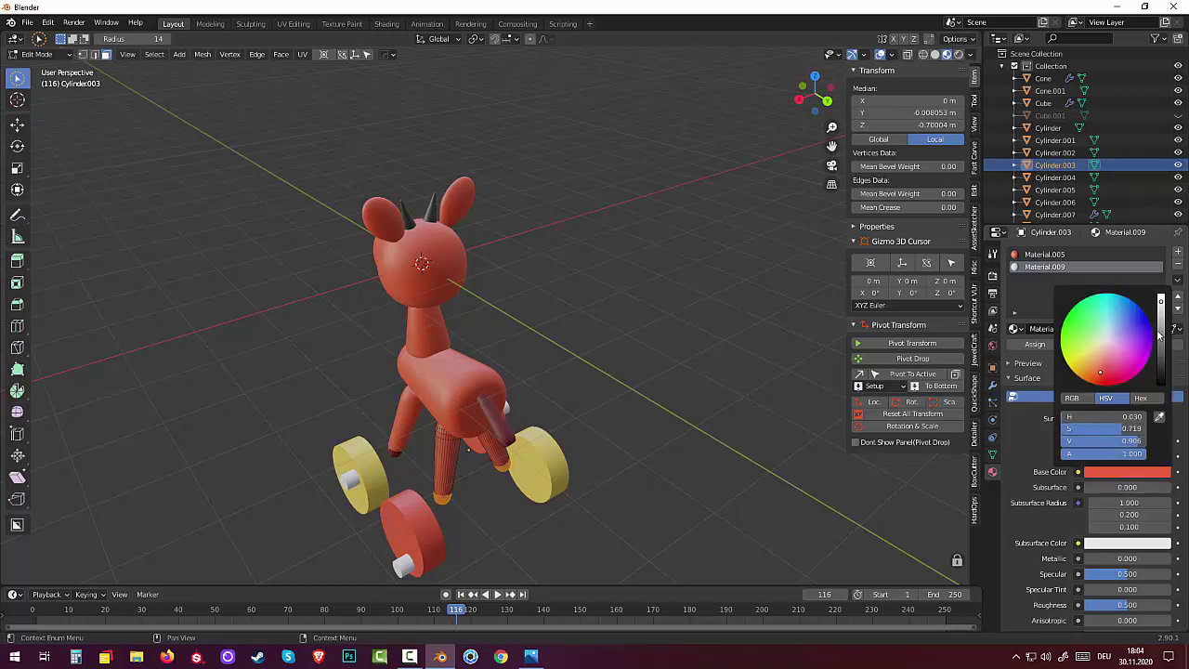
drag(1163, 318, 1161, 360)
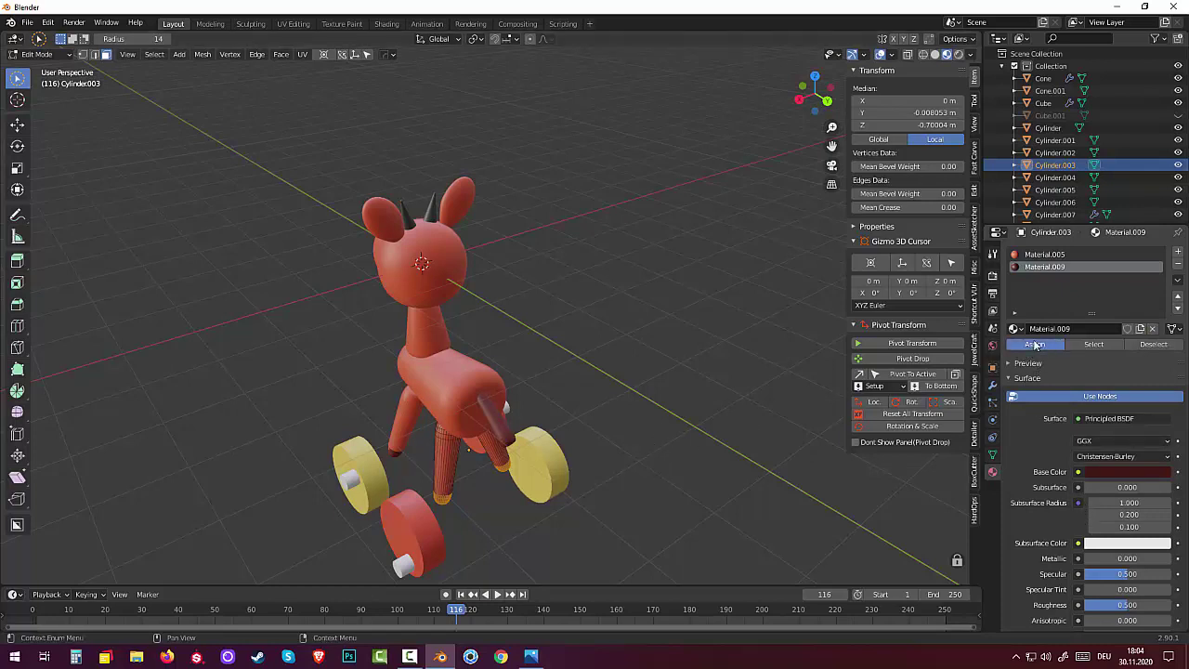
click(604, 437)
mouse_move(626, 438)
middle_down()
mouse_move(682, 393)
mouse_move(756, 375)
mouse_move(826, 407)
mouse_move(849, 435)
mouse_move(744, 427)
middle_up()
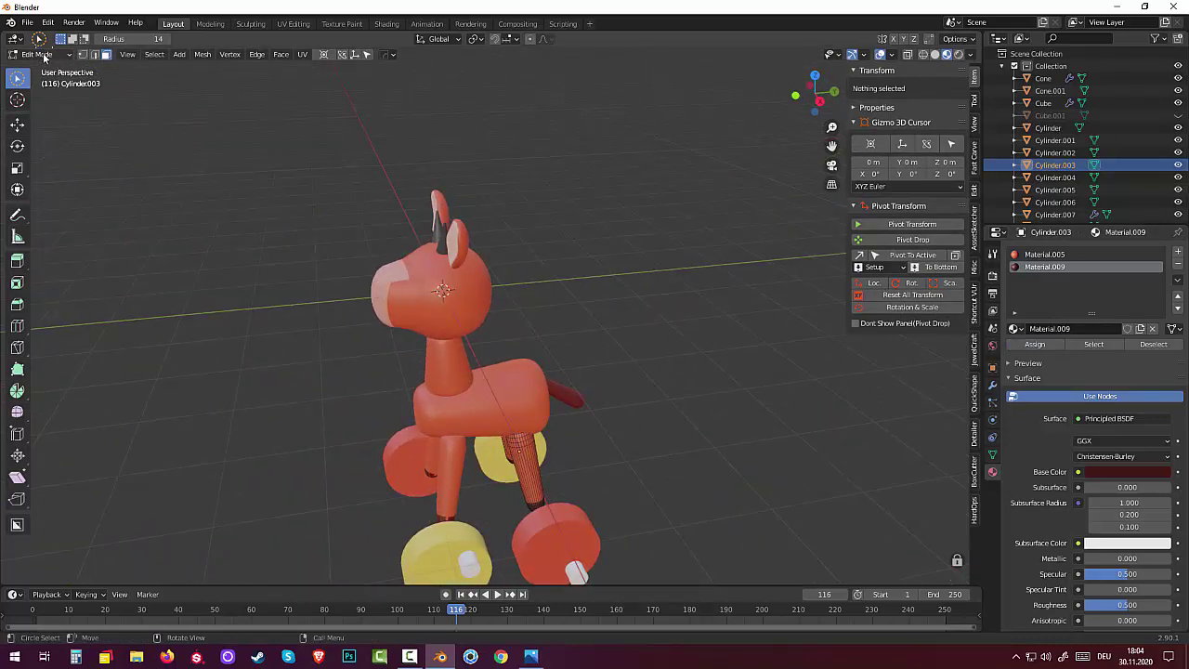
drag(17, 78, 56, 93)
Step: Select the head Cube in Edit Mode and circle-select the vertices at the front of the head
click(38, 54)
click(37, 68)
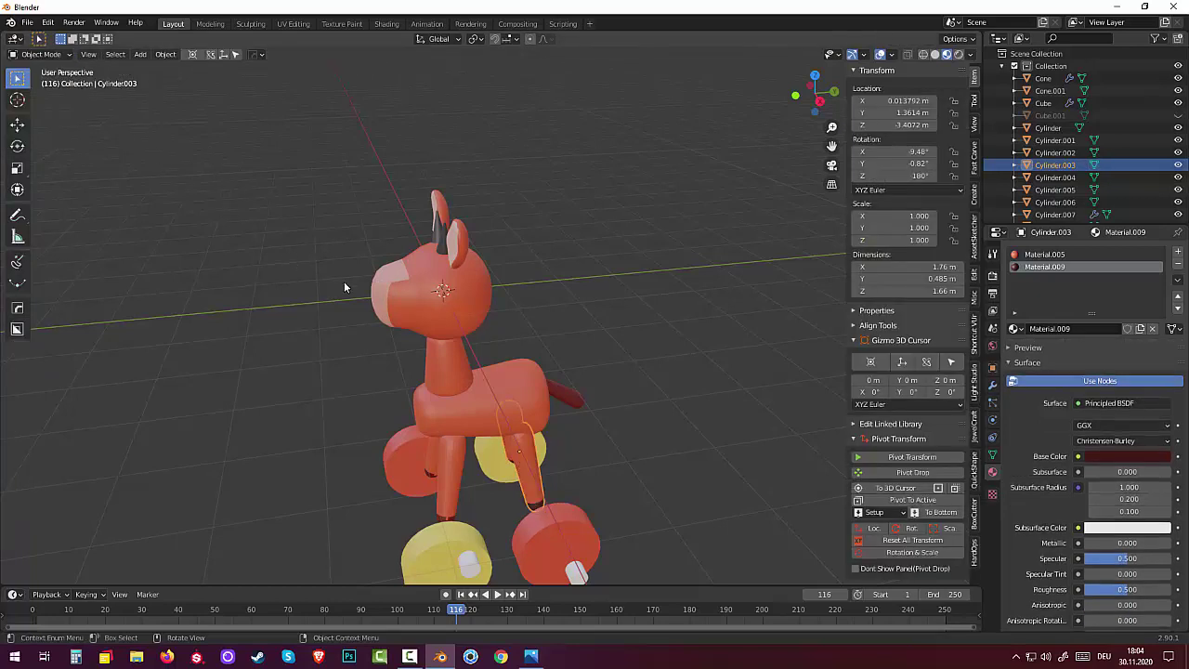
click(440, 302)
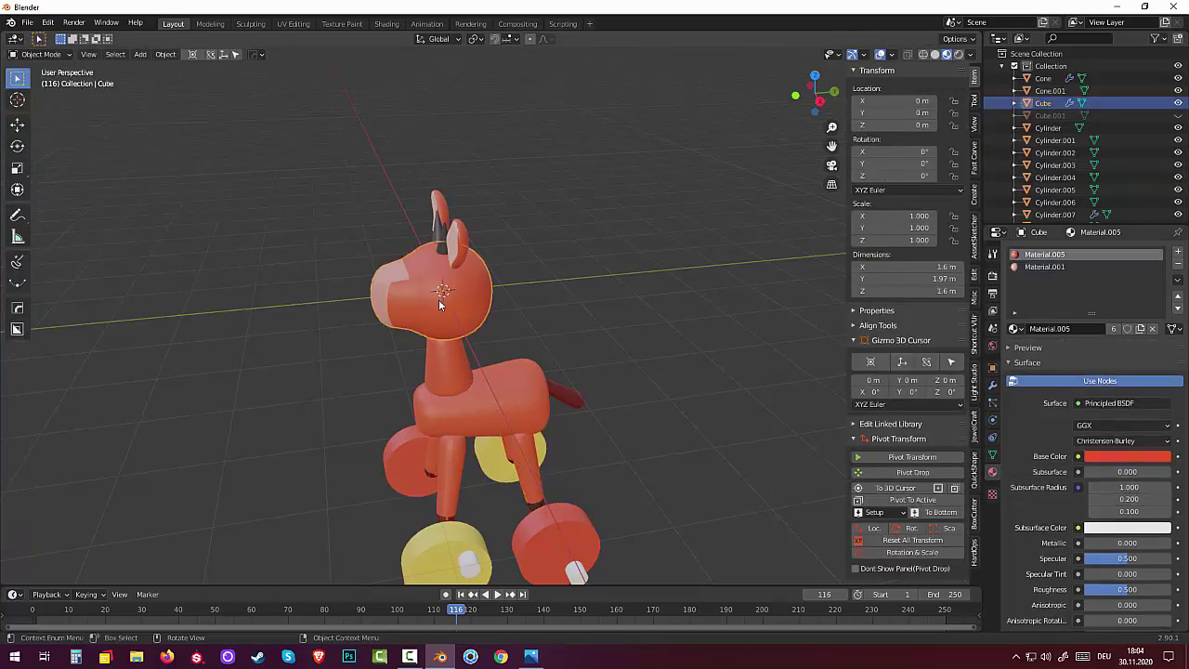
click(34, 55)
click(39, 82)
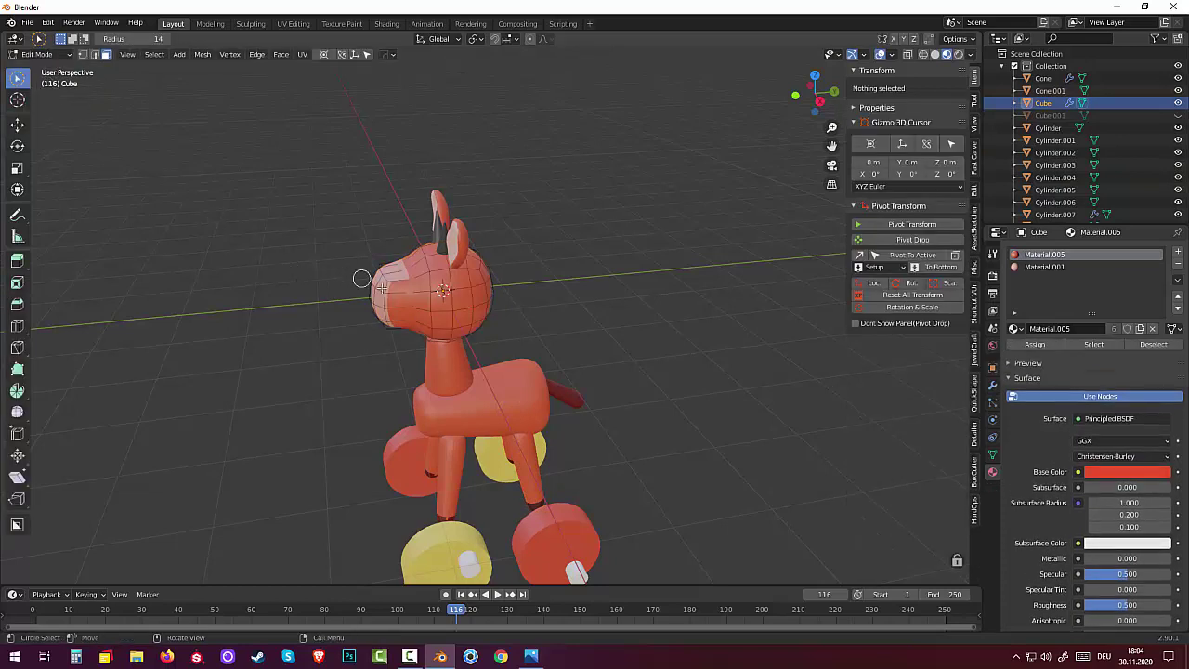
drag(395, 288, 371, 290)
middle_drag(621, 288, 584, 223)
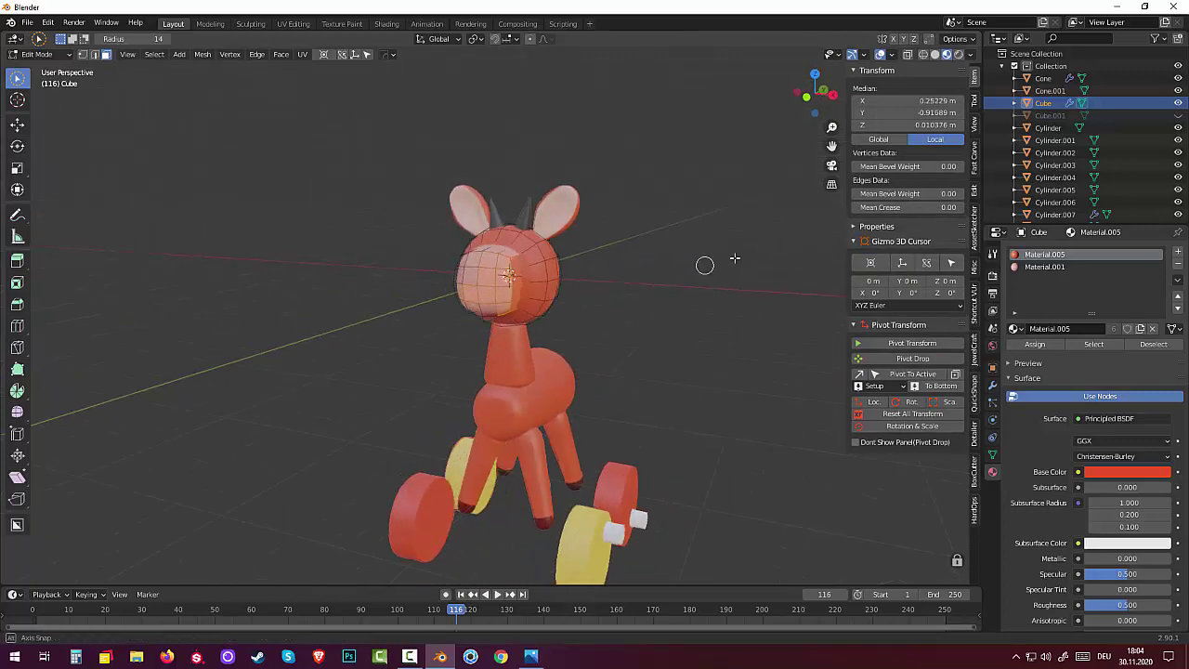
drag(598, 220, 526, 226)
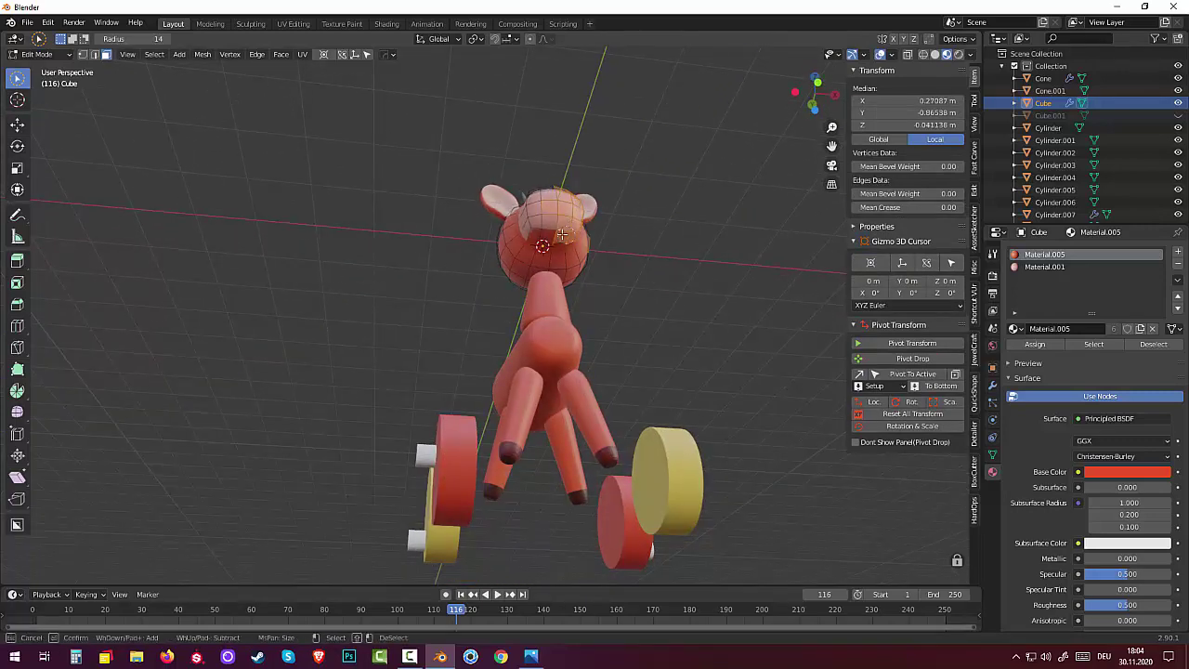
Step: Assign pink Material.001 to the head front, then check the muzzle faces and clear the selection
click(1034, 267)
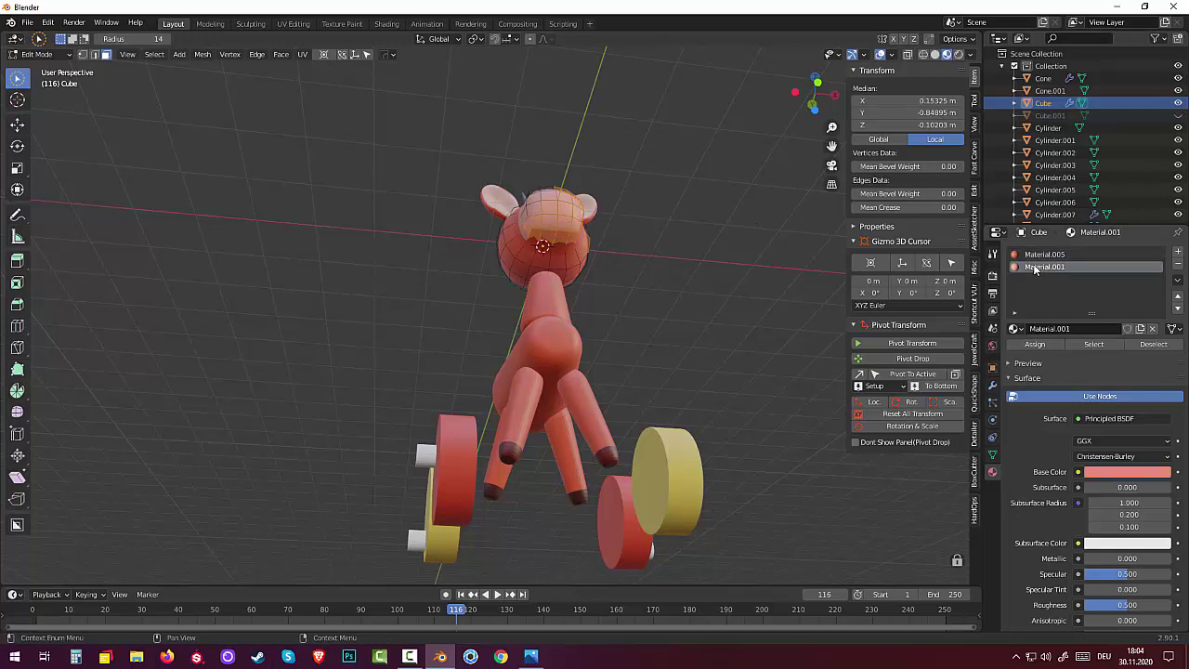
click(1034, 344)
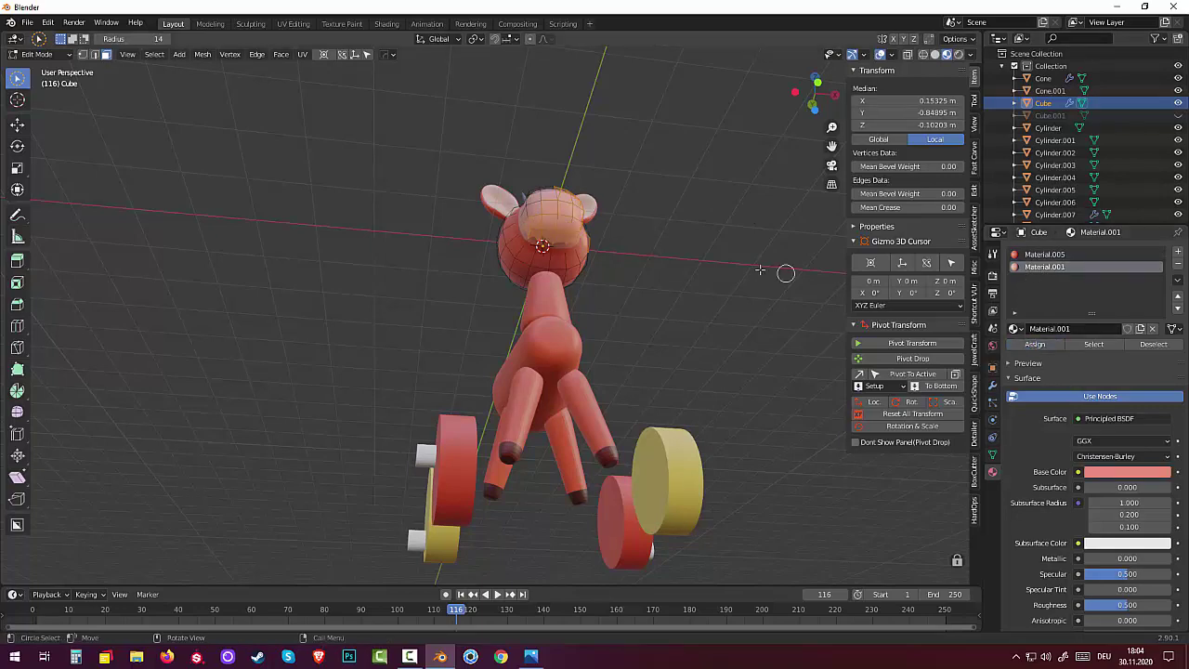
key(alt+a)
mouse_move(753, 266)
middle_down()
mouse_move(730, 315)
mouse_move(690, 340)
mouse_move(516, 314)
middle_up()
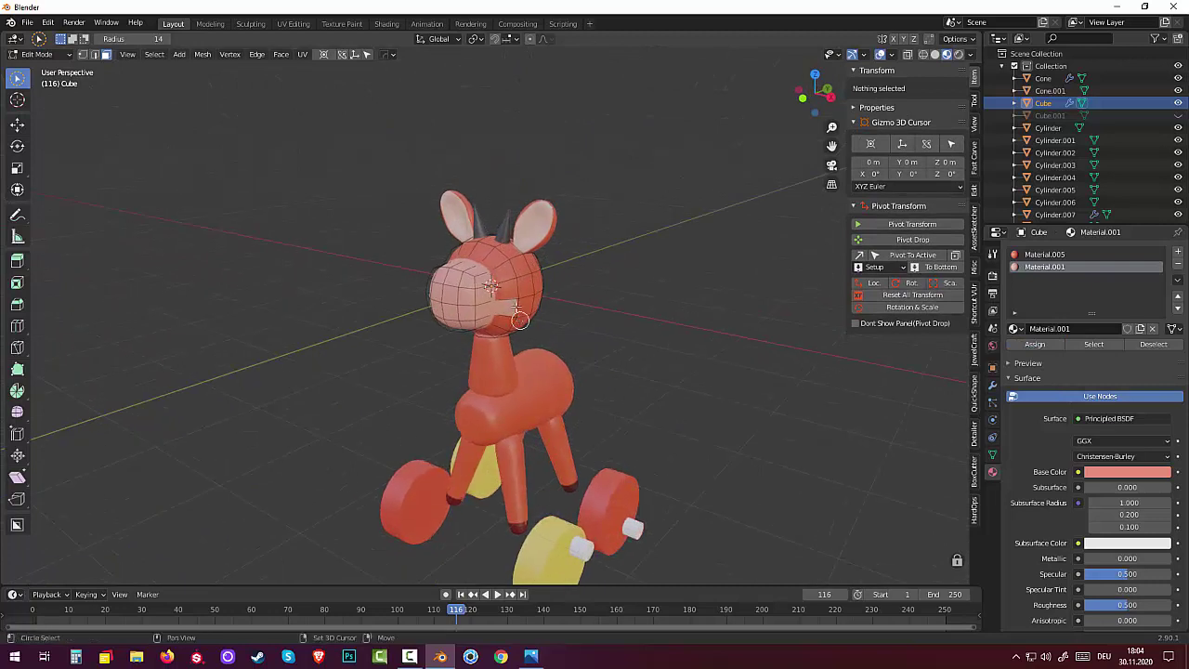
click(508, 307)
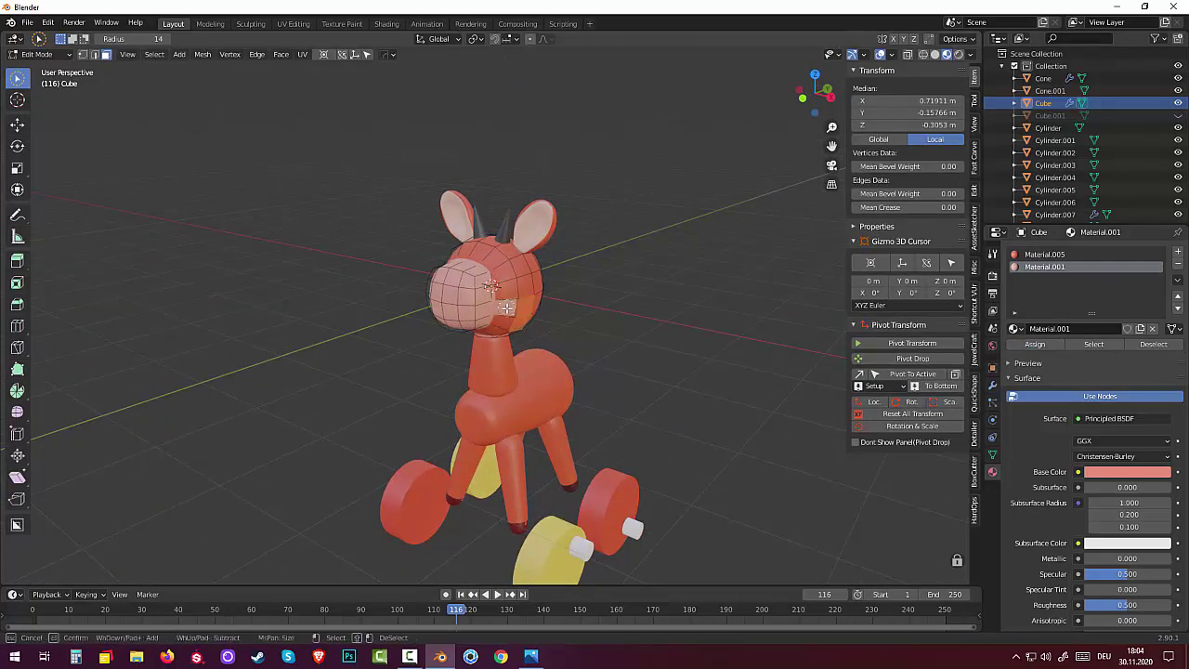
click(1029, 255)
click(791, 310)
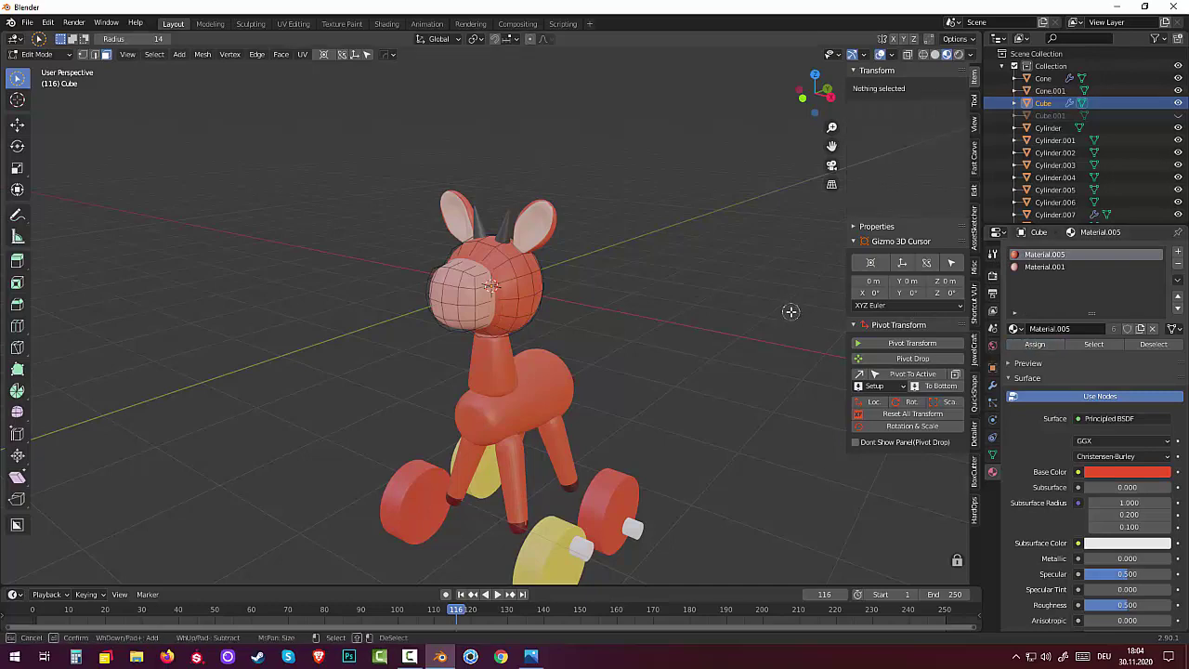
scroll(738, 279, down, 3)
mouse_move(746, 269)
middle_down()
mouse_move(805, 287)
mouse_move(762, 279)
middle_up()
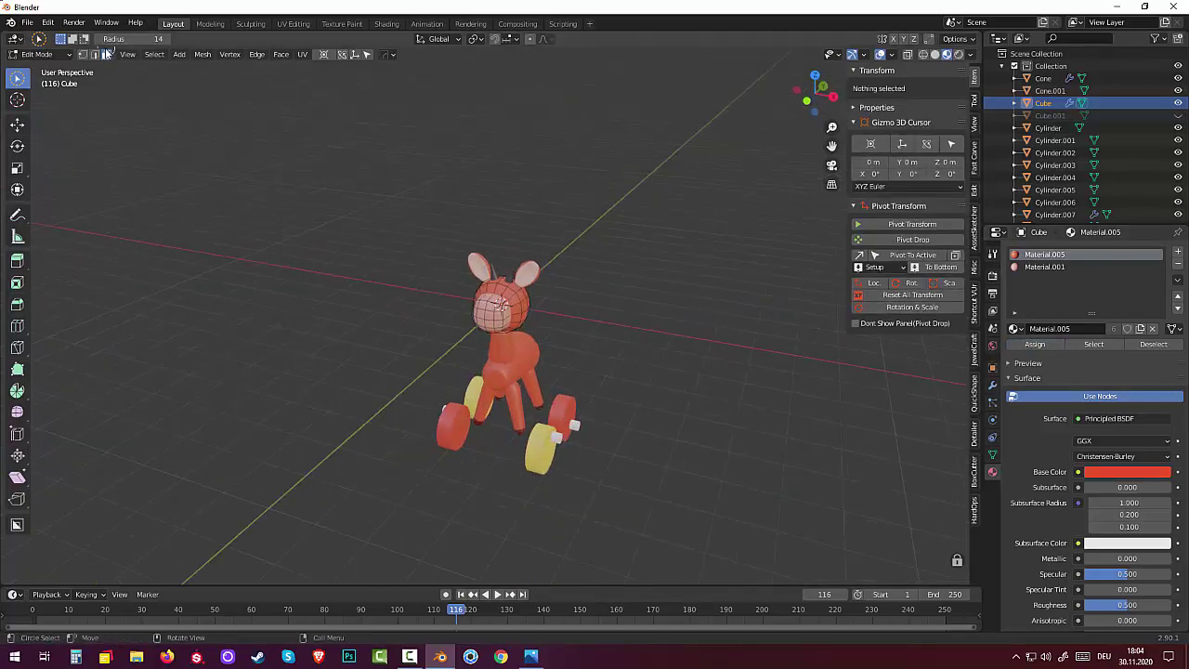
click(35, 54)
Step: In Object Mode, give axle Cylinder.007 a new orange Material.010 (H 0.090, S 0.995)
click(33, 74)
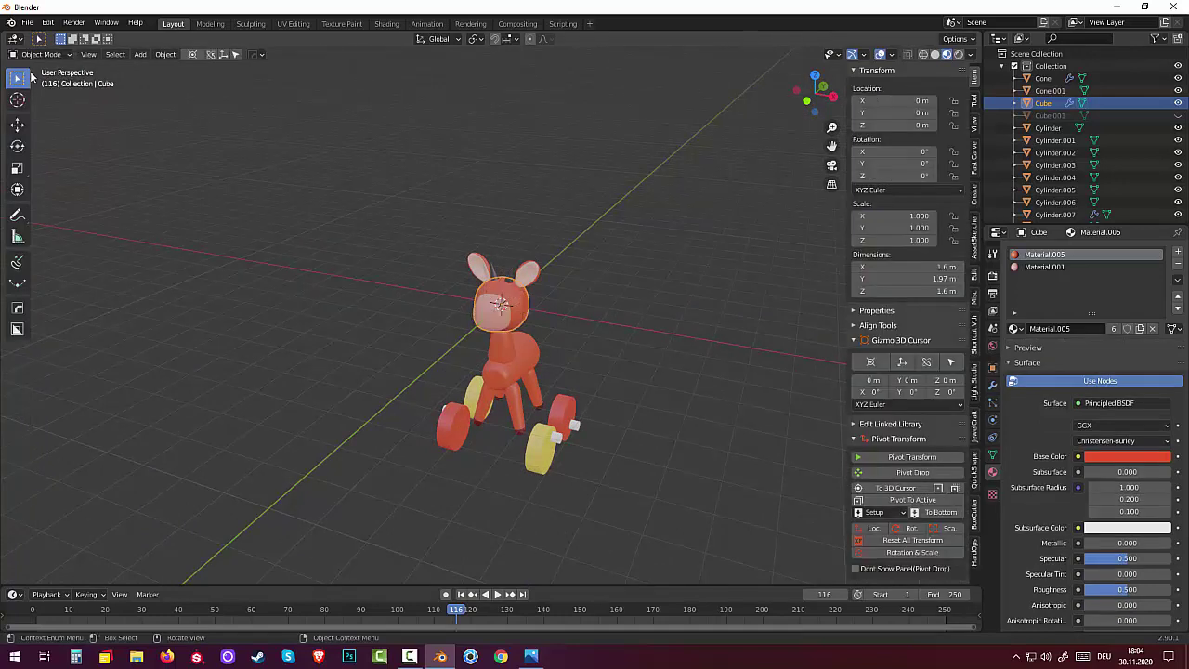
click(559, 436)
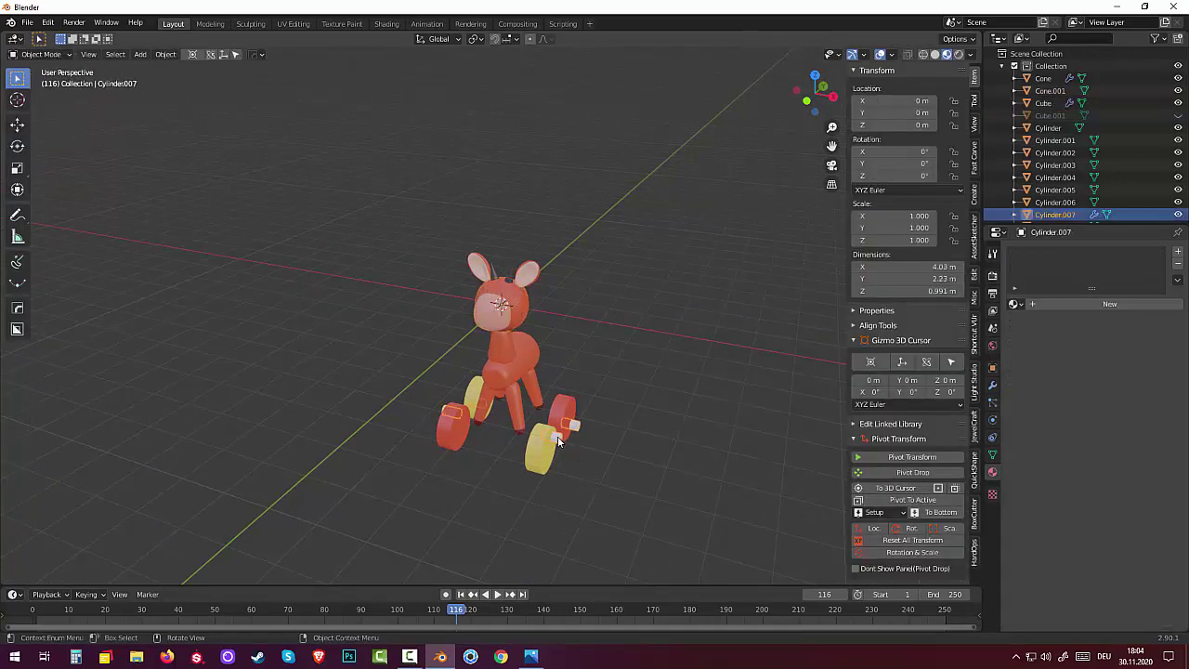
click(1104, 304)
click(1124, 432)
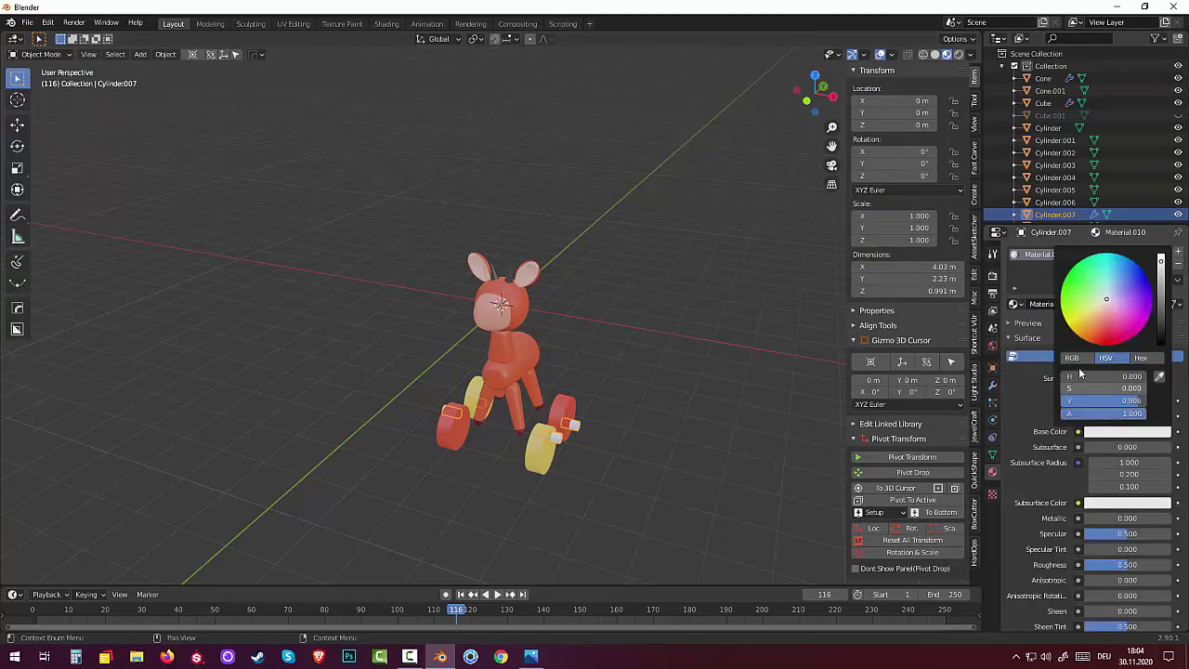
click(1098, 325)
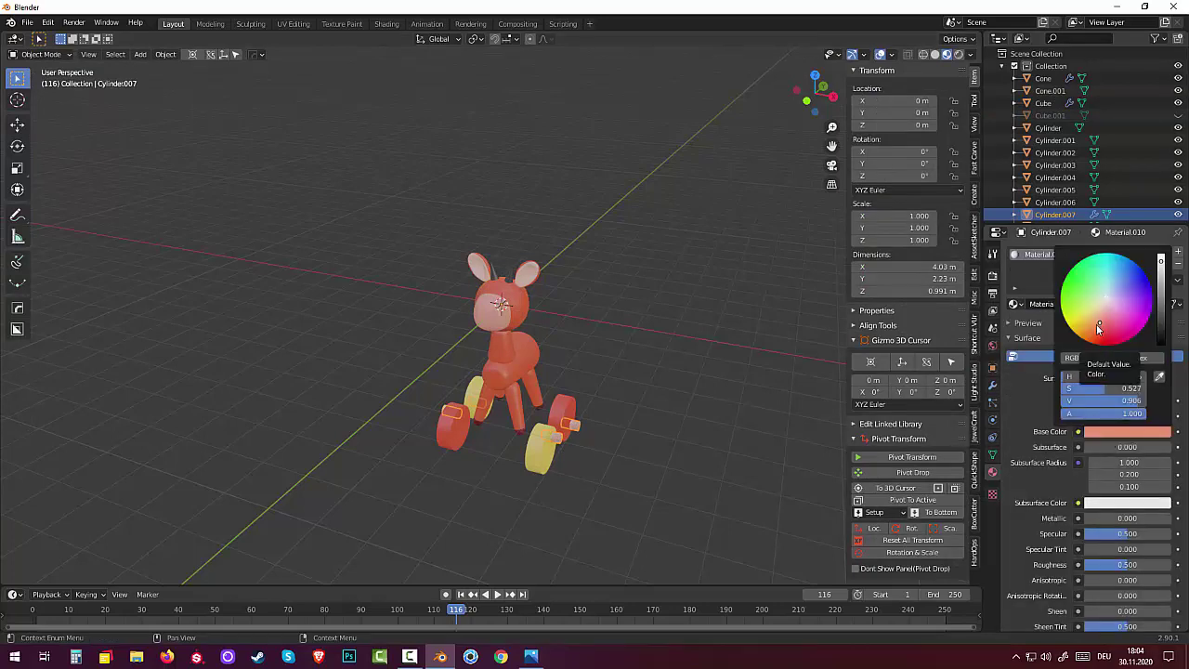
drag(1097, 324, 1084, 340)
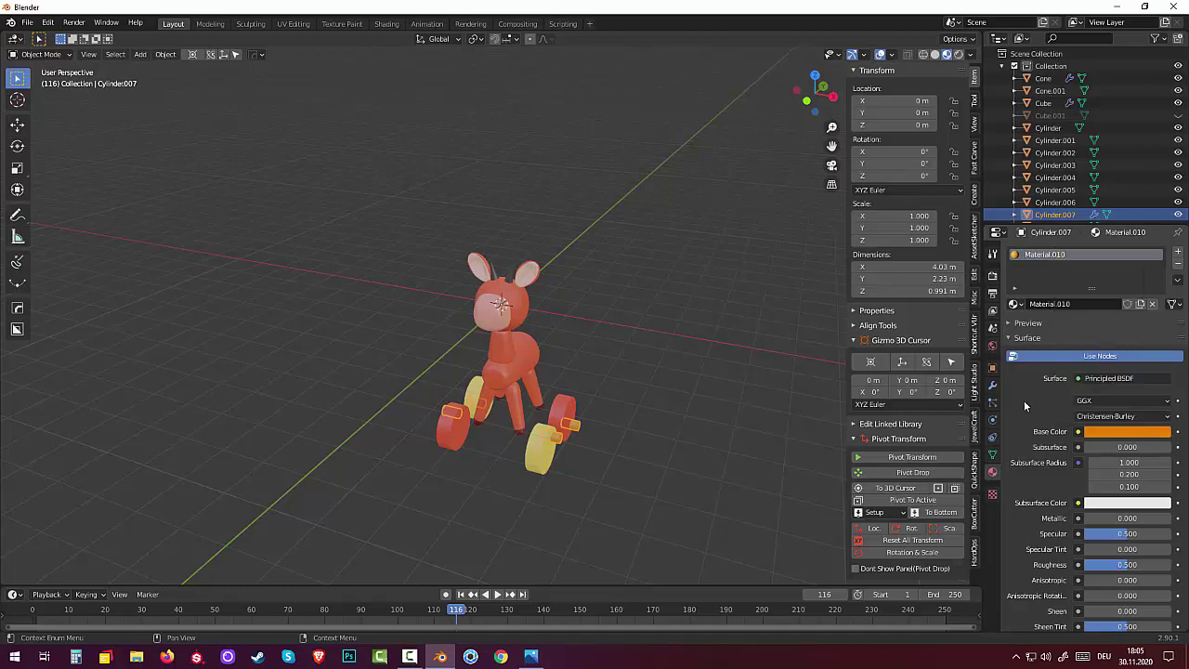
click(658, 434)
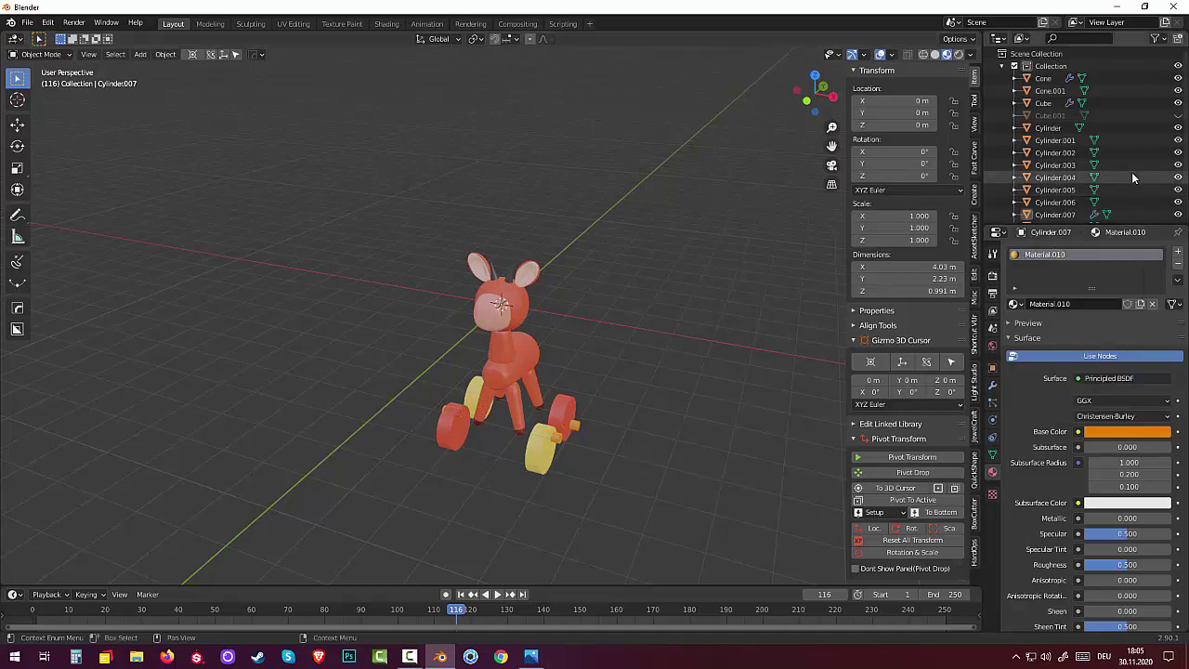
scroll(1129, 168, down, 2)
Step: Unhide the green base Cube.001 and zoom in closer around the toy donkey
click(1178, 77)
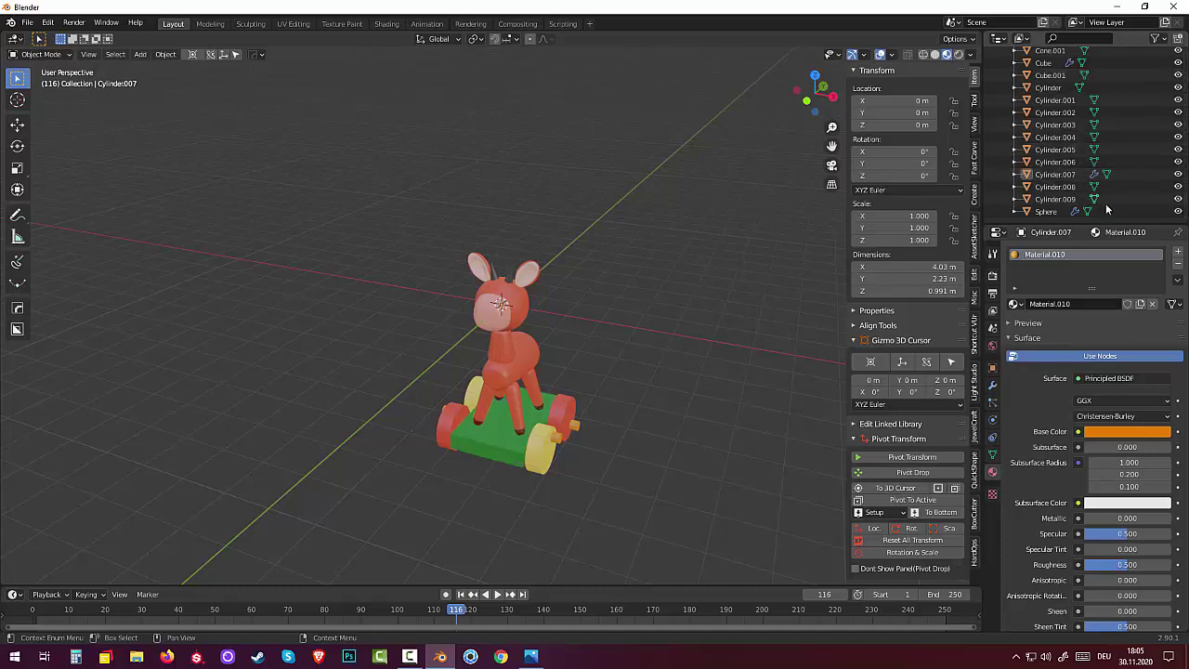
scroll(1115, 190, up, 2)
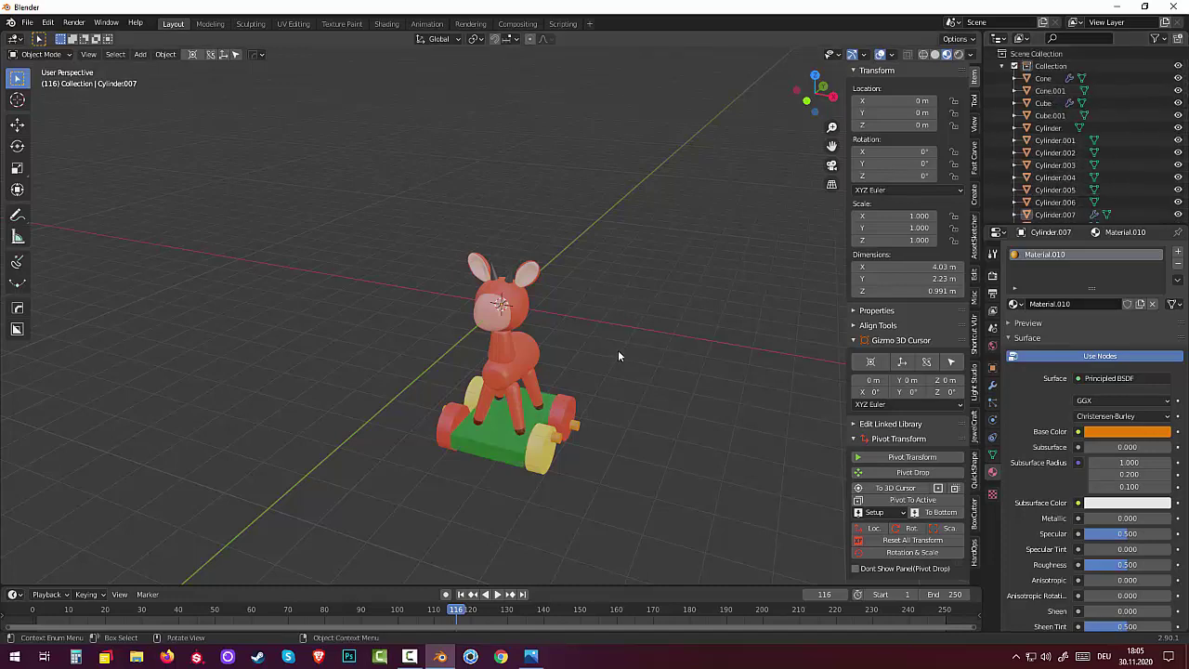
mouse_move(618, 349)
middle_down()
mouse_move(738, 318)
mouse_move(700, 343)
middle_up()
scroll(633, 377, up, 2)
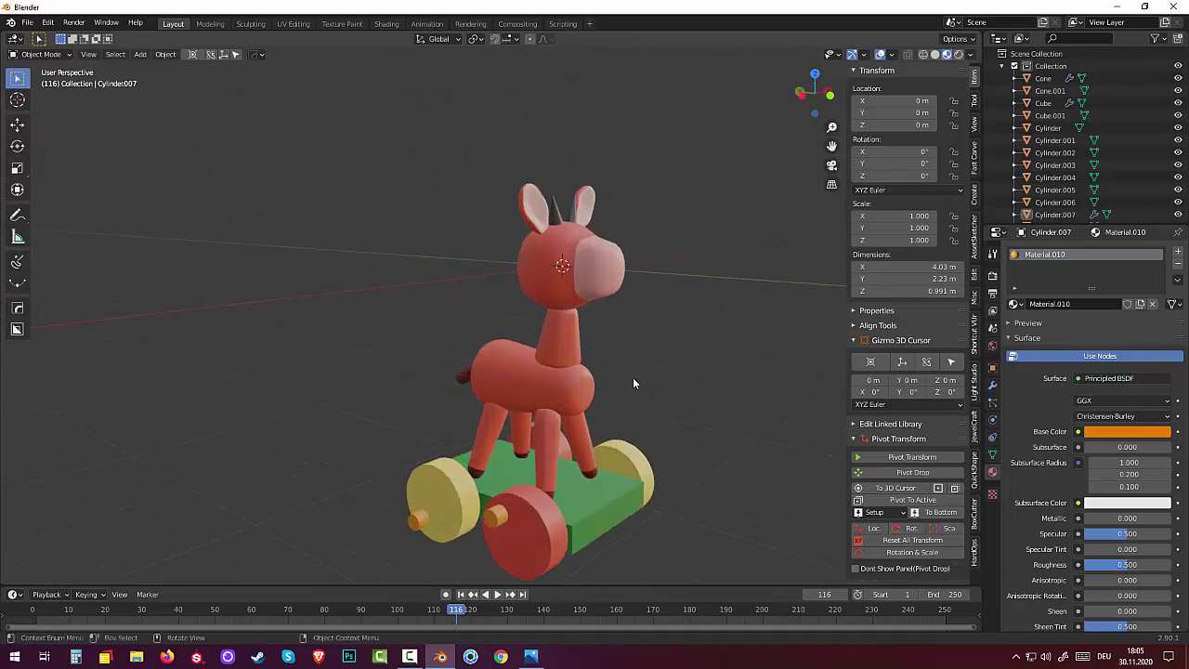
scroll(633, 377, up, 2)
mouse_move(640, 382)
middle_down()
mouse_move(614, 352)
mouse_move(607, 307)
middle_up()
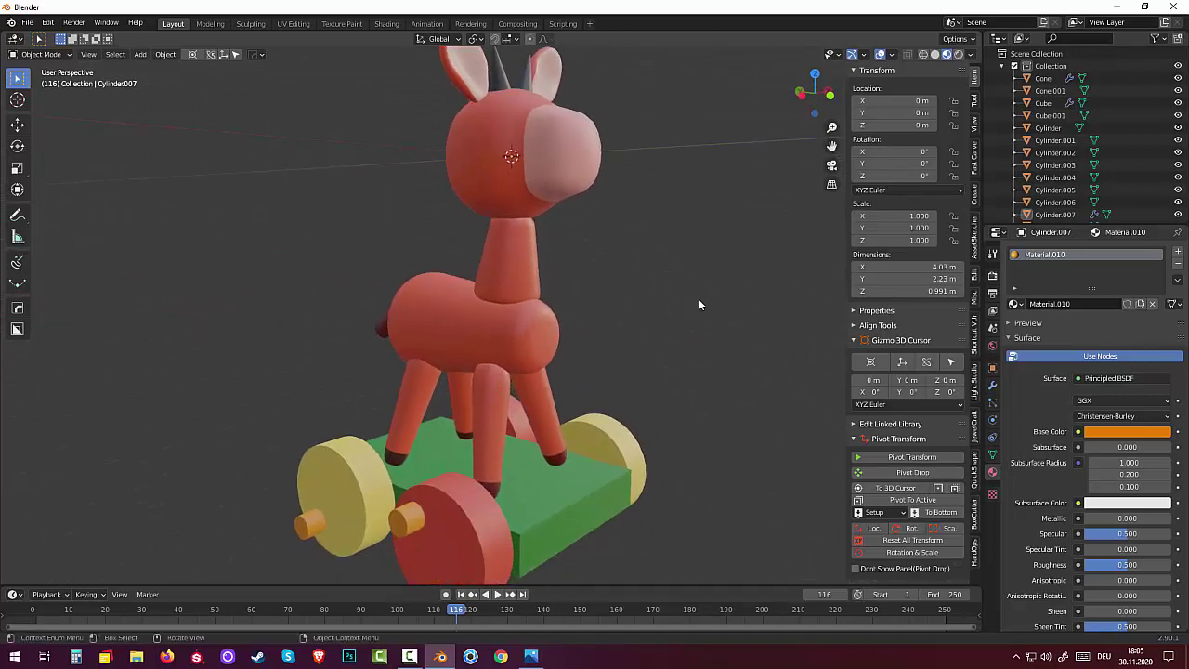
mouse_move(700, 305)
middle_down()
mouse_move(704, 370)
mouse_move(669, 334)
middle_up()
Step: Apply Shade Smooth to the front leg Cylinder.002 and back leg Cylinder.003
click(486, 418)
right_click(486, 420)
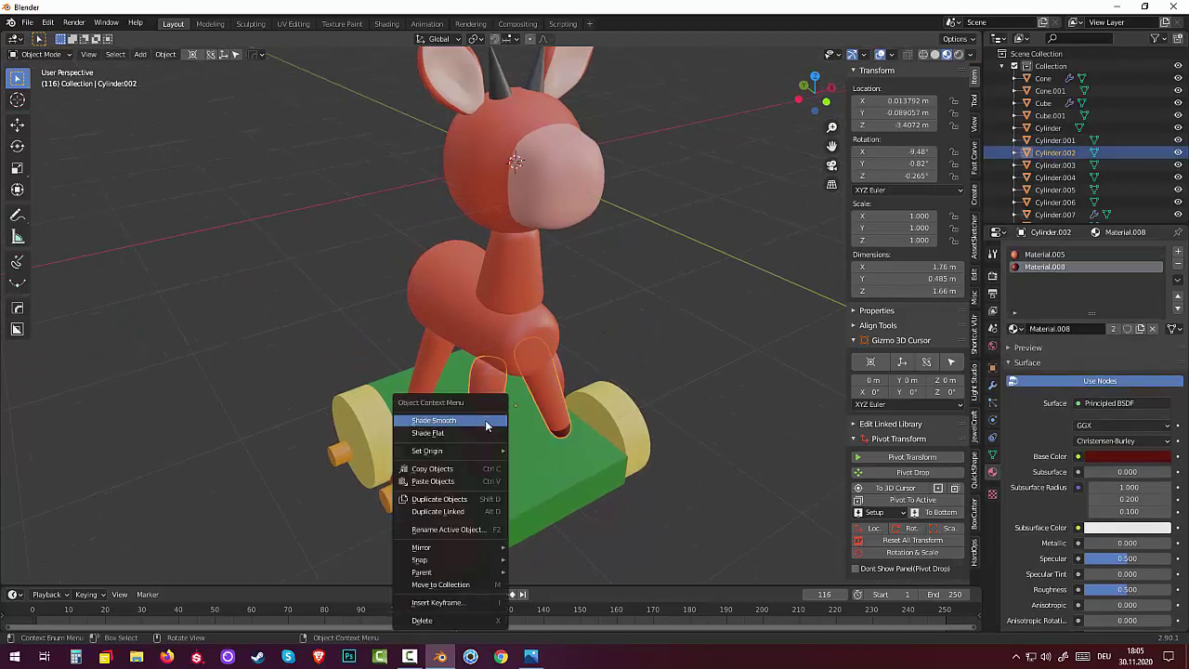
click(463, 423)
click(429, 365)
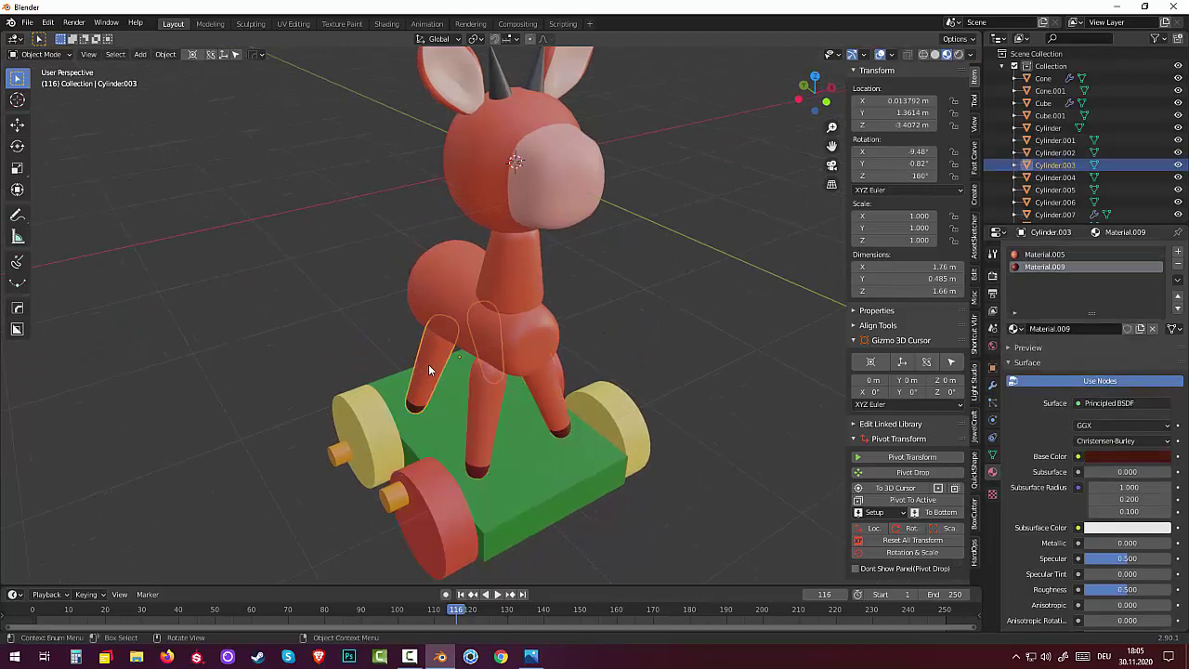
right_click(428, 365)
click(410, 365)
click(683, 402)
mouse_move(691, 391)
middle_down()
mouse_move(740, 367)
mouse_move(688, 392)
mouse_move(534, 416)
mouse_move(406, 398)
mouse_move(680, 416)
middle_up()
scroll(734, 364, down, 3)
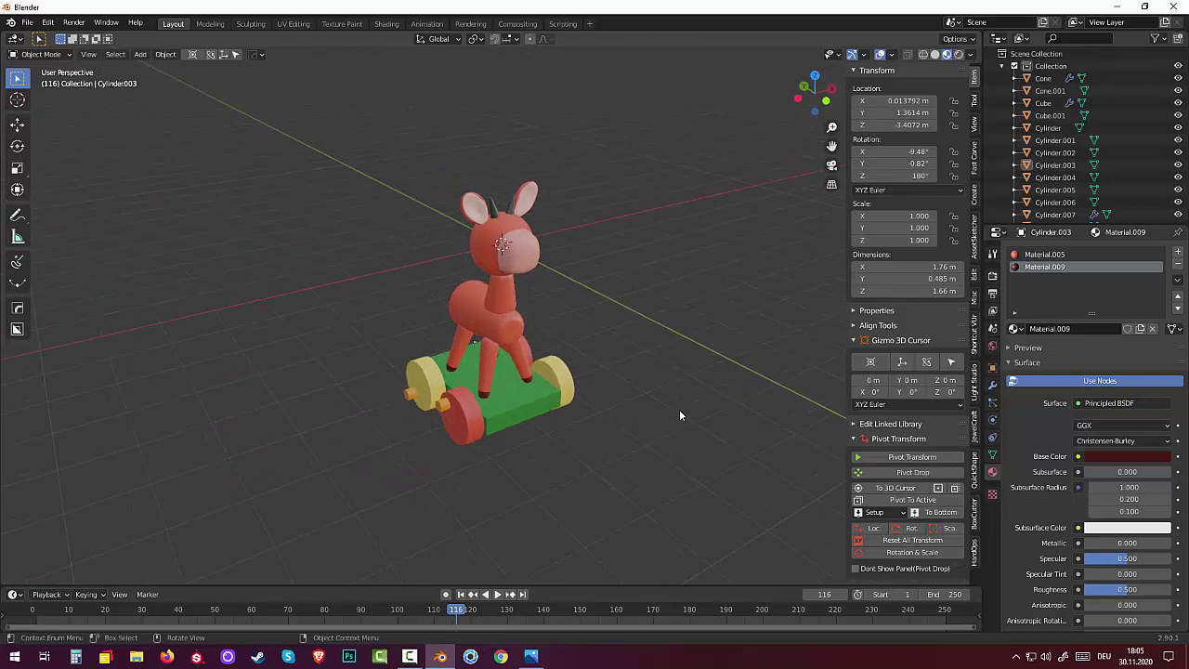
scroll(594, 323, up, 1)
scroll(593, 321, down, 2)
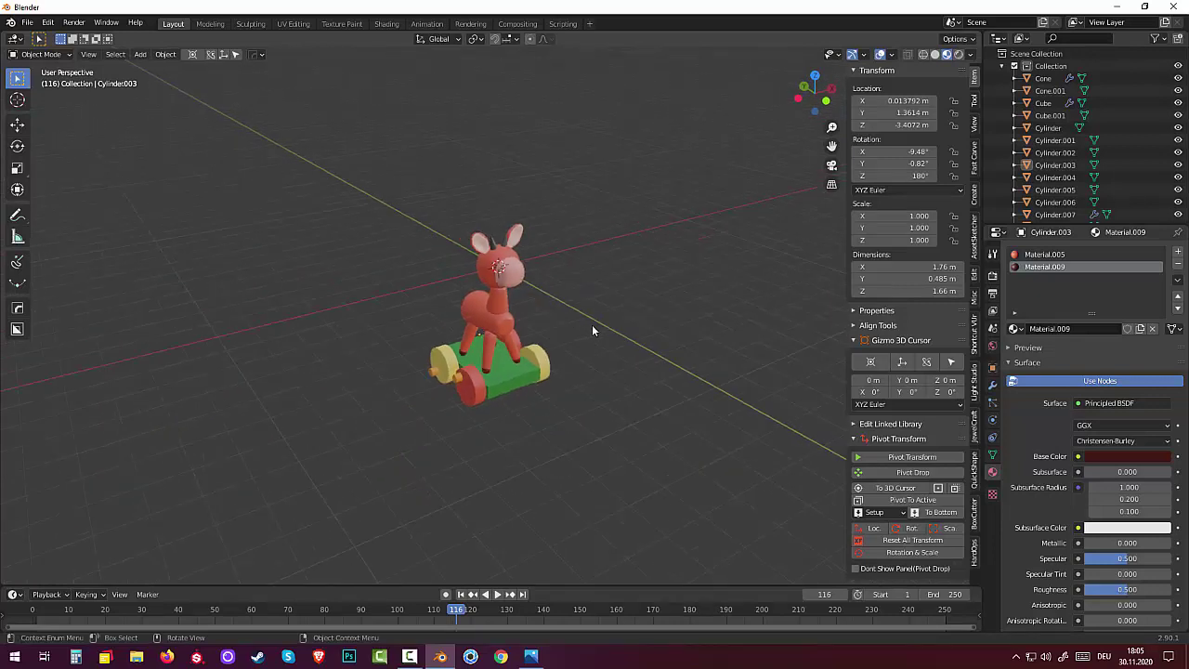
scroll(571, 333, up, 1)
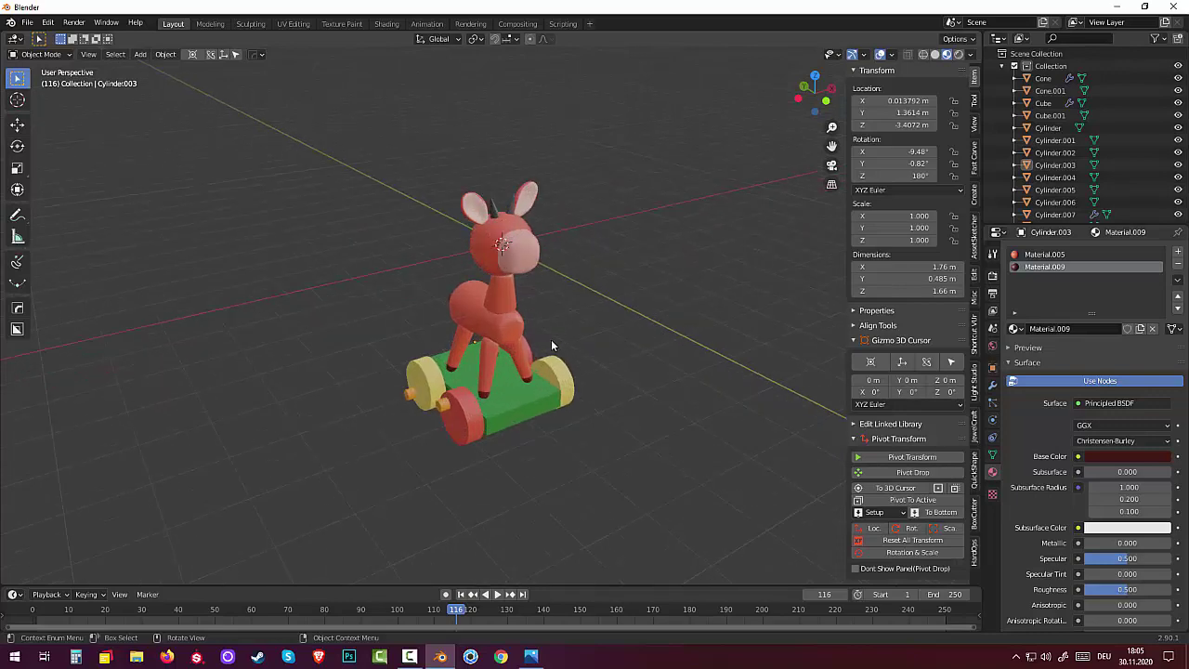
mouse_move(550, 339)
middle_down()
mouse_move(643, 354)
mouse_move(704, 336)
mouse_move(963, 371)
mouse_move(240, 331)
mouse_move(185, 436)
mouse_move(101, 352)
mouse_move(18, 171)
middle_up()
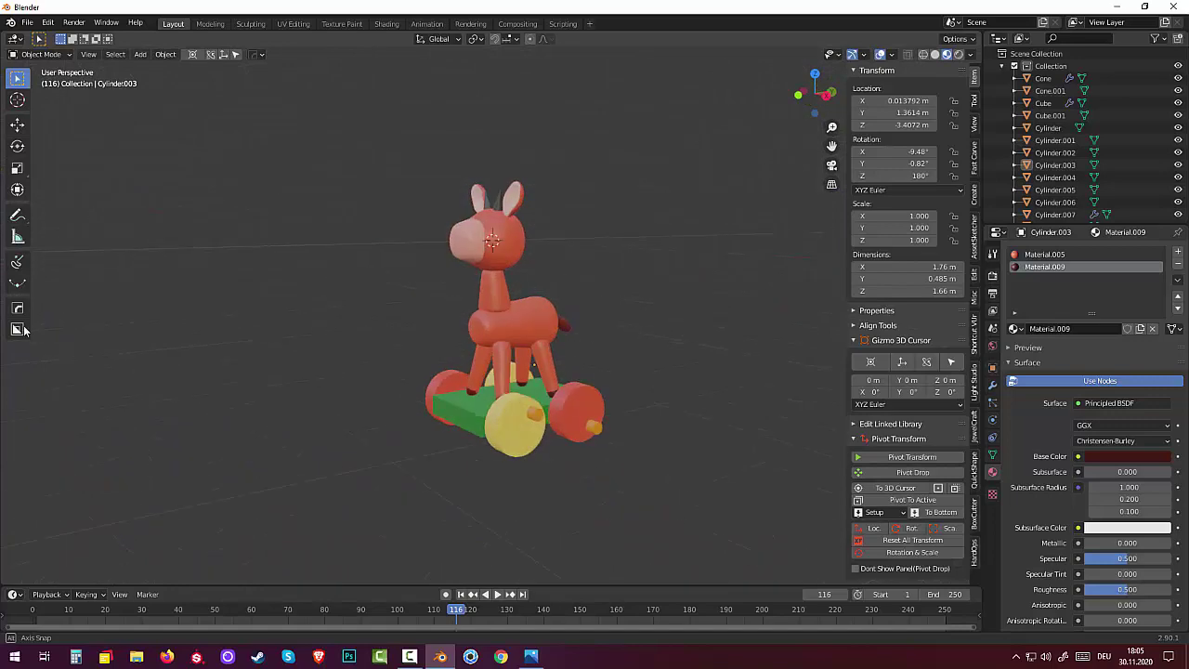
mouse_move(361, 309)
middle_down()
mouse_move(688, 330)
mouse_move(589, 326)
mouse_move(583, 337)
mouse_move(596, 335)
mouse_move(577, 318)
middle_up()
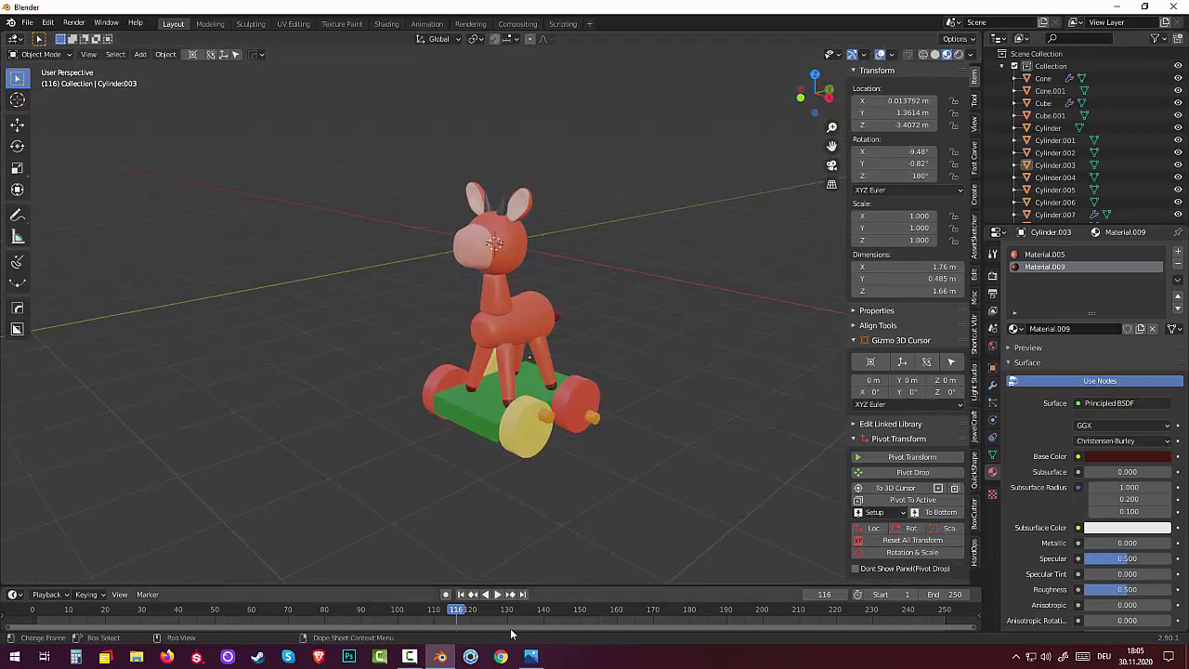
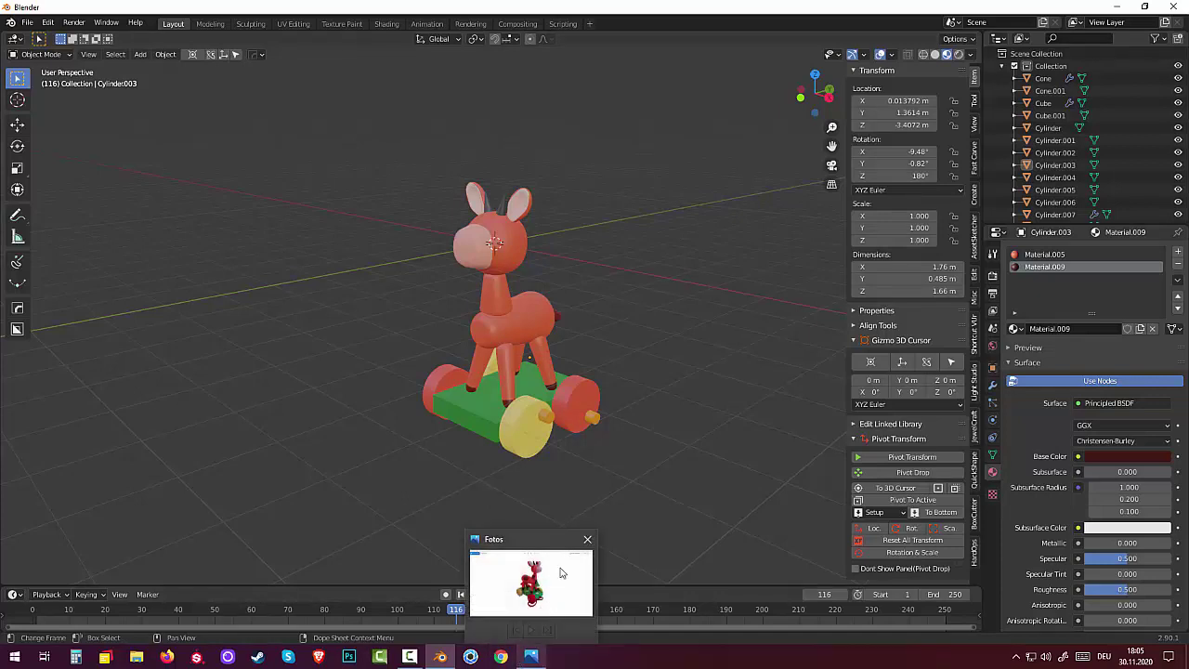
Step: Orbit the viewport to inspect the toy horse and cart from the front
click(416, 657)
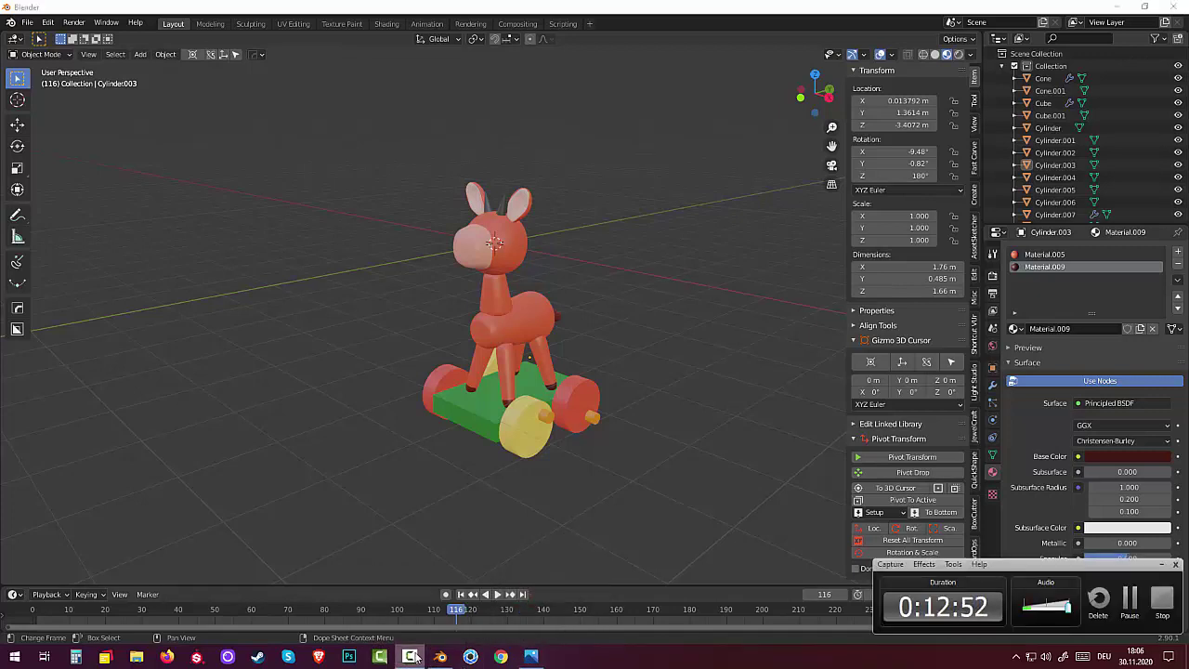
mouse_move(505, 577)
middle_down()
mouse_move(751, 489)
mouse_move(654, 479)
mouse_move(595, 489)
middle_up()
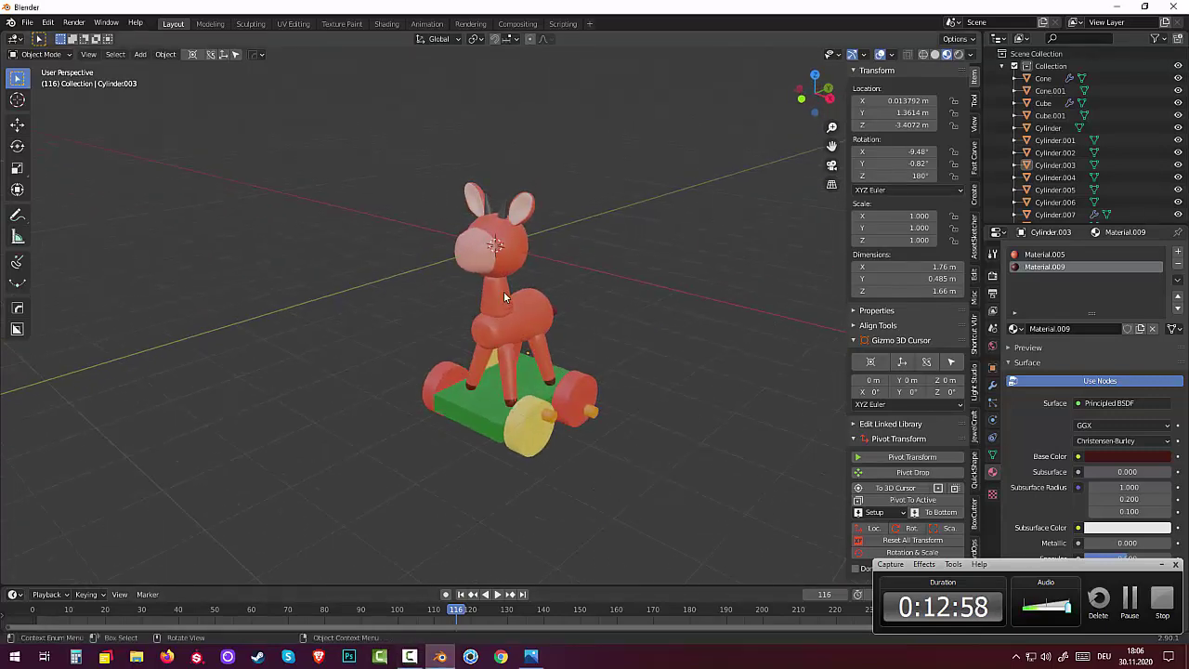
middle_drag(471, 330, 524, 334)
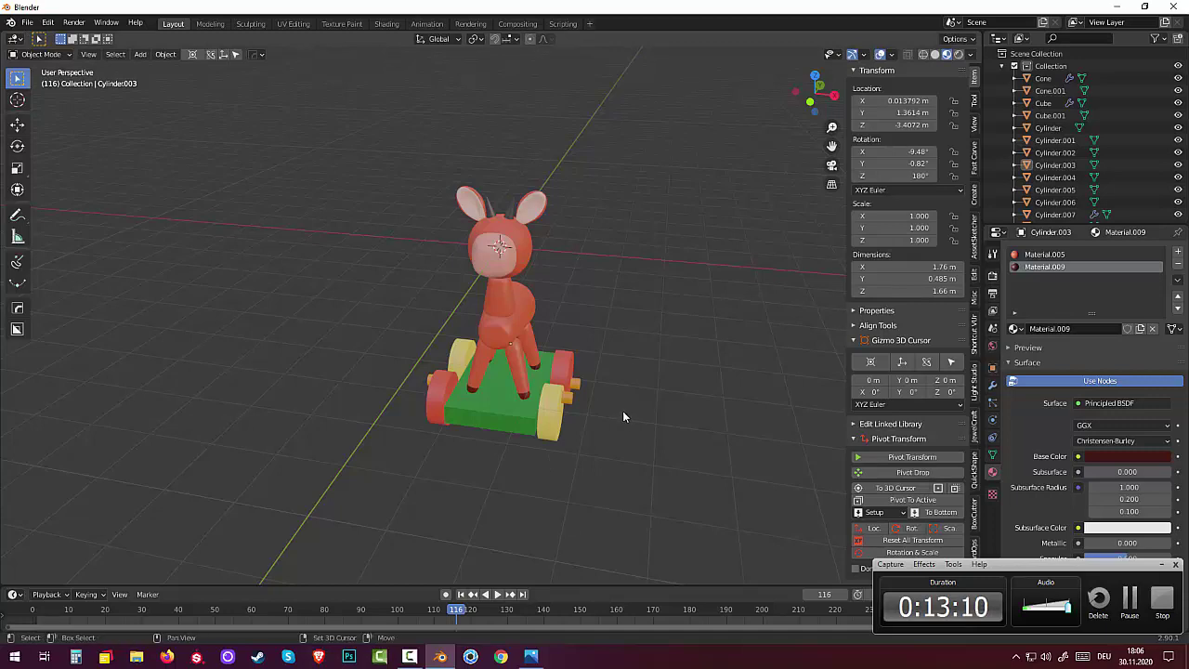
Step: Save the scene as moo.blend, replacing the default 'untitled' file name
key(ctrl+s)
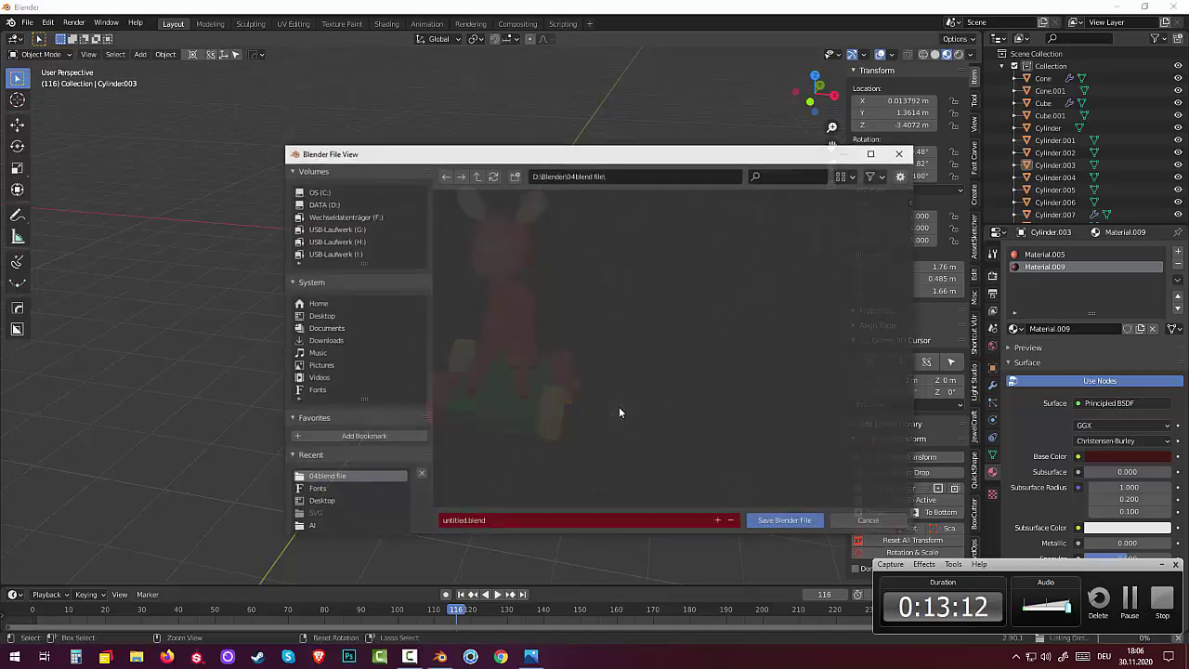
click(458, 522)
click(458, 521)
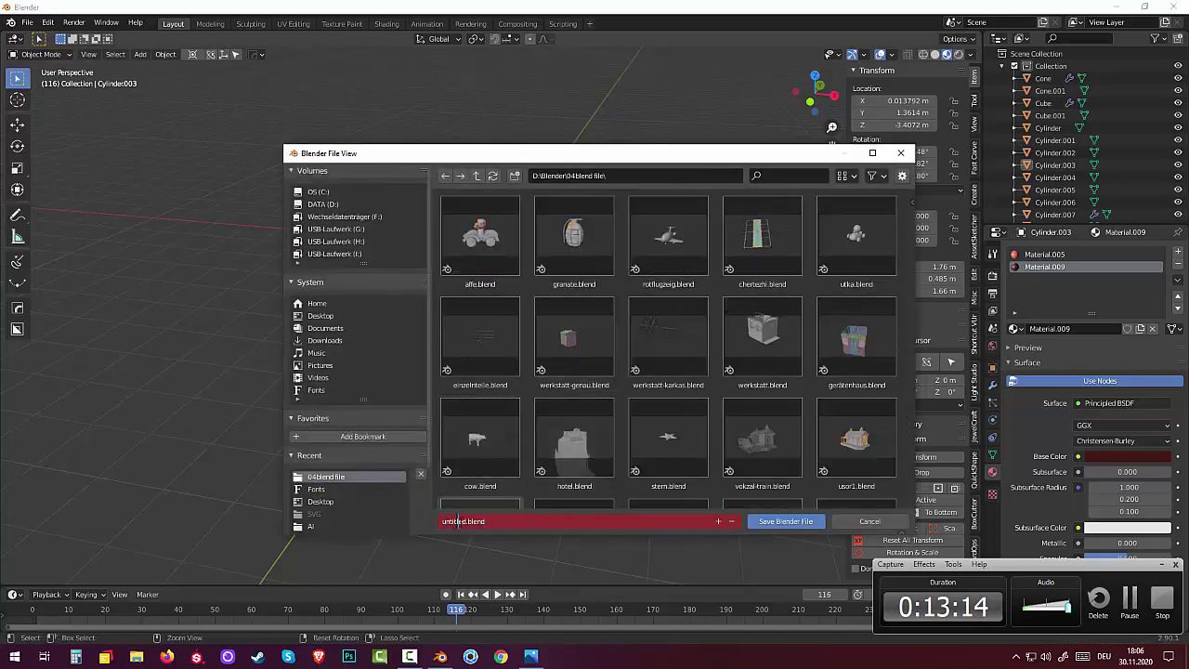
drag(467, 521, 362, 507)
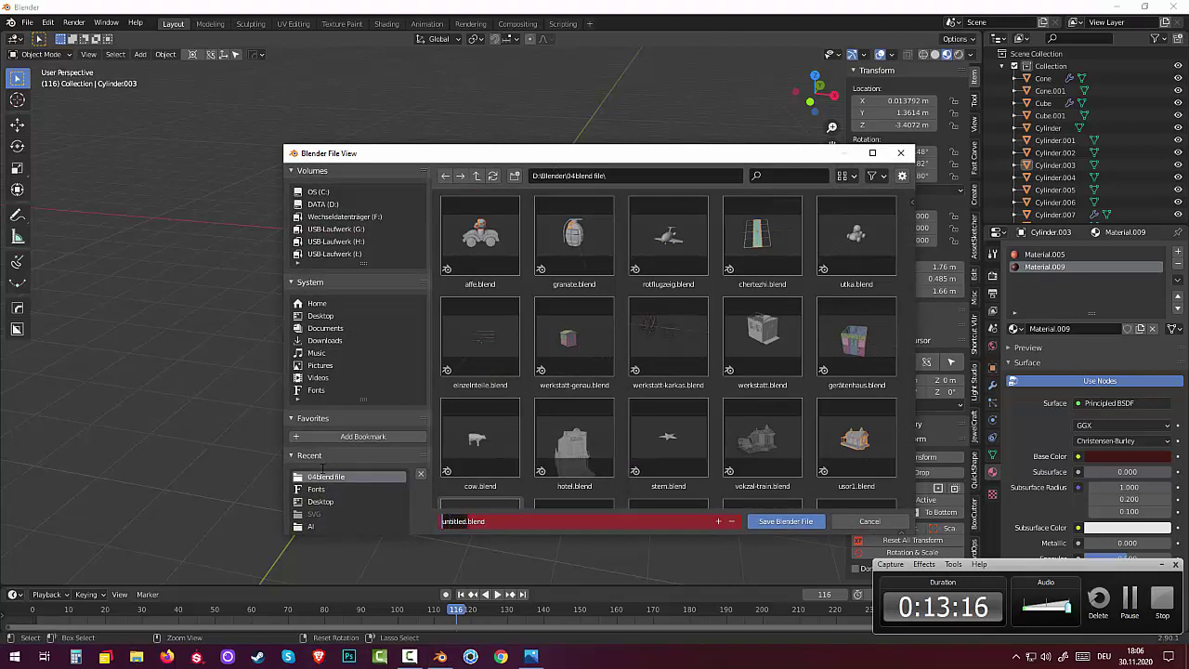
text(moo)
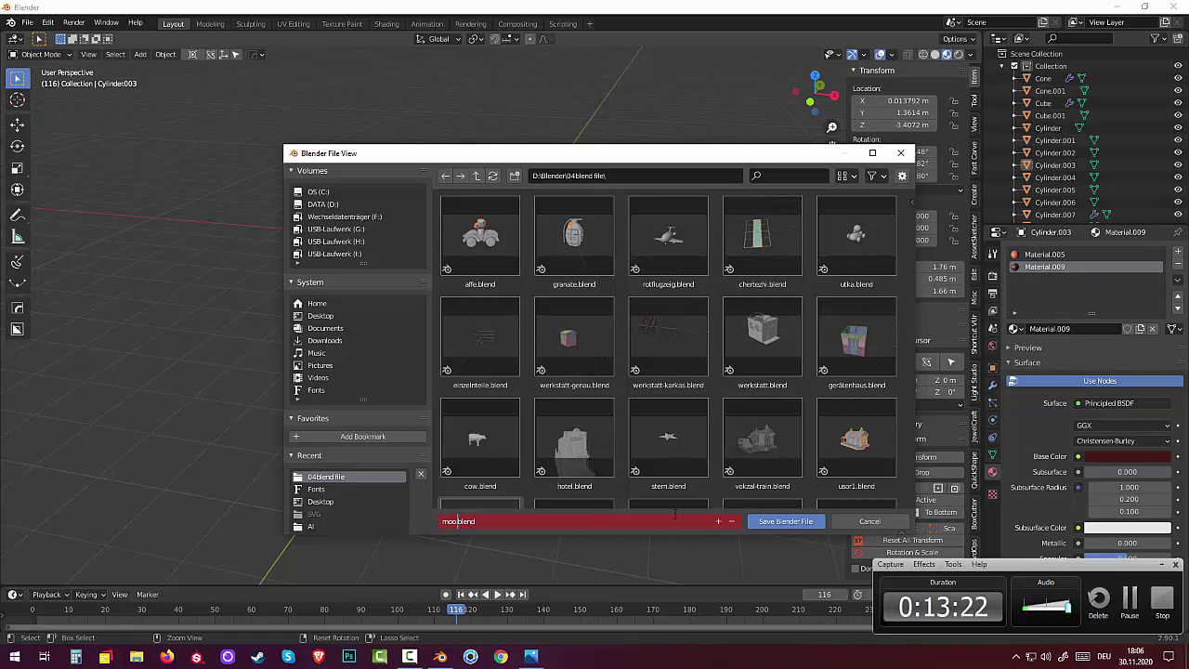
click(792, 521)
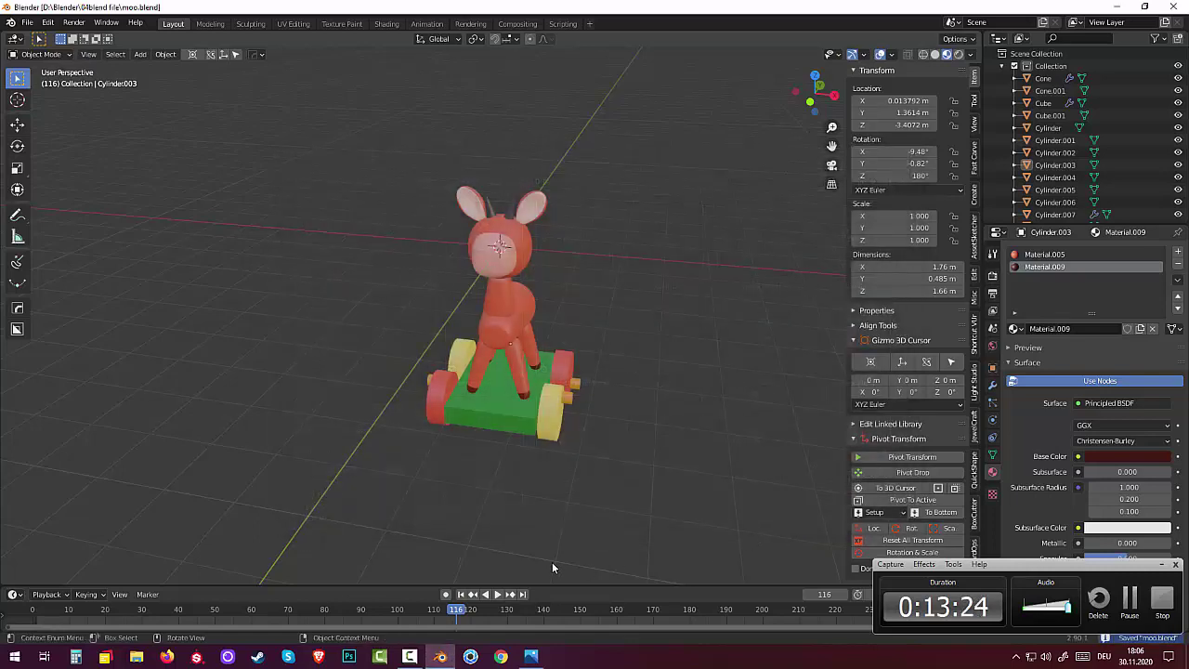
Step: Select the horse's front leg, Cylinder.002, and inspect its bottom vertices in Edit Mode
mouse_move(570, 500)
middle_down()
mouse_move(729, 431)
mouse_move(559, 468)
mouse_move(591, 434)
mouse_move(513, 495)
mouse_move(510, 473)
mouse_move(513, 535)
middle_up()
scroll(510, 473, up, 3)
scroll(520, 452, up, 2)
scroll(545, 478, up, 2)
click(512, 535)
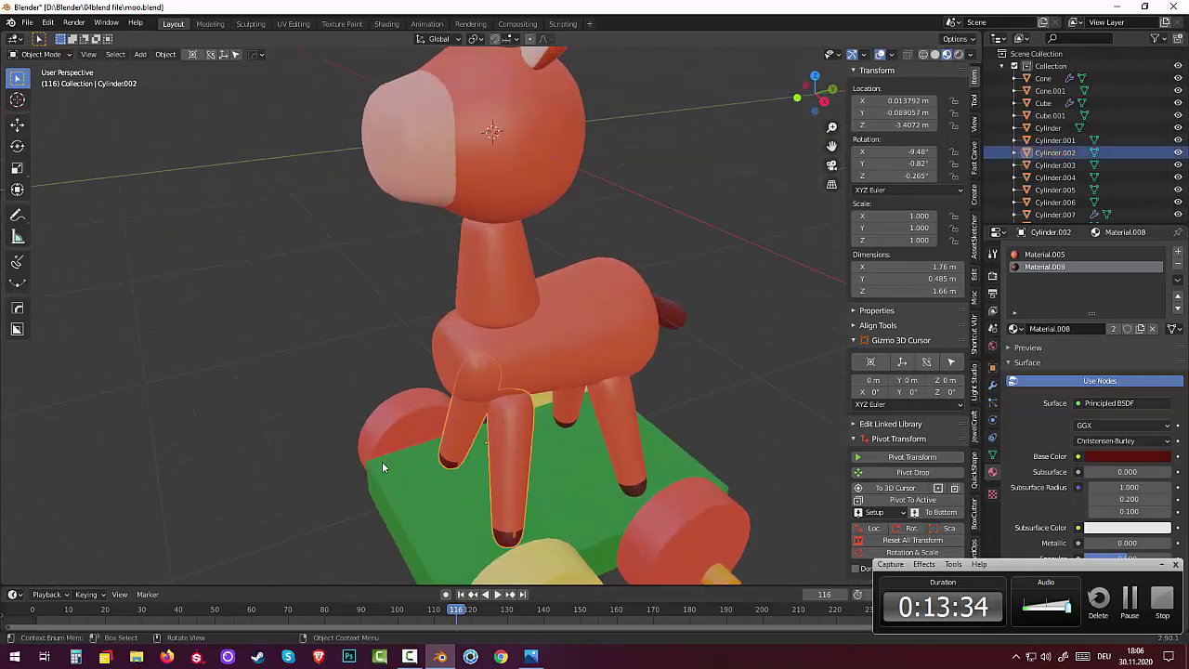
click(41, 54)
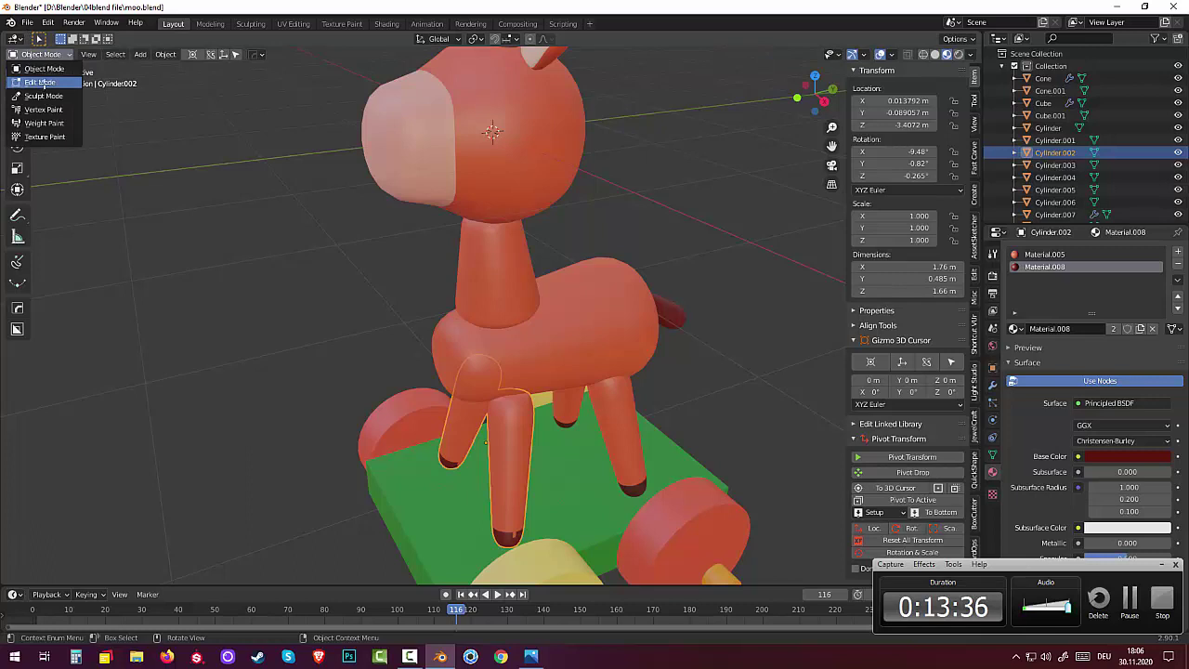
click(42, 84)
click(513, 543)
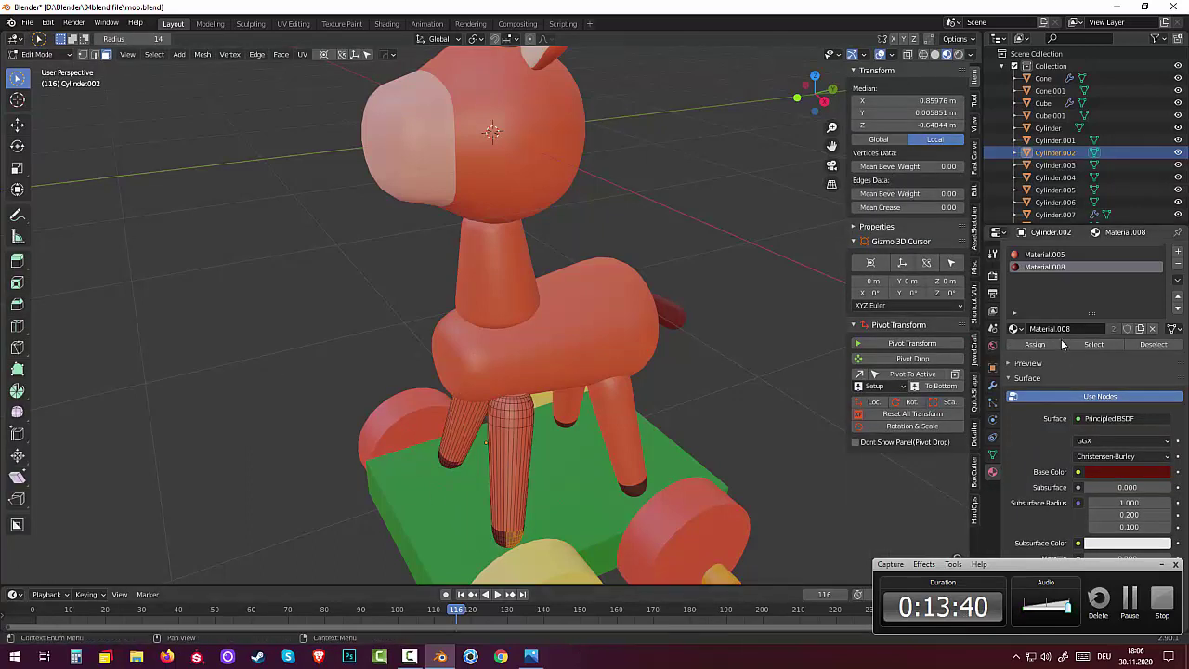
click(795, 349)
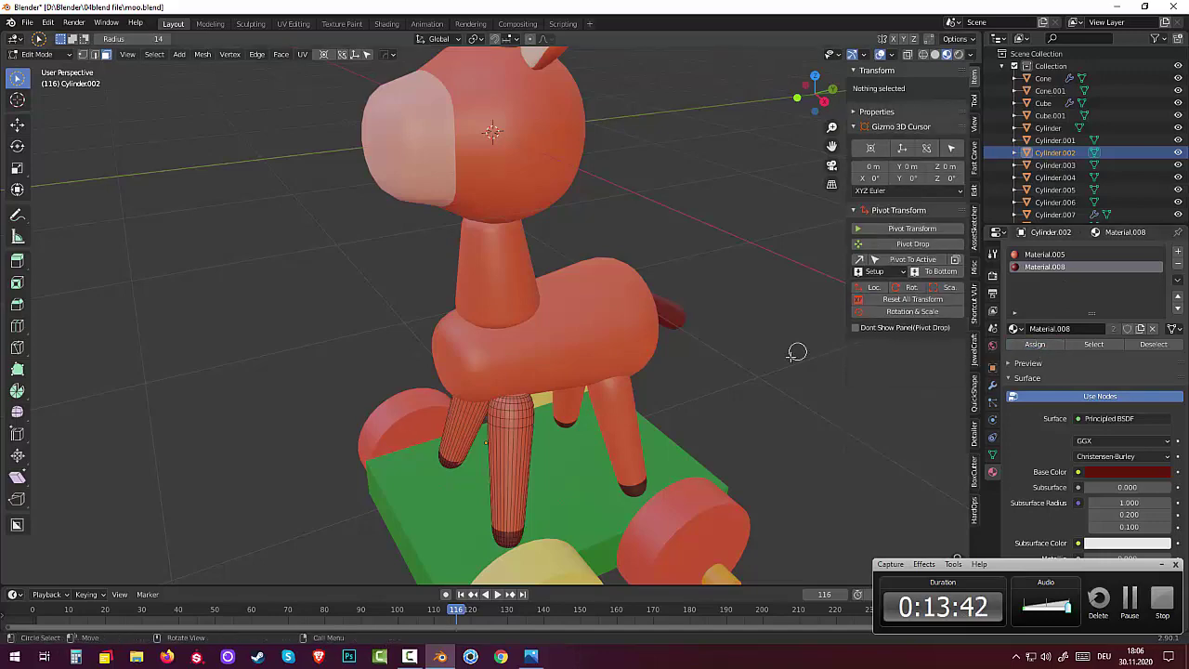
Step: Select Cone and Cube in the Outliner and show the active object's Modifier tab
middle_drag(783, 370, 840, 341)
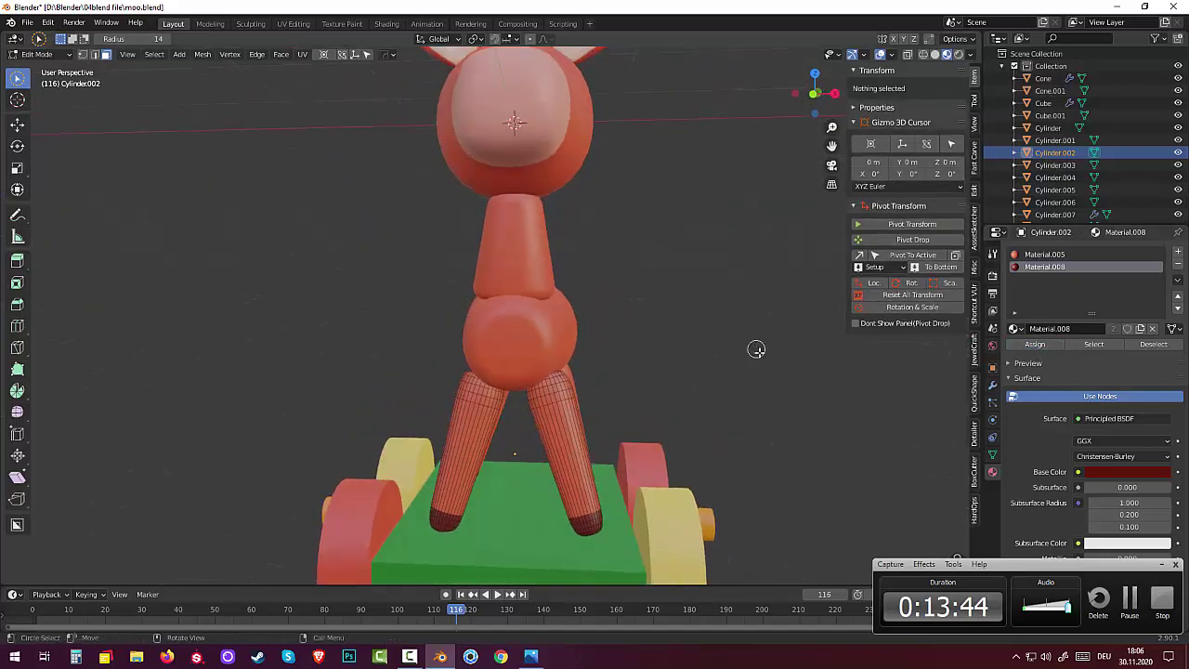
middle_drag(758, 349, 780, 372)
scroll(779, 372, down, 5)
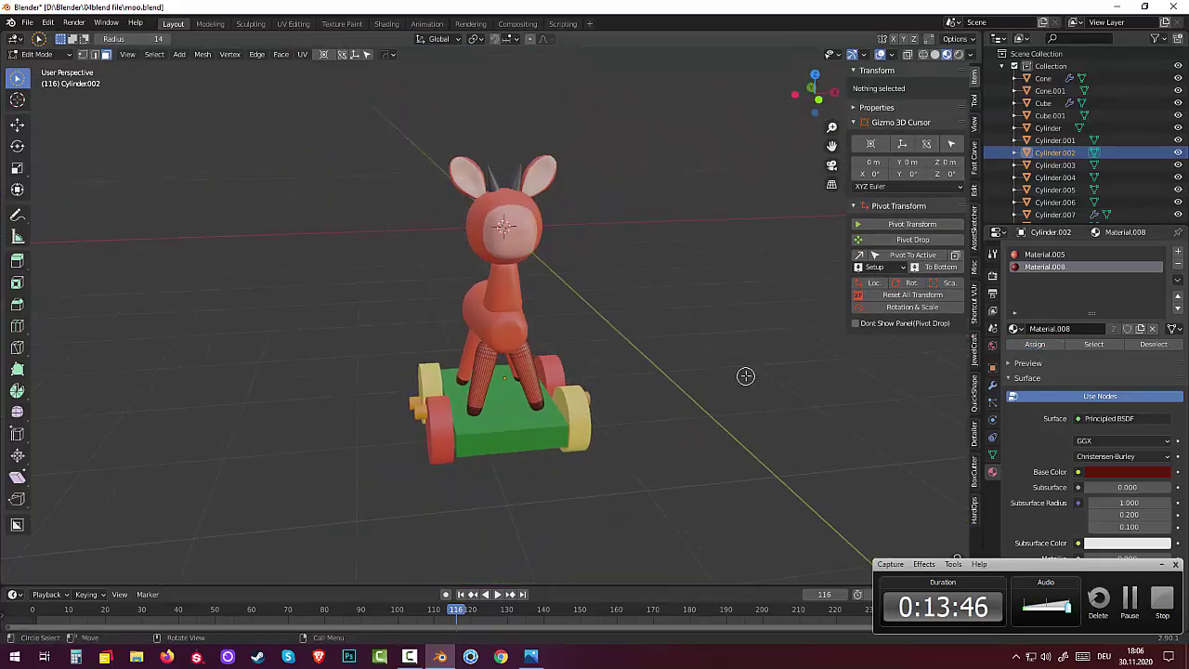
click(1048, 79)
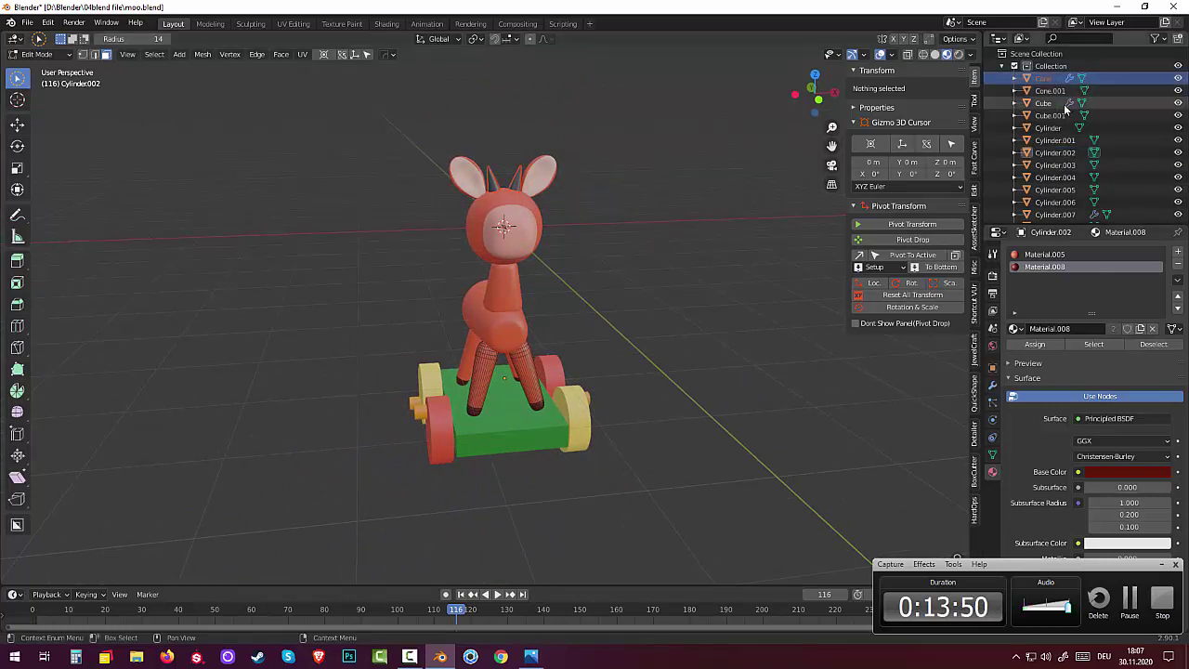
click(1055, 104)
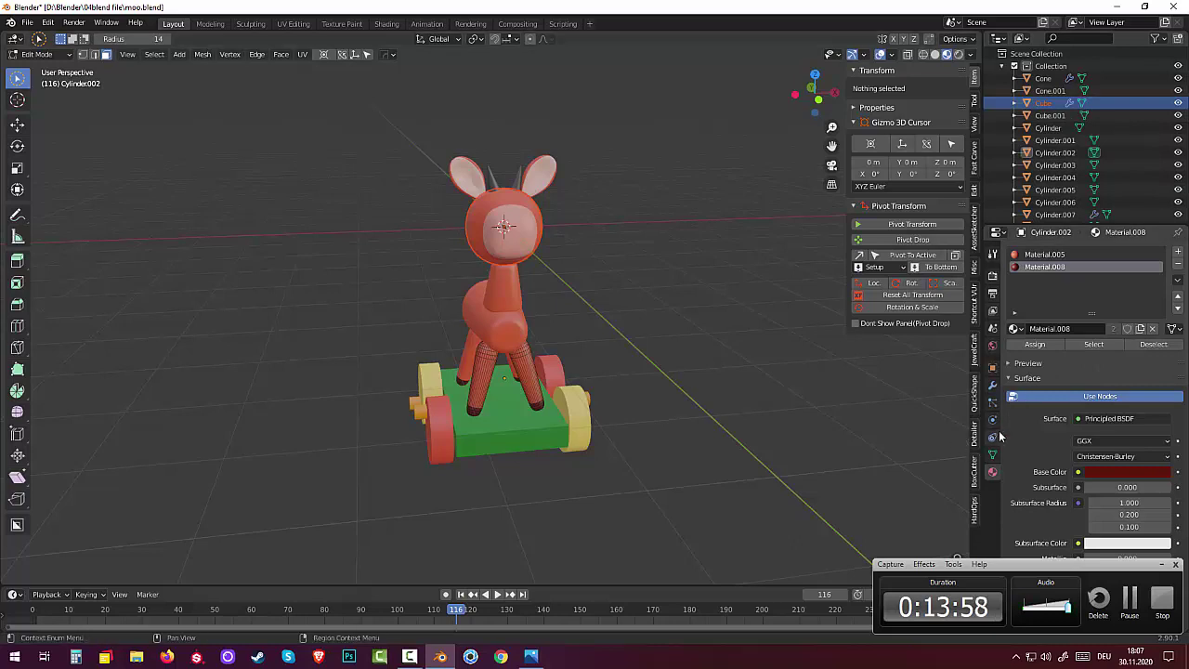
click(992, 388)
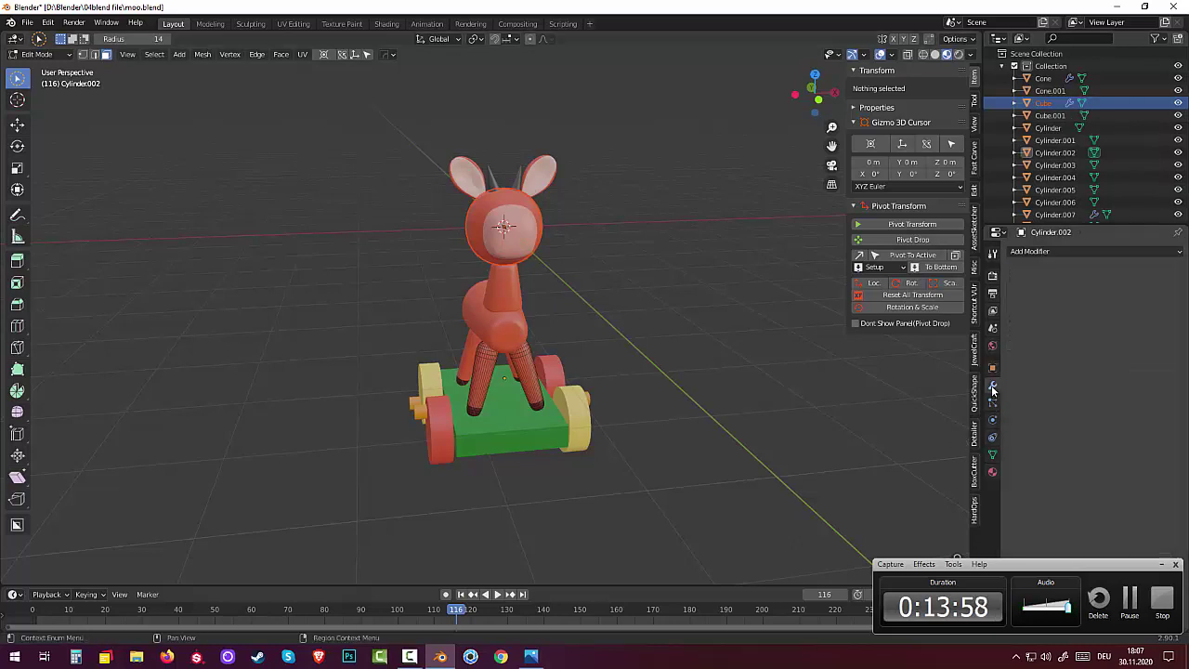
ctrl+click(1067, 105)
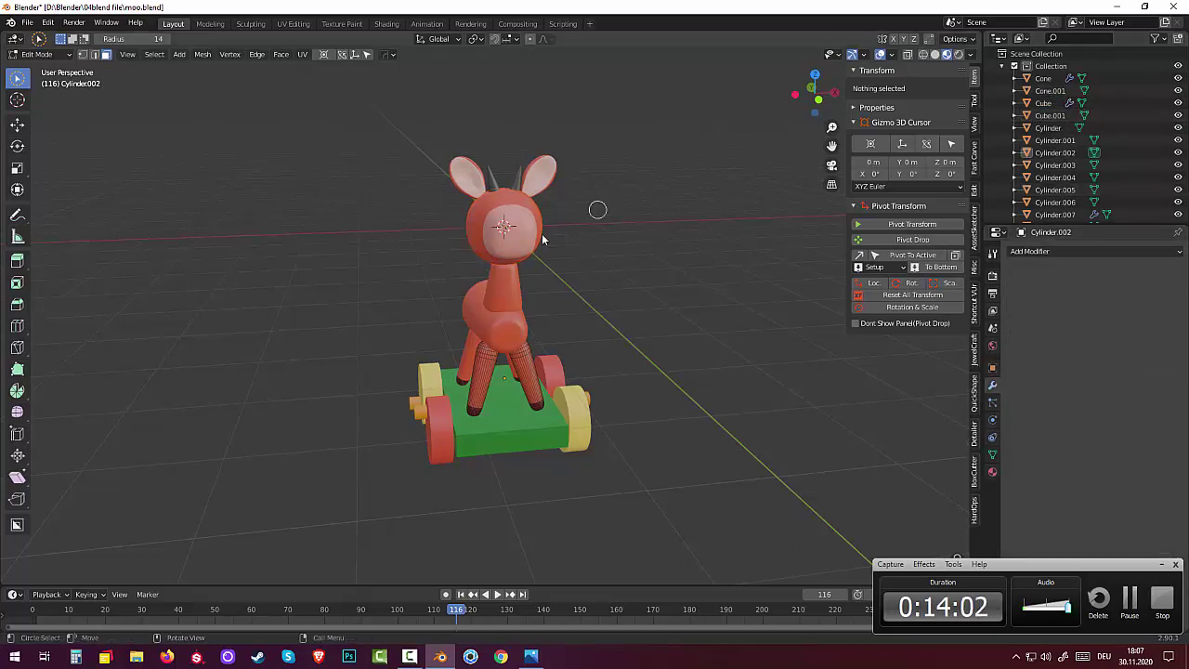
Step: Back in Object Mode, apply the Cone's Mirror modifier and the Cube's Subdivision modifier
click(36, 56)
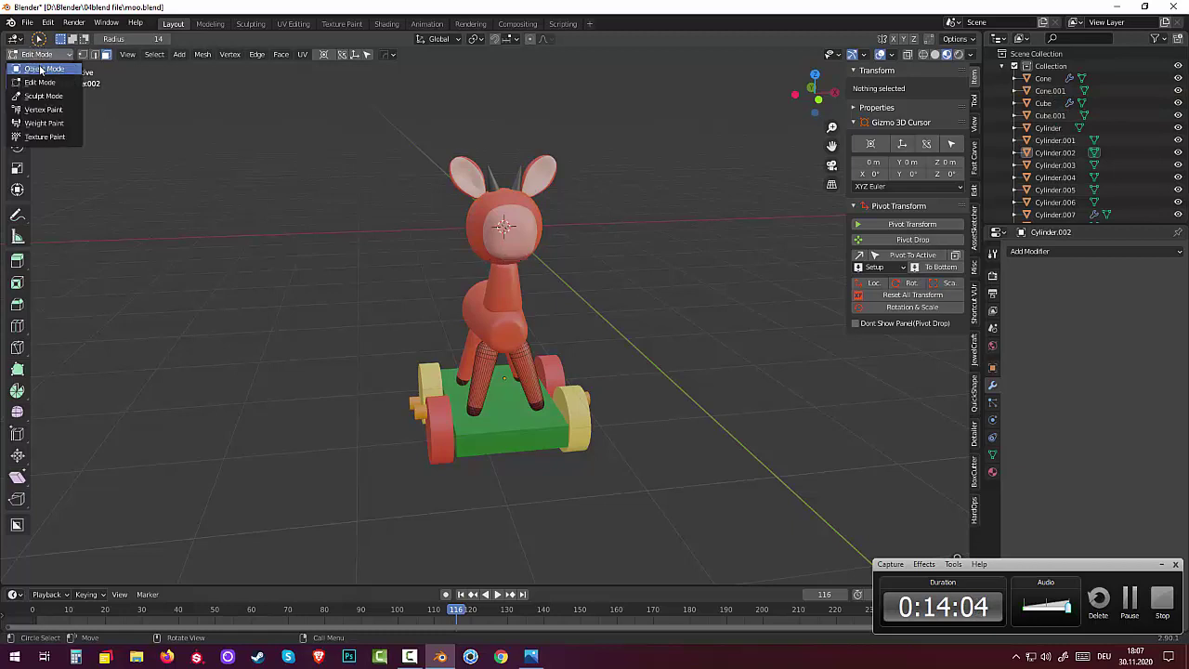
click(37, 37)
click(1050, 80)
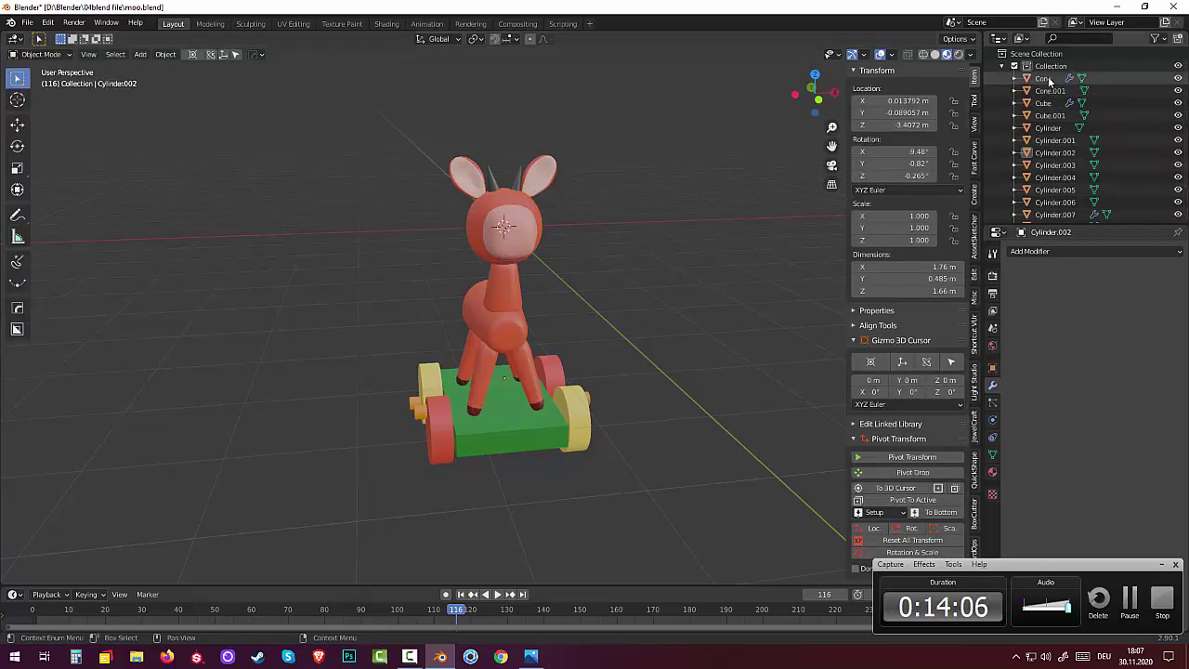
click(1149, 300)
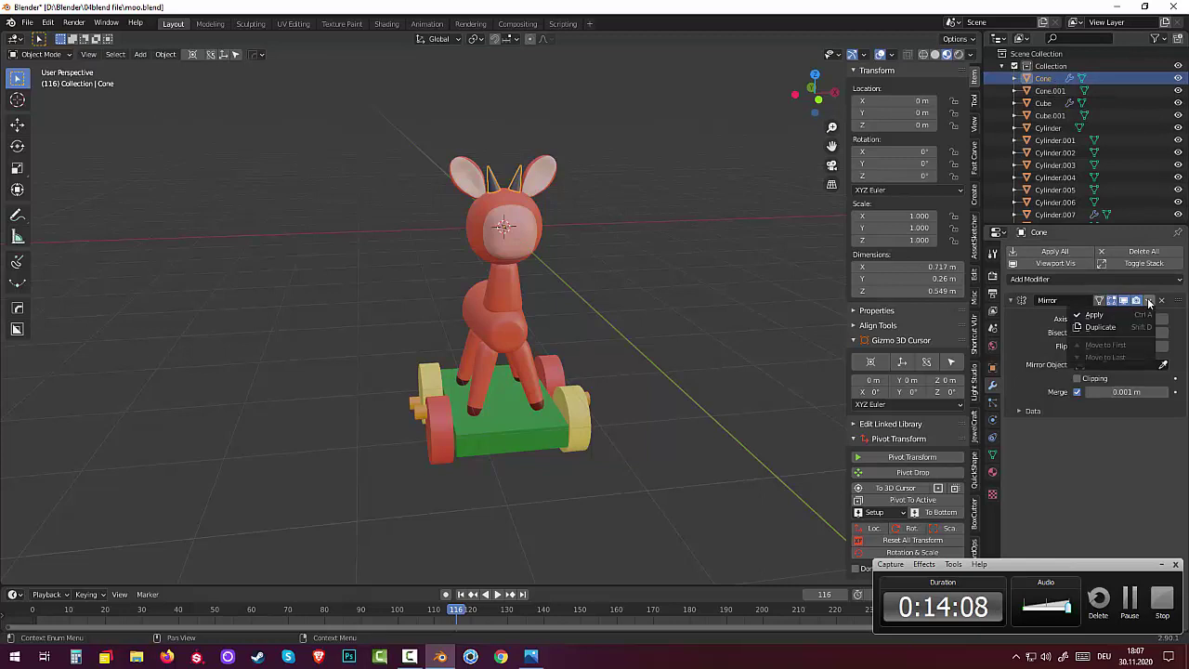
click(1094, 315)
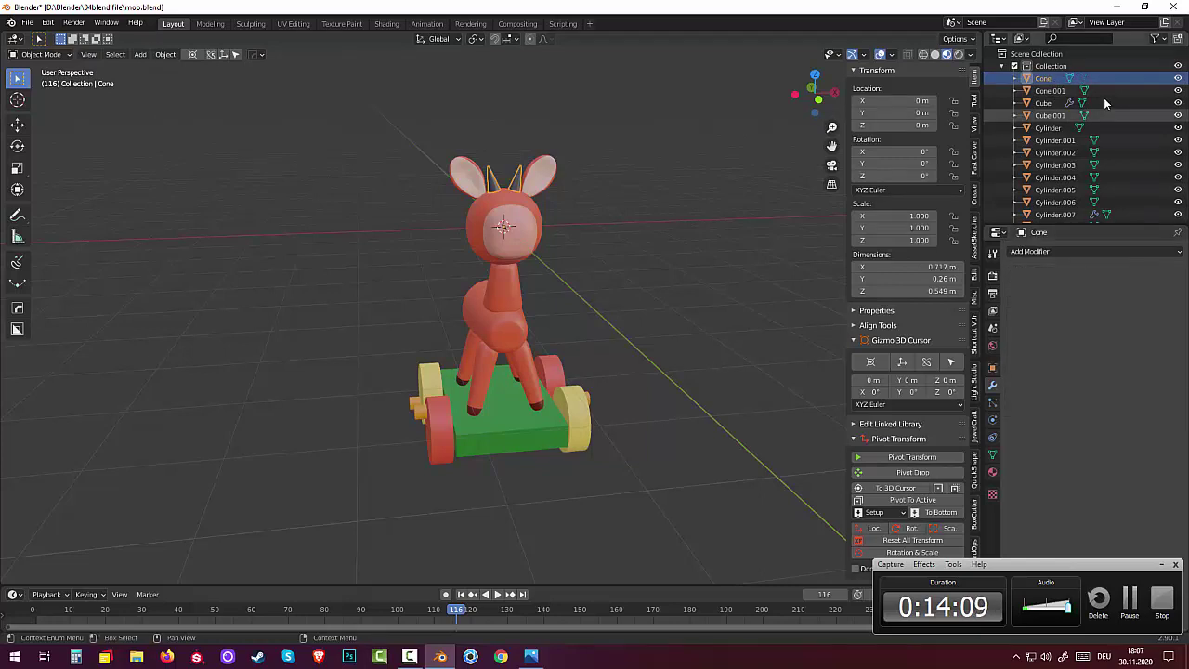
click(1044, 103)
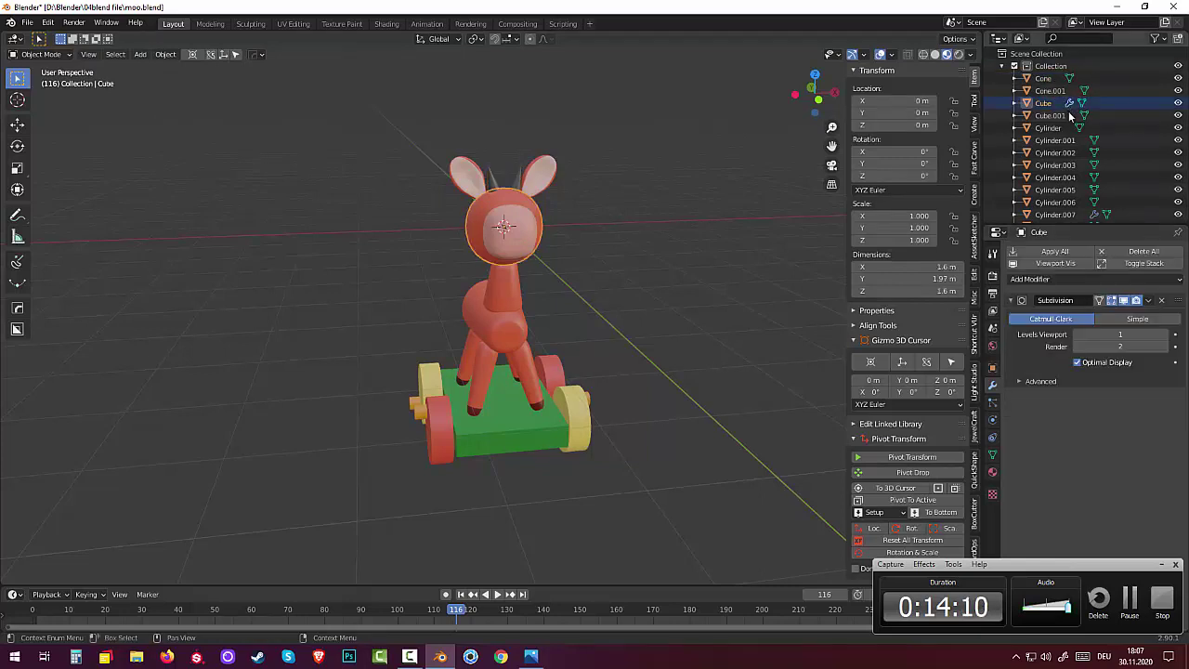
click(1149, 300)
click(1110, 314)
Step: Apply the Mirror modifiers on Cylinder.007 and the Sphere
click(1097, 215)
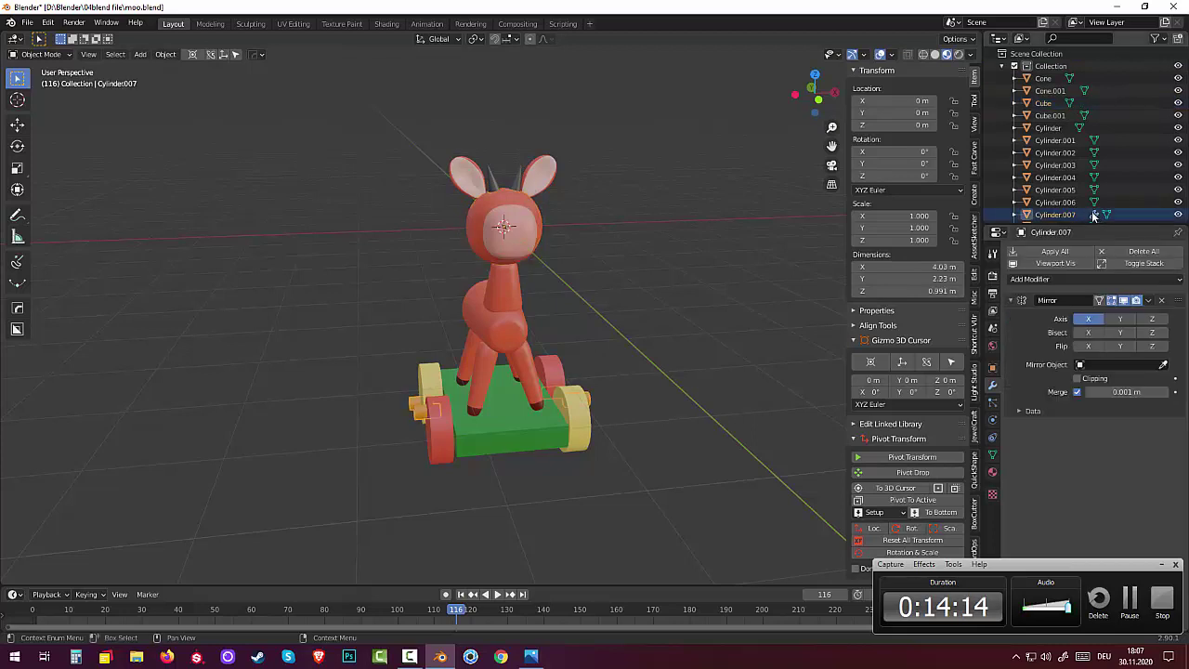
click(1148, 300)
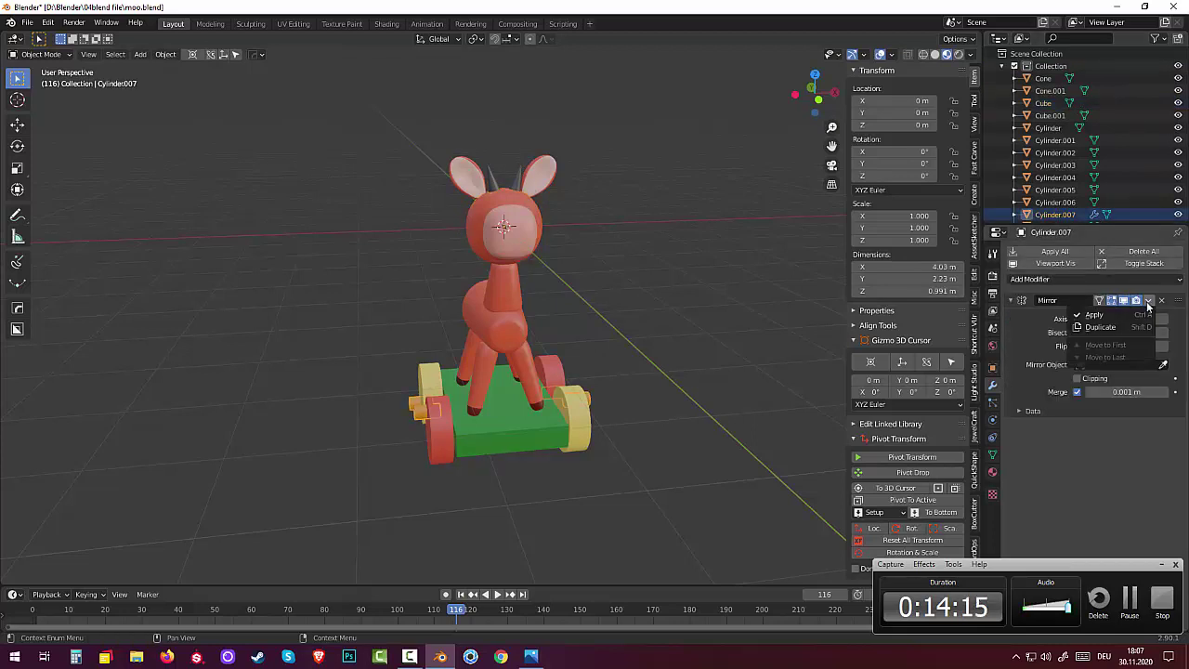
click(1102, 318)
scroll(1077, 195, down, 2)
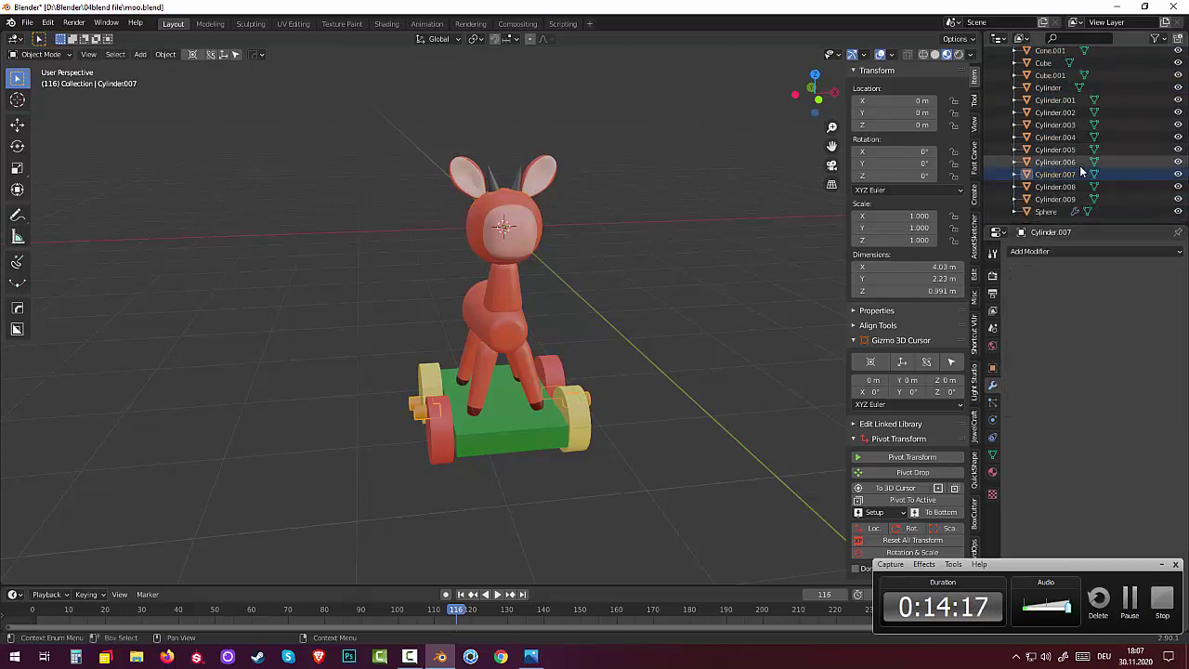
click(1076, 214)
click(1149, 300)
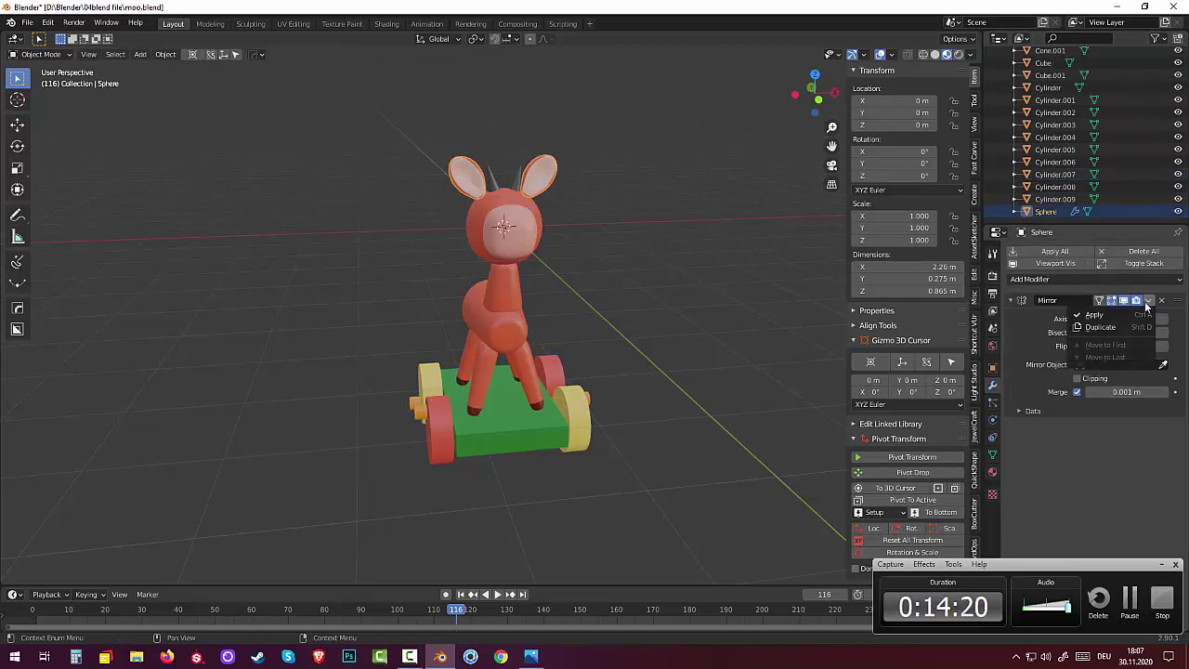
click(1099, 318)
Step: Select all toy parts from Cone through Sphere in the Outliner
click(744, 382)
middle_drag(744, 382, 734, 341)
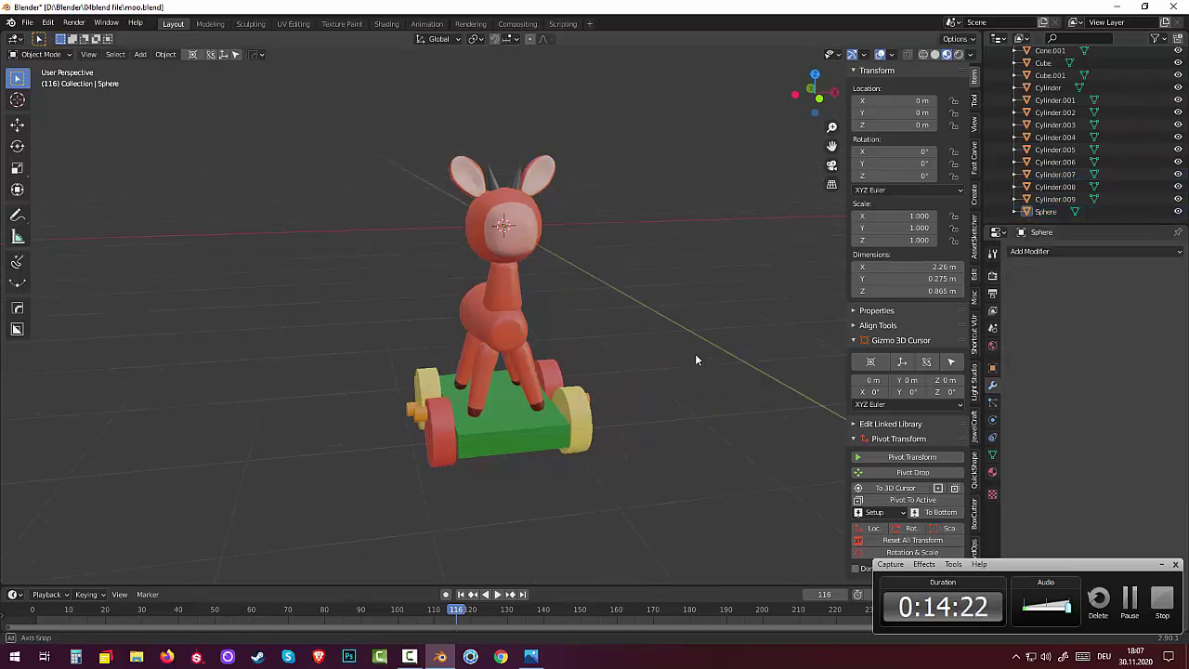
scroll(1068, 148, up, 2)
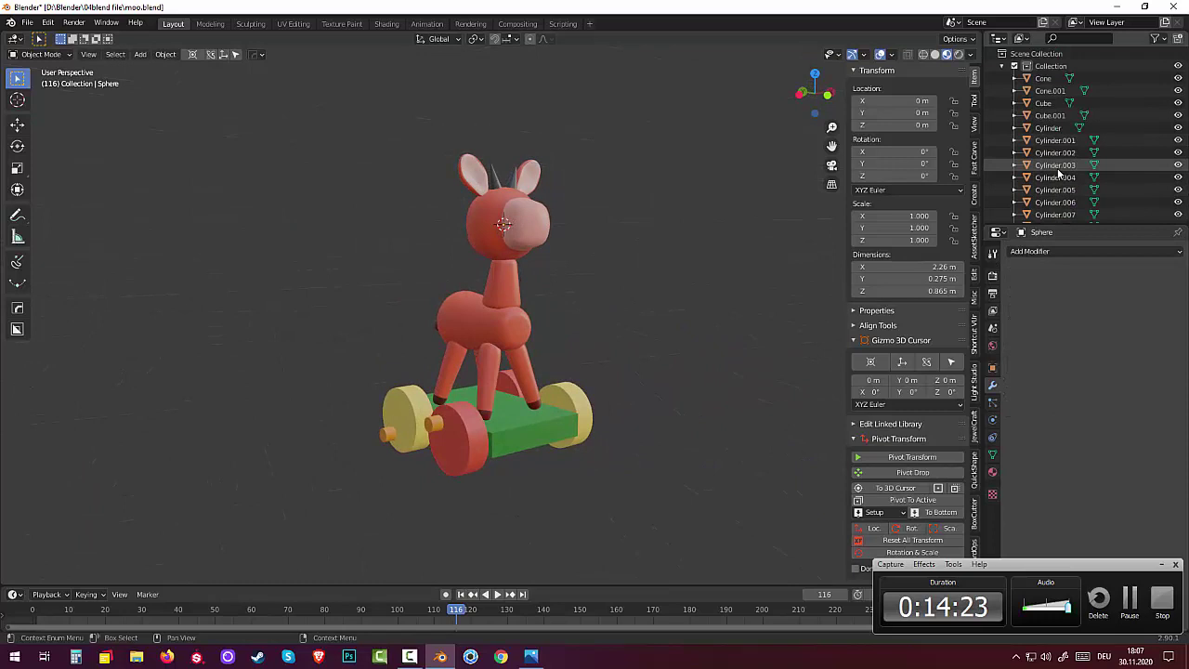
click(1041, 82)
scroll(1045, 149, down, 3)
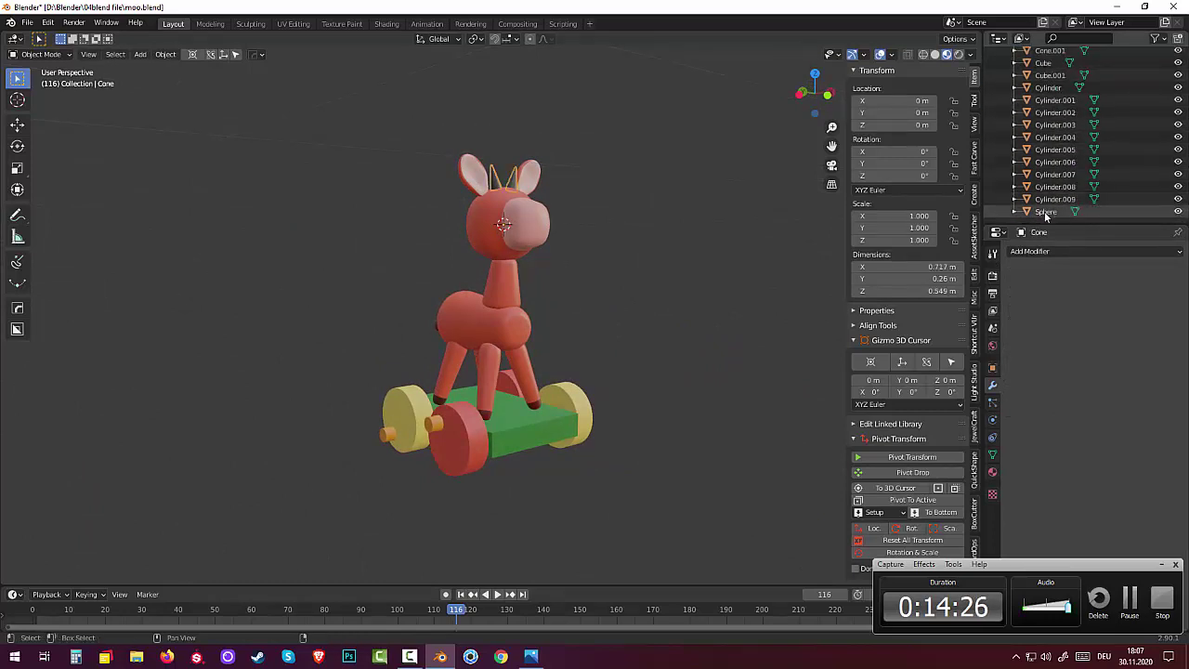
shift+click(1045, 214)
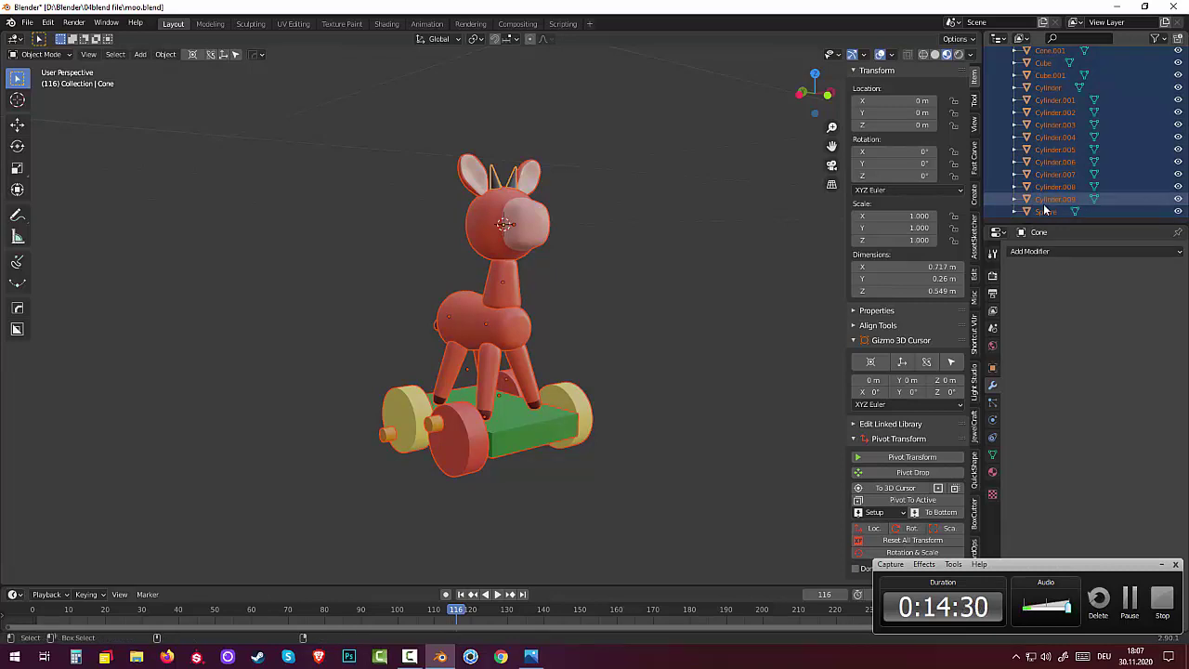
Step: Join the selected parts with Object > Join and rename the result moo
click(166, 54)
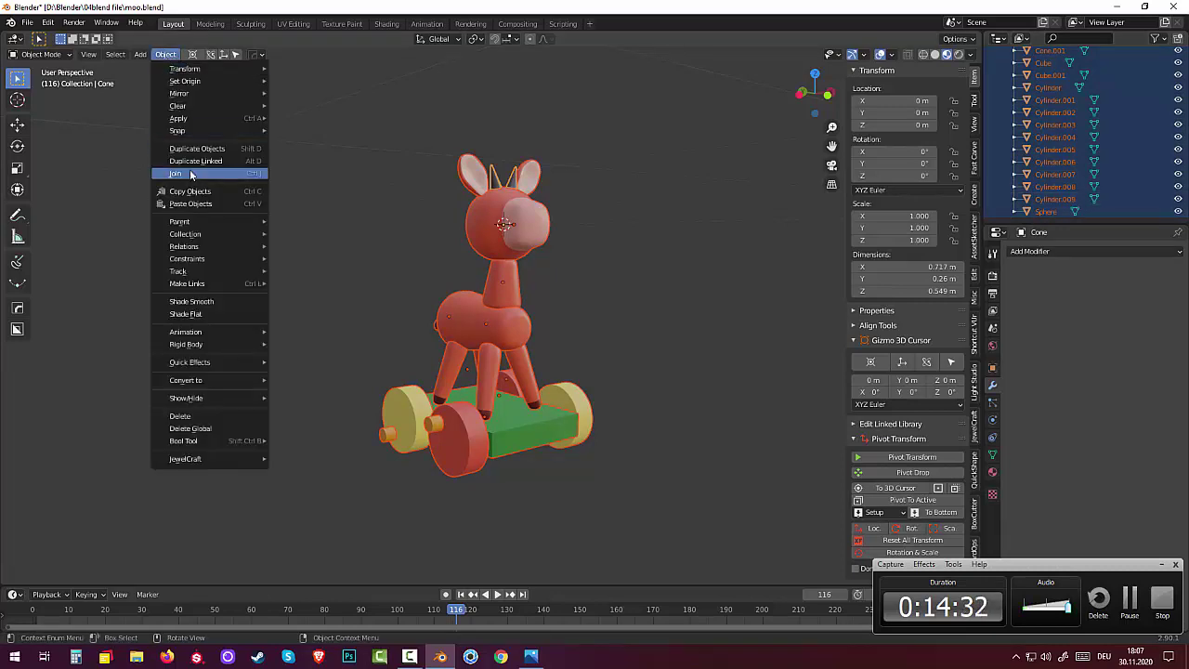
click(189, 174)
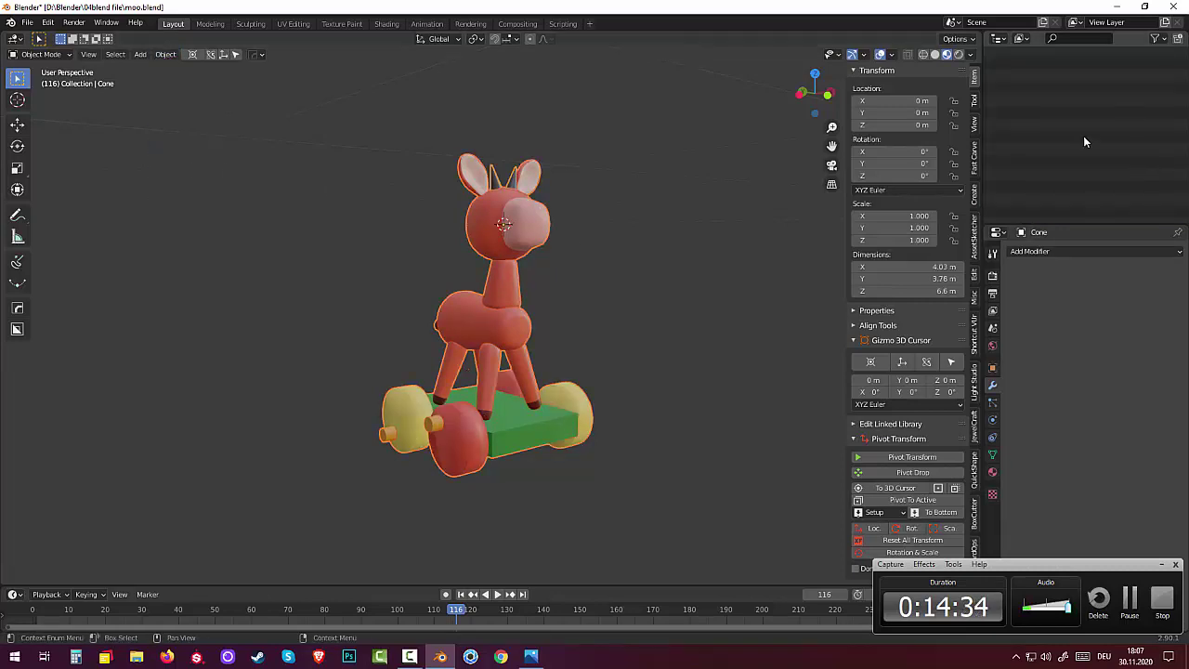
double_click(1043, 78)
text(moo)
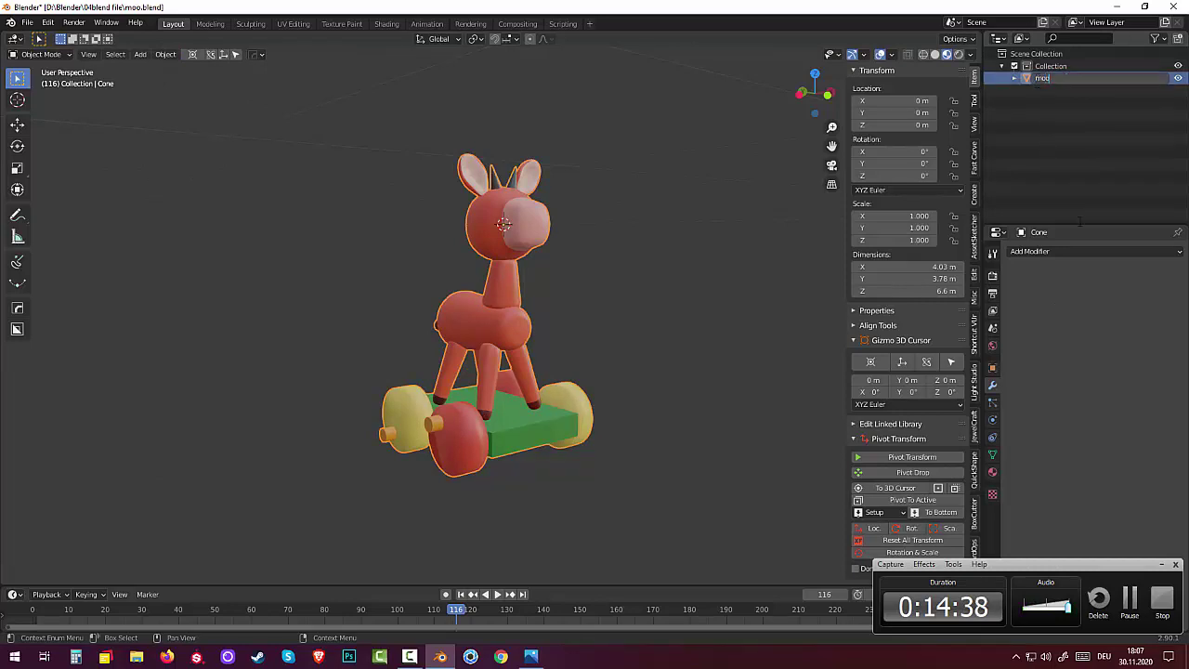
key(Return)
mouse_move(675, 372)
middle_down()
mouse_move(780, 372)
mouse_move(563, 360)
mouse_move(457, 393)
mouse_move(314, 358)
mouse_move(306, 388)
mouse_move(478, 394)
mouse_move(575, 374)
mouse_move(675, 398)
mouse_move(666, 401)
middle_up()
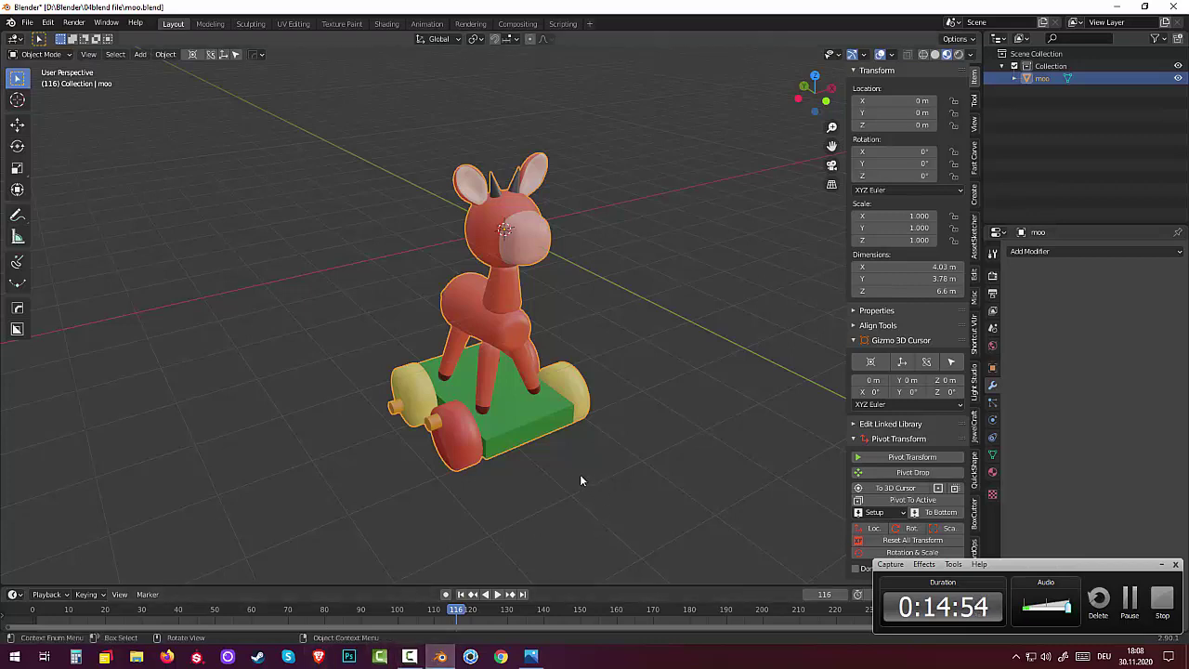
Step: Hide moo and switch to the front orthographic view with the origin lower on screen
click(1178, 78)
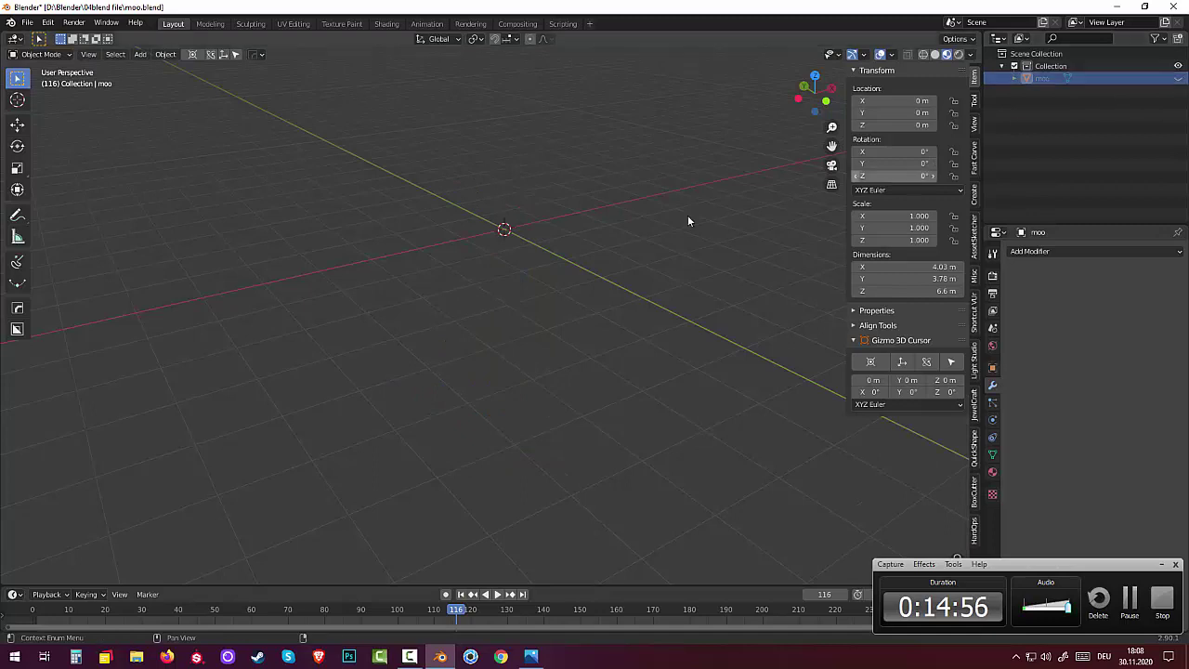
mouse_move(688, 221)
middle_down()
mouse_move(543, 273)
mouse_move(570, 268)
middle_up()
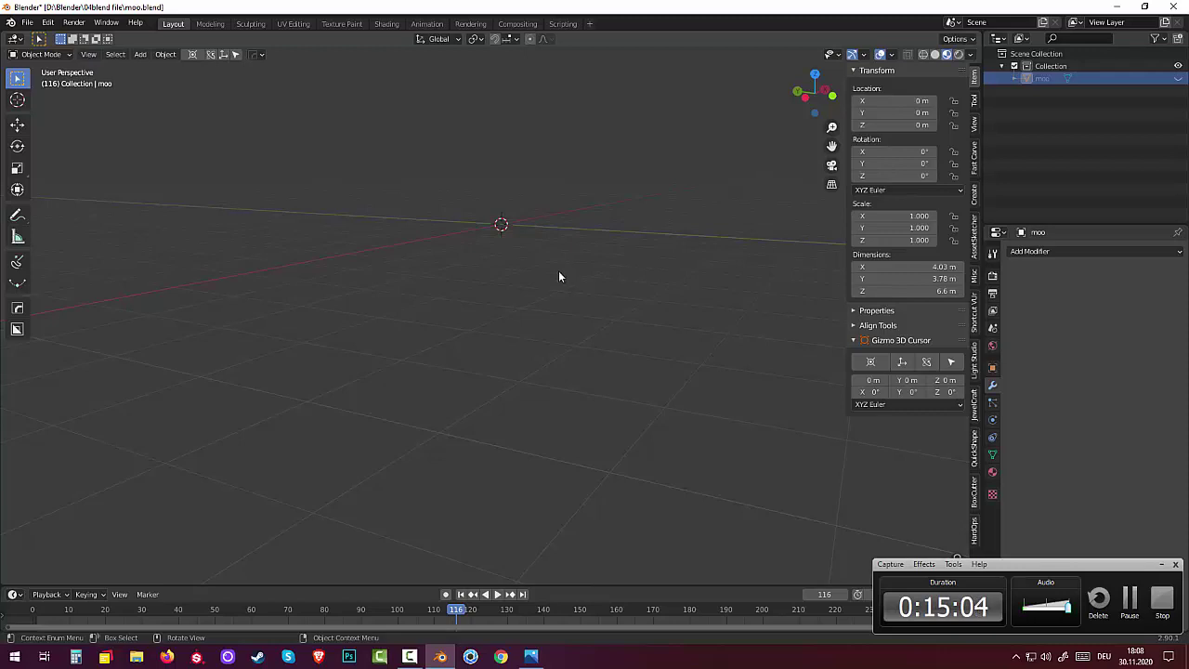
key(KP_3)
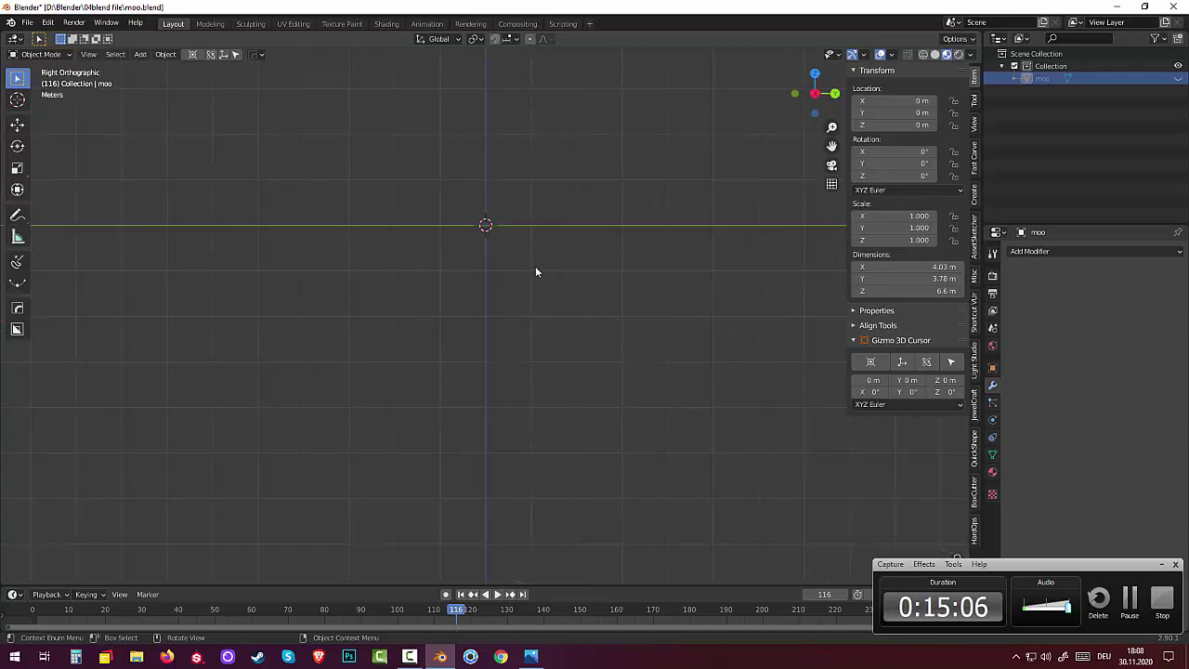
key(KP_1)
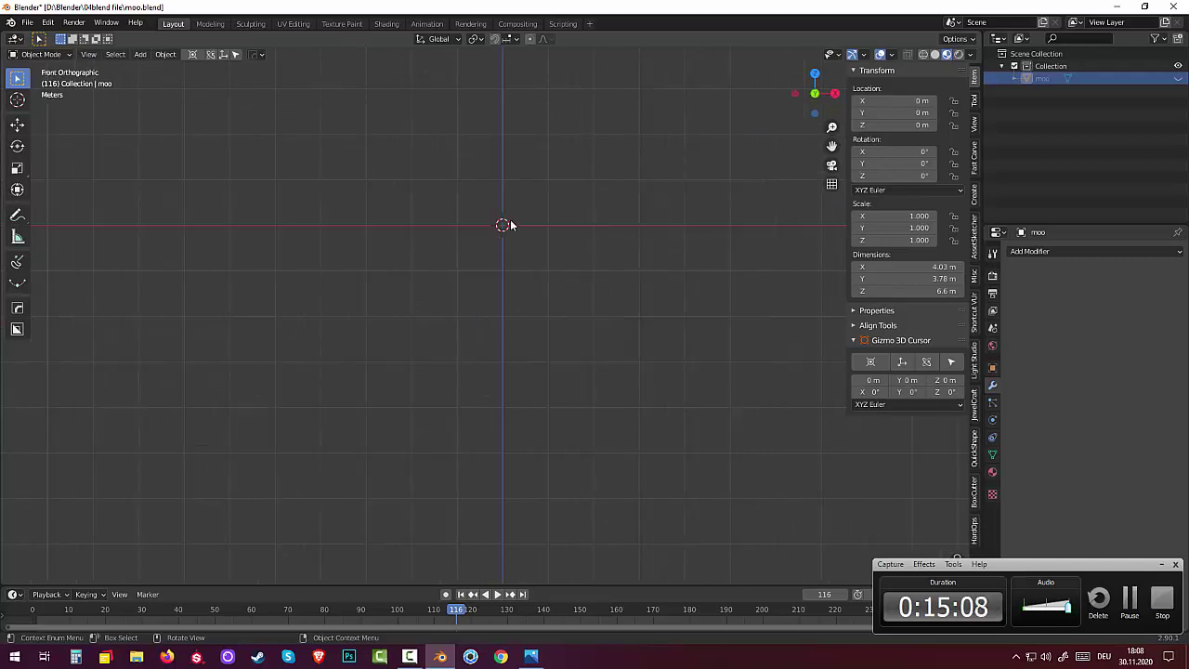
scroll(511, 214, up, 3)
shift+middle_drag(560, 198, 561, 420)
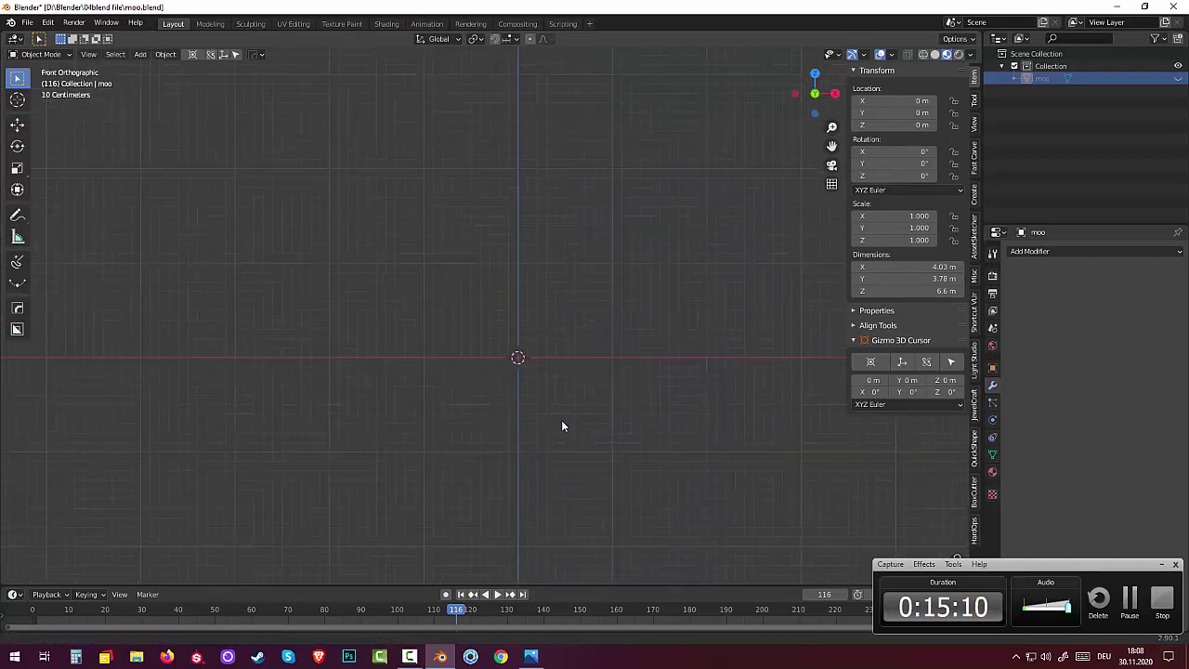
Step: Draw a half-bell profile curve with Flexi Draw Bezier, ending with a flat base at the origin
click(16, 262)
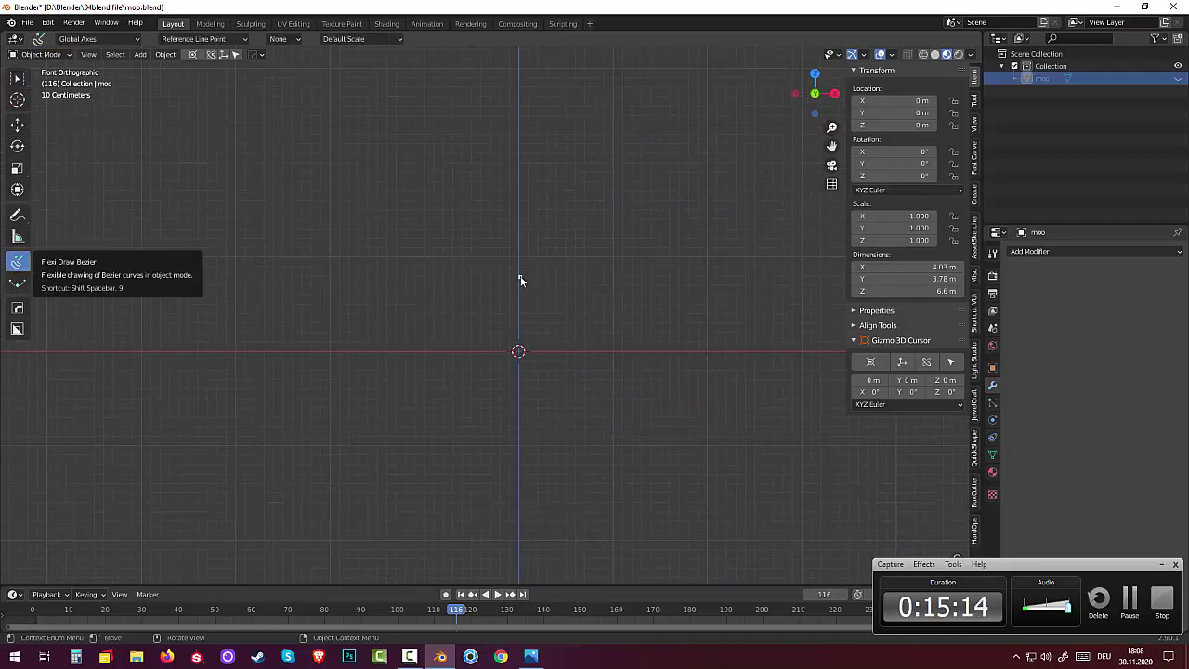
drag(520, 279, 538, 294)
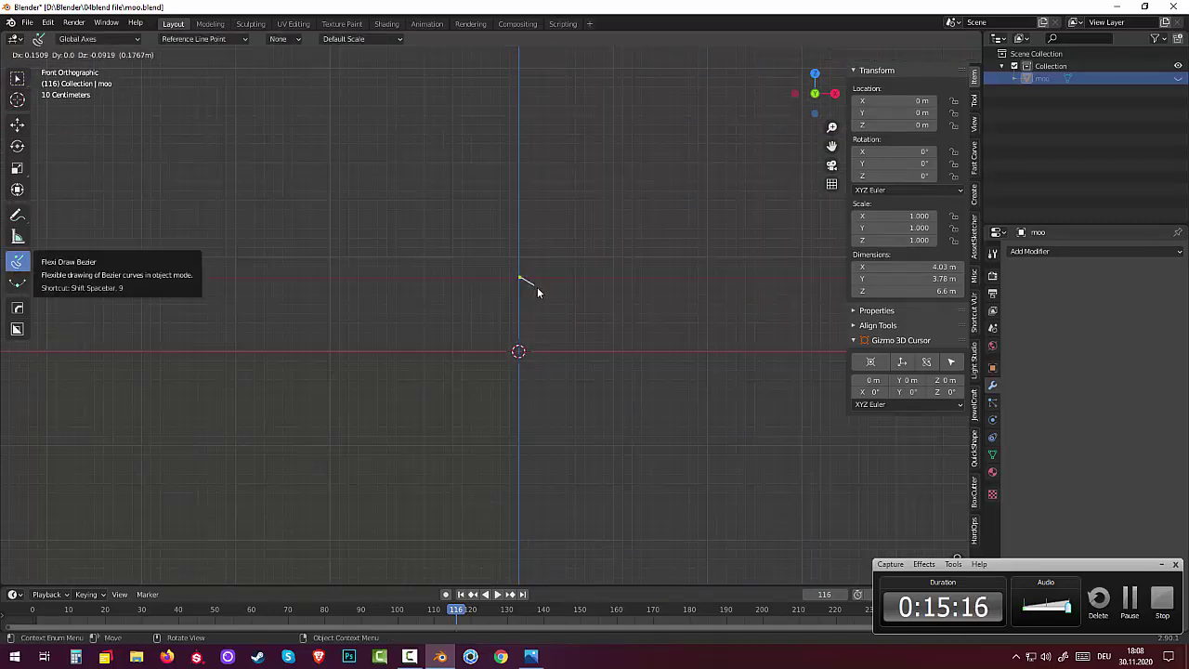
click(554, 337)
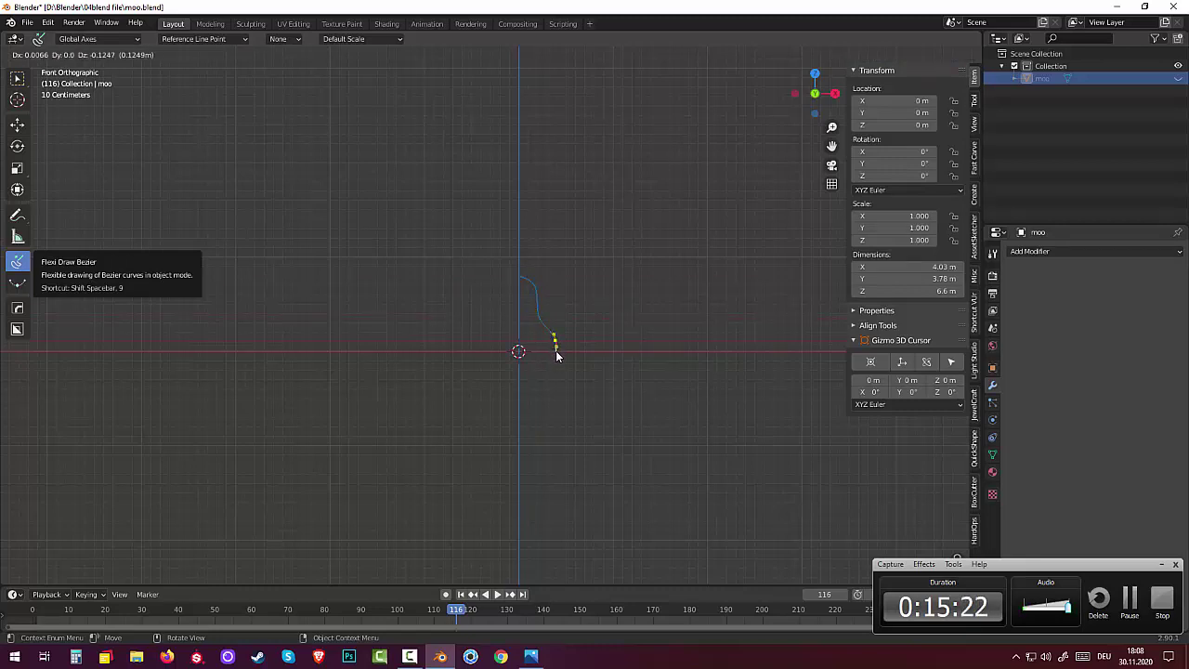
click(554, 351)
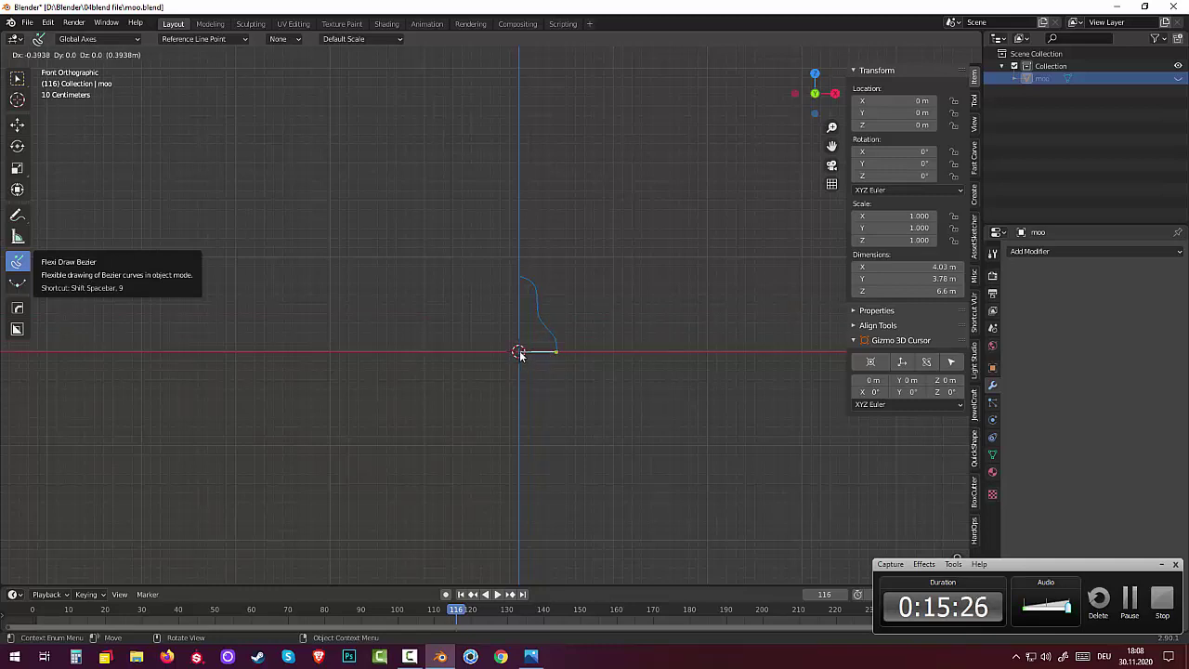
key(shift)
click(518, 353)
right_click(519, 353)
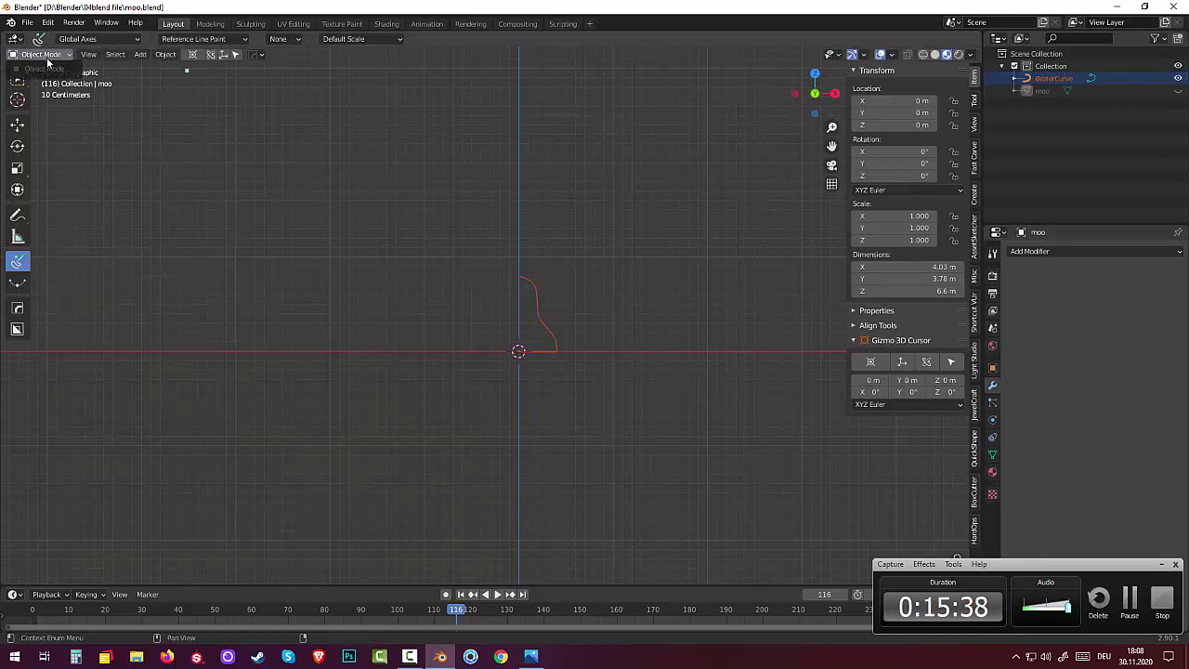
Step: Add a Screw modifier to the Bezier curve and raise Steps Viewport from 16 to 35
drag(17, 78, 74, 80)
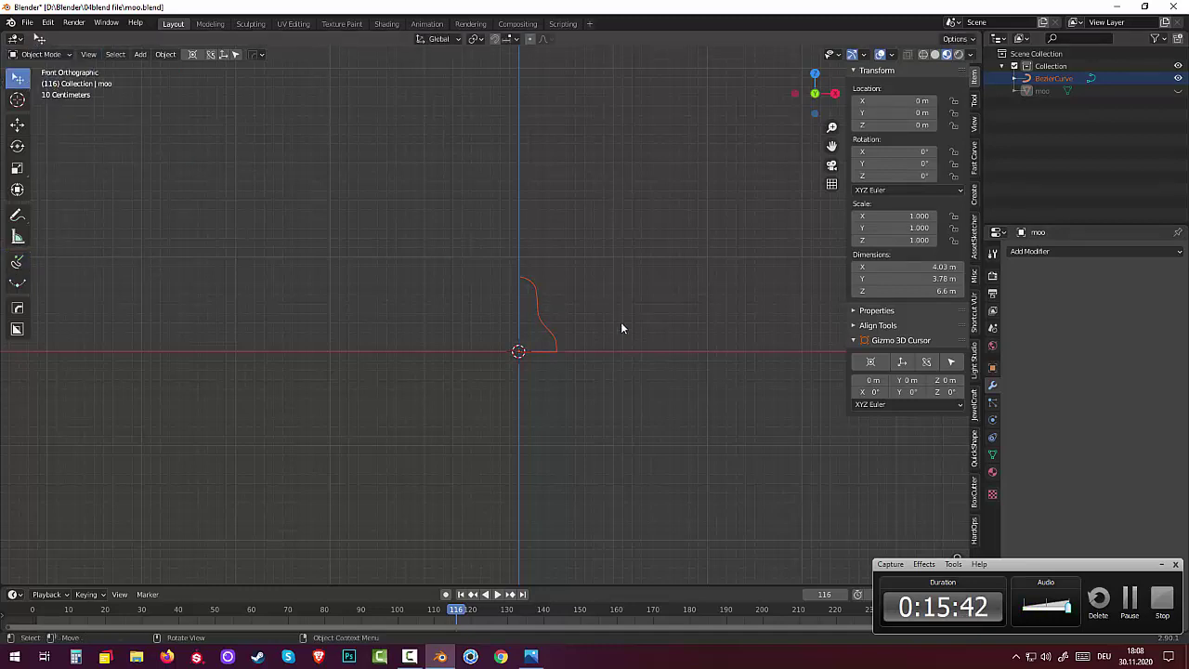
click(537, 314)
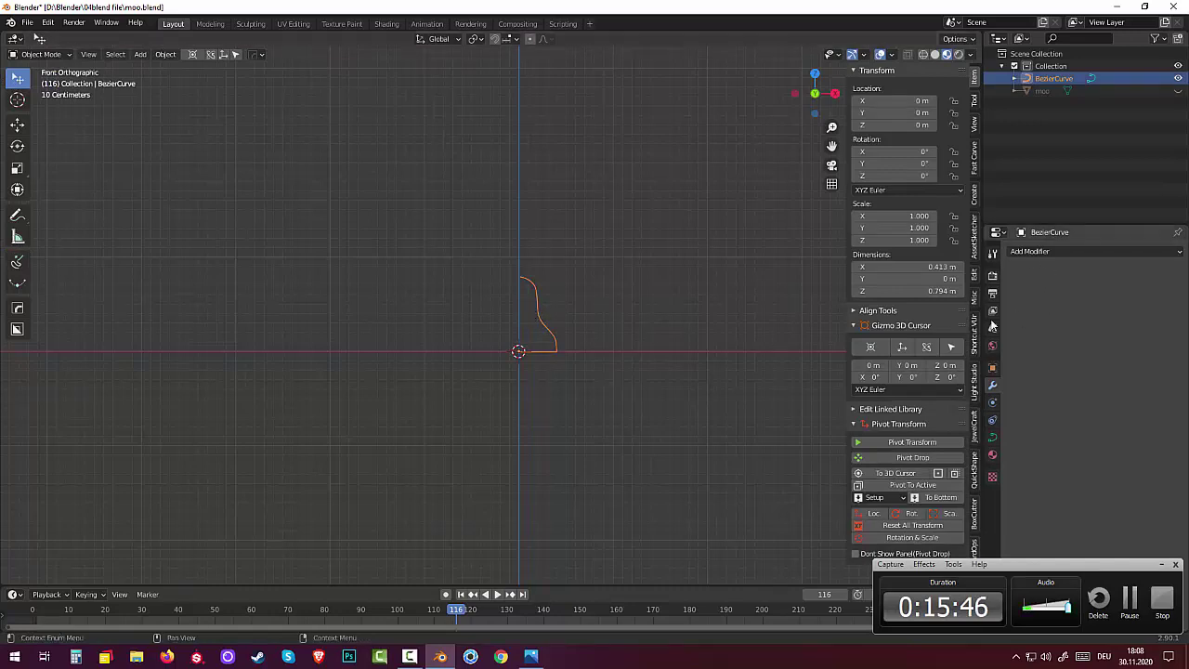
click(1032, 252)
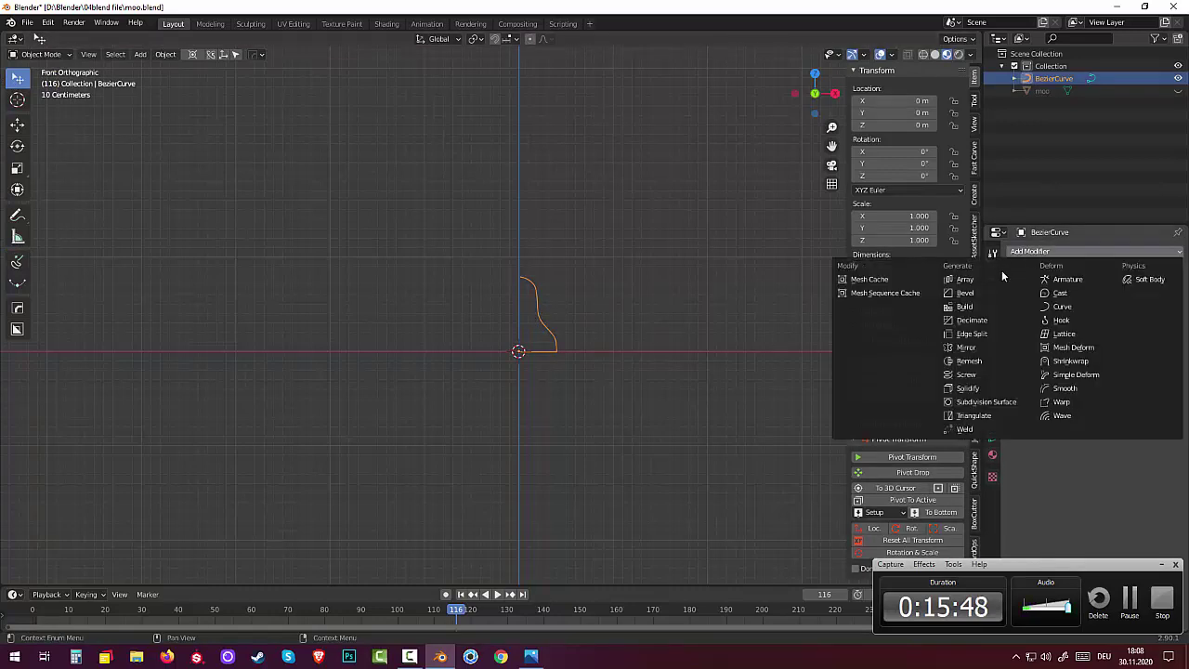
click(986, 375)
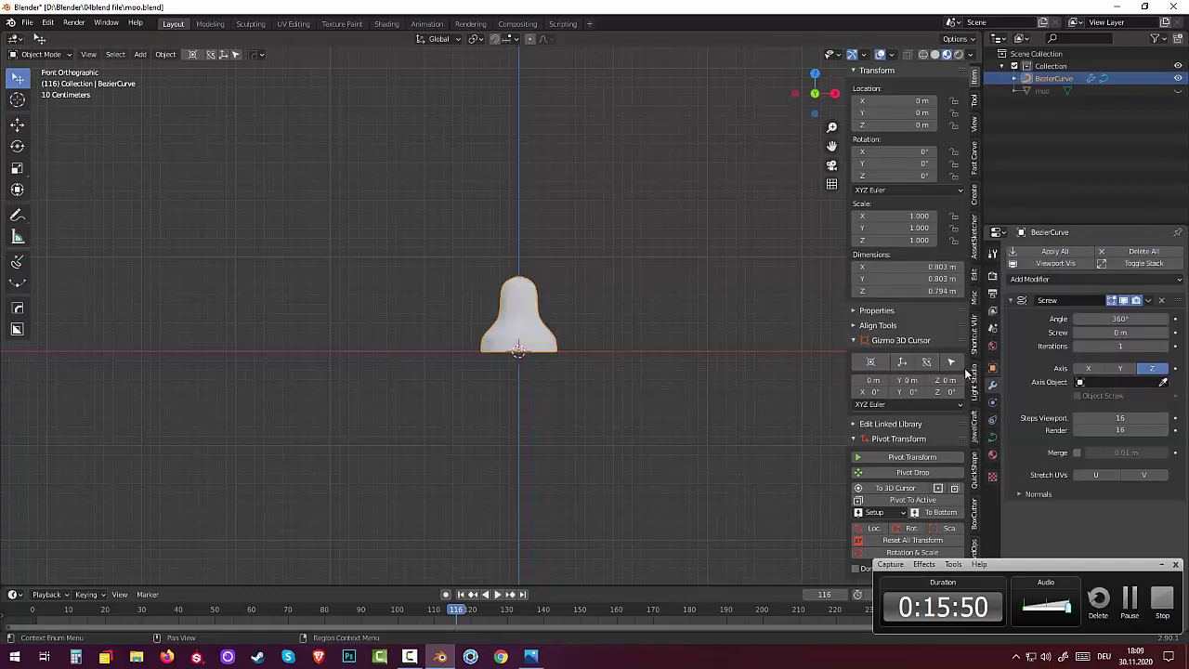
mouse_move(650, 339)
middle_down()
mouse_move(631, 344)
mouse_move(563, 470)
mouse_move(542, 467)
mouse_move(582, 337)
middle_up()
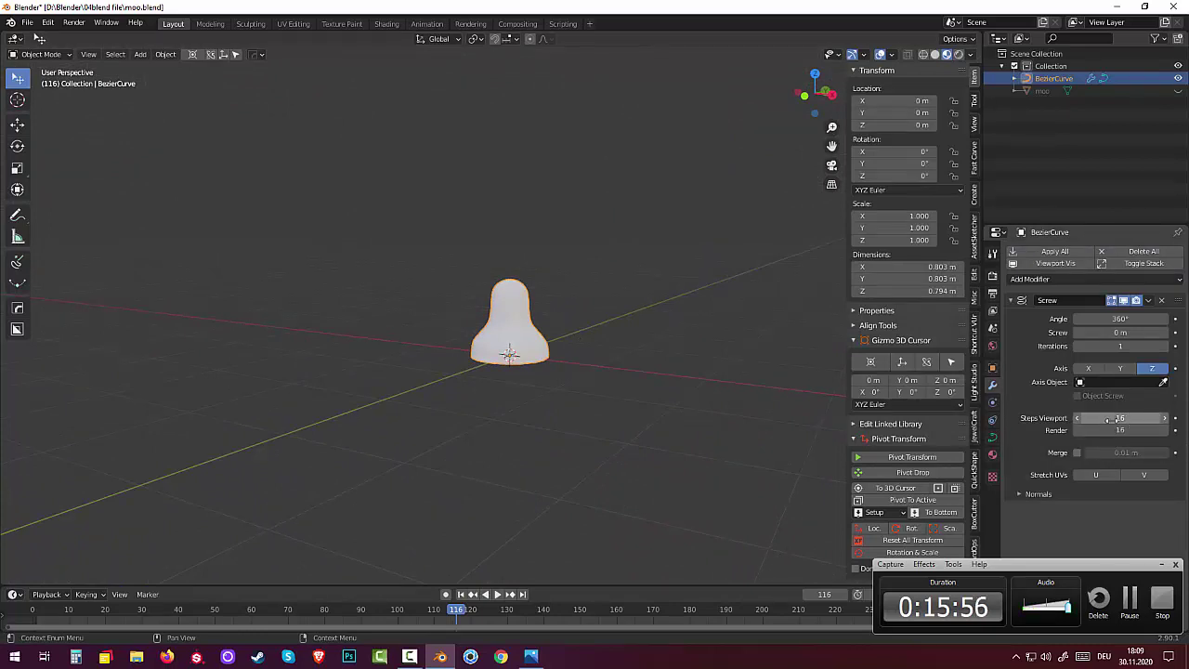
drag(1111, 420, 1152, 420)
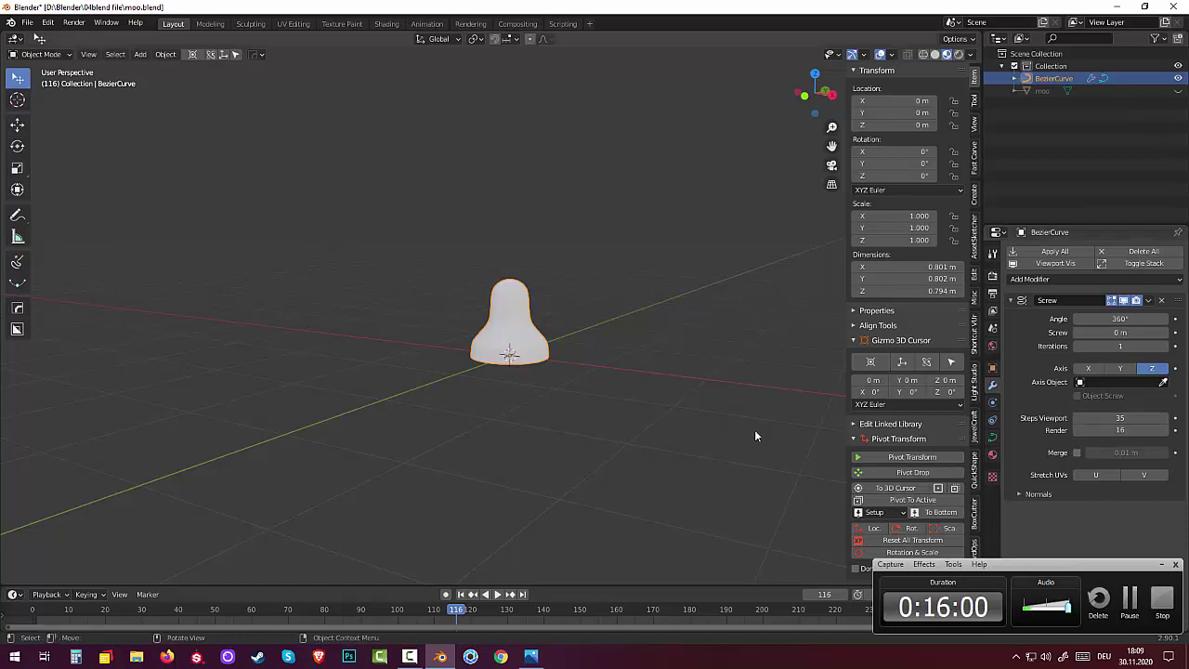
click(571, 356)
mouse_move(572, 357)
middle_down()
mouse_move(566, 428)
mouse_move(579, 480)
mouse_move(605, 352)
middle_up()
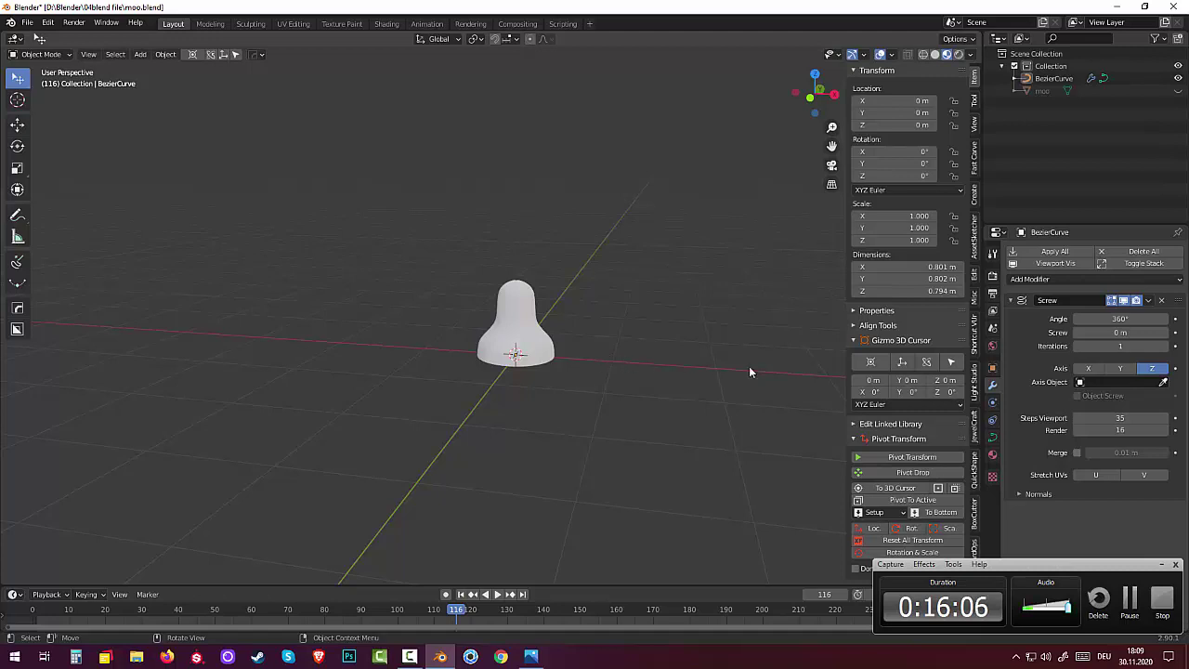
Step: Apply the Screw modifier on the BezierCurve, briefly checking it in Edit Mode
click(1150, 301)
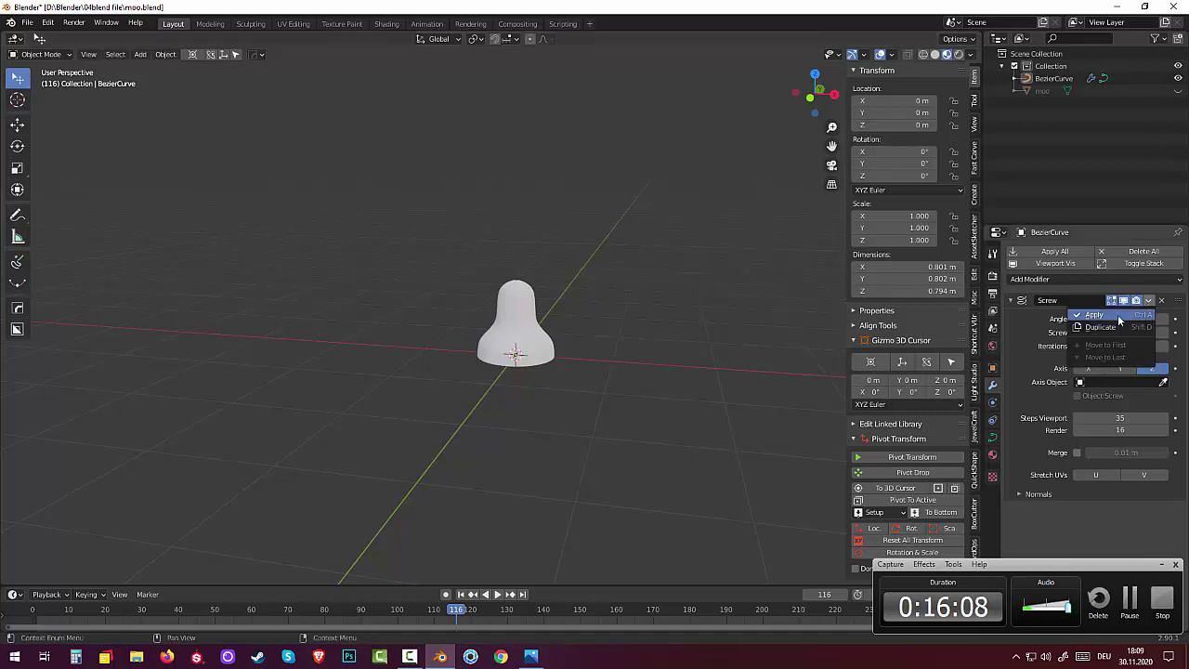
click(1103, 317)
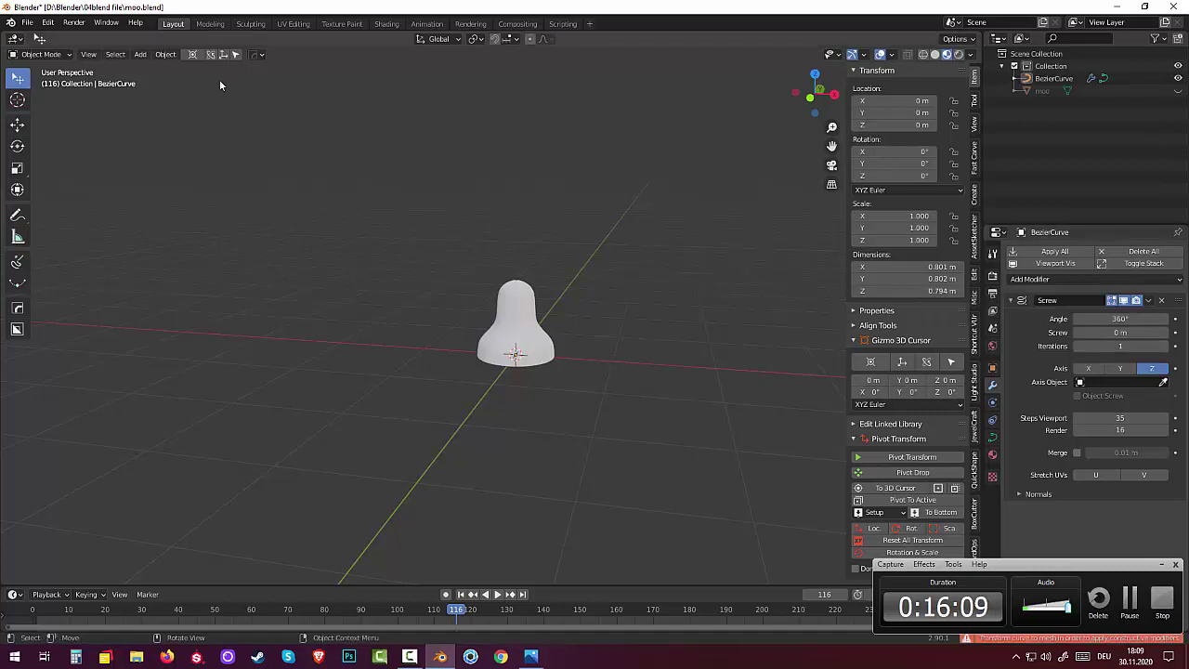
click(44, 56)
click(40, 81)
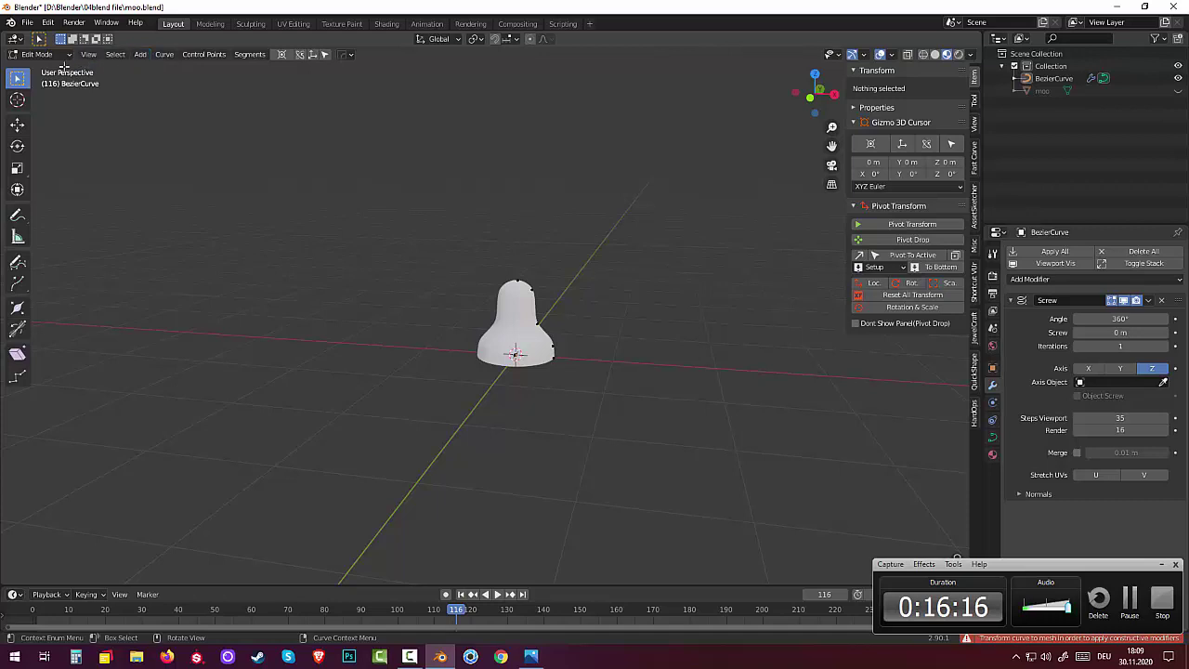
click(37, 54)
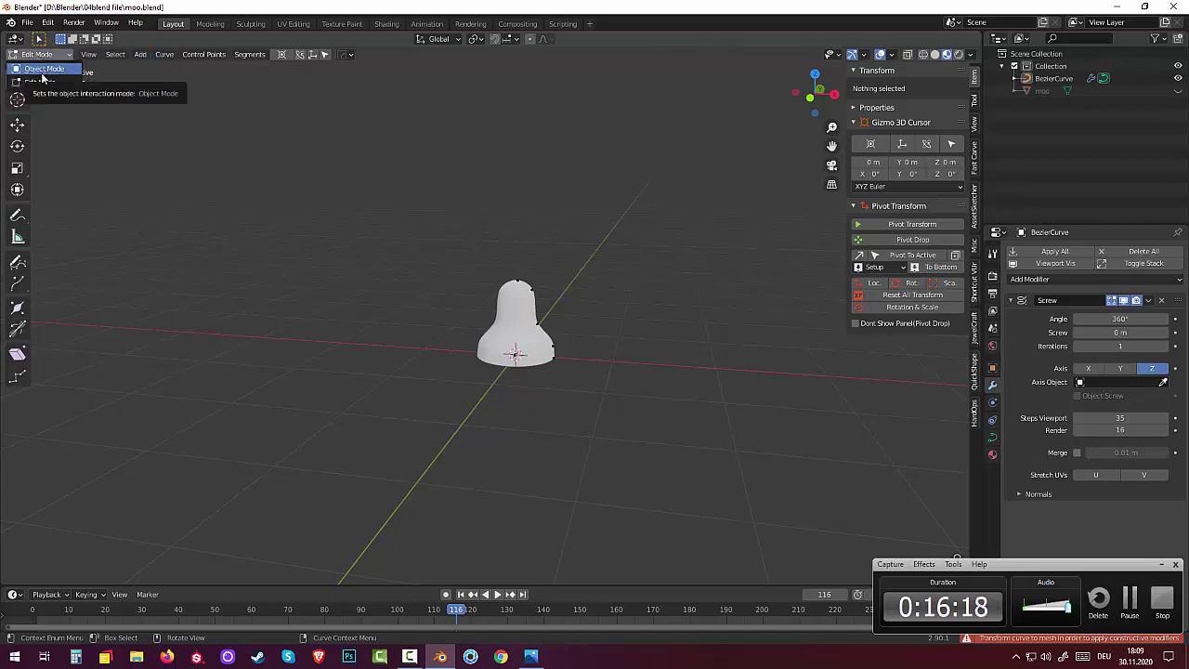
click(44, 69)
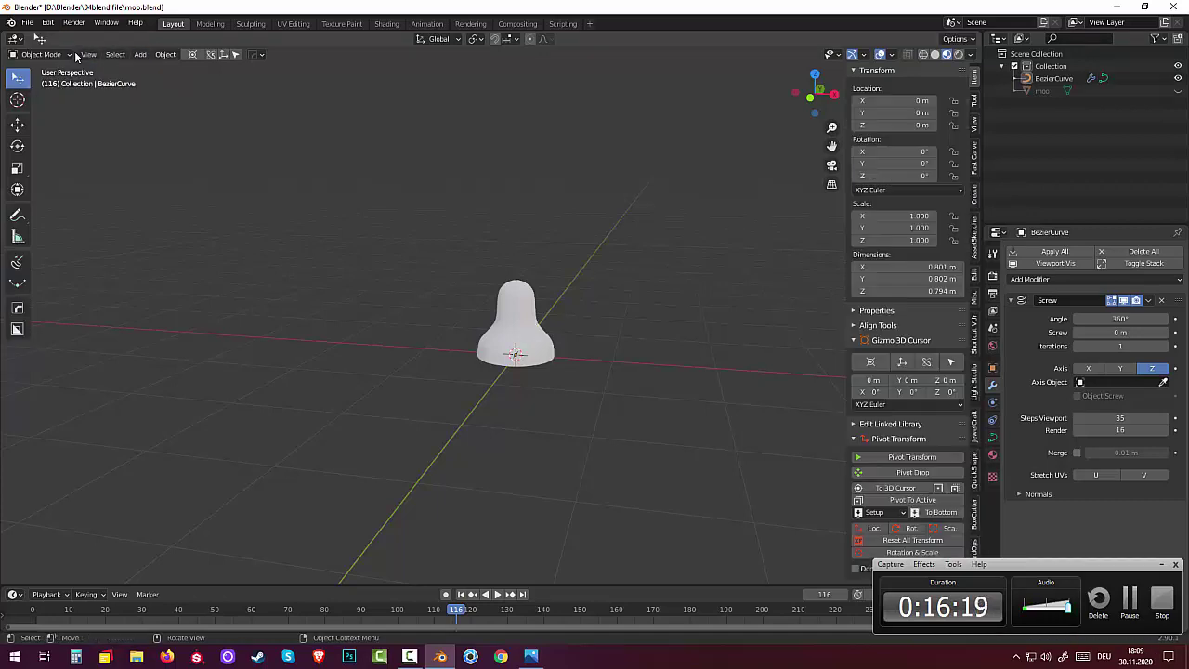
Step: Convert the bell curve to a mesh via Object > Convert to Mesh
click(165, 54)
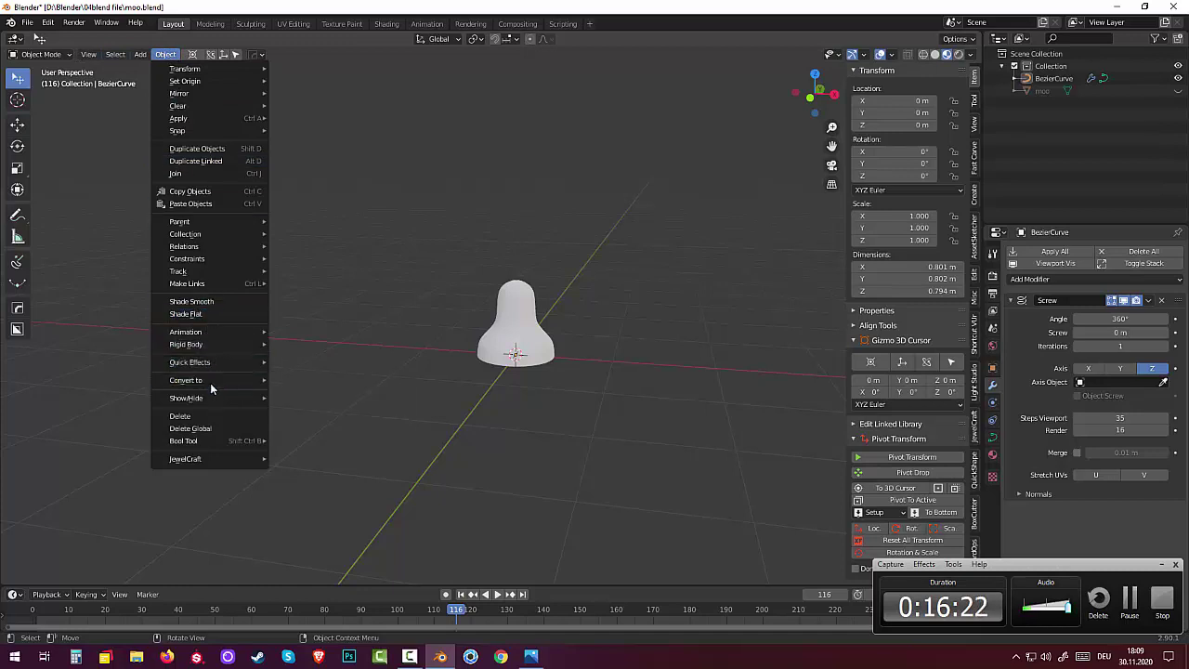
click(546, 358)
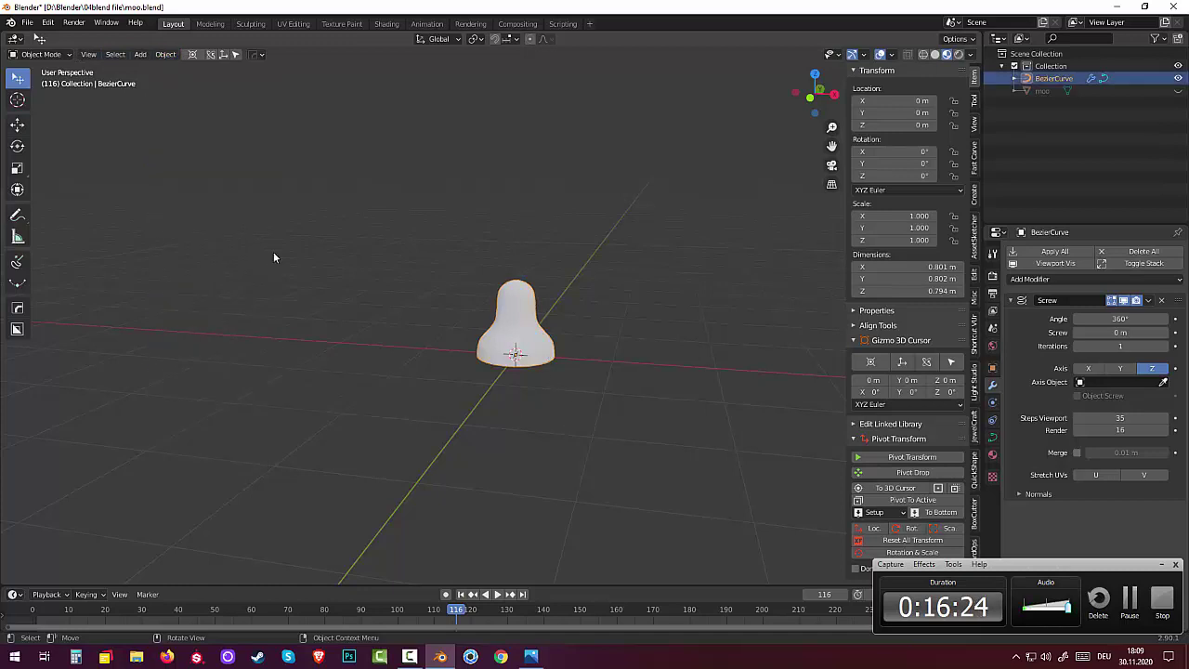
click(41, 54)
click(164, 54)
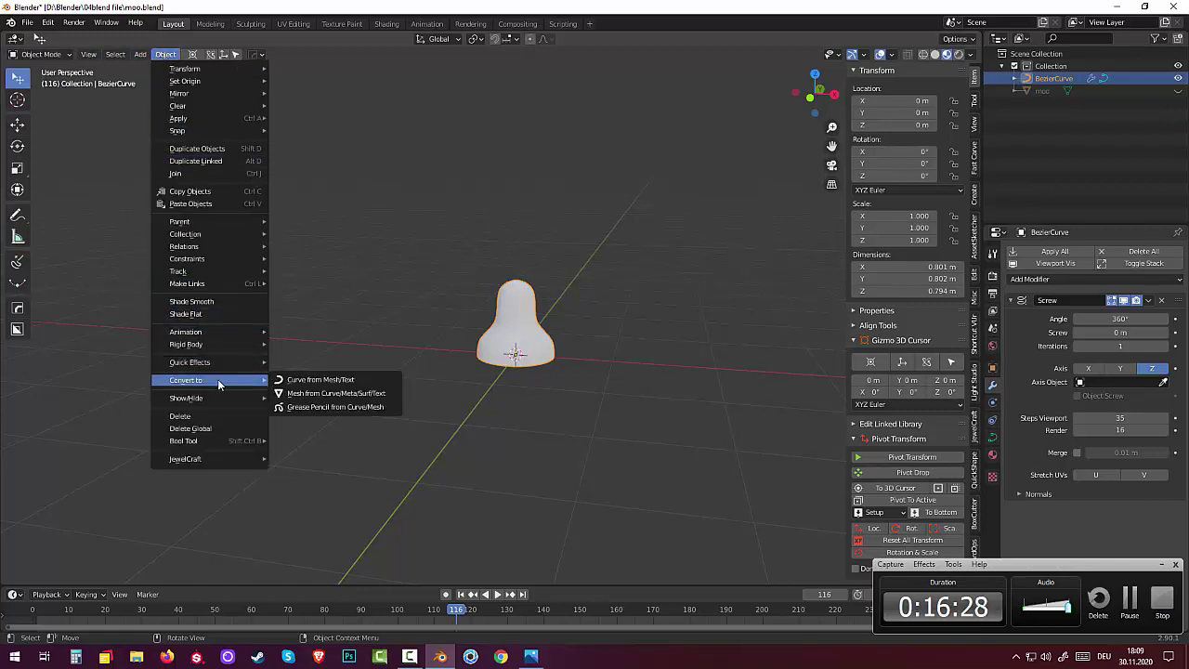
mouse_move(186, 380)
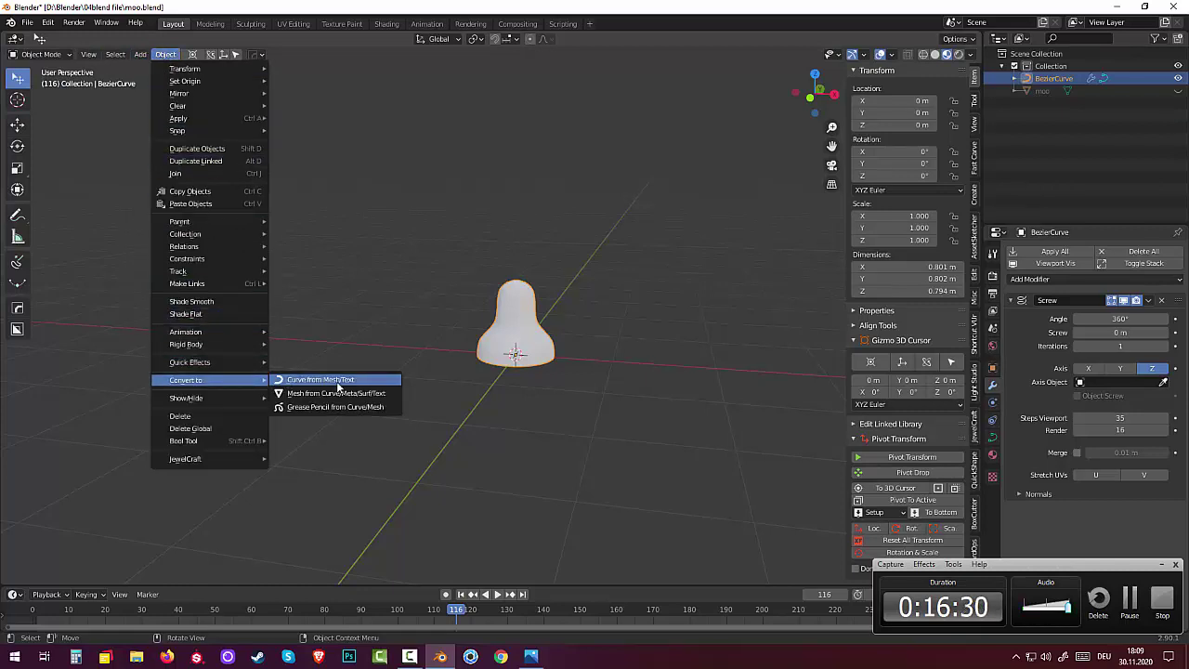
click(334, 394)
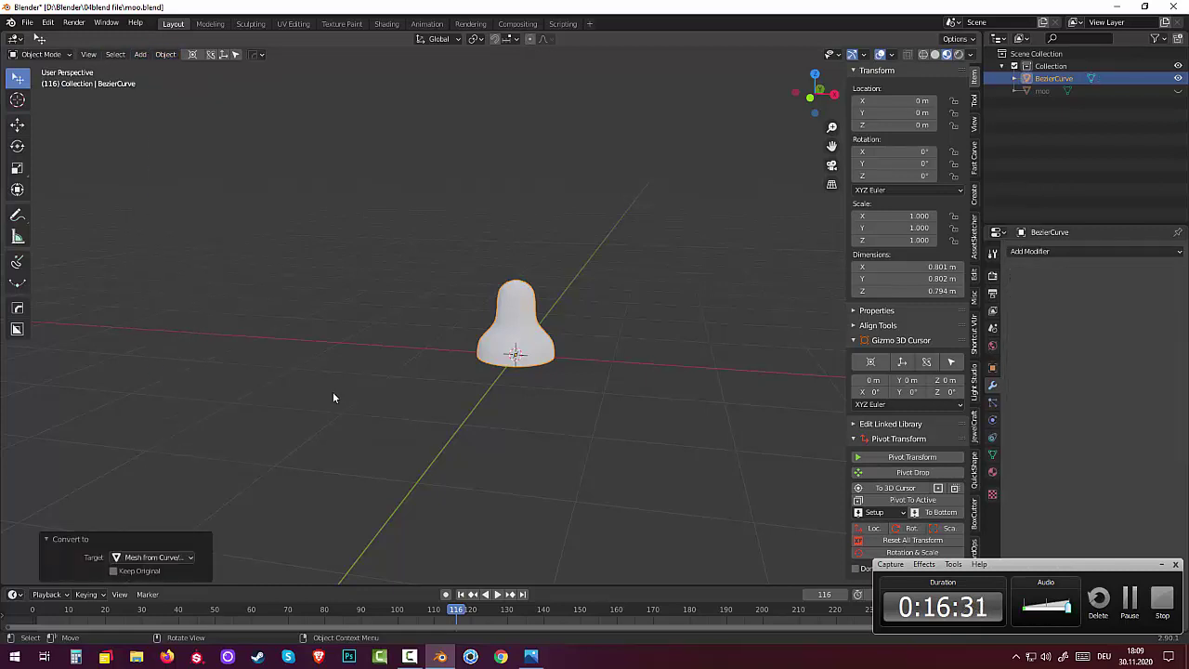
click(67, 55)
Step: In Edit Mode, circle-select the bell's lower rim, view from the right and enable X-ray
click(54, 84)
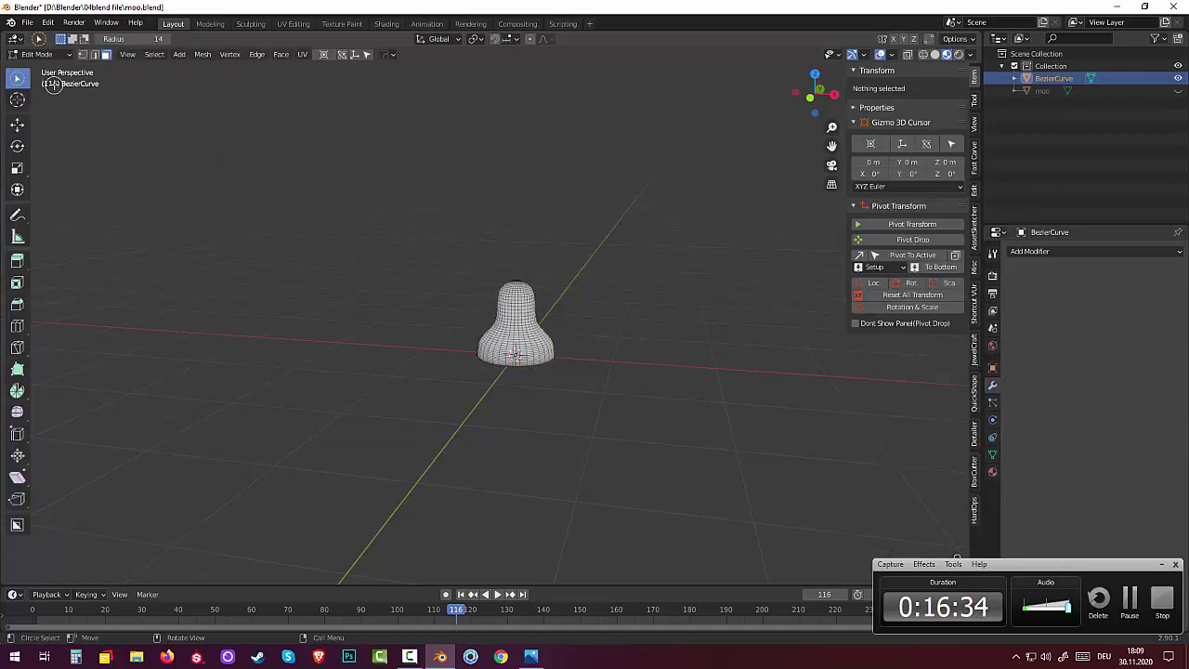
scroll(498, 398, up, 3)
scroll(496, 394, down, 1)
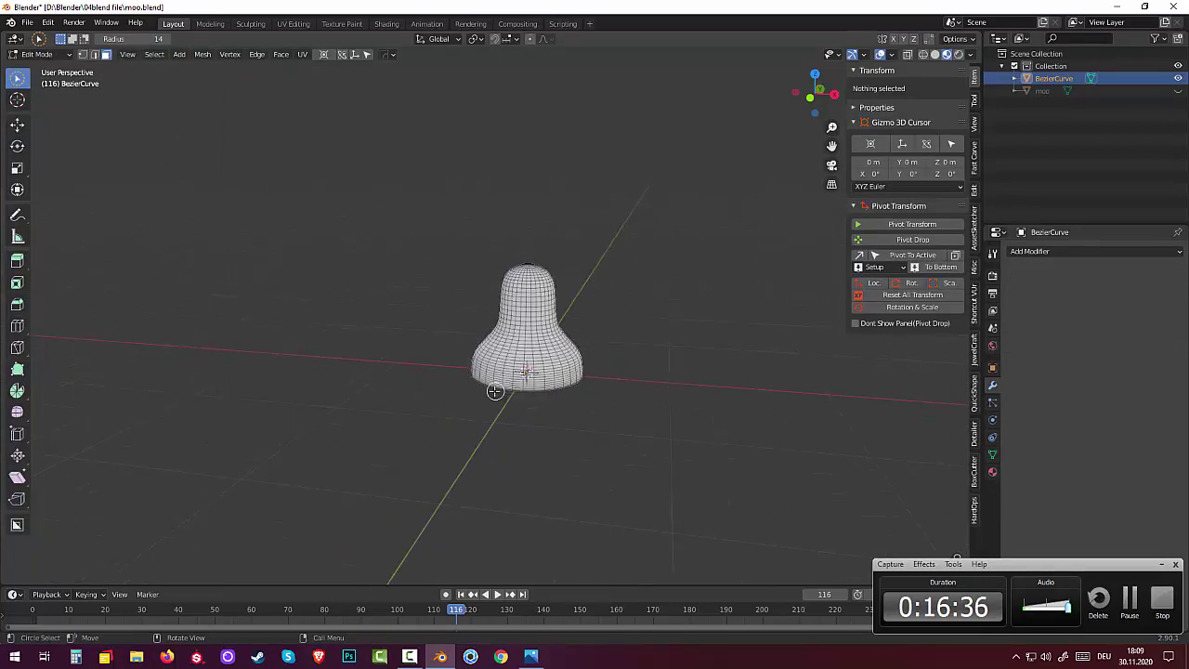
drag(487, 377, 538, 376)
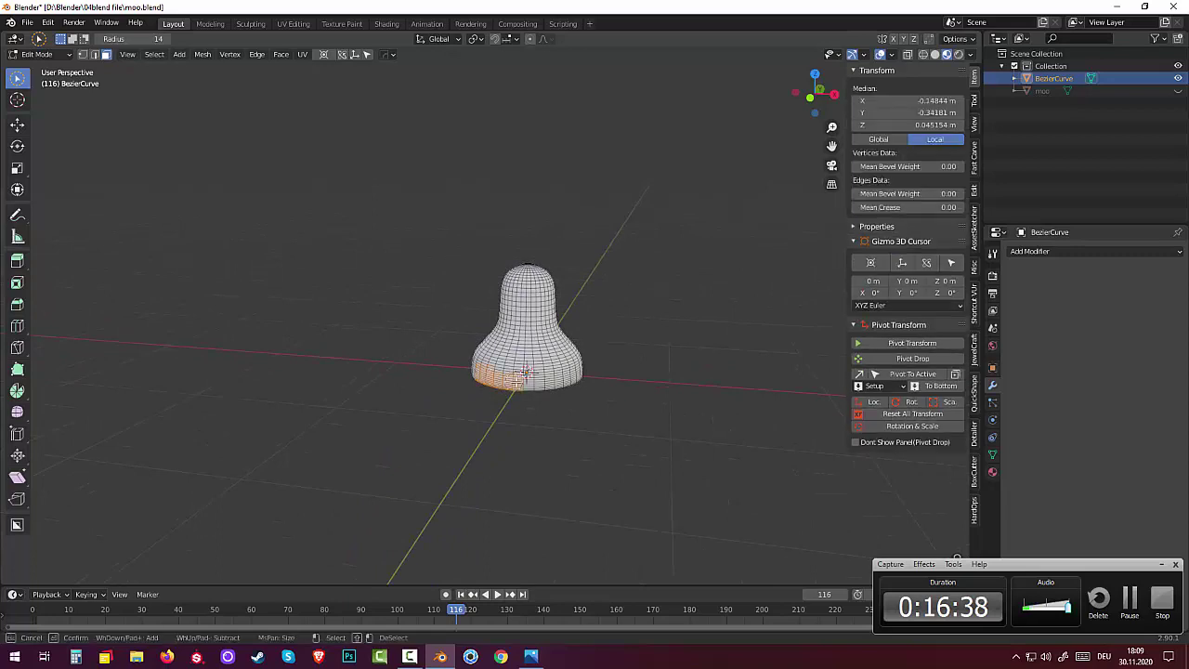
key(Escape)
key(KP_3)
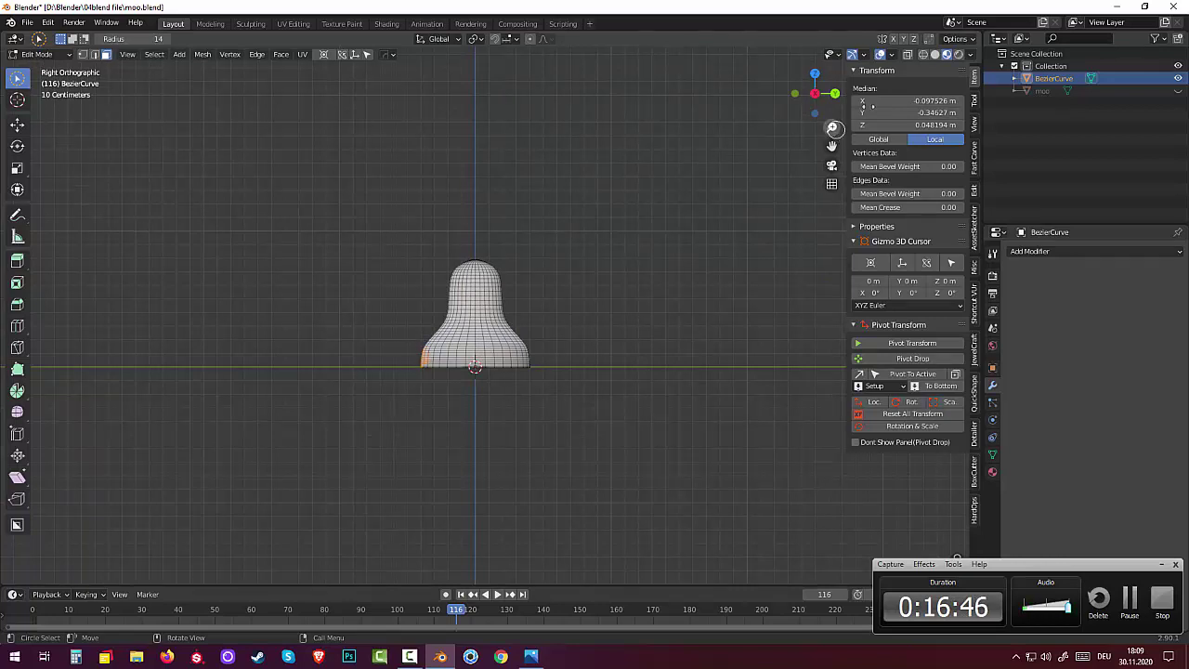
click(907, 55)
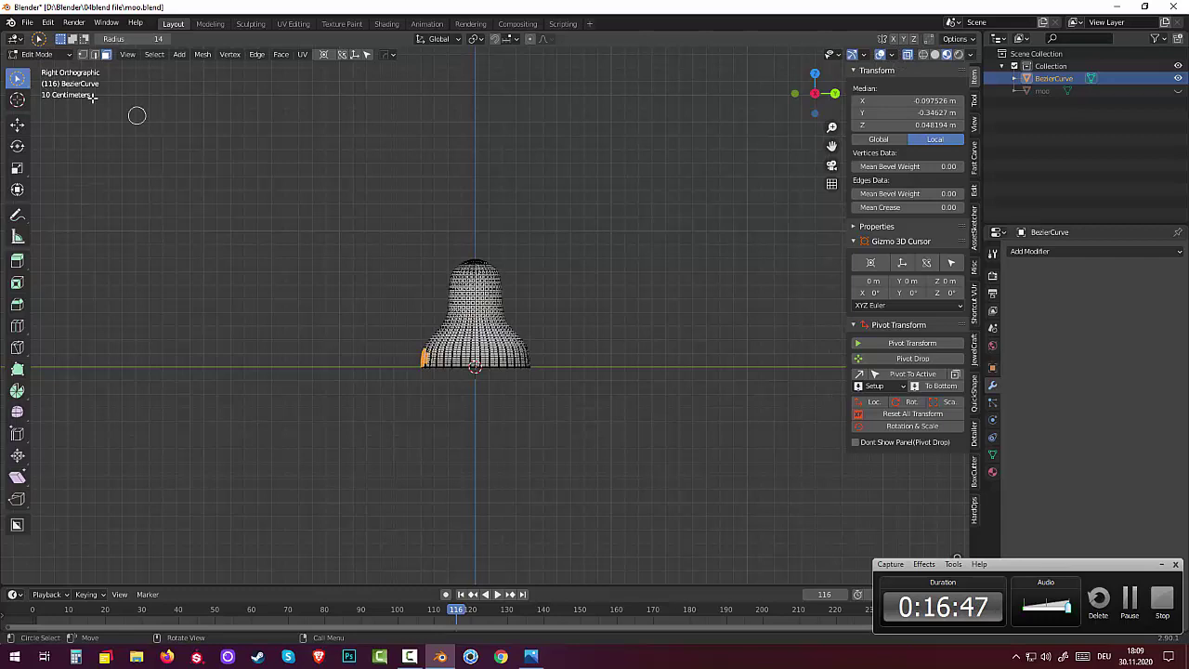
Step: Box-select the bell's bottom rows plus a band of rows around its upper middle
click(26, 56)
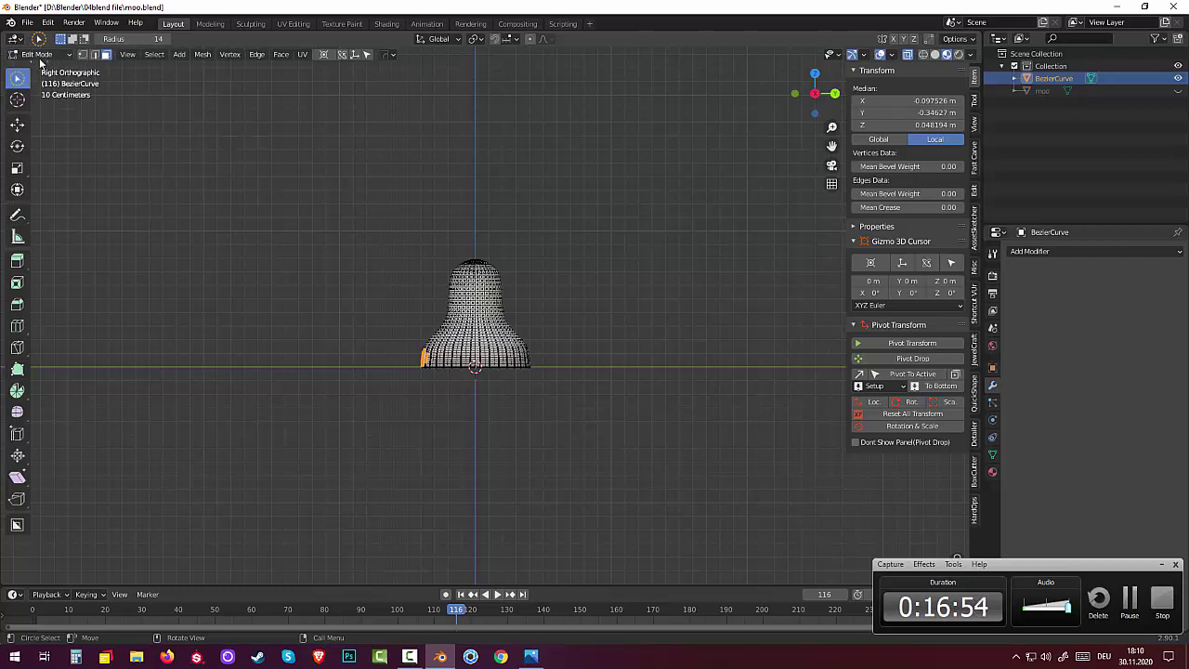
drag(17, 78, 44, 106)
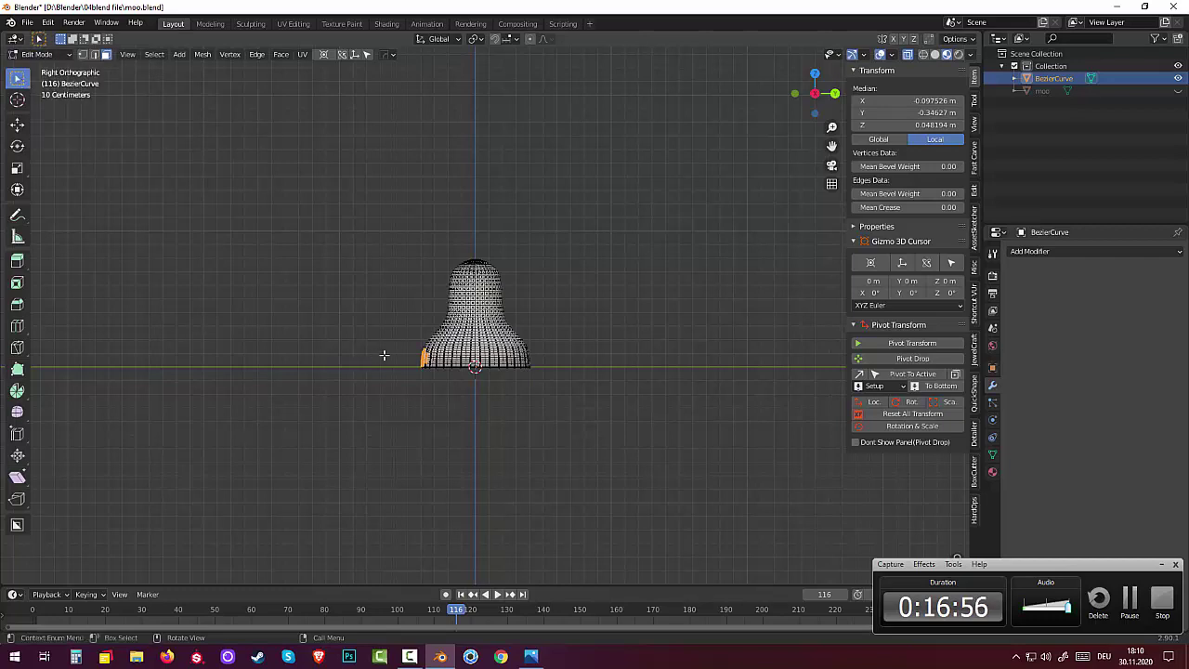
drag(409, 343, 586, 419)
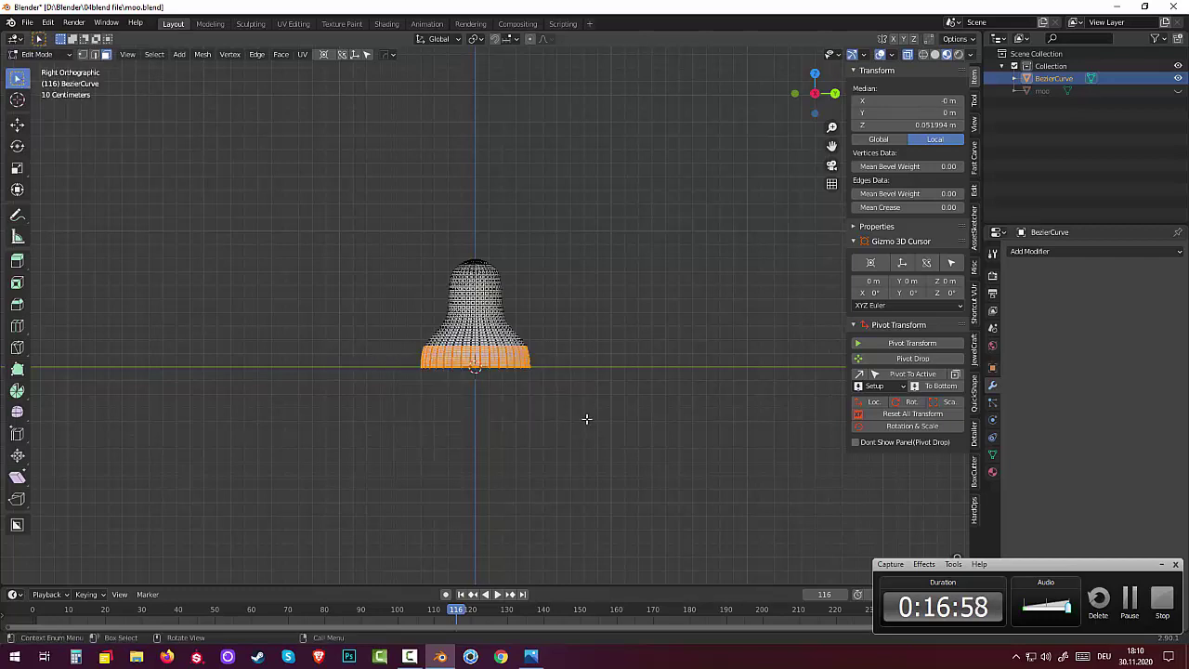
shift+drag(430, 294, 549, 313)
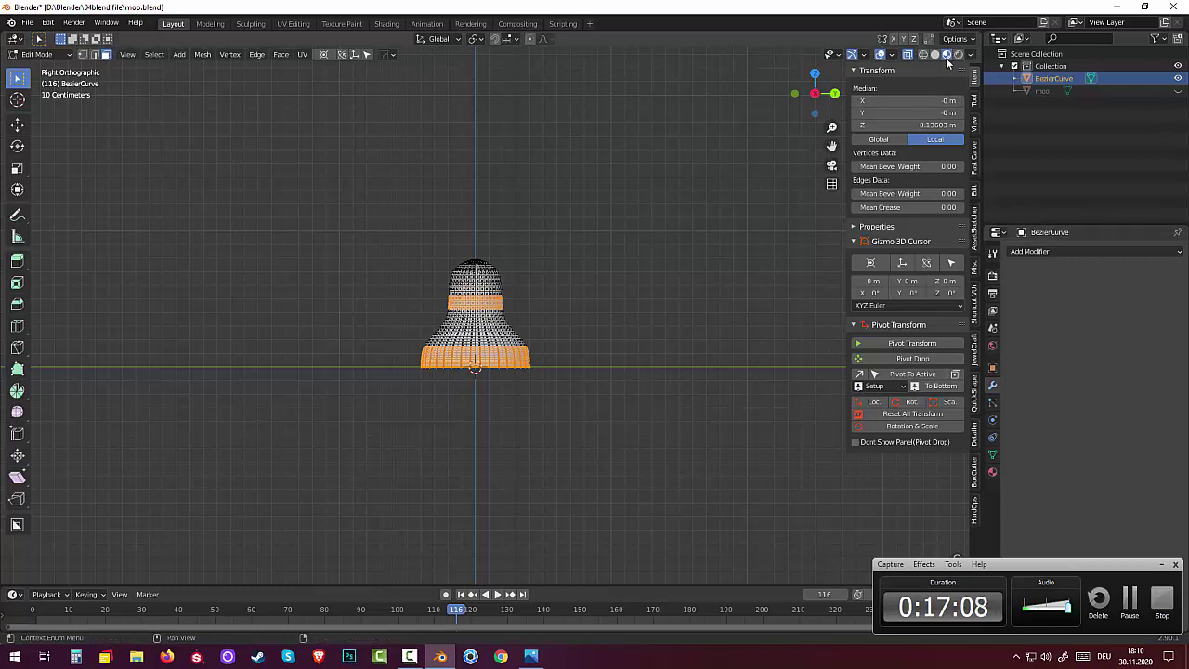
Step: Give the bell a new material, Material.011, and clear the mesh selection
click(993, 473)
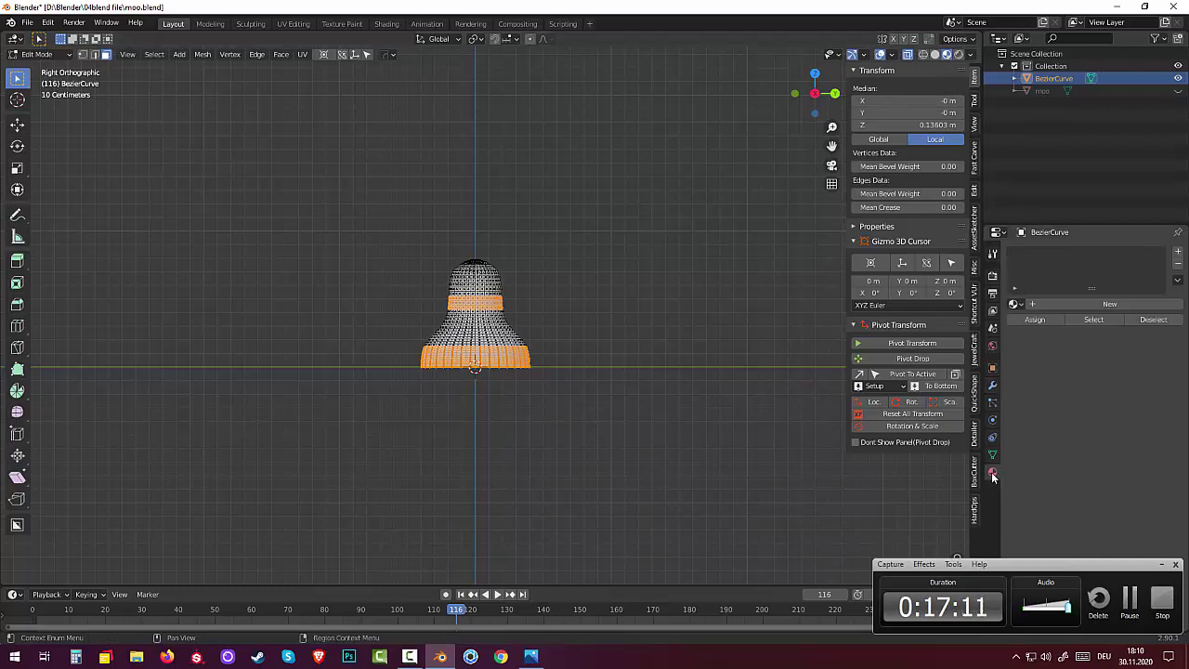
click(1109, 305)
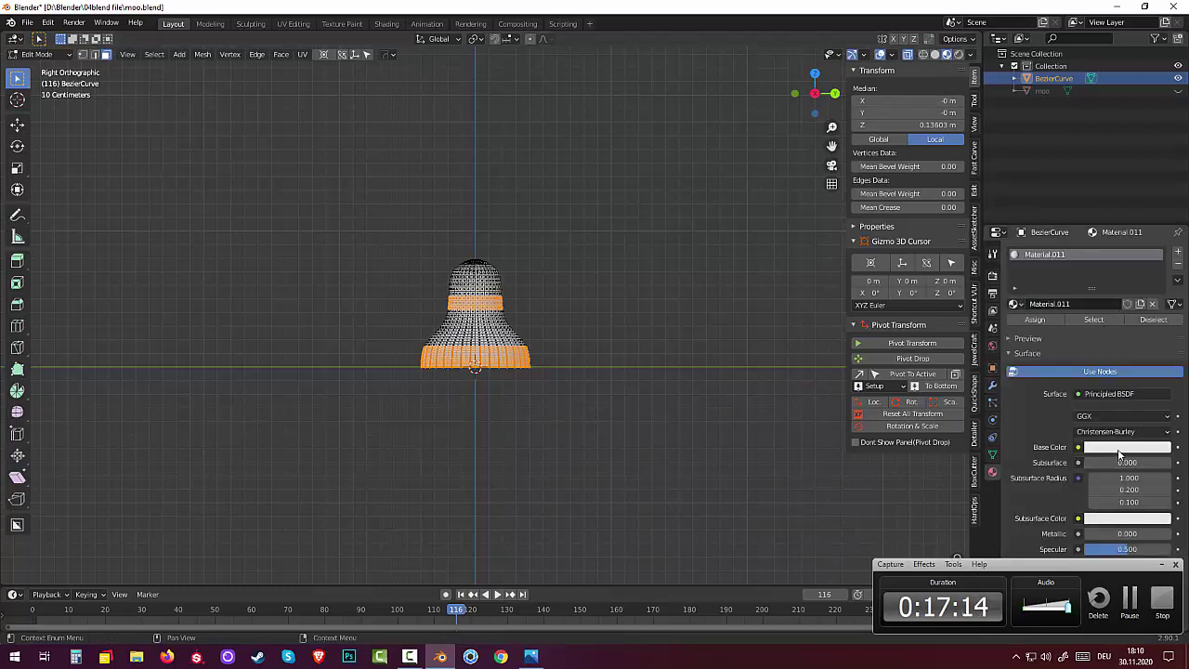
click(679, 376)
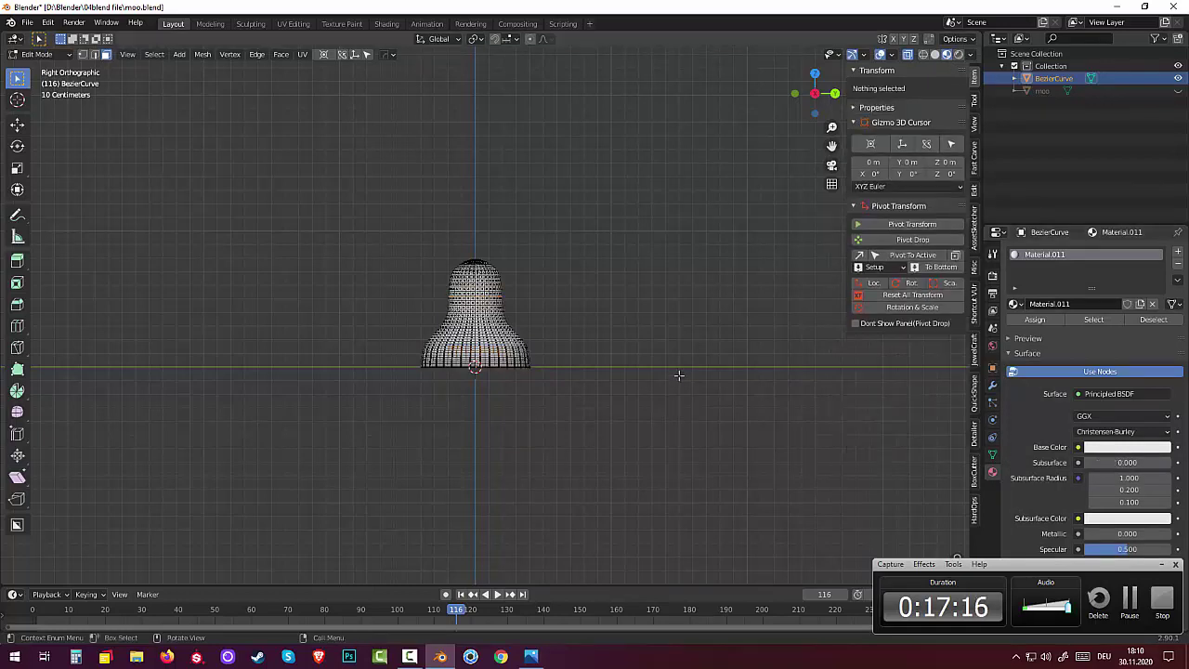
Step: Turn off X-ray to show the bell solid and return to Object Mode
click(935, 56)
click(947, 56)
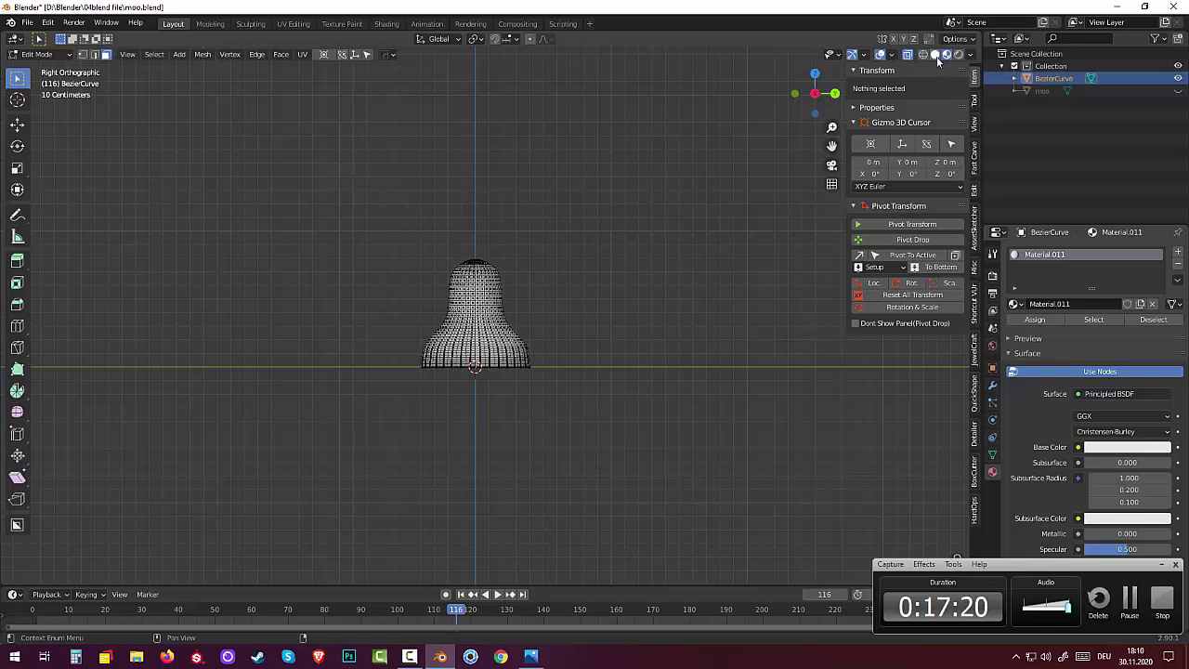
click(909, 55)
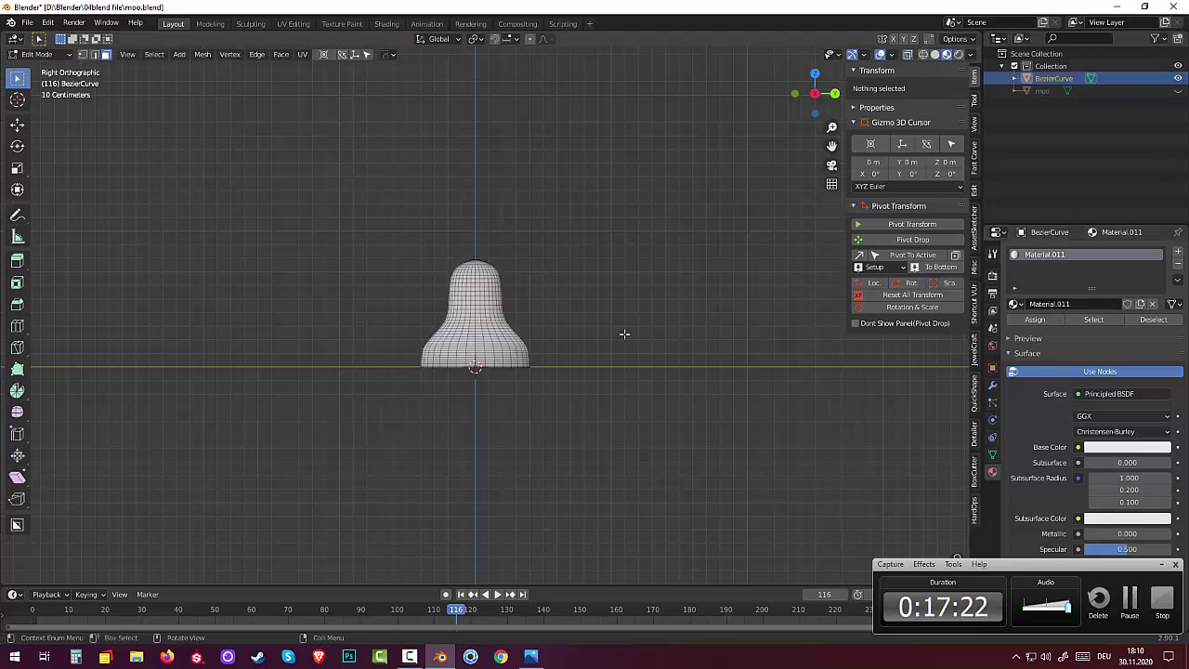
click(51, 55)
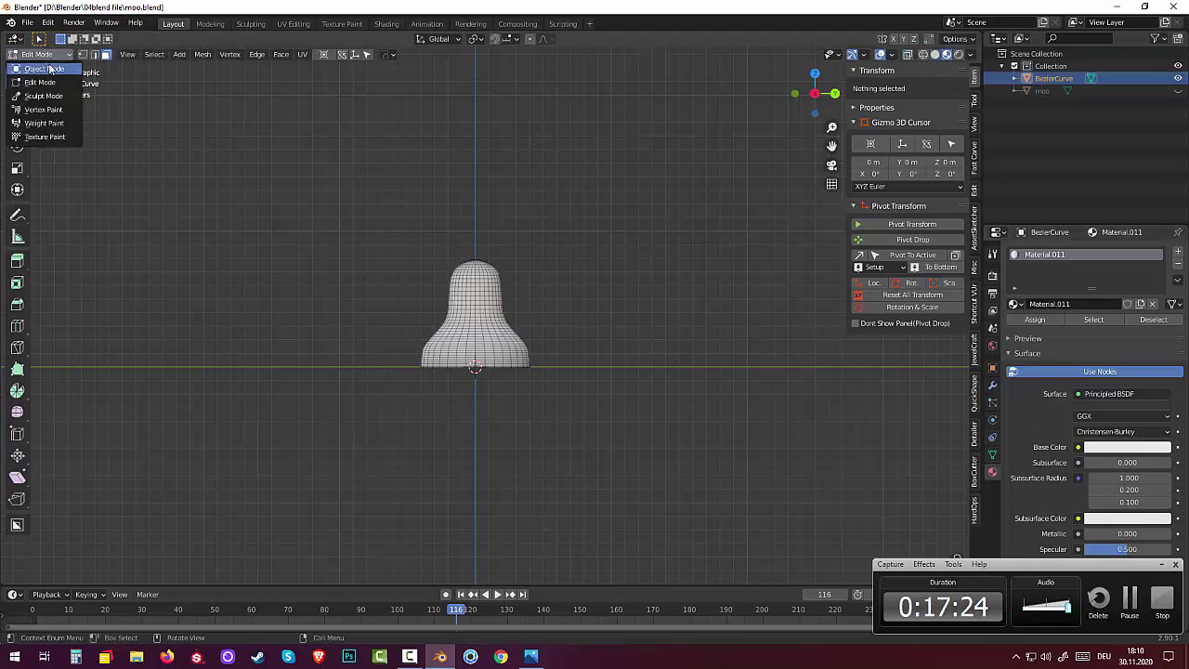
click(52, 67)
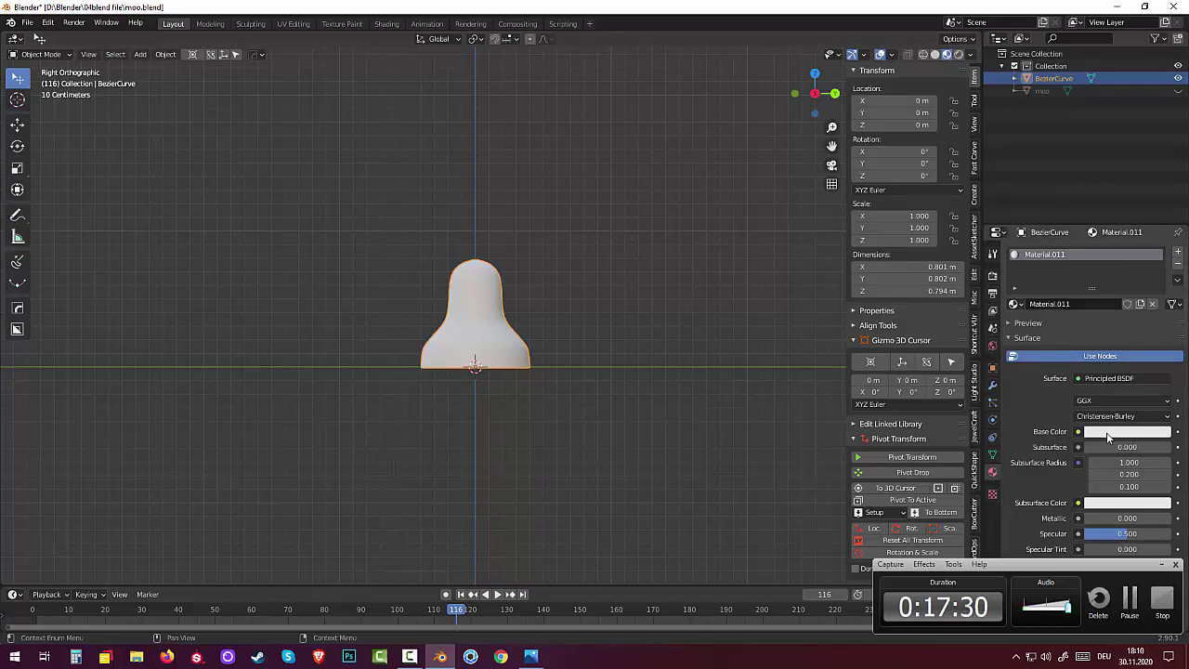
Step: Set the bell's Material.011 base colour to yellow
click(1110, 433)
drag(1090, 318, 1071, 287)
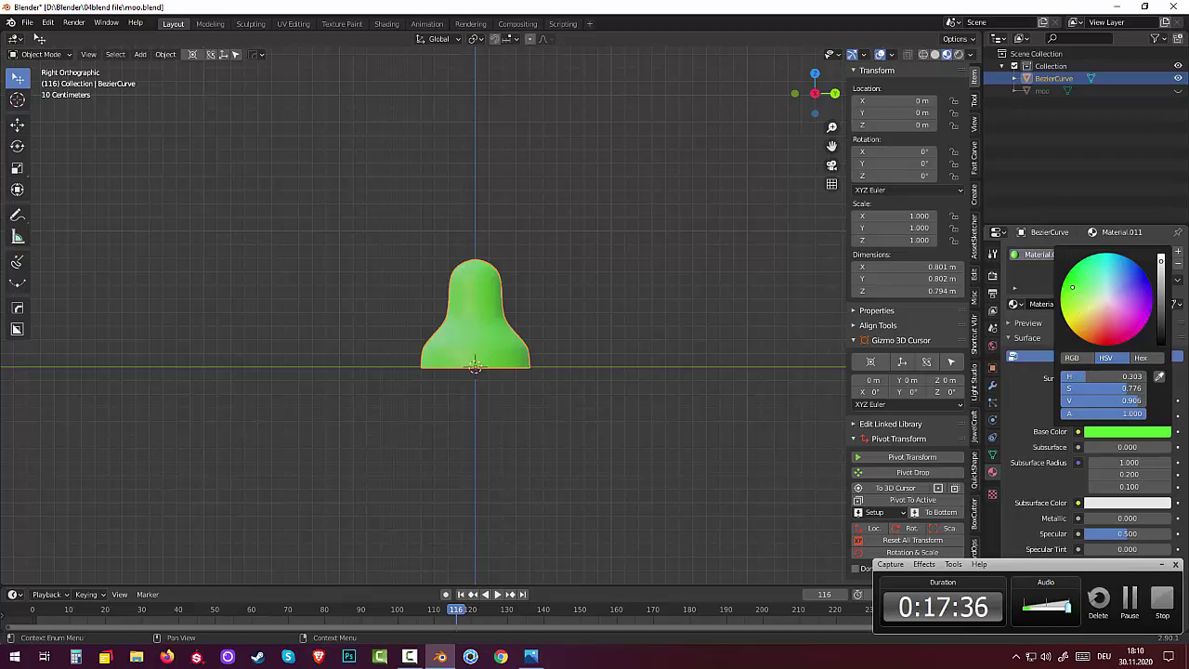
drag(1080, 307, 1076, 323)
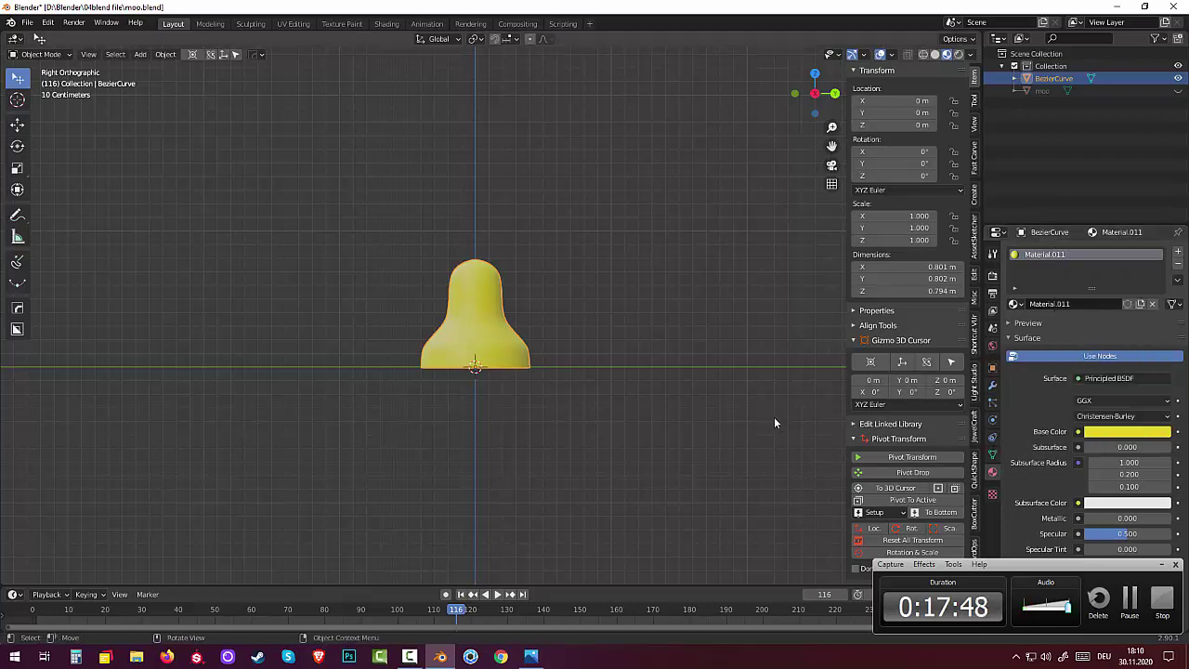
Step: Add a second material slot with new Material.012 coloured green, and switch to wireframe view
click(1178, 252)
click(1099, 329)
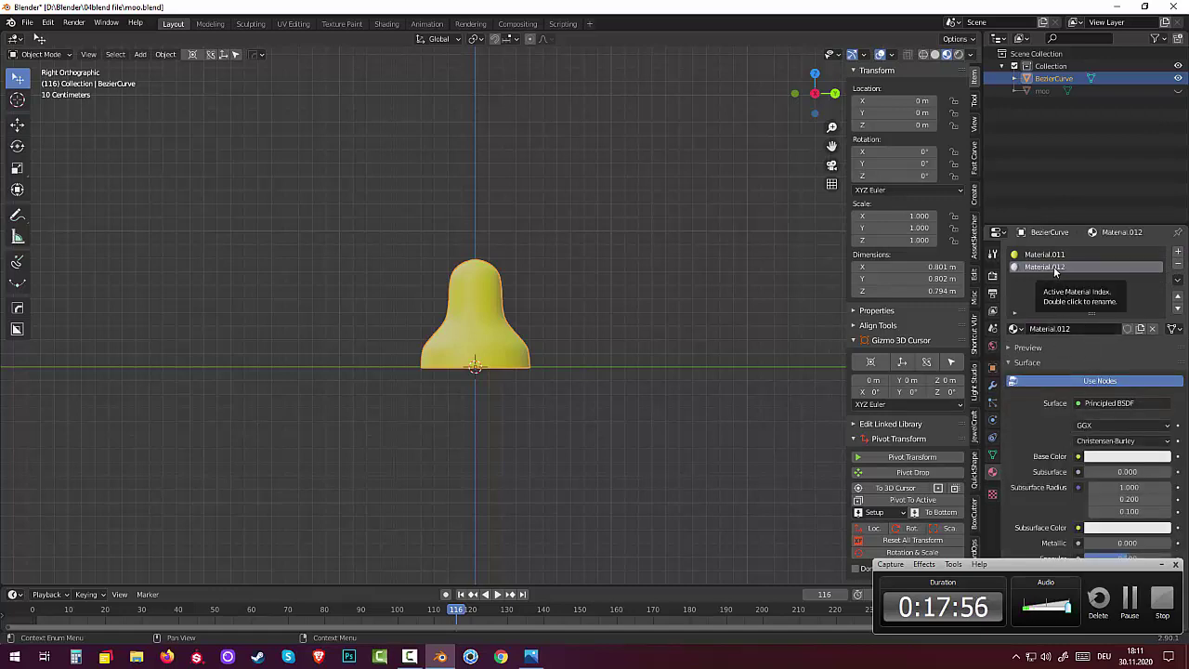
click(1106, 456)
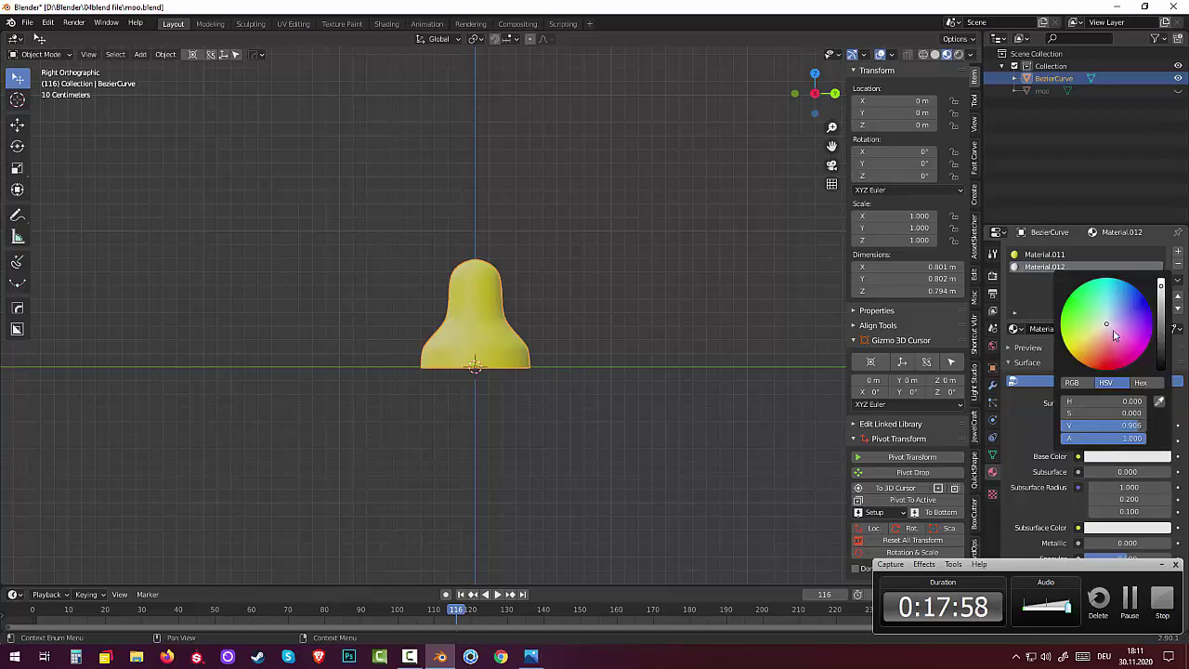
drag(1113, 330, 1074, 309)
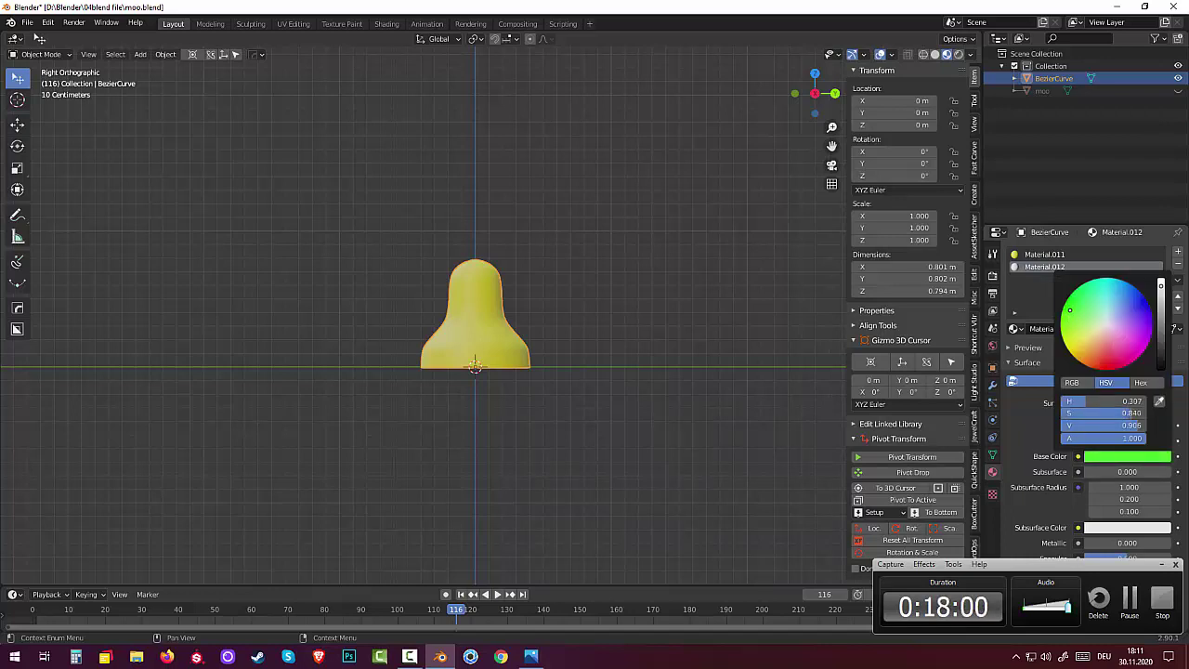
click(746, 419)
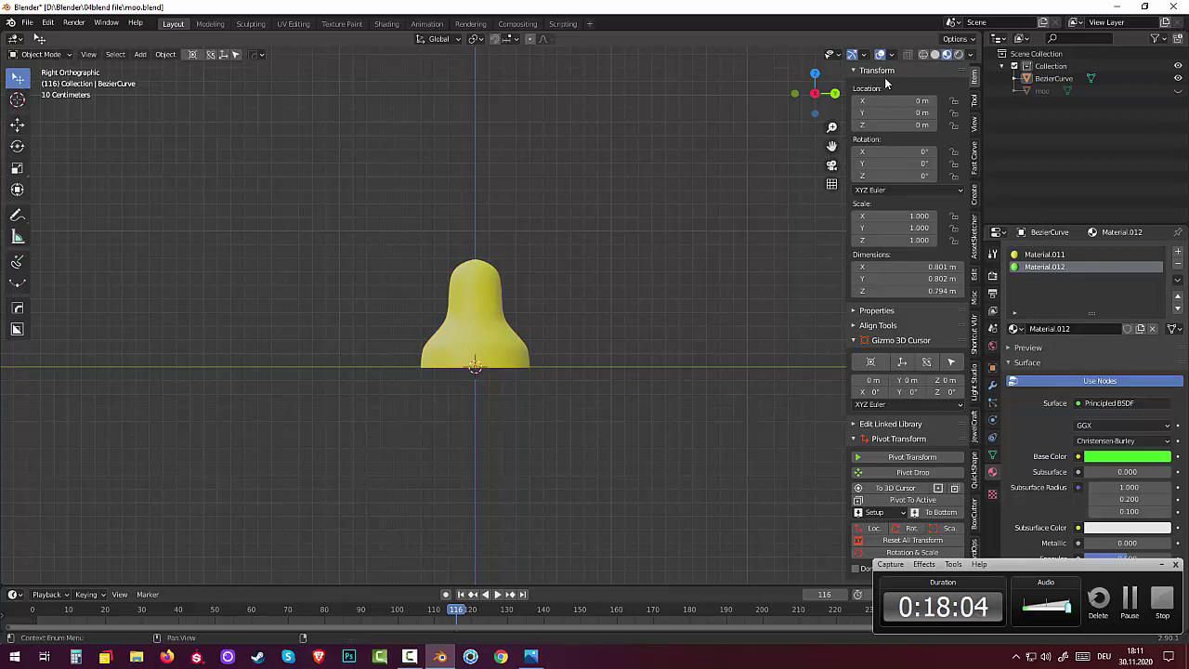
click(922, 54)
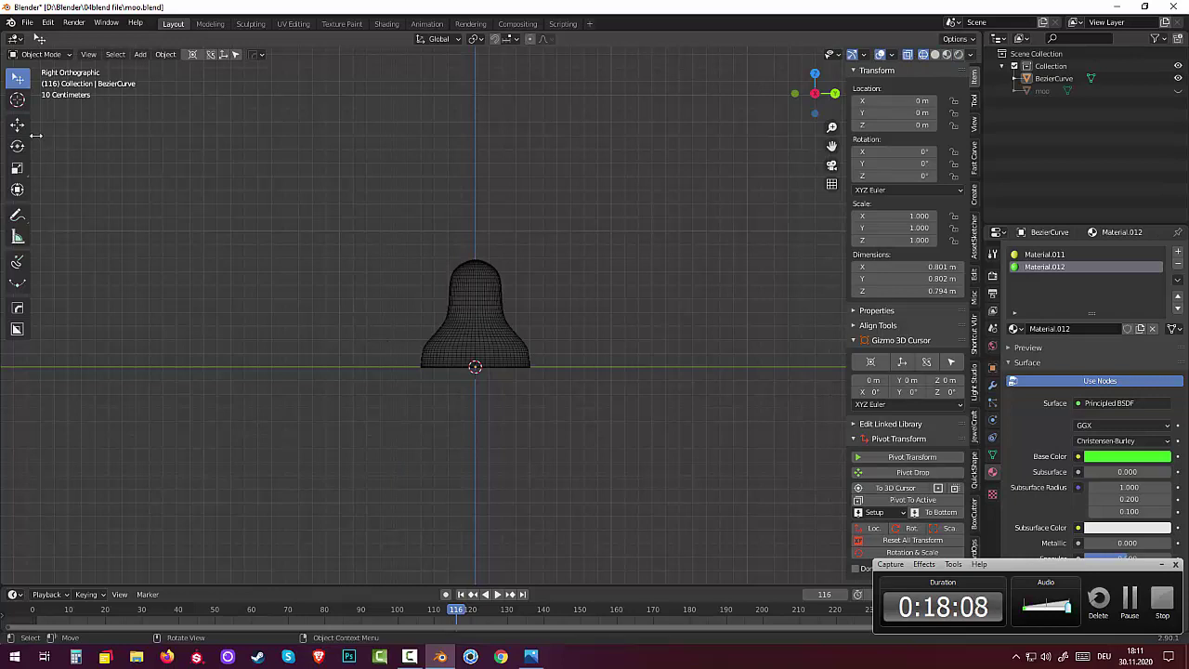
click(17, 81)
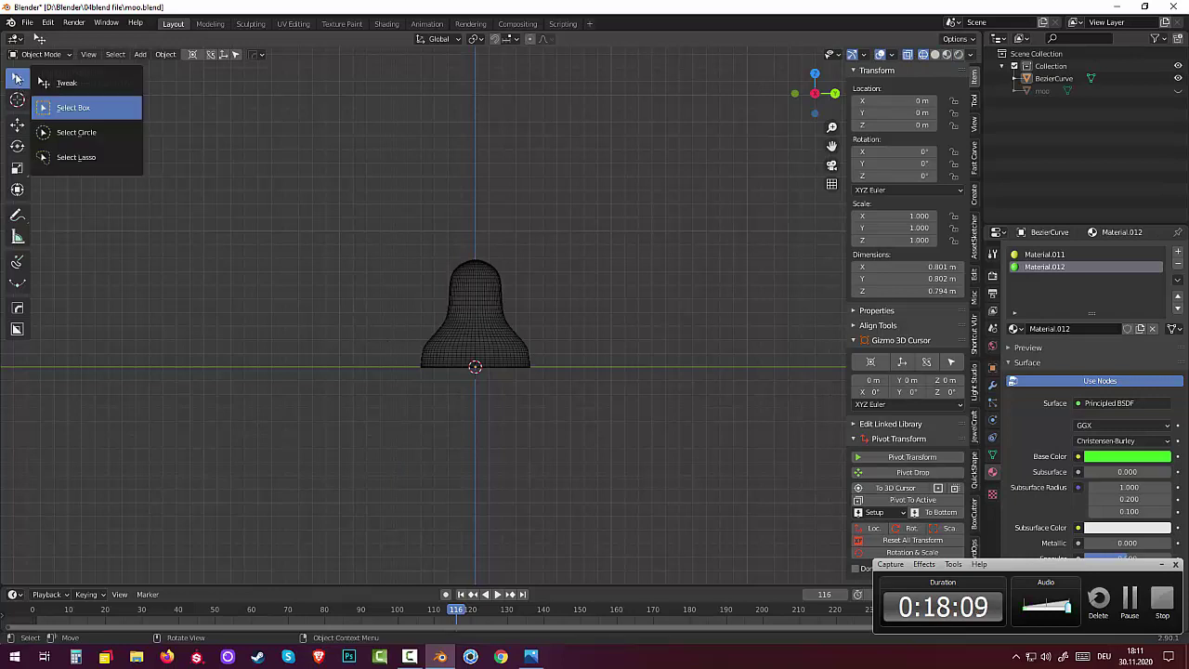
Step: Switch to box selection and put the bell into Edit Mode
click(70, 107)
drag(405, 353, 601, 396)
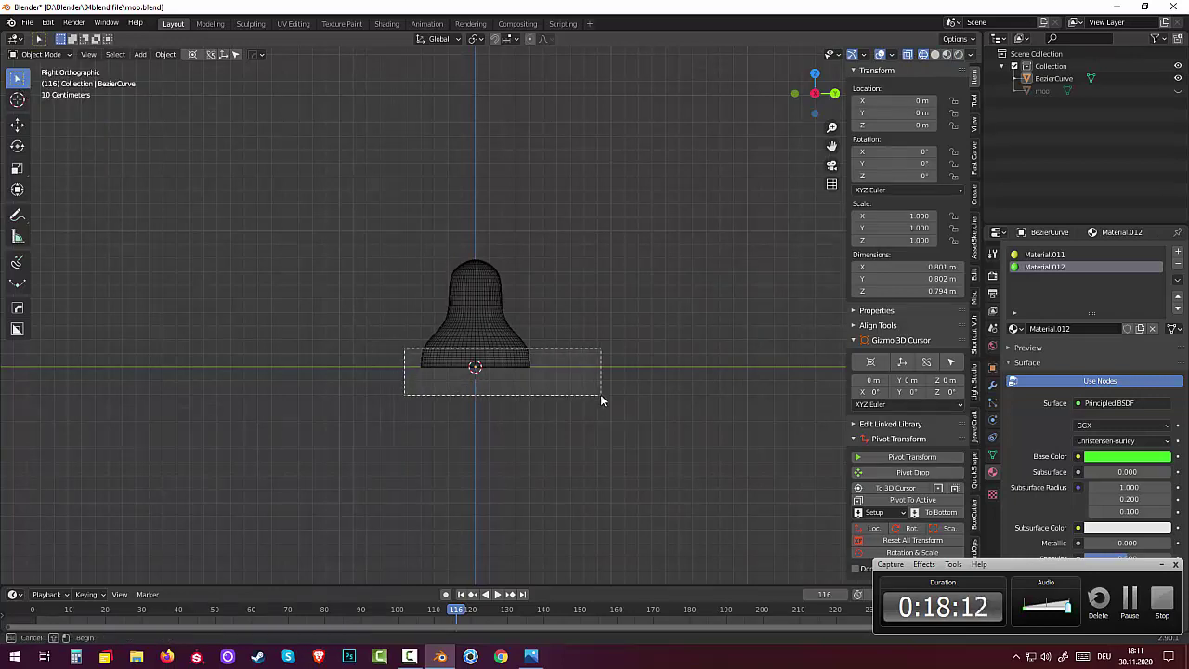
click(46, 55)
click(44, 84)
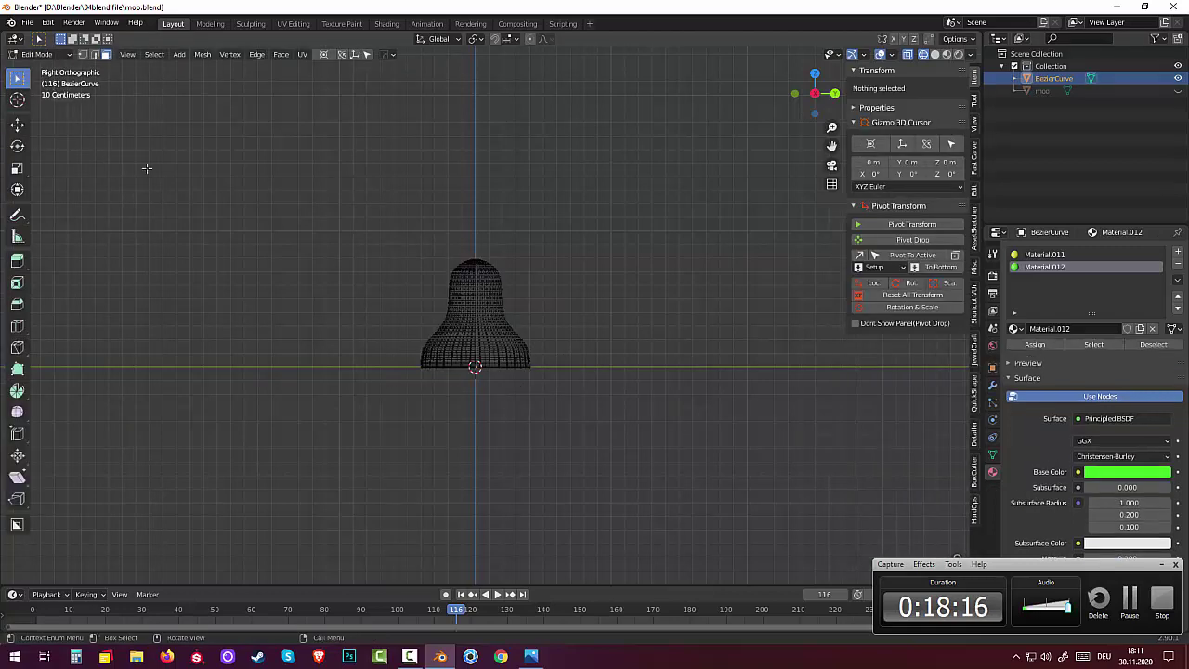
Step: Box-select the bottom rim and an upper band of vertices, and assign green Material.012
drag(410, 345, 624, 409)
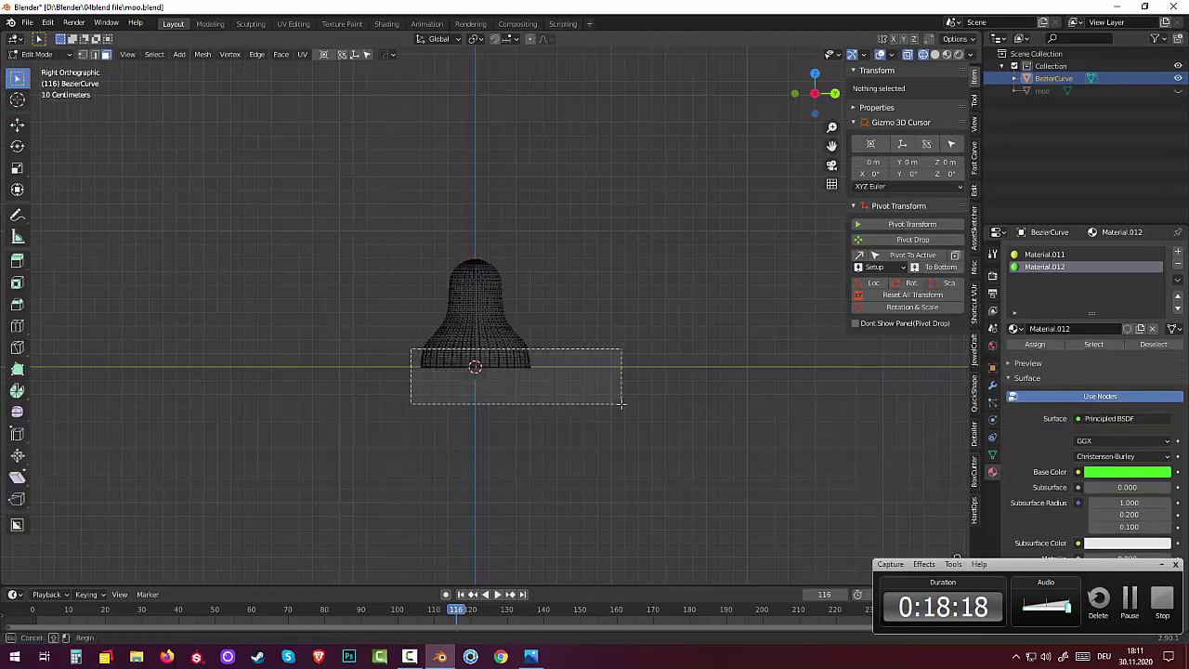
drag(413, 349, 597, 399)
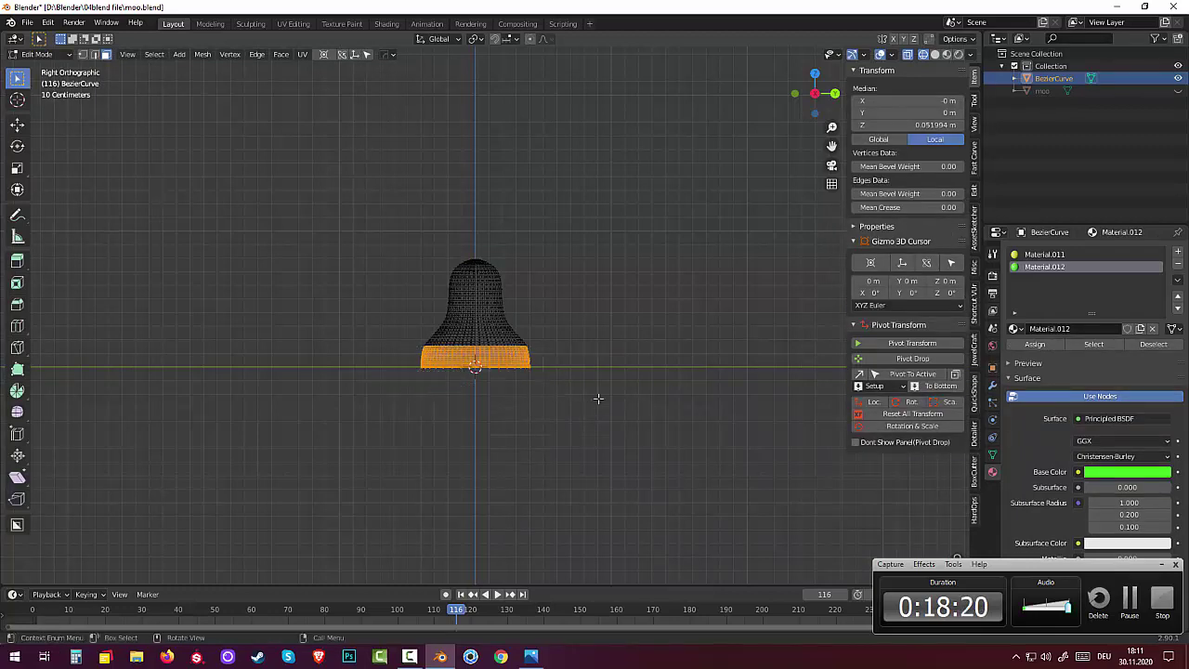
shift+drag(437, 290, 532, 310)
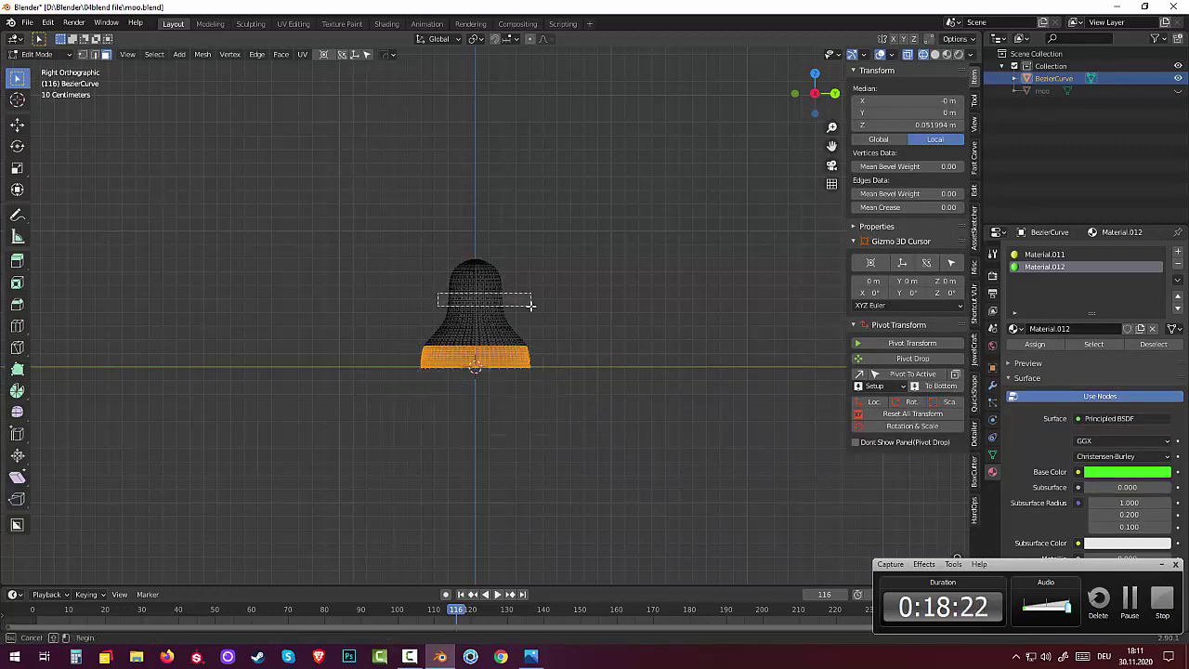
click(1035, 344)
click(750, 440)
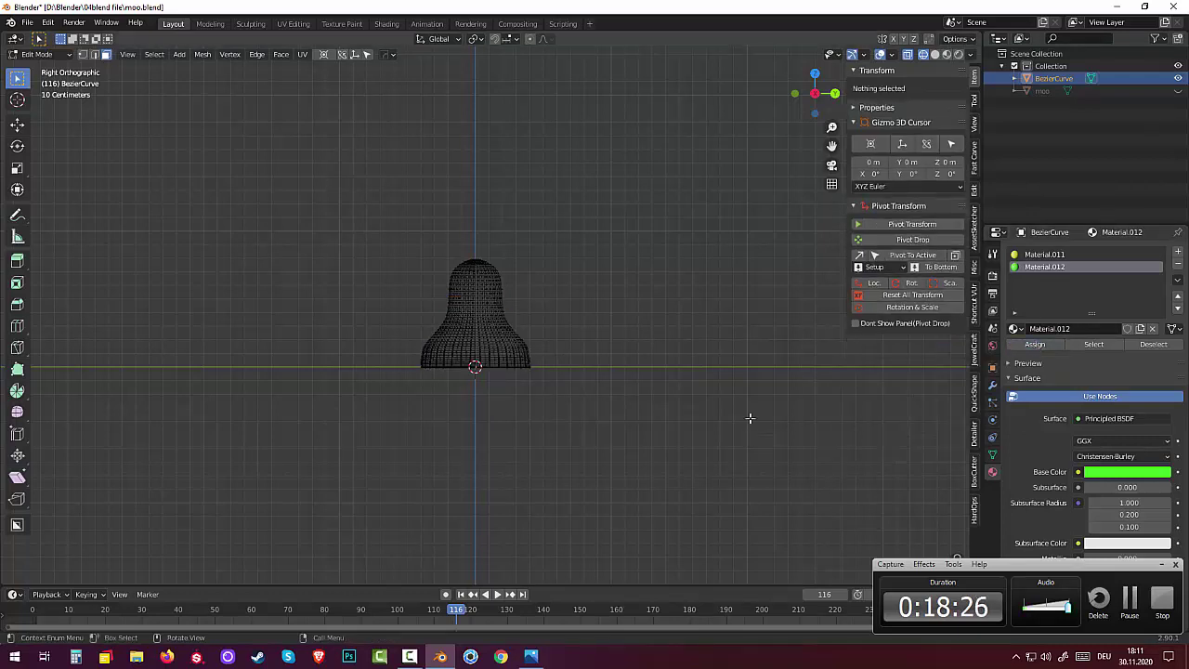
Step: Check the bell's yellow and green colours in Material Preview, orbiting toward its underside
click(947, 54)
scroll(292, 191, down, 3)
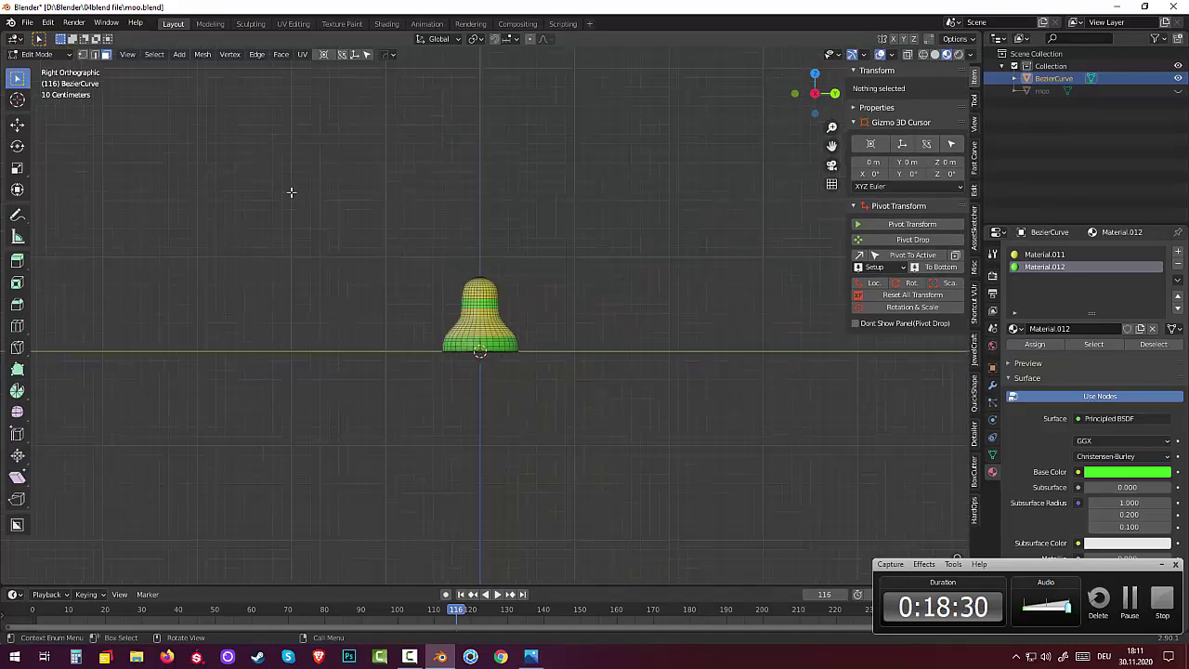
scroll(635, 470, up, 1)
middle_drag(622, 444, 574, 437)
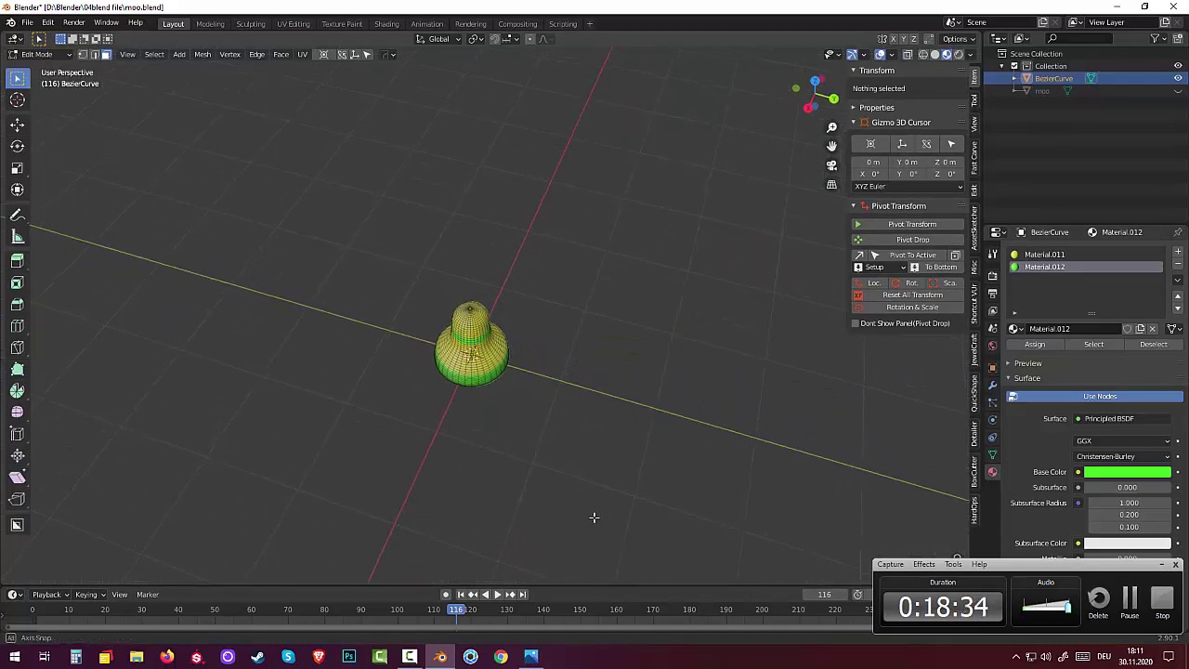
mouse_move(594, 437)
middle_down()
mouse_move(551, 318)
mouse_move(544, 329)
middle_up()
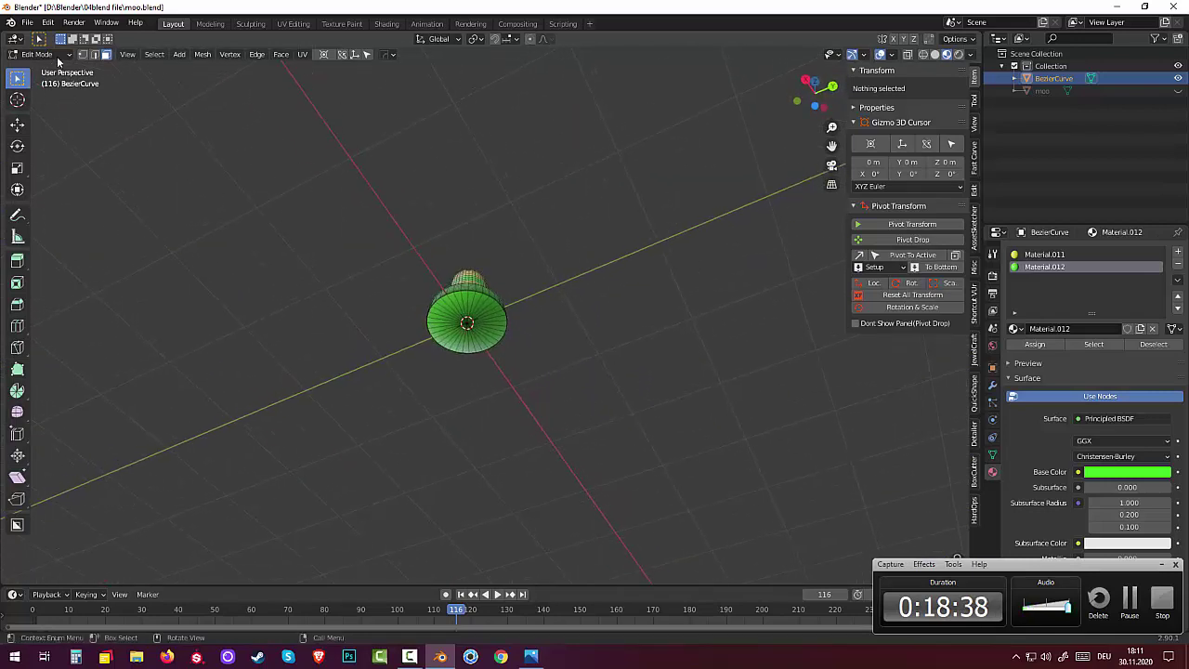
Step: Turn off X-ray and wireframe, return to solid shading, and view the base from below
click(474, 313)
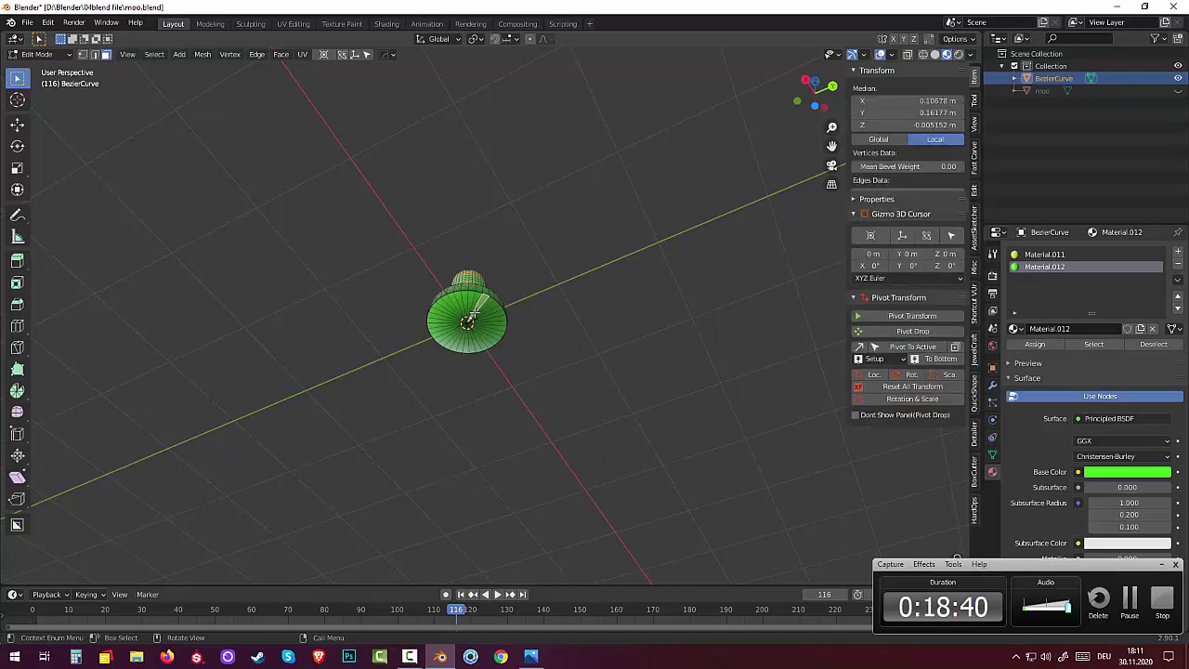
click(907, 56)
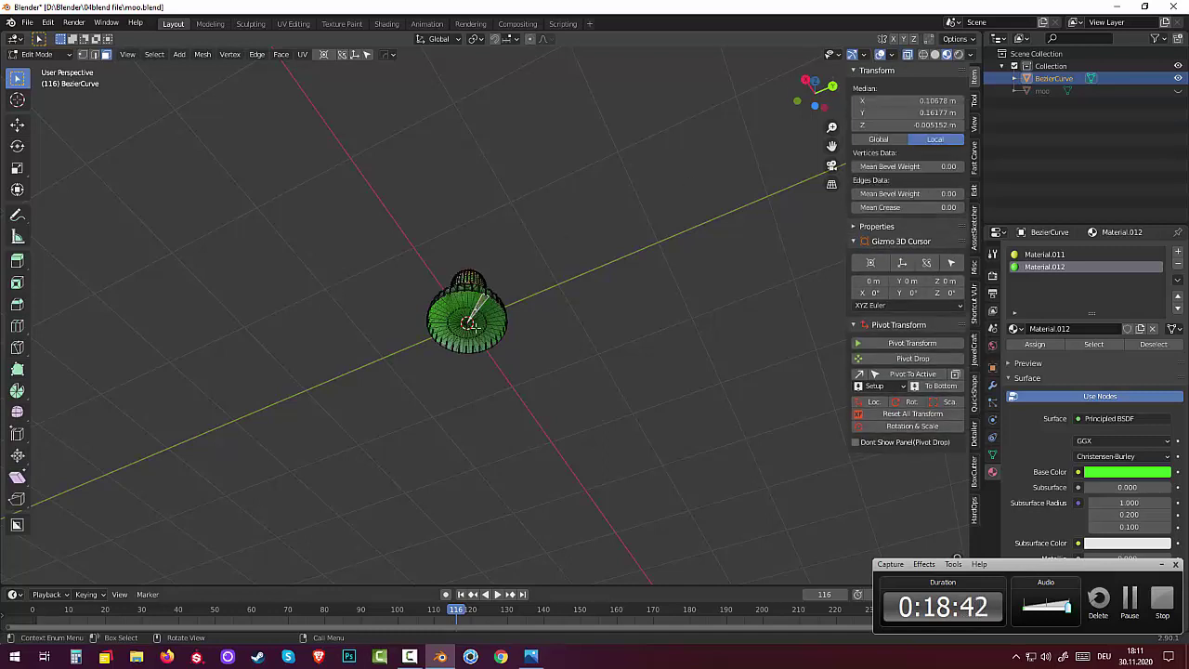
click(923, 53)
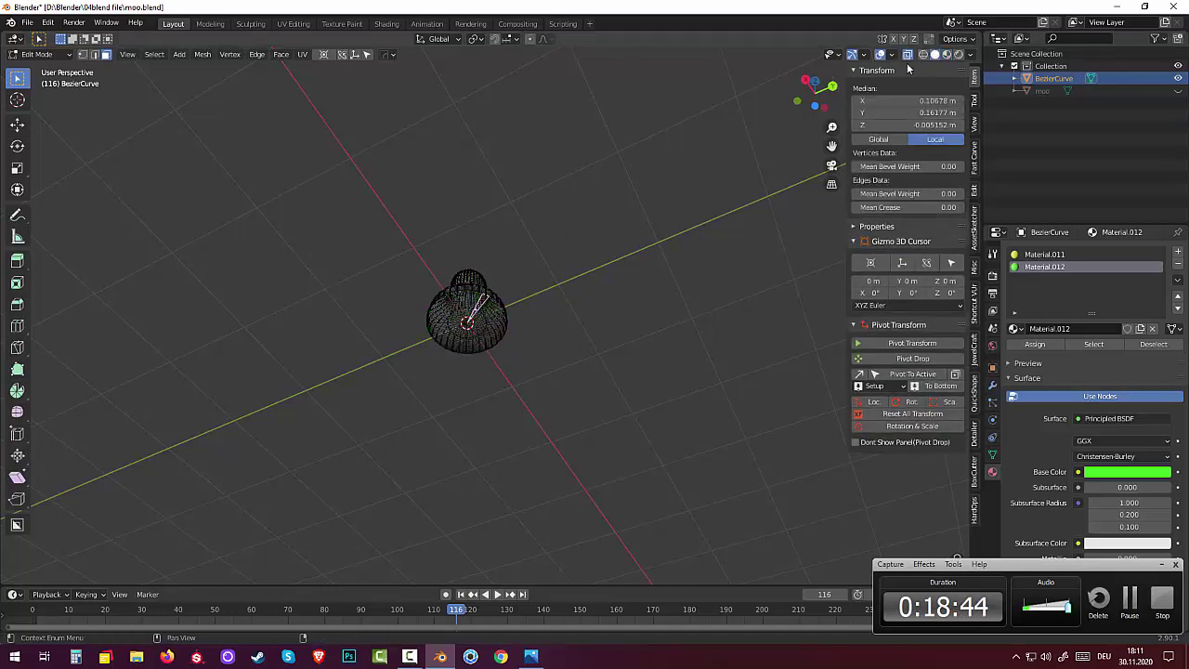
key(shift+z)
middle_drag(398, 267, 400, 335)
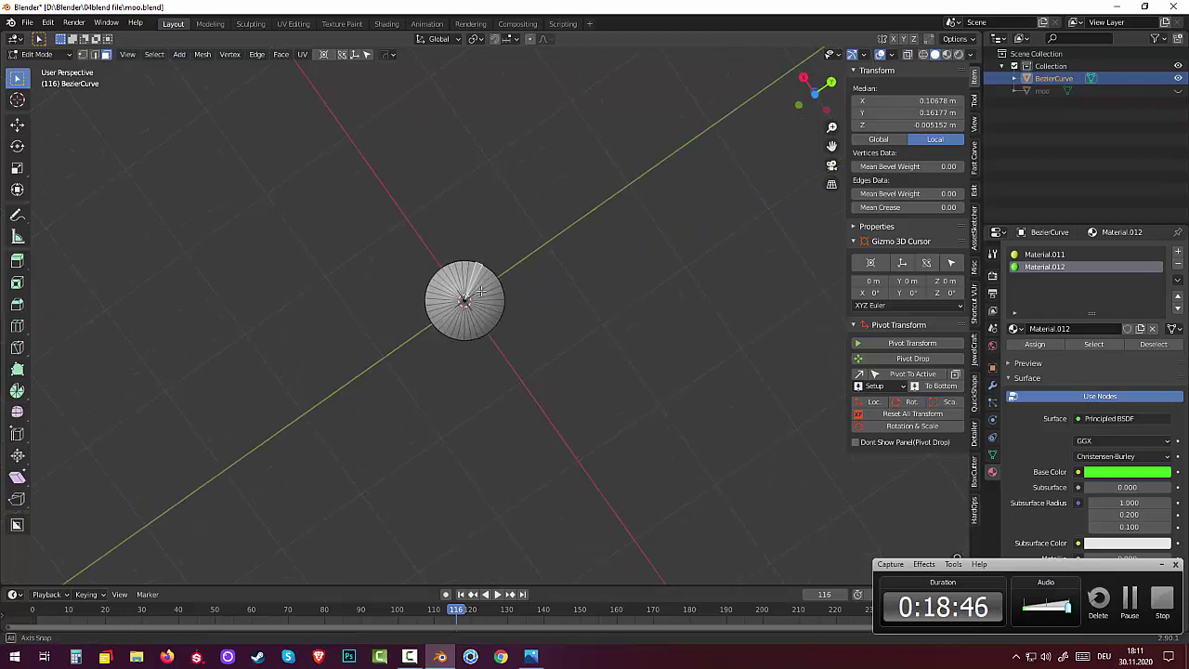
middle_drag(480, 291, 482, 280)
click(483, 276)
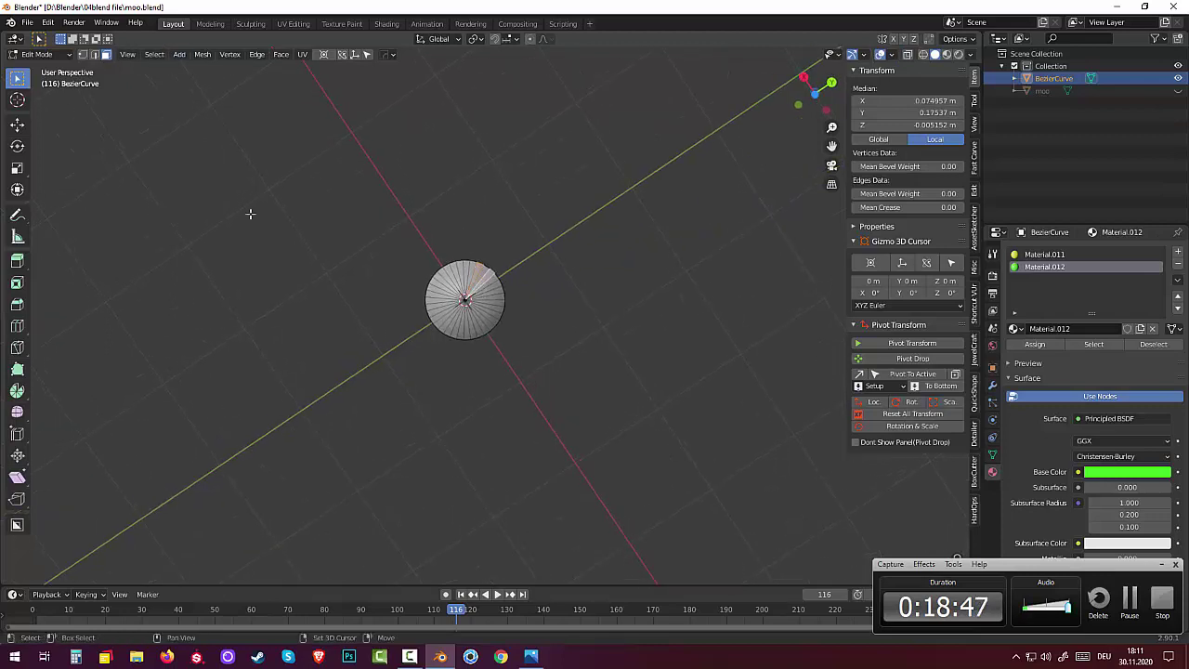
Step: Switch to Circle Select and paint-select all the faces of the bell's base
click(41, 55)
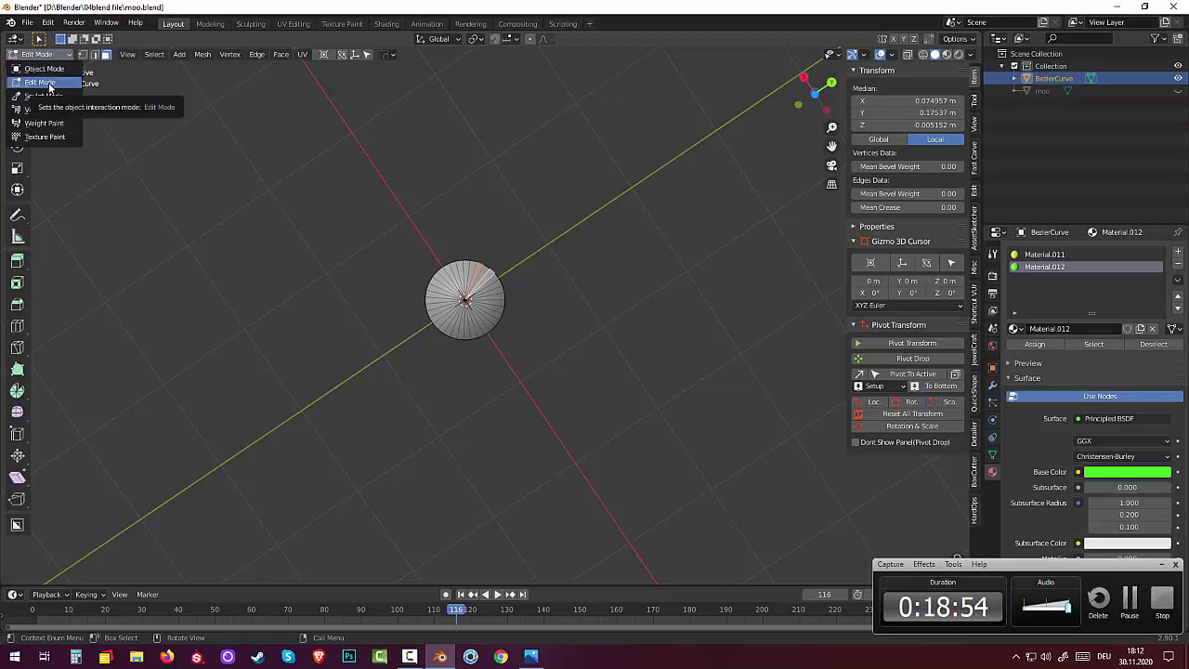
click(49, 84)
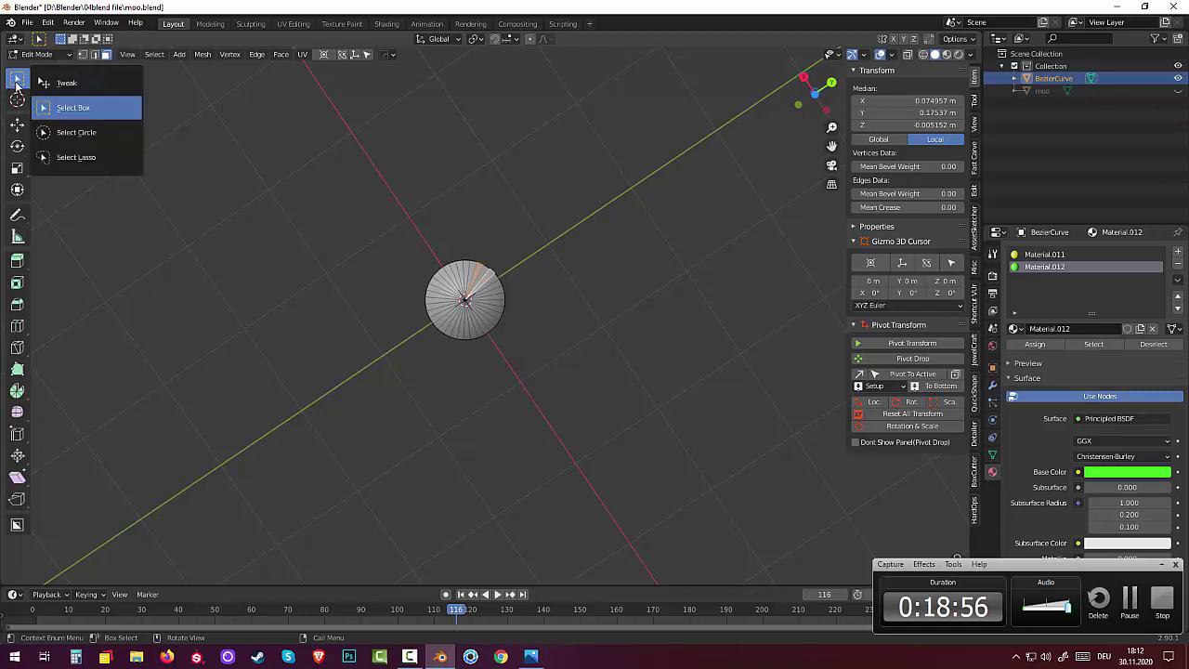
drag(17, 84, 34, 122)
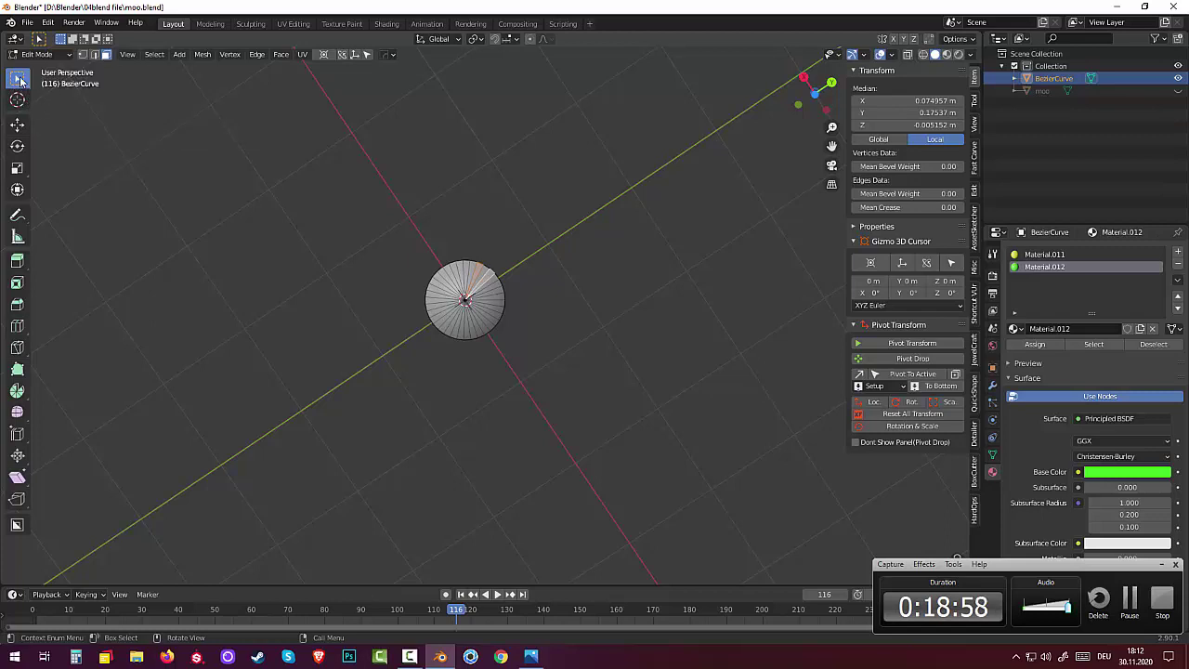
drag(23, 80, 57, 132)
drag(508, 336, 500, 294)
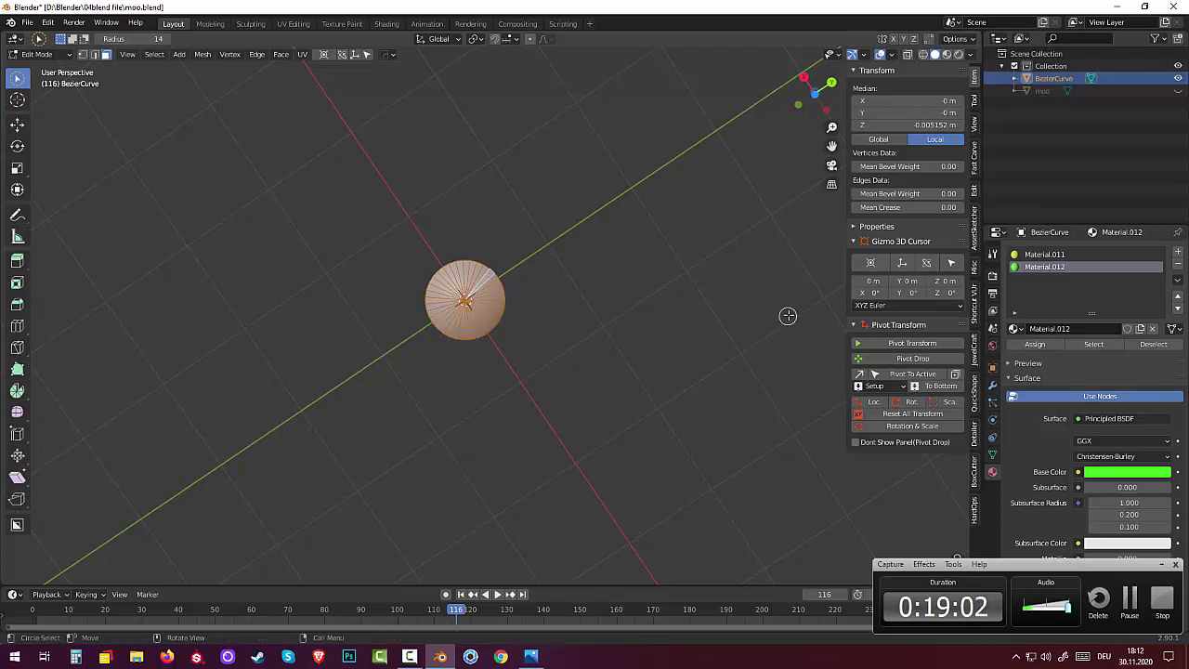
Step: Inset the base faces by 0.05645 m and extrude them -0.094 m up into the bell
key(i)
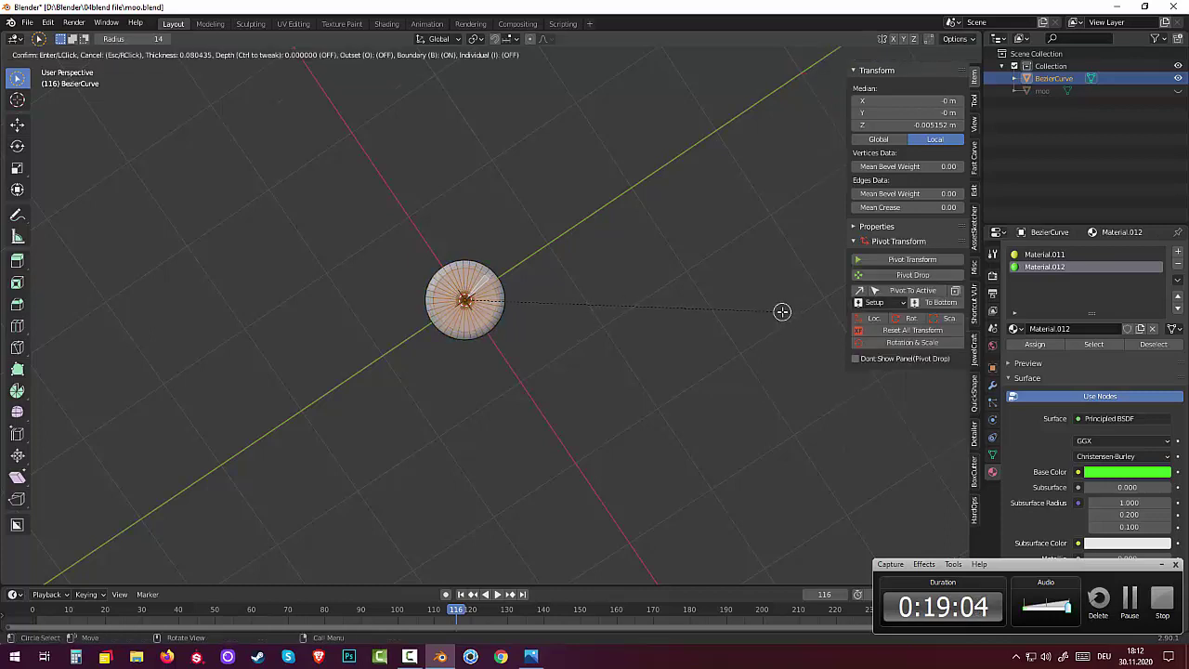
click(785, 308)
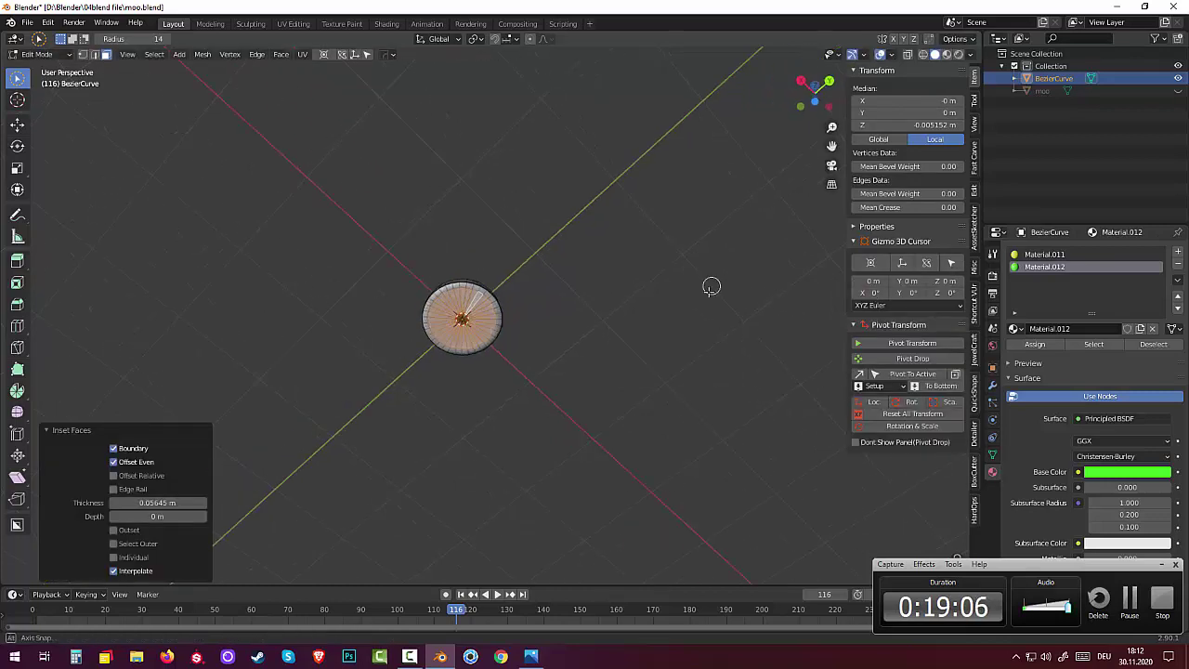
middle_drag(712, 284, 674, 343)
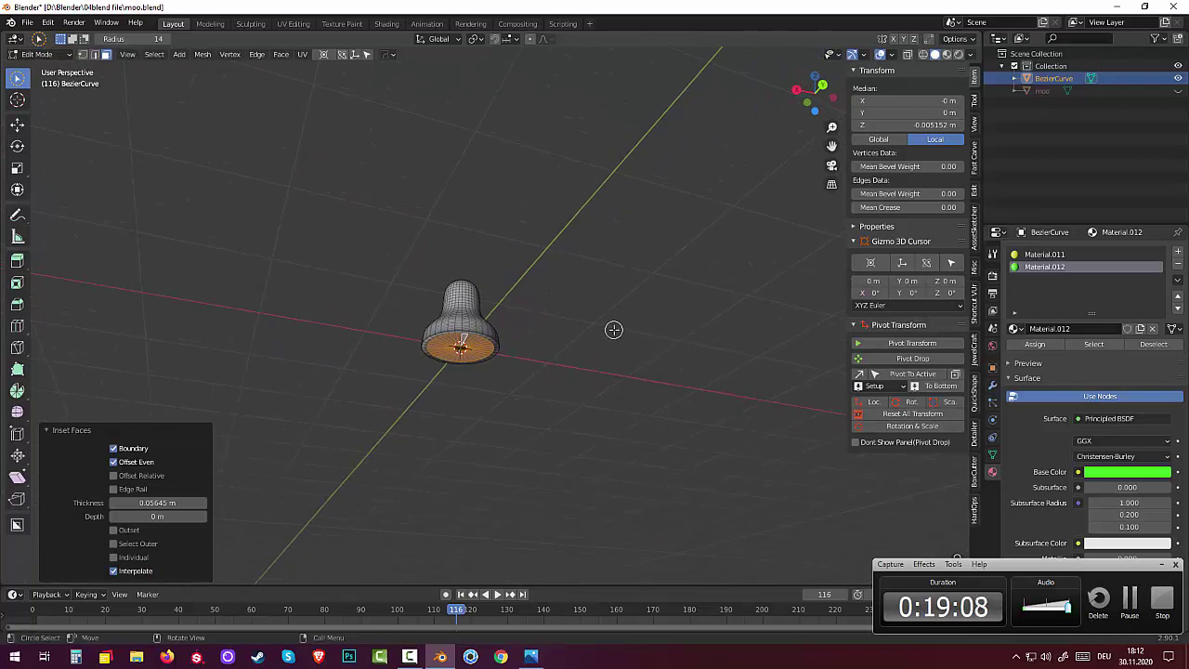
key(e)
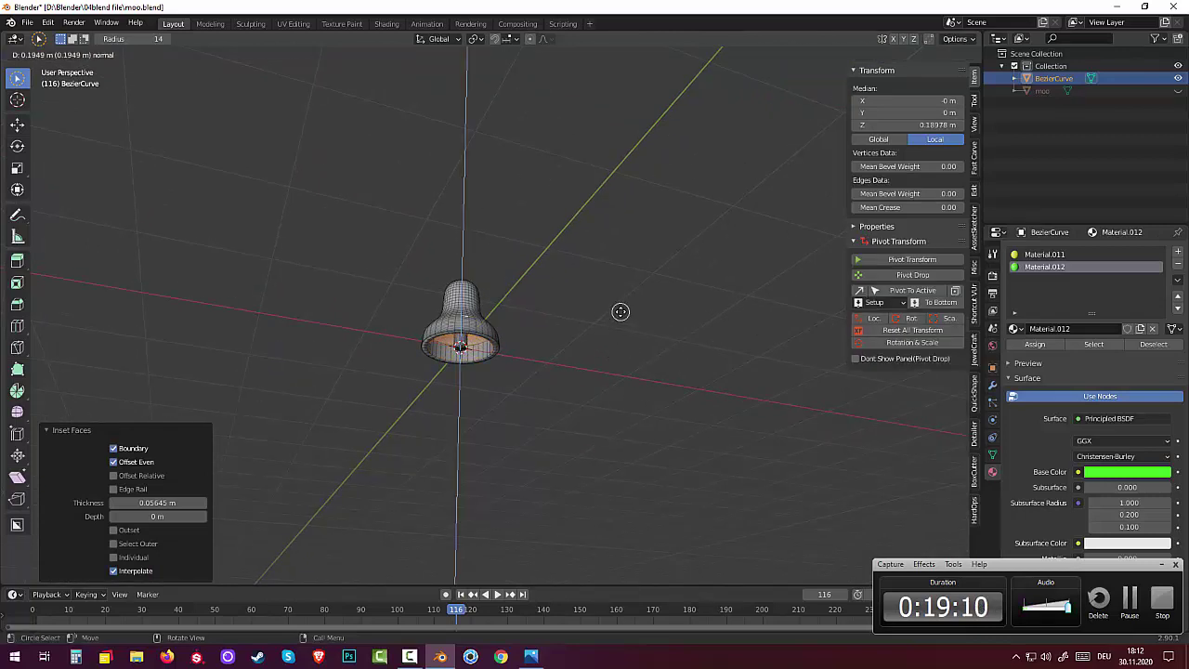
click(620, 319)
mouse_move(620, 319)
middle_down()
mouse_move(636, 248)
mouse_move(483, 425)
middle_up()
scroll(637, 248, up, 5)
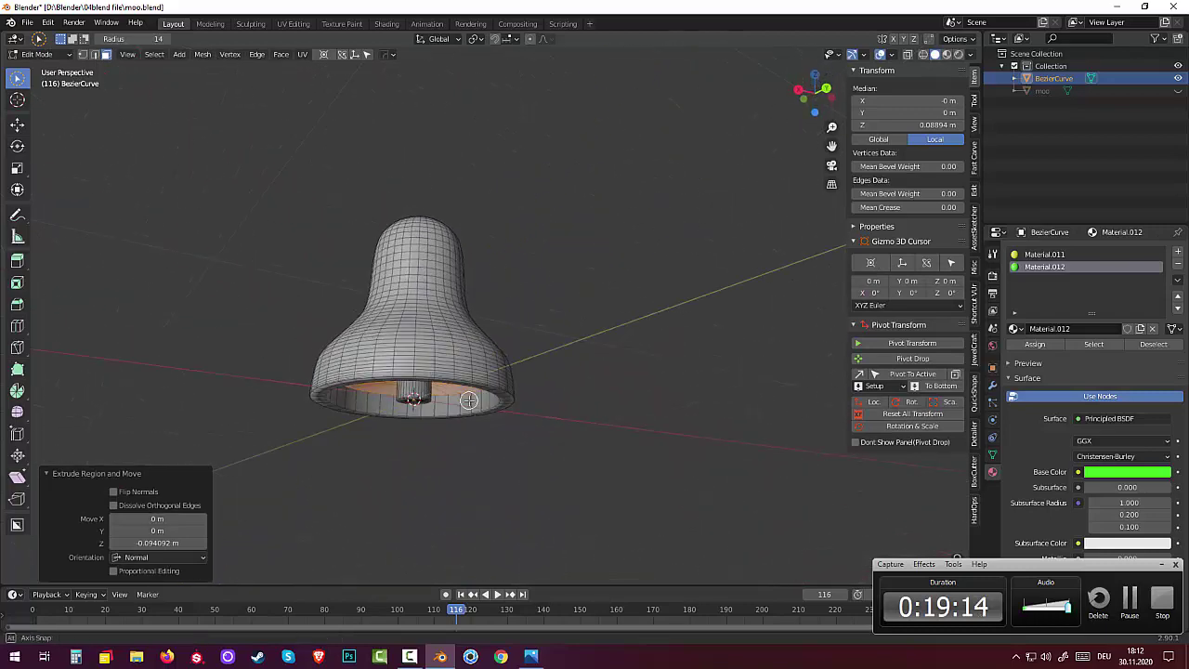
scroll(483, 425, down, 2)
scroll(503, 428, down, 3)
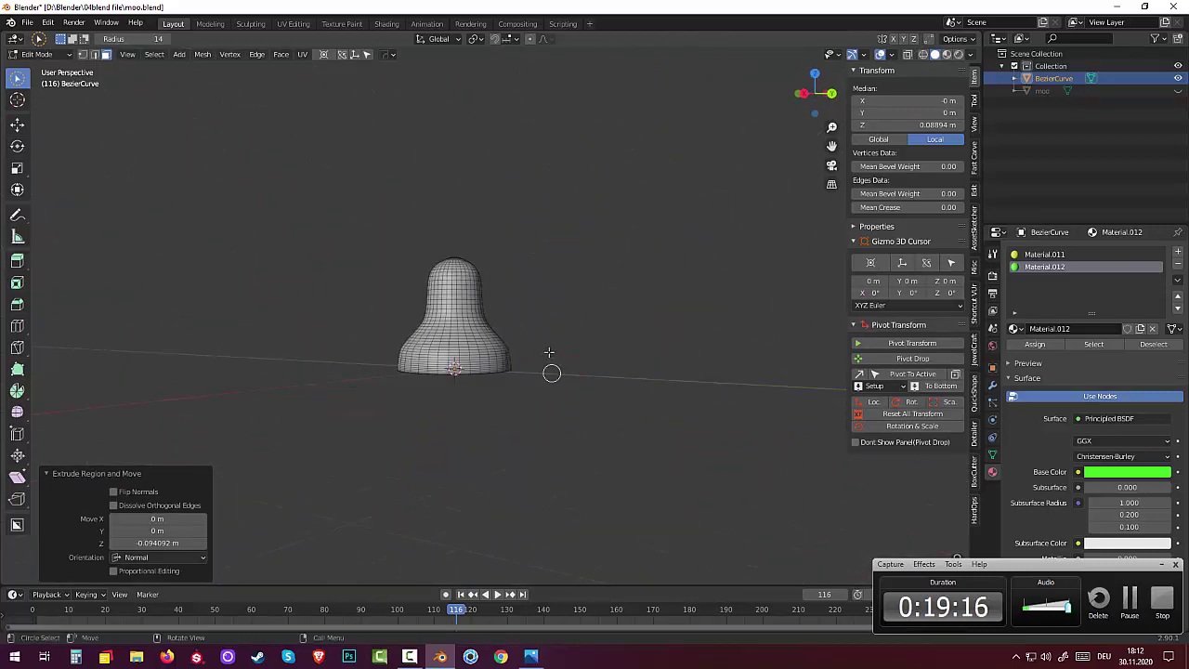
mouse_move(552, 372)
middle_down()
mouse_move(557, 352)
mouse_move(551, 408)
middle_up()
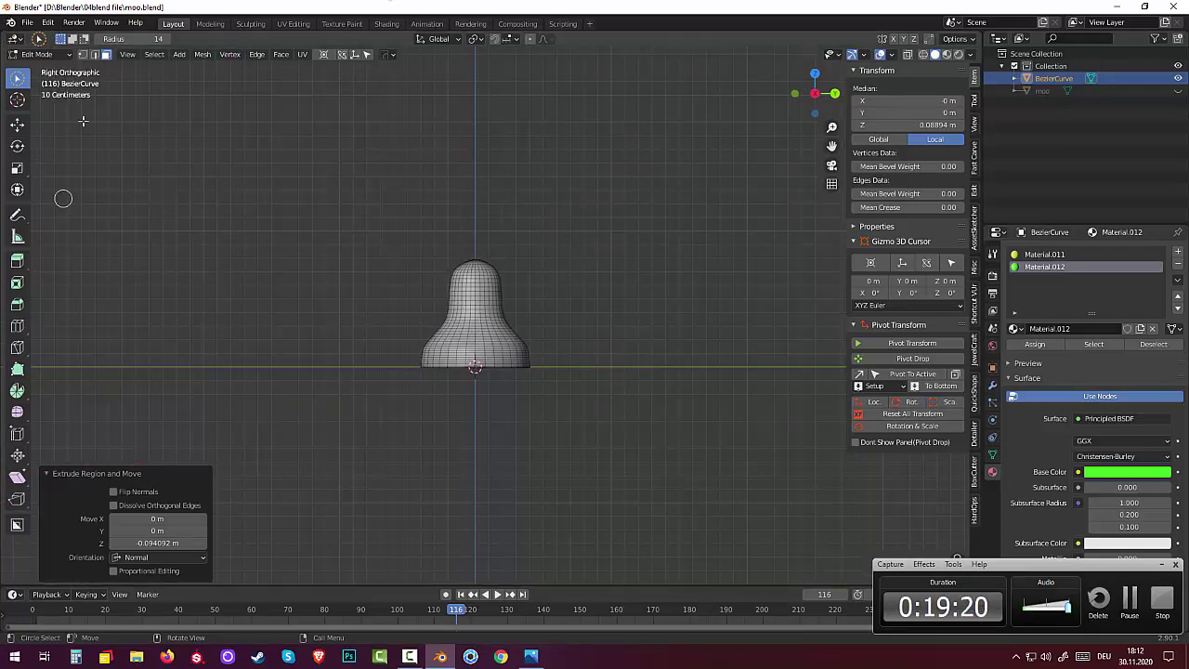
Step: Return to Object Mode with the bell deselected, ready to draw curves
click(42, 55)
click(43, 83)
click(42, 54)
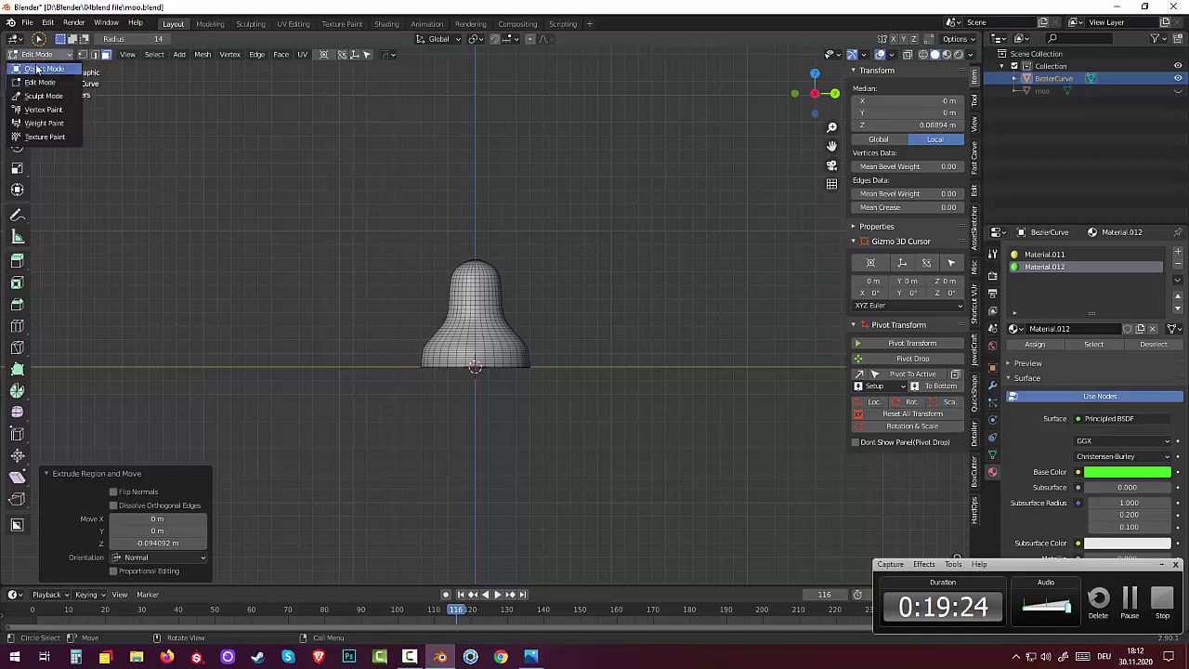
click(42, 68)
click(328, 245)
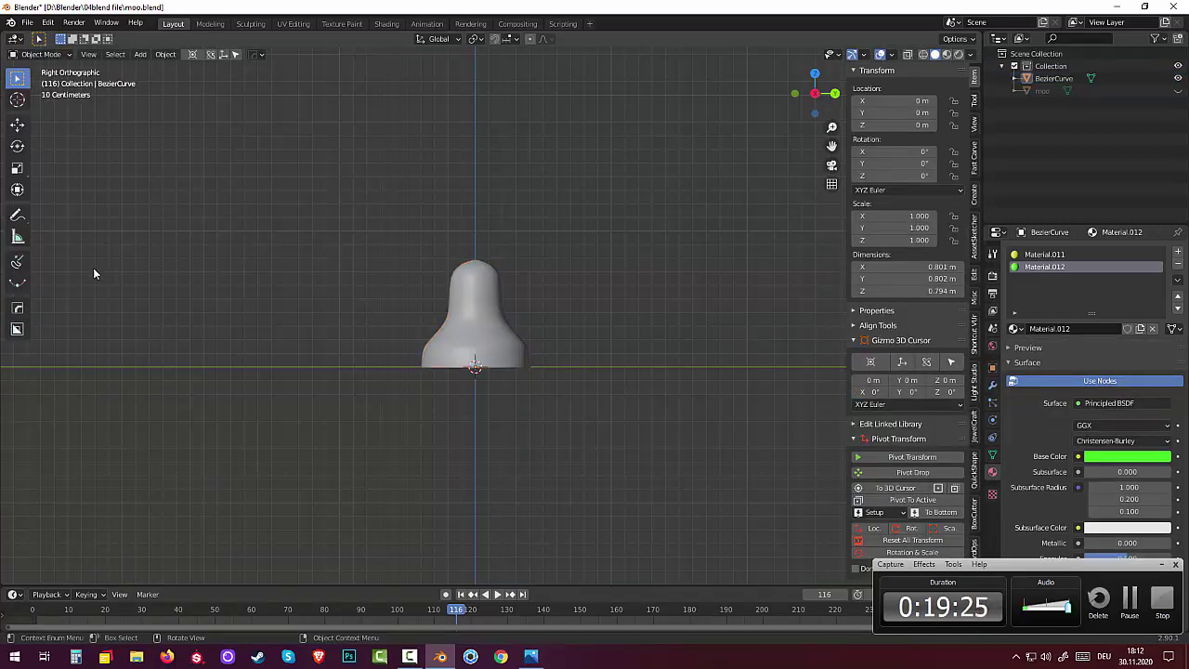
click(19, 260)
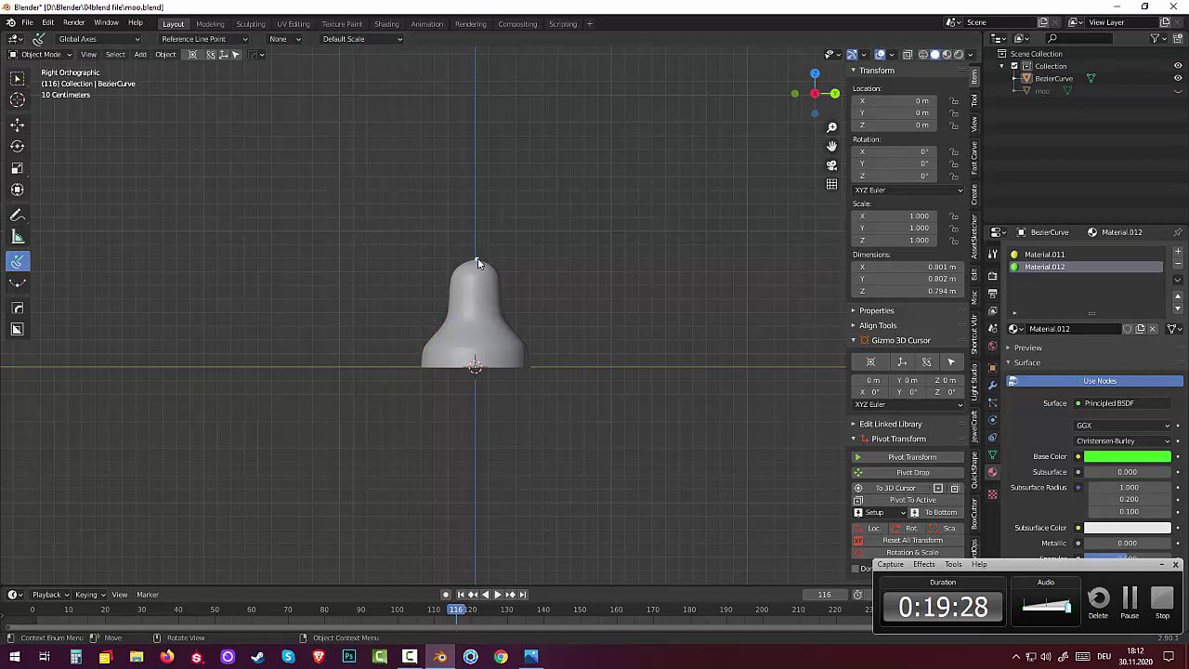
Step: Draw BezierCurve.001 as a teardrop loop arcing up from the bell's top
drag(481, 262, 537, 174)
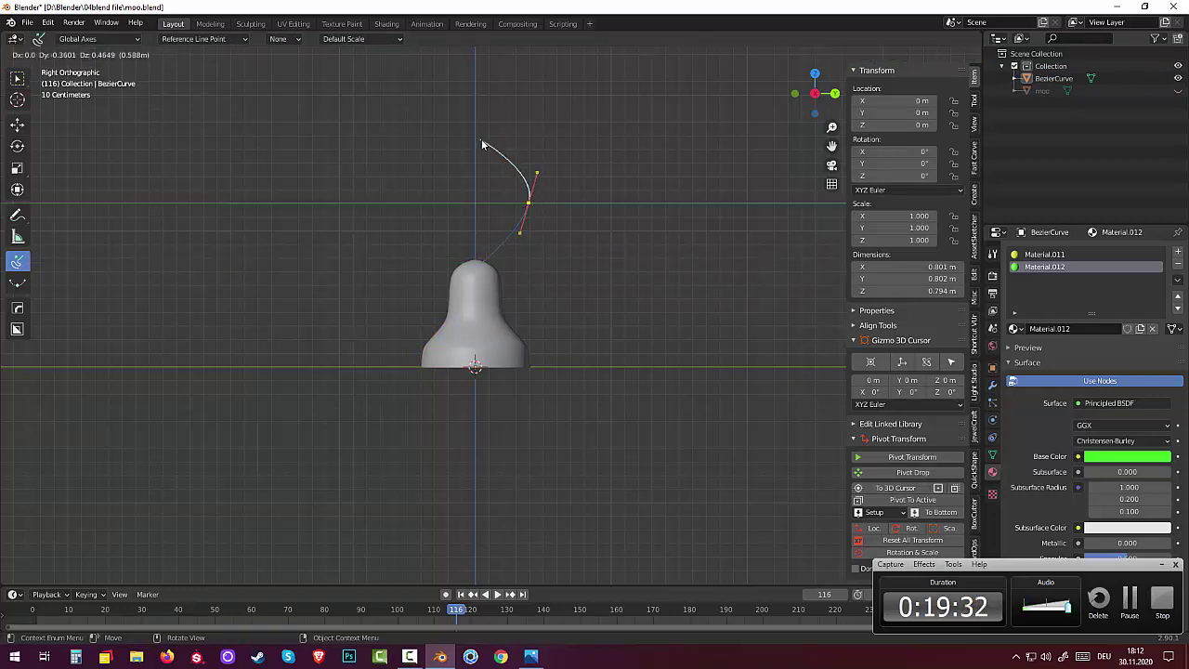
drag(479, 140, 440, 133)
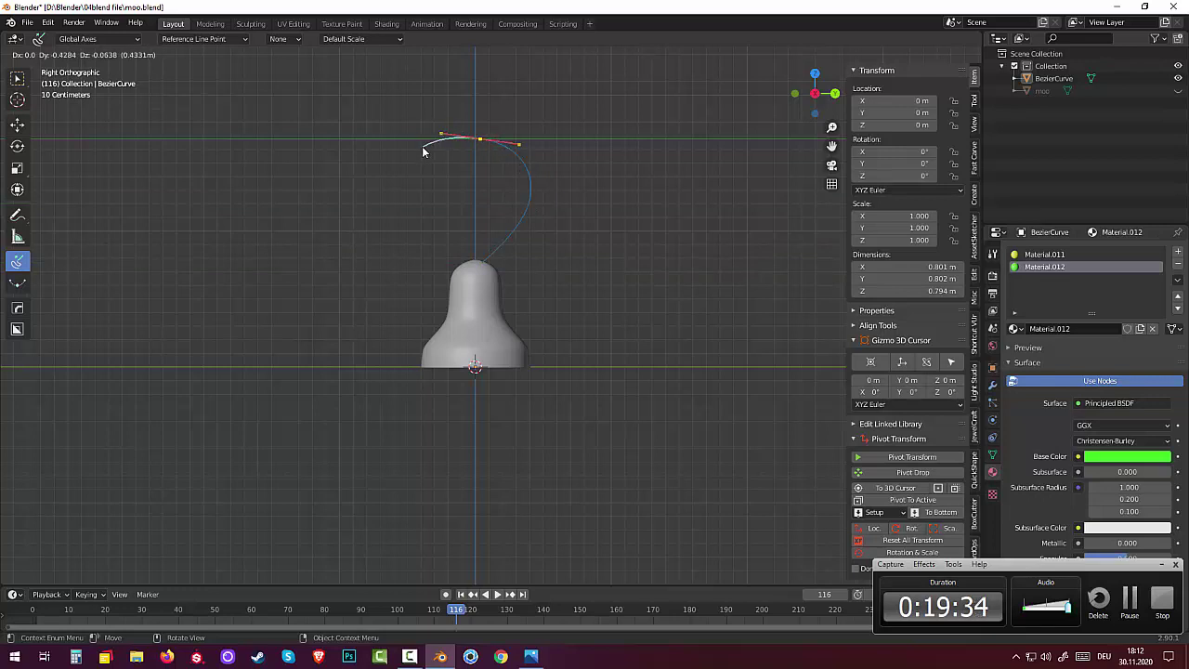
drag(422, 179, 420, 199)
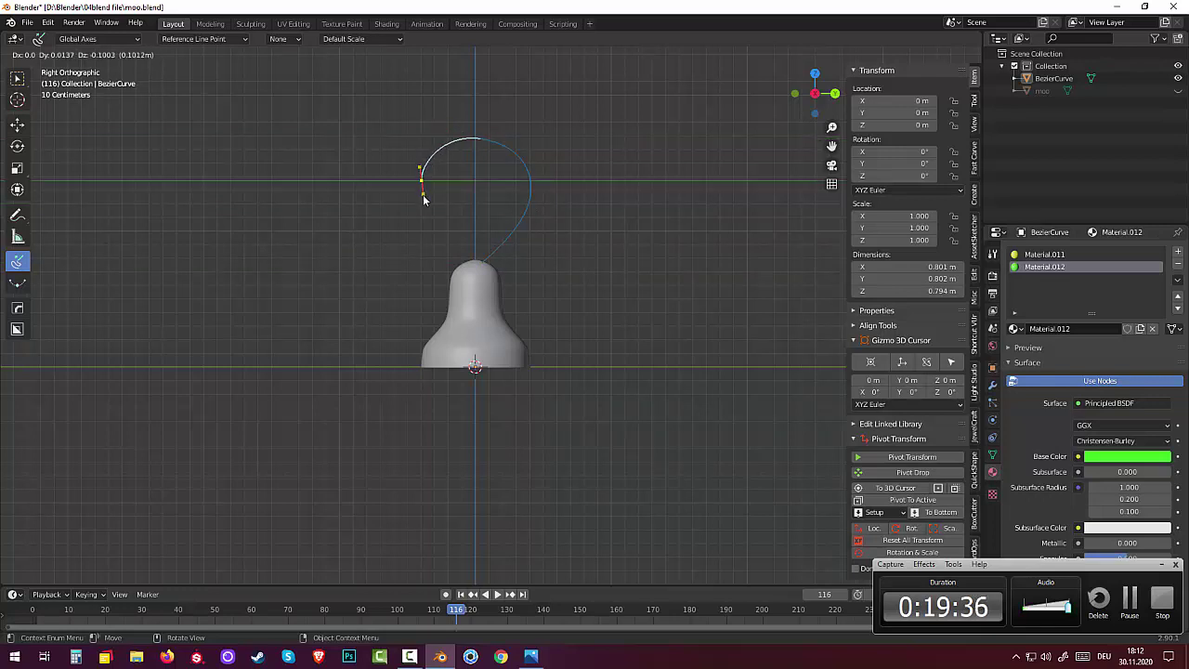
click(465, 269)
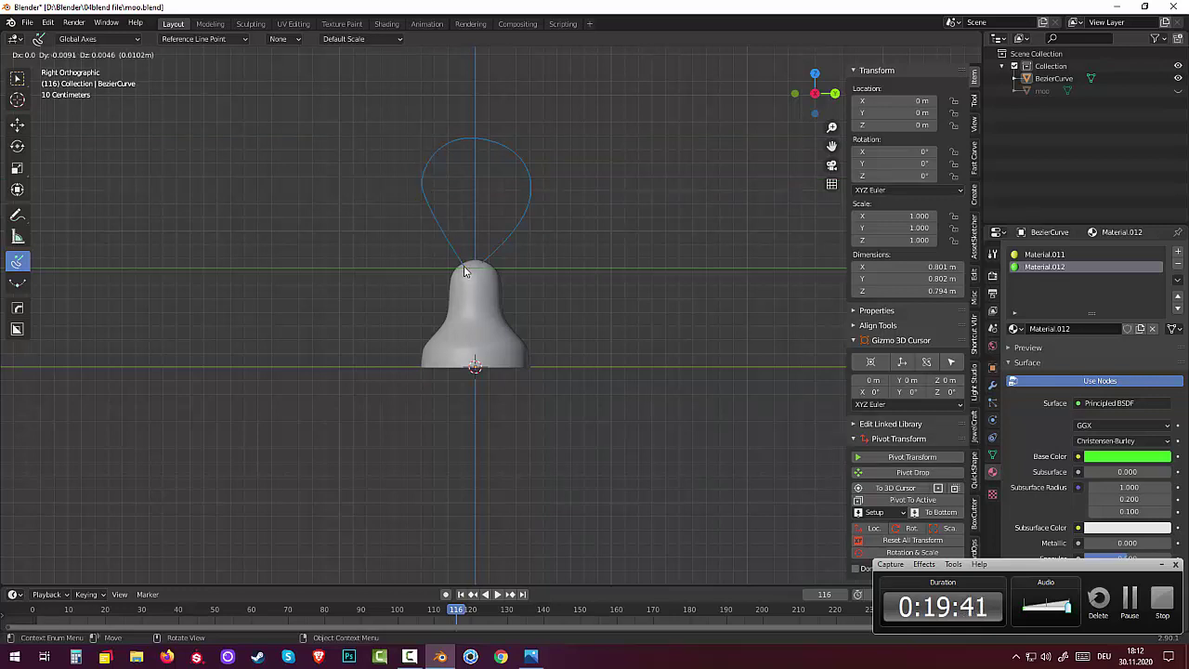
right_click(398, 257)
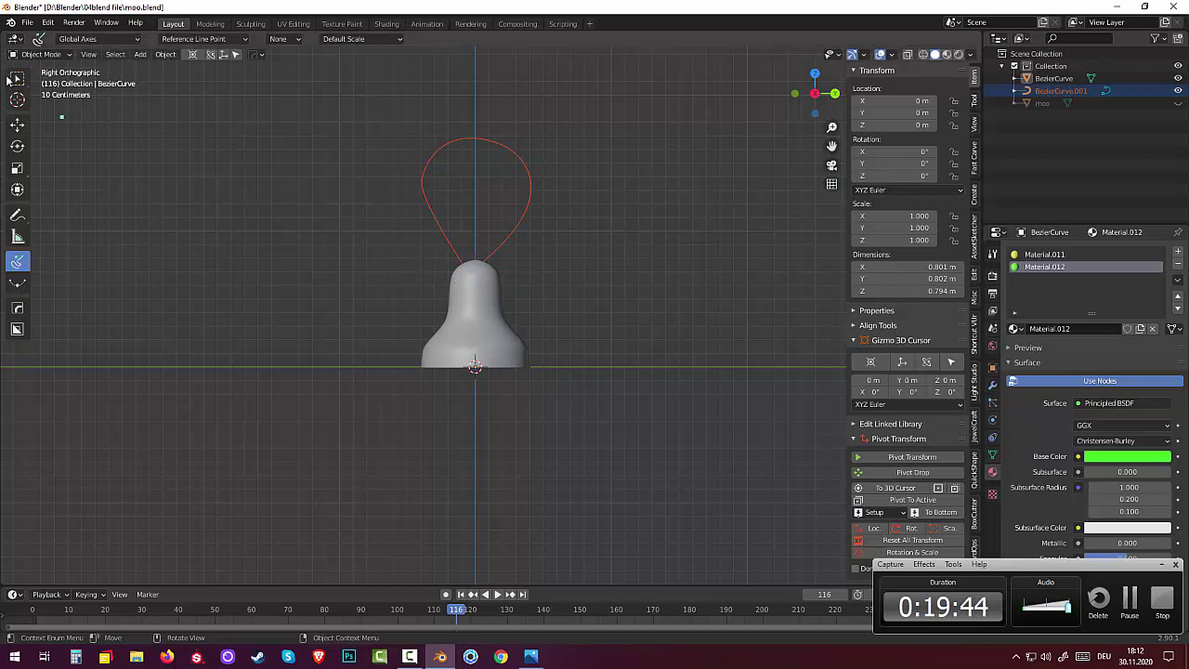
Step: Select BezierCurve.001 with the plain select tool and enter its Edit Mode
click(38, 54)
click(50, 78)
click(39, 54)
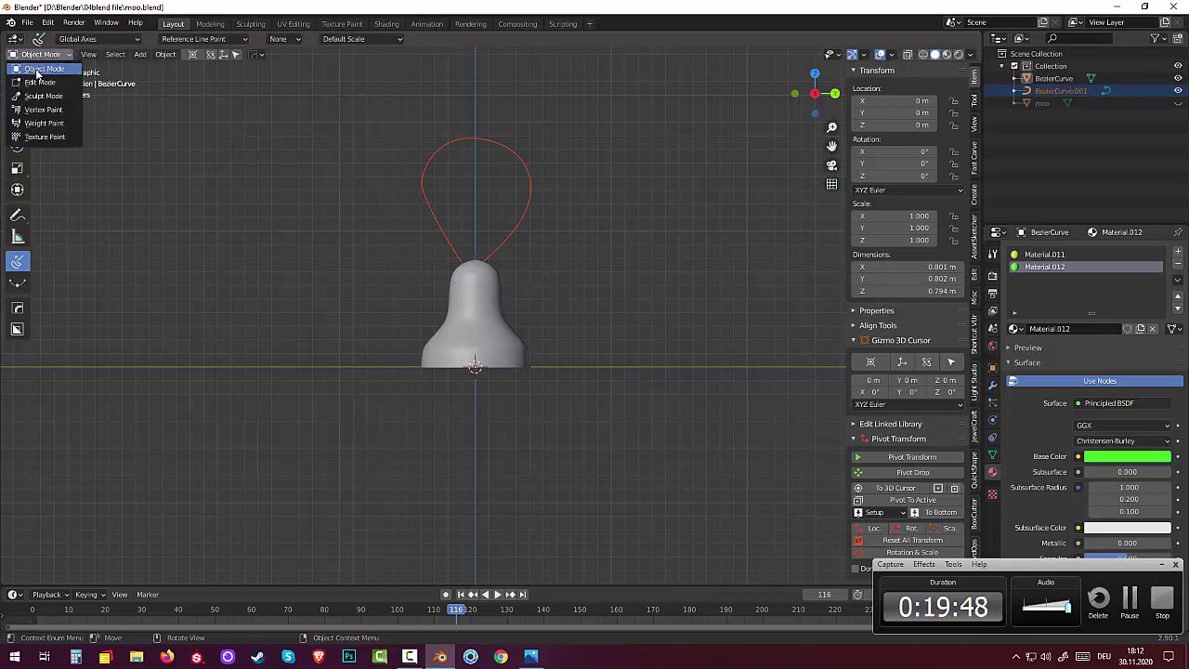
click(39, 82)
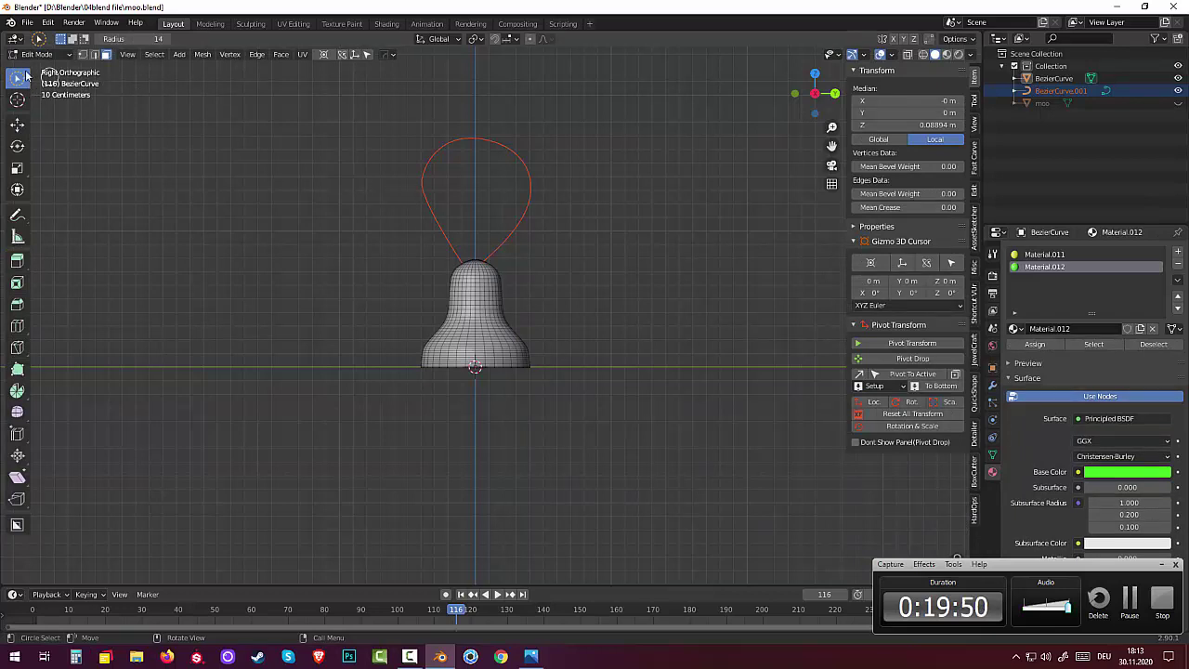
click(37, 56)
click(38, 30)
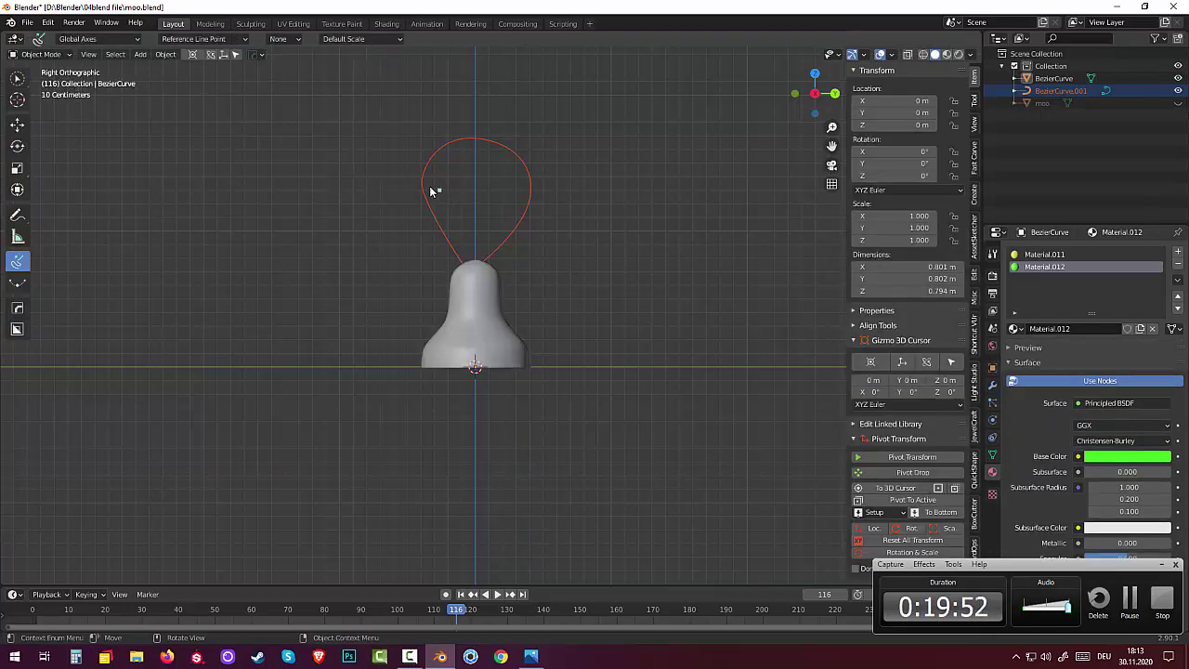
drag(19, 81, 56, 82)
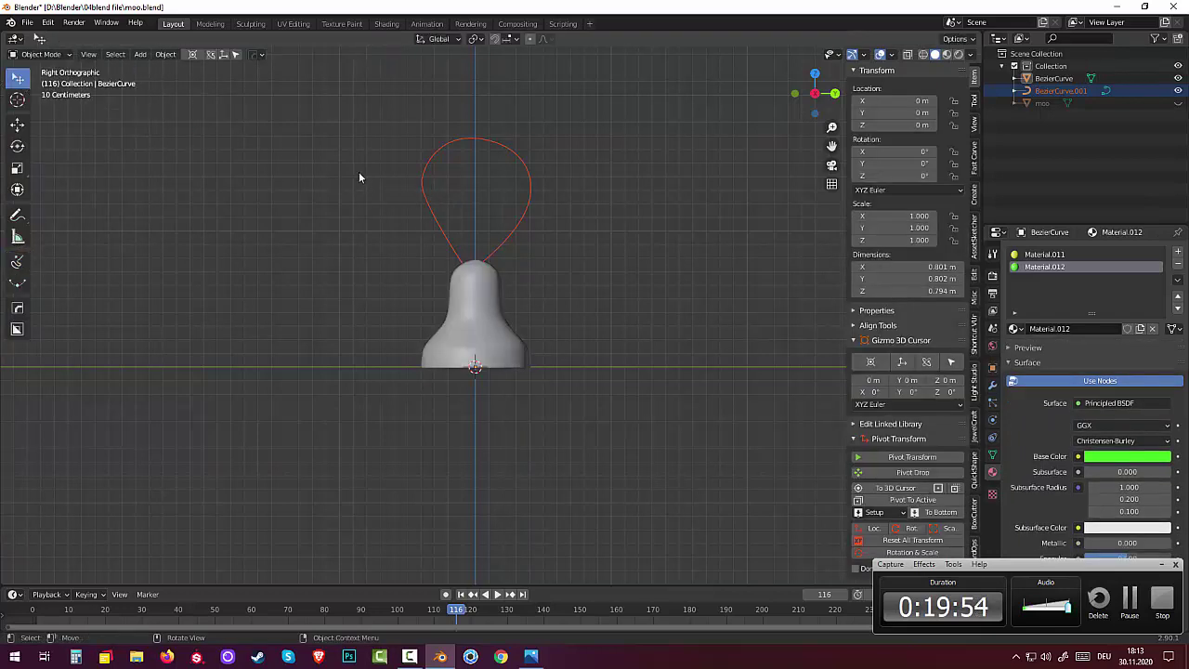
click(435, 223)
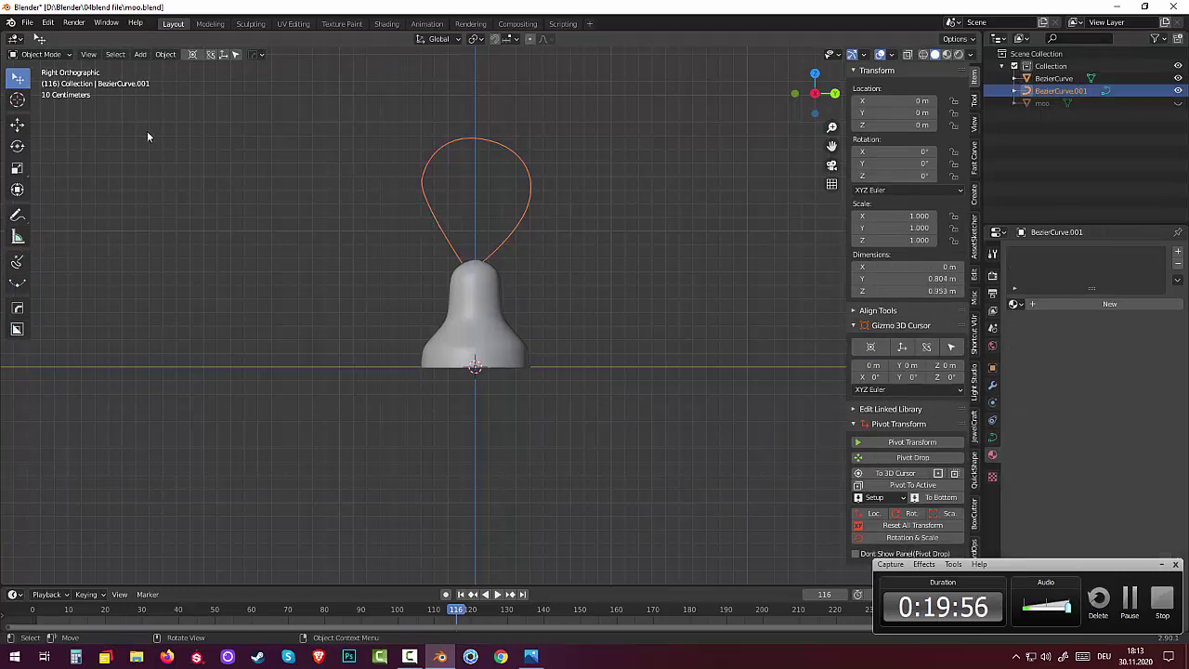
click(40, 55)
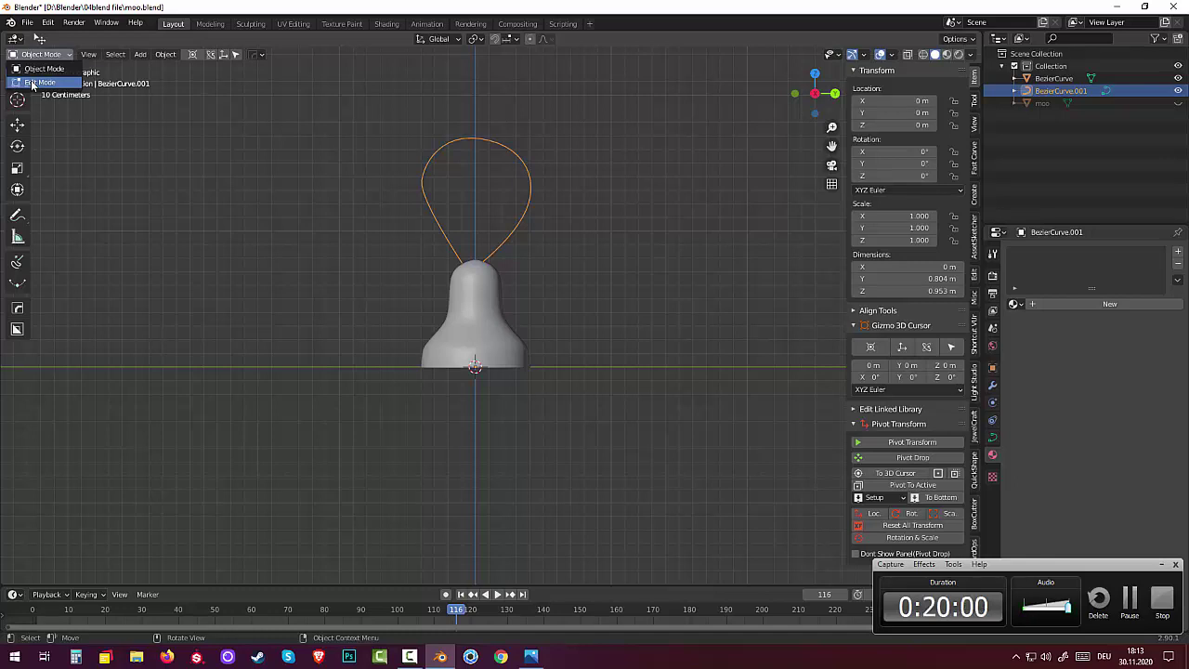
click(32, 84)
Step: Lower the loop's left control point and adjust its handles to smooth the curve
click(421, 178)
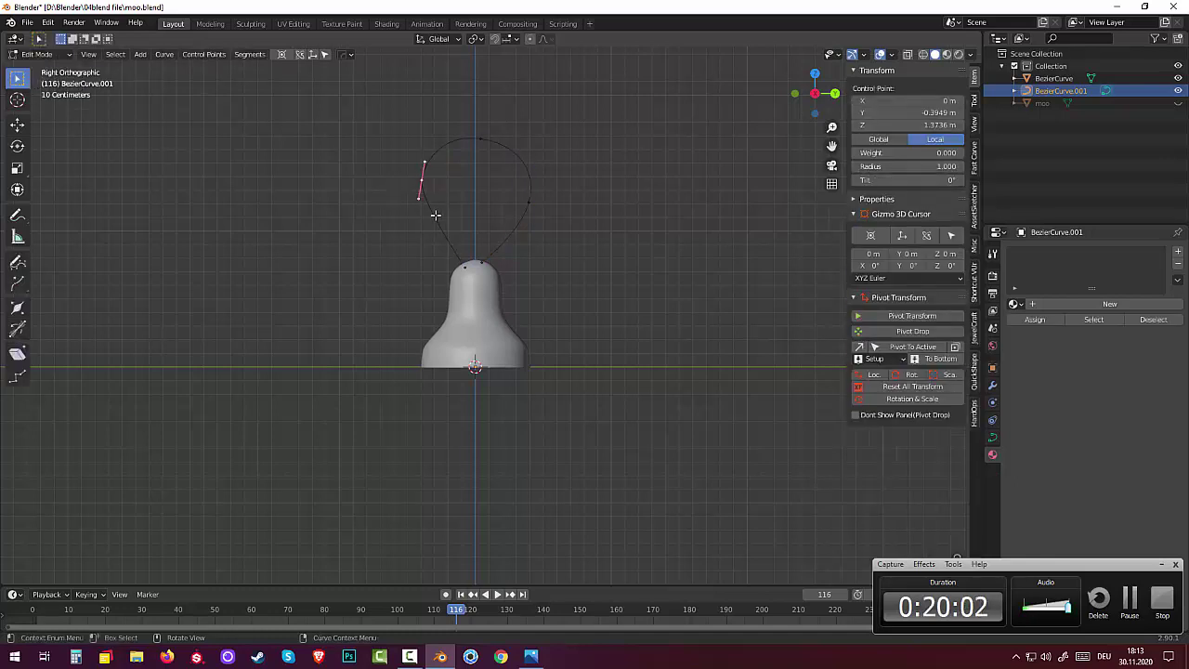
key(g)
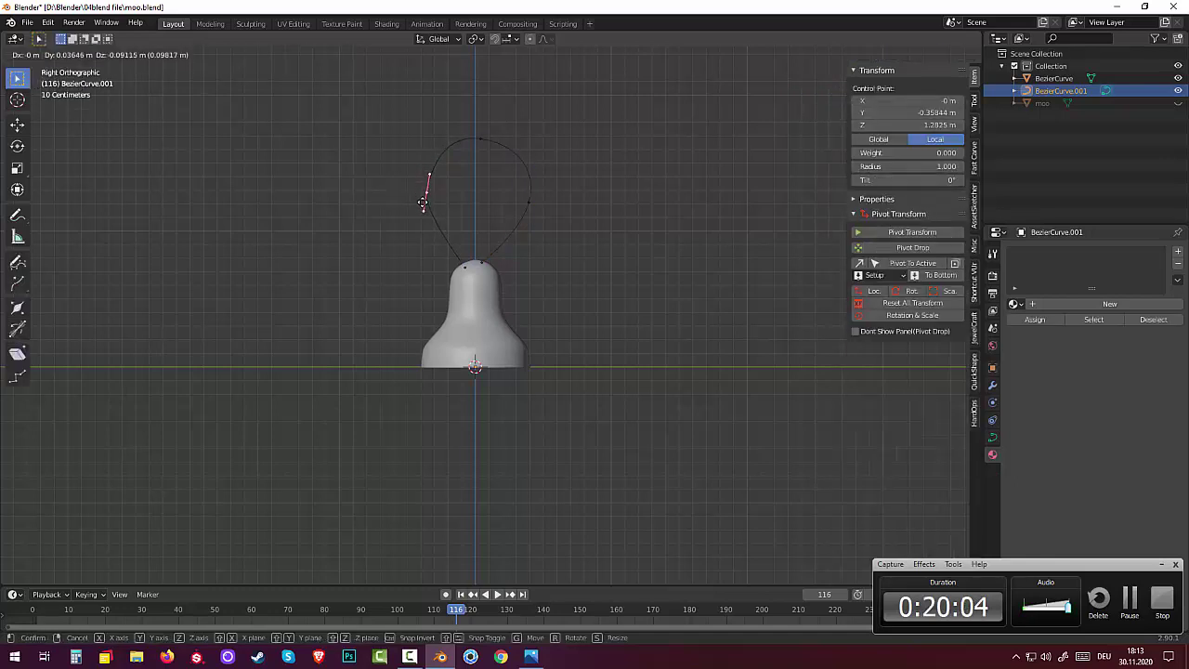
click(420, 199)
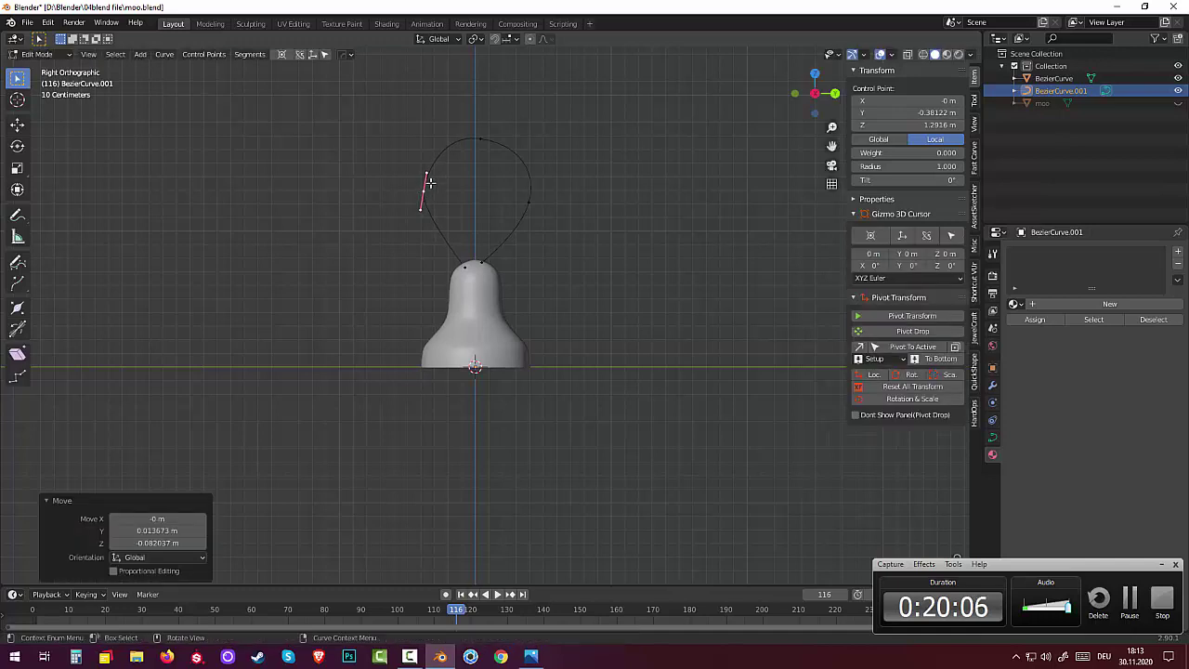
click(424, 171)
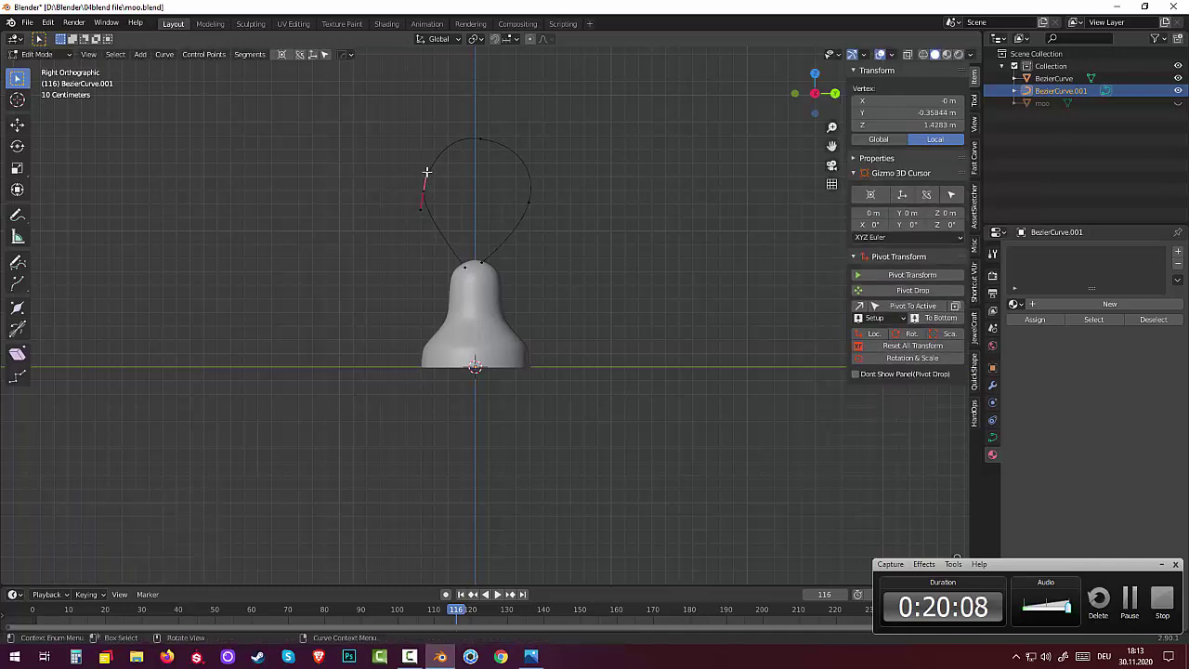
key(g)
click(421, 191)
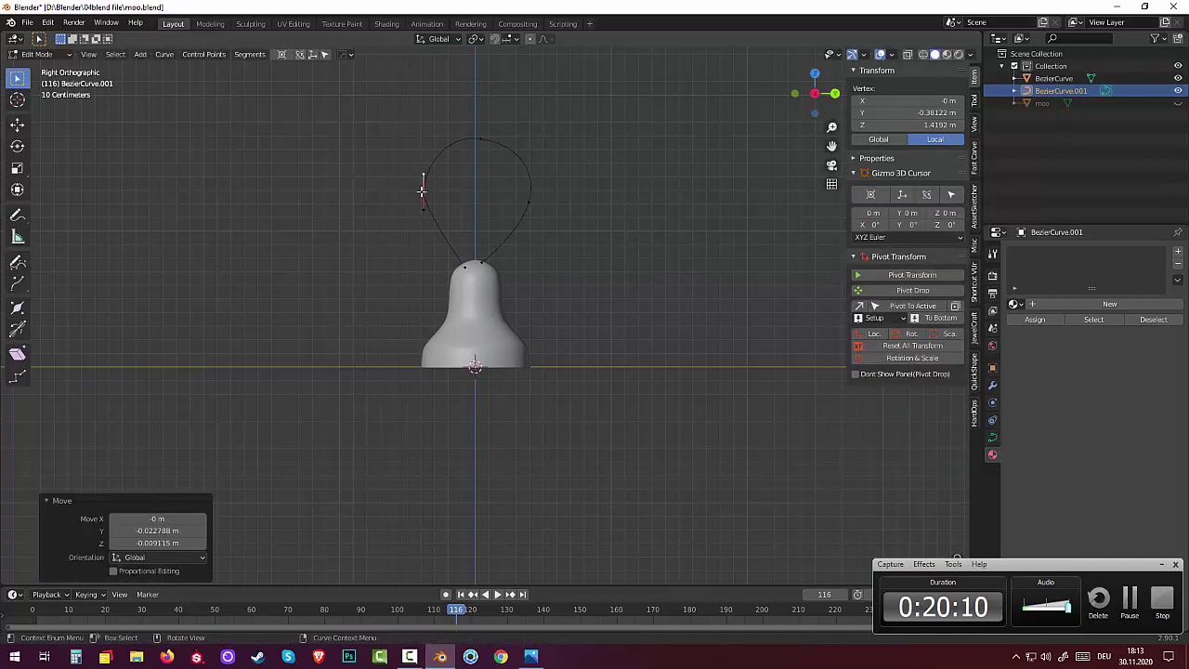
click(418, 216)
key(g)
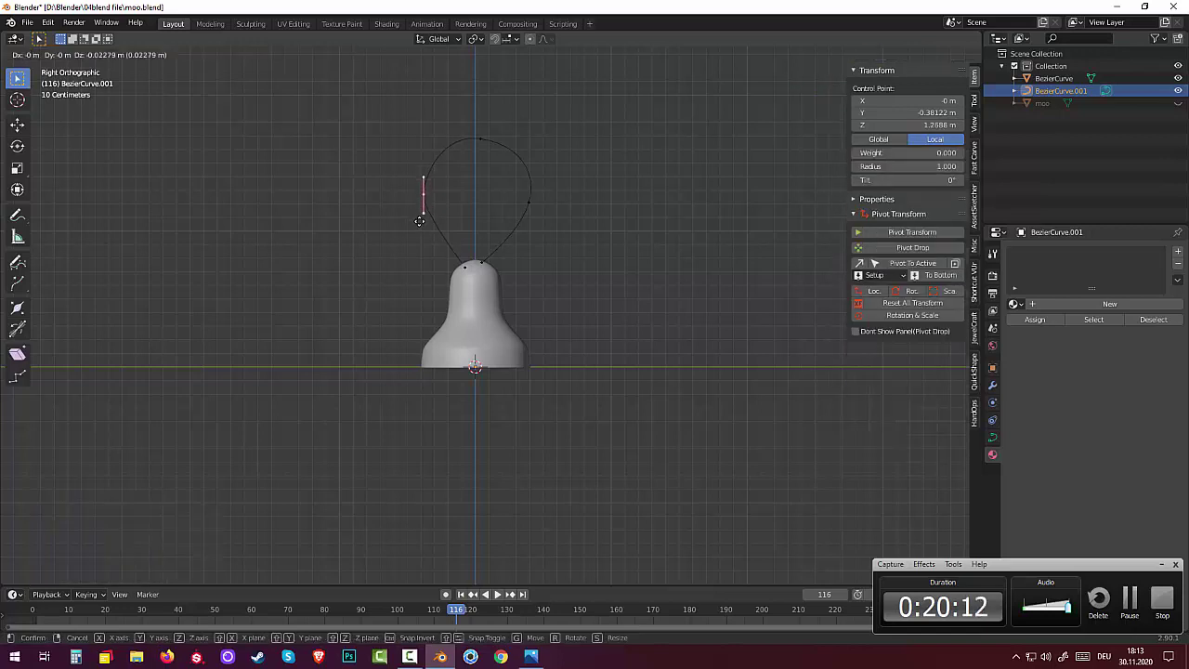
click(420, 224)
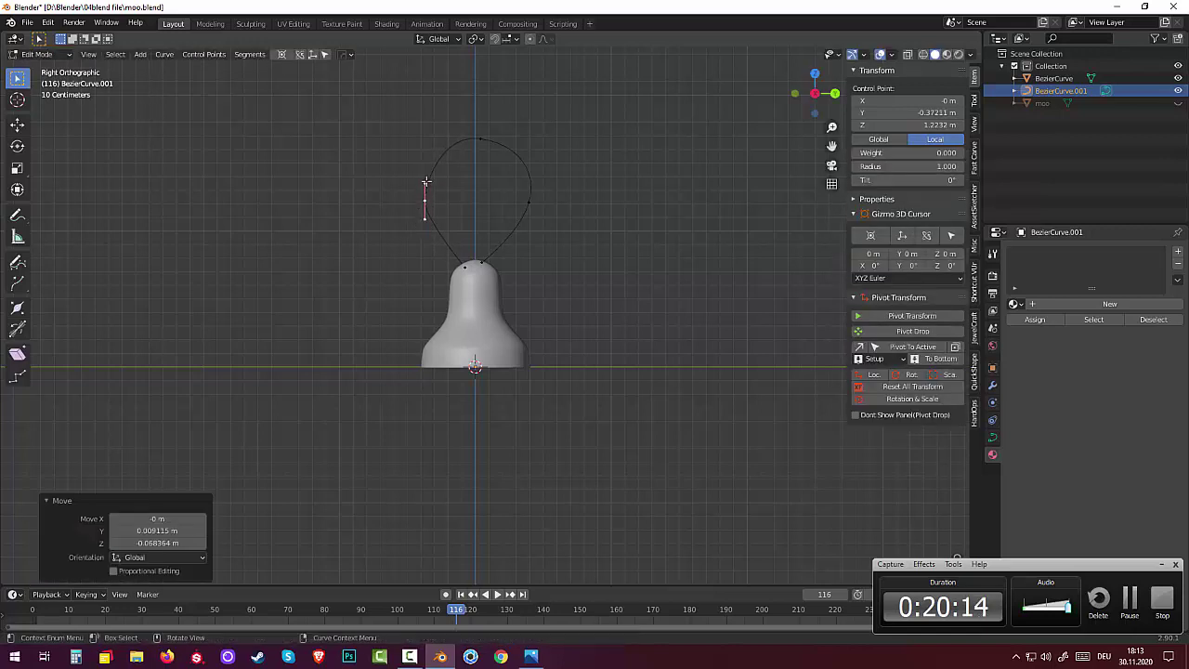
click(425, 181)
key(g)
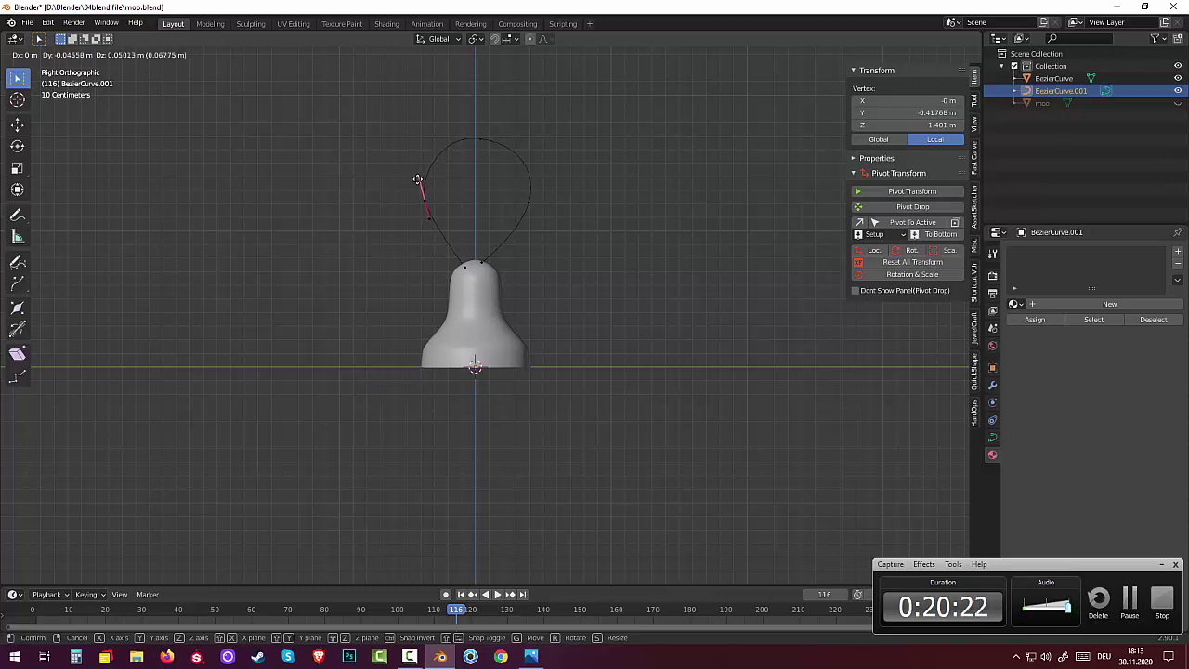
click(420, 180)
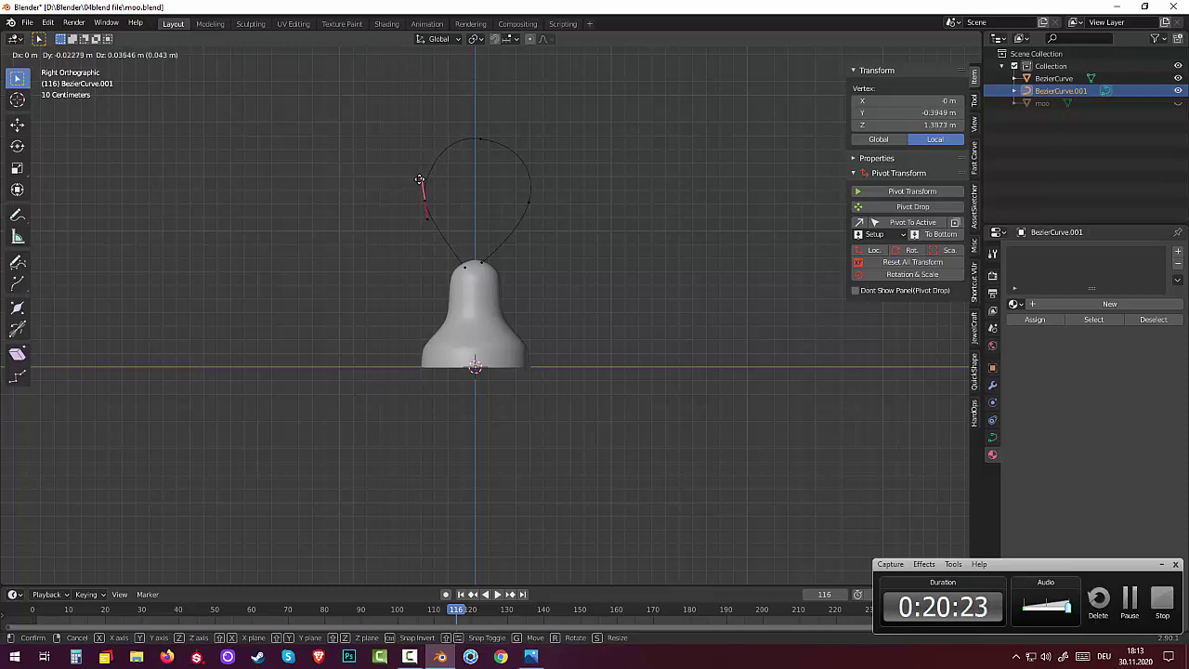
Step: Level and stretch the top point's handles, then move the base point onto the bell's crown
click(484, 139)
key(g)
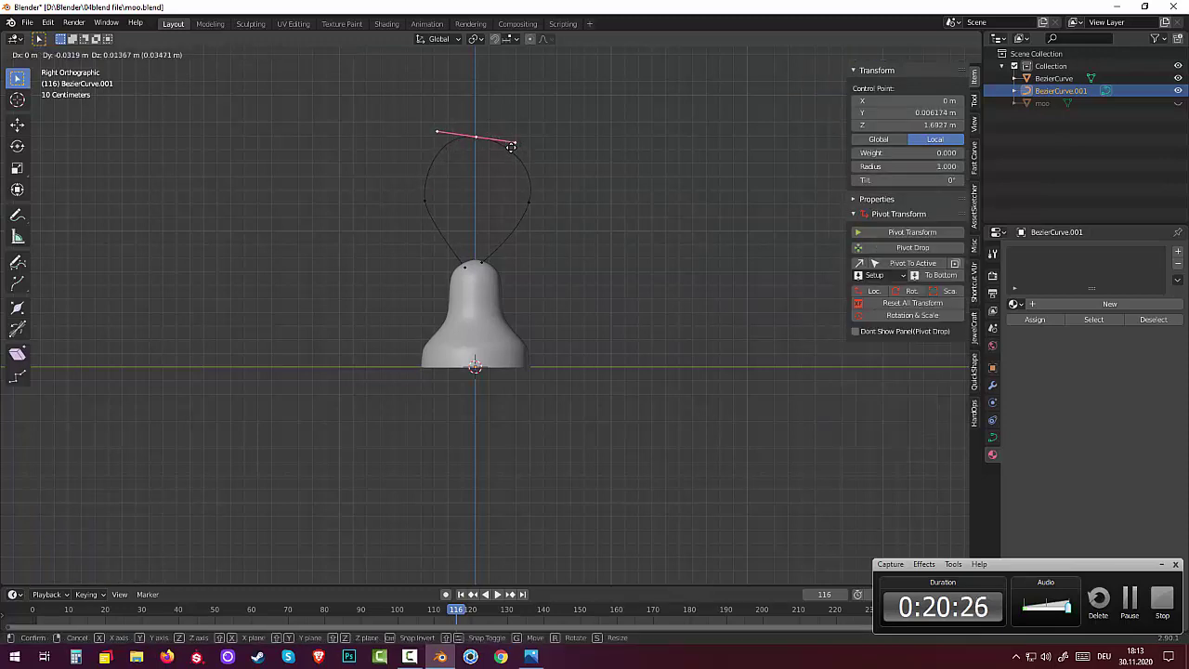
click(513, 145)
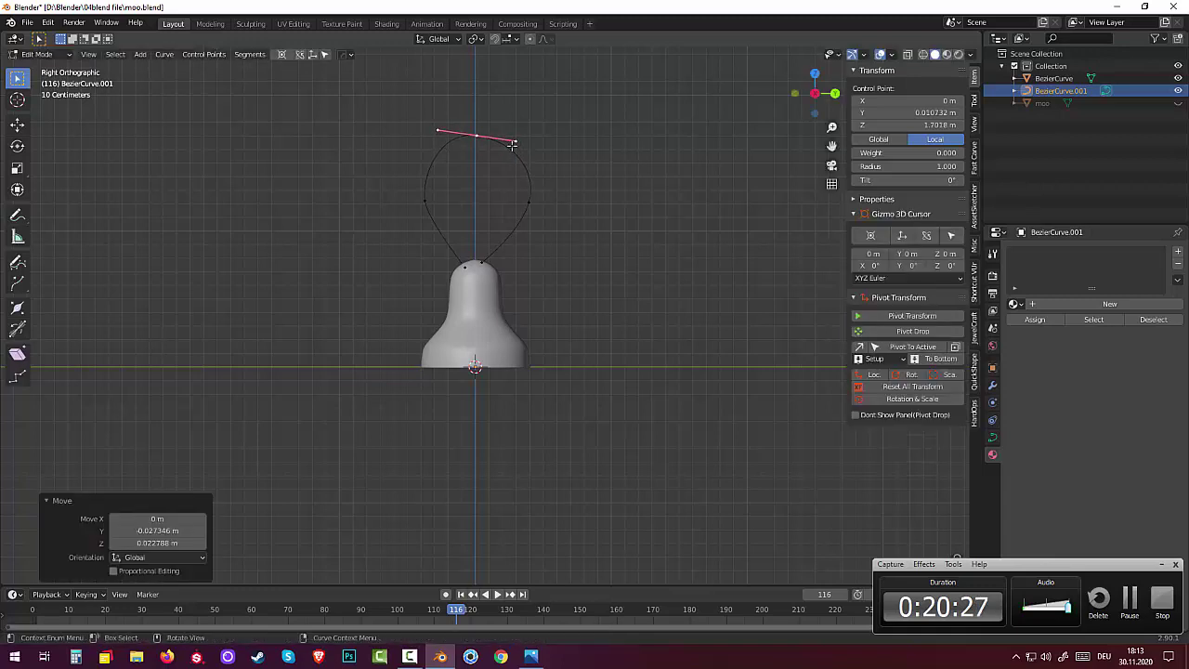
click(436, 130)
key(g)
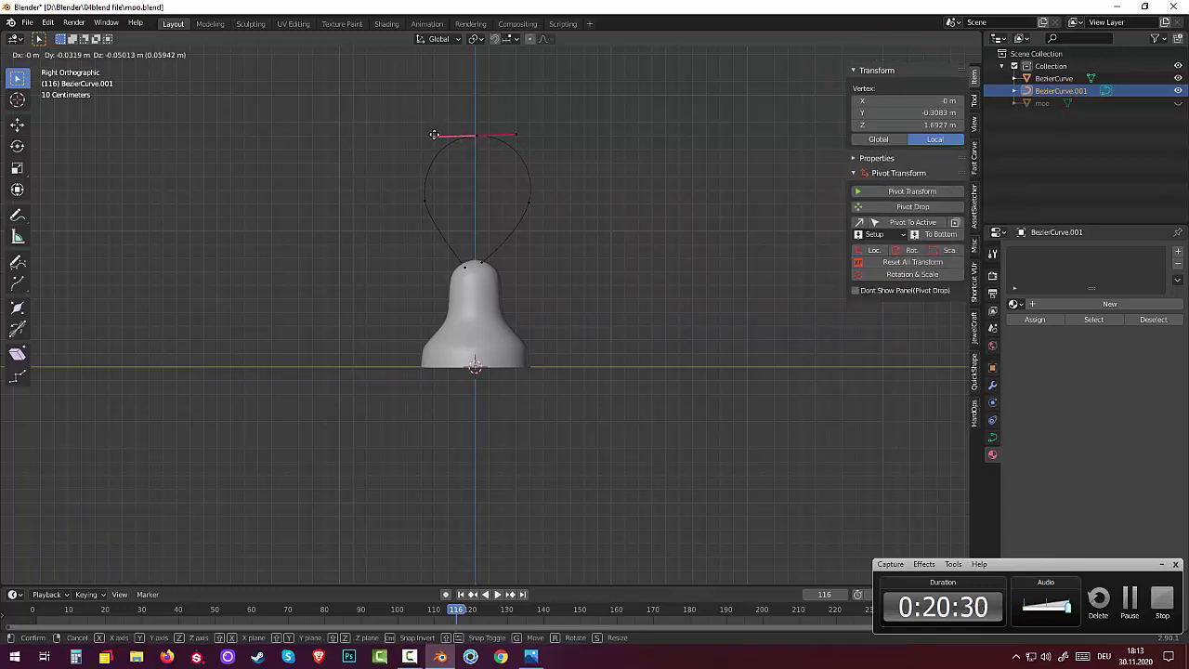
click(435, 136)
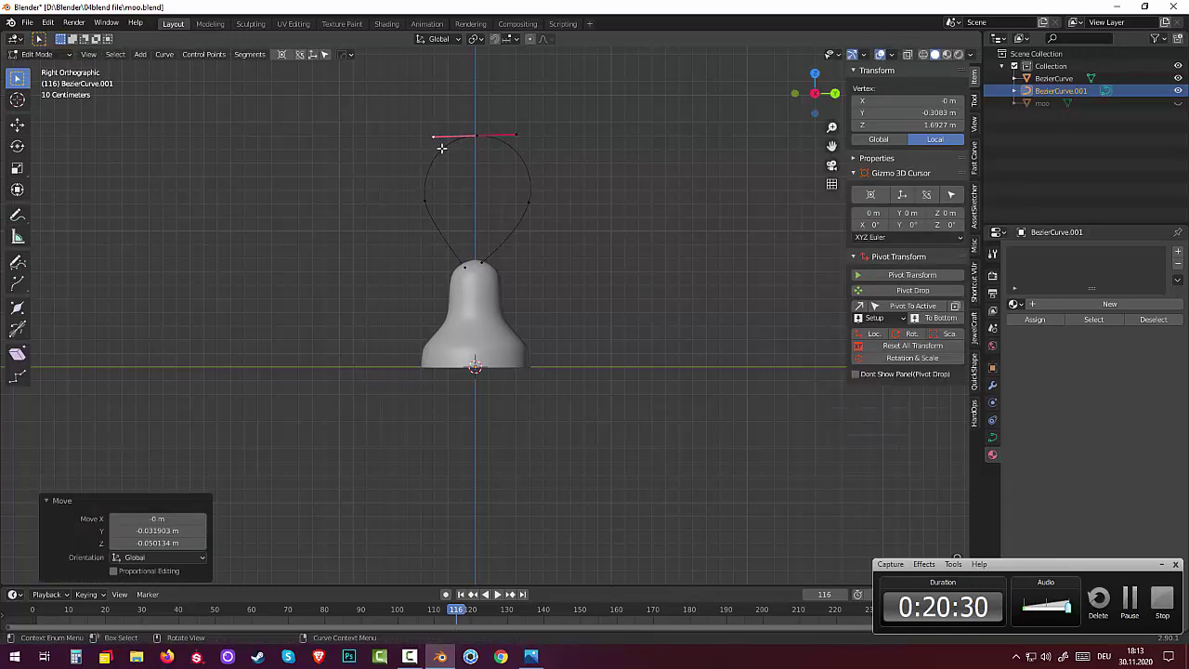
click(463, 267)
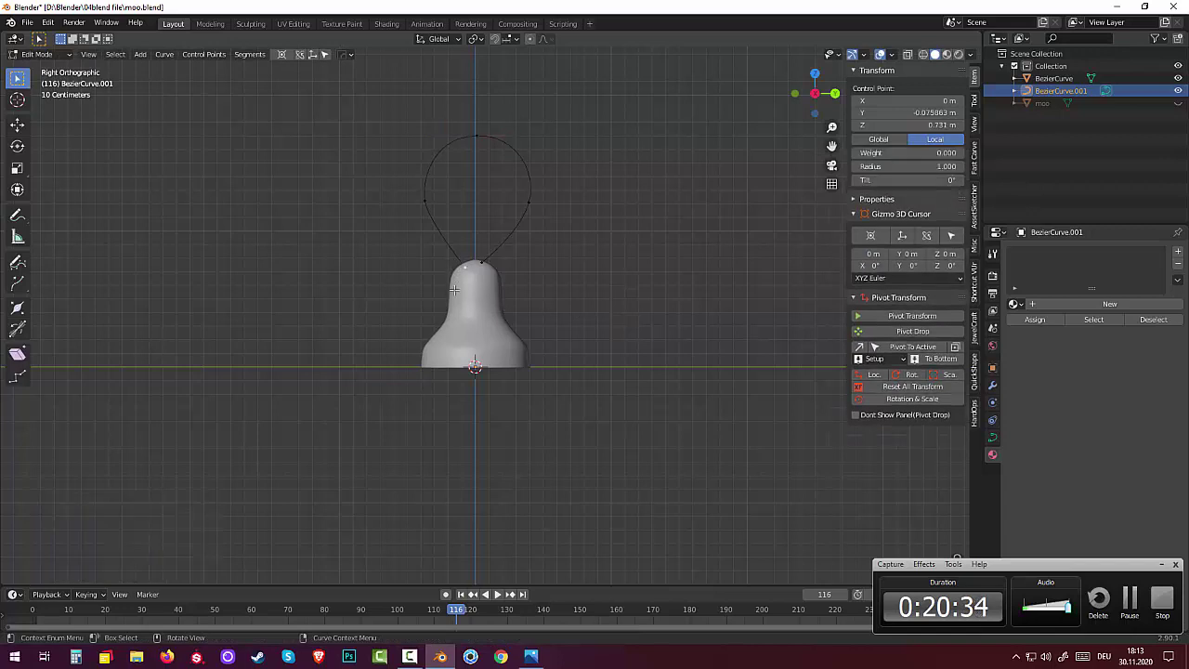
key(g)
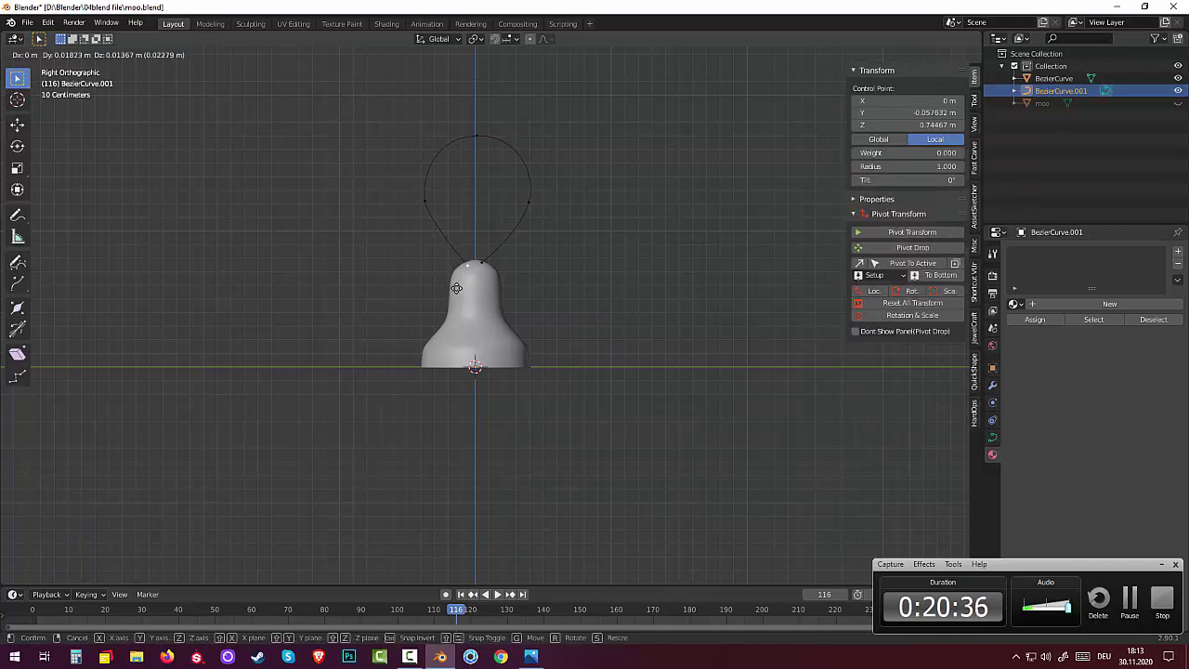
click(456, 288)
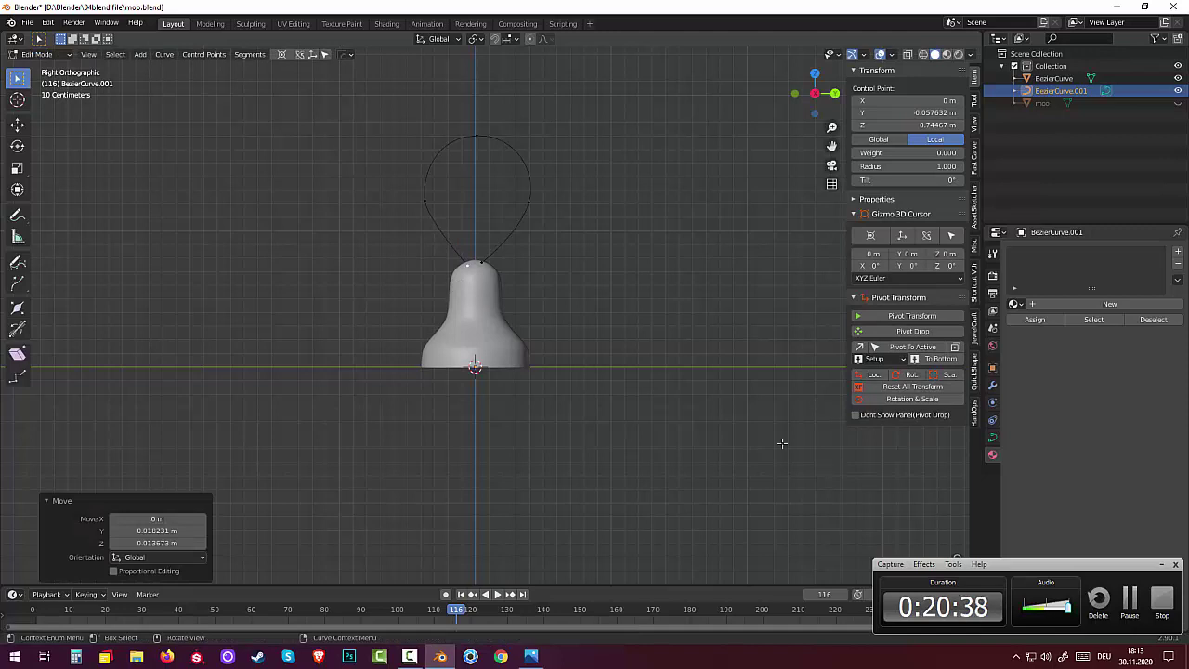
Step: Set BezierCurve.001's Geometry Bevel Depth to 0.04 m, turning the loop into a tube
click(992, 436)
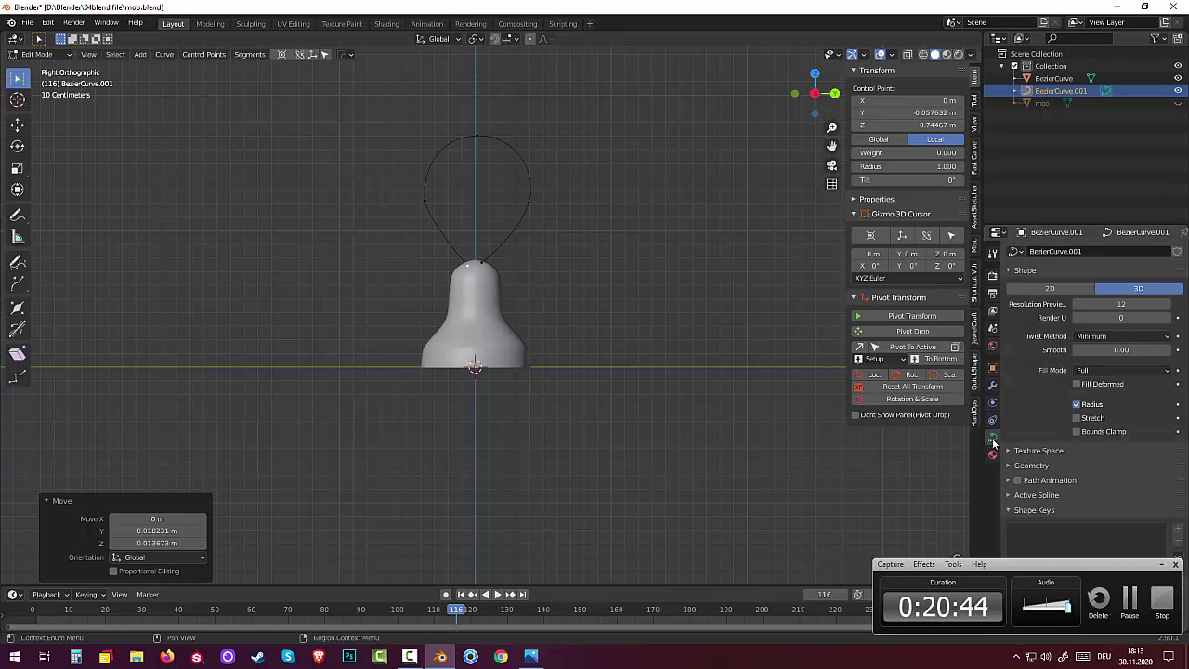
click(1019, 465)
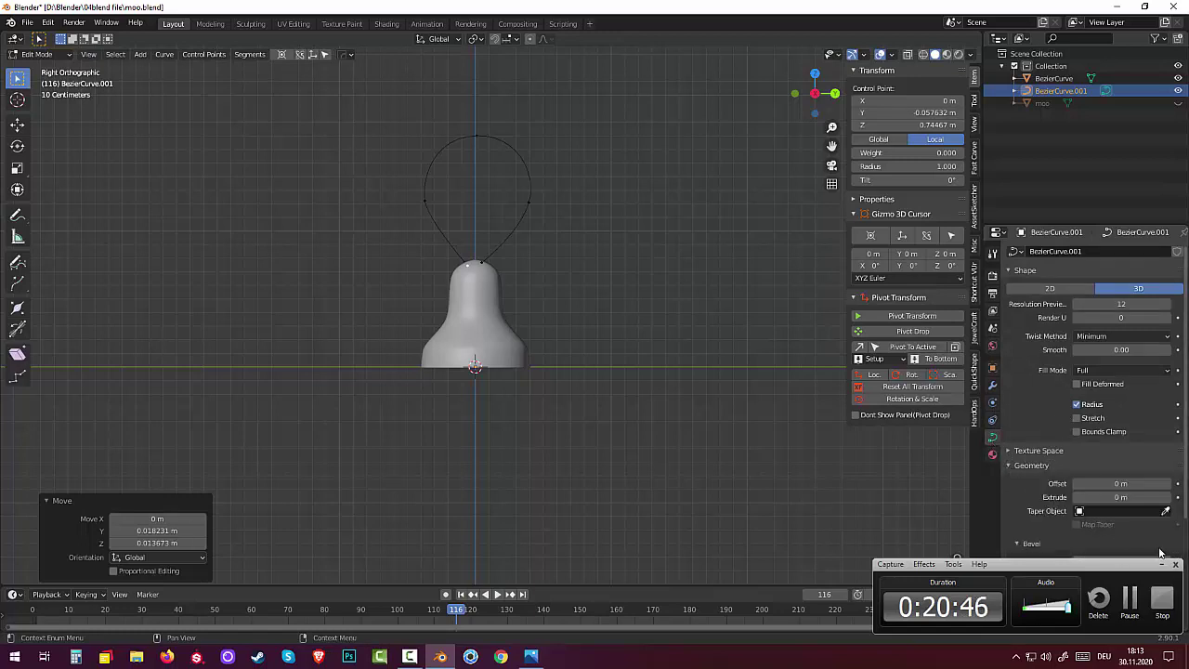
scroll(1122, 546, down, 2)
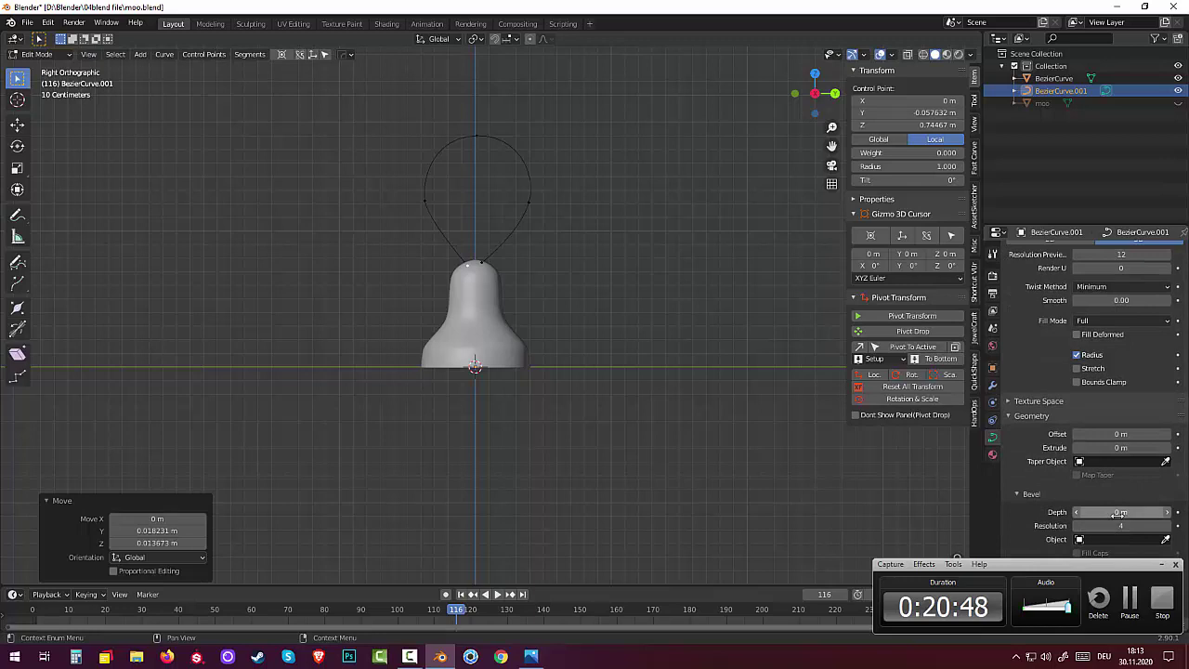
drag(1121, 513, 1152, 513)
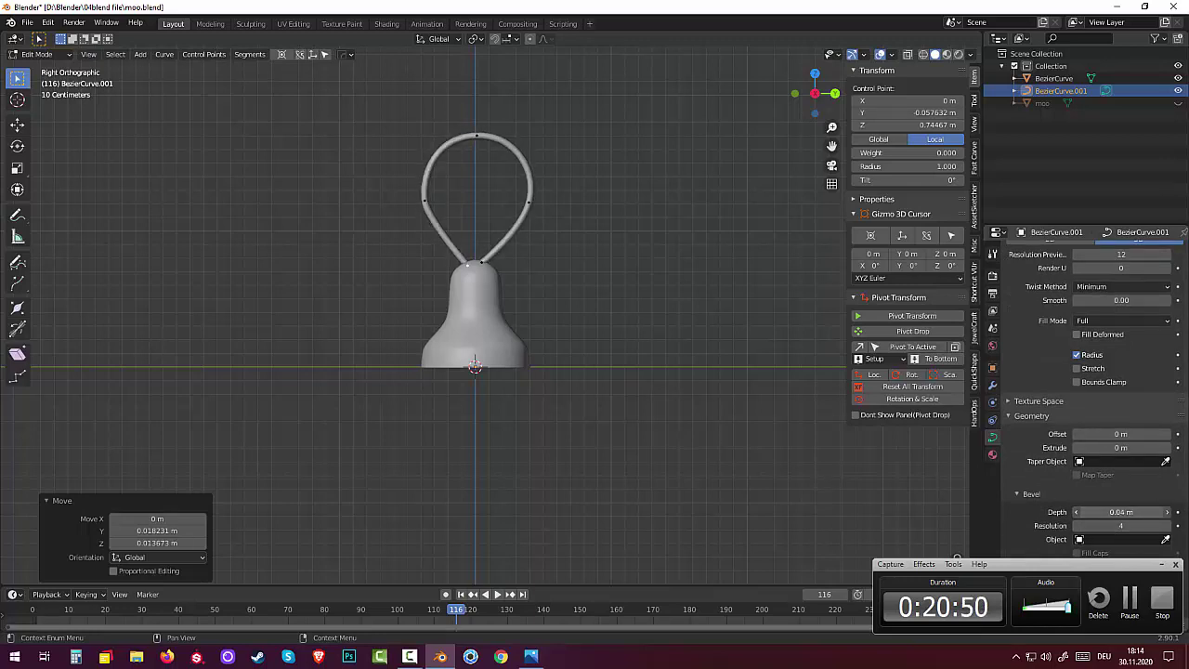
click(695, 471)
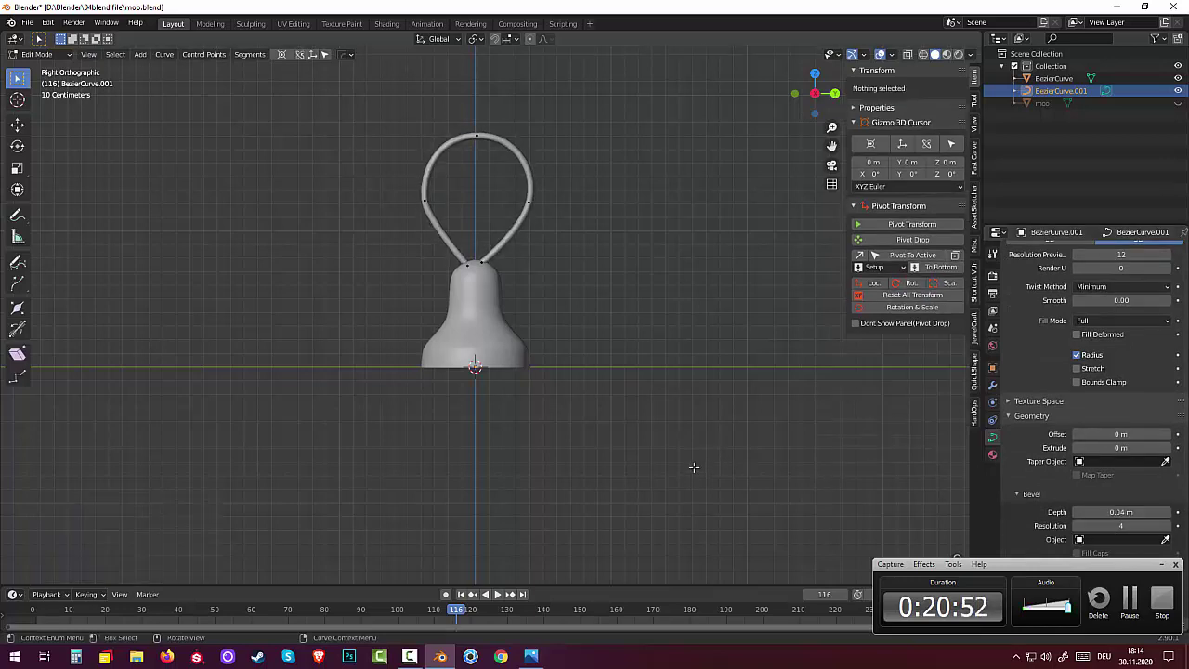
scroll(688, 465, down, 3)
mouse_move(675, 455)
middle_down()
mouse_move(682, 446)
mouse_move(688, 462)
mouse_move(666, 459)
middle_up()
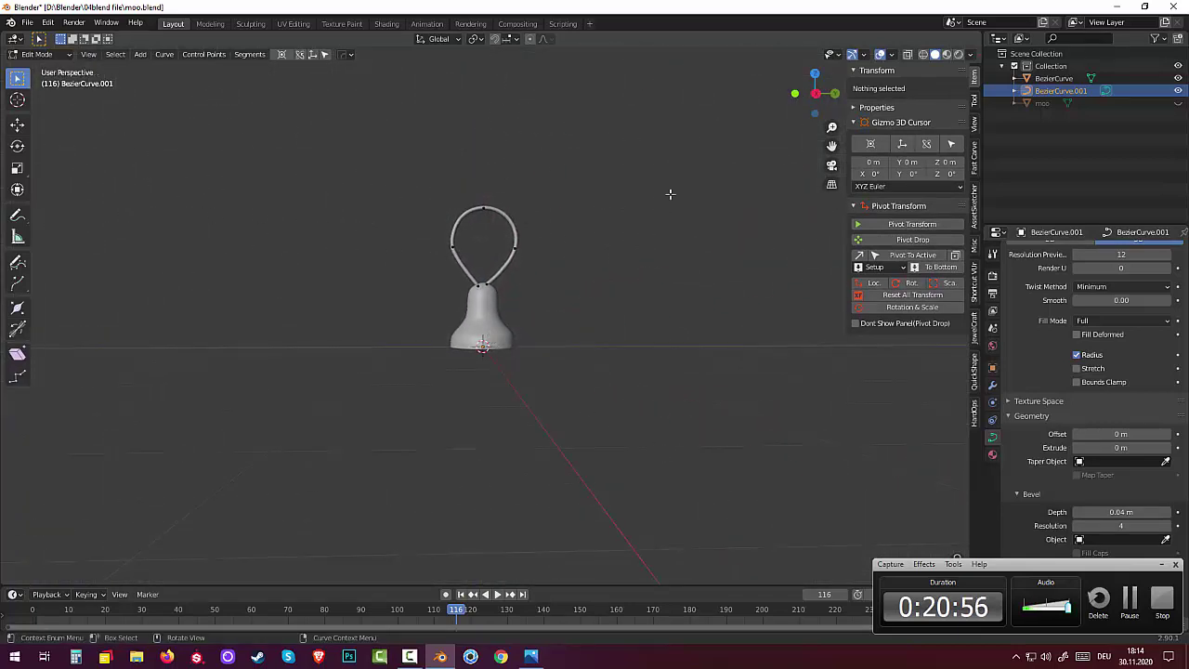
Step: Unhide the moo horse, return to Object Mode, and select both bell curves
click(1177, 103)
mouse_move(659, 236)
middle_down()
mouse_move(934, 240)
mouse_move(819, 235)
mouse_move(780, 266)
middle_up()
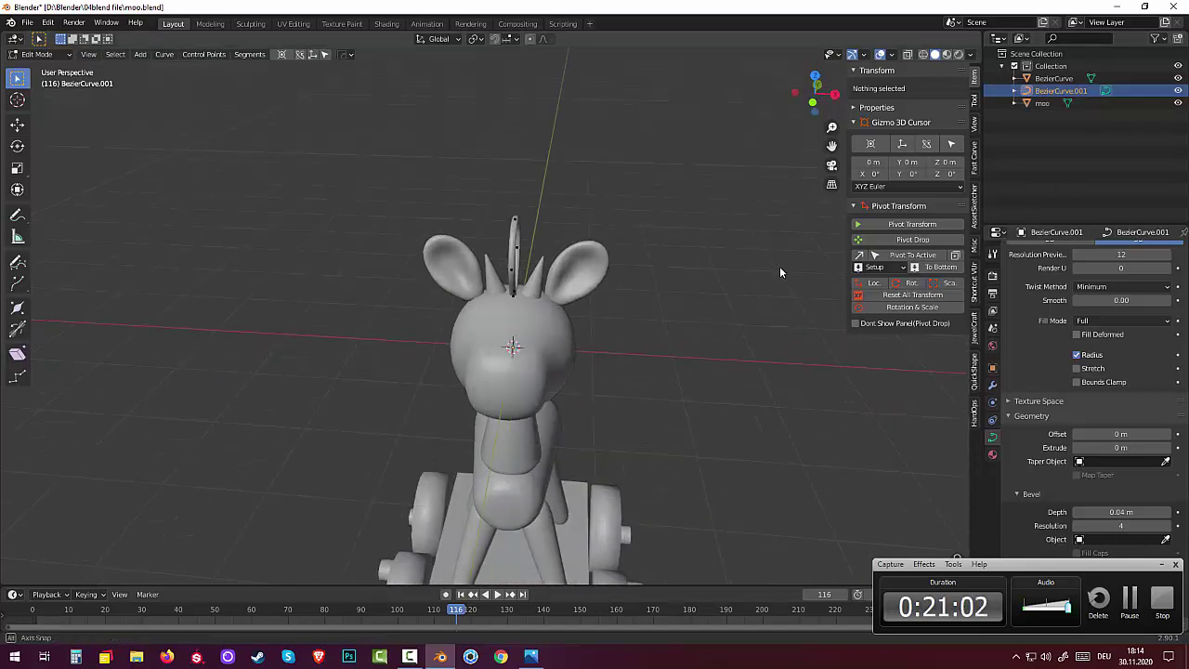
click(38, 54)
click(33, 68)
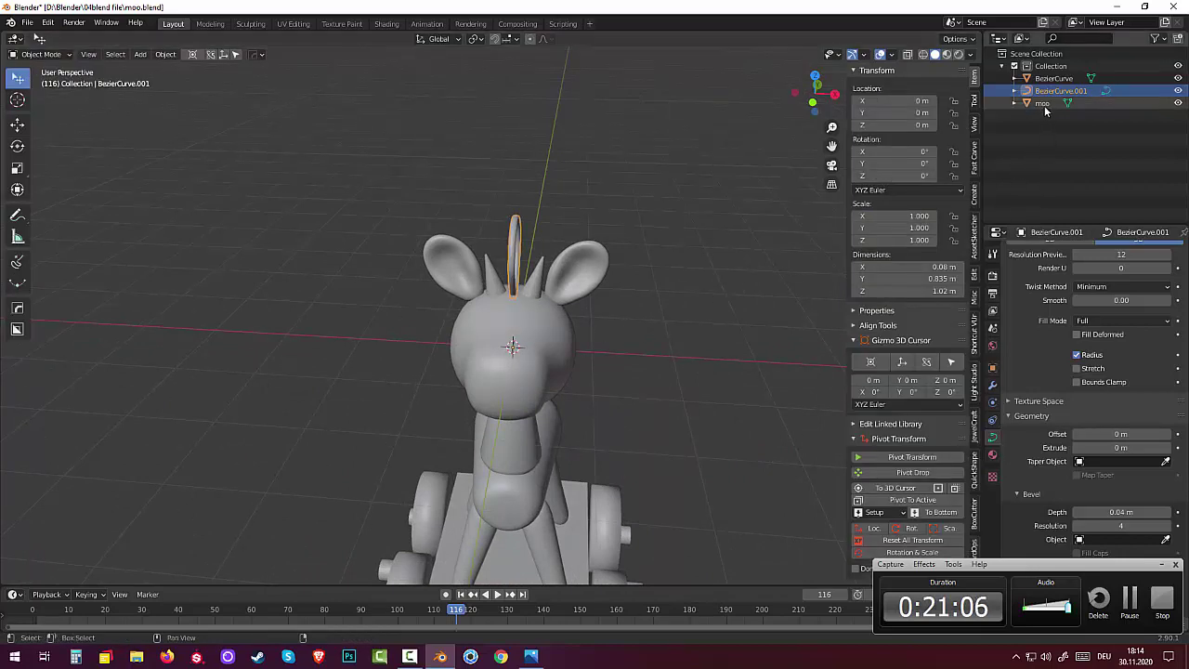
shift+click(1052, 78)
Step: Rotate the selected bell curves 90° around Z (R z90)
mouse_move(698, 252)
middle_down()
mouse_move(719, 230)
mouse_move(649, 283)
middle_up()
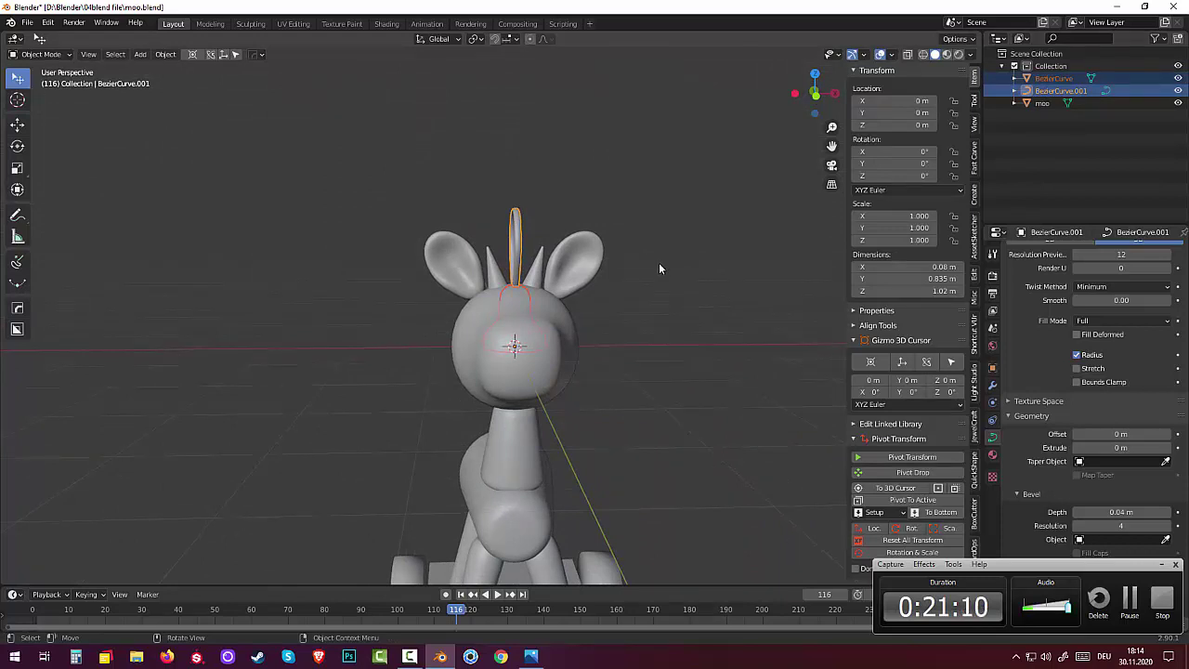
key(r)
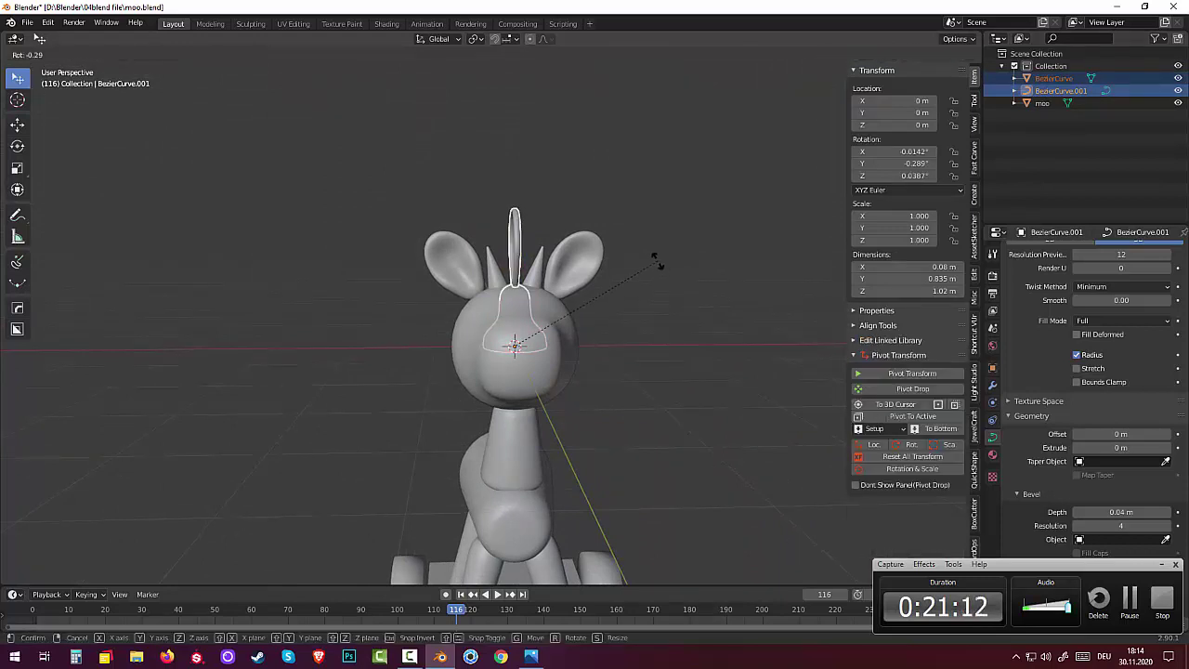
text(z)
text(9)
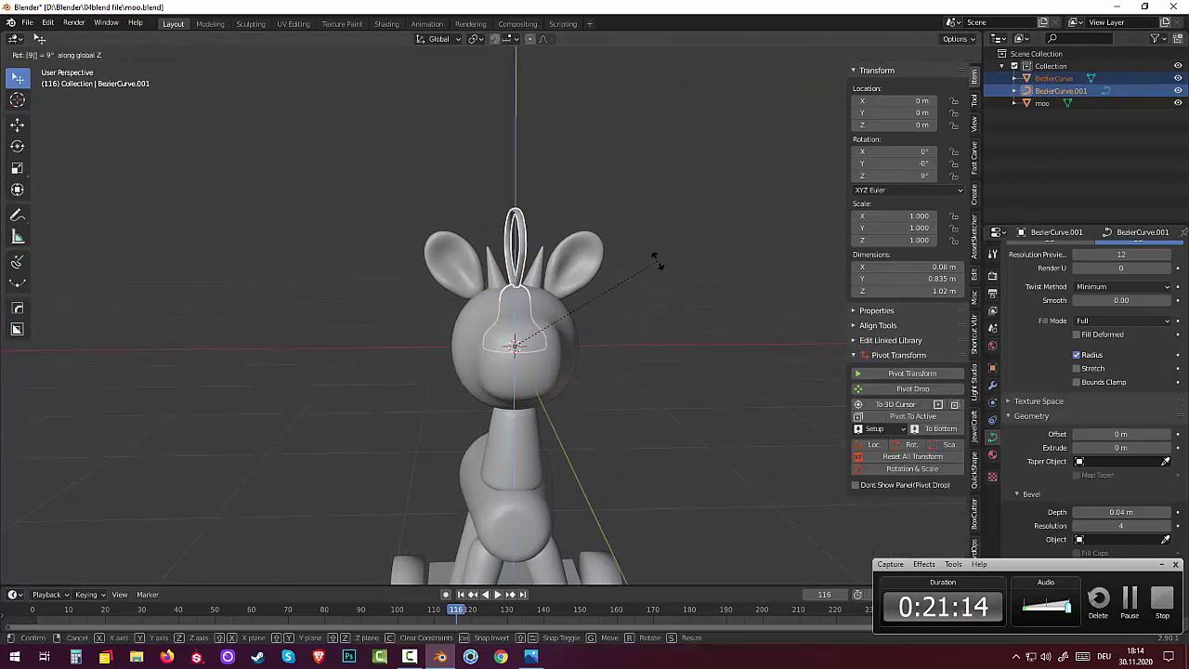
text(0)
key(Return)
mouse_move(639, 283)
middle_down()
mouse_move(593, 283)
mouse_move(579, 265)
middle_up()
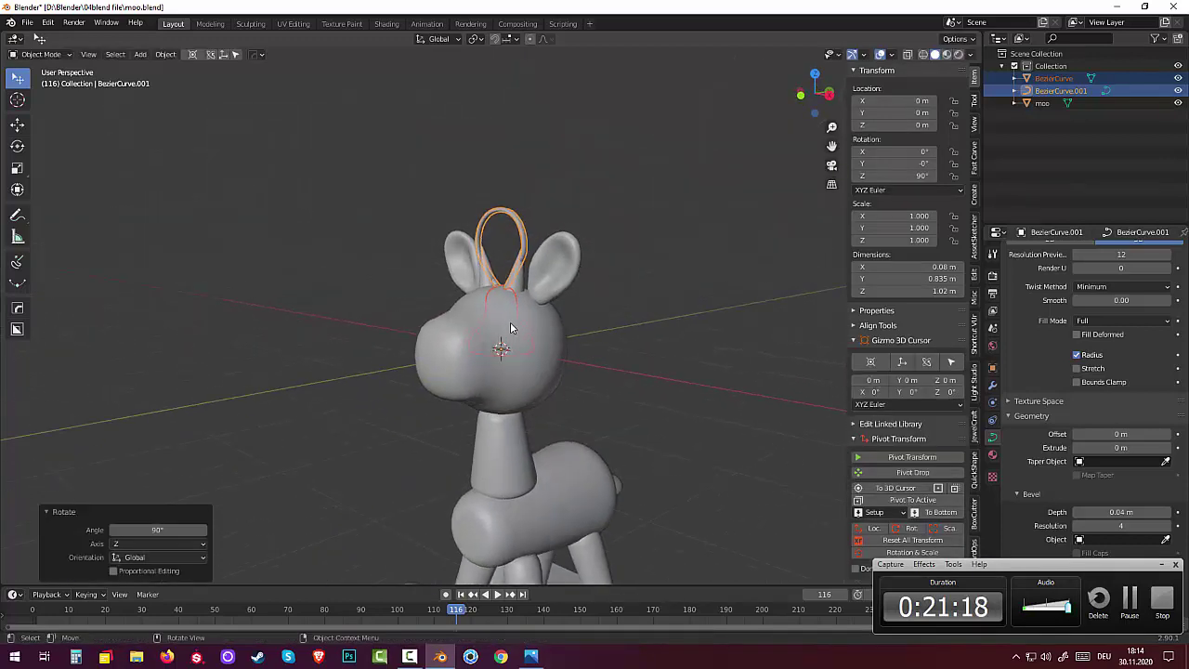
key(g)
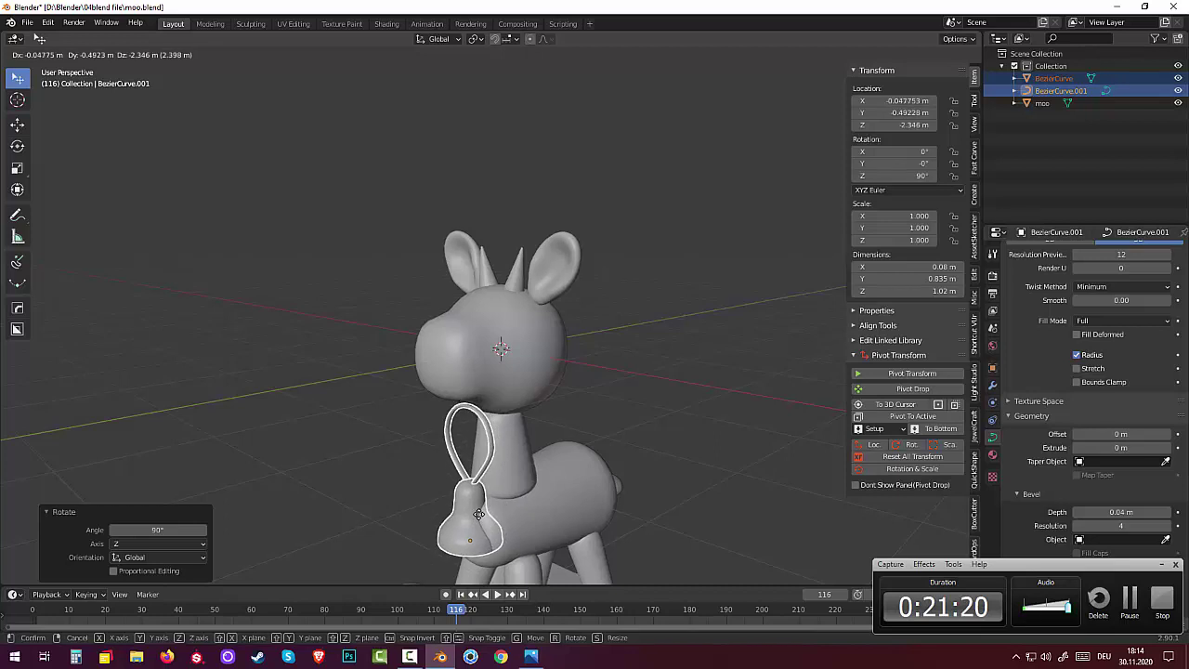
Step: Drop the bell onto the pony's body and switch to the right side view
click(476, 510)
mouse_move(550, 471)
middle_down()
mouse_move(628, 426)
mouse_move(701, 434)
mouse_move(739, 468)
mouse_move(712, 462)
middle_up()
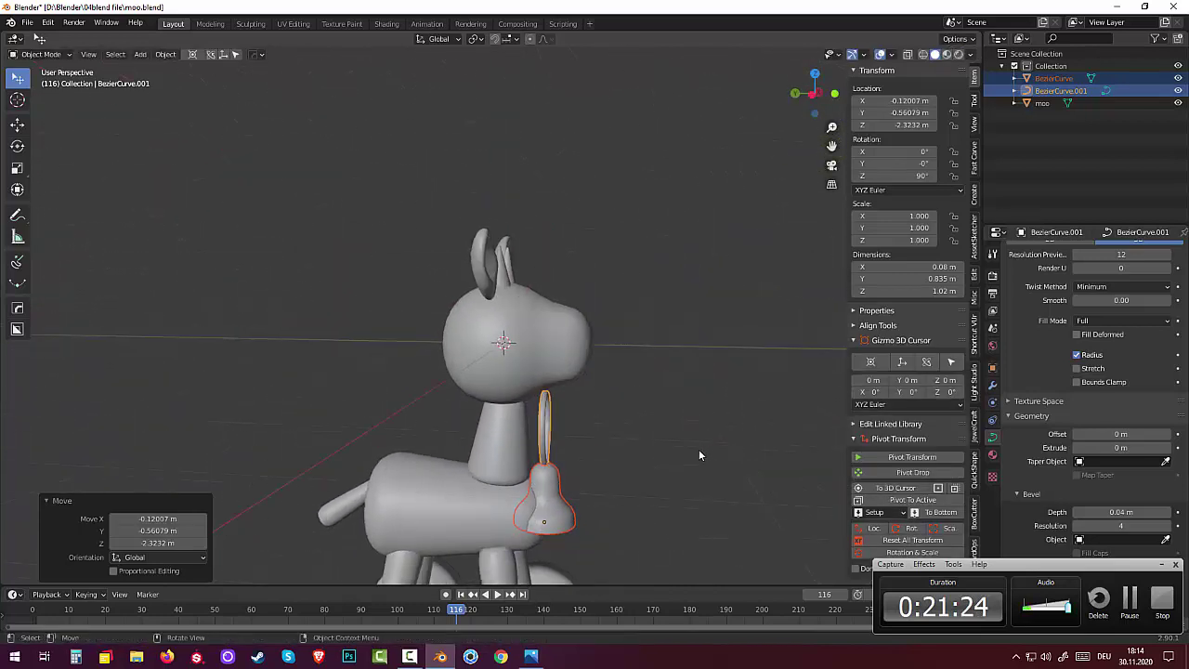
key(KP_3)
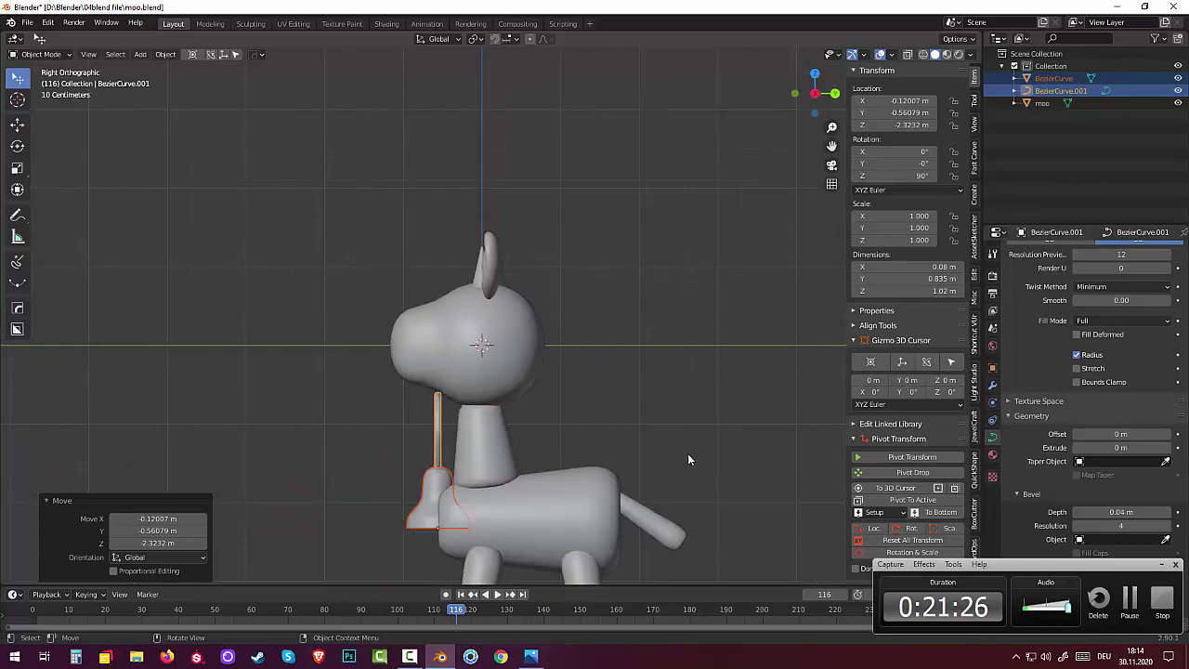
key(KP_1)
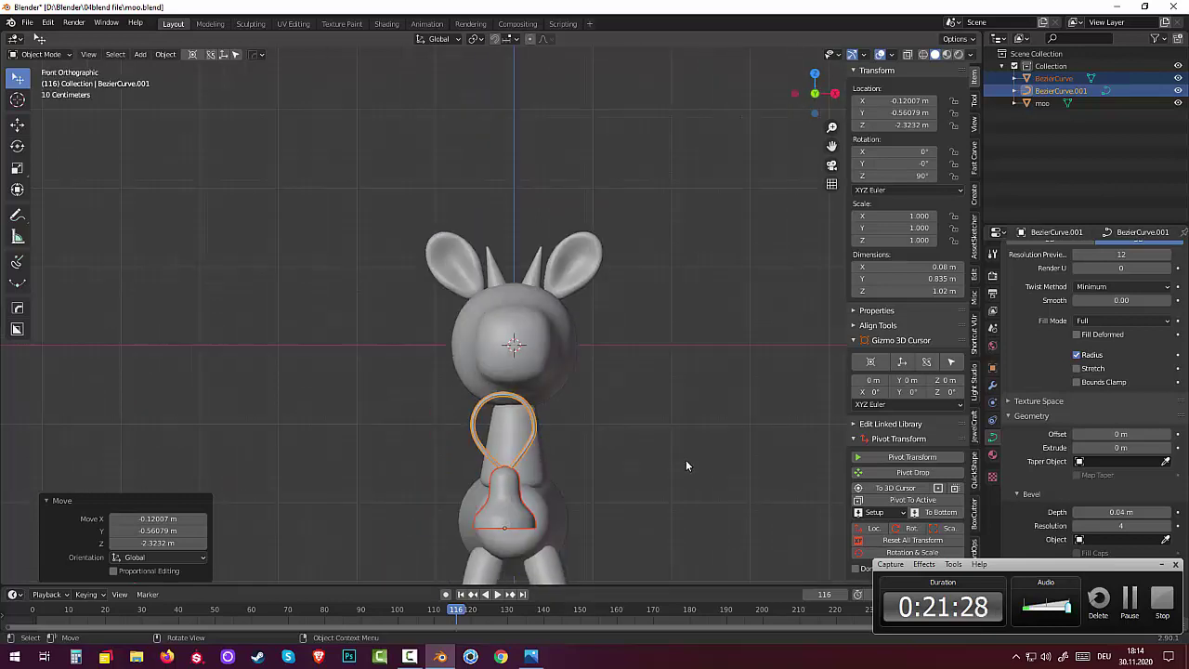
key(KP_3)
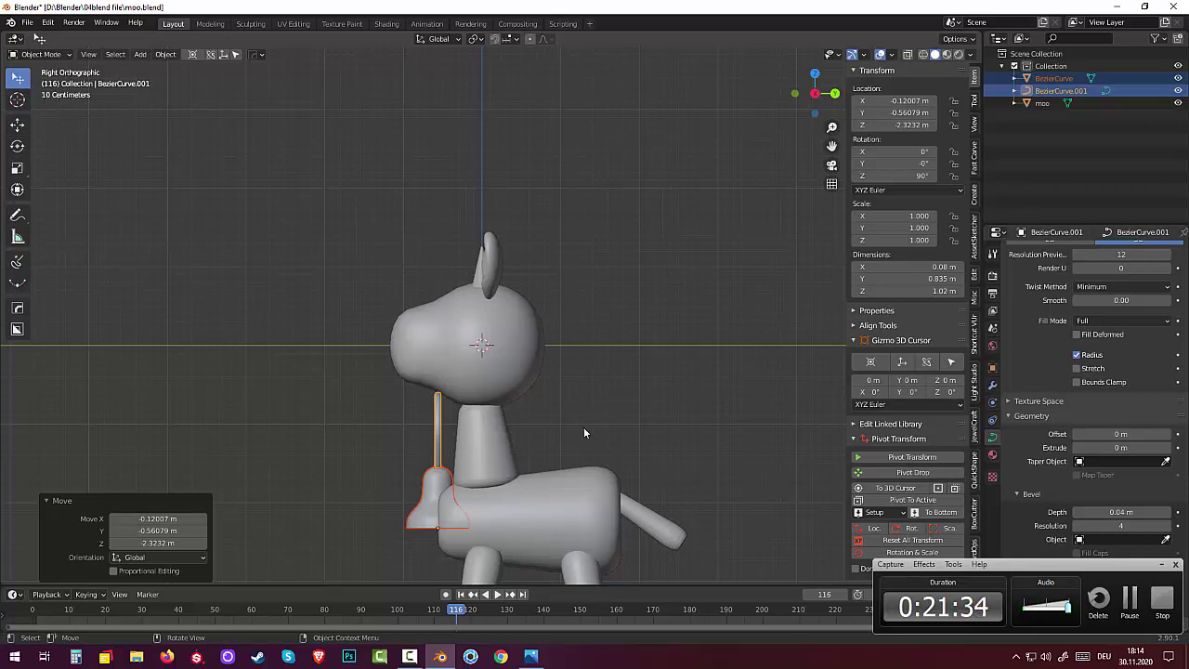
Step: Tilt the bell 44.2° and move it in front of the pony's chest
key(r)
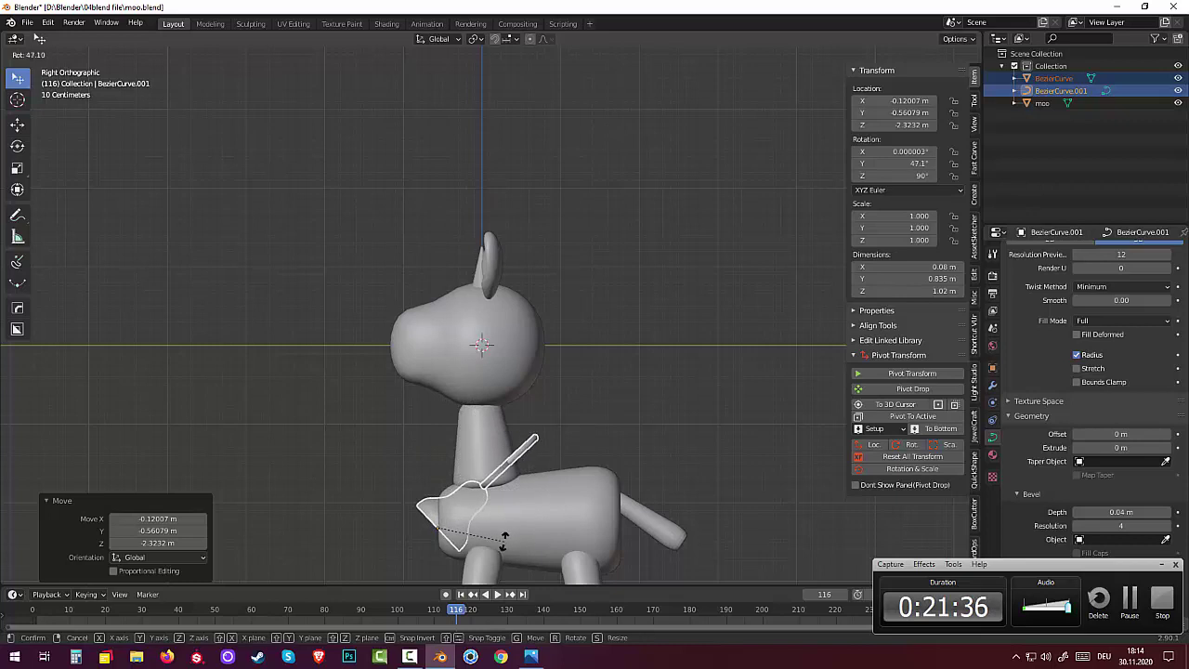
click(483, 540)
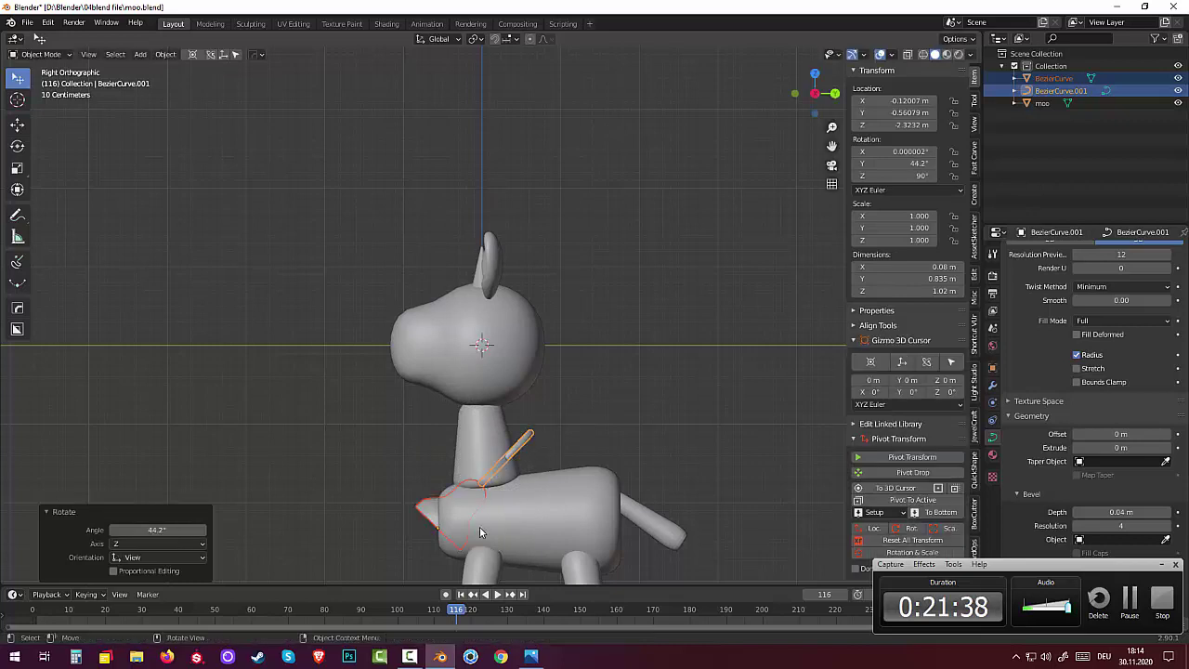
key(g)
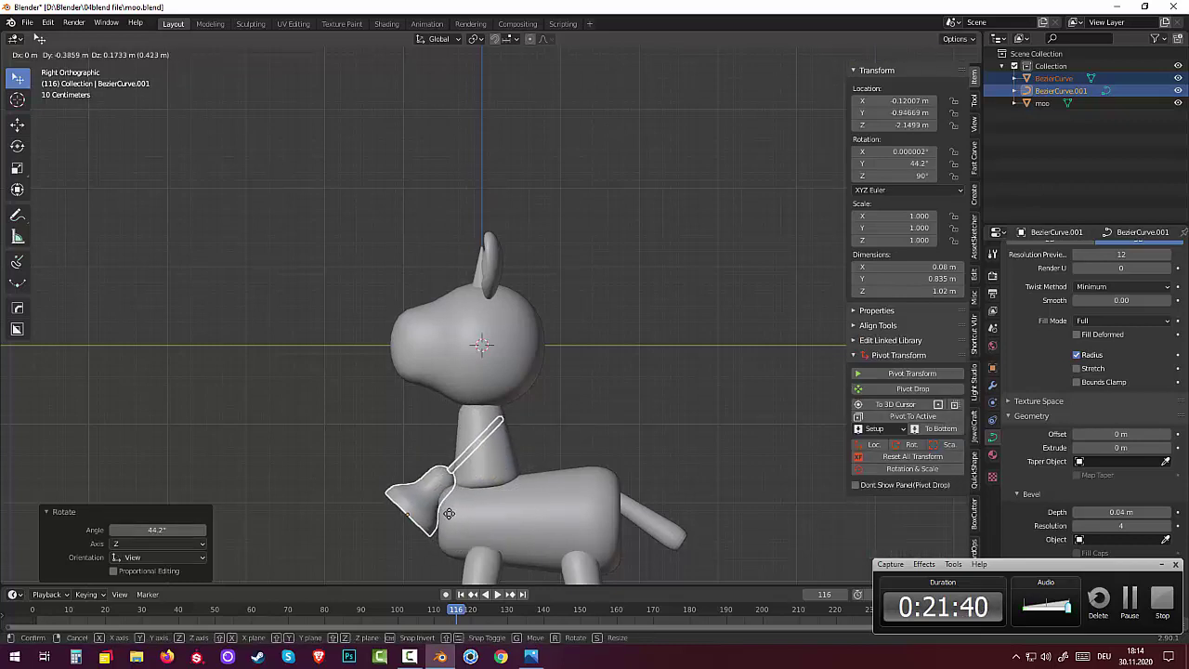
click(450, 513)
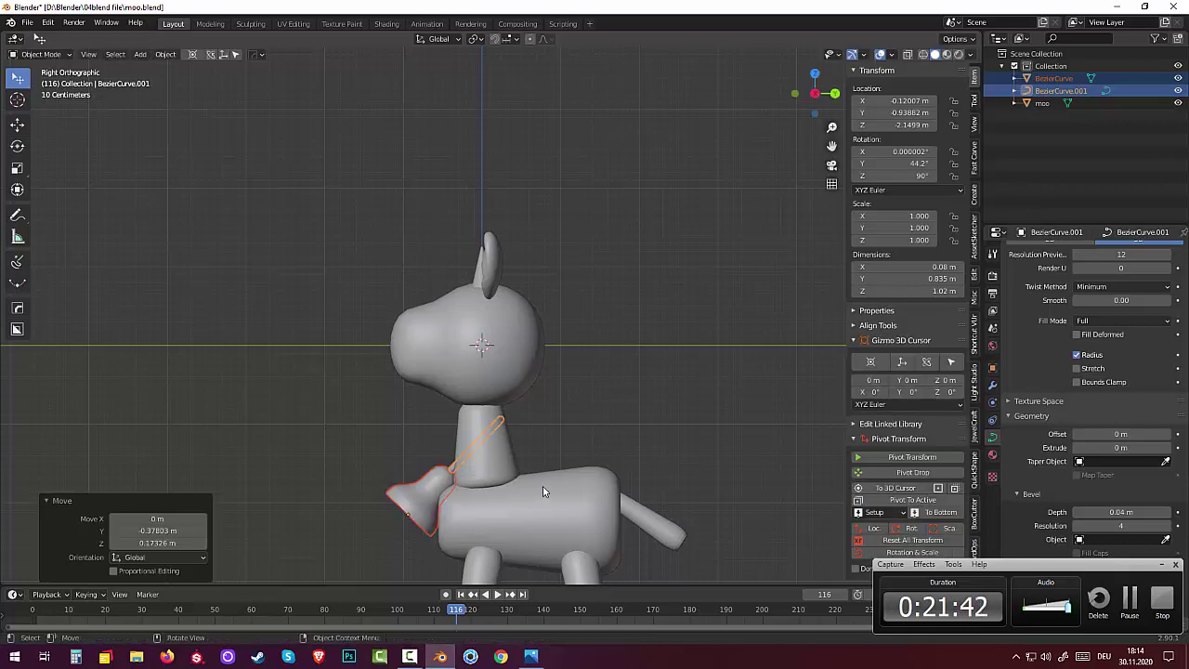
Step: Nudge the bell's position and rotate it an extra 3.64°
mouse_move(543, 486)
middle_down()
mouse_move(603, 483)
mouse_move(544, 481)
middle_up()
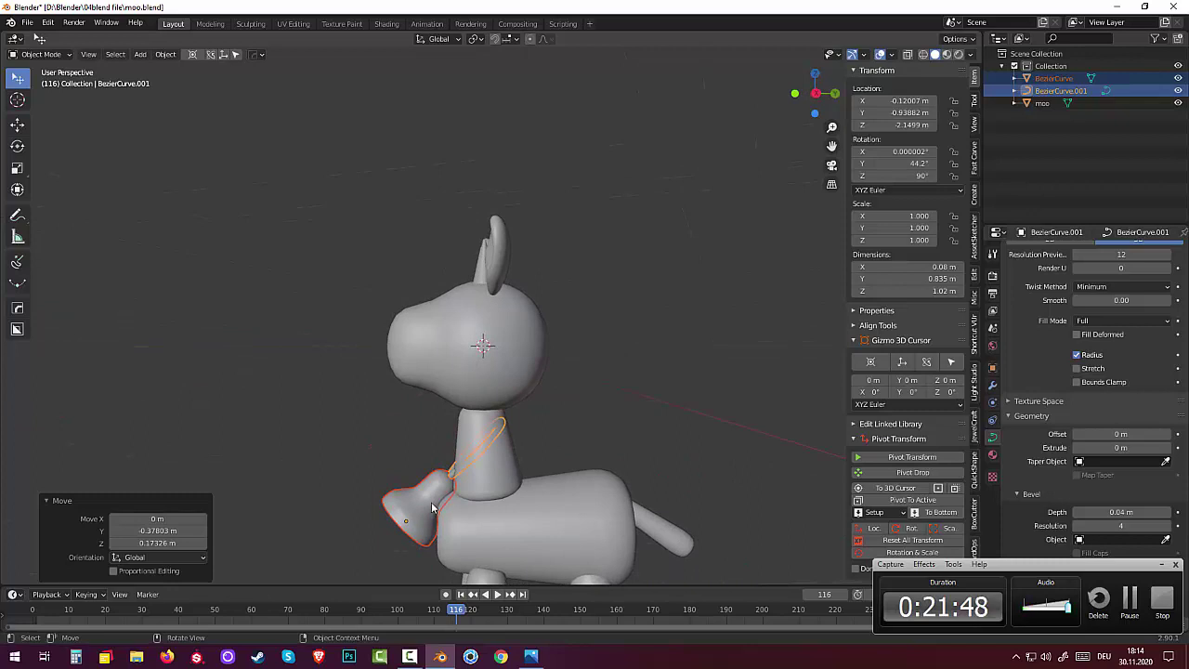
key(g)
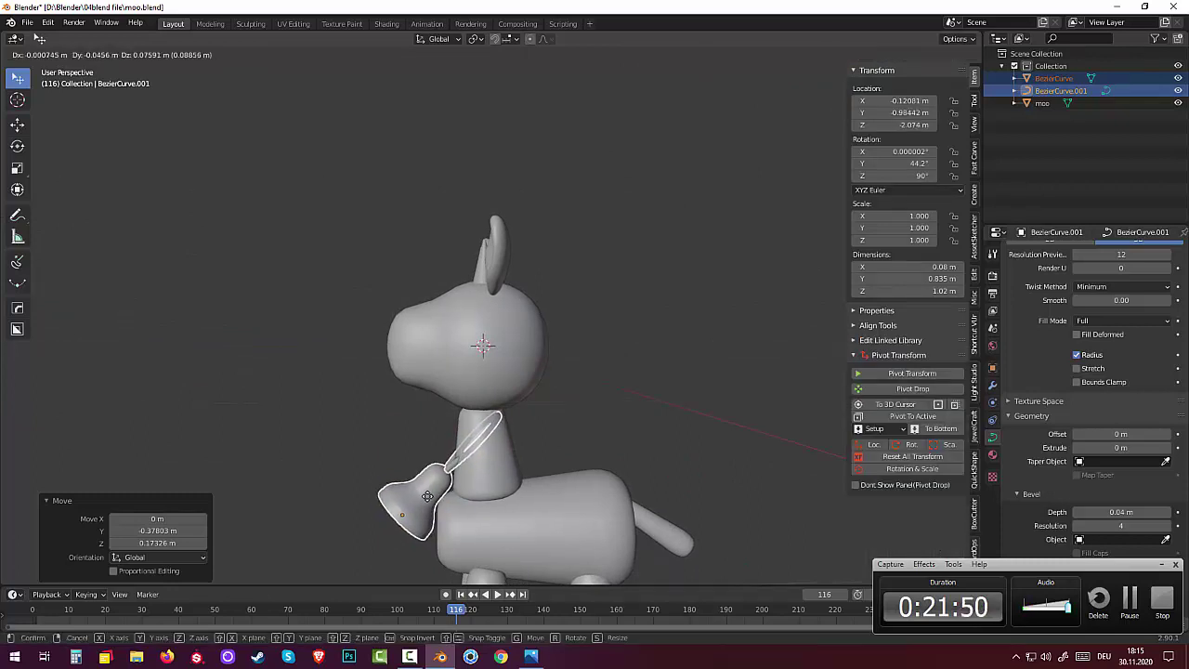
click(427, 496)
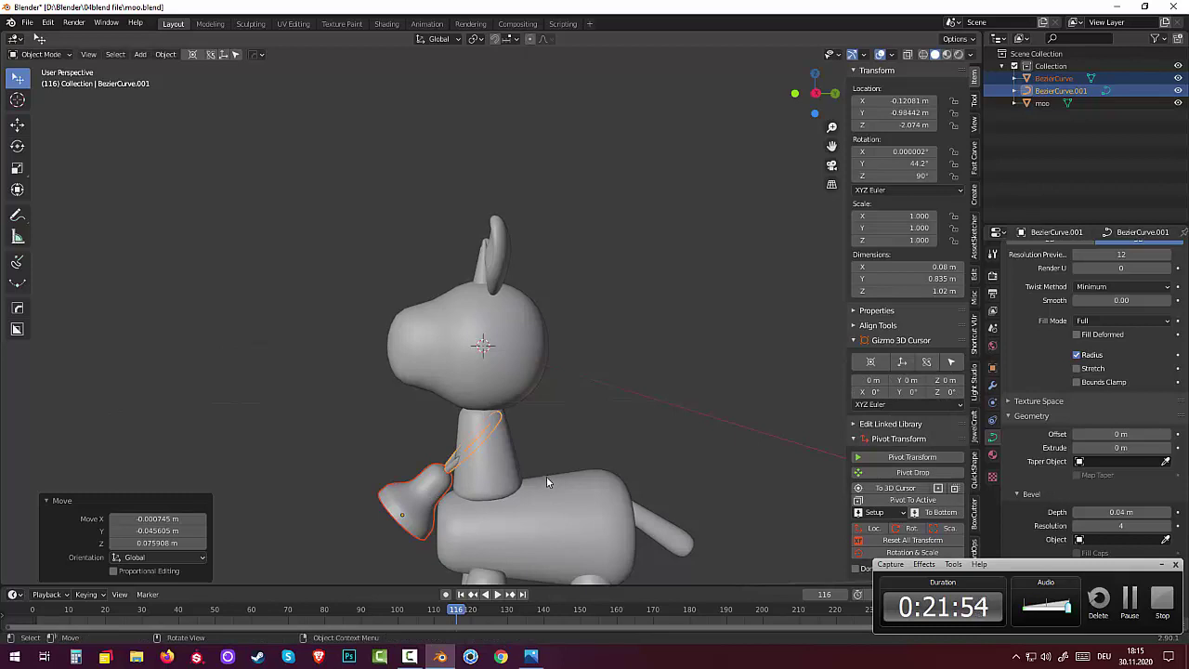
key(r)
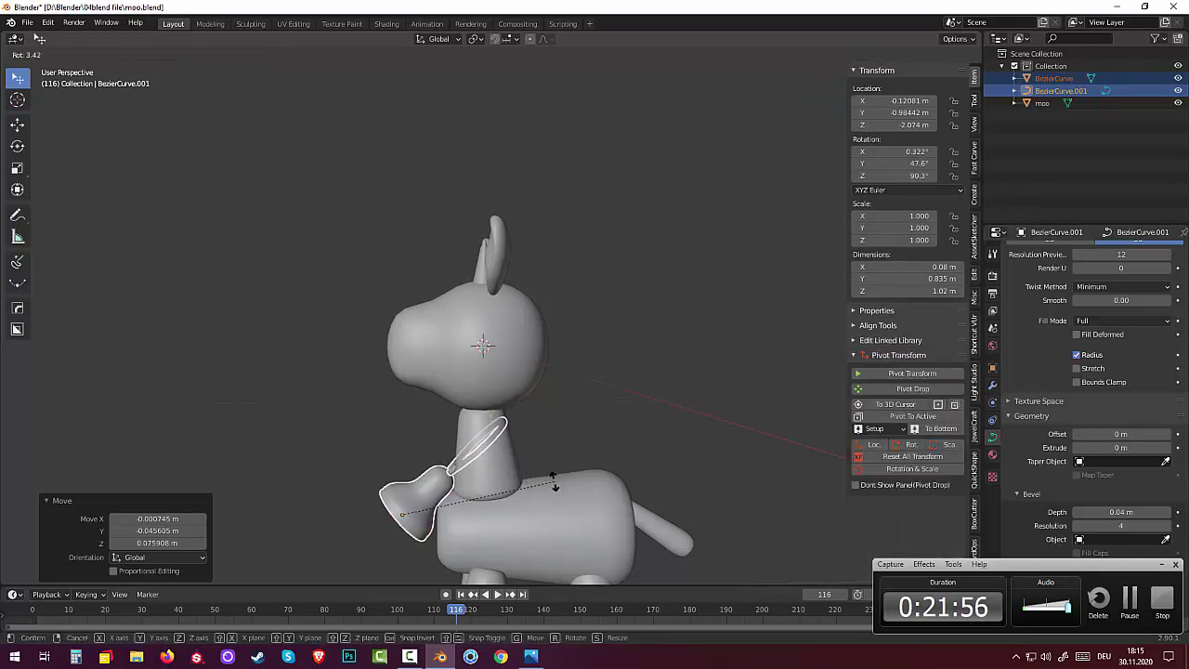
click(553, 480)
Step: Reposition the bell in right side view and centre it under the pony's neck
key(KP_3)
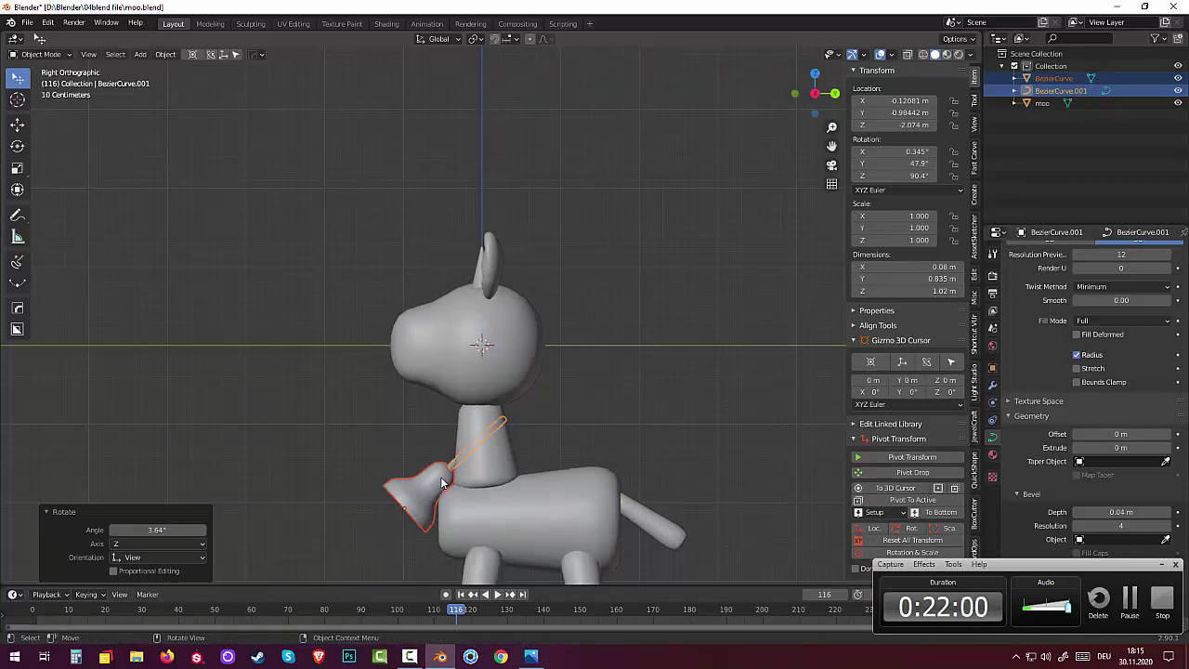
key(g)
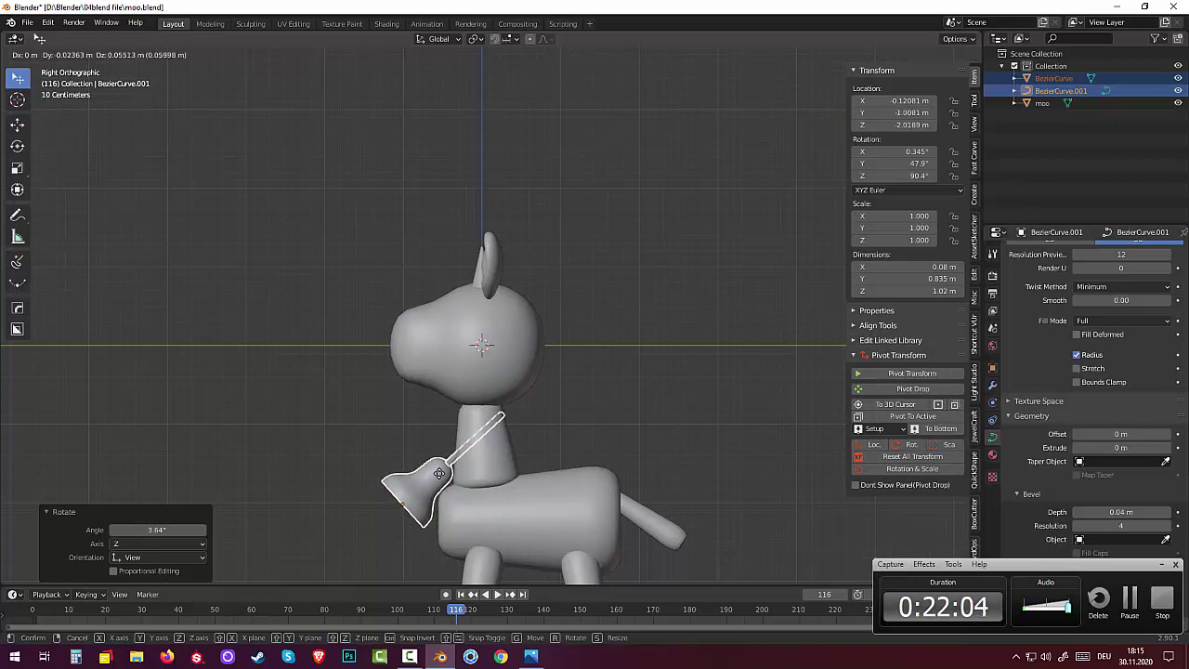
click(438, 474)
mouse_move(438, 474)
middle_down()
mouse_move(716, 451)
mouse_move(680, 452)
middle_up()
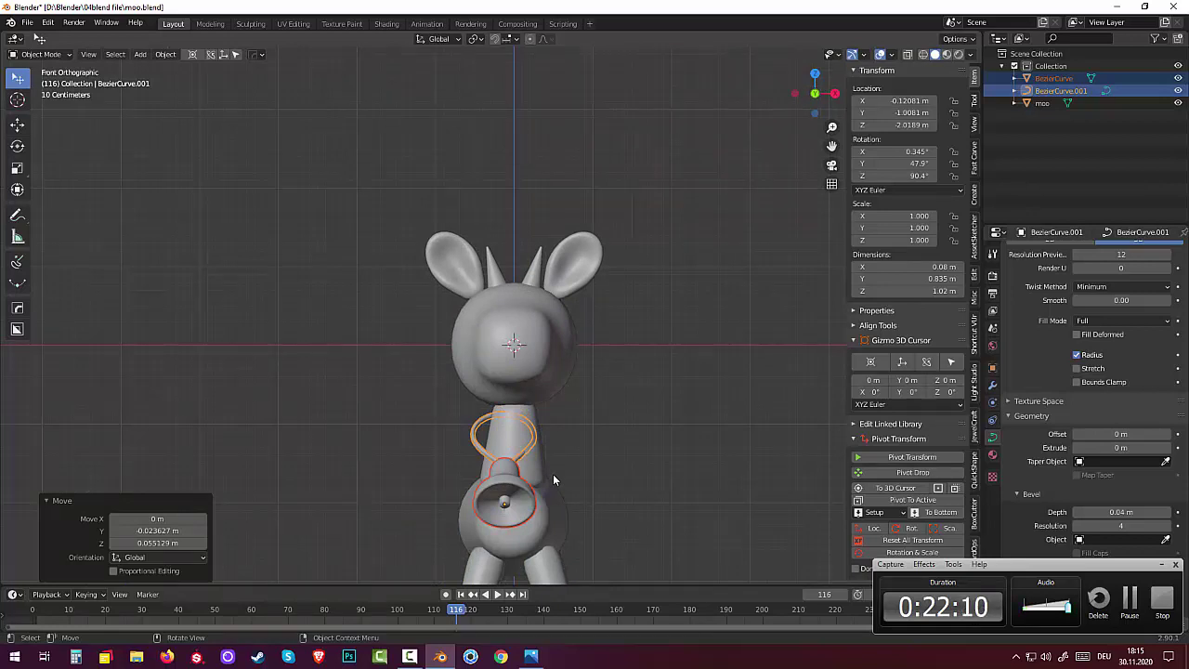
key(g)
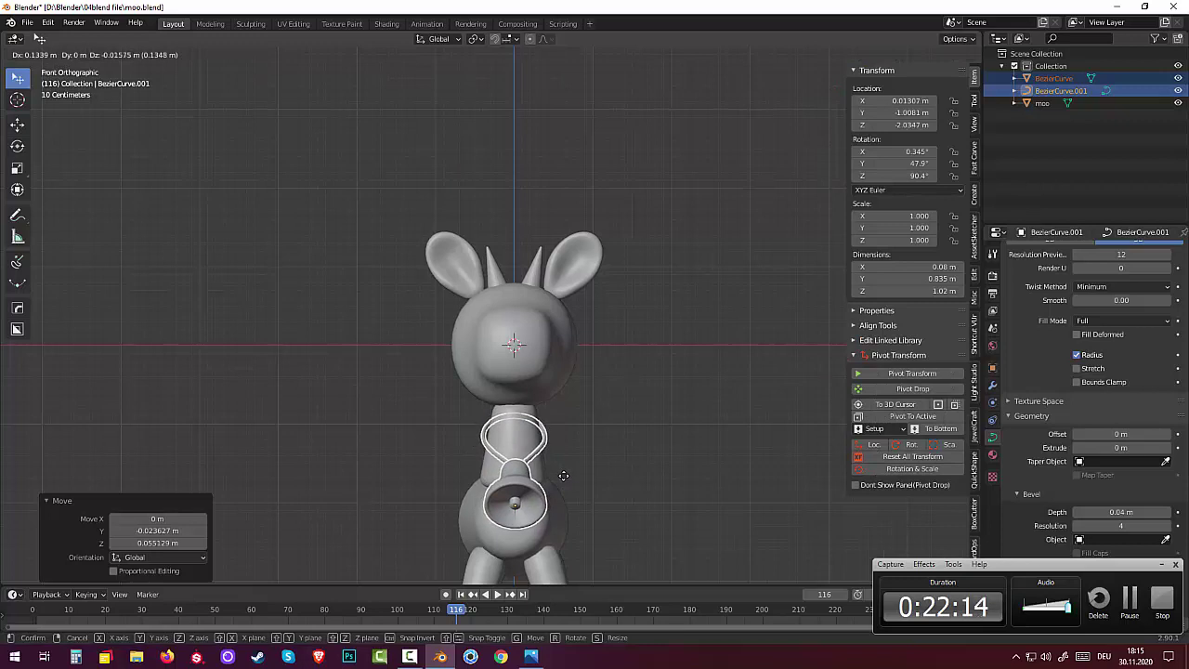
click(563, 476)
mouse_move(568, 473)
middle_down()
mouse_move(442, 462)
mouse_move(393, 483)
mouse_move(348, 424)
middle_up()
Step: In Edit Mode, move the strap's top control point so the loop wraps the neck
click(42, 54)
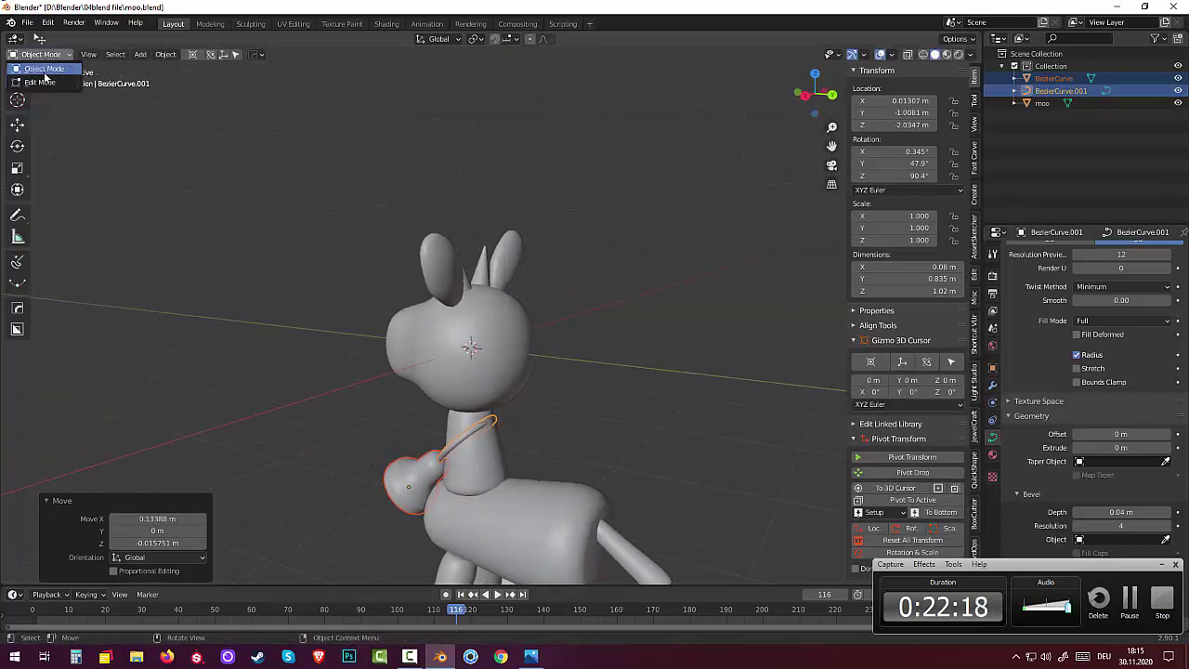
click(41, 83)
click(495, 427)
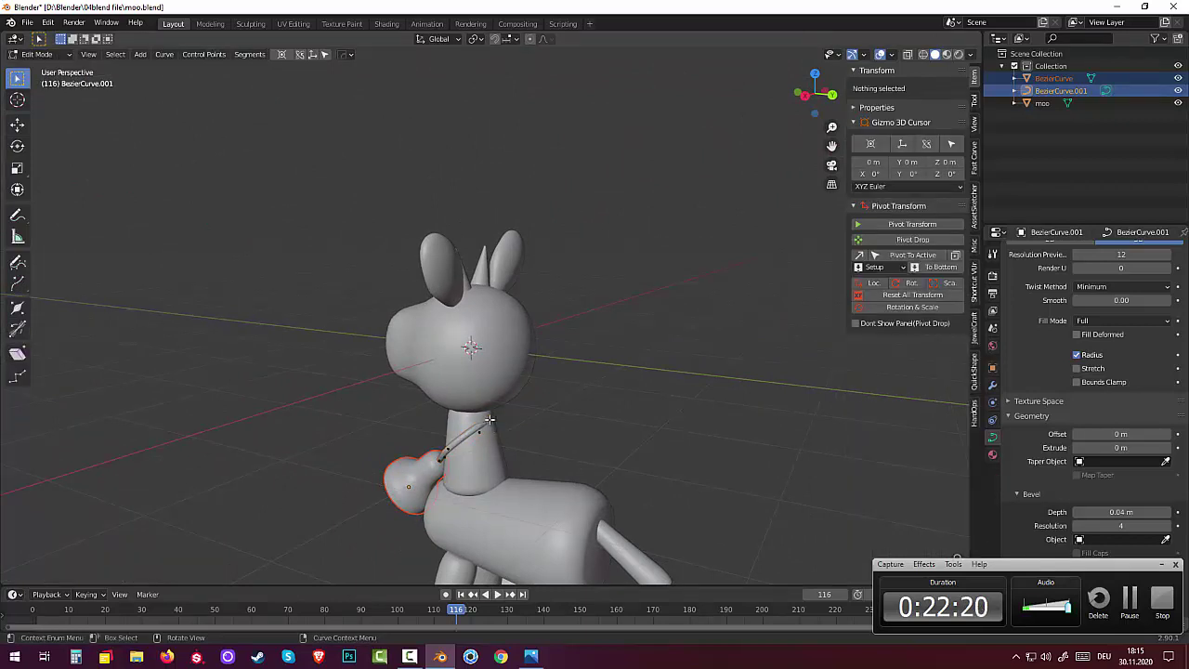
mouse_move(565, 419)
middle_down()
mouse_move(629, 417)
mouse_move(595, 431)
middle_up()
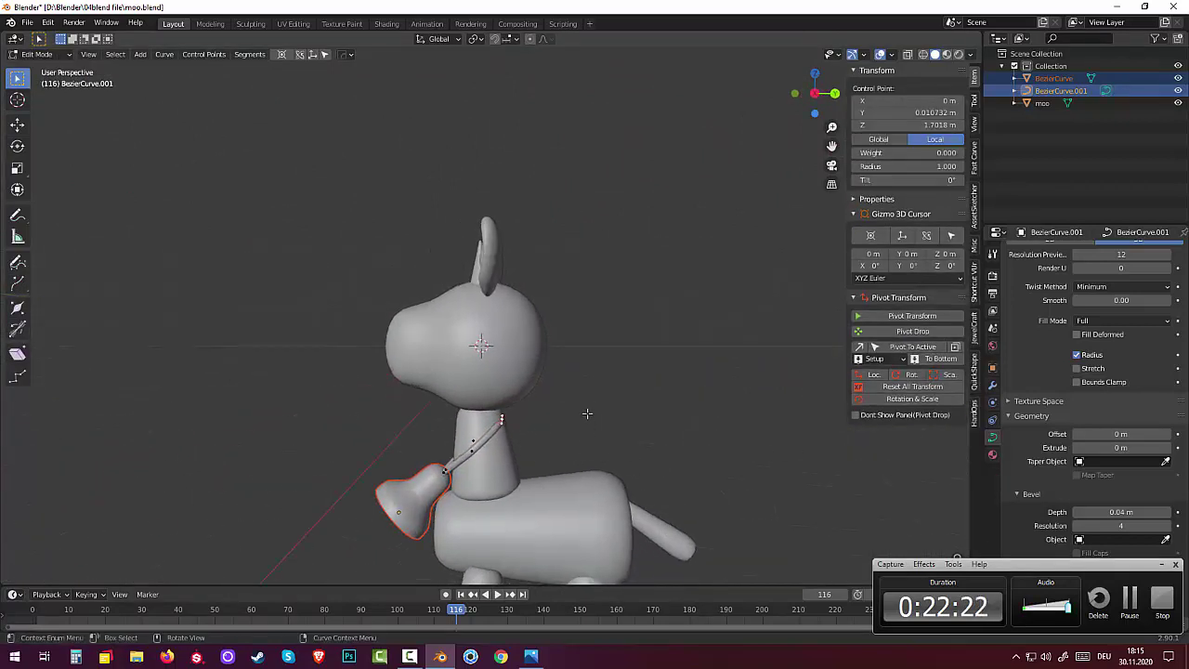
key(g)
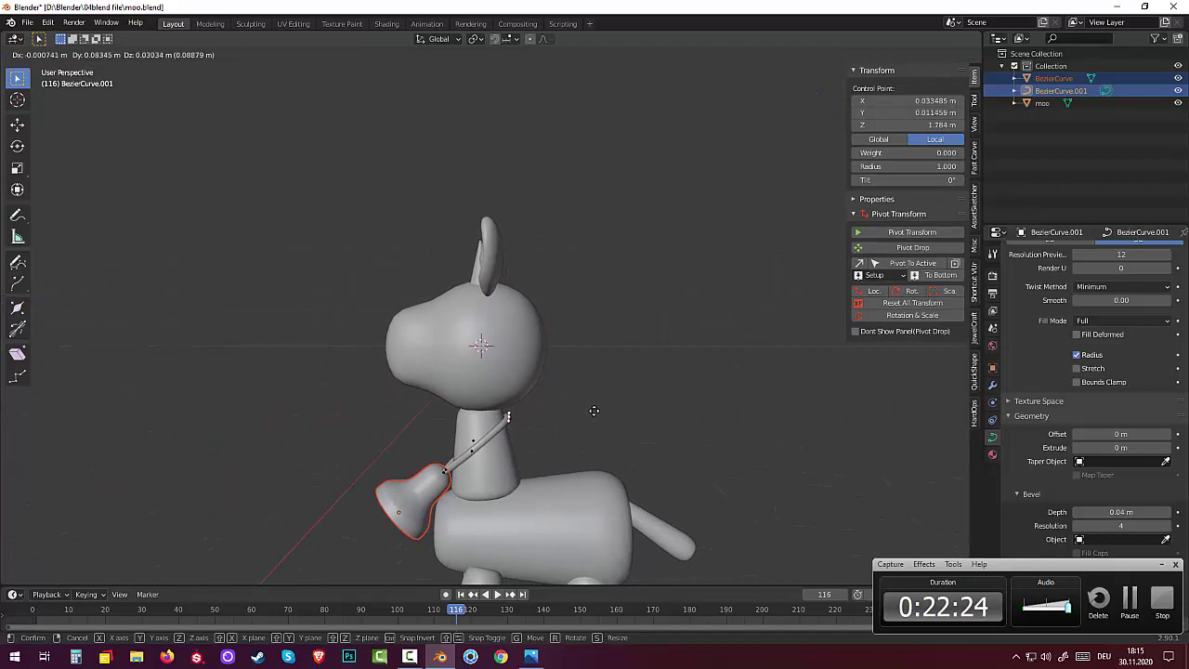
click(594, 410)
mouse_move(602, 422)
middle_down()
mouse_move(623, 403)
mouse_move(709, 414)
mouse_move(733, 453)
mouse_move(883, 434)
mouse_move(774, 459)
middle_up()
Step: Deselect the collar points, switch to Material Preview shading, and return to Object Mode
click(721, 412)
middle_drag(722, 412, 744, 400)
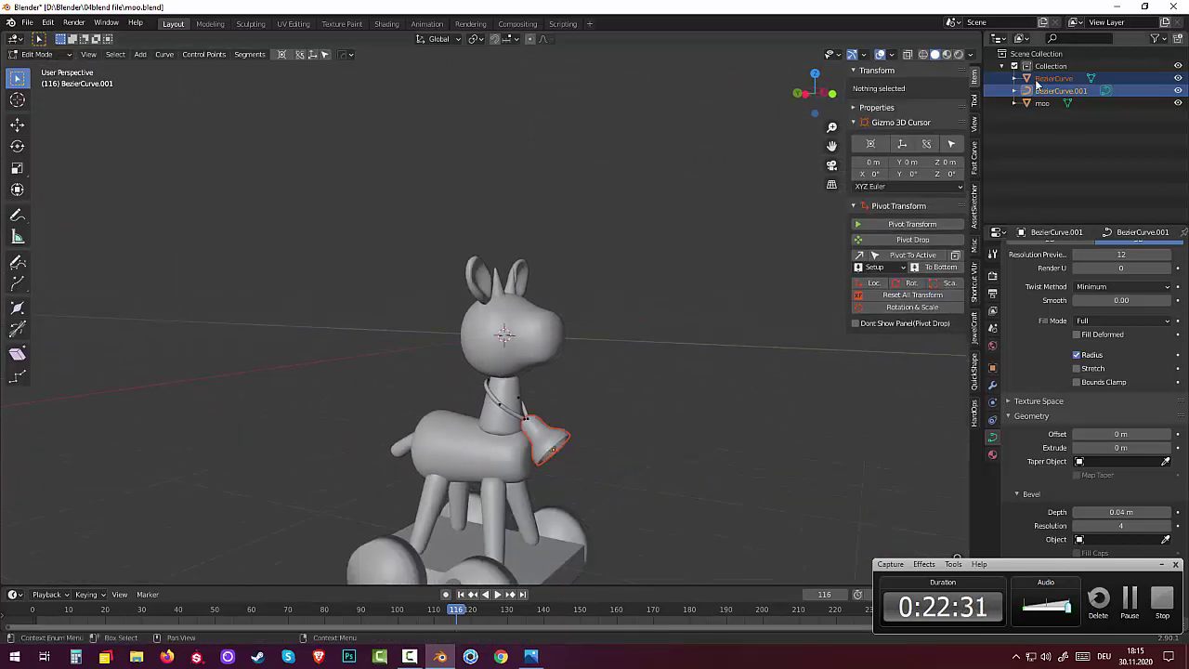
click(947, 54)
mouse_move(616, 411)
middle_down()
mouse_move(483, 423)
mouse_move(611, 452)
mouse_move(553, 447)
mouse_move(522, 421)
middle_up()
scroll(611, 452, down, 2)
scroll(552, 447, up, 1)
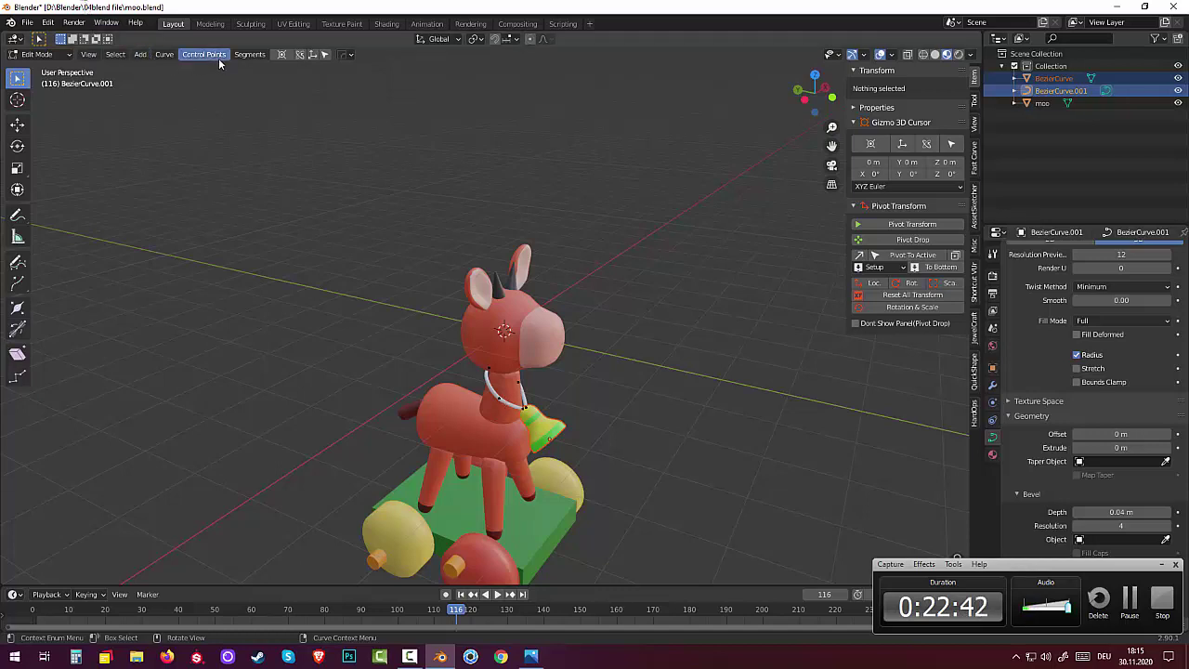
click(37, 54)
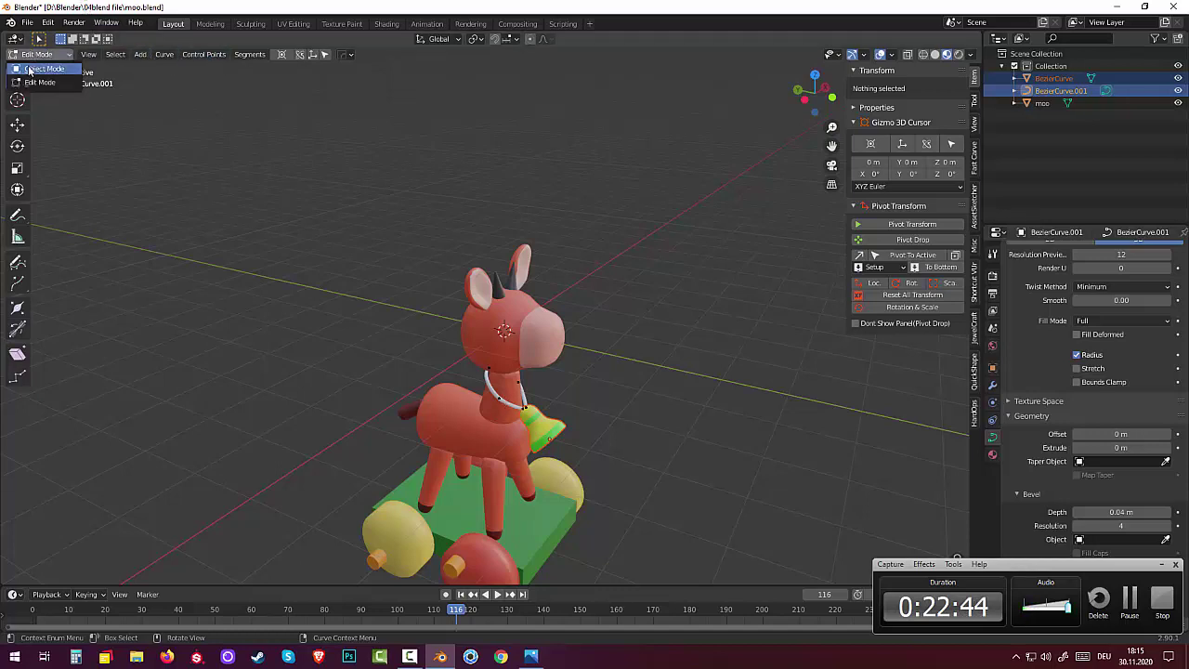
click(34, 71)
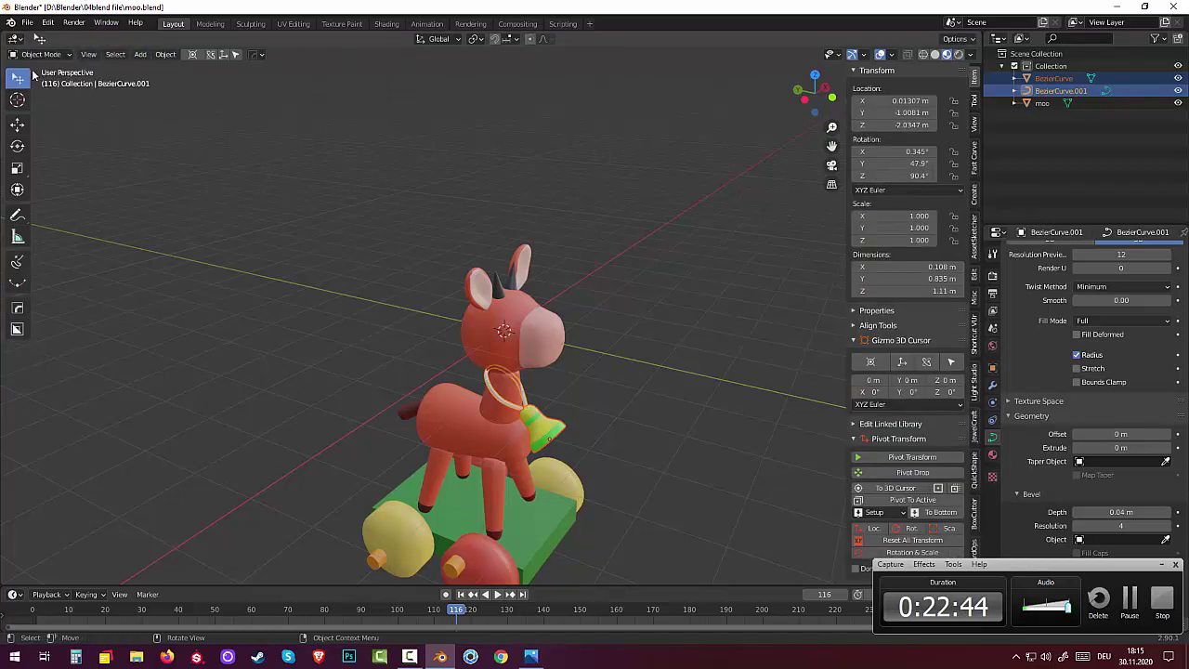
Step: Convert the collar curve BezierCurve.001 to a mesh and show its Material properties
click(494, 394)
click(164, 55)
mouse_move(186, 380)
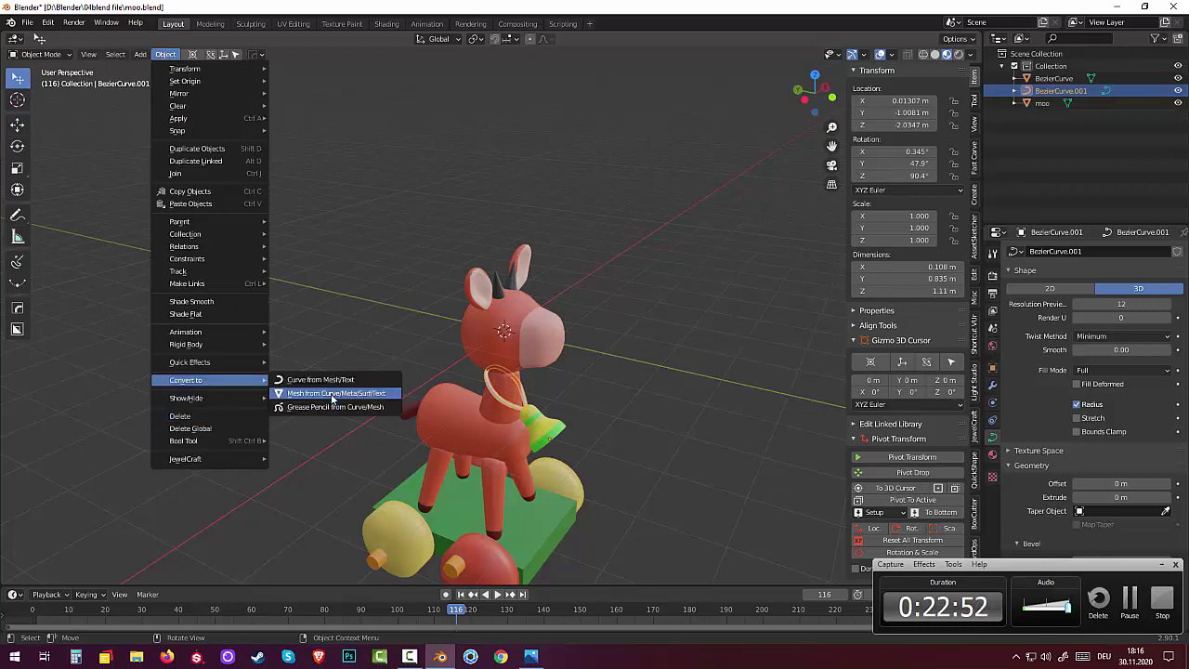
click(330, 393)
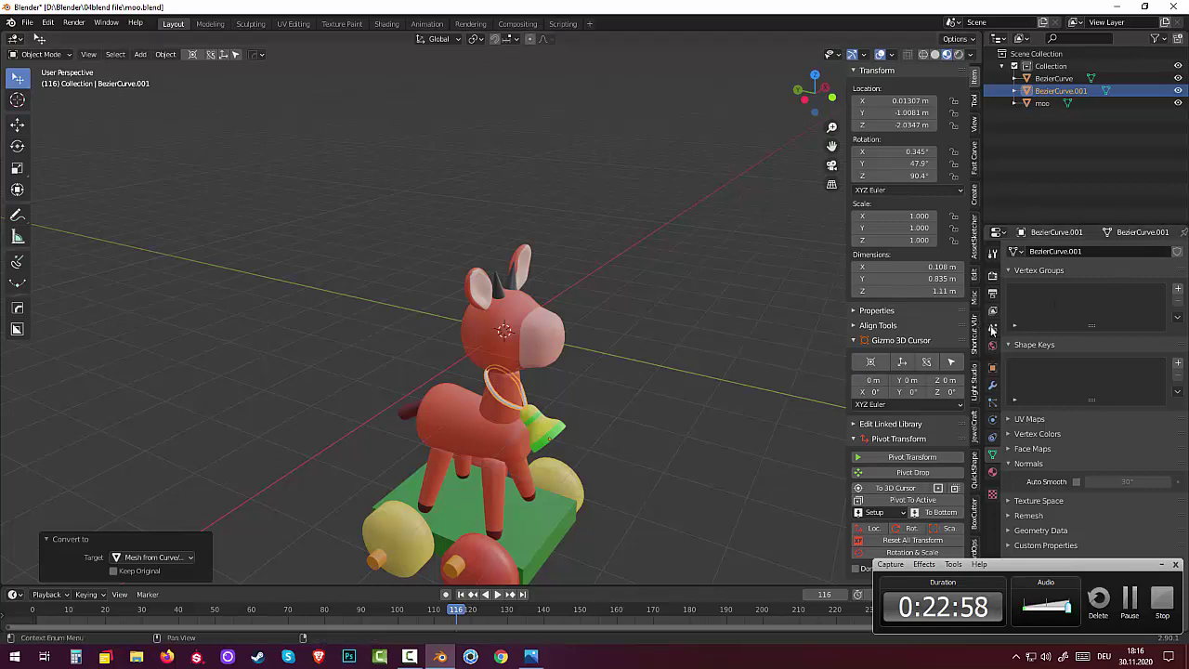
click(992, 471)
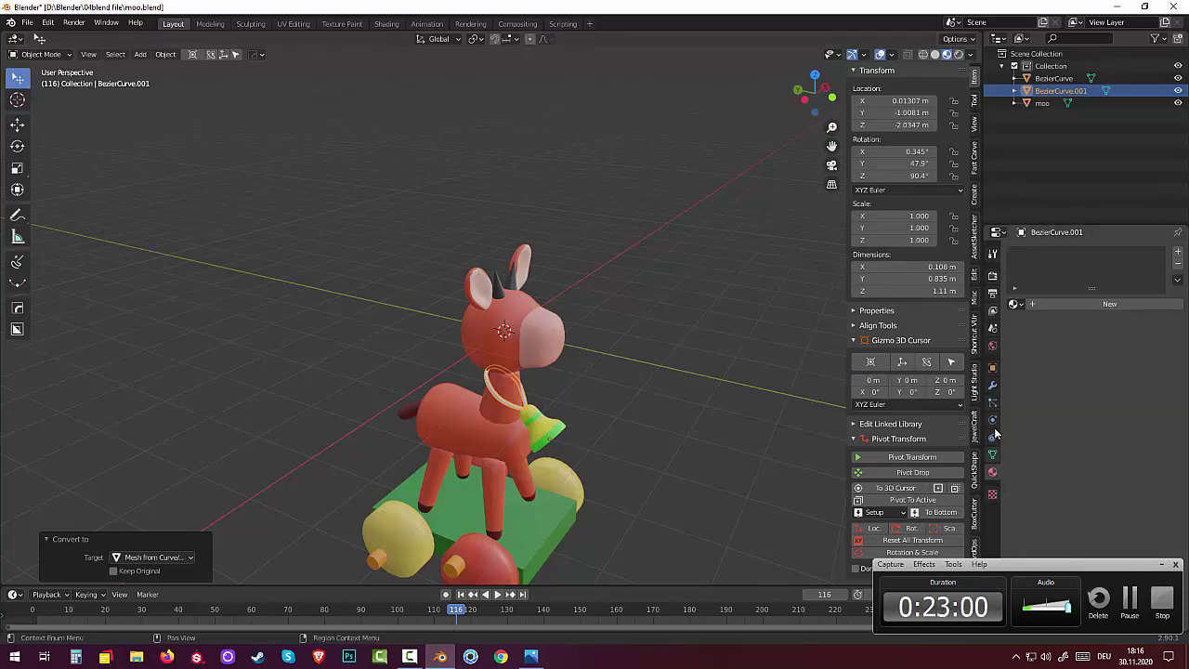
click(1017, 304)
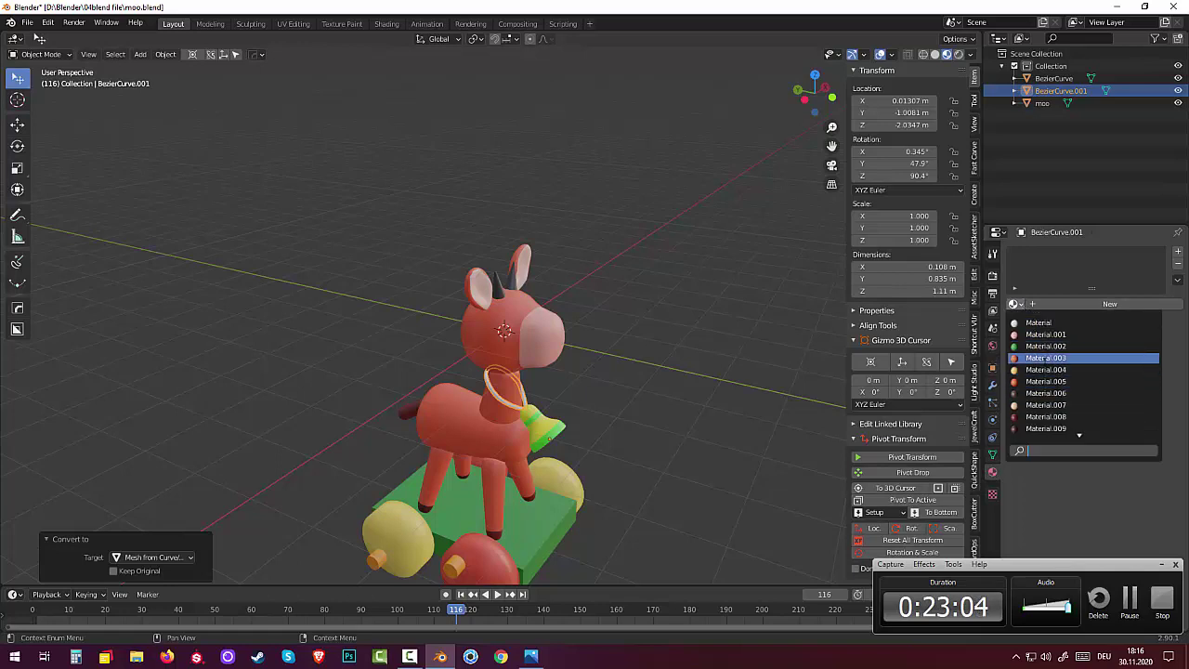
click(1045, 357)
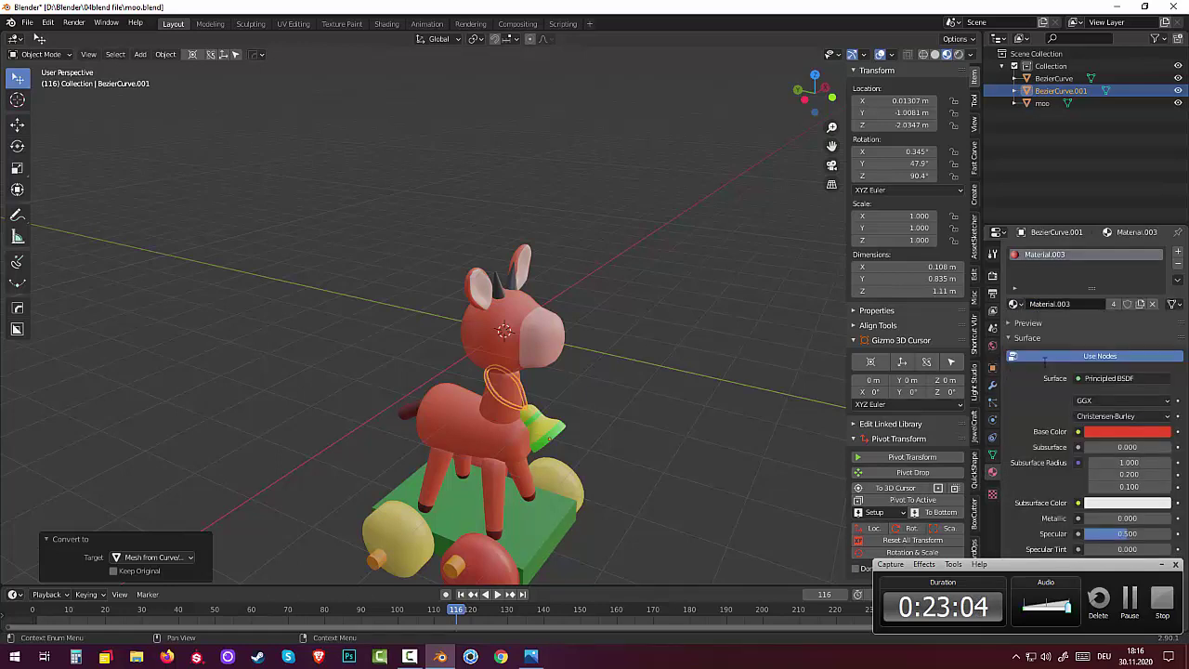
click(1099, 428)
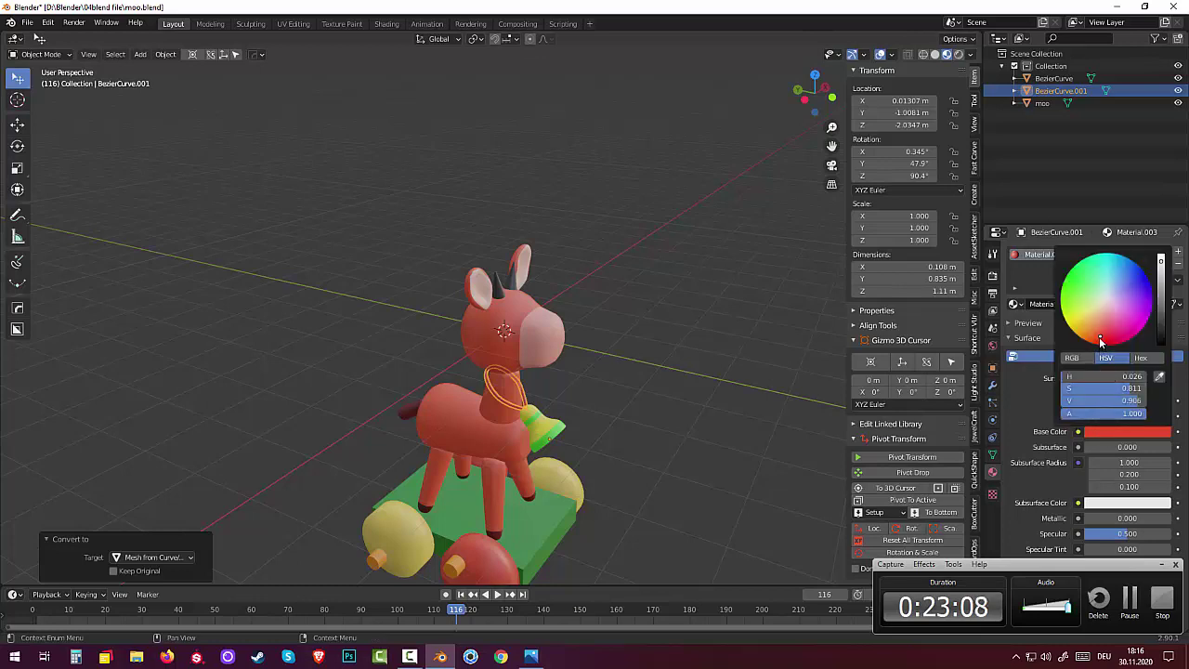
mouse_move(1099, 337)
mouse_down()
mouse_move(1111, 344)
mouse_move(1072, 324)
mouse_up()
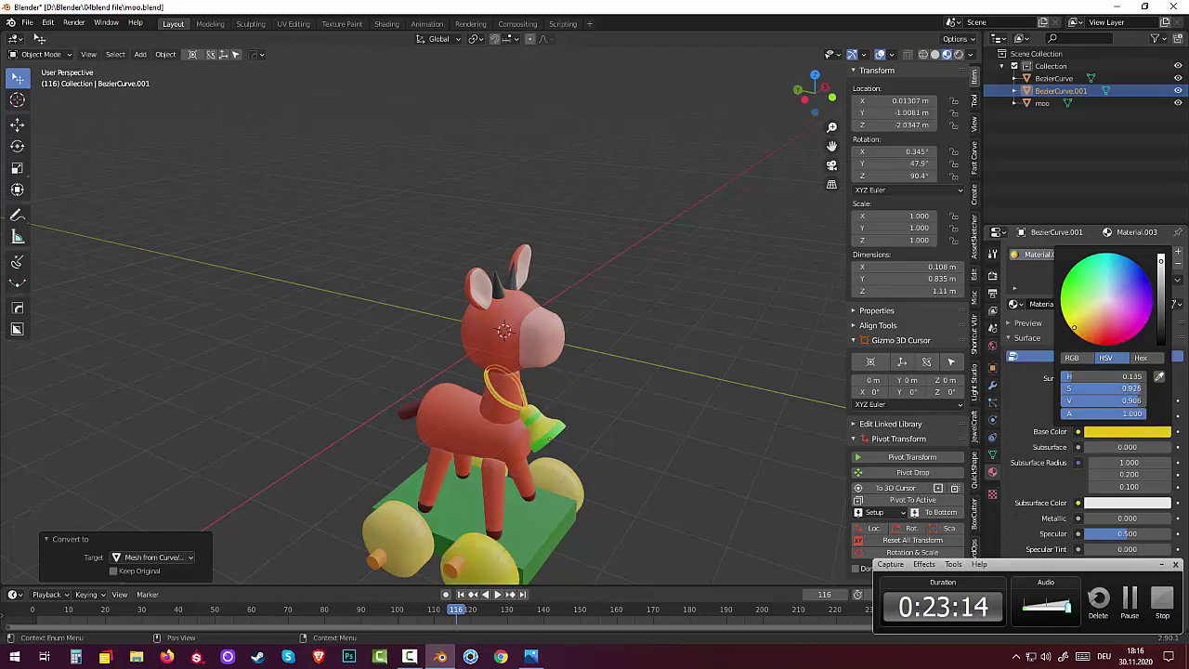
click(711, 405)
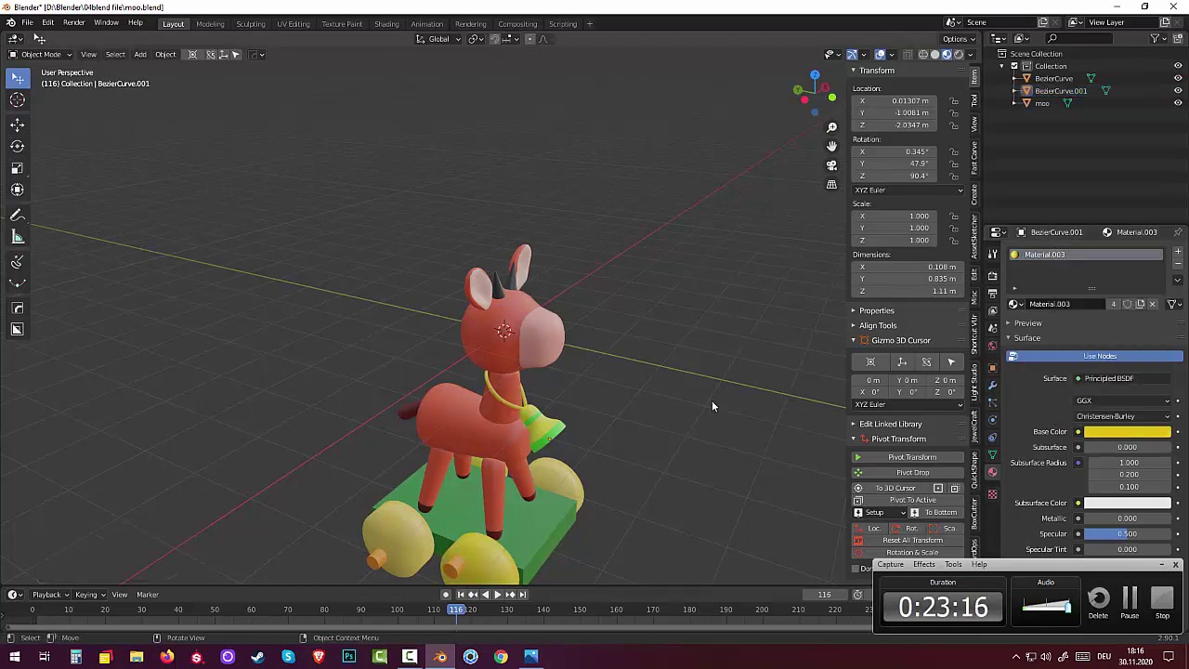
key(ctrl+z)
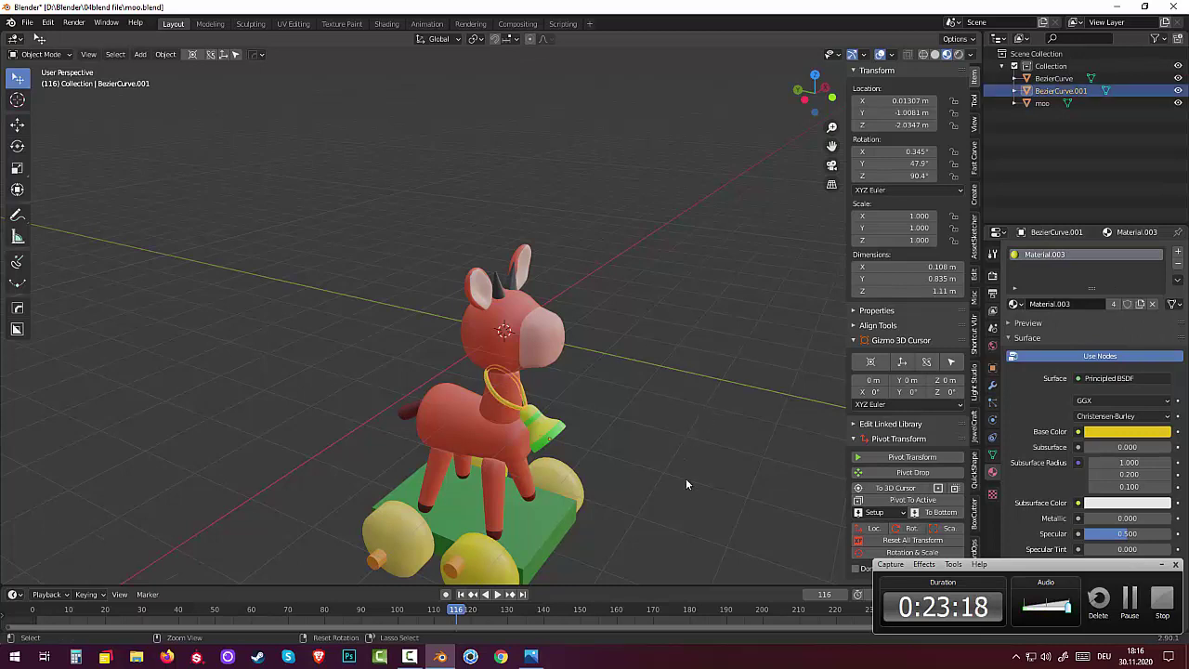
key(ctrl+z)
key(ctrl+z)
Step: Select the moo horse model and apply Shade Smooth from its context menu
scroll(710, 431, down, 2)
middle_drag(710, 431, 704, 343)
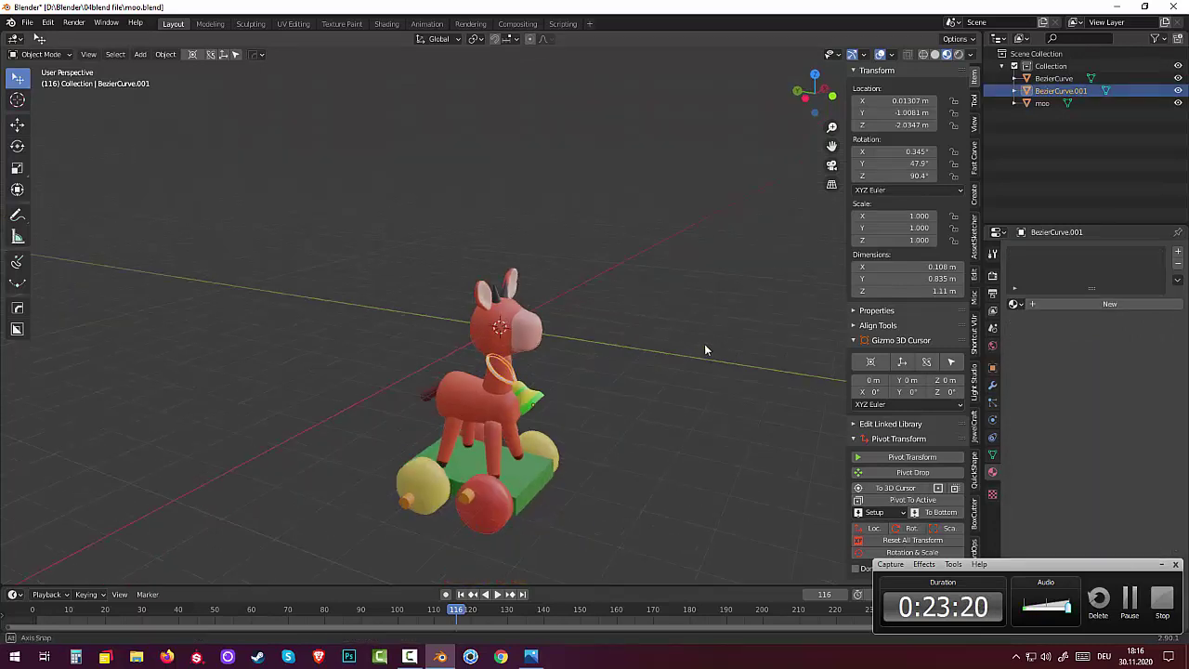
click(485, 508)
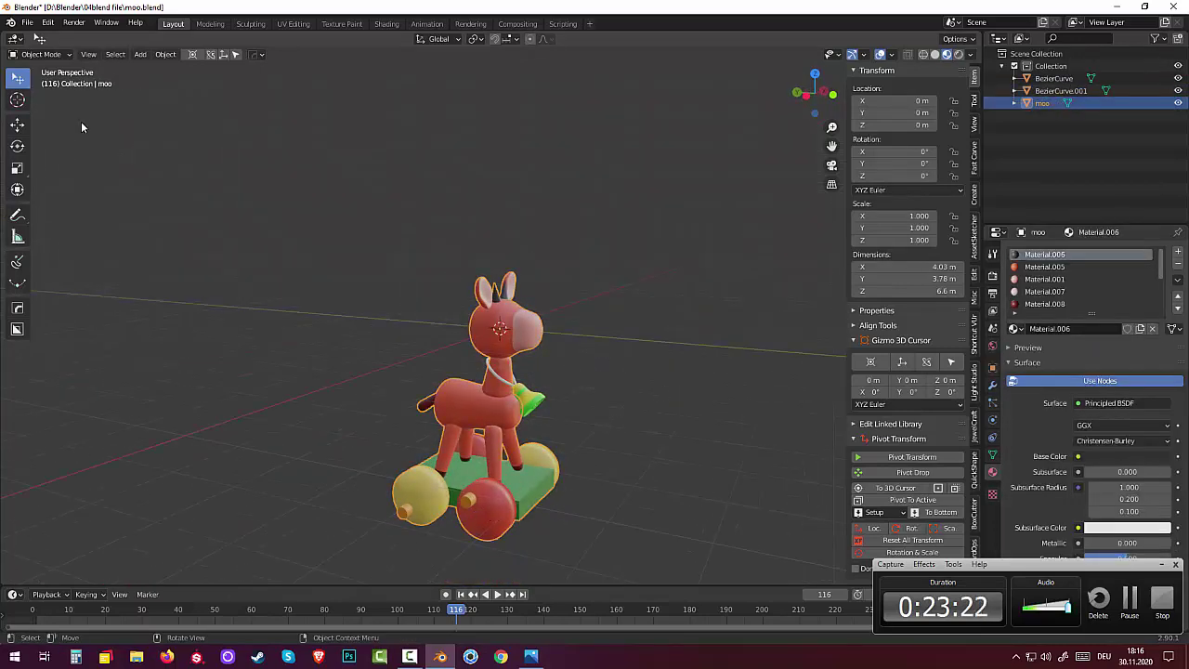
click(42, 54)
click(47, 69)
click(701, 485)
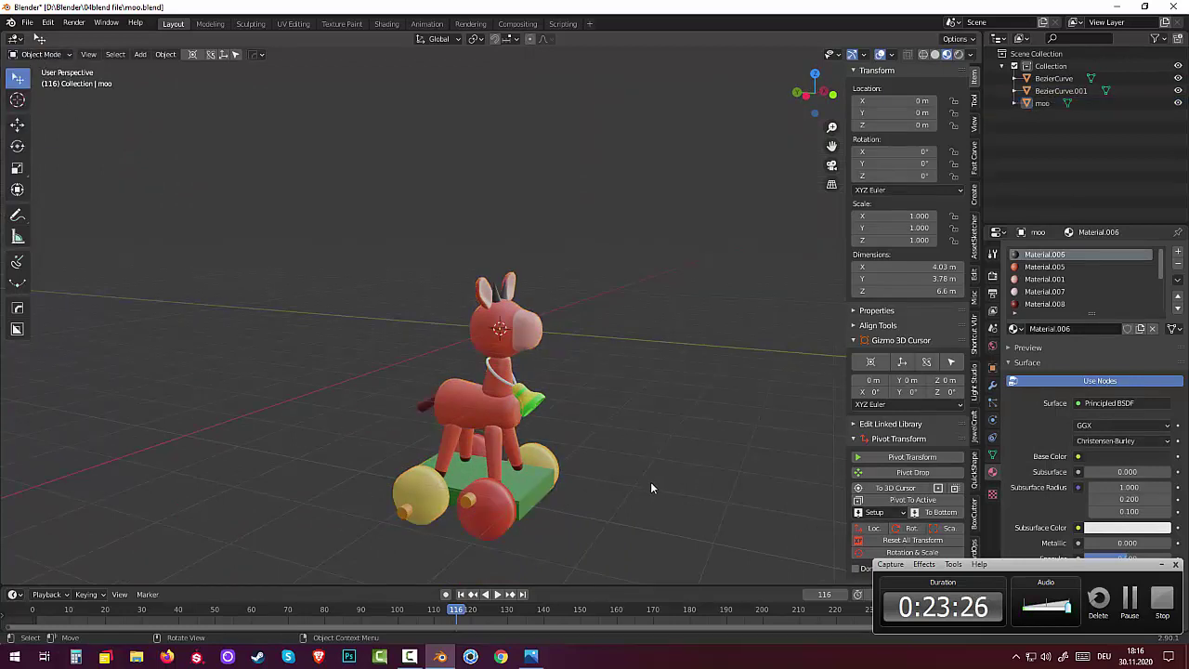
middle_drag(650, 481, 597, 519)
right_click(561, 444)
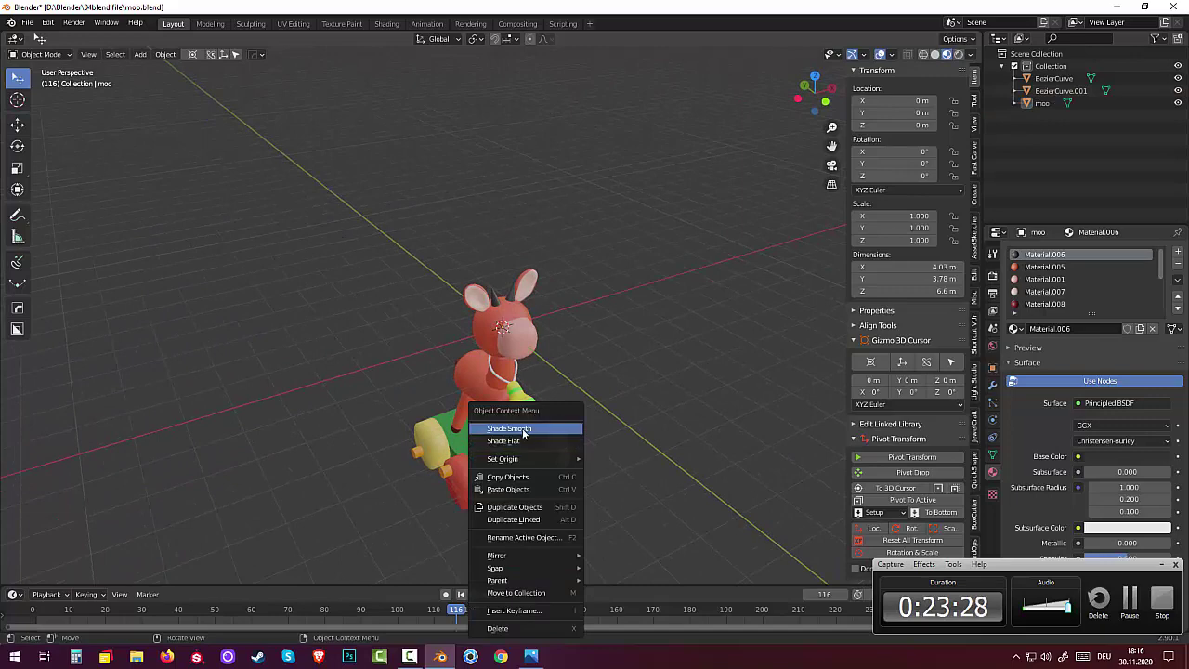
click(520, 429)
Step: Reapply Shade Smooth to the moo toy and check it from the front
click(463, 488)
right_click(463, 487)
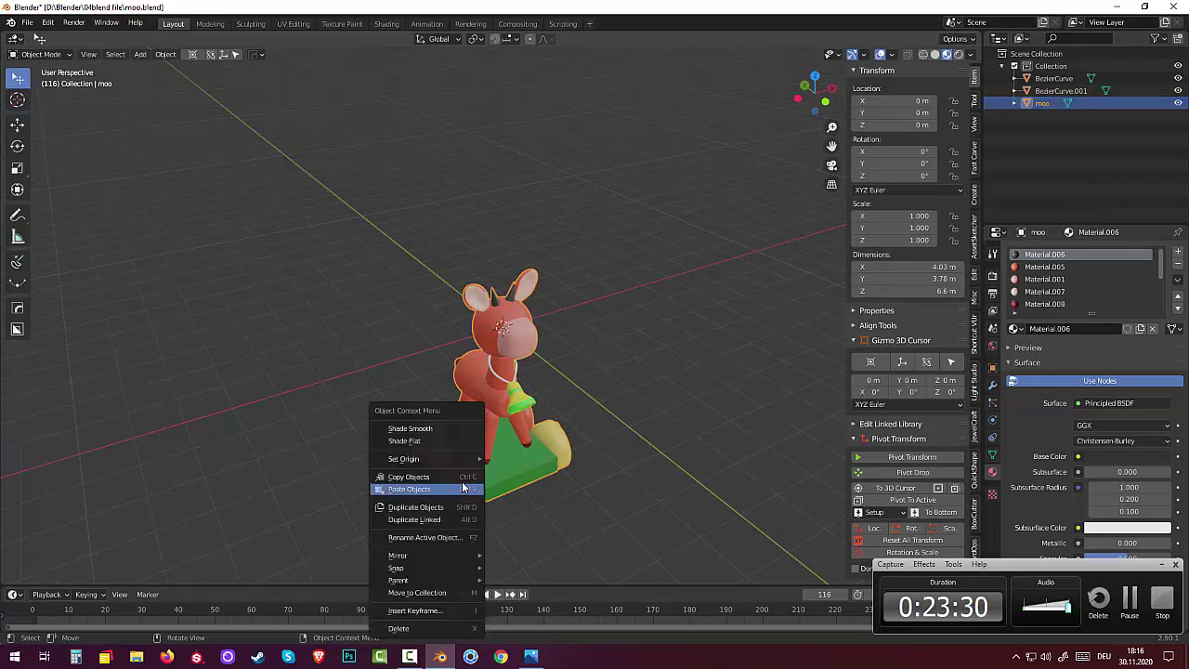
click(406, 441)
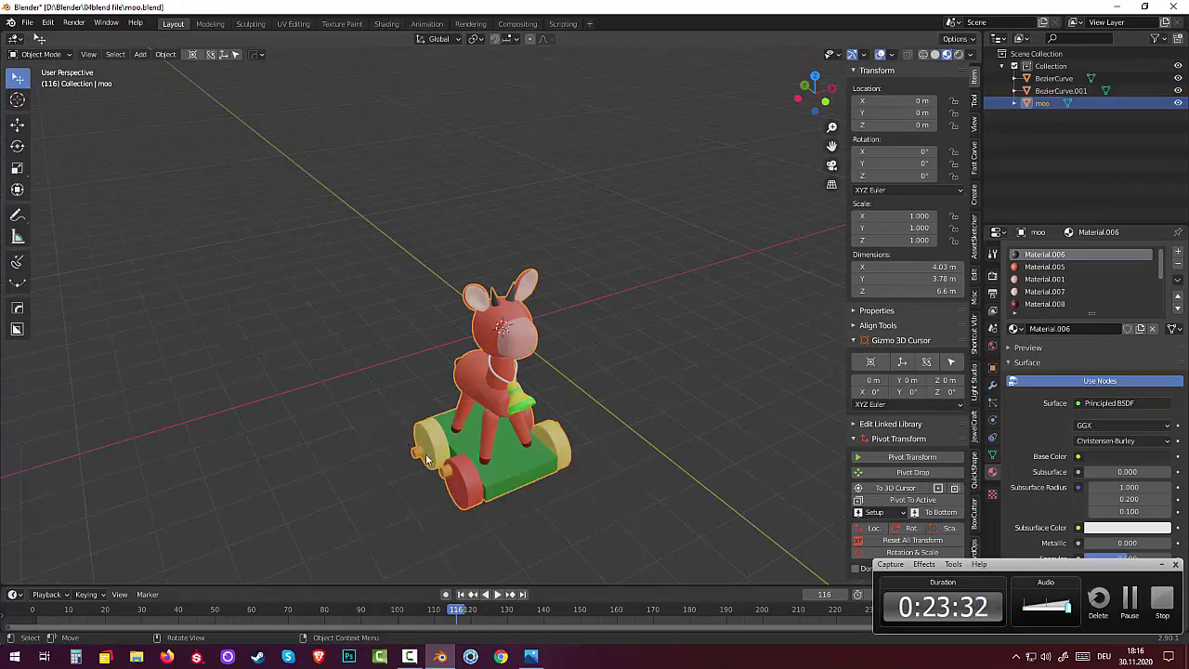
middle_drag(426, 453, 528, 441)
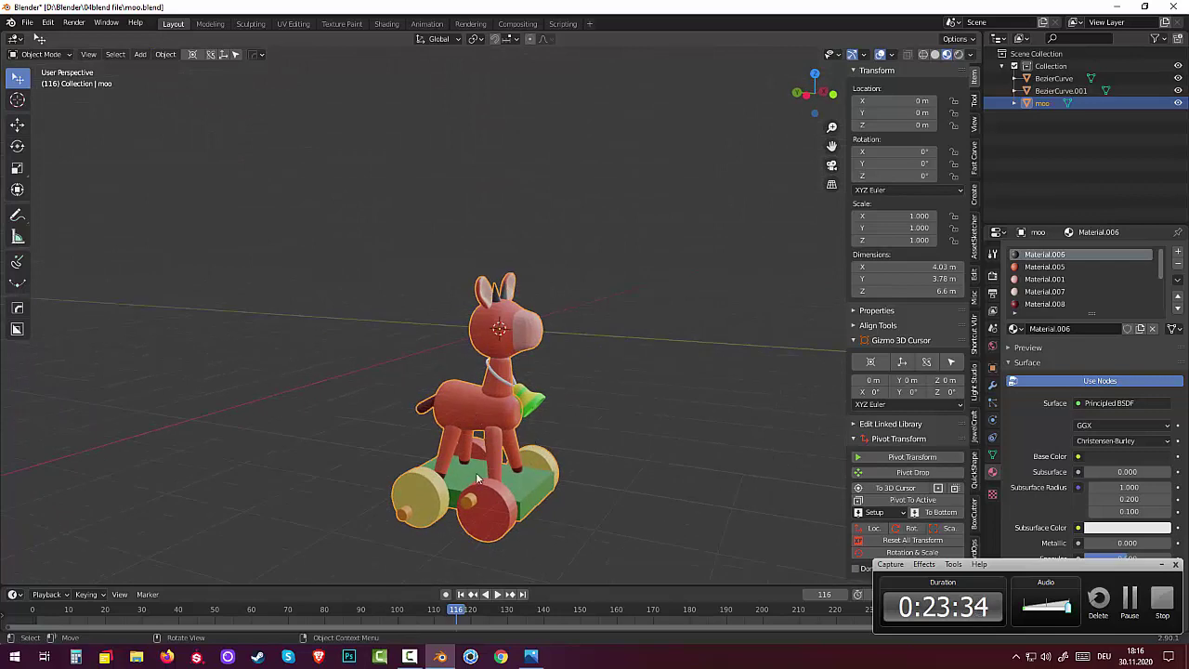
mouse_move(523, 509)
middle_down()
mouse_move(570, 514)
mouse_move(530, 541)
mouse_move(535, 511)
mouse_move(565, 497)
mouse_move(585, 456)
middle_up()
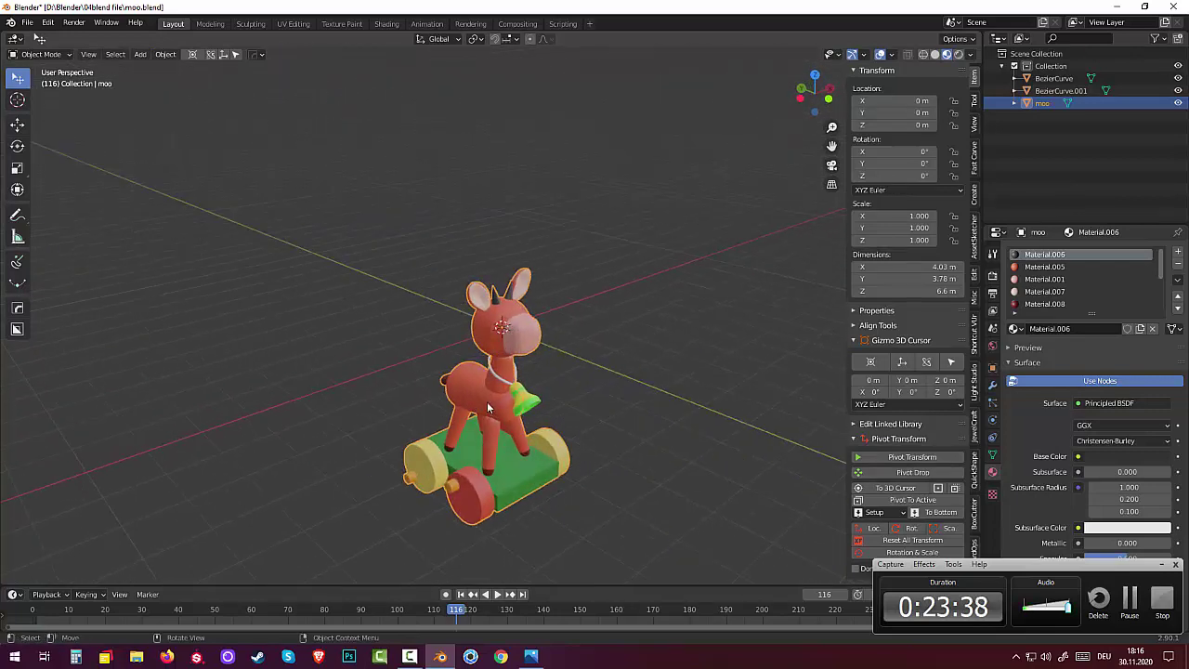
right_click(509, 347)
click(478, 335)
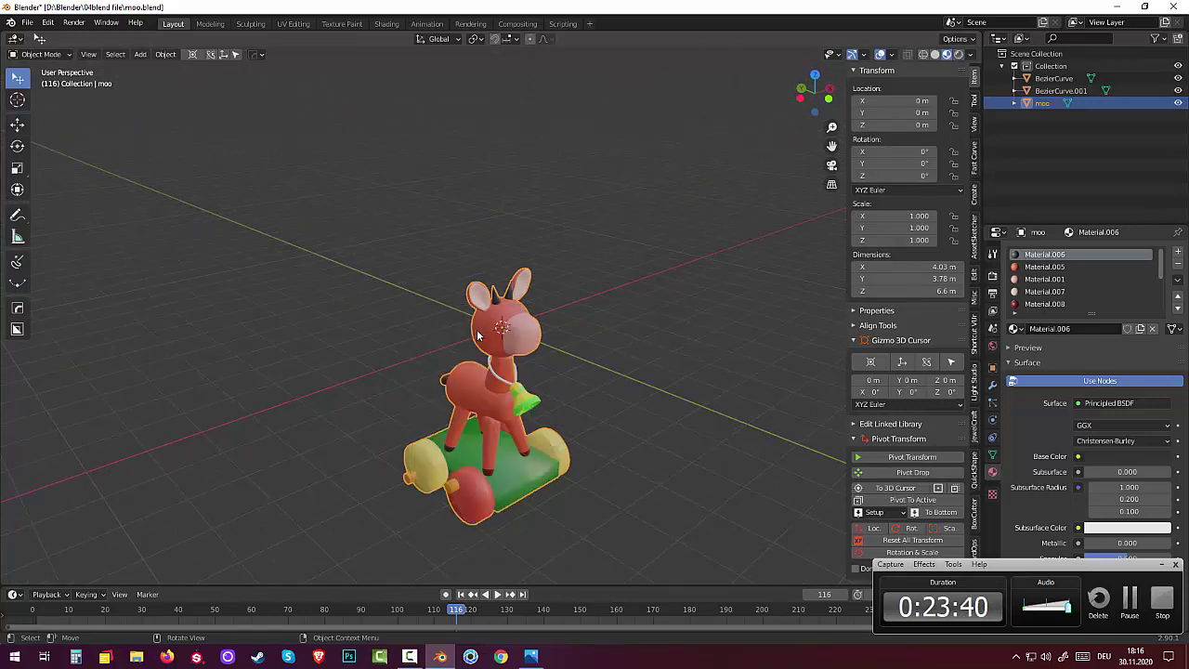
middle_drag(613, 507, 573, 527)
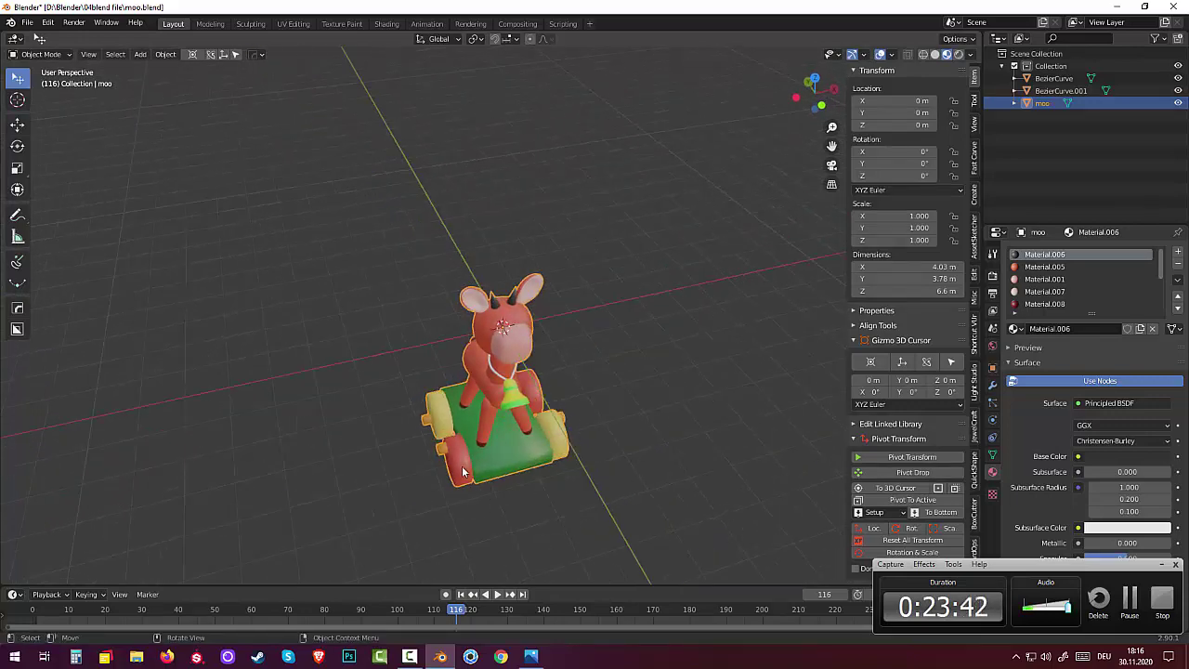
click(41, 54)
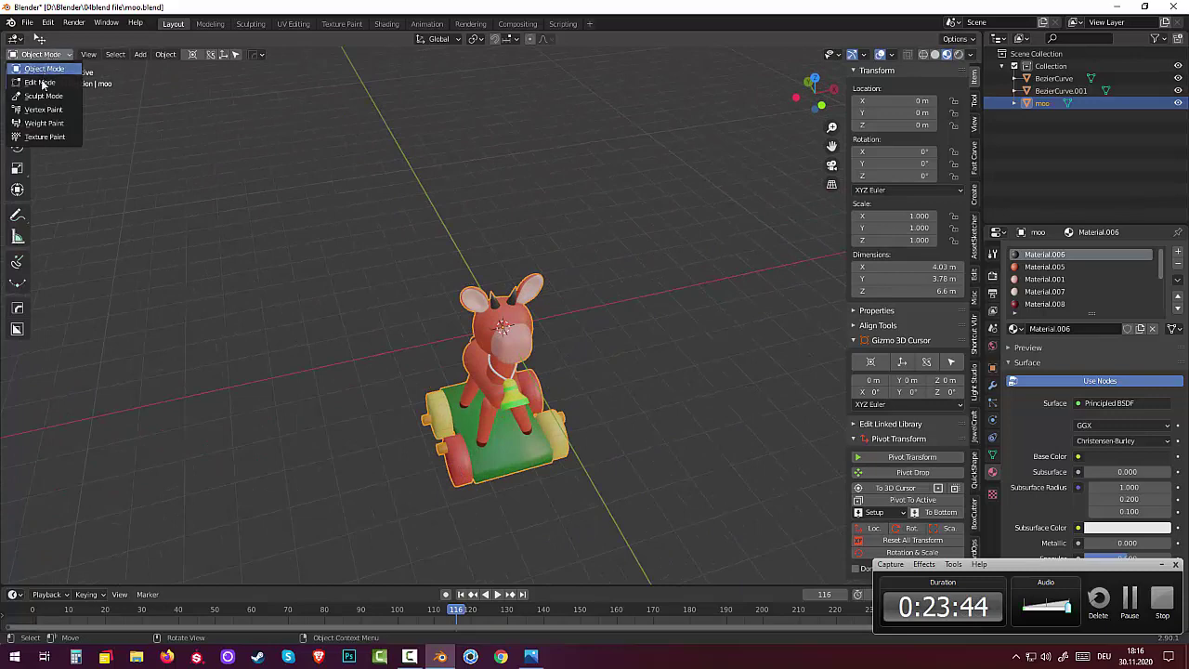
click(37, 83)
key(c)
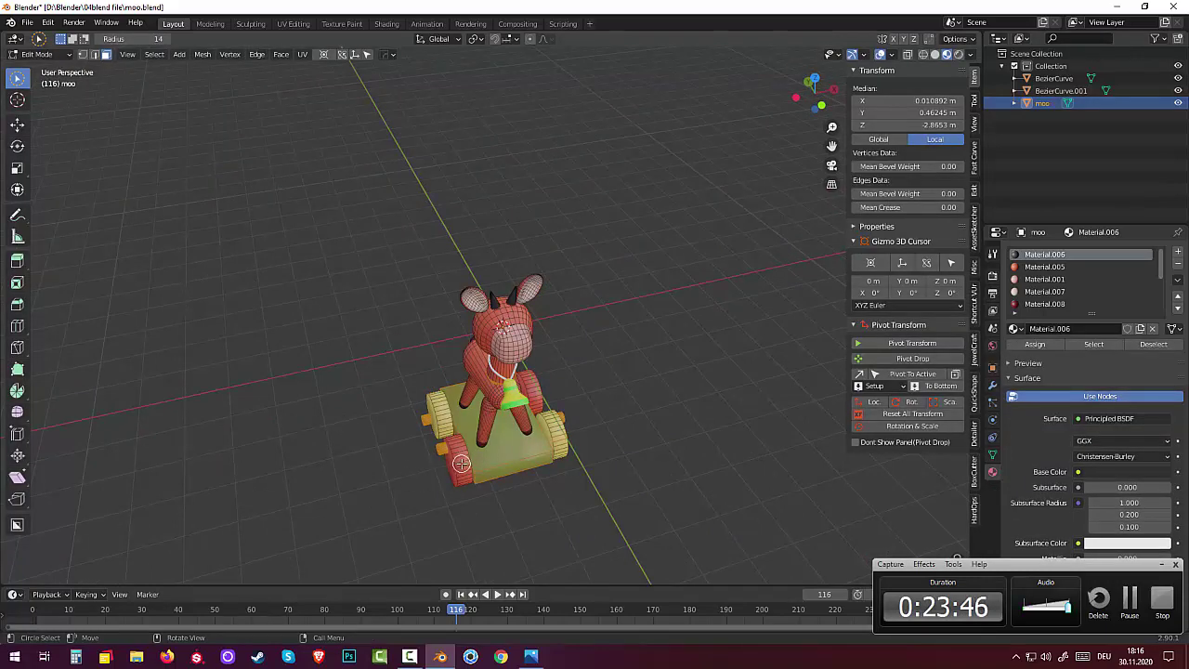
click(462, 463)
key(ctrl+KP_Add)
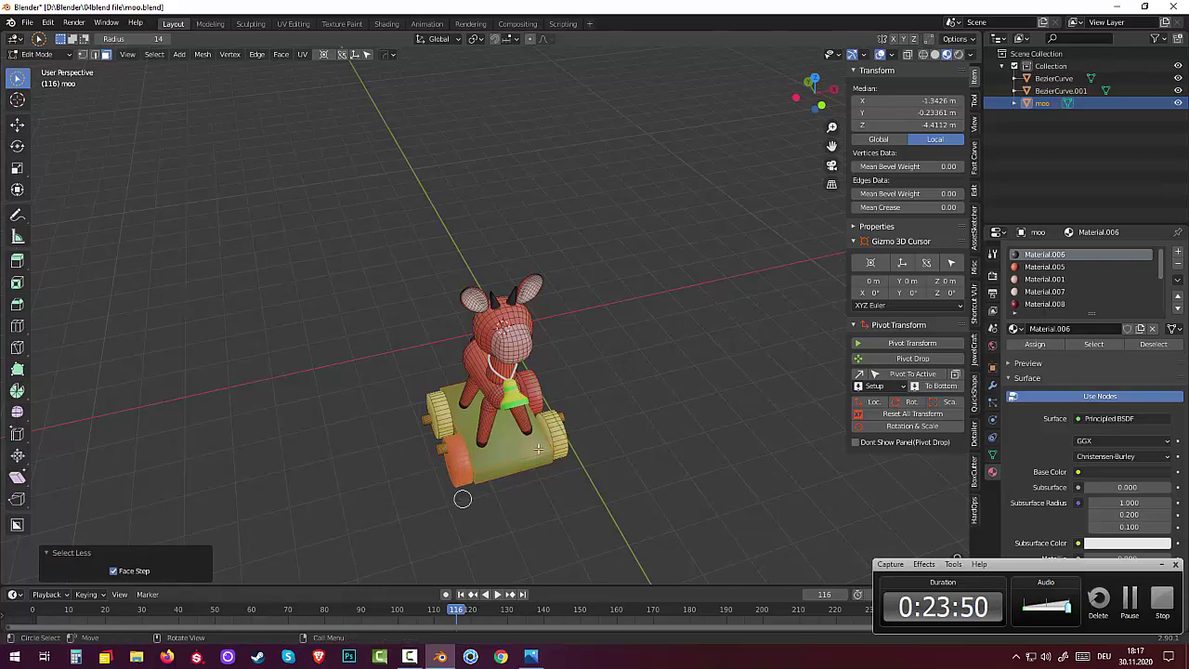
middle_drag(463, 499, 574, 400)
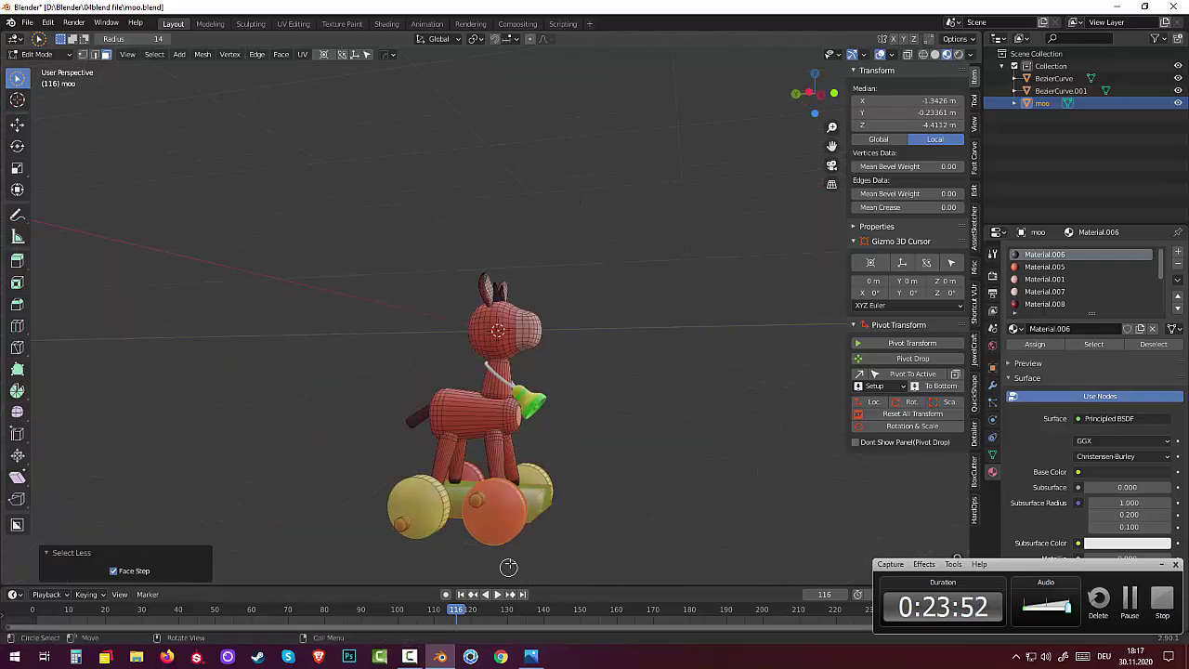
right_click(506, 520)
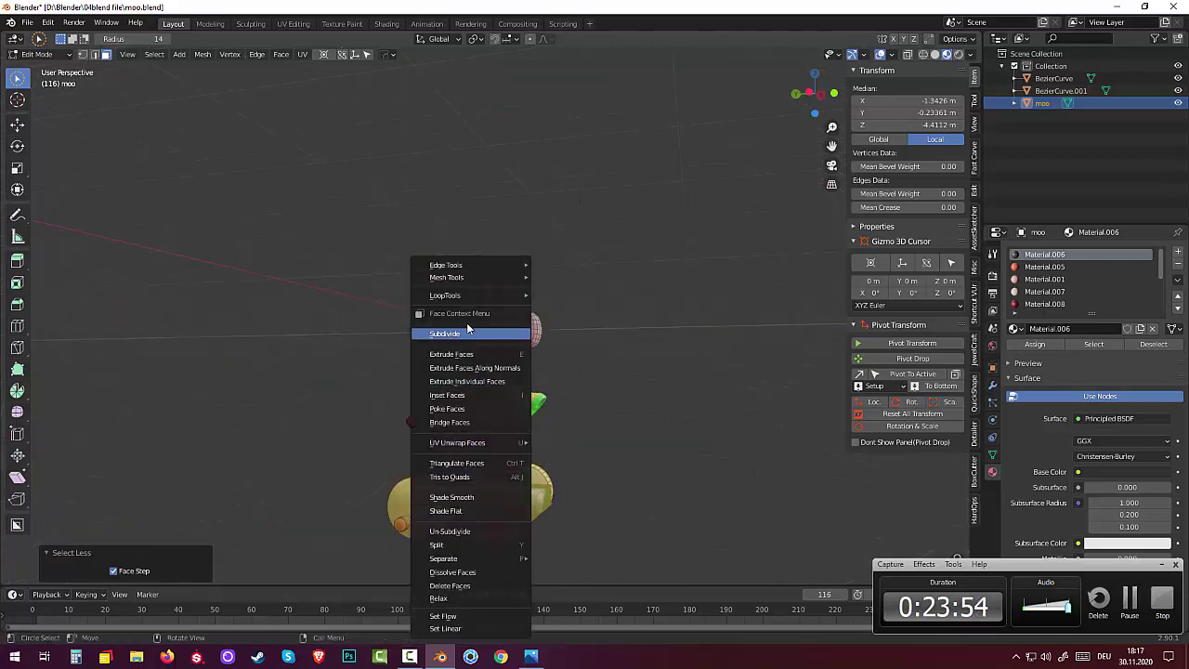
click(30, 57)
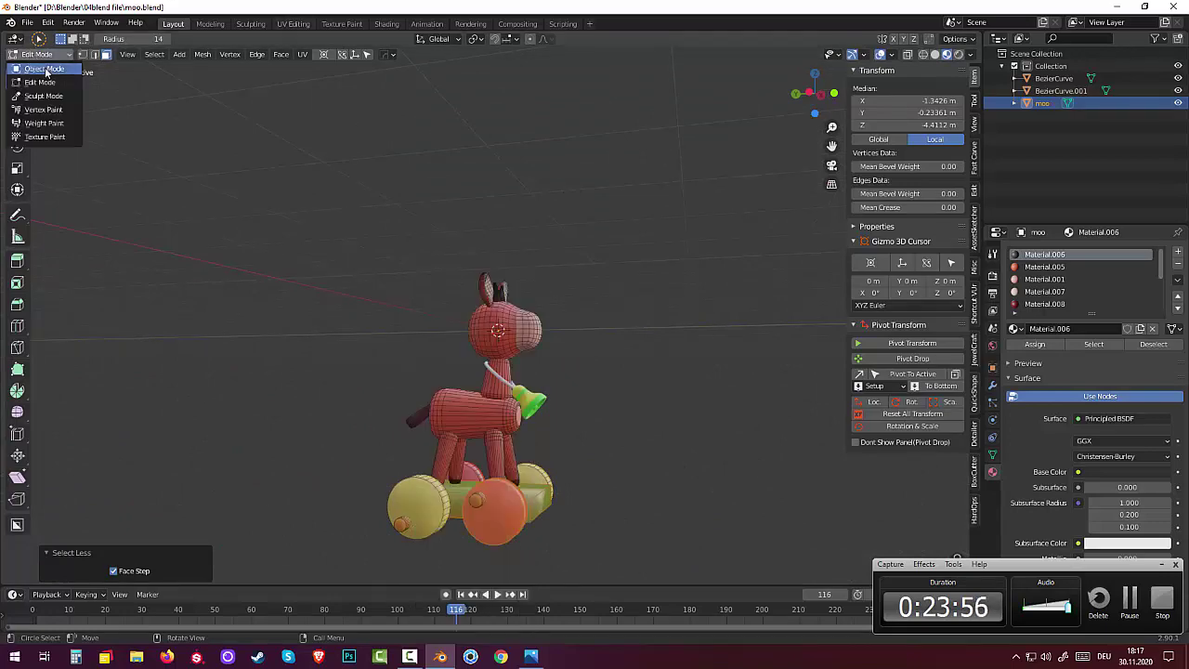
click(44, 72)
mouse_move(718, 469)
middle_down()
mouse_move(655, 562)
mouse_move(615, 492)
mouse_move(587, 492)
middle_up()
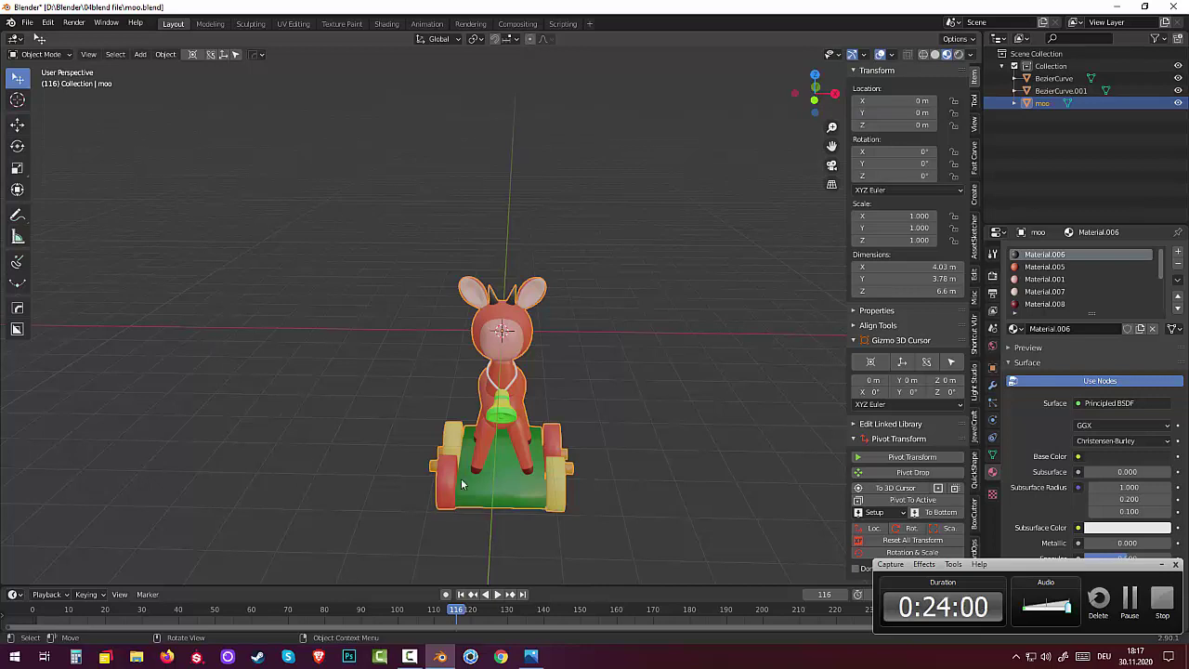
Step: Give the collar BezierCurve.001 a new material, Material.013, with a golden-yellow base colour
middle_drag(461, 478, 366, 442)
mouse_move(312, 337)
middle_down()
mouse_move(431, 351)
mouse_move(498, 376)
middle_up()
click(498, 376)
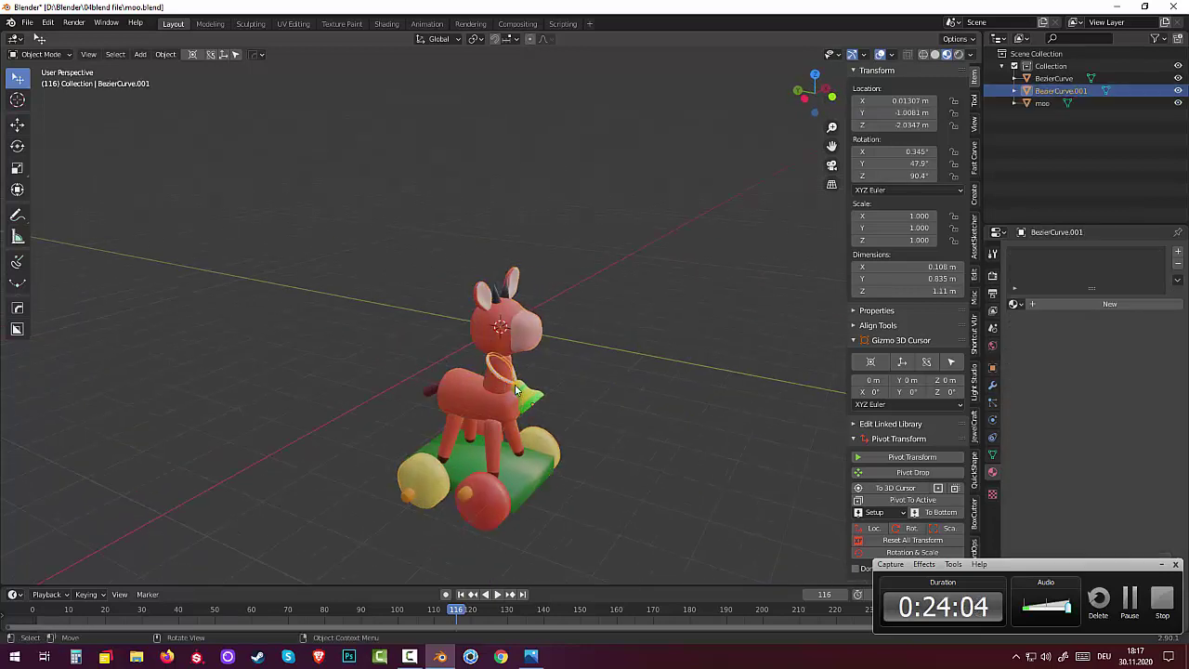
click(1029, 306)
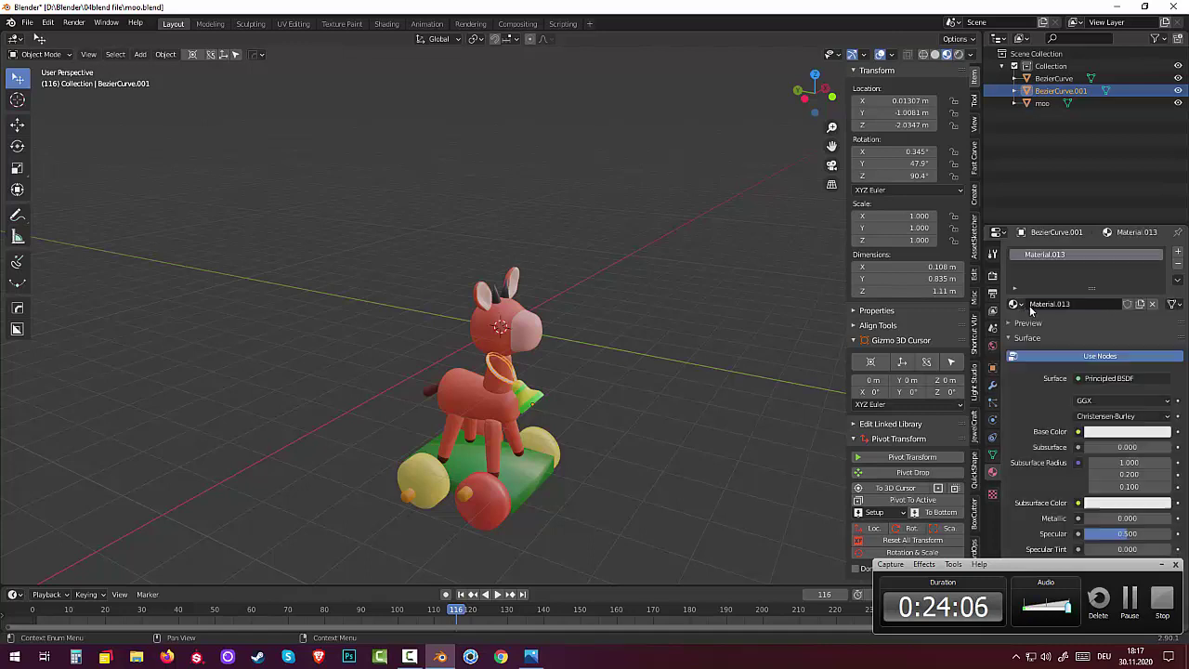
click(1105, 434)
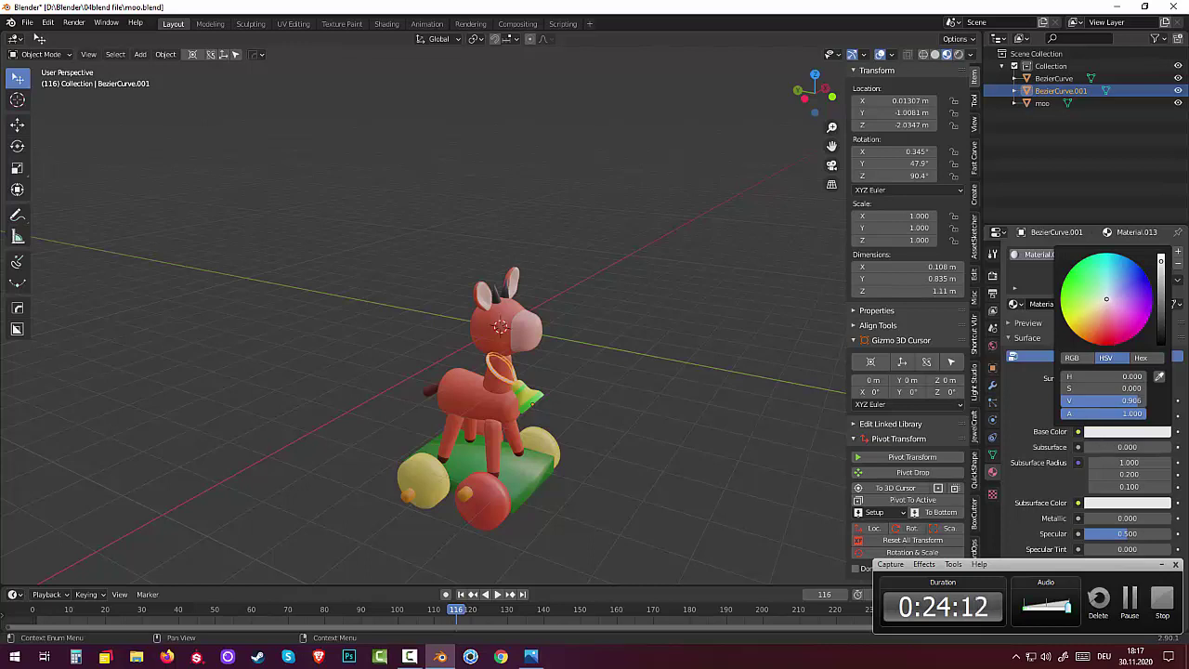
drag(1107, 298, 1072, 327)
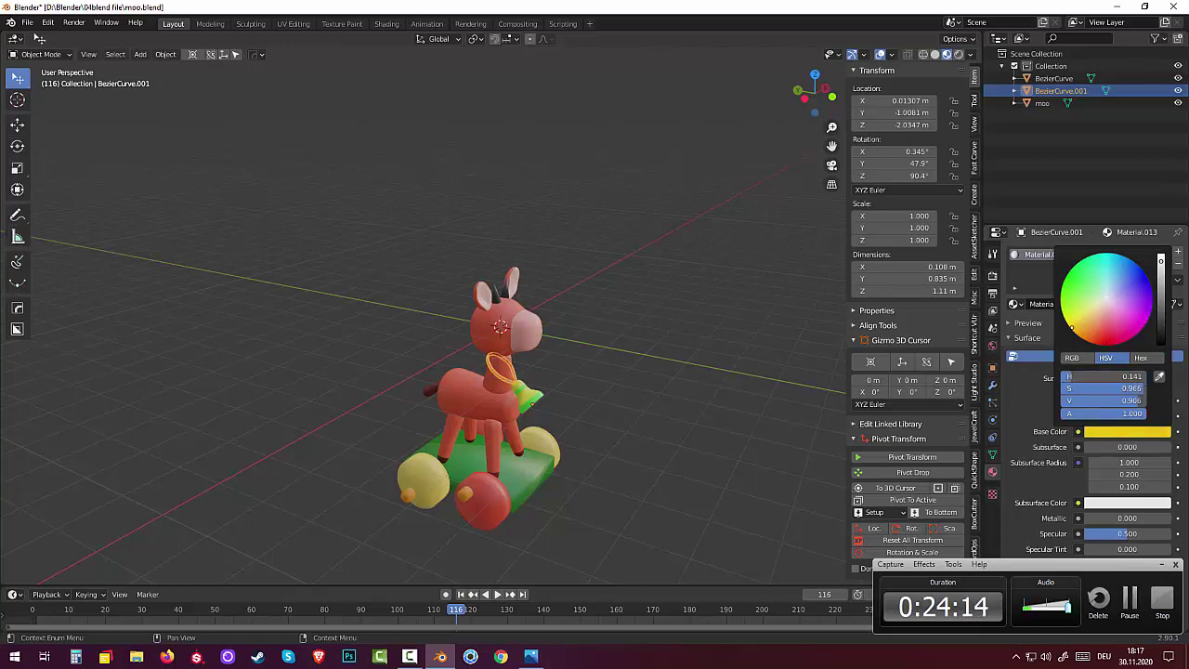
drag(1071, 328, 1077, 329)
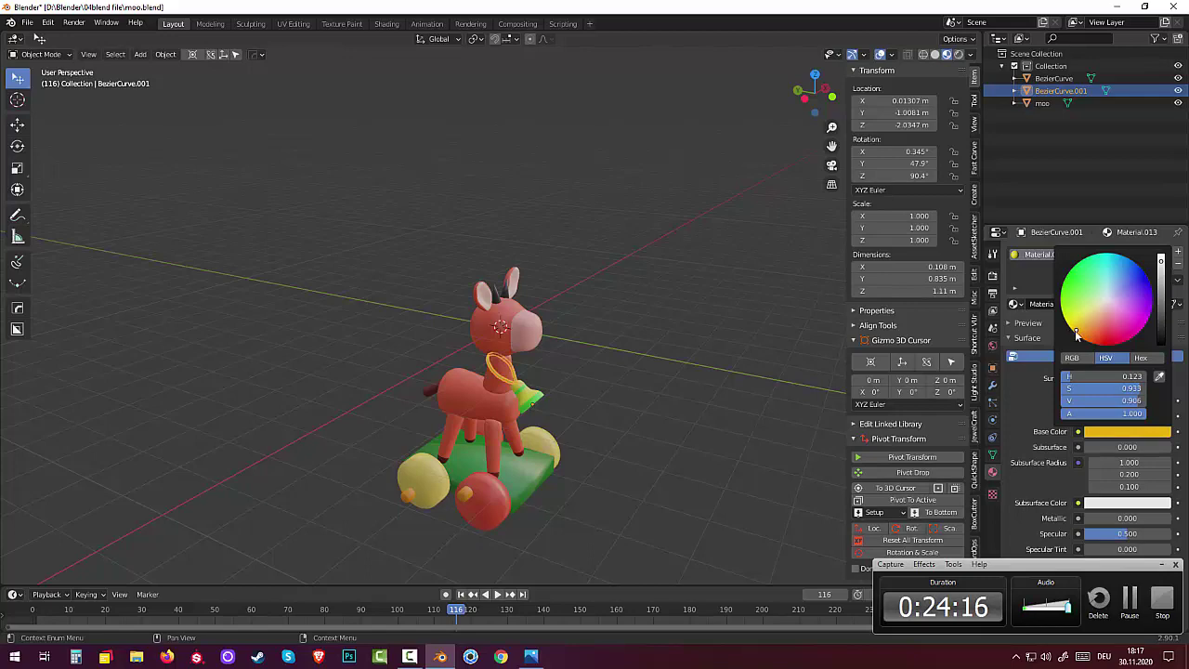
click(688, 390)
mouse_move(683, 390)
middle_down()
mouse_move(607, 424)
mouse_move(616, 402)
mouse_move(666, 417)
mouse_move(565, 407)
middle_up()
Step: Set the bell's Material.011 base colour to bright green
click(525, 398)
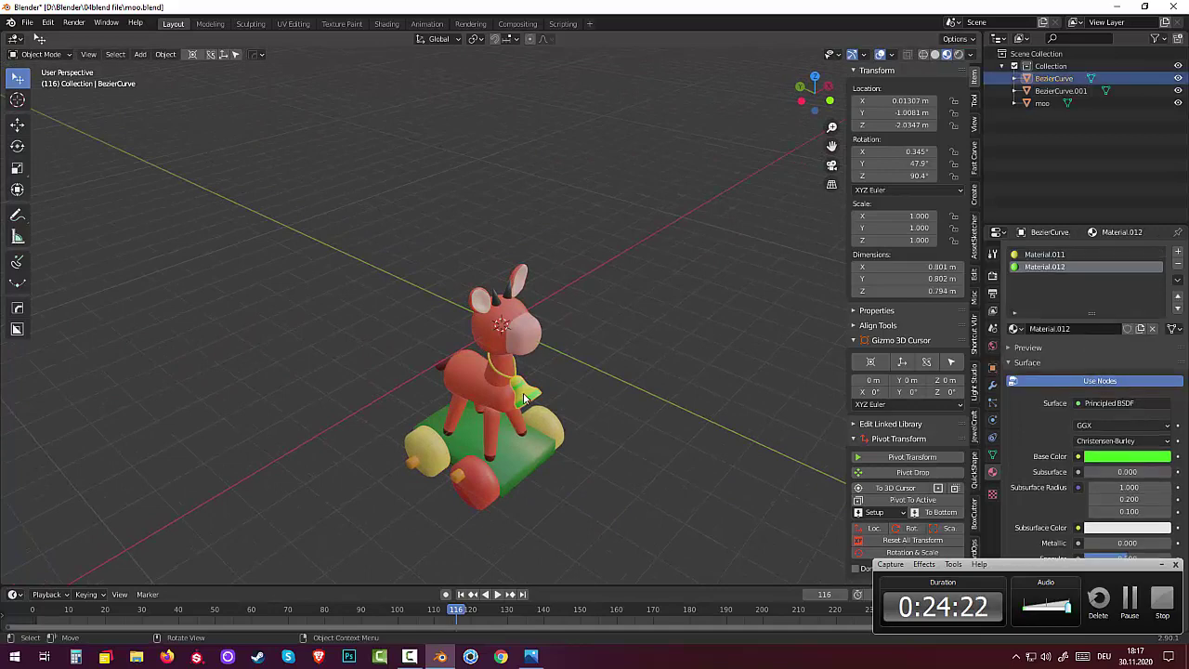
click(1110, 459)
drag(1084, 352, 1081, 354)
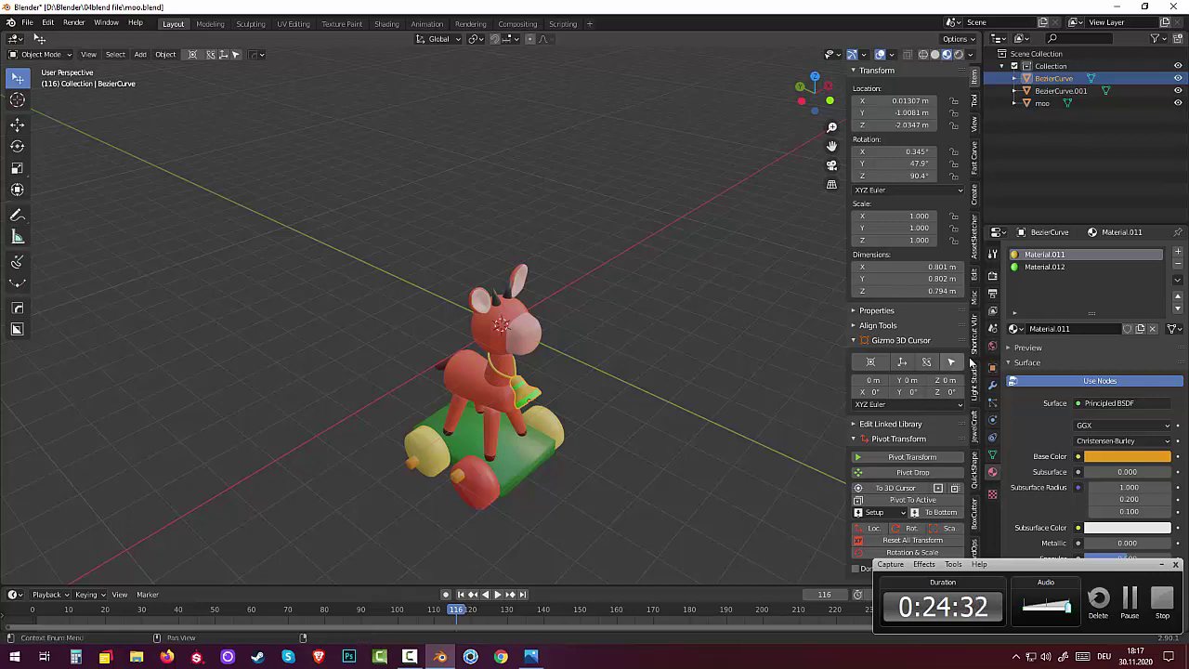
click(1108, 457)
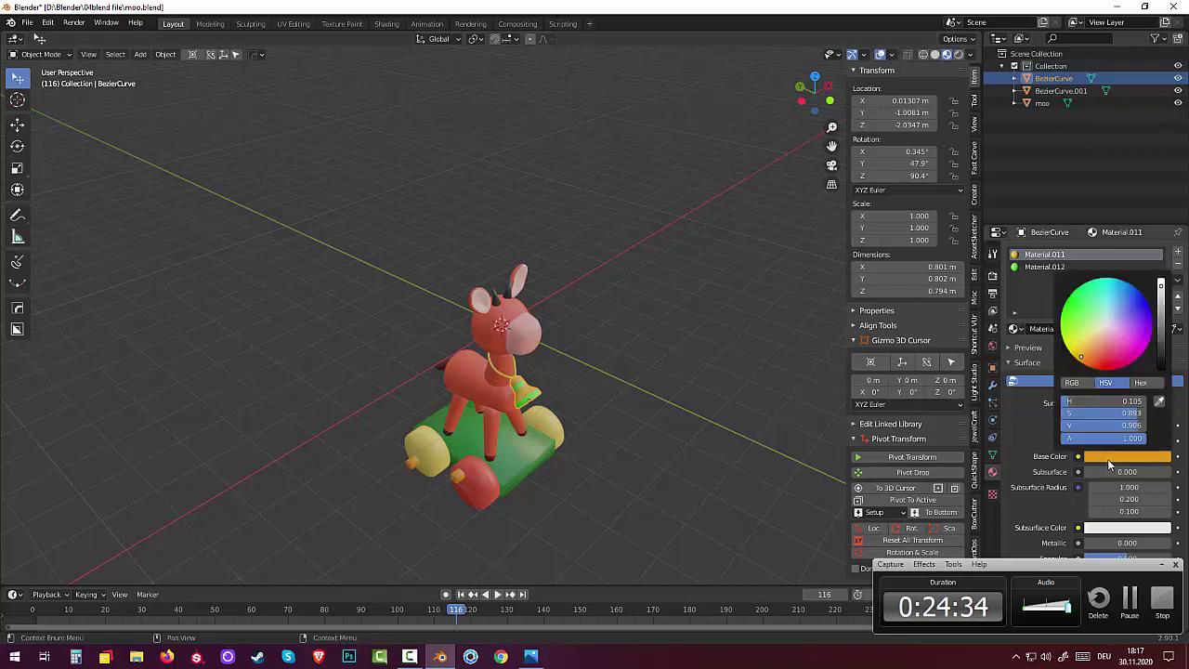
click(1077, 314)
mouse_move(1077, 314)
mouse_down()
mouse_move(1120, 327)
mouse_move(1126, 365)
mouse_up()
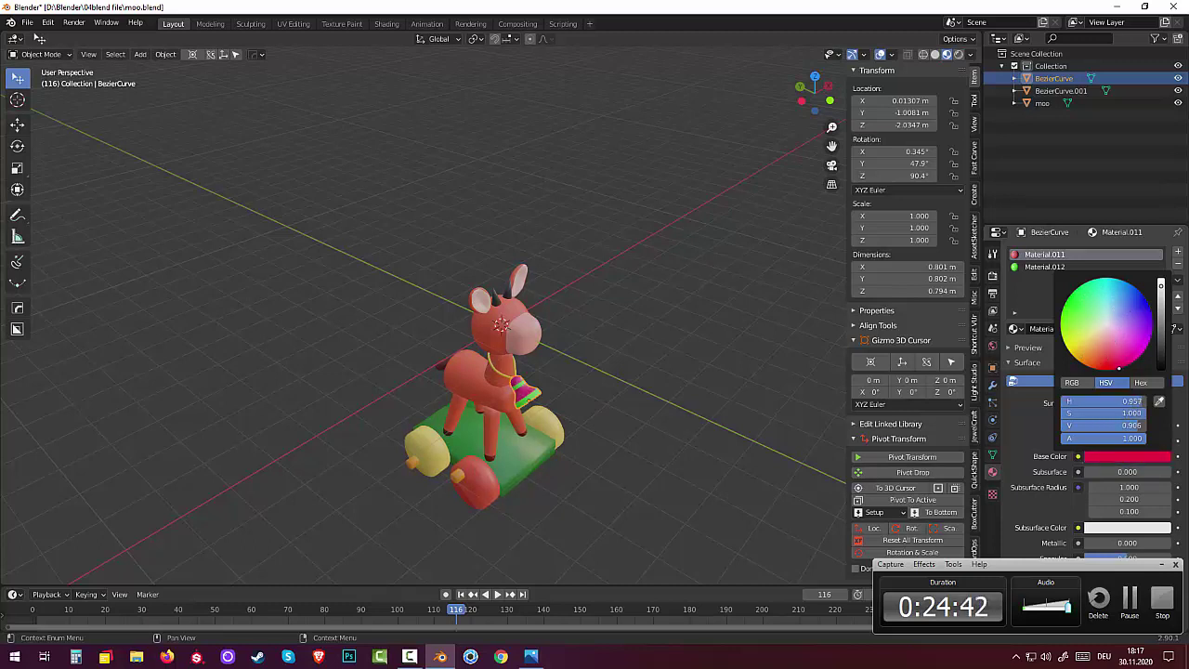
mouse_move(1121, 368)
mouse_down()
mouse_move(1134, 285)
mouse_move(1146, 300)
mouse_move(1076, 330)
mouse_move(1096, 279)
mouse_move(1071, 311)
mouse_up()
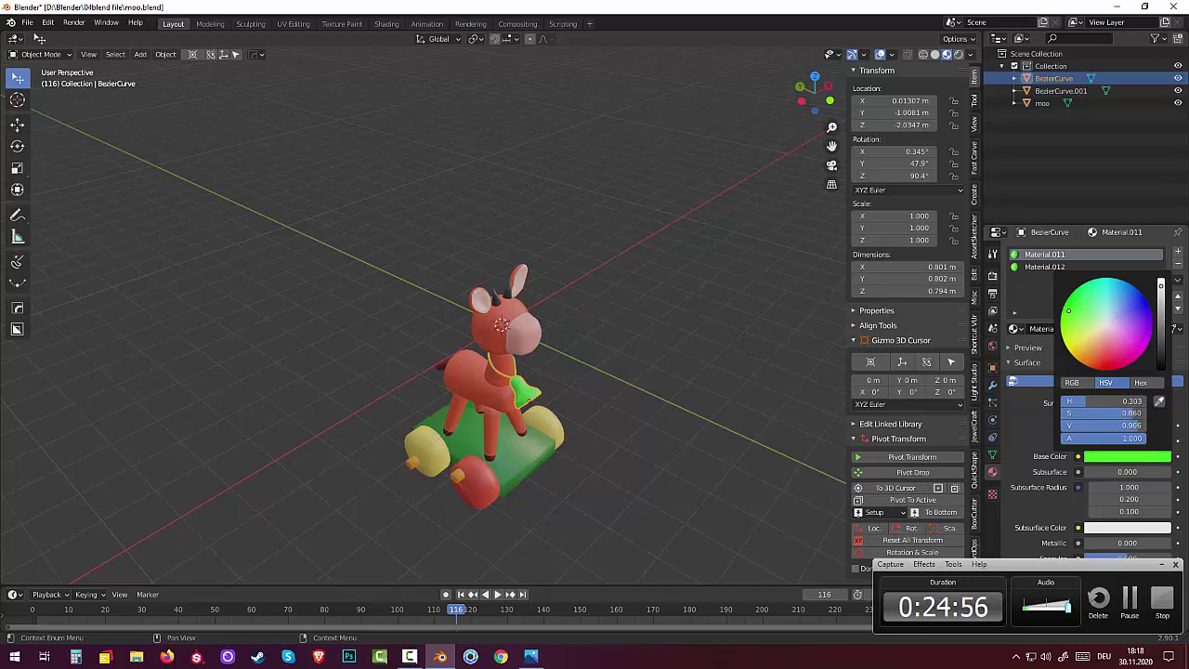
Step: Set the bell's second material, Material.012, to an orange base colour
click(1033, 266)
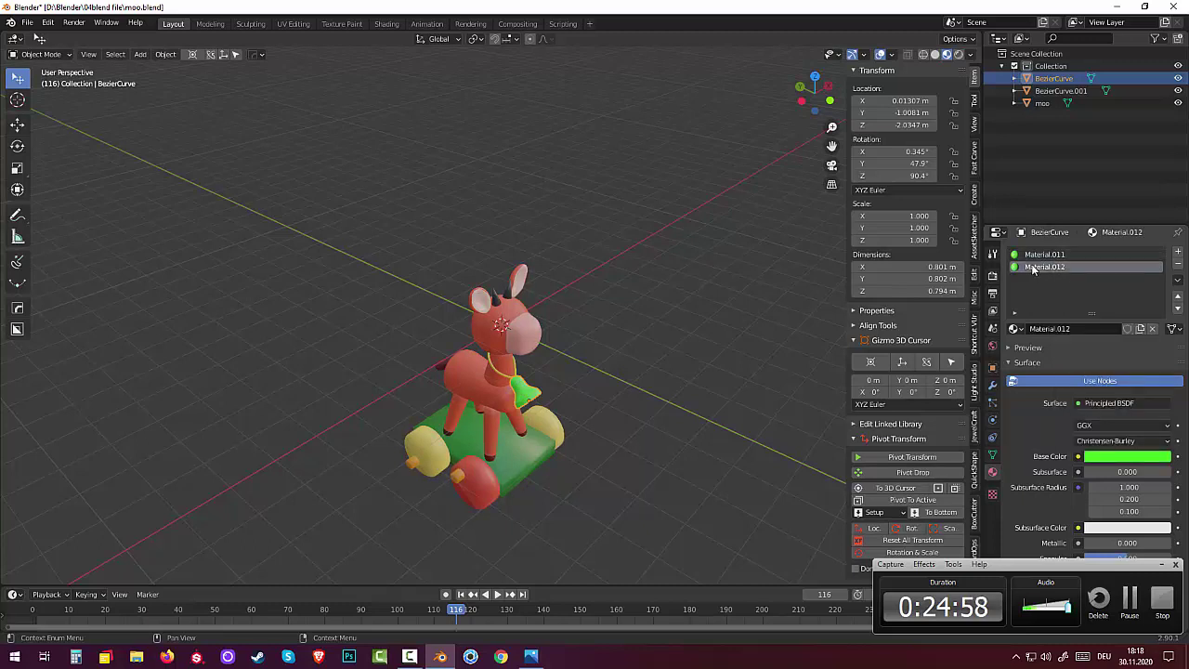
click(1121, 460)
click(1075, 338)
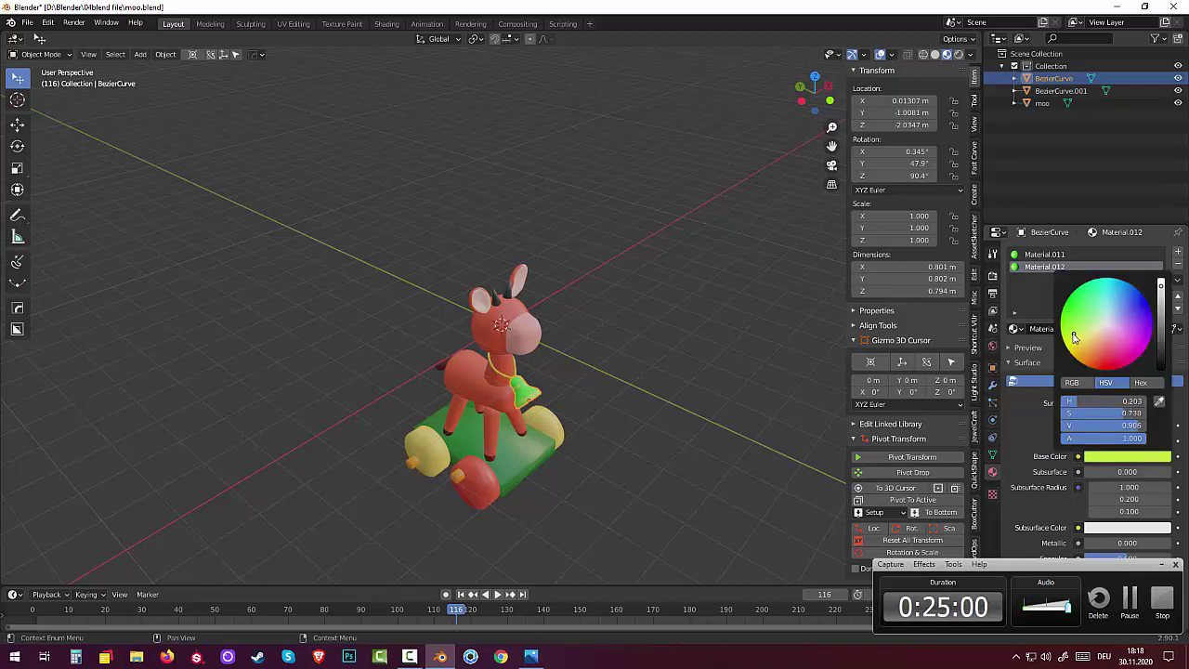
drag(1074, 333, 1078, 356)
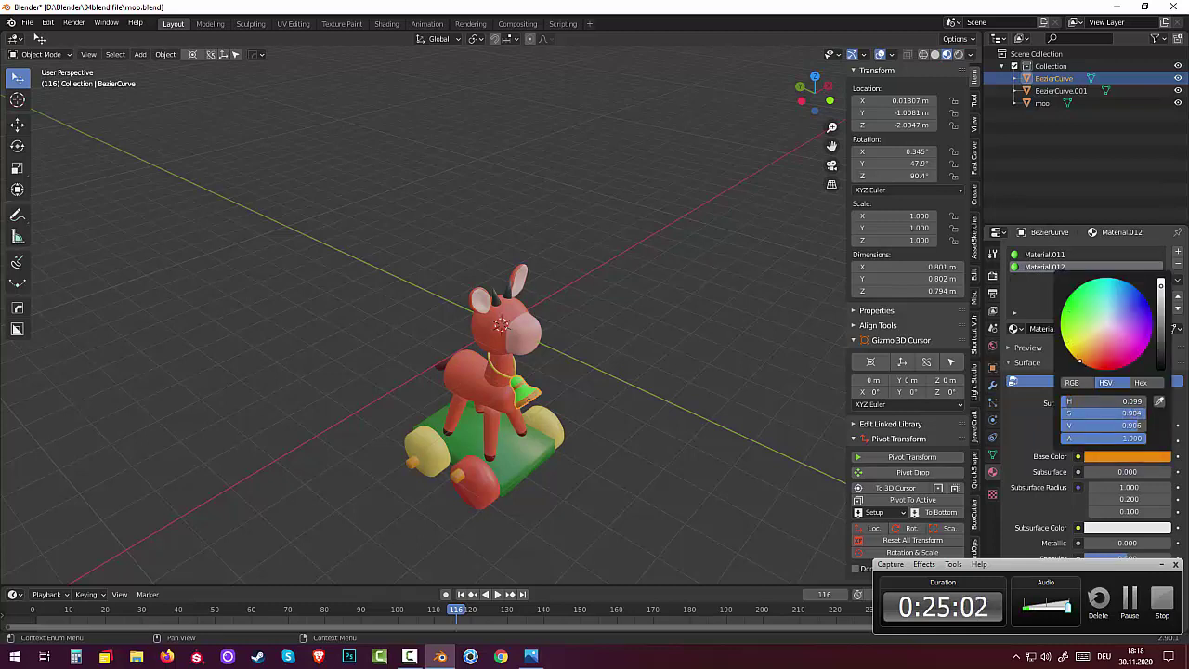
Step: Select the front red wheel's vertices on the moo mesh in Edit Mode, then return to Object Mode
scroll(729, 458, down, 2)
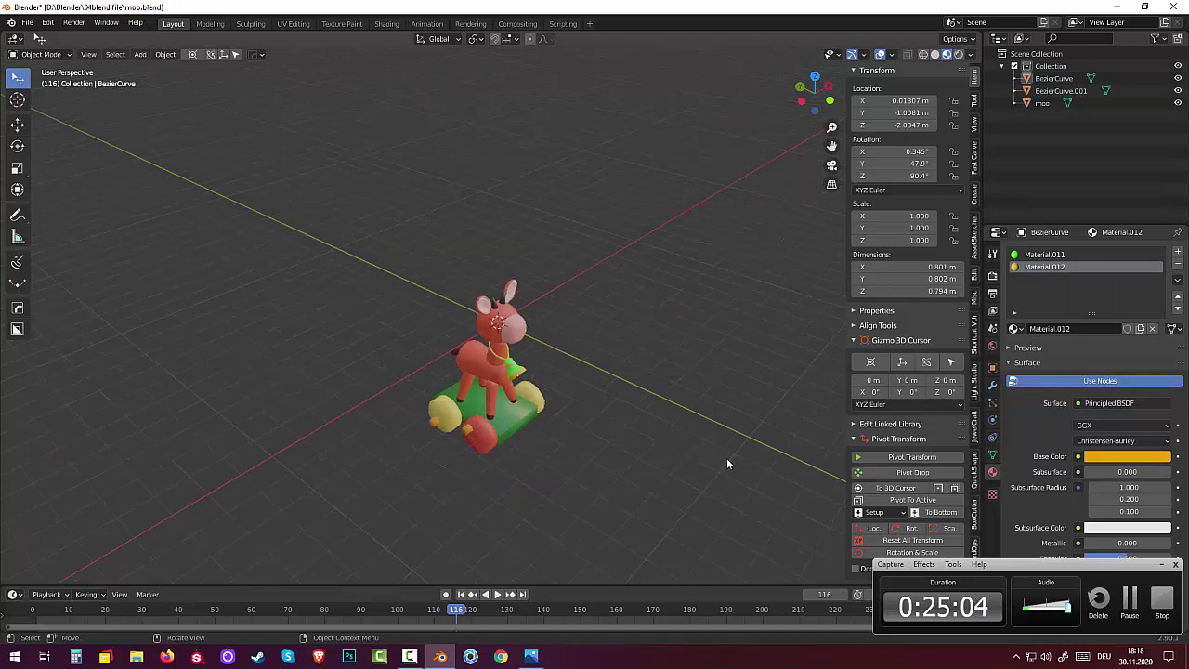
mouse_move(727, 458)
middle_down()
mouse_move(704, 415)
mouse_move(786, 393)
mouse_move(730, 412)
mouse_move(838, 348)
mouse_move(855, 425)
mouse_move(701, 468)
mouse_move(578, 428)
mouse_move(596, 384)
mouse_move(628, 403)
mouse_move(496, 496)
middle_up()
click(481, 454)
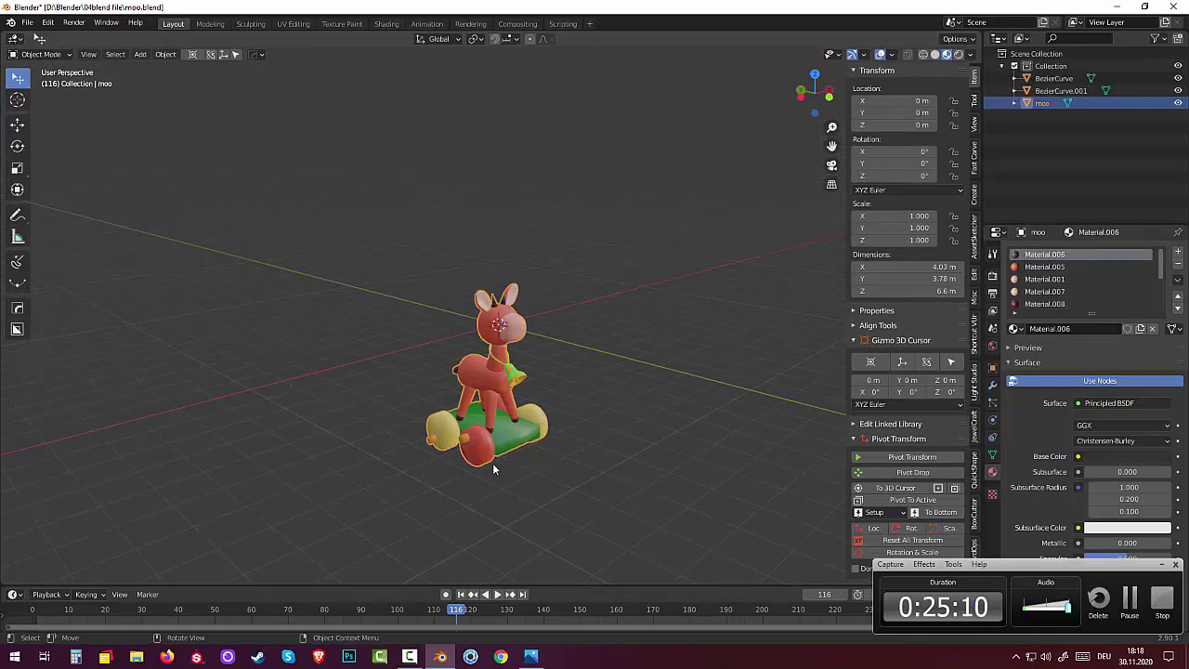
scroll(509, 461, up, 1)
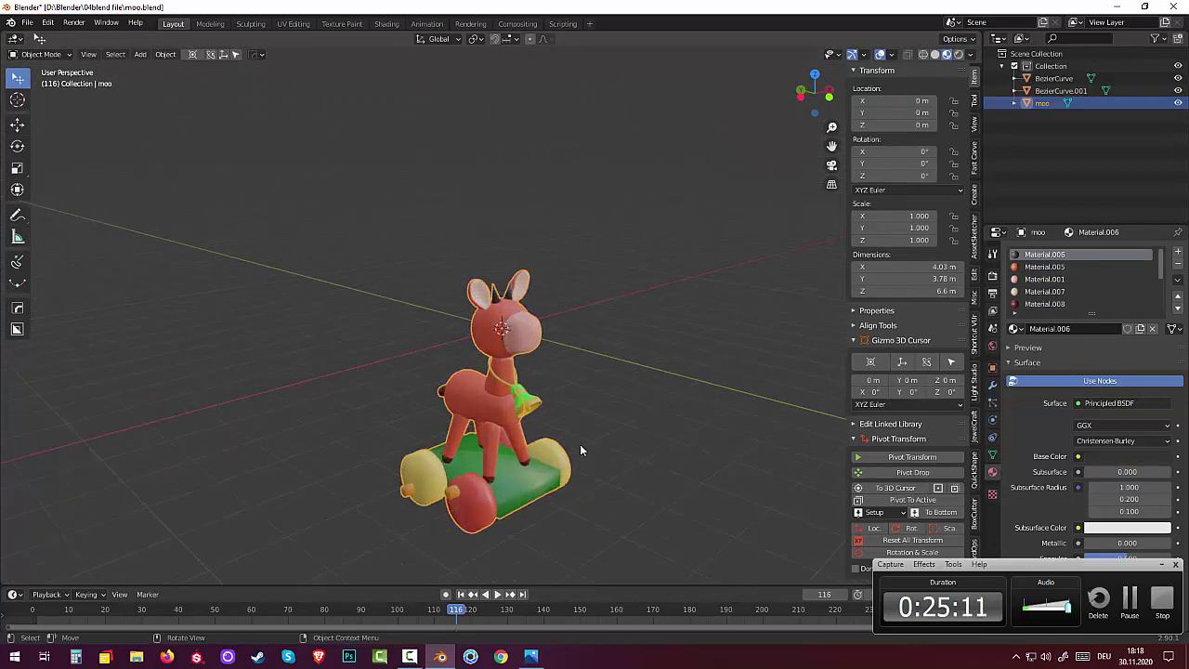
click(41, 54)
click(46, 83)
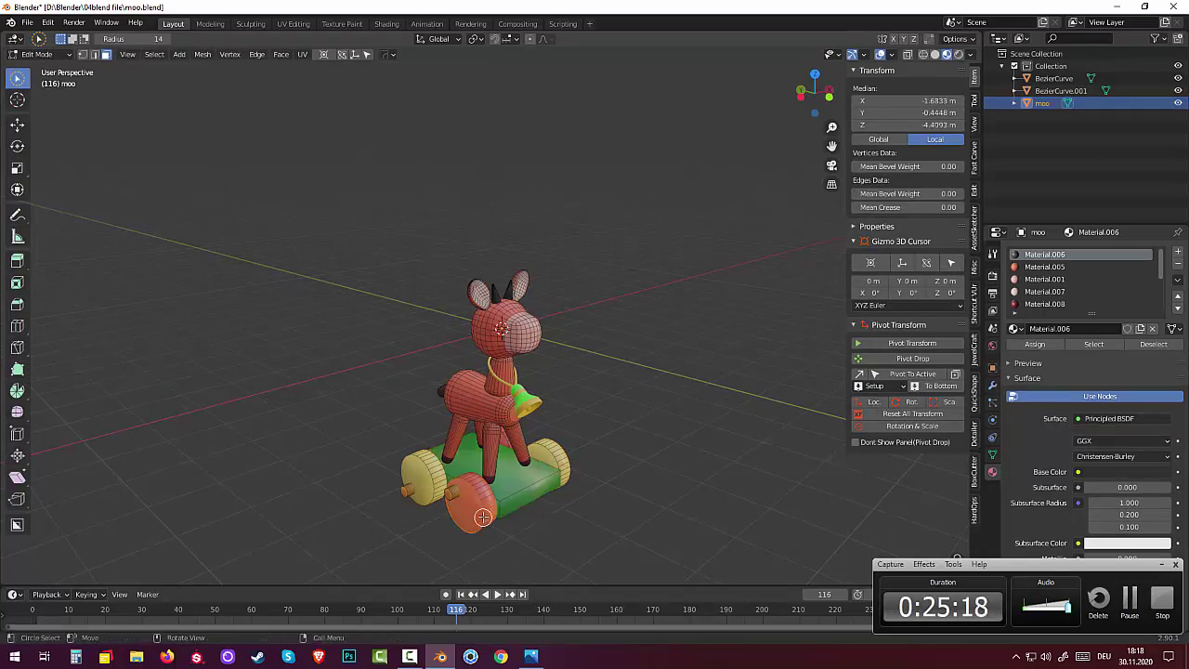
shift+click(484, 513)
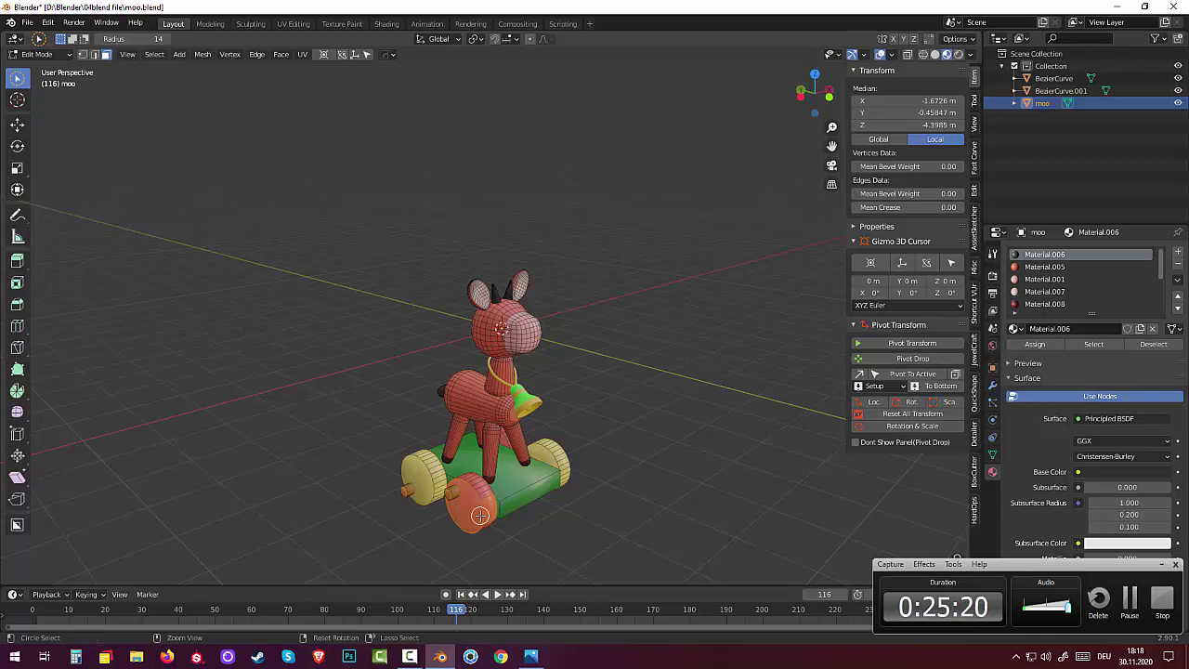
key(ctrl+KP_Add)
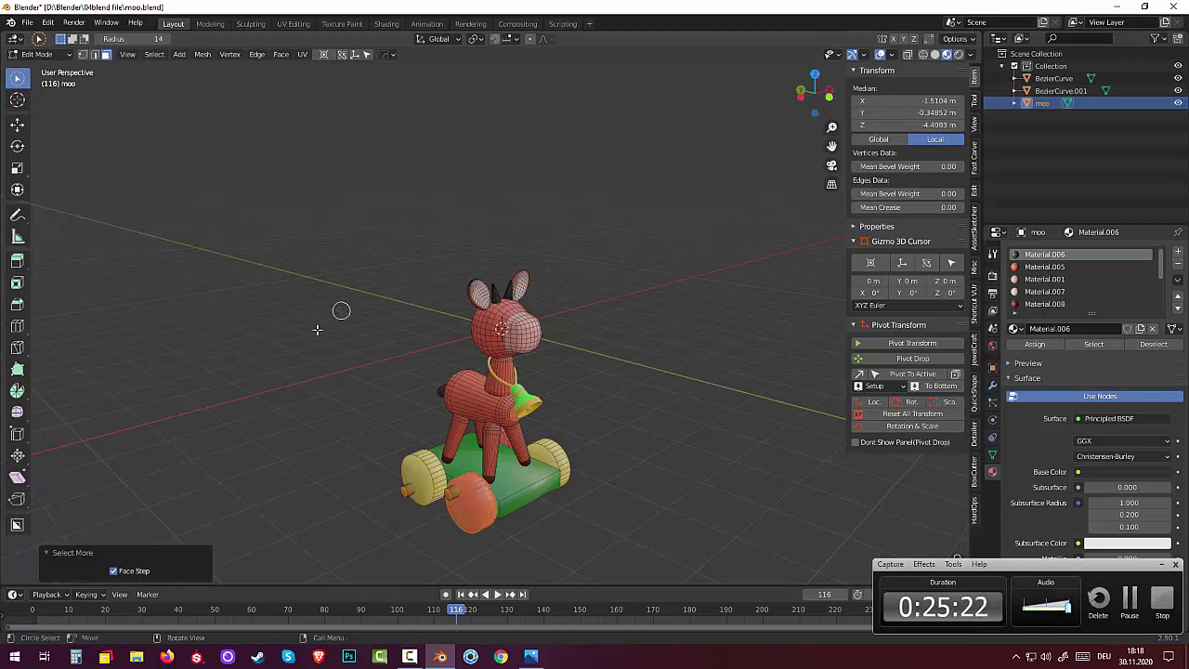
click(35, 54)
click(43, 70)
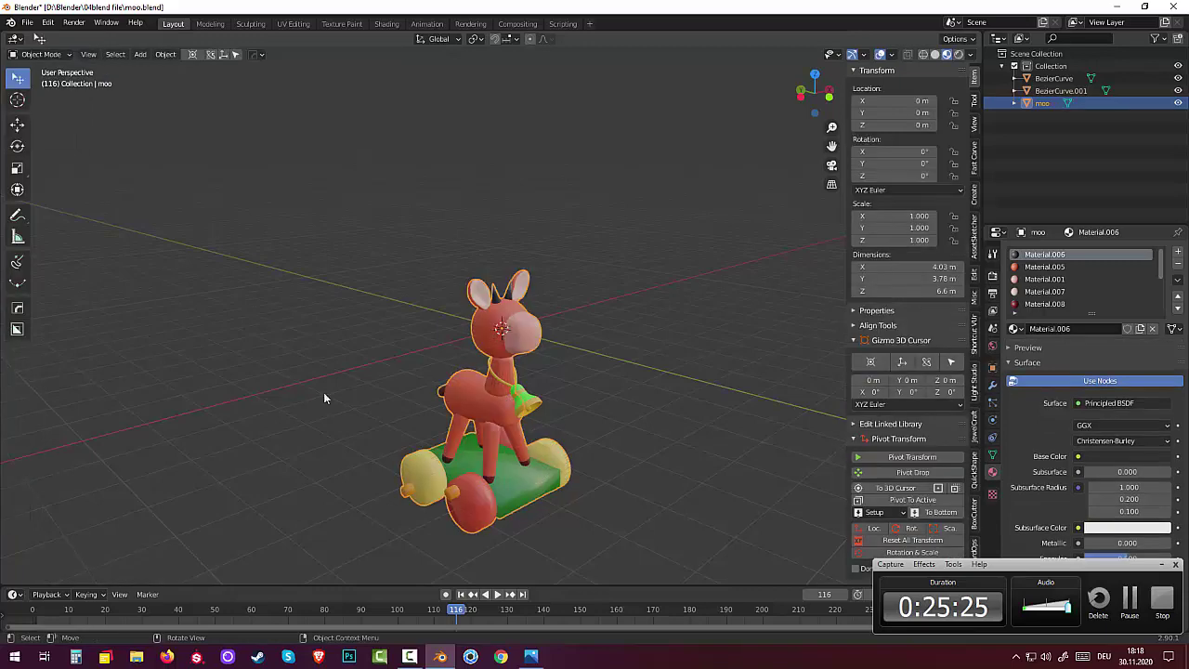
Step: Set the moo toy to flat shading and reselect it
right_click(473, 499)
click(411, 443)
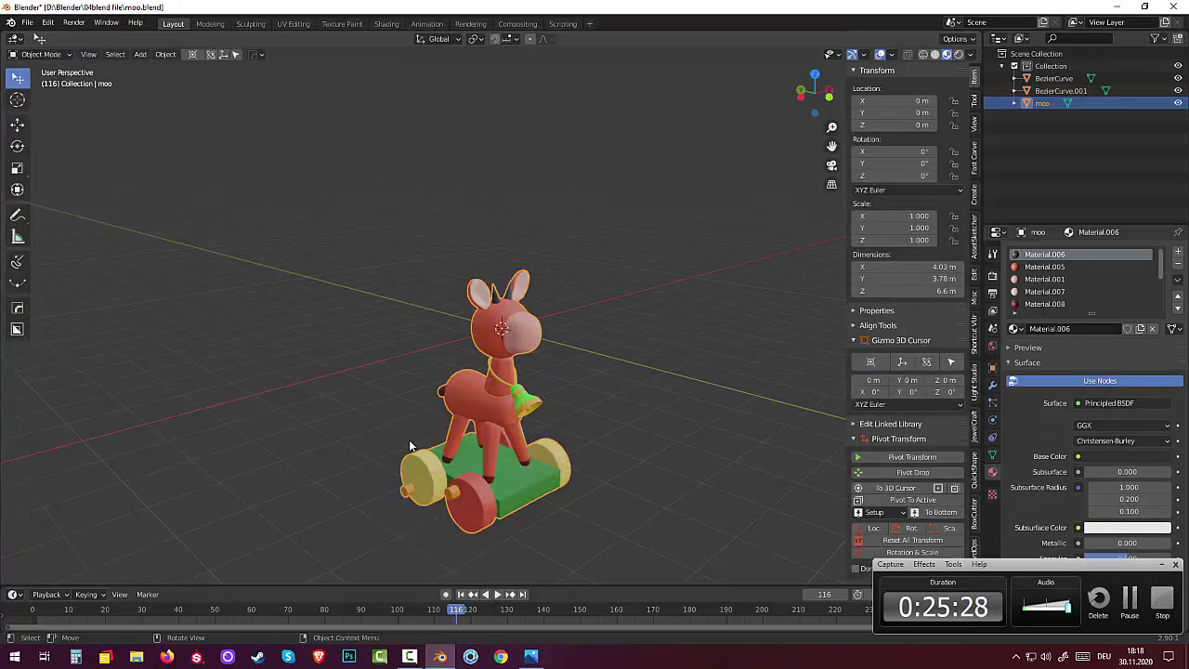
click(628, 519)
mouse_move(632, 516)
middle_down()
mouse_move(578, 527)
mouse_move(575, 491)
mouse_move(616, 507)
middle_up()
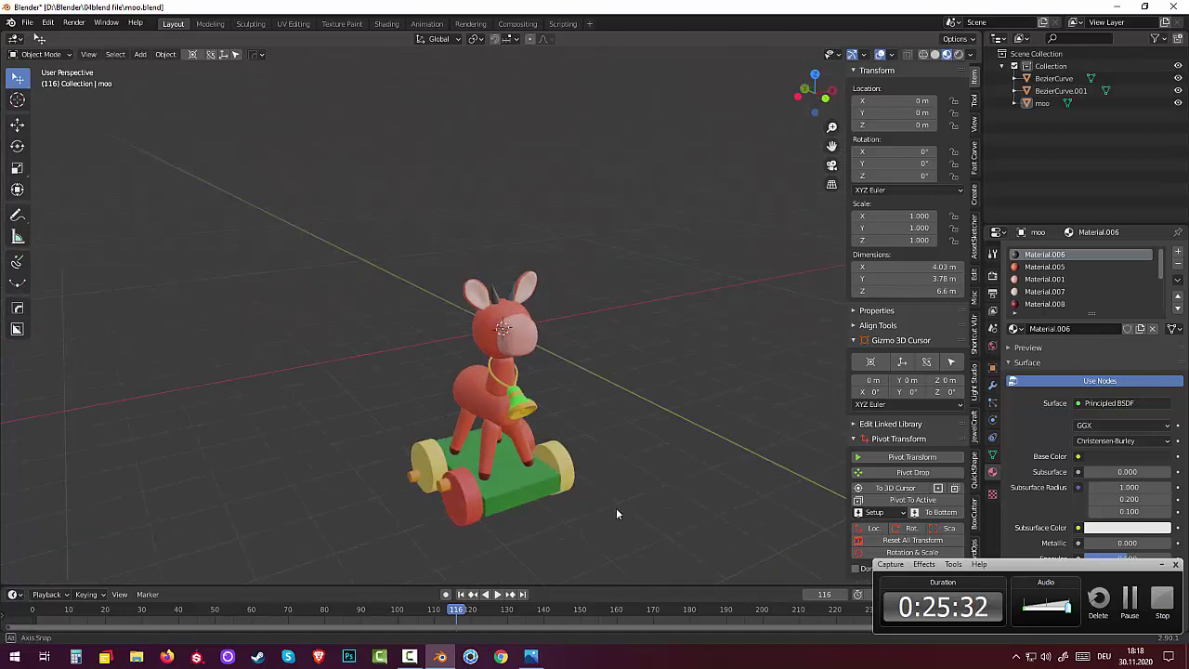
click(474, 502)
middle_drag(474, 506, 676, 516)
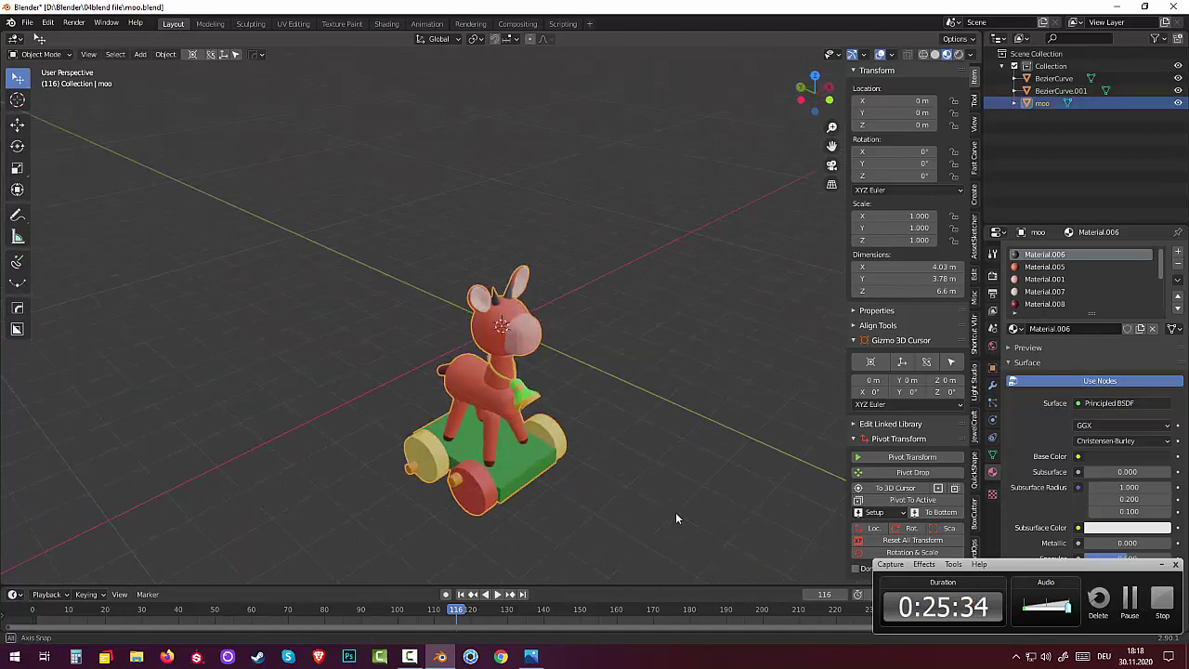
Step: Circle-select and grow the wheel's faces in Edit Mode, then view the toy in Object Mode
click(54, 54)
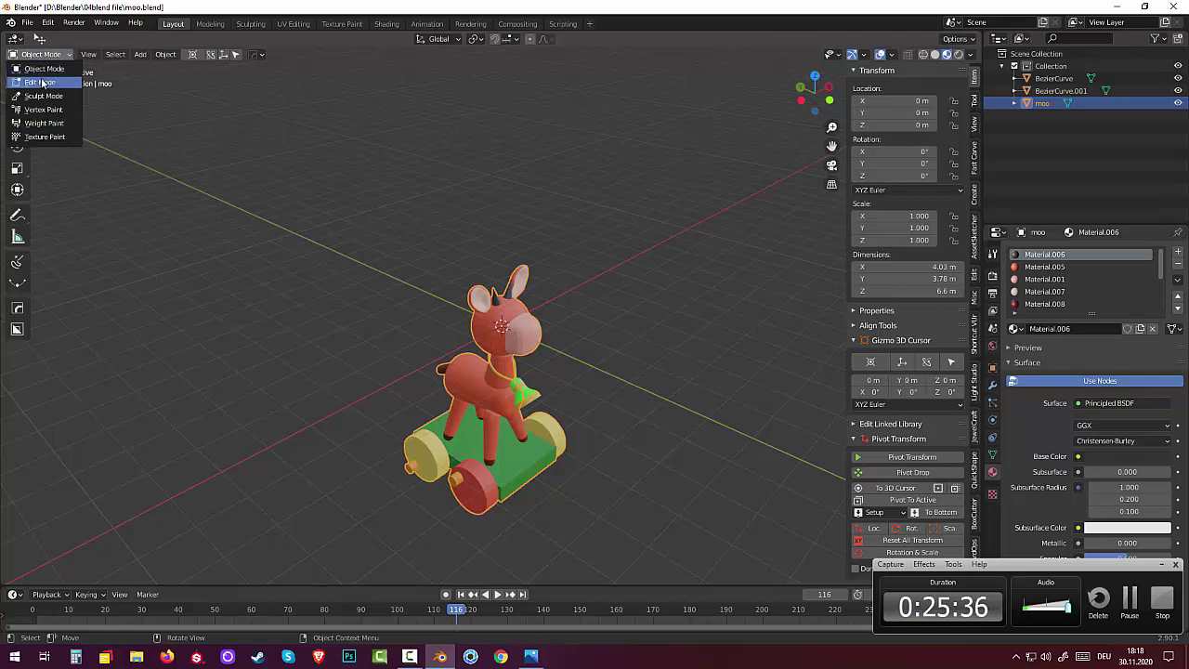
click(43, 83)
key(c)
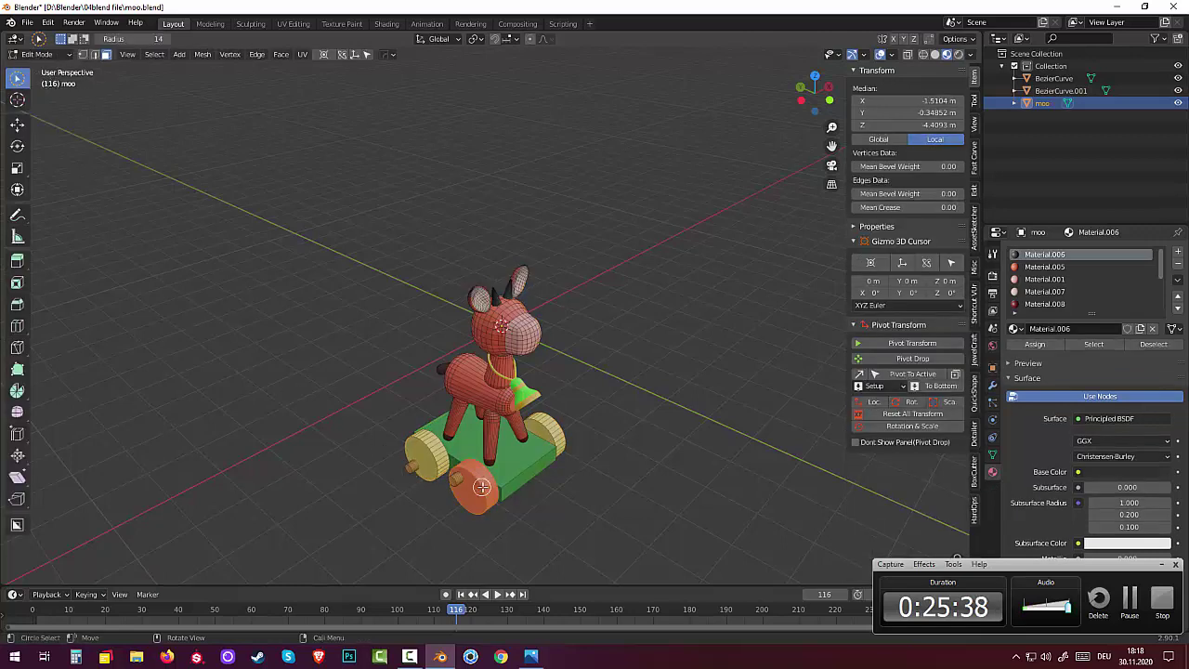
right_click(481, 489)
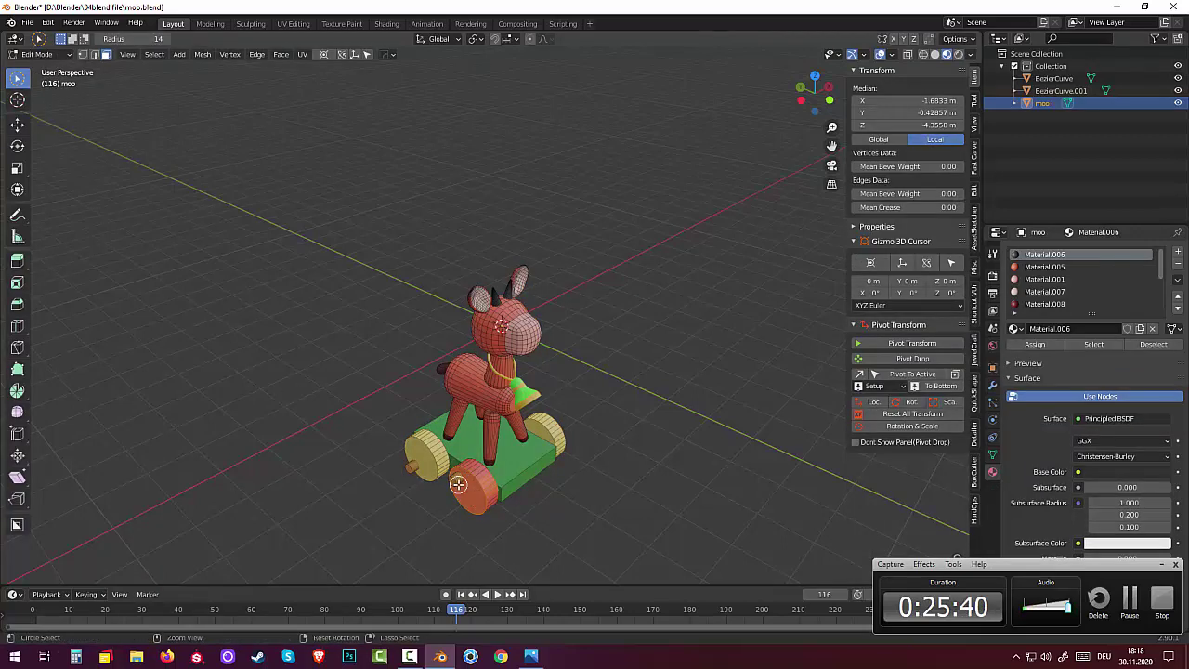
key(ctrl+KP_Add)
key(ctrl+KP_Add)
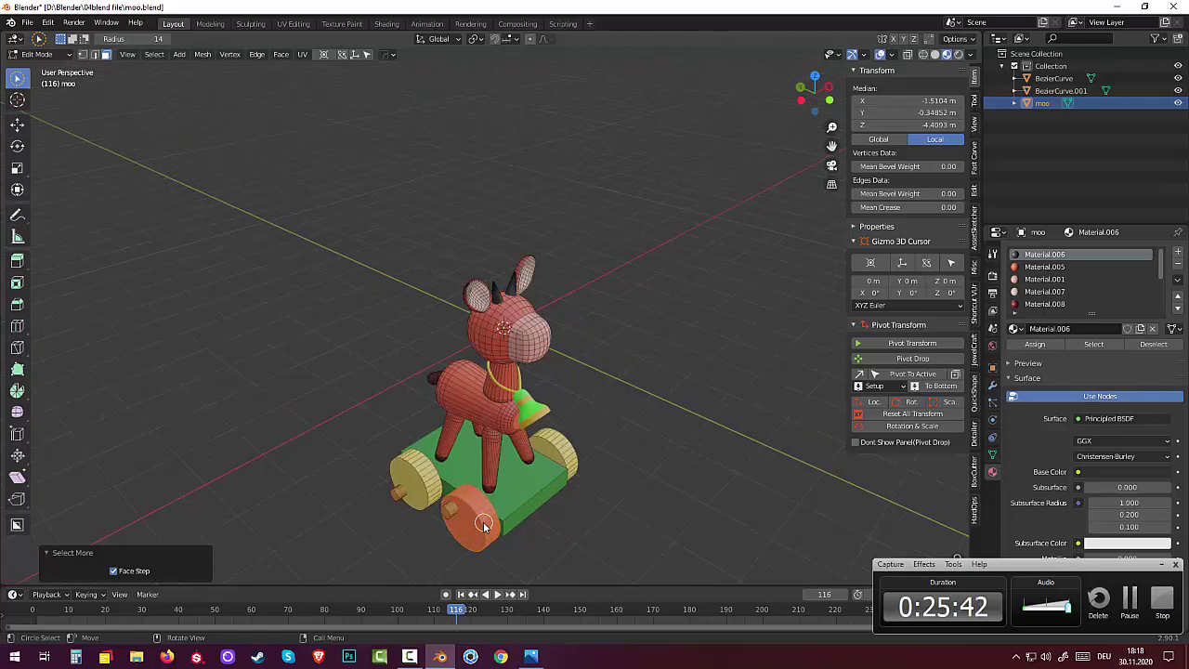
right_click(397, 325)
click(43, 56)
click(44, 69)
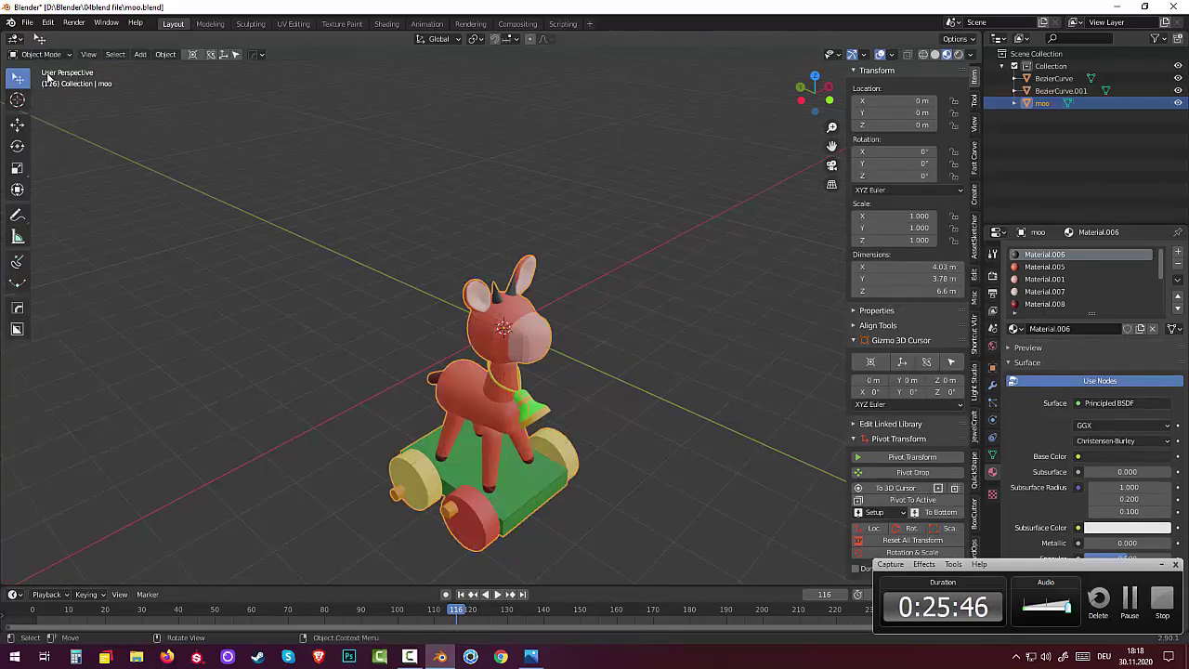
mouse_move(619, 485)
middle_down()
mouse_move(535, 499)
mouse_move(590, 436)
mouse_move(625, 466)
middle_up()
scroll(590, 435, down, 2)
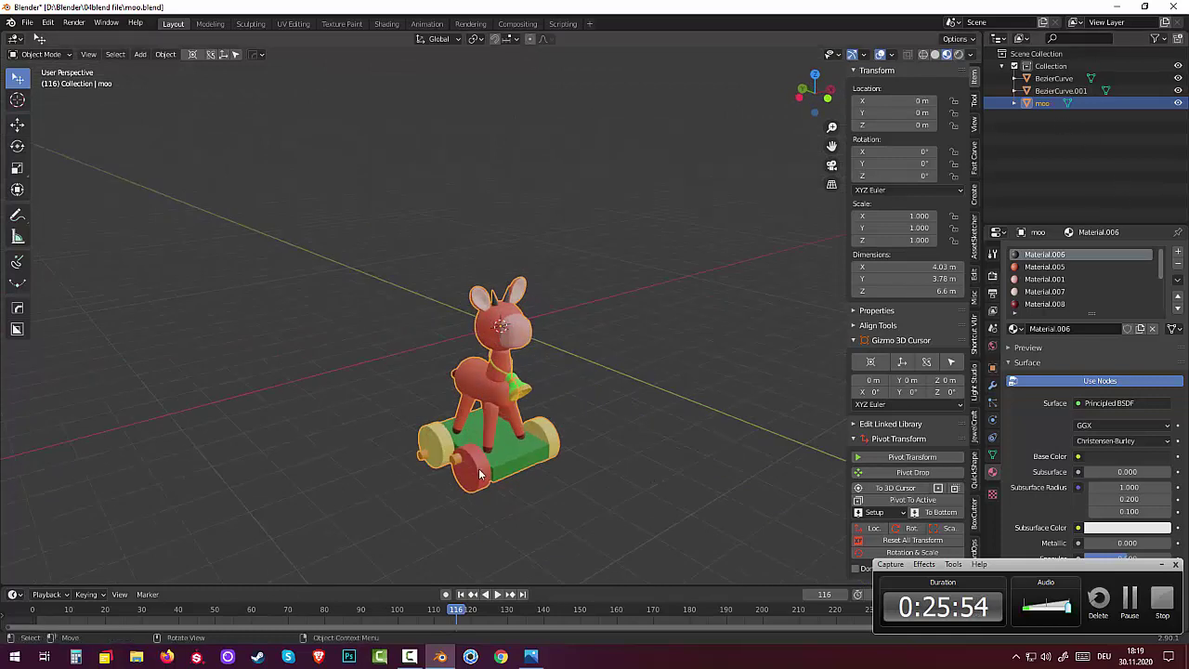
scroll(531, 484, up, 1)
mouse_move(544, 484)
middle_down()
mouse_move(552, 431)
mouse_move(612, 466)
mouse_move(511, 327)
middle_up()
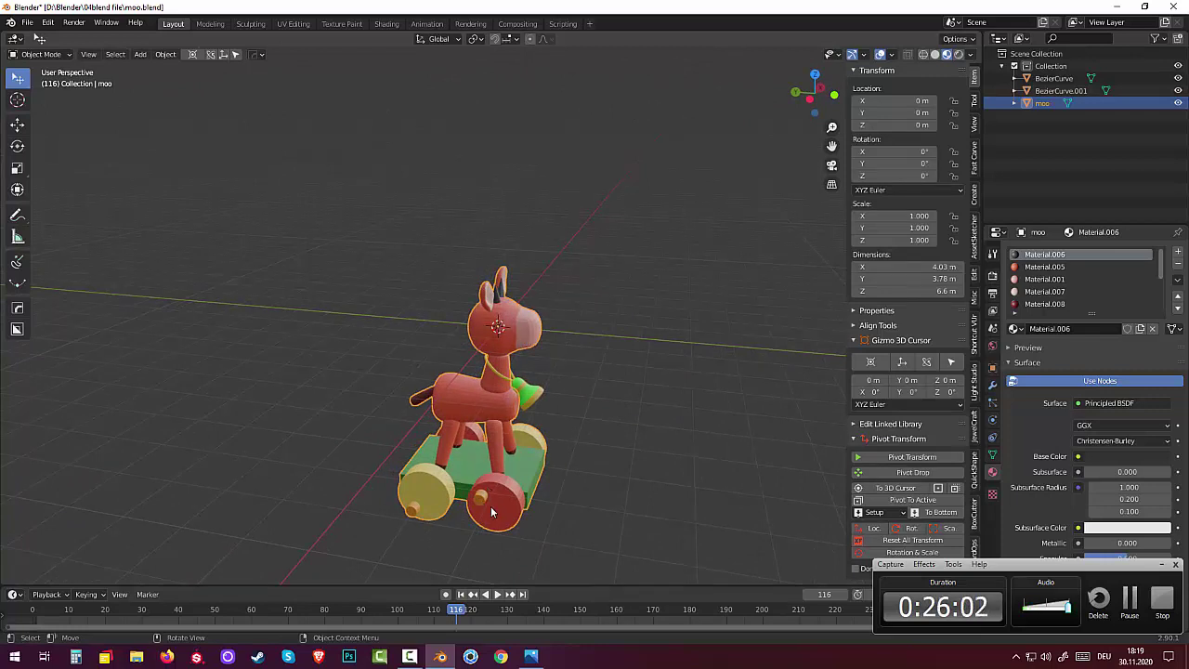
Step: Switch to Solid shading and separate the first two wheels from moo into their own objects
click(51, 54)
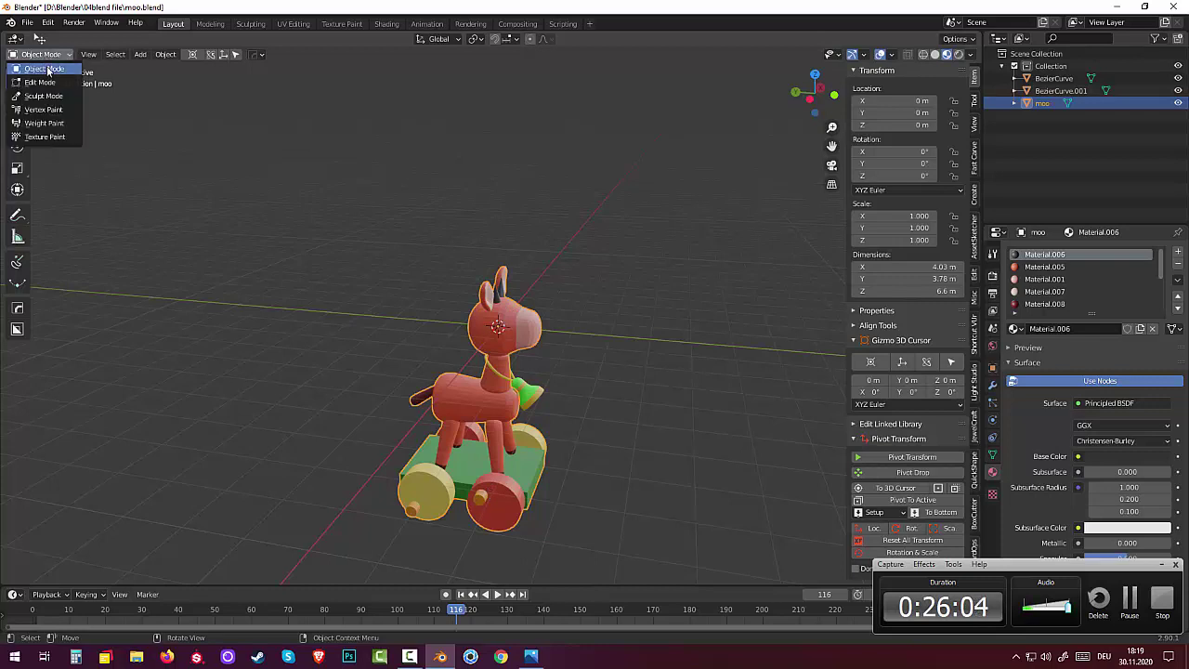
click(41, 83)
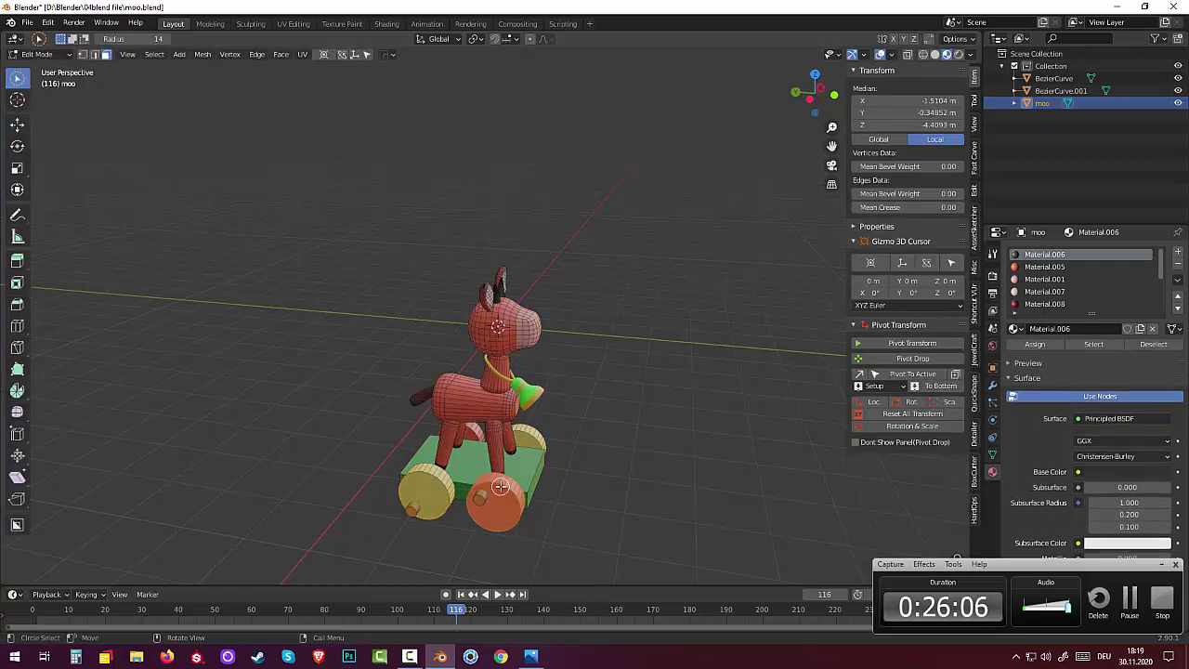
key(ctrl+KP_Add)
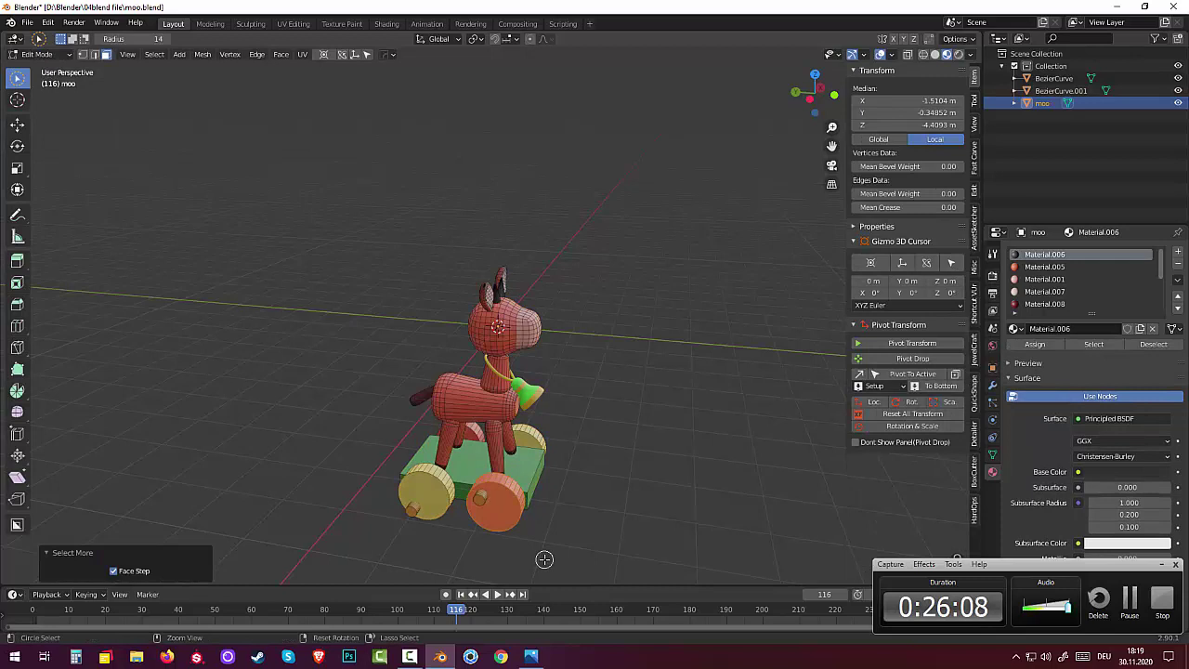
click(935, 54)
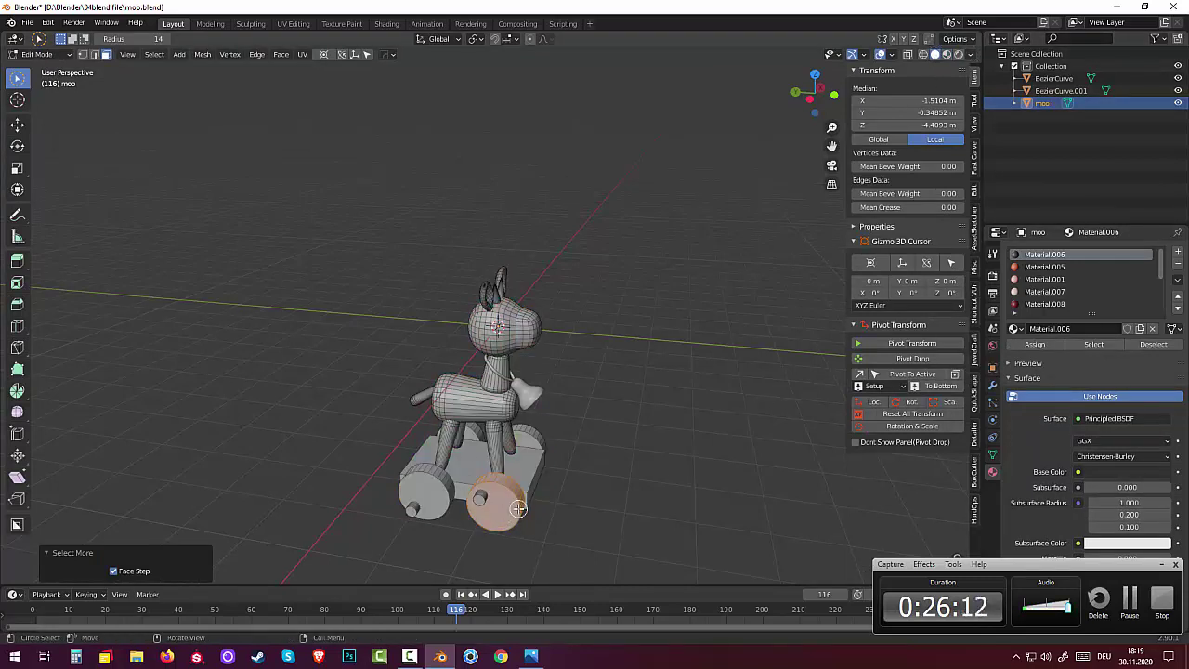
key(p)
click(609, 501)
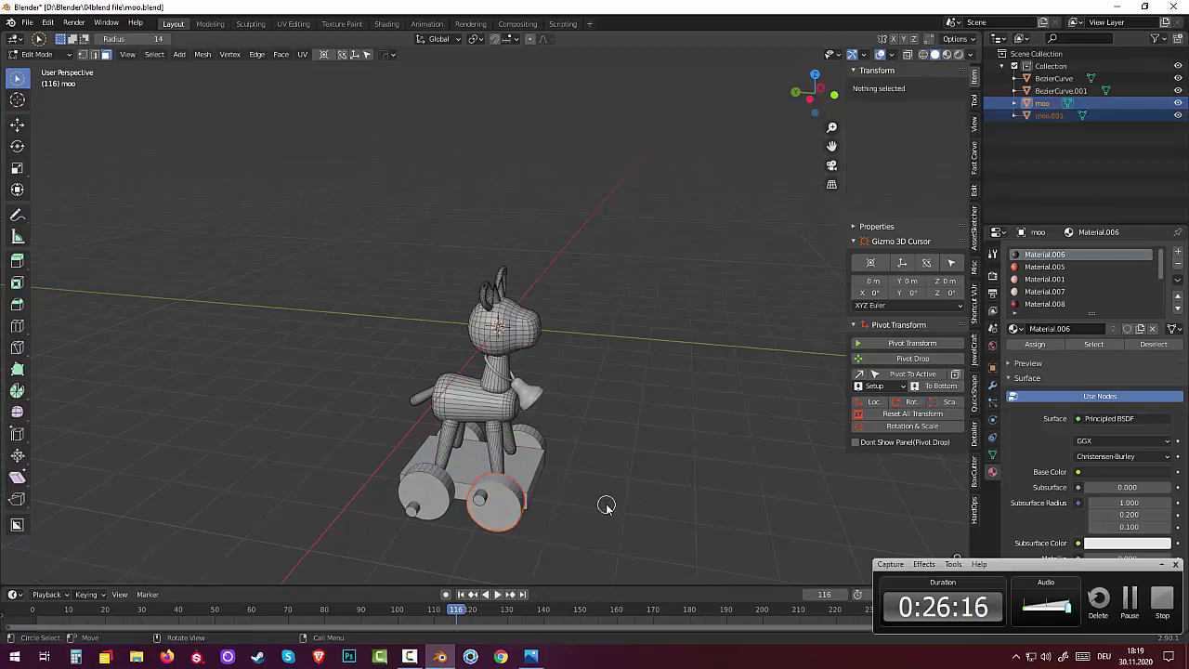
key(l)
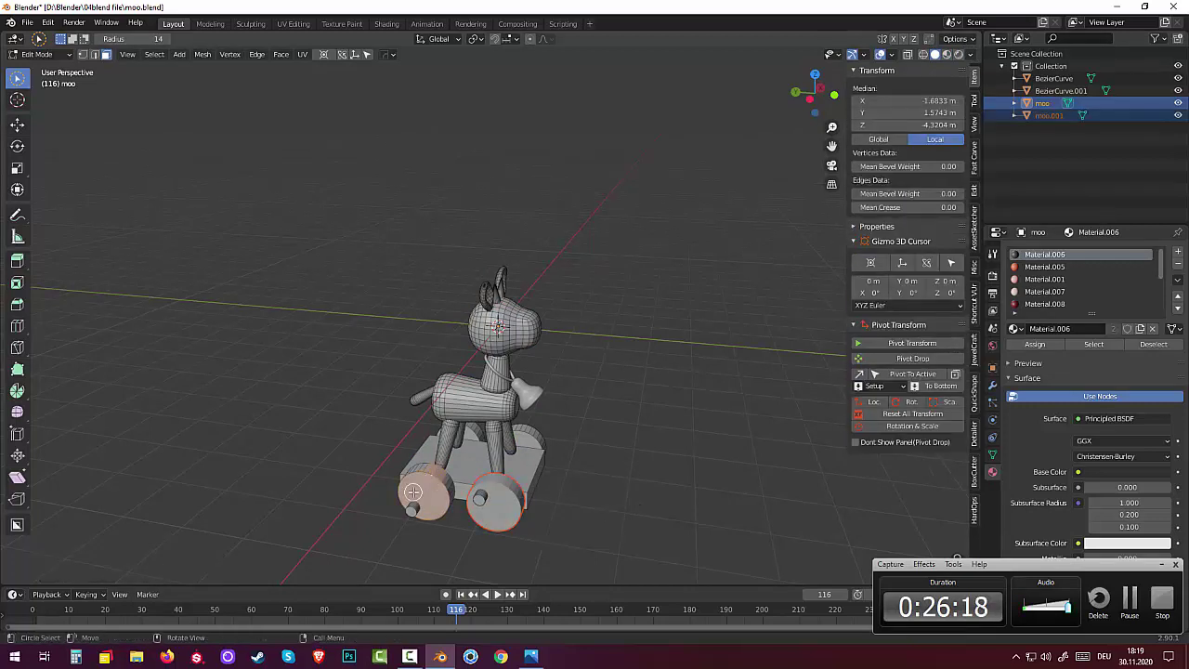
key(ctrl+KP_Add)
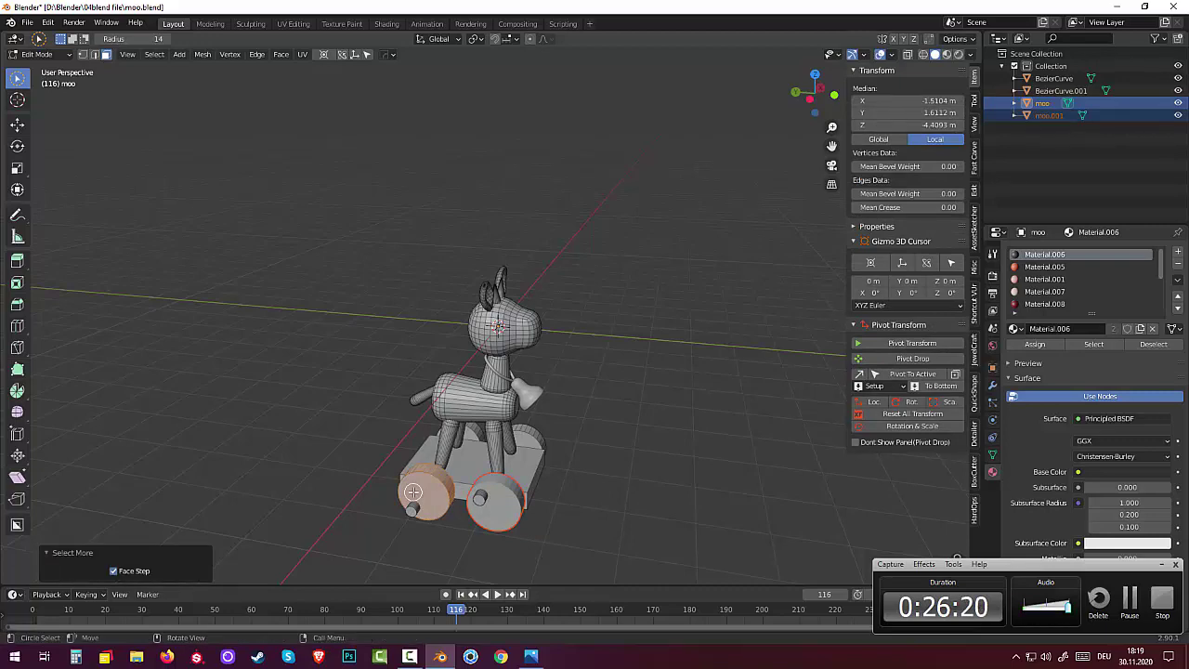
key(p)
click(385, 492)
Step: Separate the remaining two right-side wheels into their own objects
middle_drag(638, 443, 506, 462)
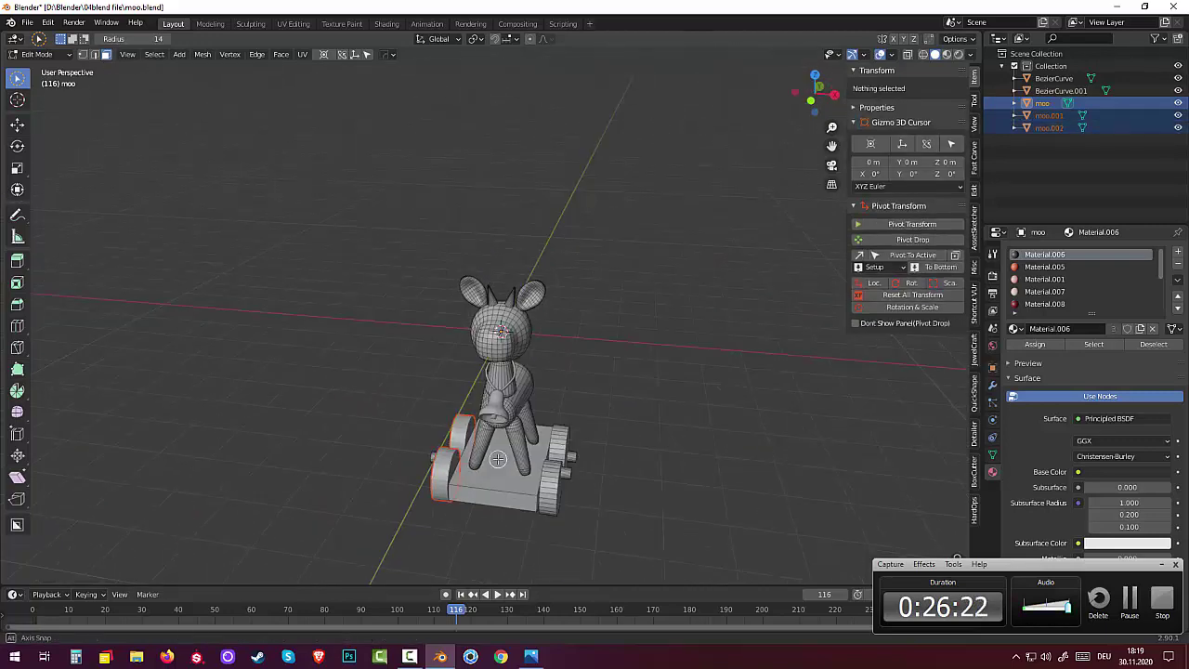
click(552, 491)
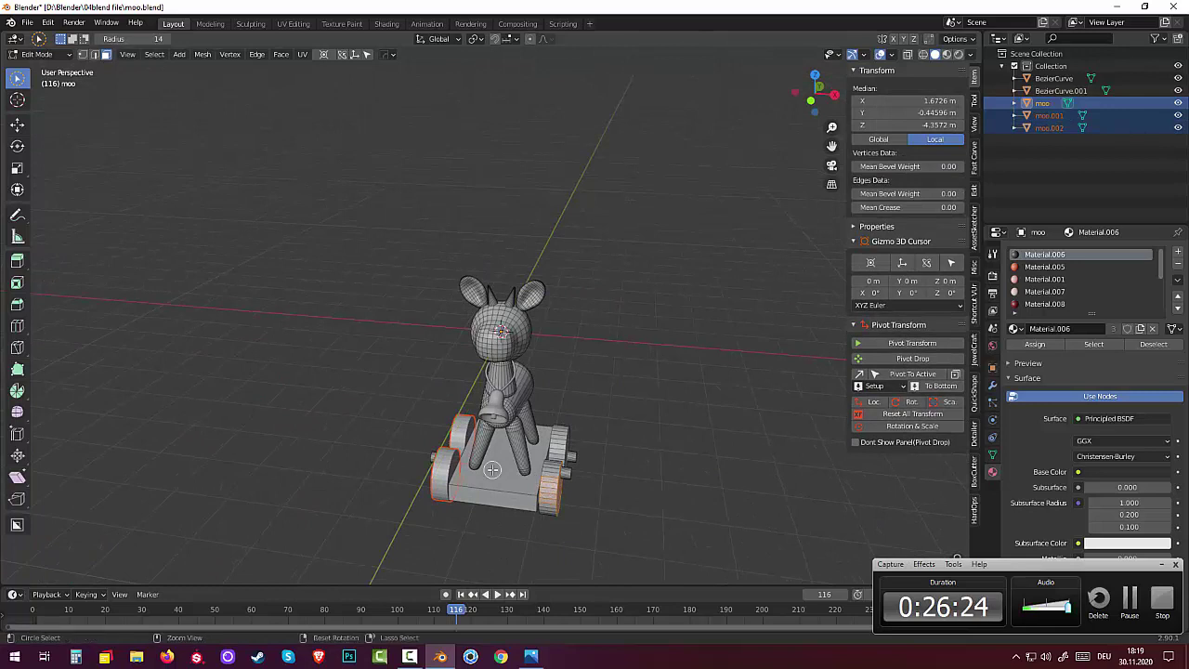
key(ctrl+KP_Add)
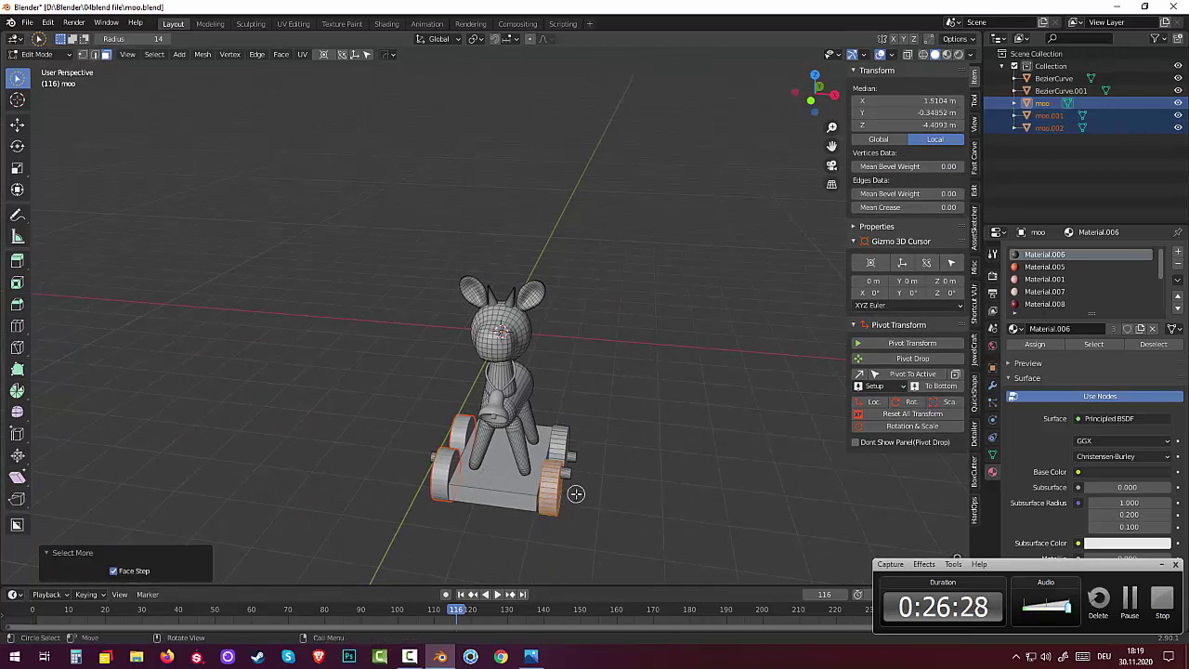
key(p)
click(569, 490)
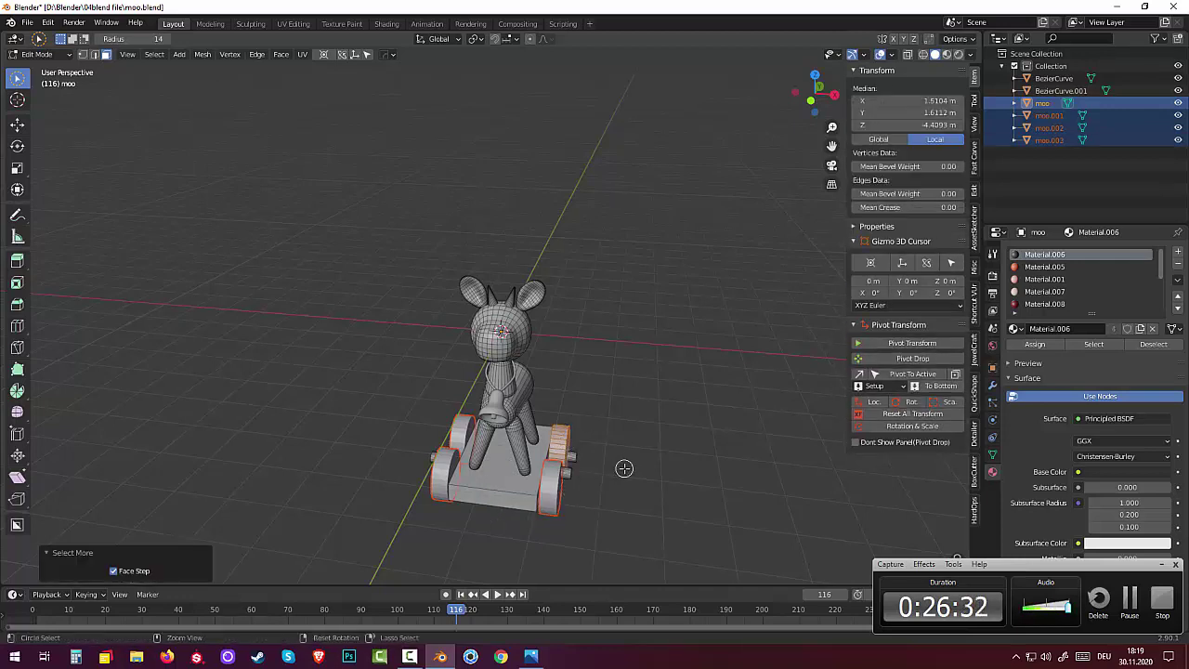
key(p)
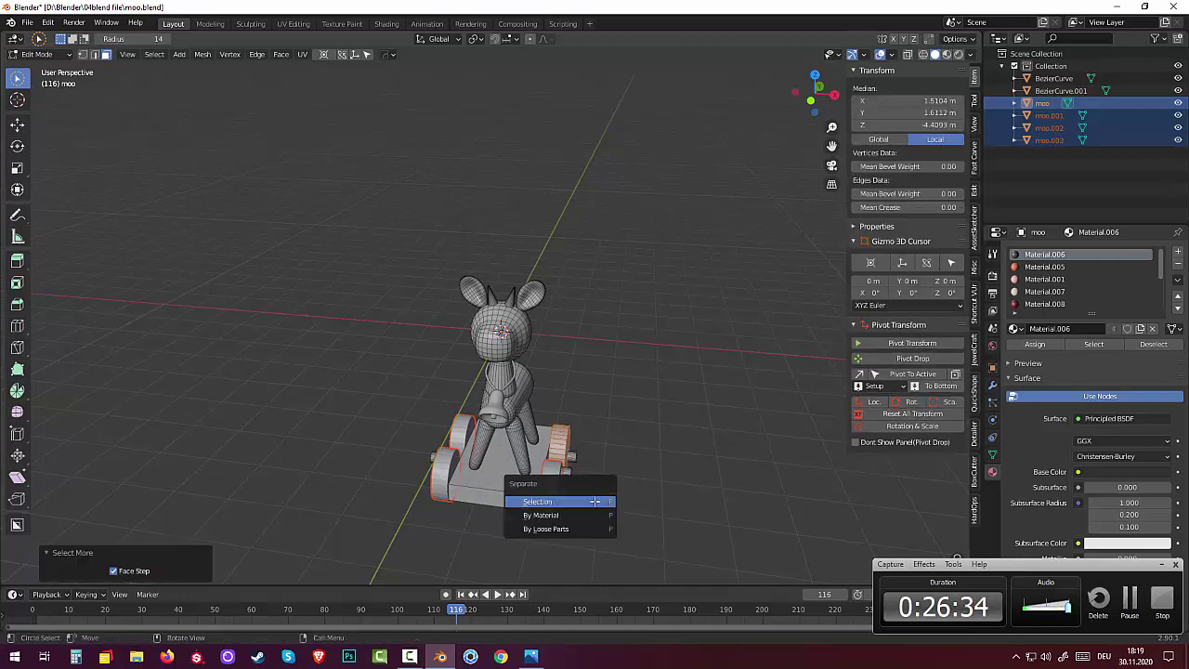
click(593, 503)
Step: Clear the cart base selection and return to Object Mode
key(l)
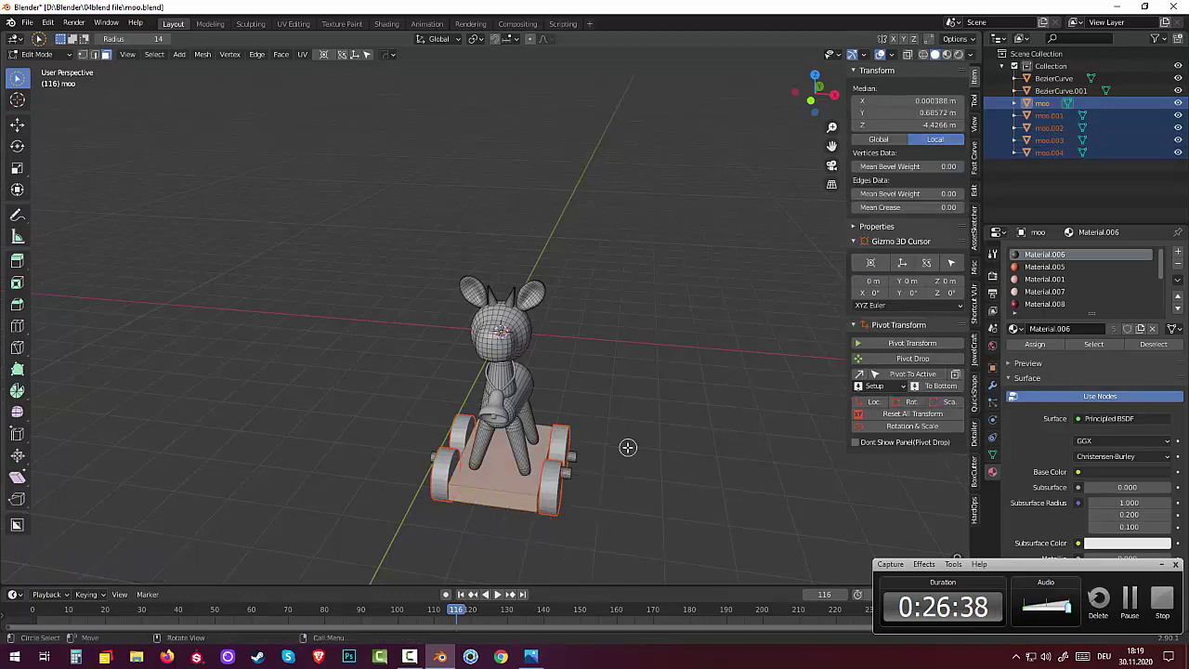
key(alt+a)
click(490, 504)
key(alt+a)
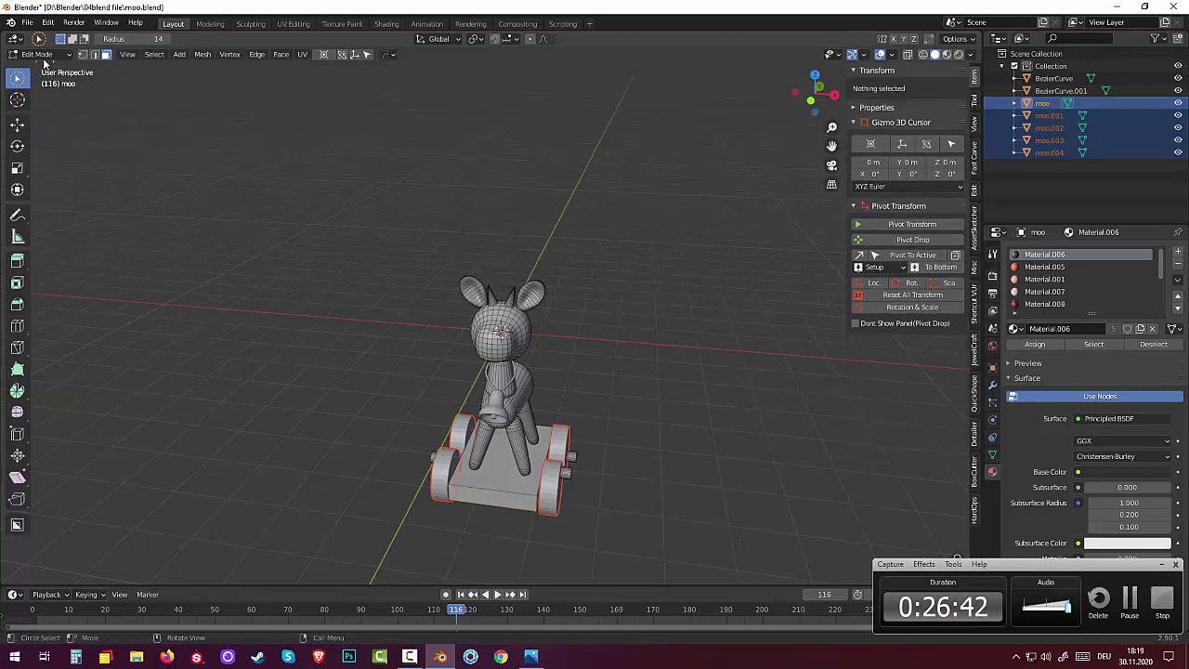
click(37, 54)
click(37, 67)
Step: Separate the cart base from the moo mesh into its own object
key(alt+a)
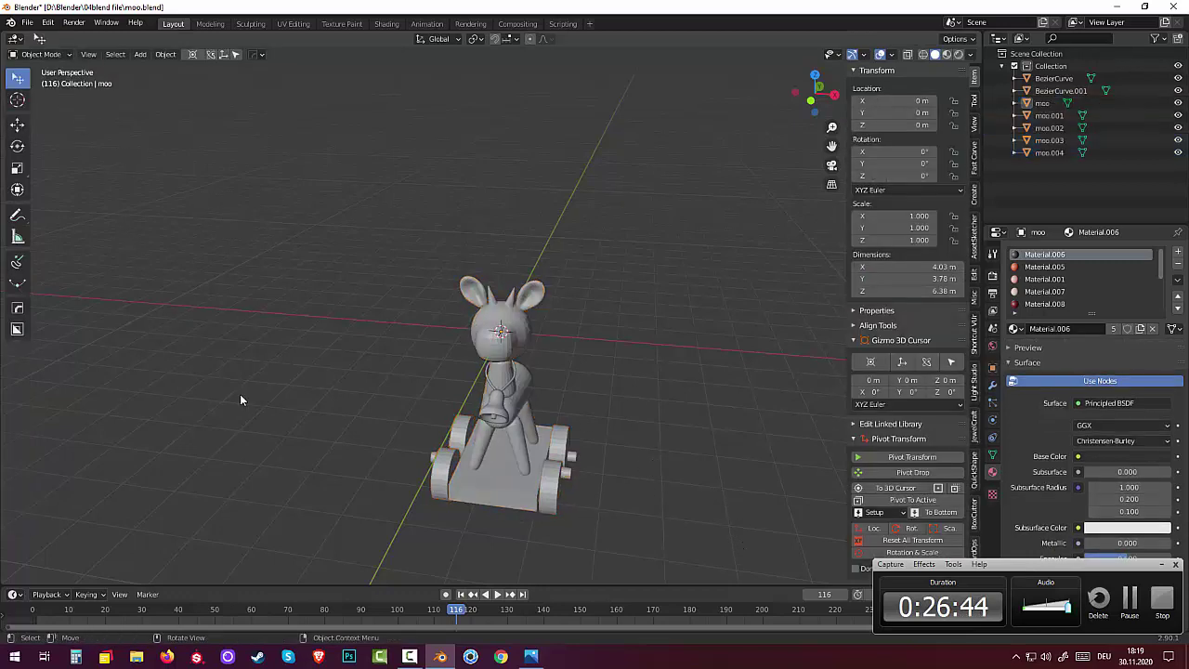
click(480, 497)
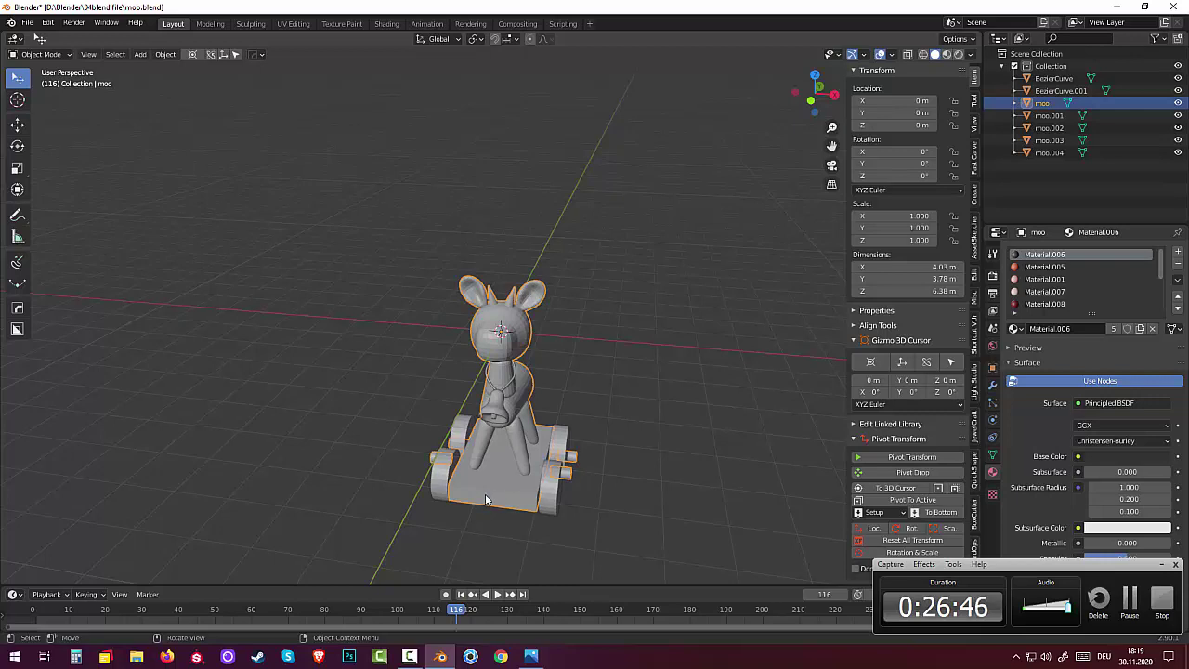
click(38, 54)
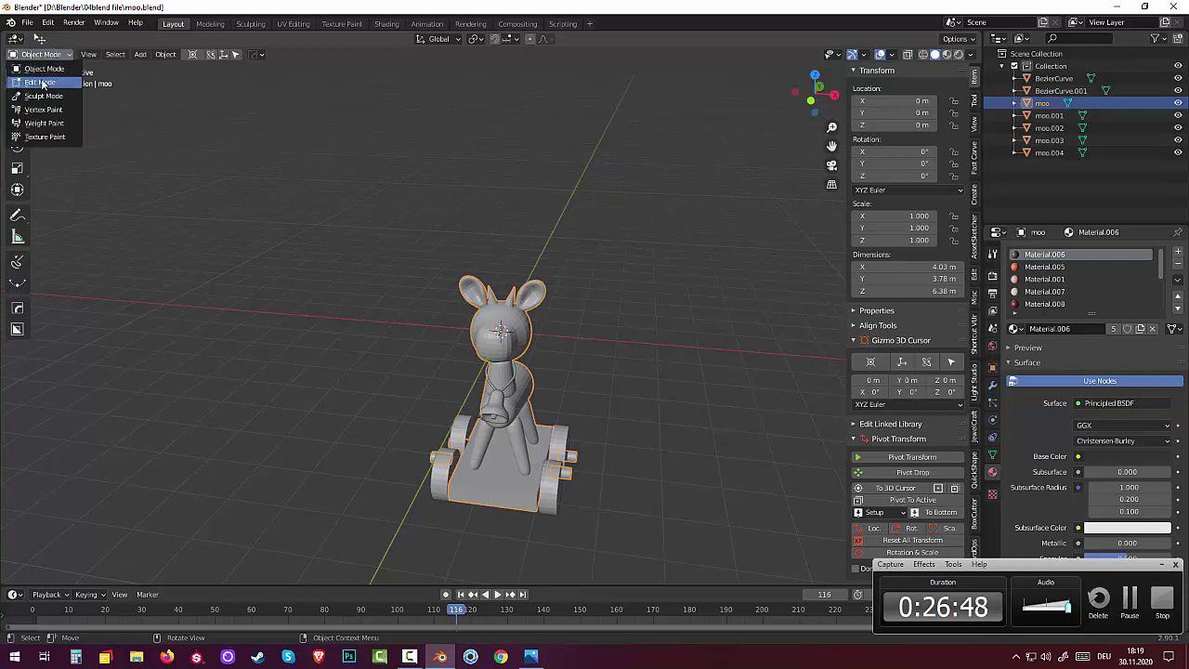
click(39, 80)
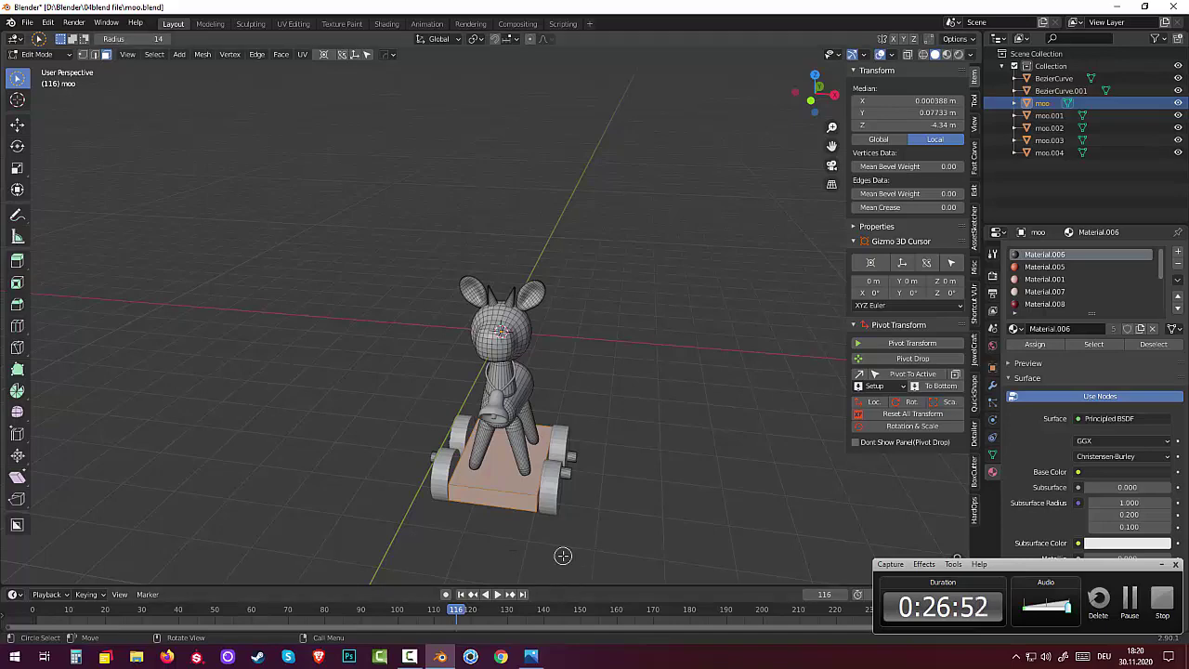
key(p)
click(553, 554)
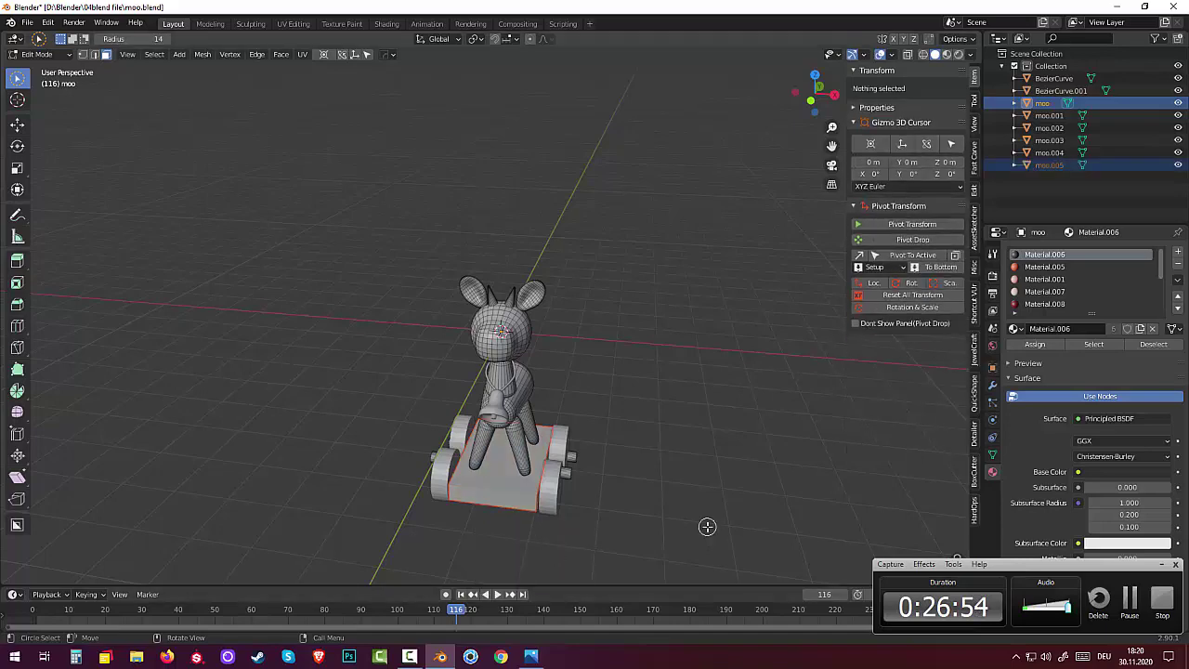
Step: Return to Object Mode, adjust the horse's shading, and select the cart base moo.005
mouse_move(701, 510)
middle_down()
mouse_move(753, 489)
mouse_move(826, 486)
middle_up()
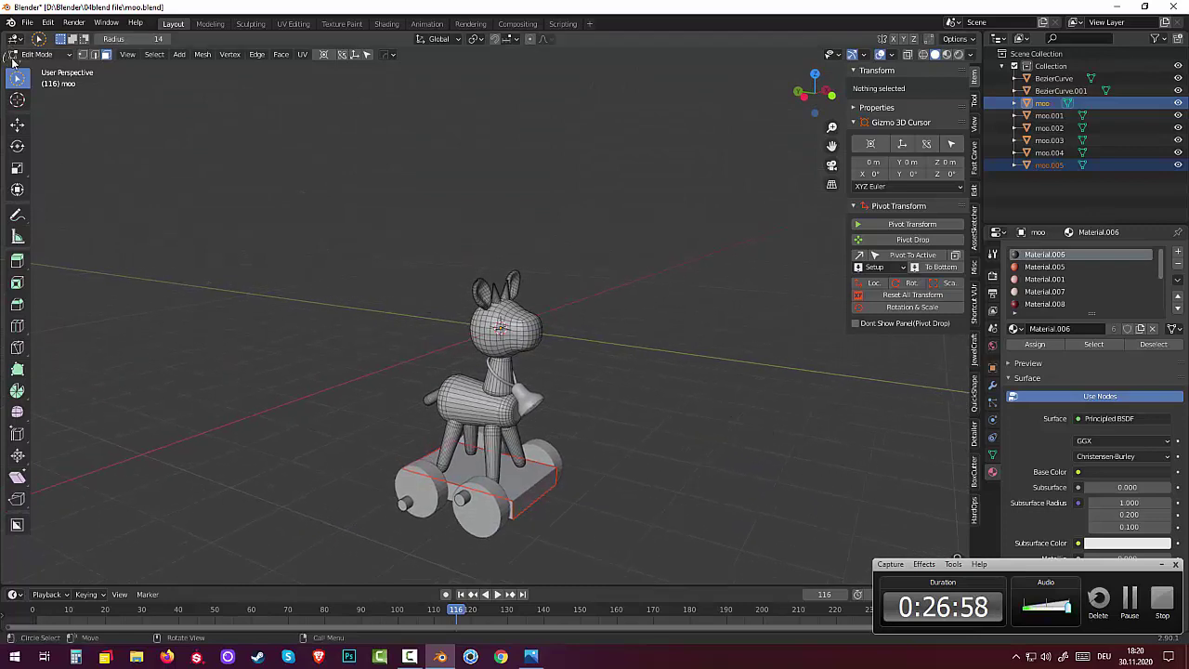
click(1060, 105)
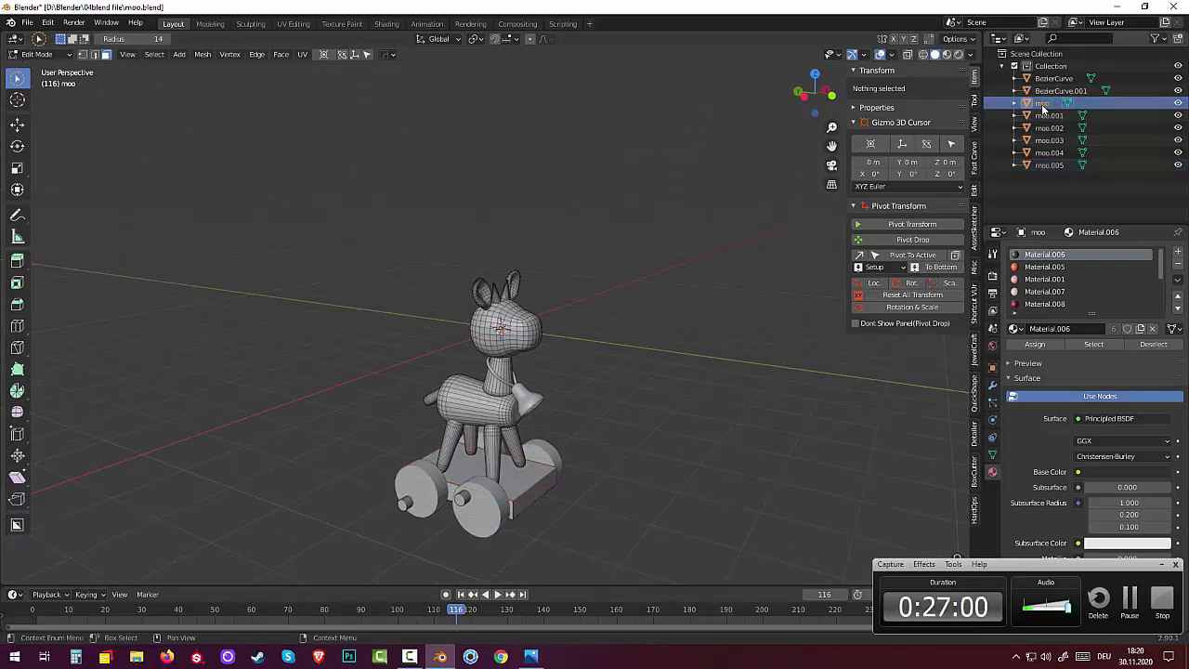
click(37, 53)
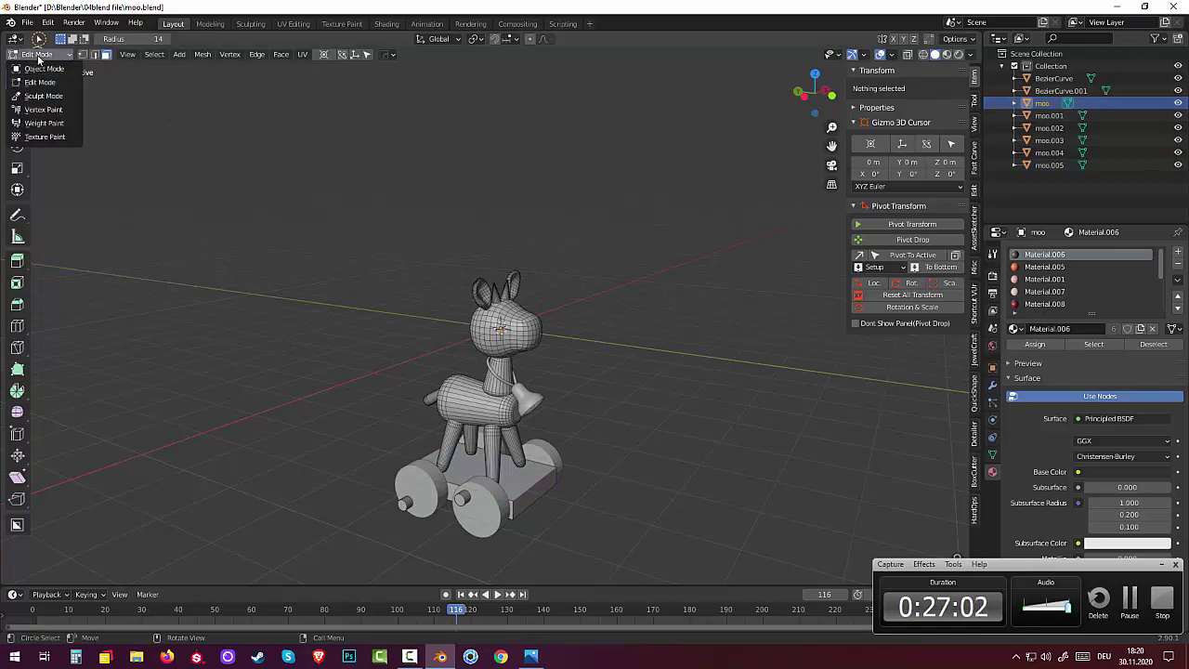
click(35, 63)
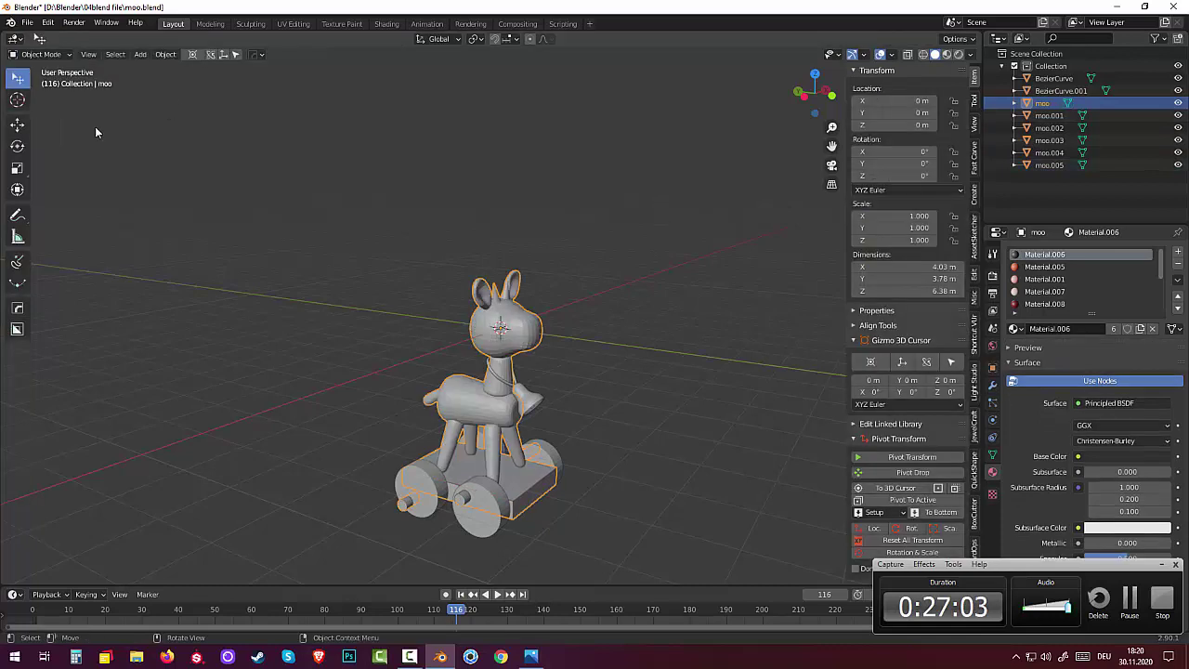
right_click(476, 419)
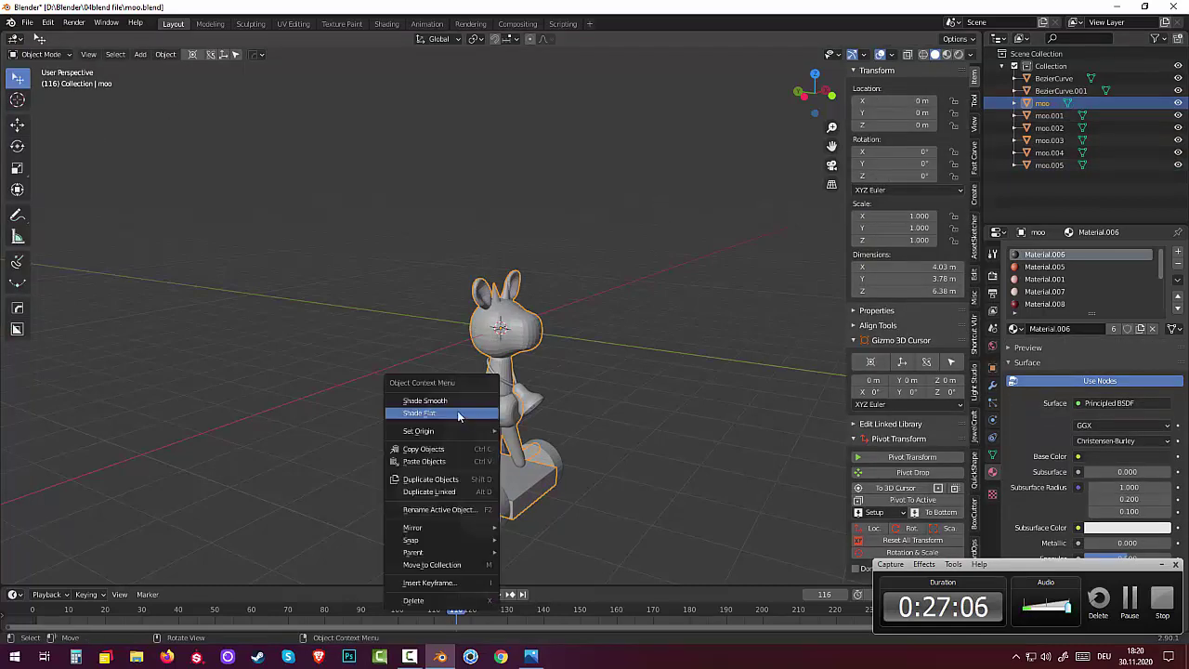
click(429, 406)
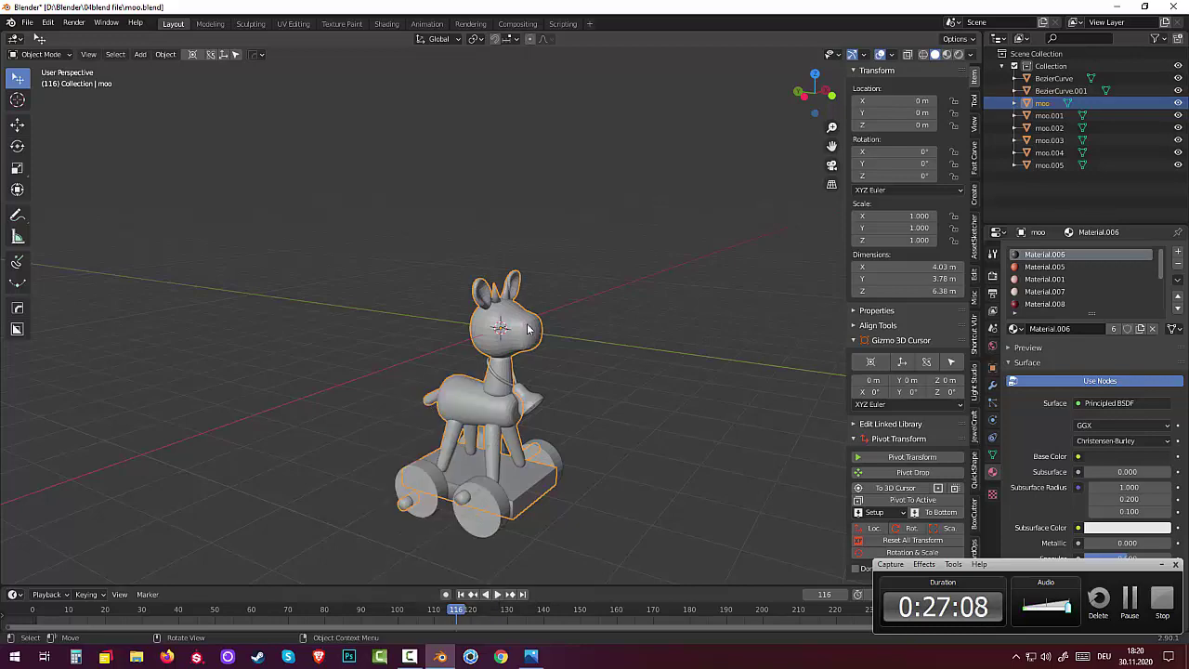
mouse_move(515, 301)
middle_down()
mouse_move(753, 504)
mouse_move(766, 497)
middle_up()
click(518, 513)
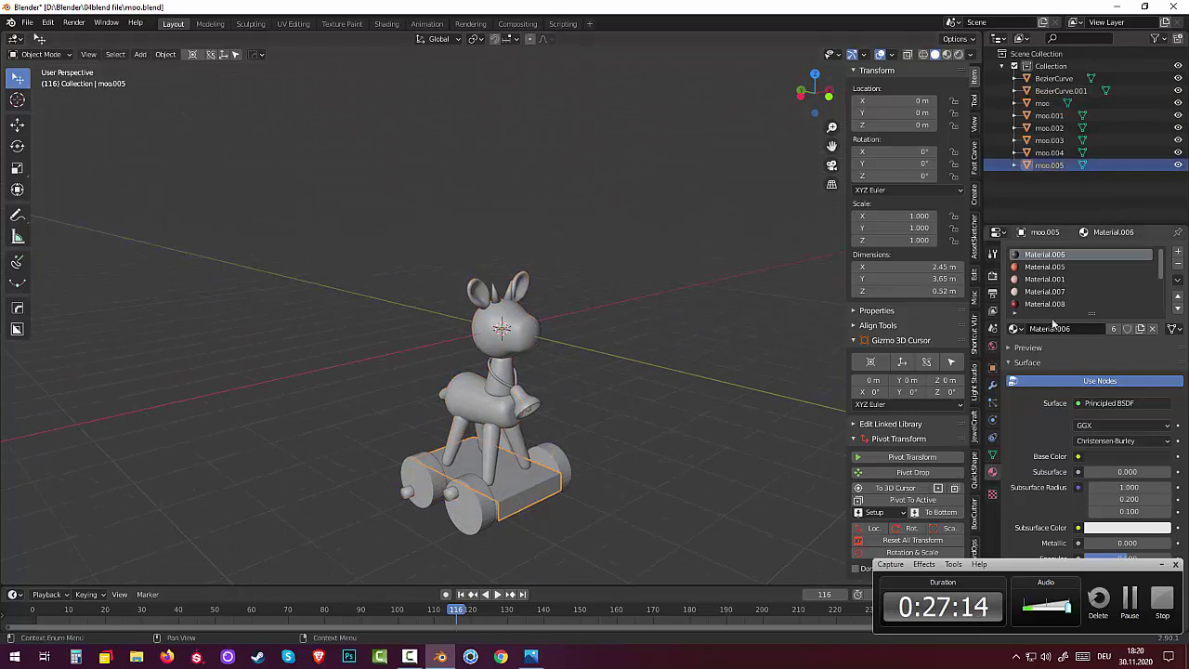
right_click(638, 461)
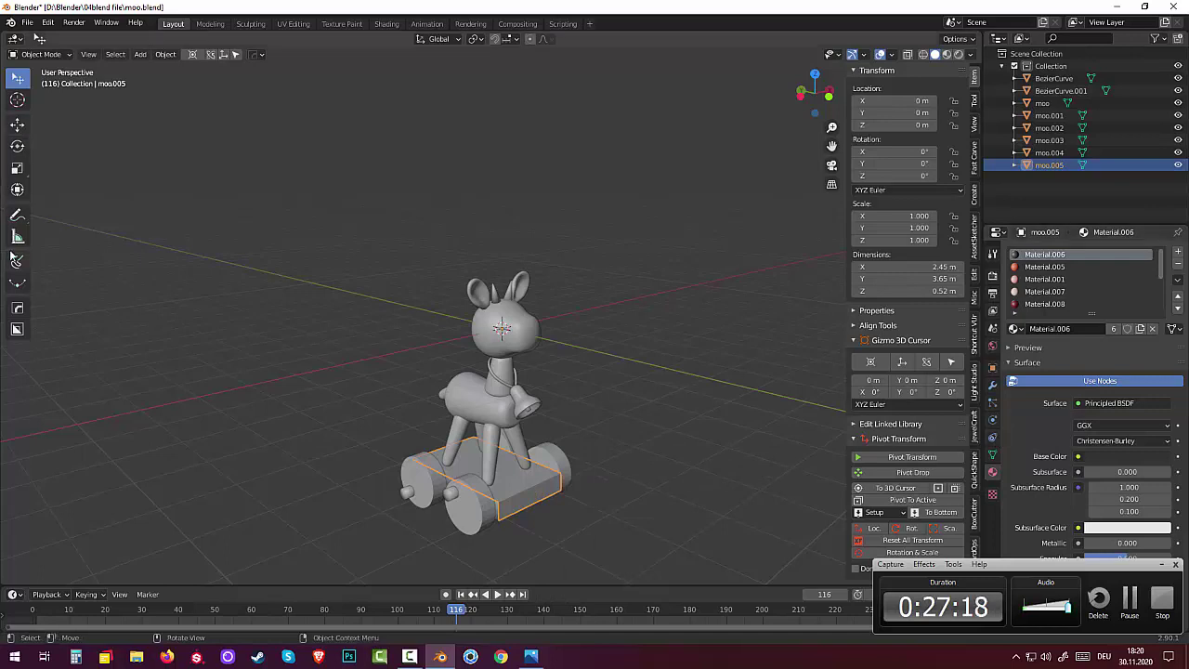
Step: Add a 3-segment HardOps bevel (width about 0.054, 30° limit) to the cart base moo.005
click(18, 312)
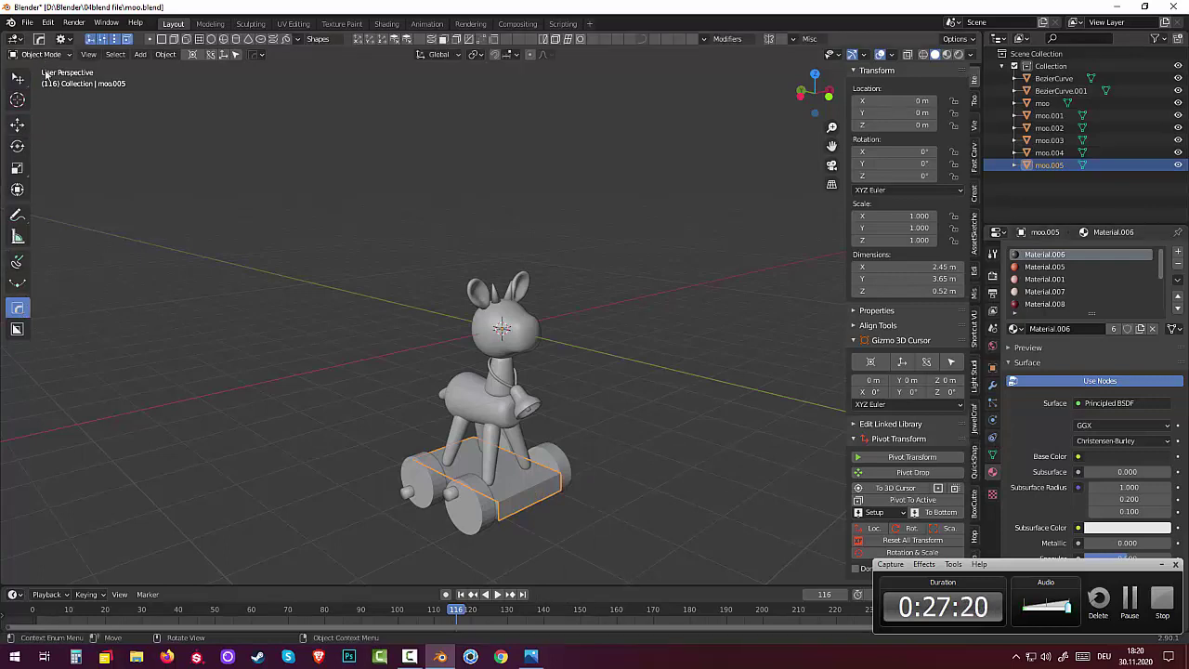
key(q)
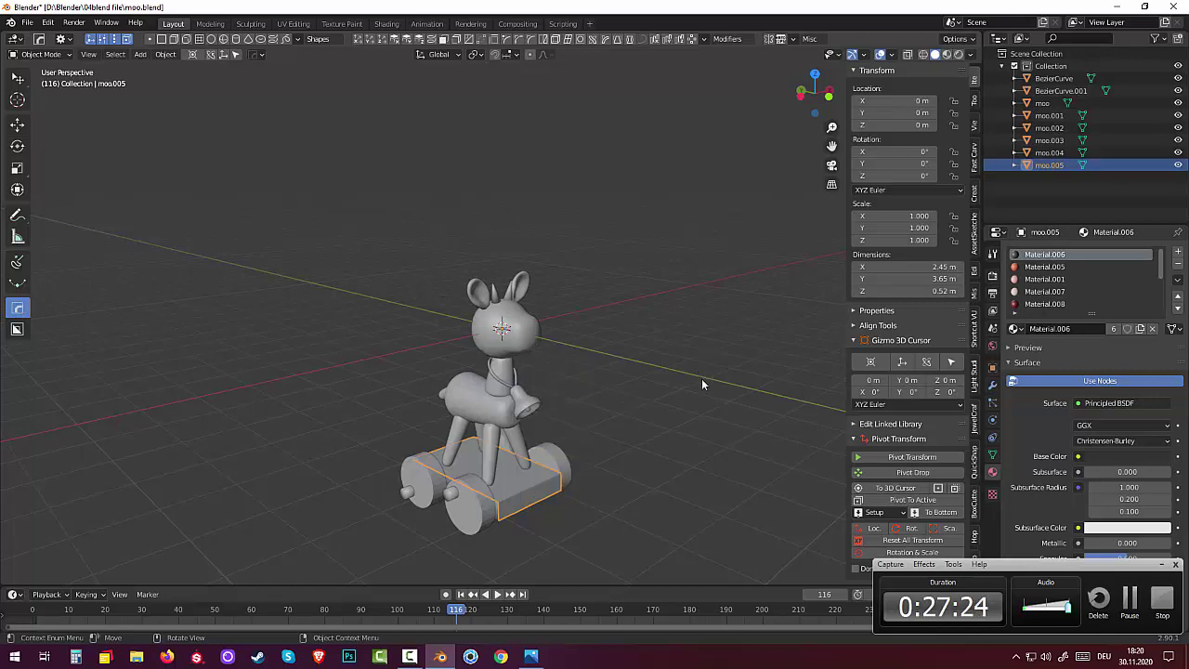
click(530, 502)
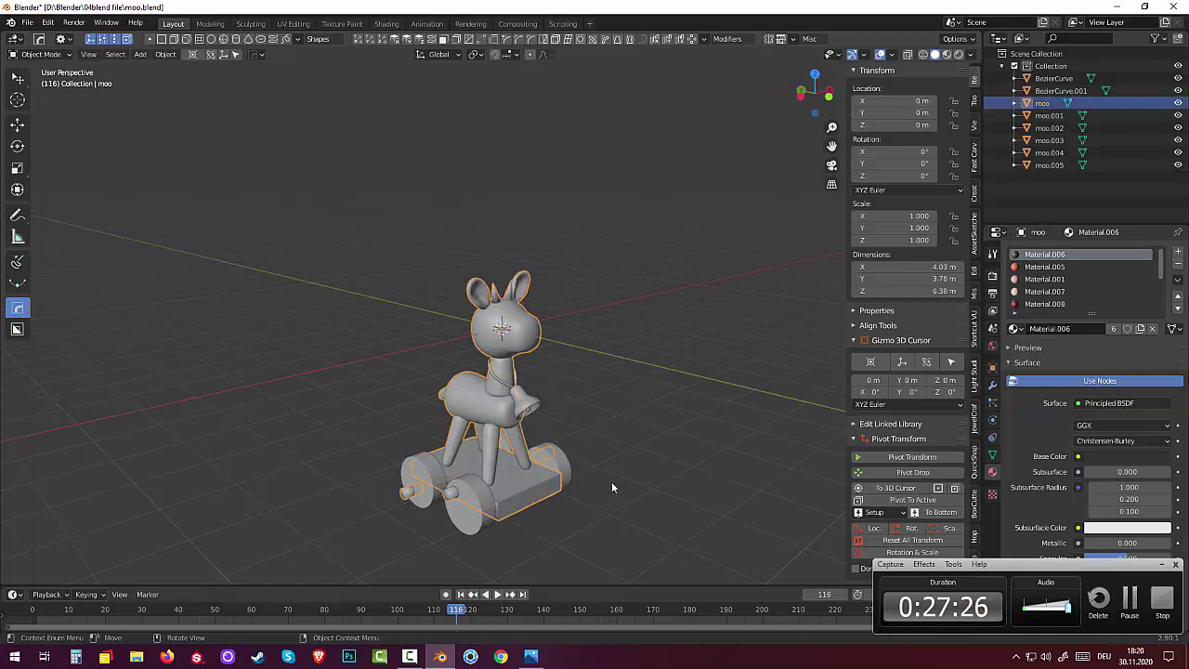
scroll(588, 470, up, 2)
mouse_move(605, 450)
middle_down()
mouse_move(606, 288)
mouse_move(548, 373)
middle_up()
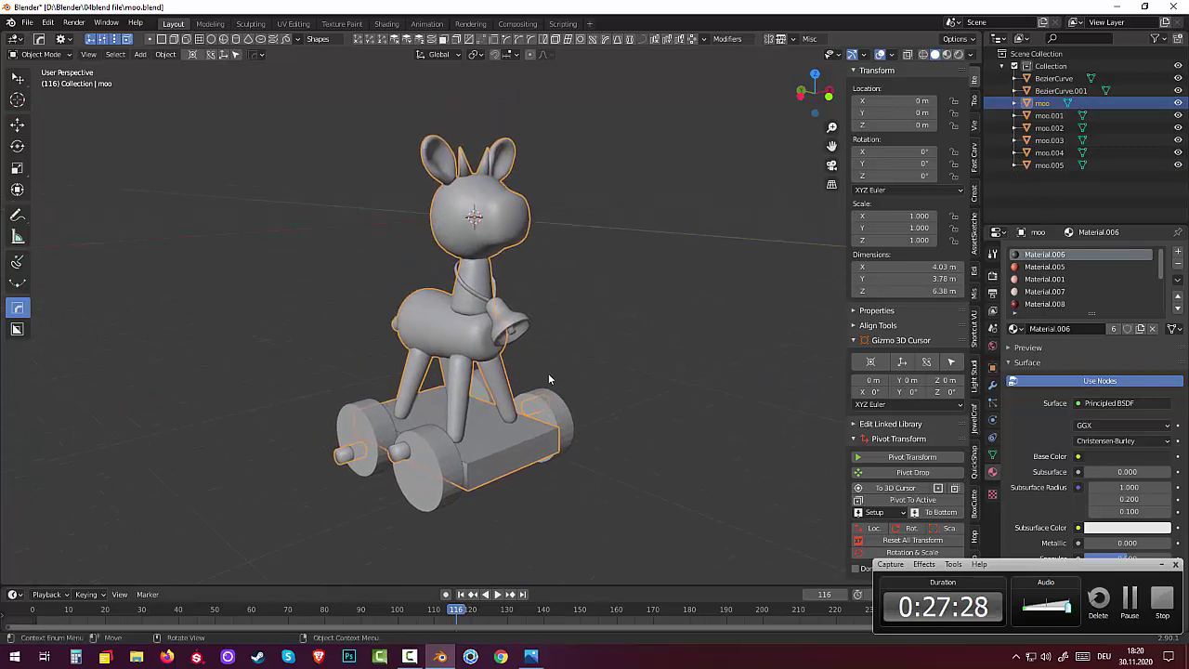
click(567, 463)
click(521, 459)
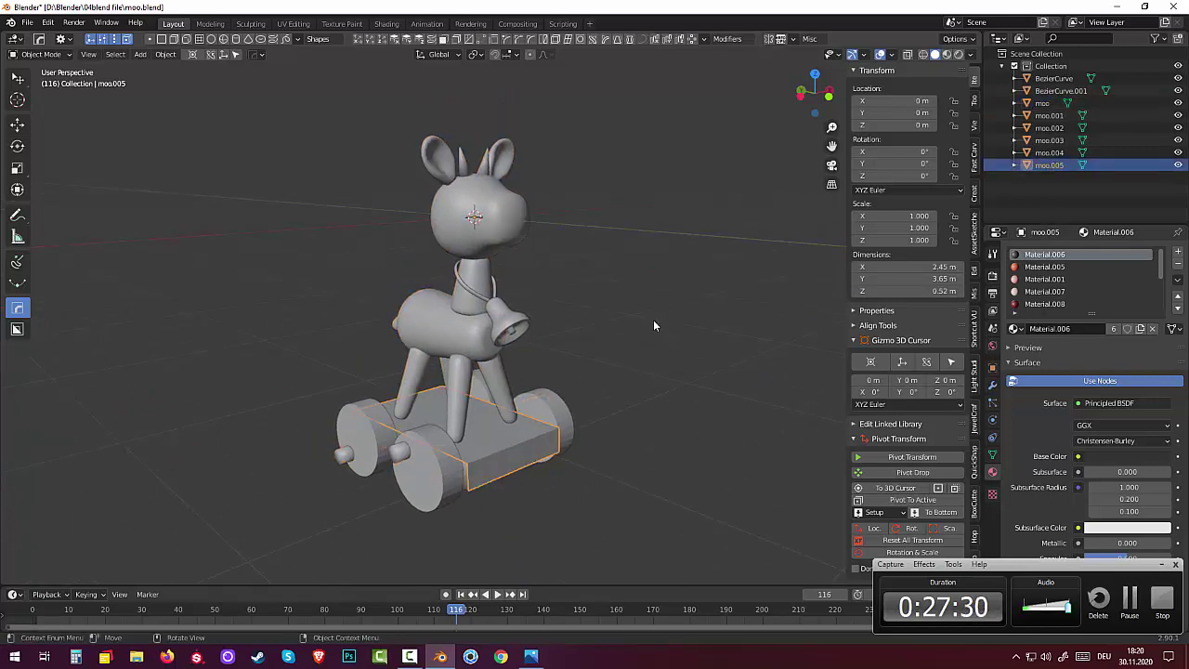
key(q)
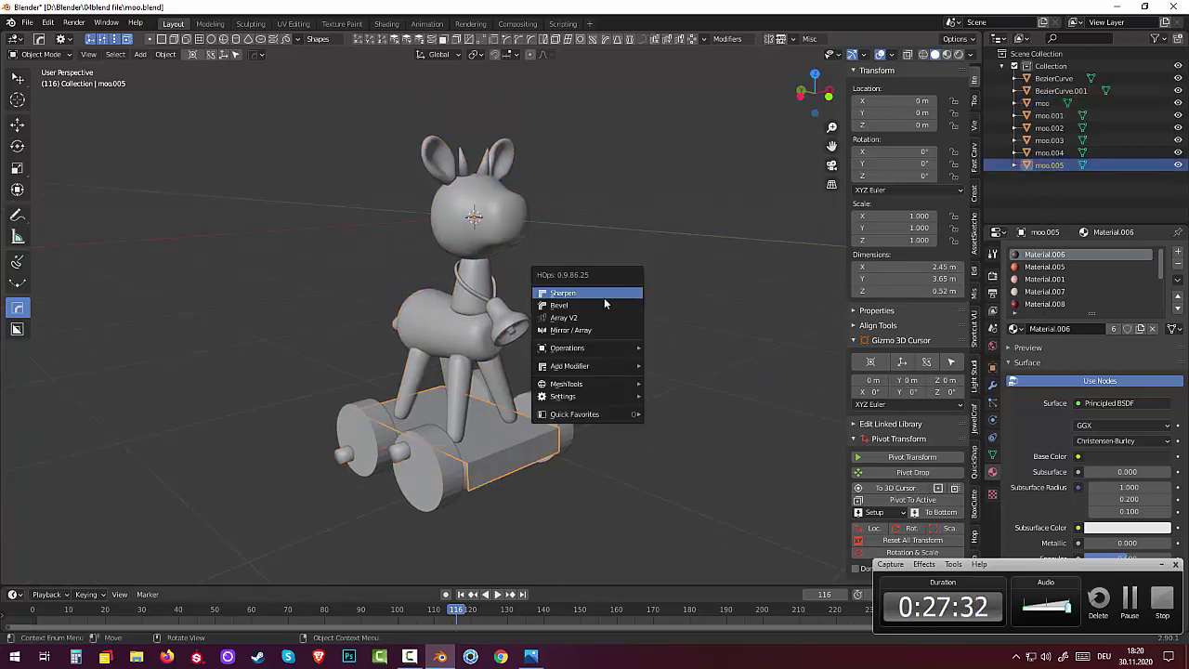
click(602, 305)
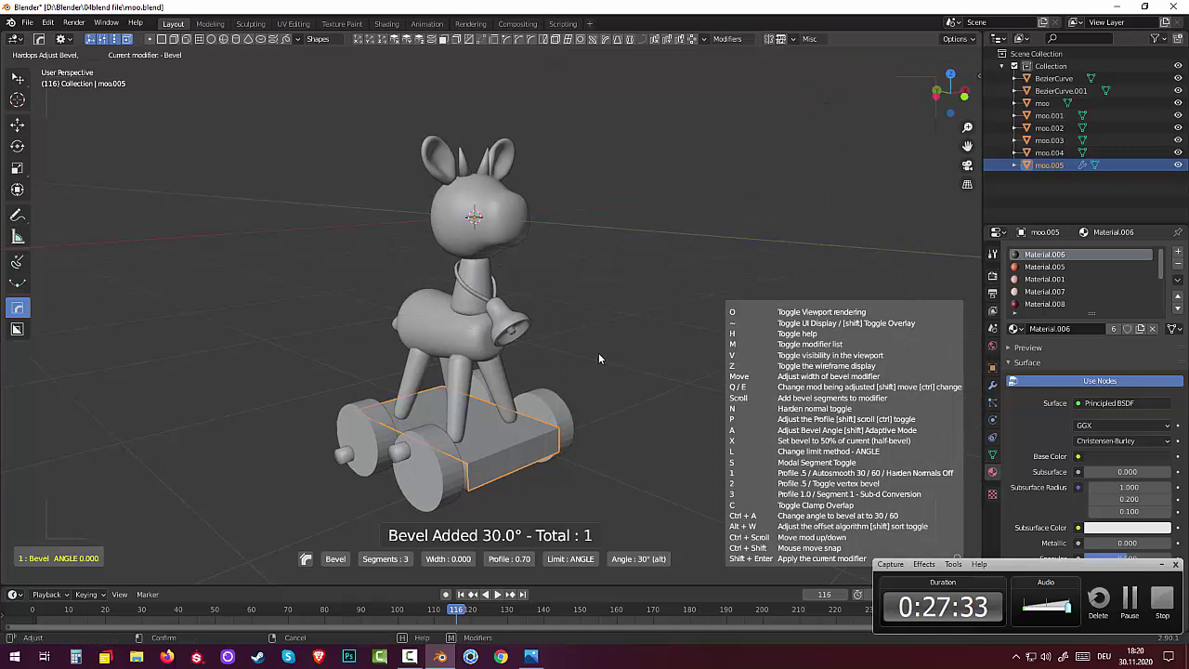
click(797, 188)
click(447, 492)
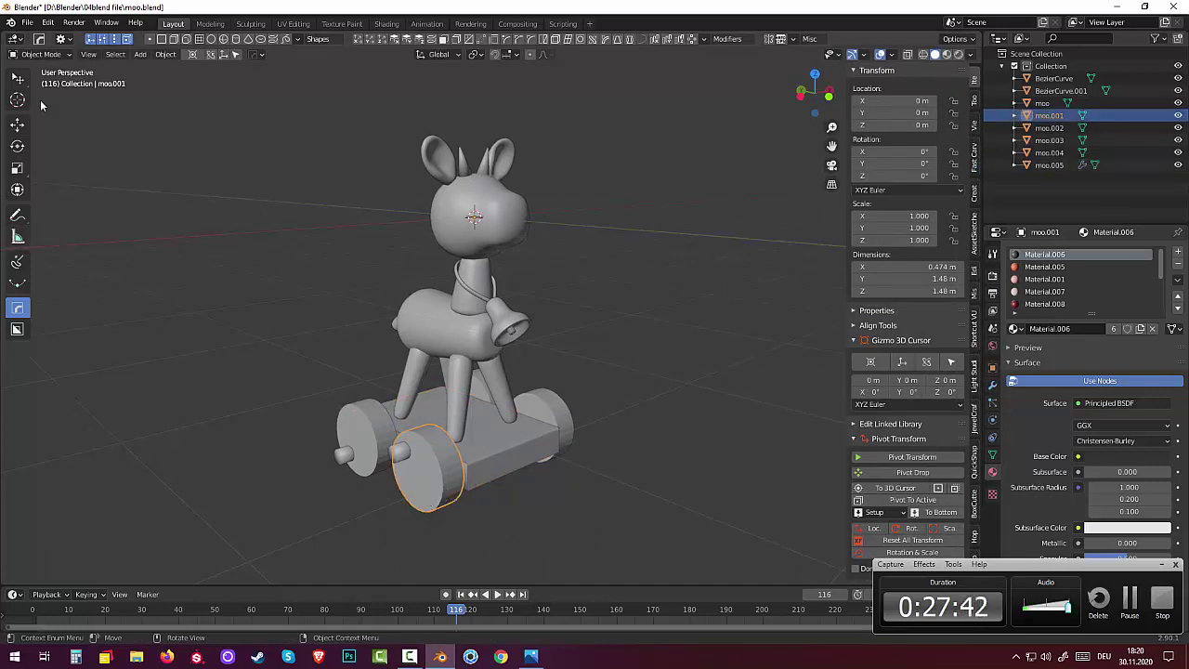
Step: Shade the front-left wheel smooth and enable Auto Smooth at 30° in its mesh data
right_click(449, 461)
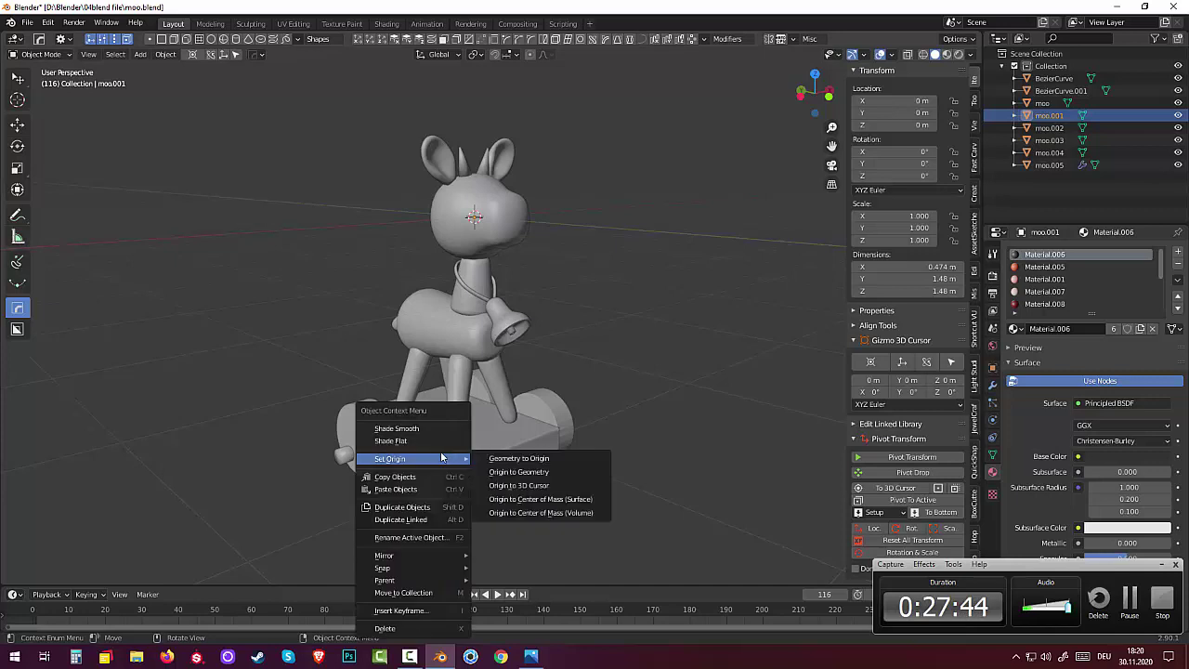
click(411, 434)
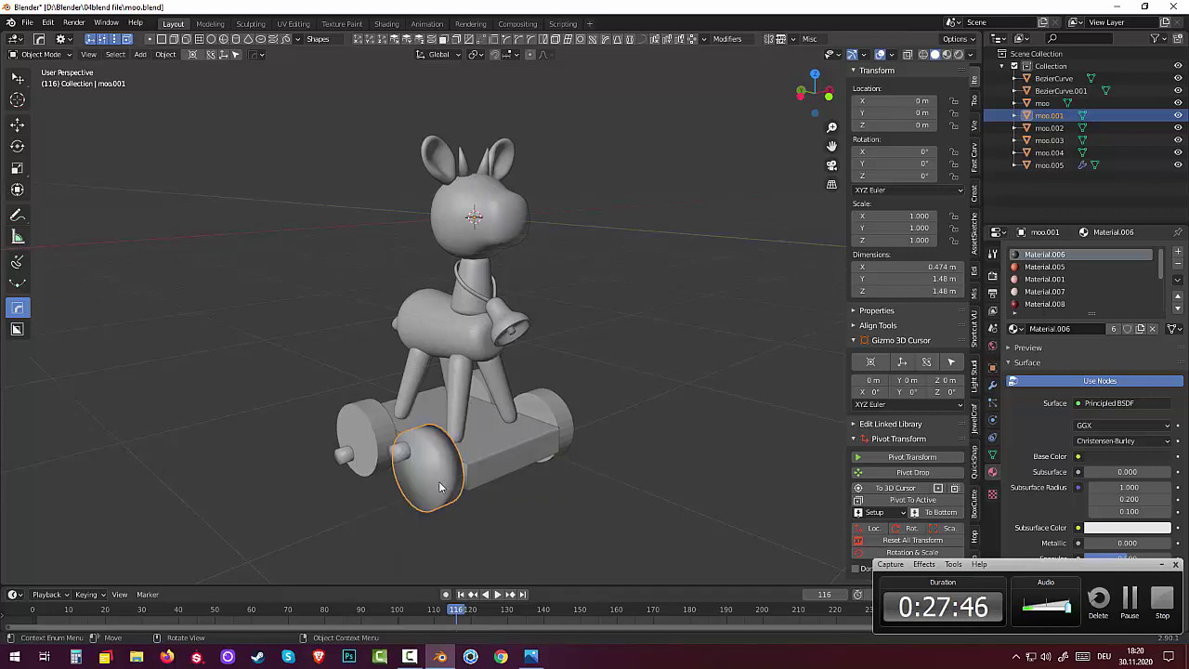
click(1162, 566)
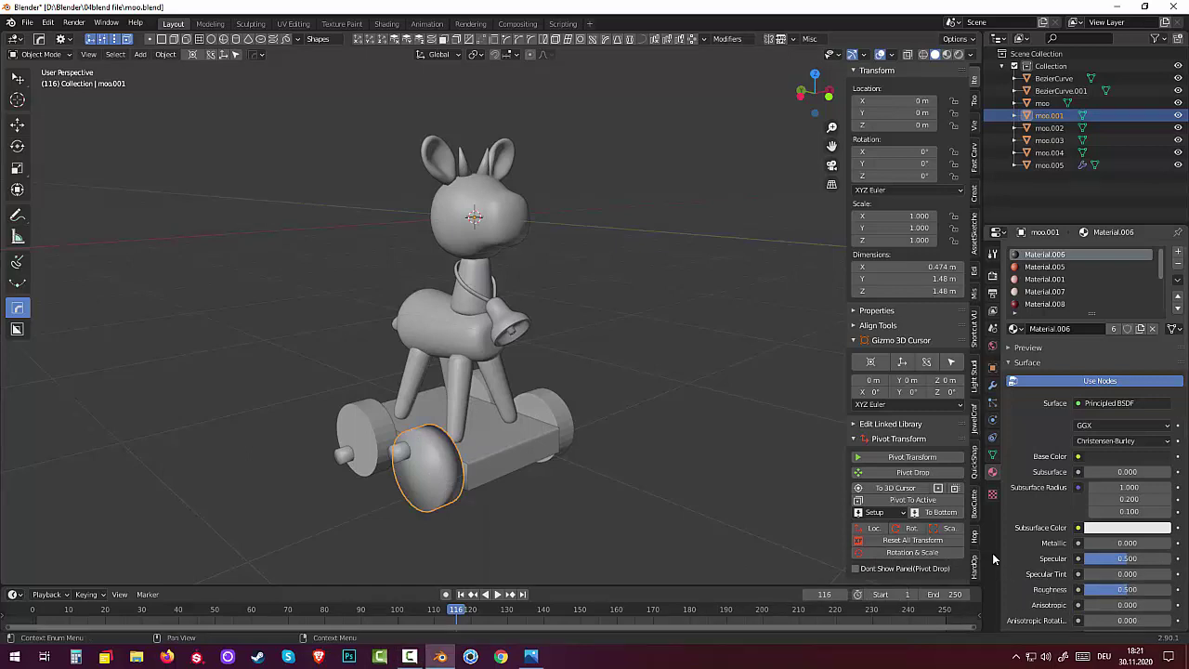
click(993, 455)
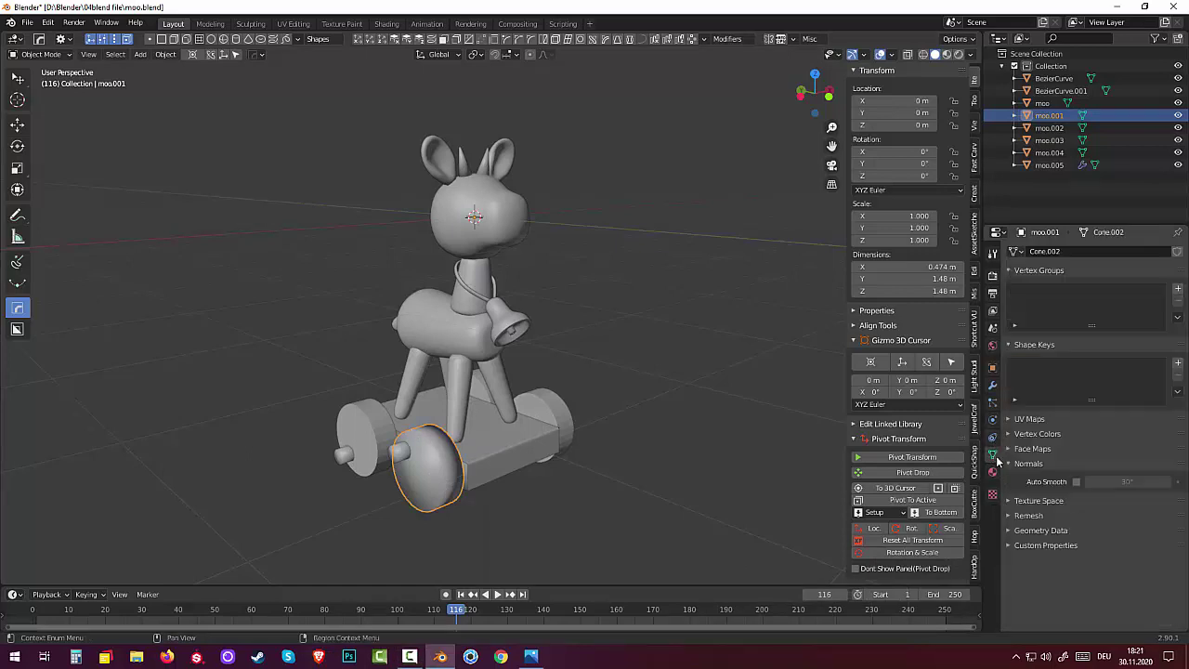
click(1077, 482)
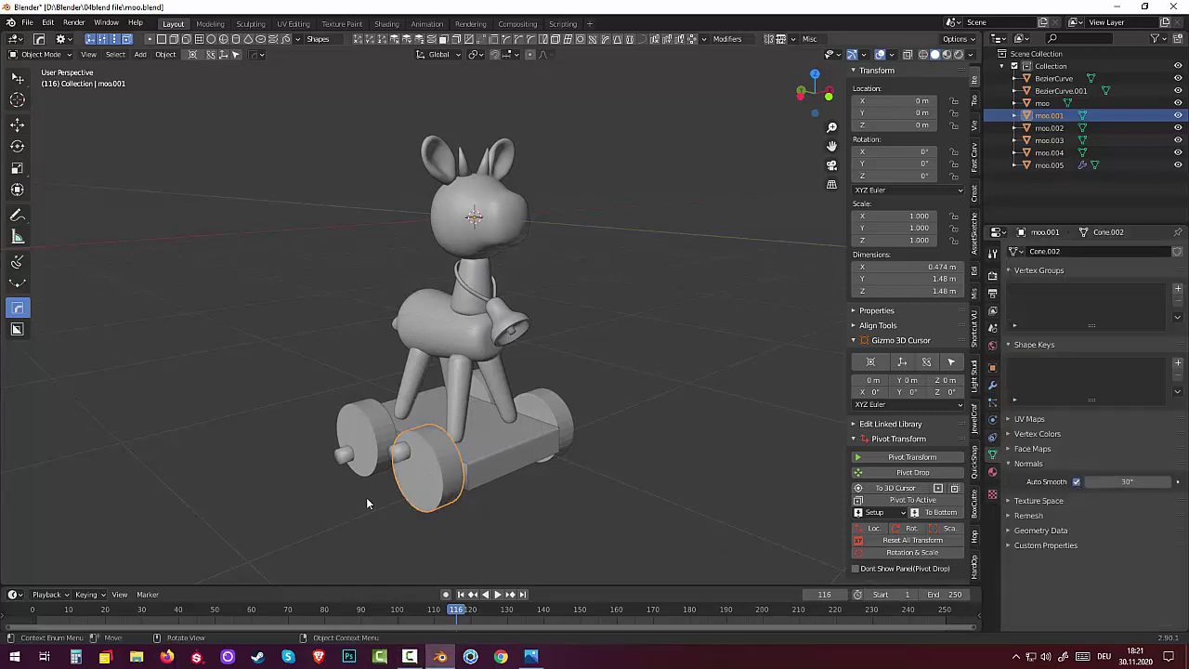
Step: Shade the left and right rear wheels smooth, each with Auto Smooth enabled
click(379, 434)
right_click(356, 429)
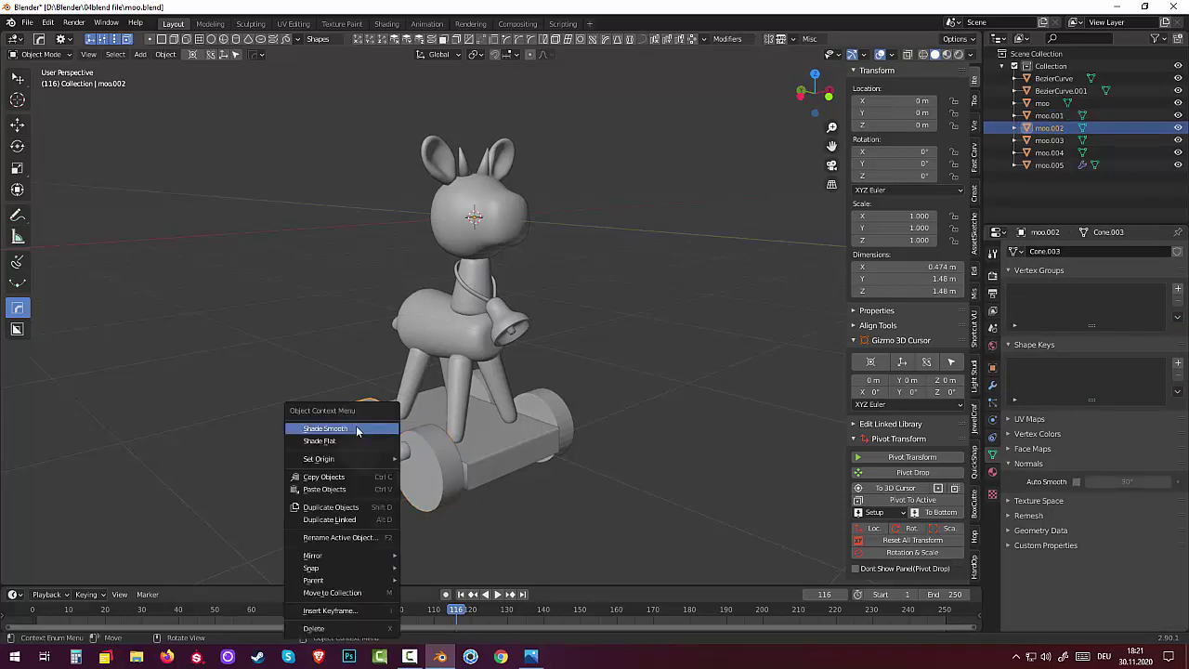
click(347, 429)
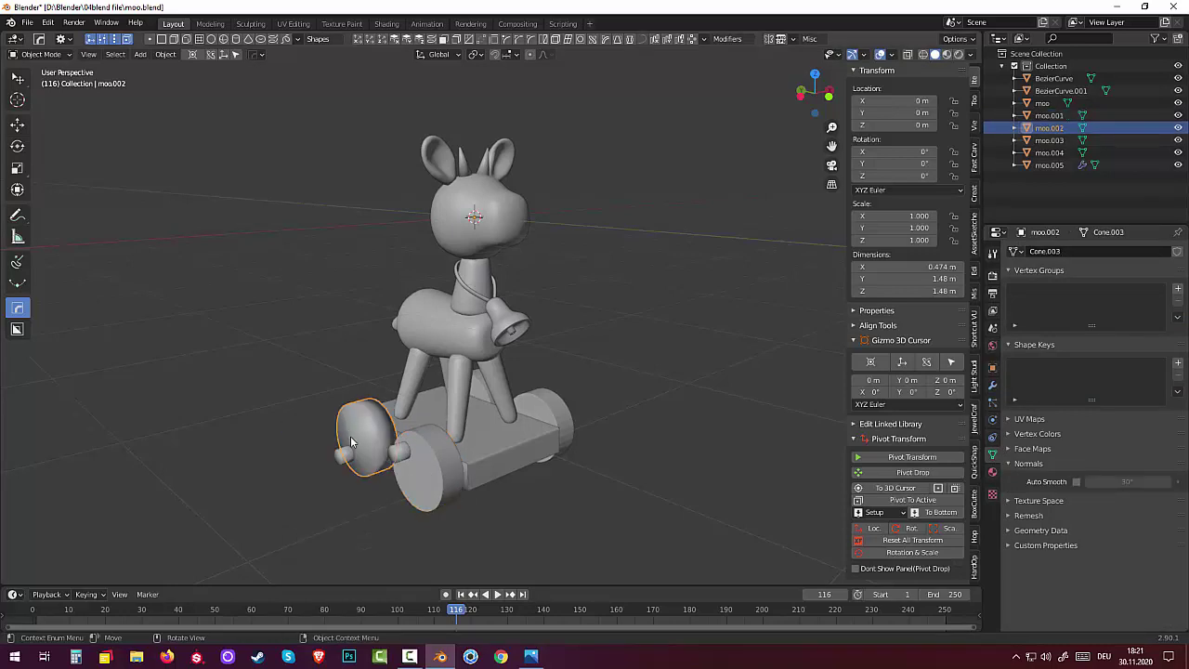
click(1077, 483)
click(554, 424)
right_click(560, 421)
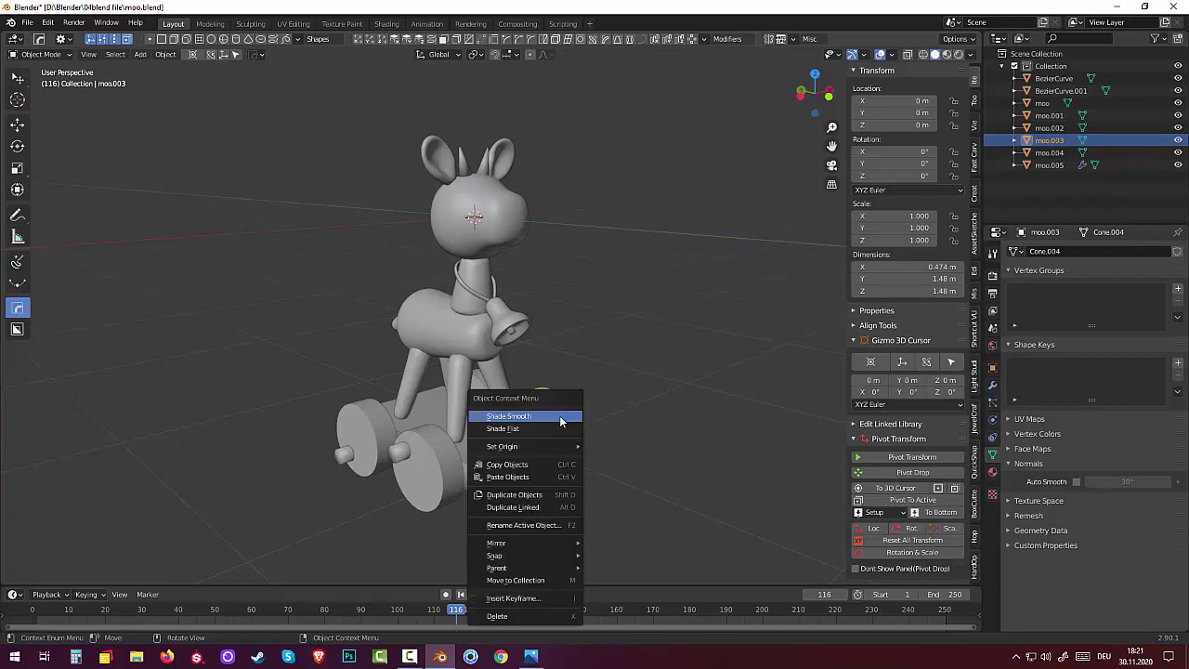
click(534, 420)
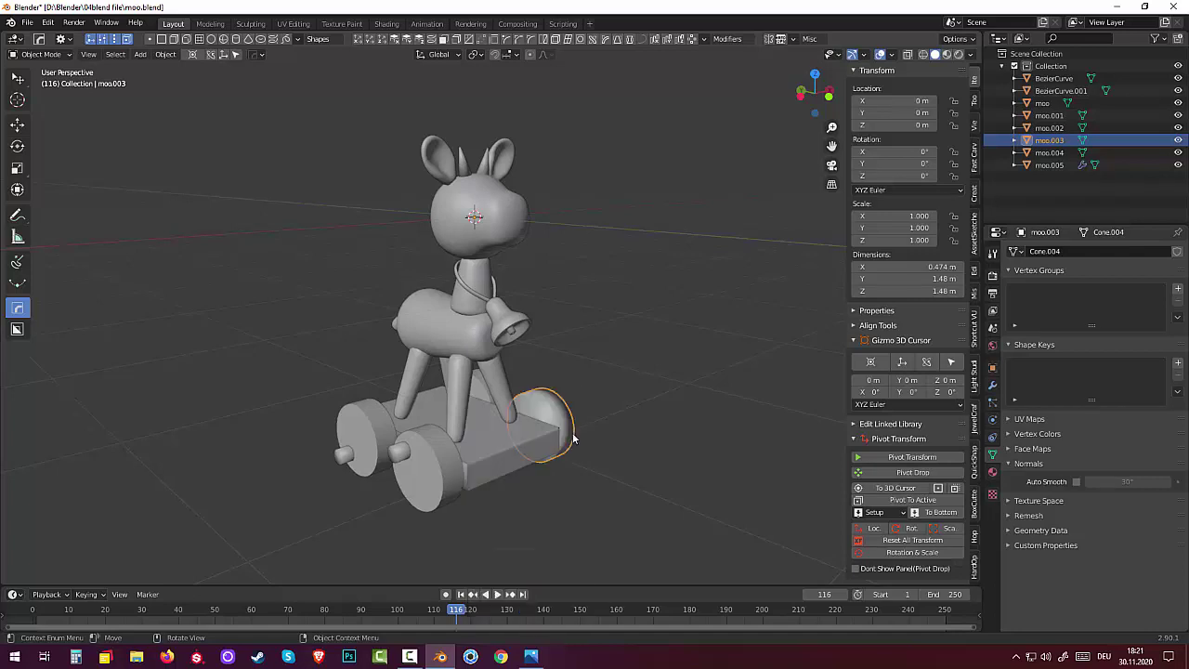
click(1077, 482)
Step: Turn on Auto Smooth for the front-right wheel
click(669, 480)
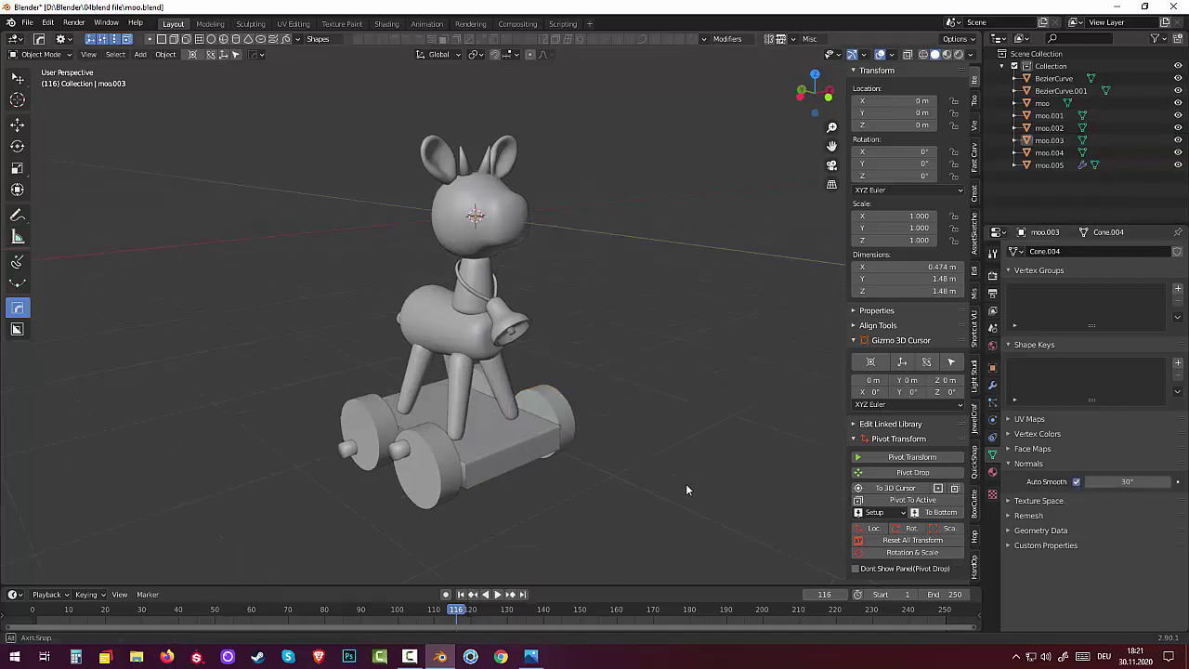
mouse_move(669, 480)
middle_down()
mouse_move(533, 499)
mouse_move(649, 439)
middle_up()
click(634, 433)
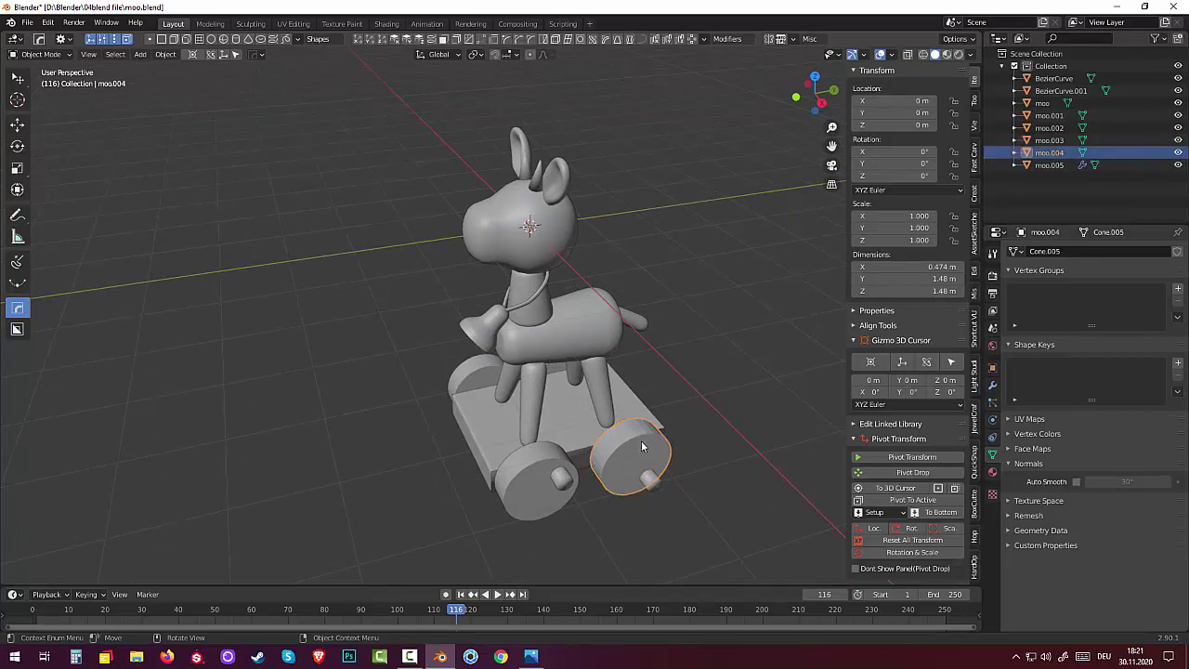
click(1077, 482)
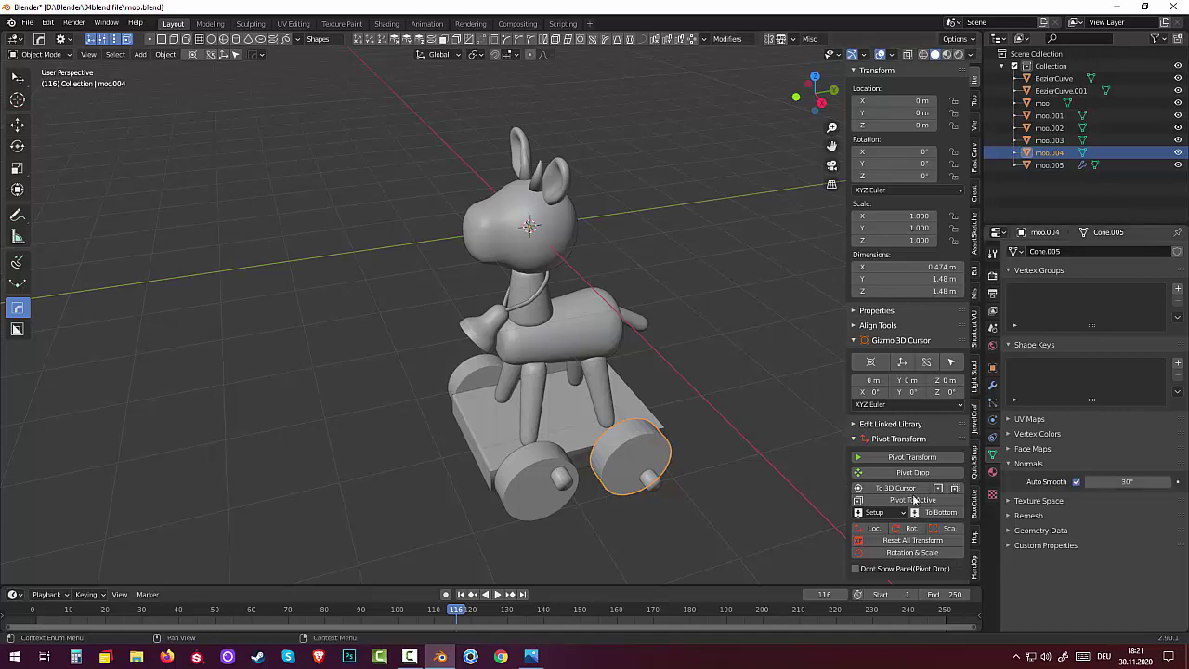
click(734, 514)
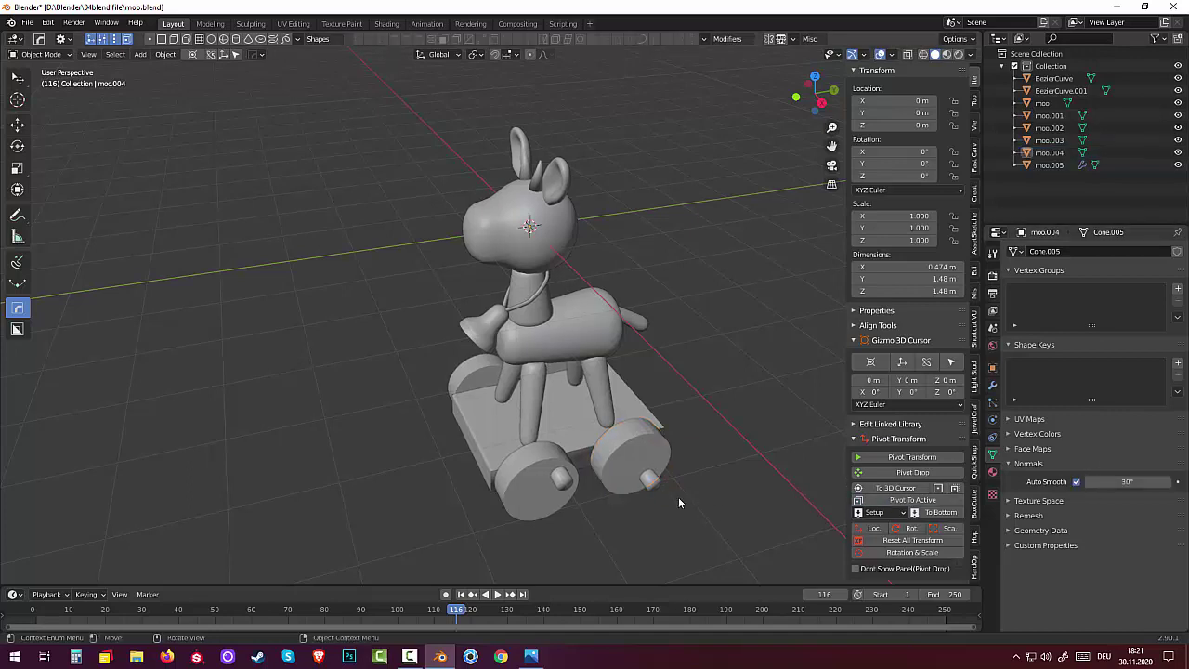
Step: Select the horse body and orbit to a front-facing view of the toy
click(652, 483)
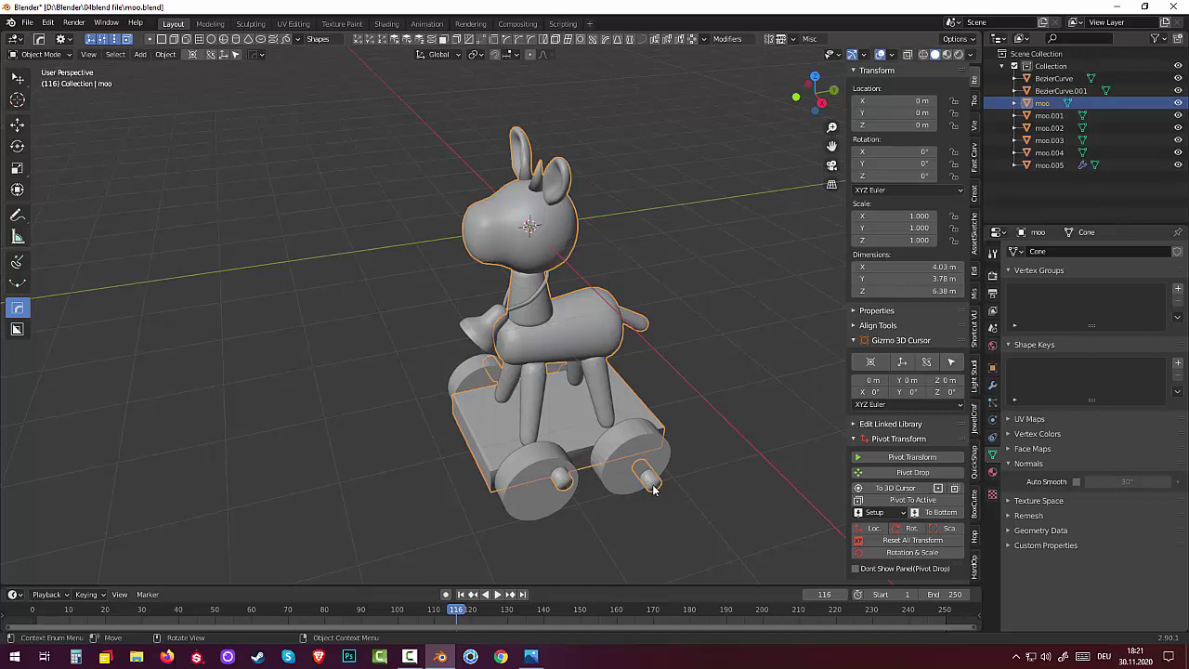
click(652, 483)
click(652, 483)
mouse_move(678, 489)
middle_down()
mouse_move(777, 452)
mouse_move(675, 500)
middle_up()
Step: Give all four wheels a HOps bevel: 3 segments, 30° angle limit, width about 0.1
click(426, 464)
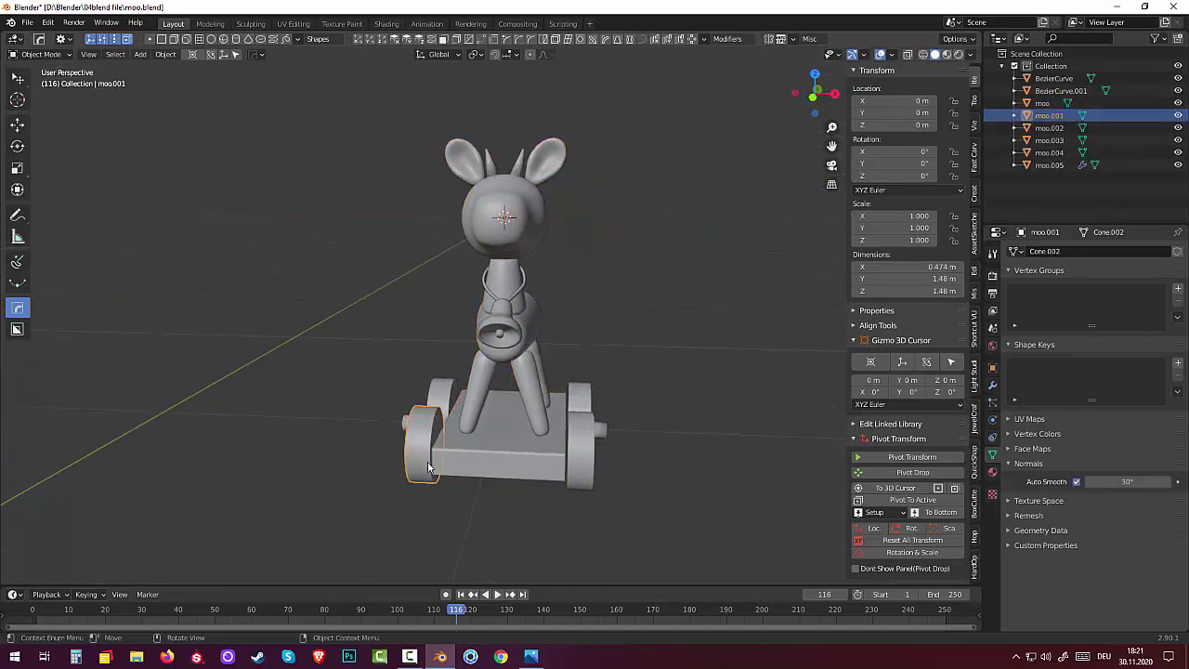
shift+click(592, 430)
shift+click(582, 397)
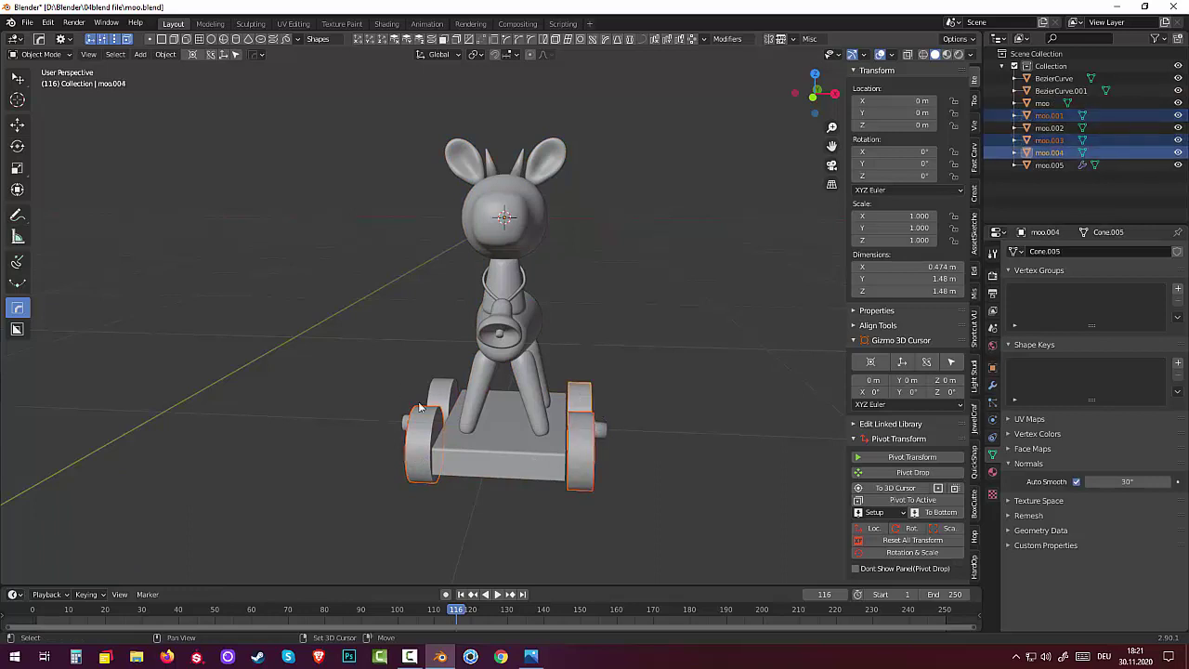
shift+click(442, 395)
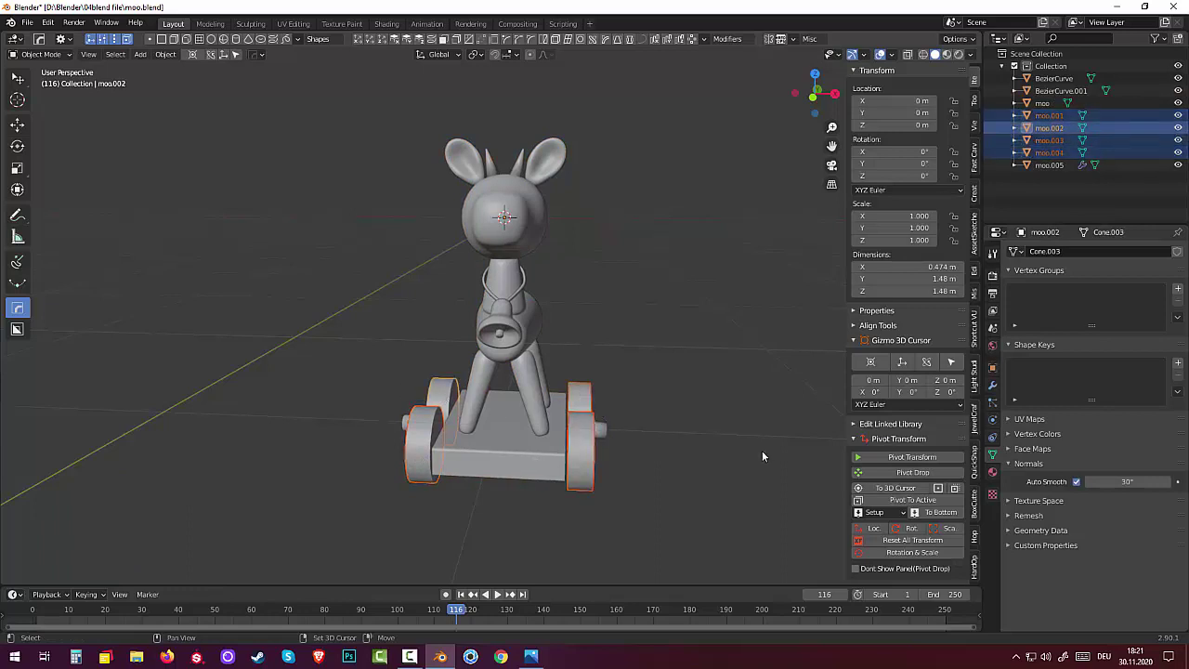
key(q)
click(629, 457)
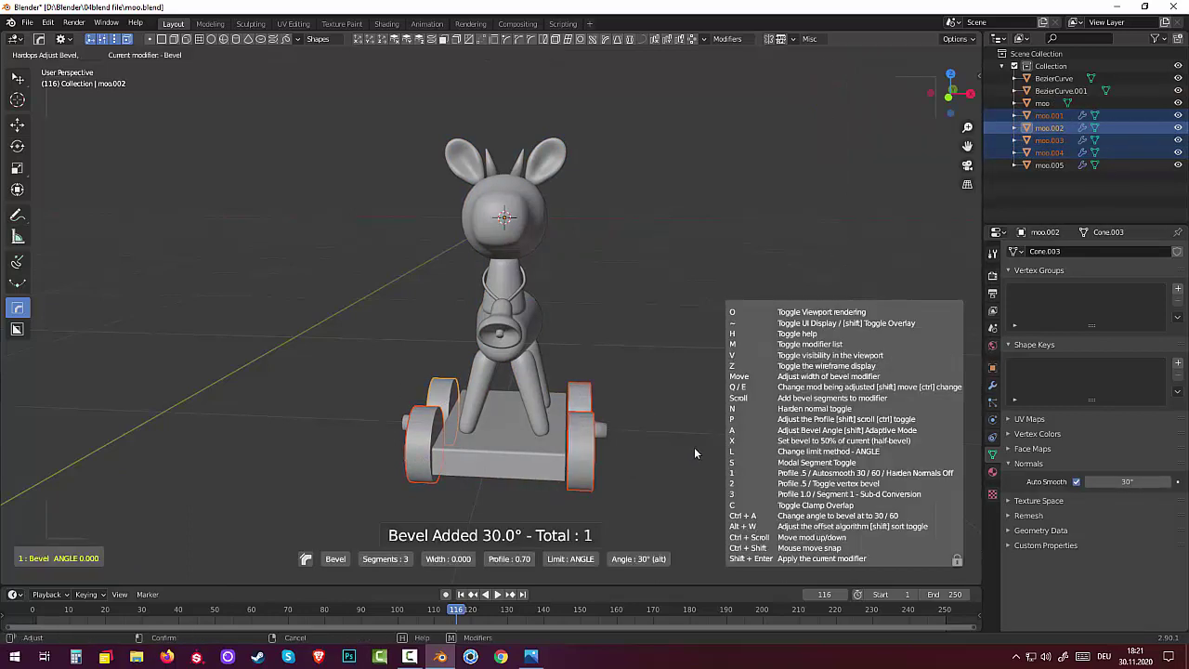
click(647, 381)
click(663, 338)
mouse_move(664, 339)
middle_down()
mouse_move(759, 348)
mouse_move(796, 337)
mouse_move(751, 372)
mouse_move(788, 316)
middle_up()
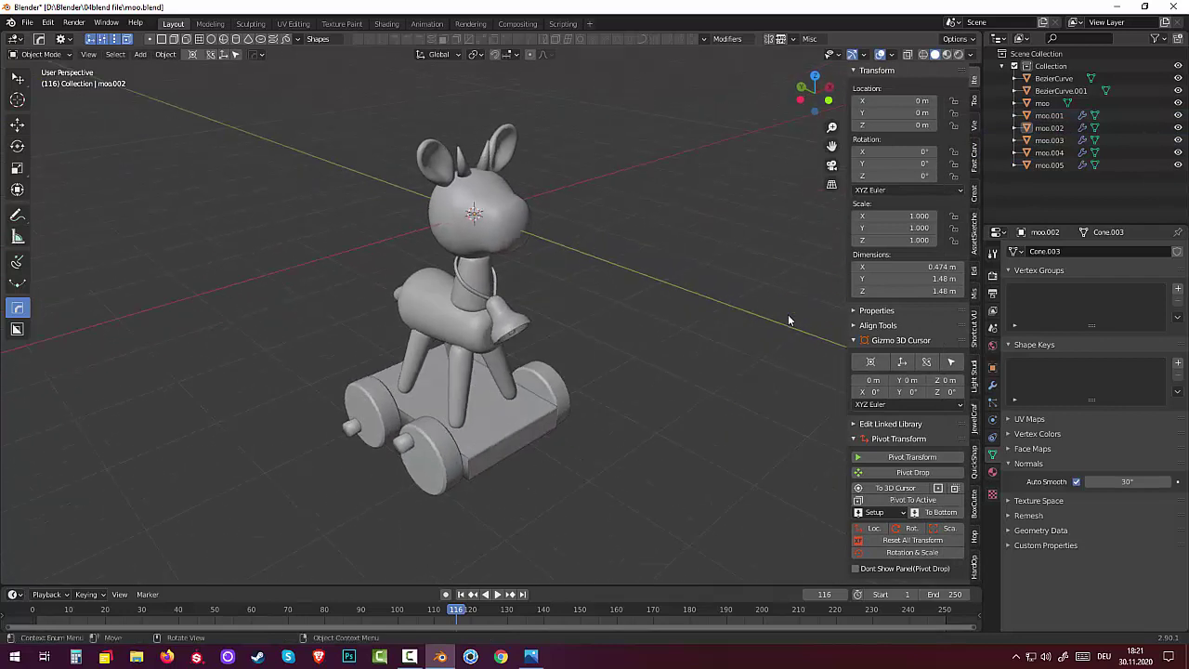
Step: Switch the viewport to Material Preview and orbit to view the red, green and yellow toy
click(947, 54)
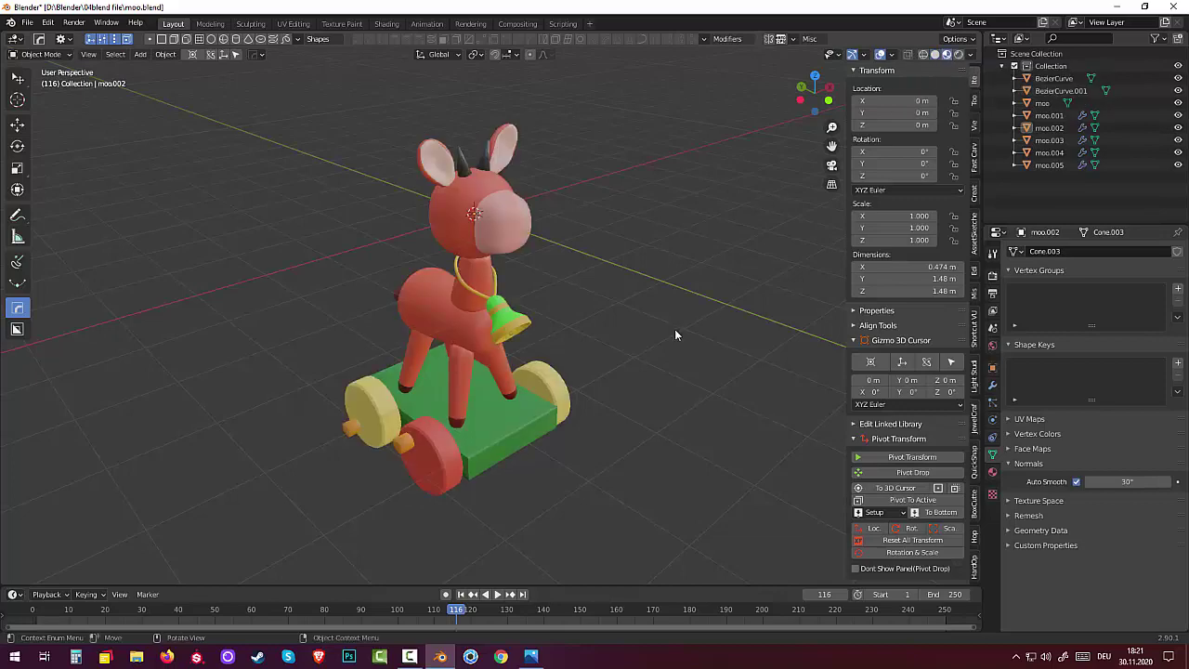
mouse_move(672, 334)
middle_down()
mouse_move(712, 303)
mouse_move(749, 294)
mouse_move(724, 366)
mouse_move(626, 347)
mouse_move(612, 318)
mouse_move(663, 306)
mouse_move(706, 332)
mouse_move(650, 366)
middle_up()
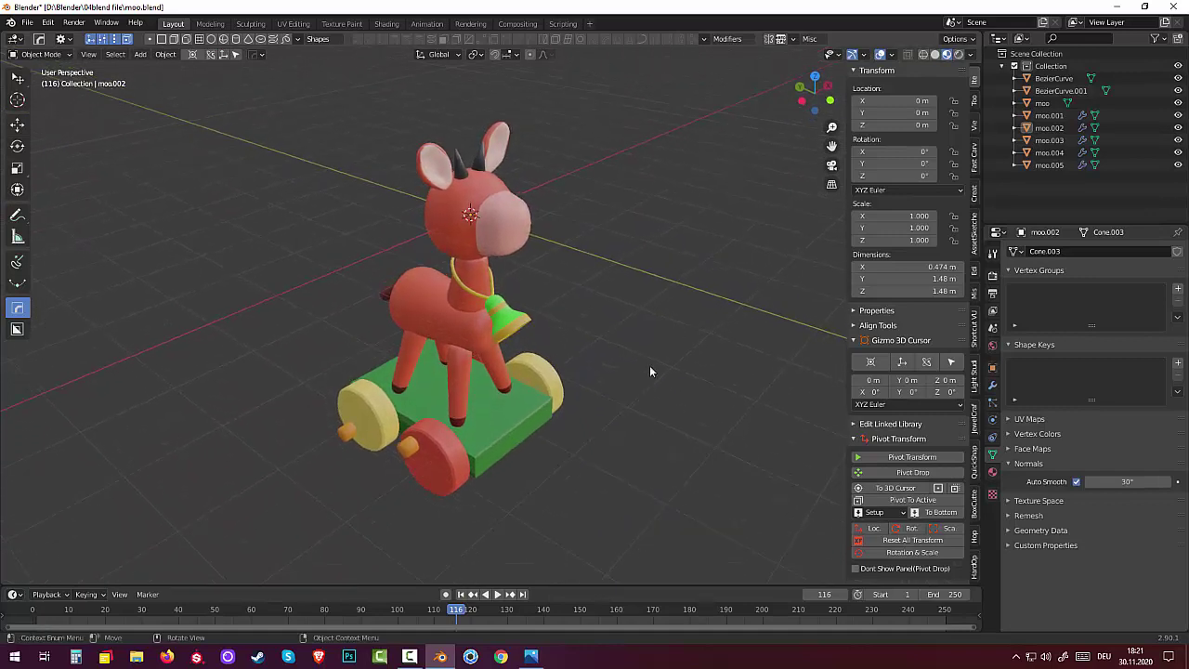
mouse_move(530, 657)
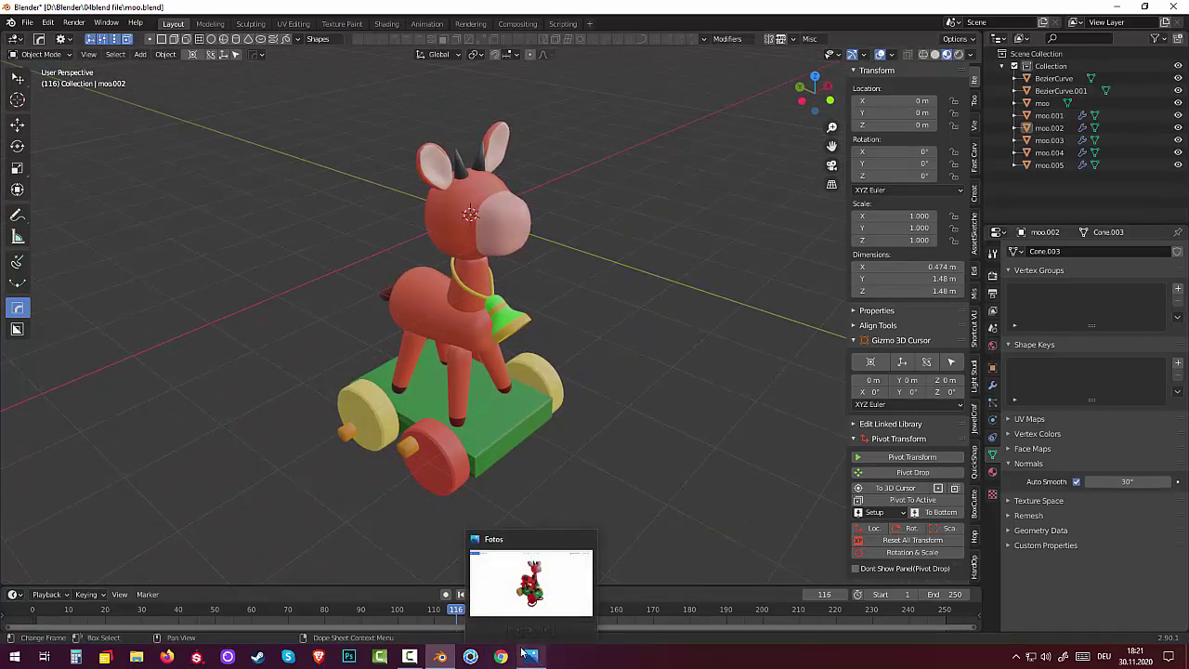
click(411, 658)
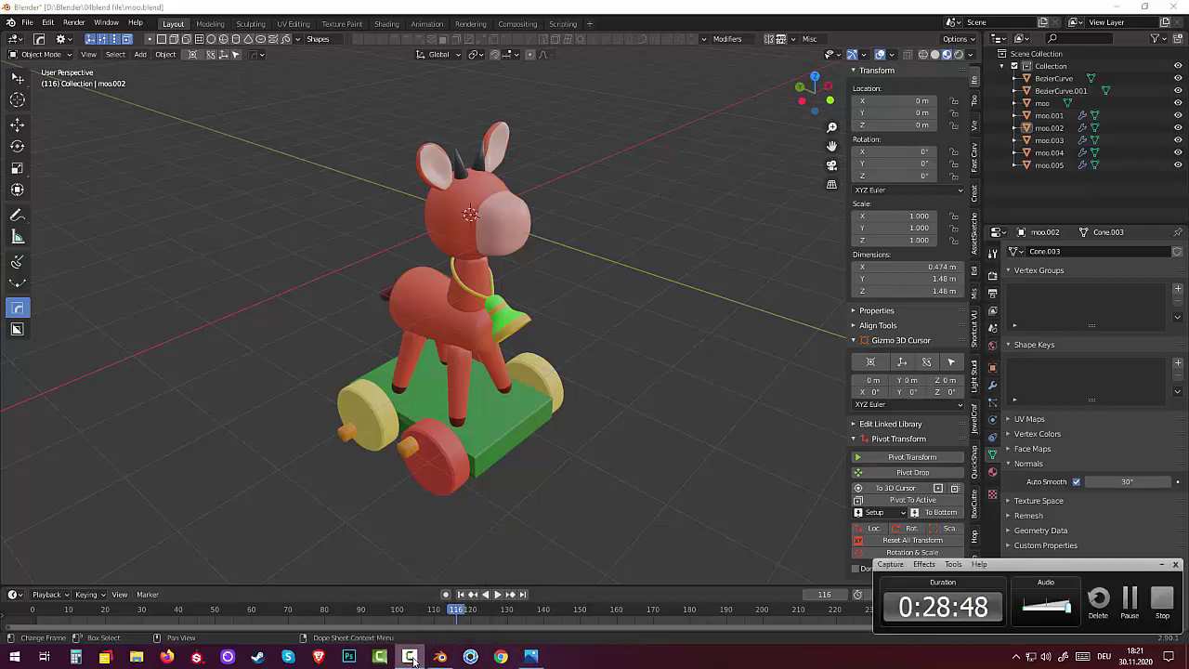